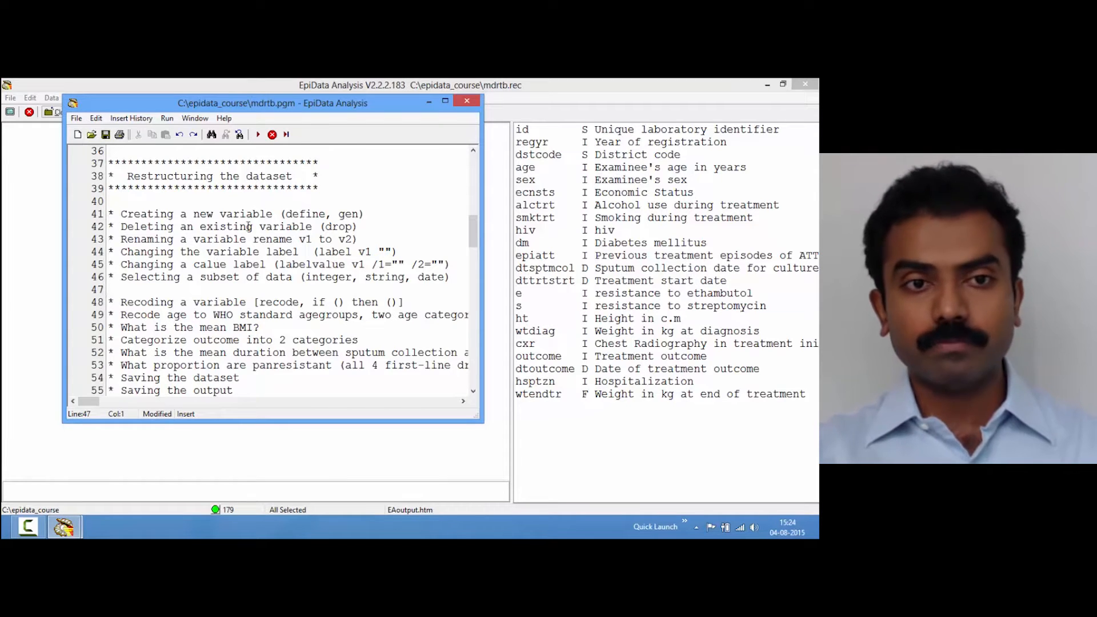
- Insert four blank lines below the "Creating a new variable (define, gen)" comment in the program file
{"action": "left_click", "coordinate": [369, 214]}
{"action": "key", "text": "Return"}
{"action": "key", "text": "Return"}
{"action": "key", "text": "Return"}
{"action": "key", "text": "Return"}
{"action": "key", "text": "Up"}
{"action": "key", "text": "Up"}
{"action": "key", "text": "Up"}
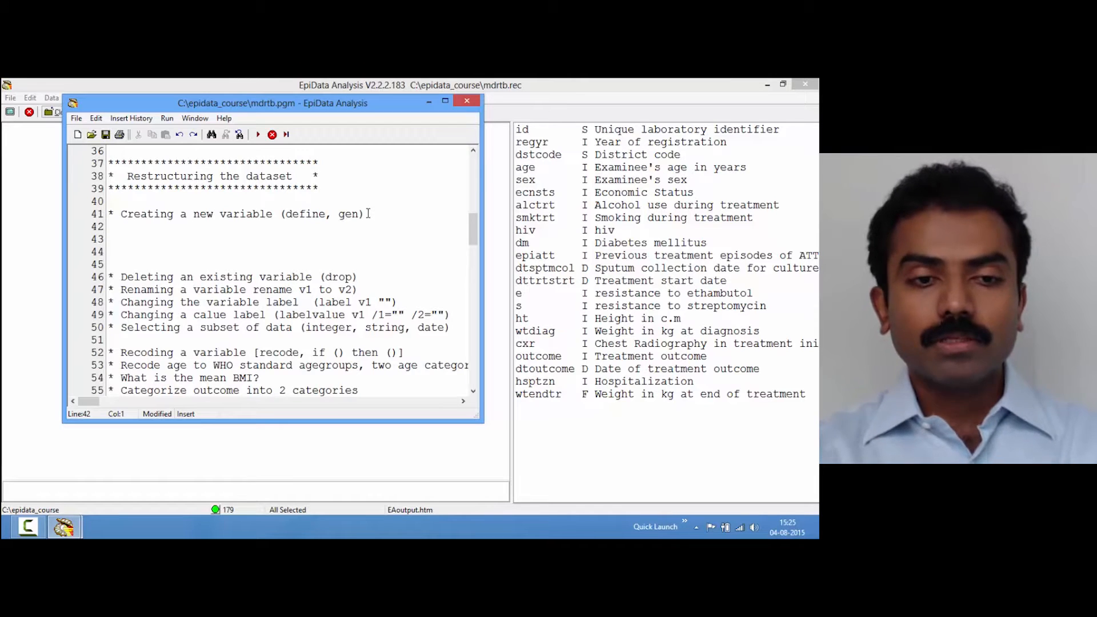
- Below the "Creating a new variable" comment, leave one blank line, write DEFINE v1 ## and run that line to create a two-digit integer variable
{"action": "type", "text": "DEFINE"}
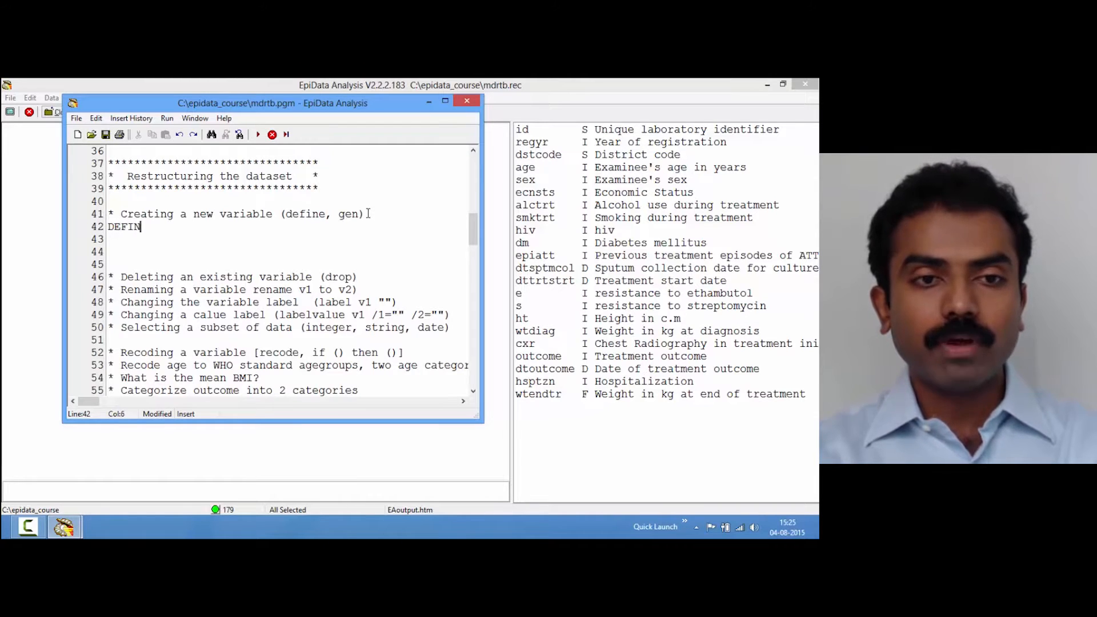
{"action": "key", "text": "Home"}
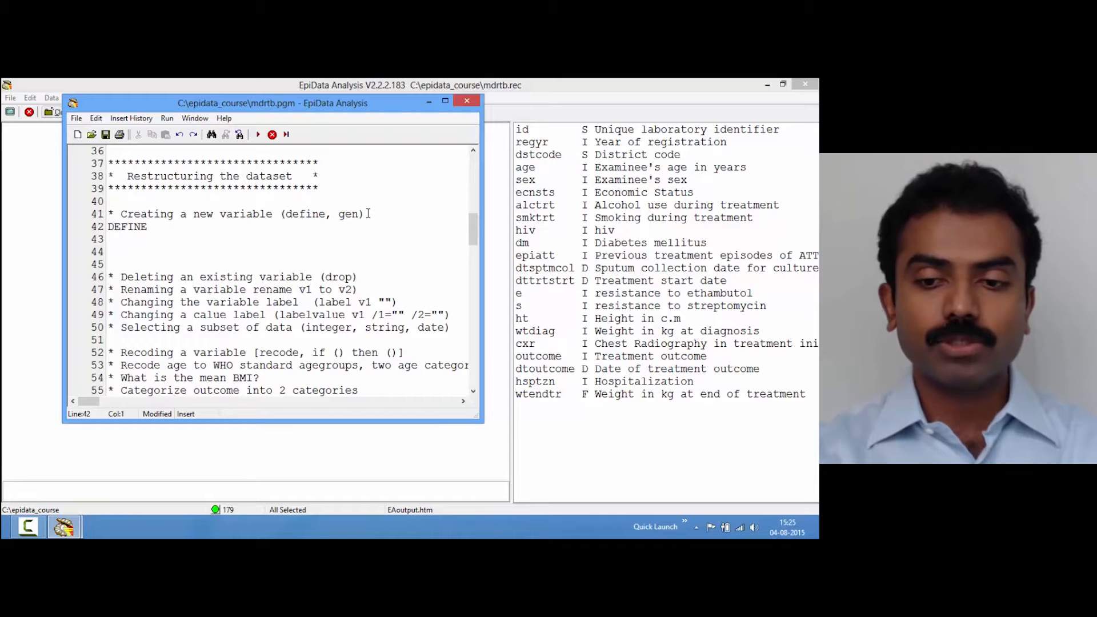
{"action": "key", "text": "Return"}
{"action": "key", "text": "Right"}
{"action": "key", "text": "Right"}
{"action": "key", "text": "Right"}
{"action": "key", "text": "Right"}
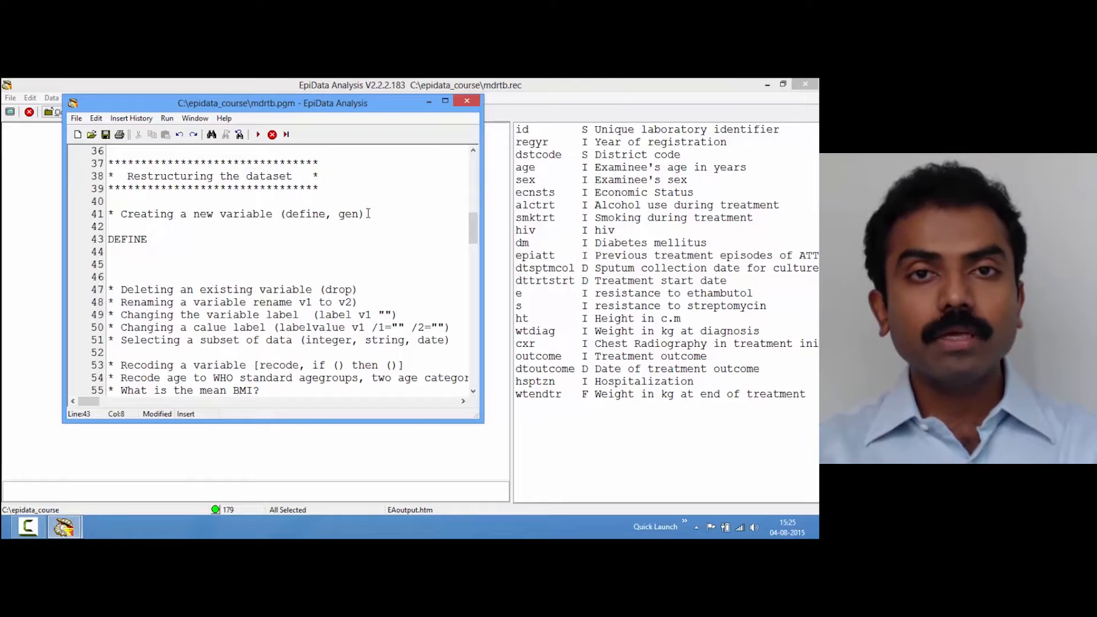
{"action": "type", "text": "v1"}
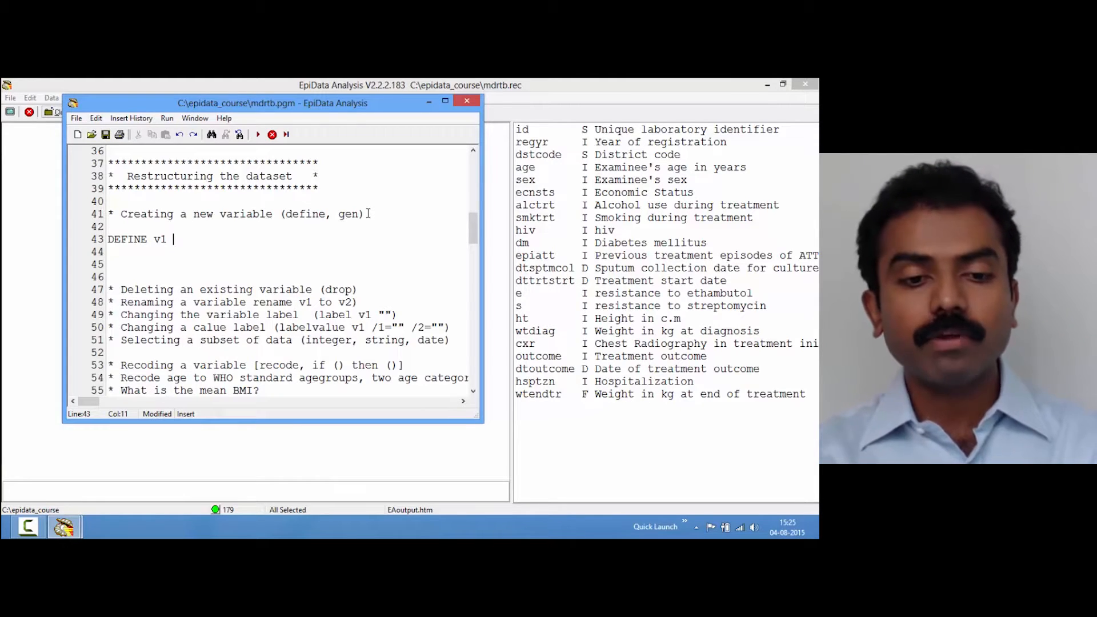
{"action": "type", "text": "#"}
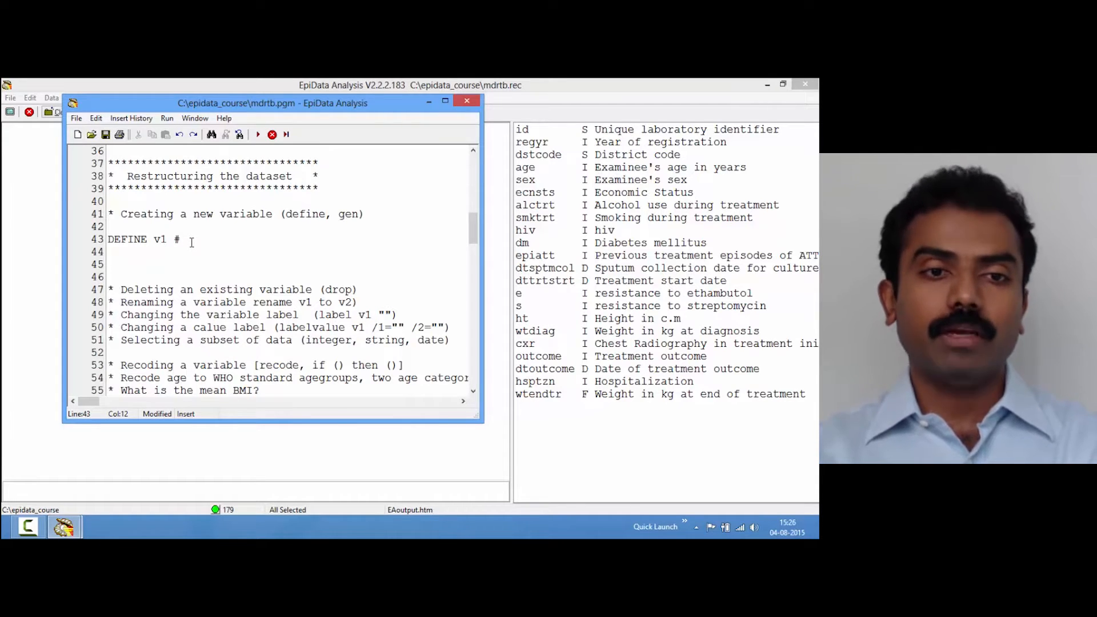
{"action": "type", "text": "#"}
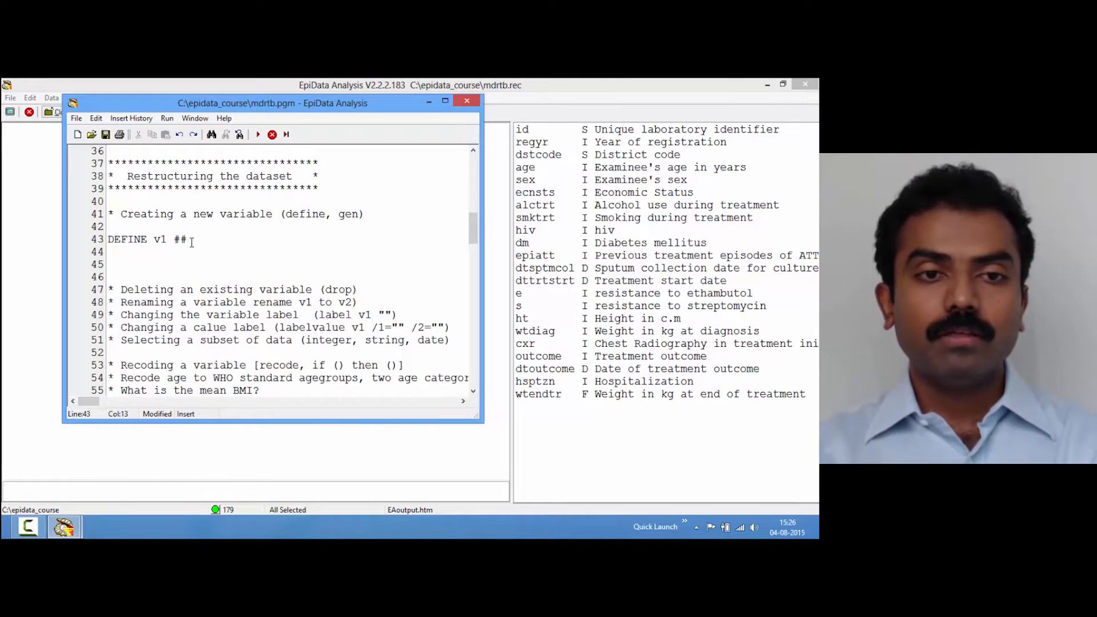
{"action": "type", "text": "##"}
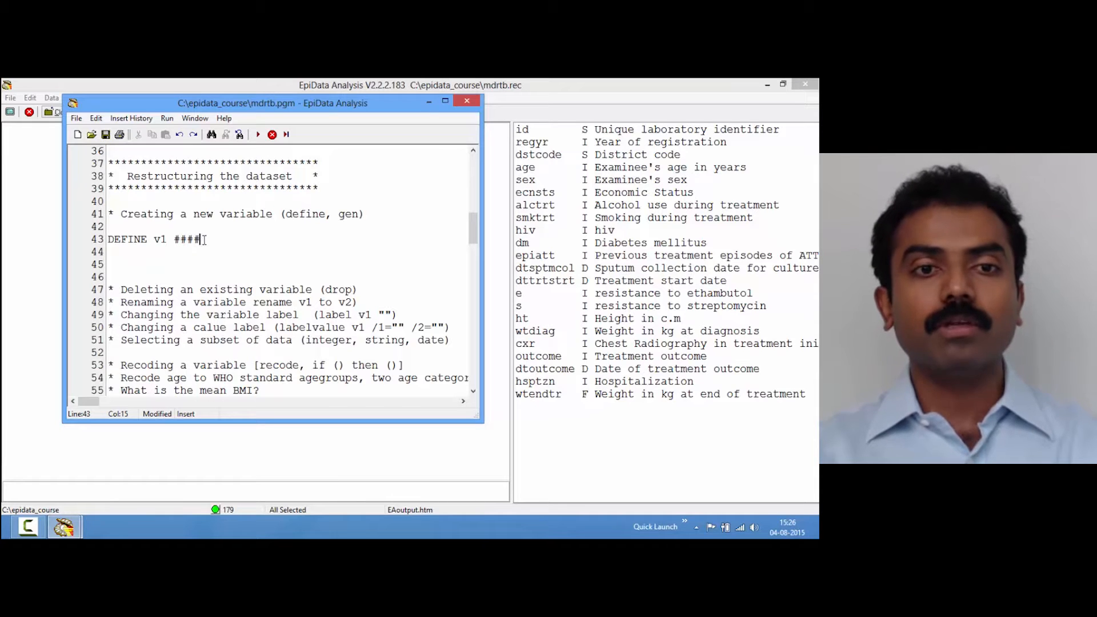
{"action": "key", "text": "BackSpace"}
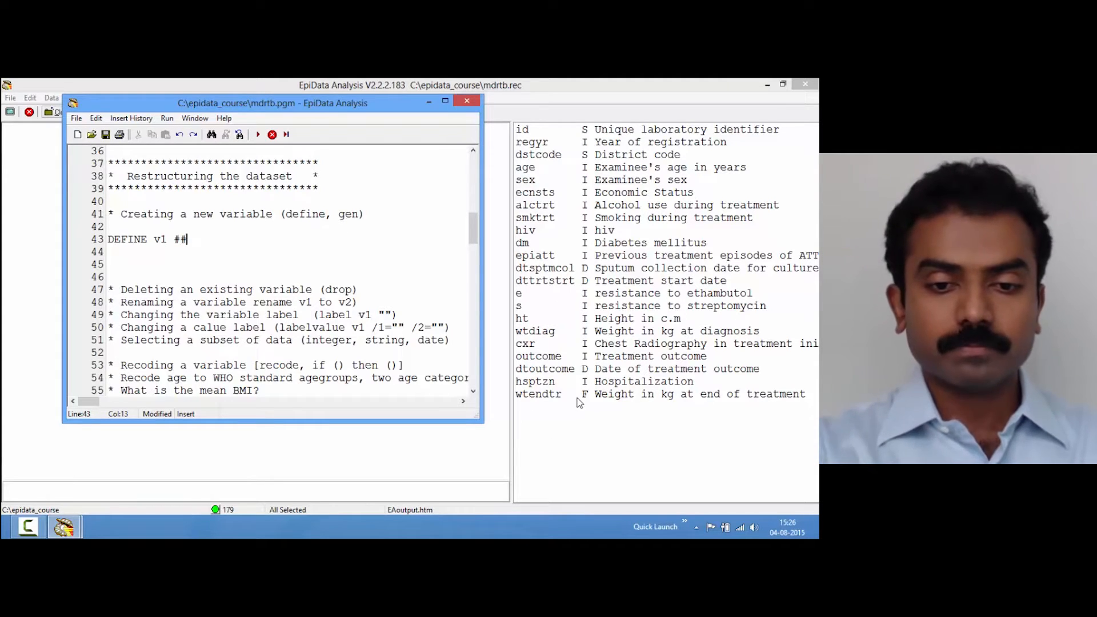
{"action": "key", "text": "ctrl+e"}
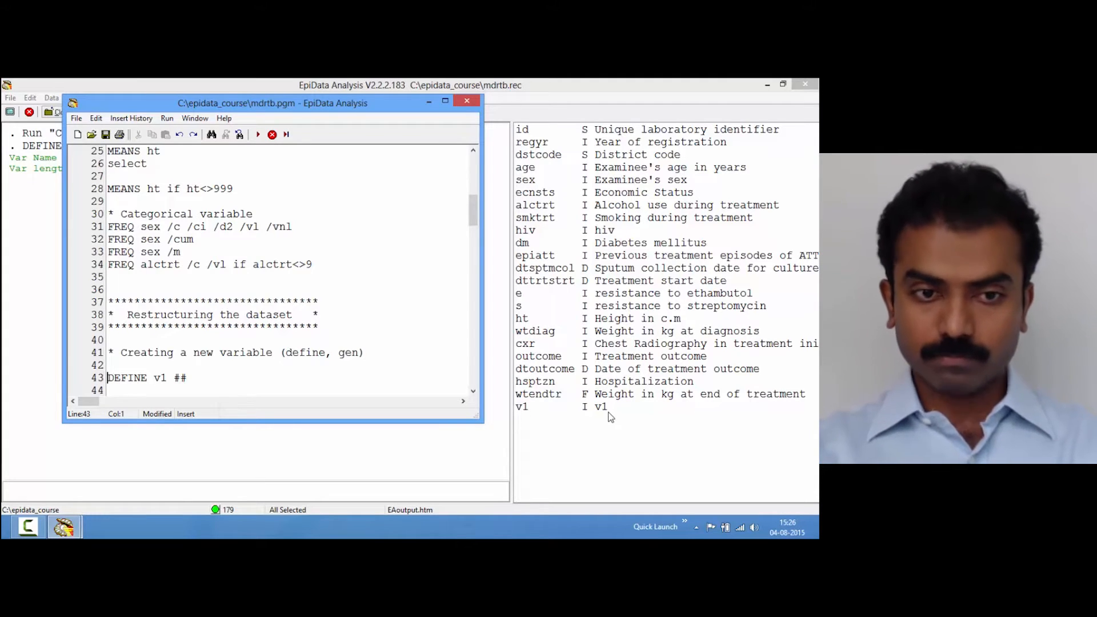
- Add the line DEFINE v2 #.# under the v1 definition and run it to create a float variable
{"action": "left_click", "coordinate": [193, 377]}
{"action": "key", "text": "Return"}
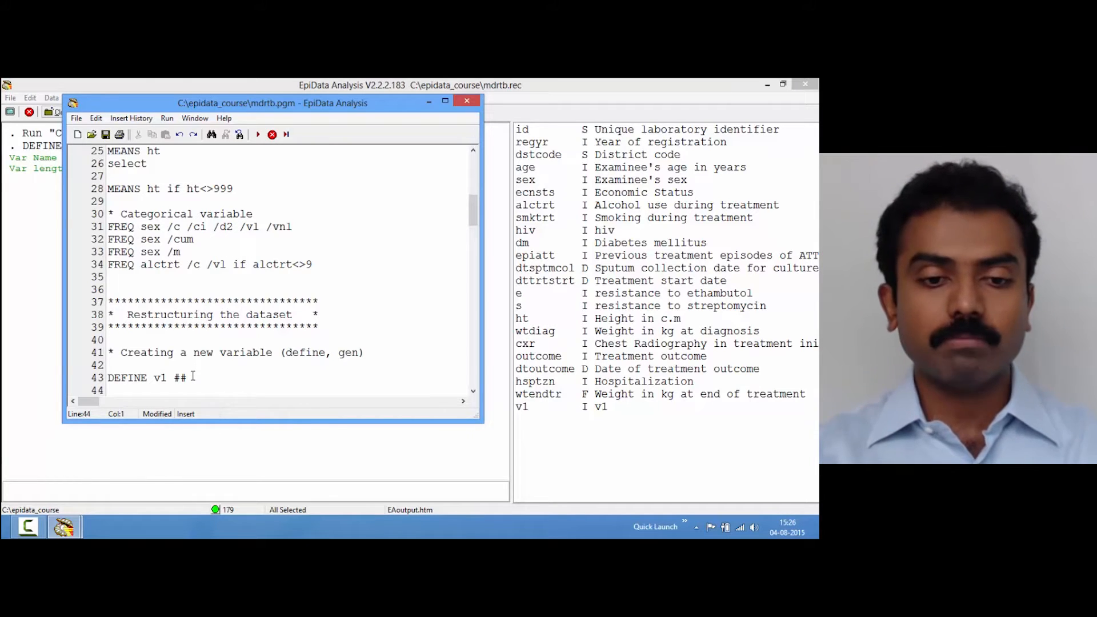
{"action": "type", "text": "DEFIN"}
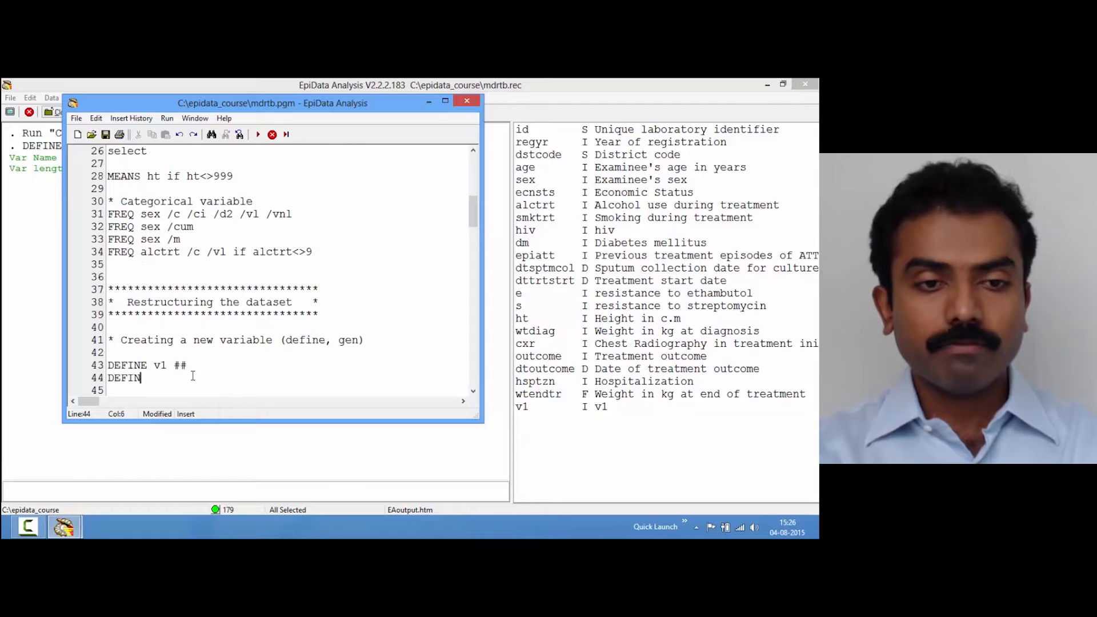
{"action": "type", "text": "E v2"}
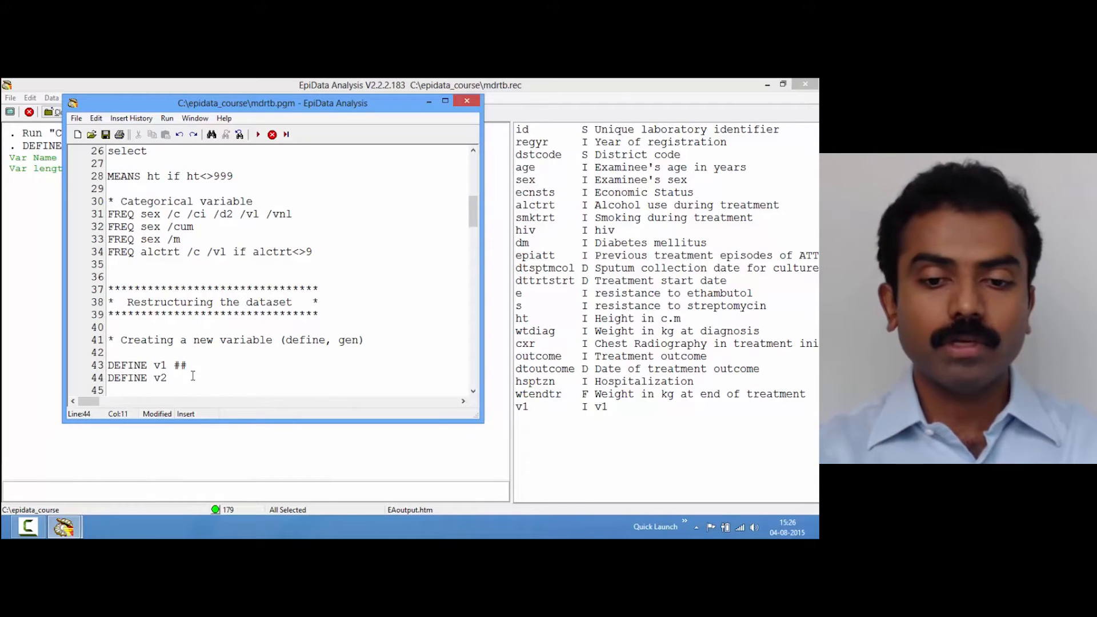
{"action": "type", "text": " #"}
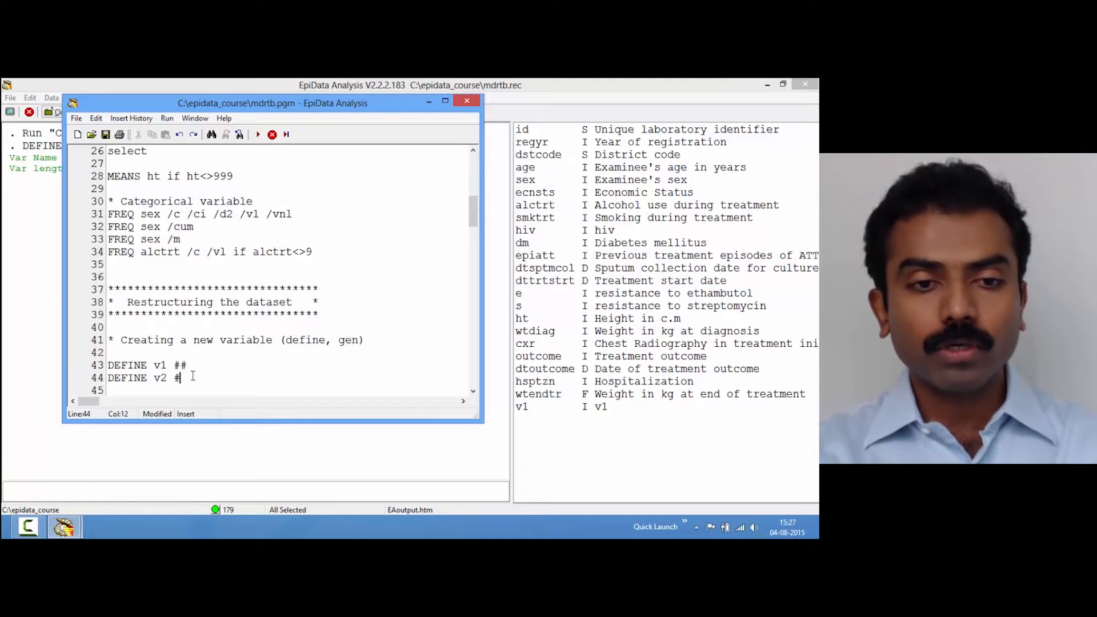
{"action": "type", "text": "."}
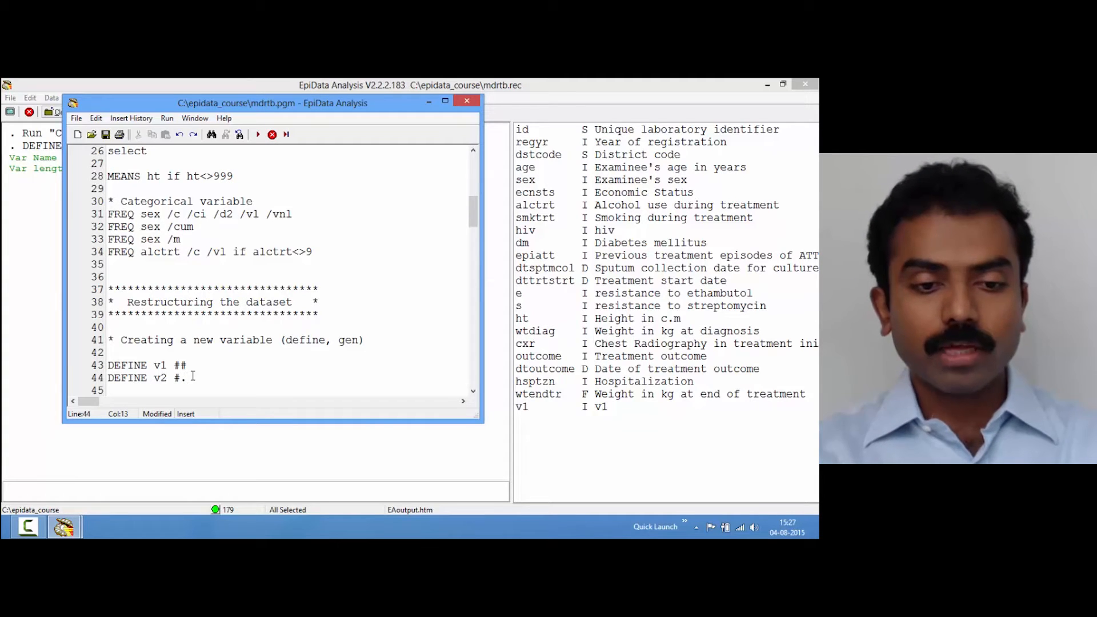
{"action": "type", "text": "#"}
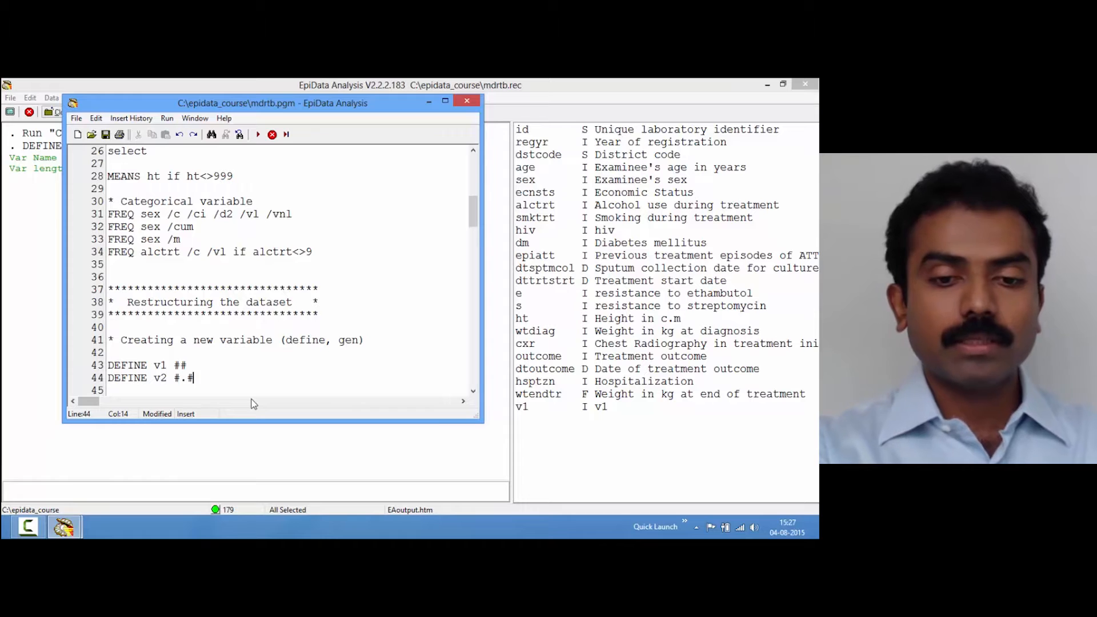
{"action": "key", "text": "F8"}
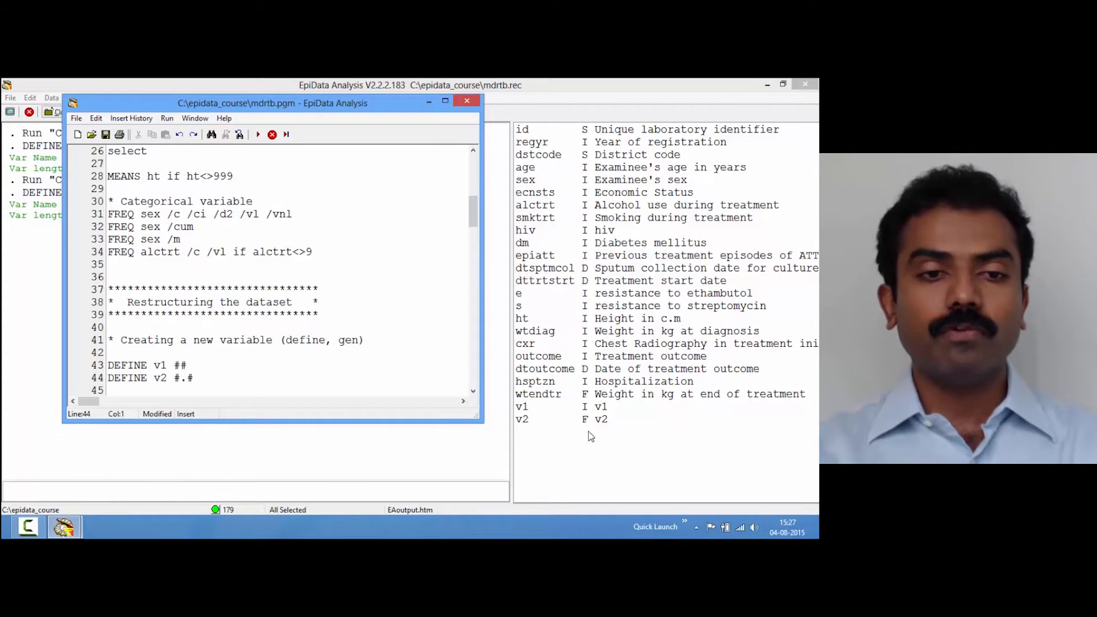
- Add the line DEFINE v3 ____ under the v2 definition and run it to create a four-character string variable
{"action": "left_click", "coordinate": [195, 378]}
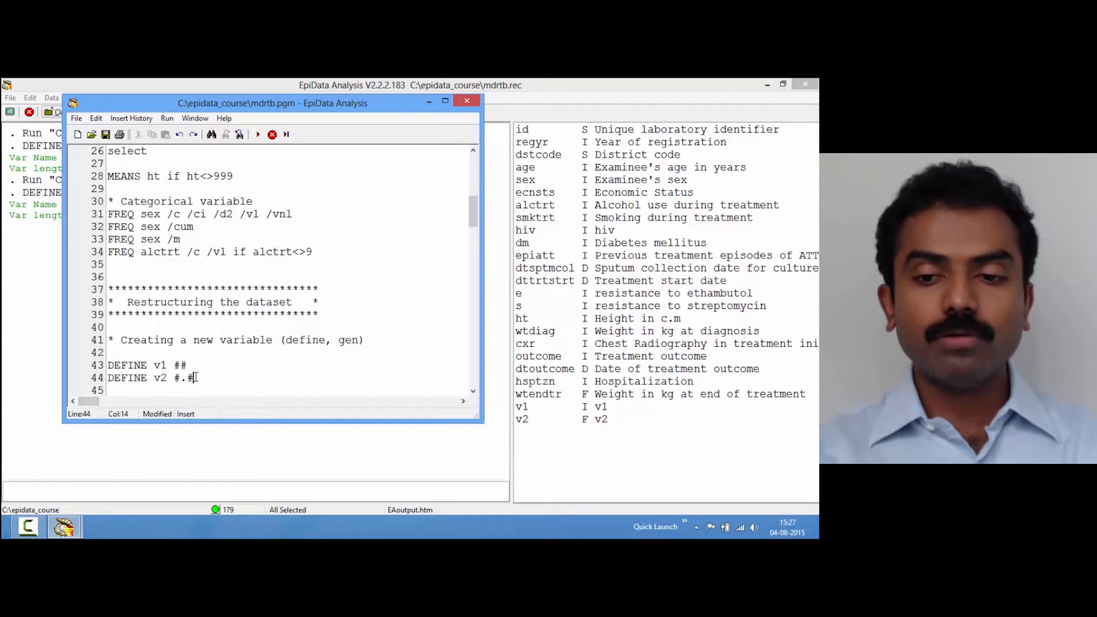
{"action": "key", "text": "Return"}
{"action": "key", "text": "Return"}
{"action": "key", "text": "Up"}
{"action": "key", "text": "Up"}
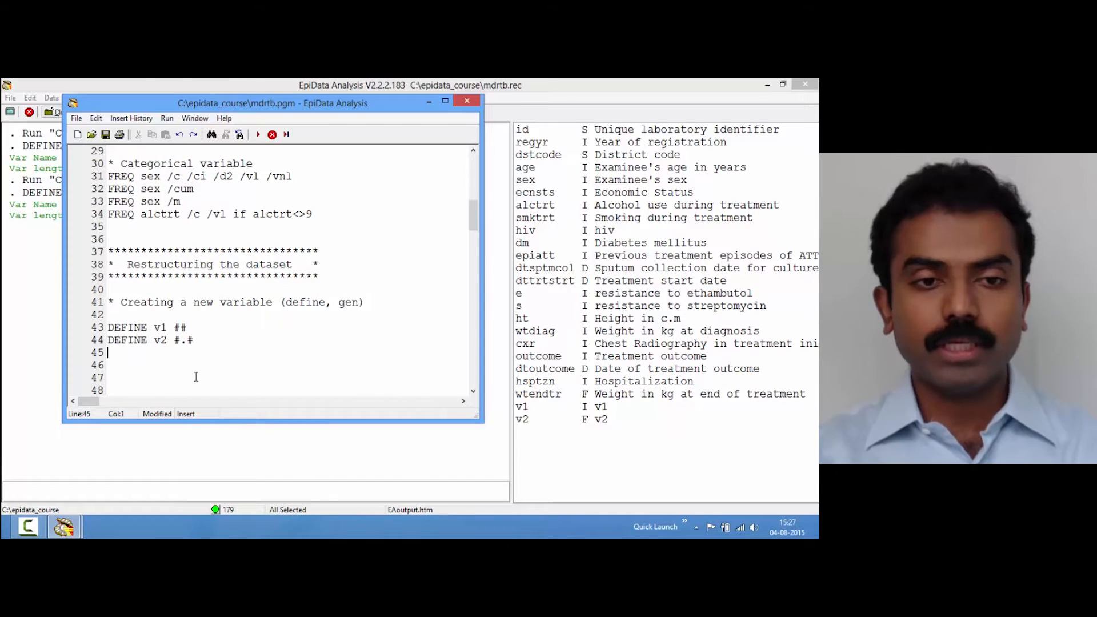
{"action": "type", "text": "DEFINE v3"}
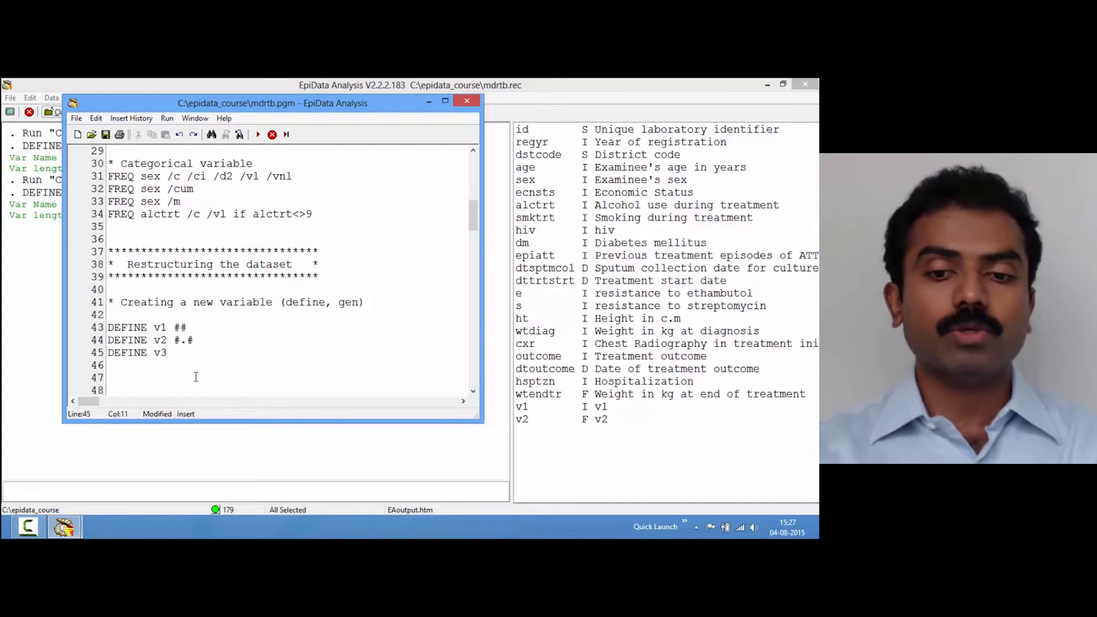
{"action": "type", "text": "____"}
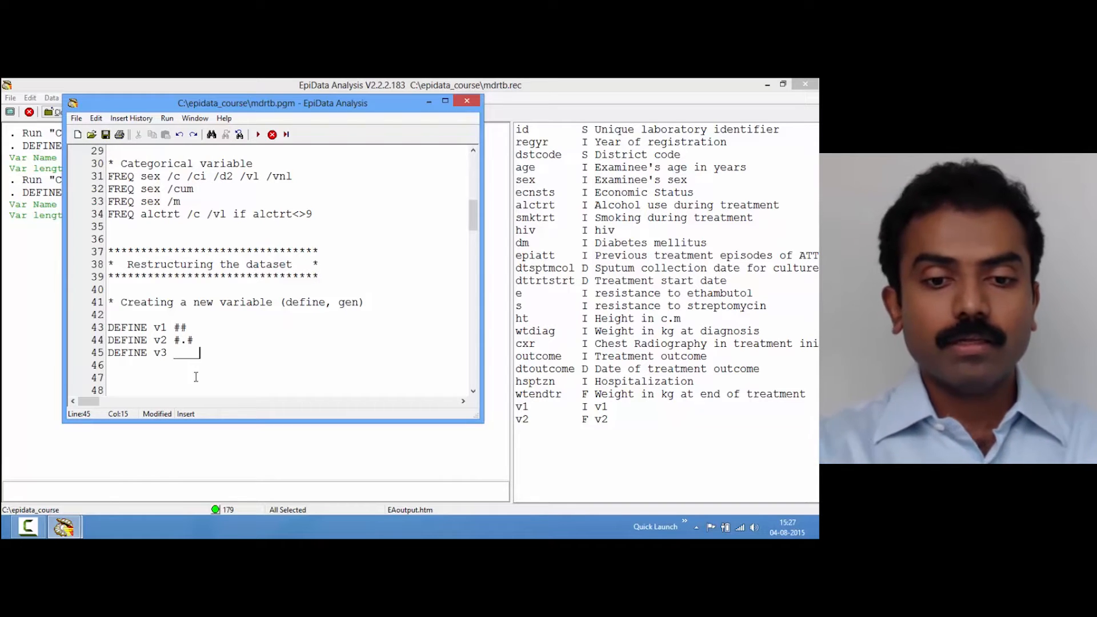
{"action": "key", "text": "F9"}
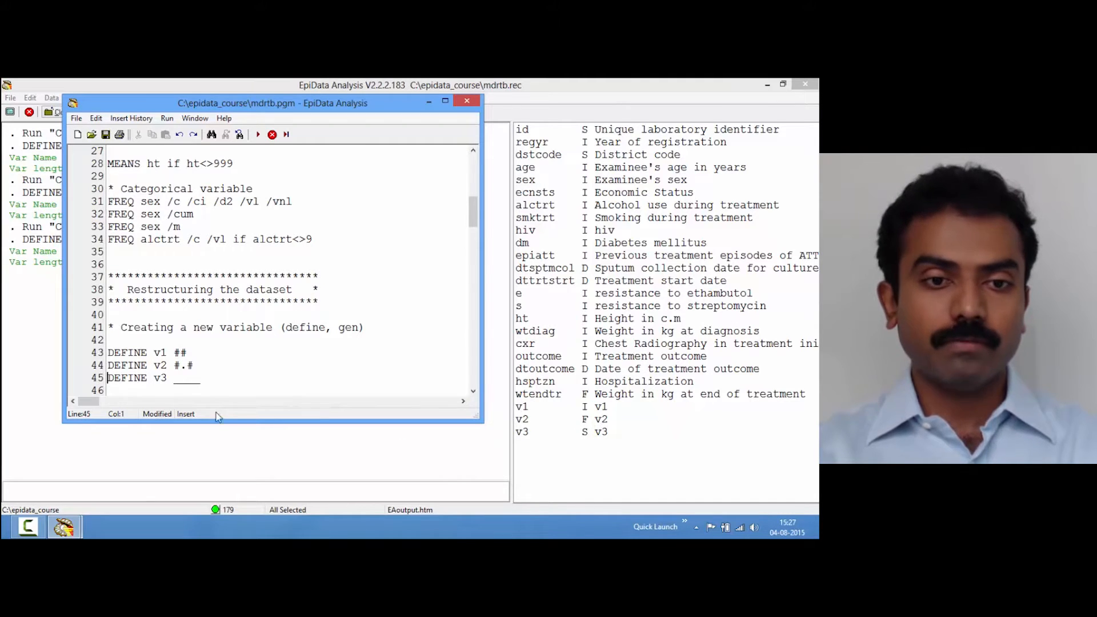
- Add the line DEFINE d1 <dd/mm/yyyy> under the v3 definition and run it to create a date variable
{"action": "left_click", "coordinate": [207, 380]}
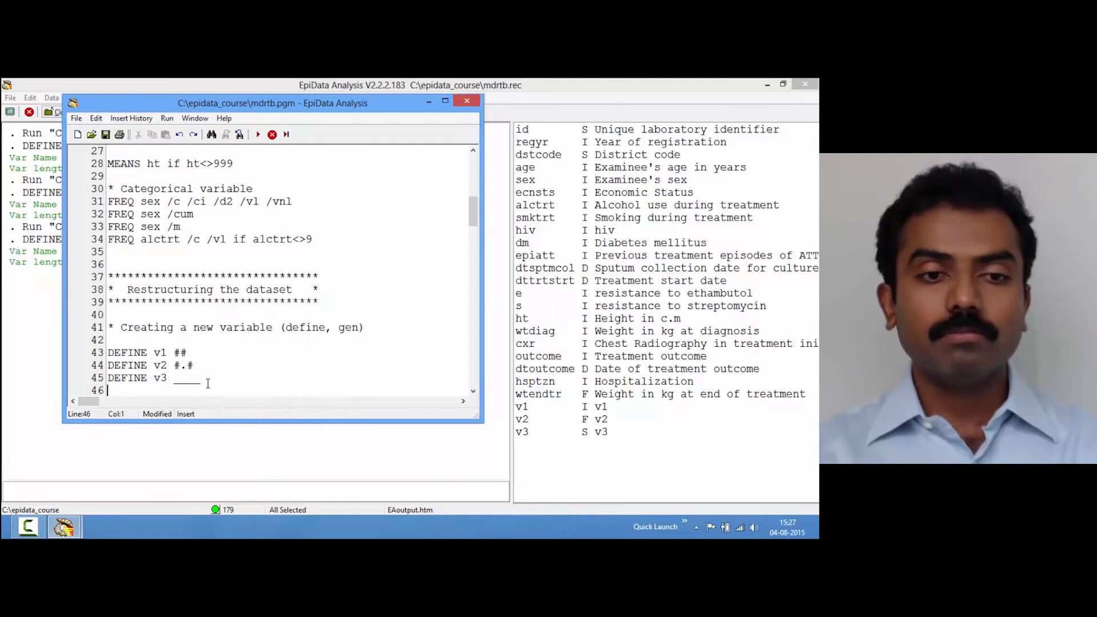
{"action": "key", "text": "Return"}
{"action": "type", "text": "DEFINE"}
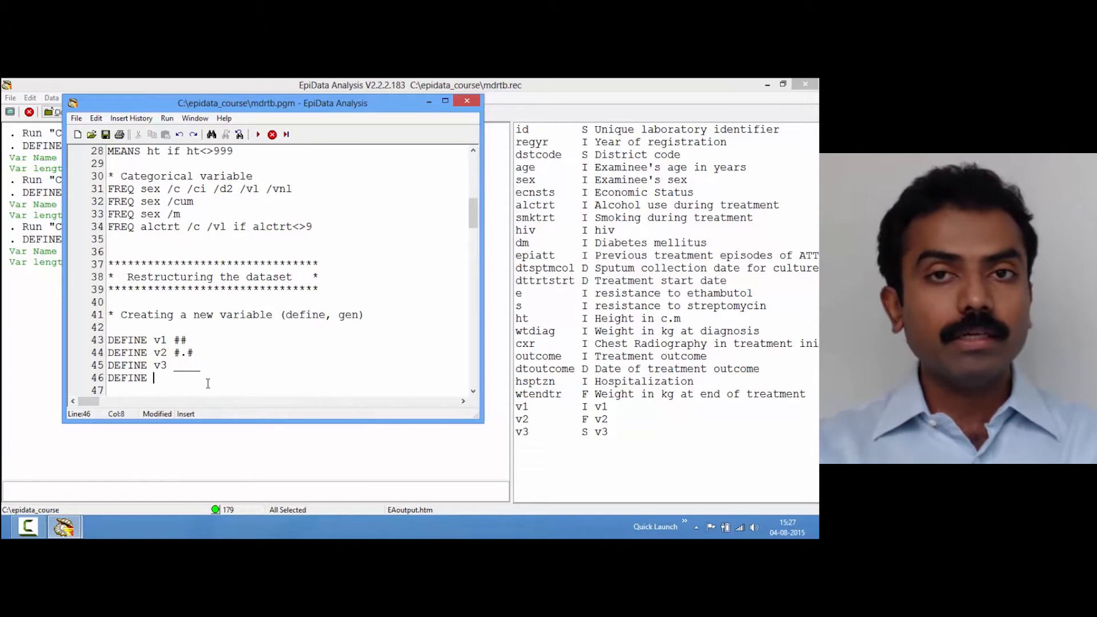
{"action": "type", "text": " d"}
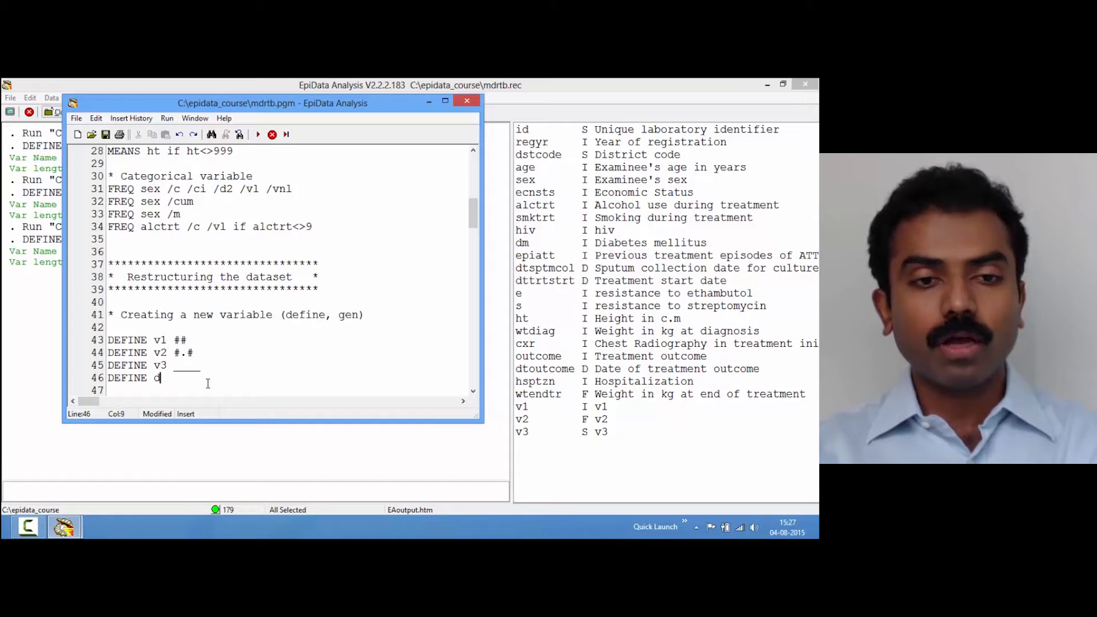
{"action": "type", "text": "1"}
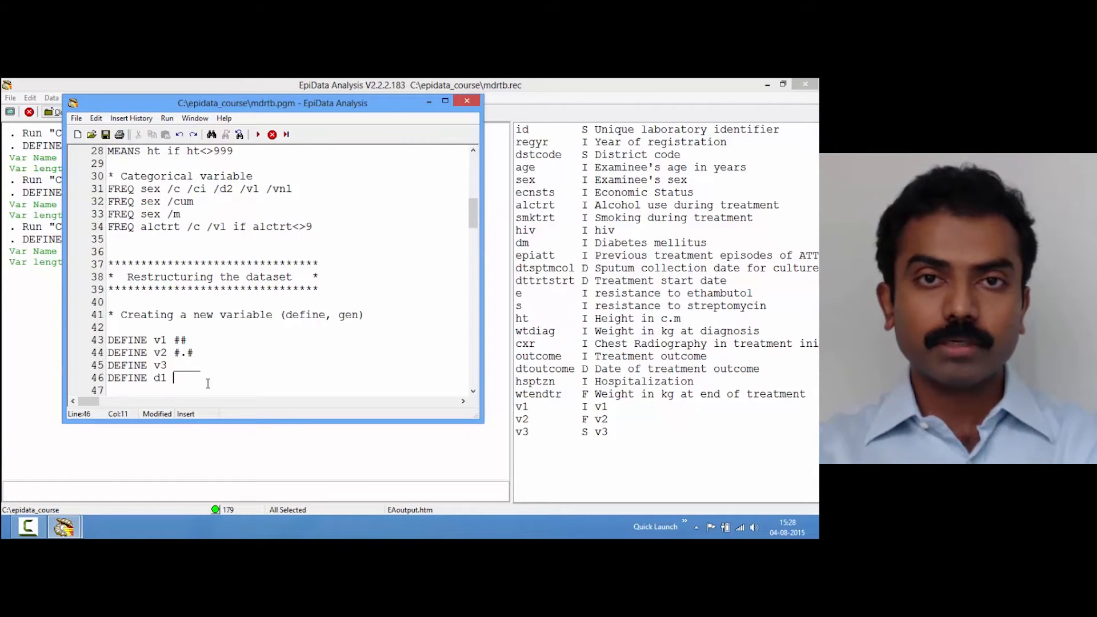
{"action": "type", "text": "<"}
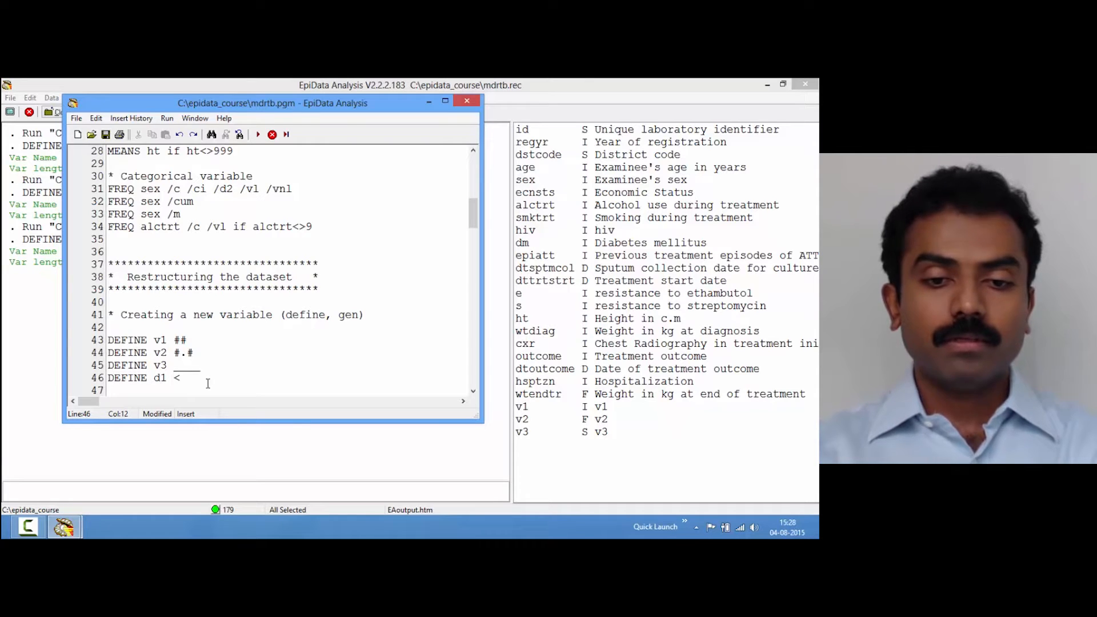
{"action": "type", "text": "dd/"}
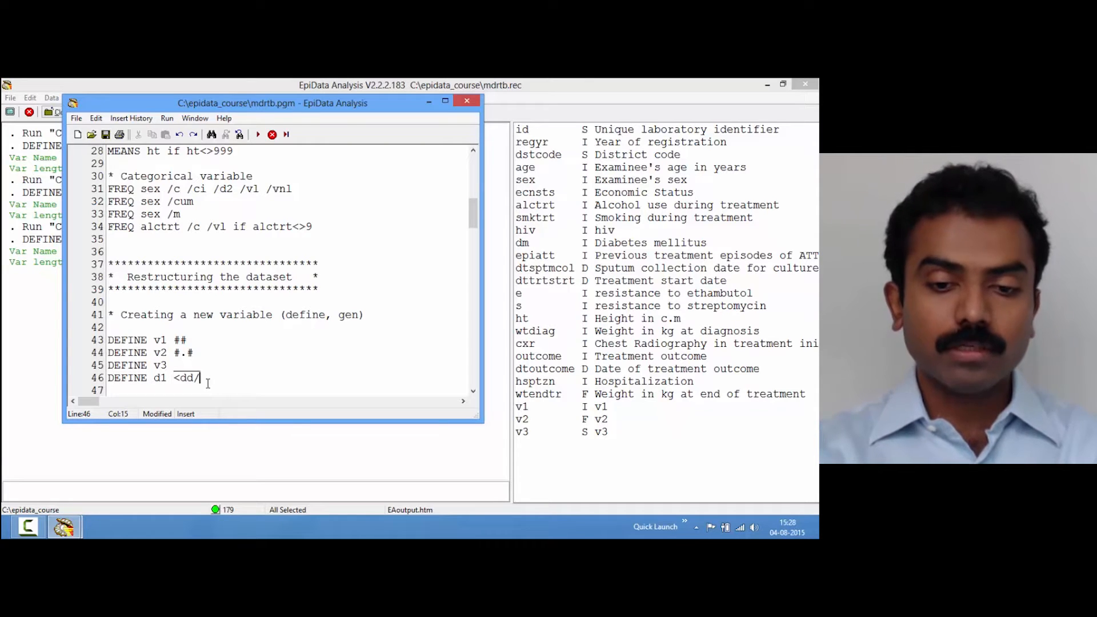
{"action": "type", "text": "mm/y"}
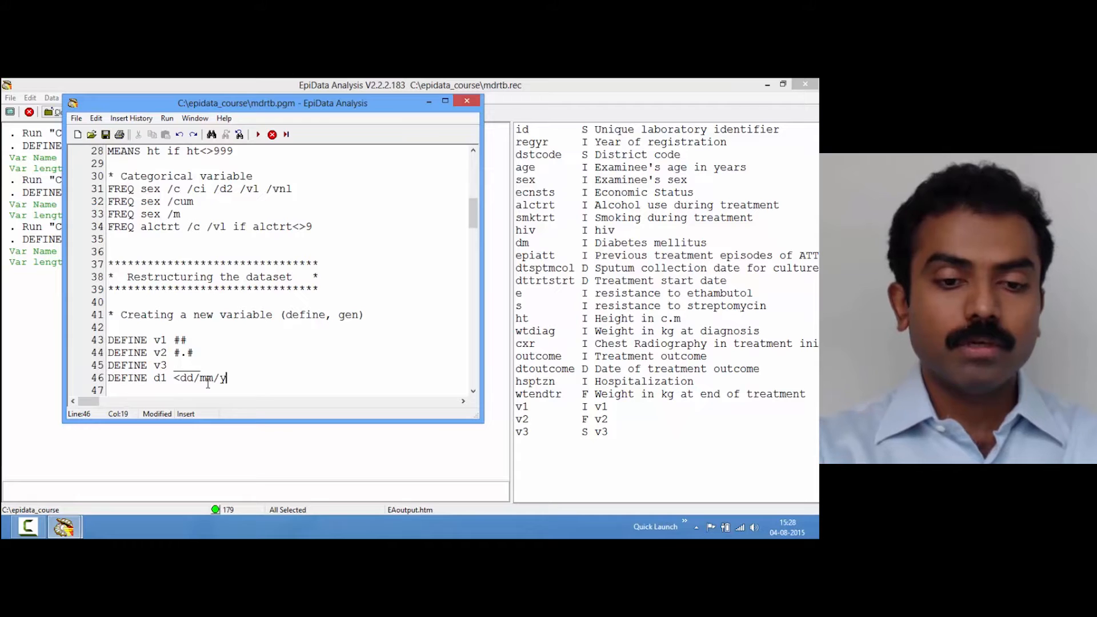
{"action": "type", "text": "yyy"}
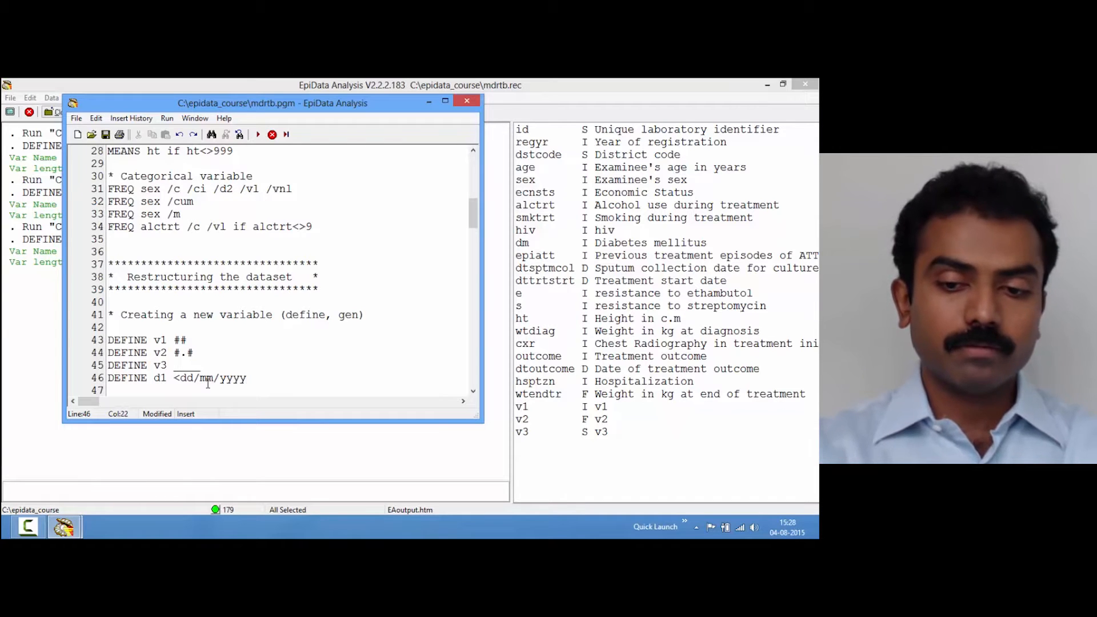
{"action": "type", "text": ">"}
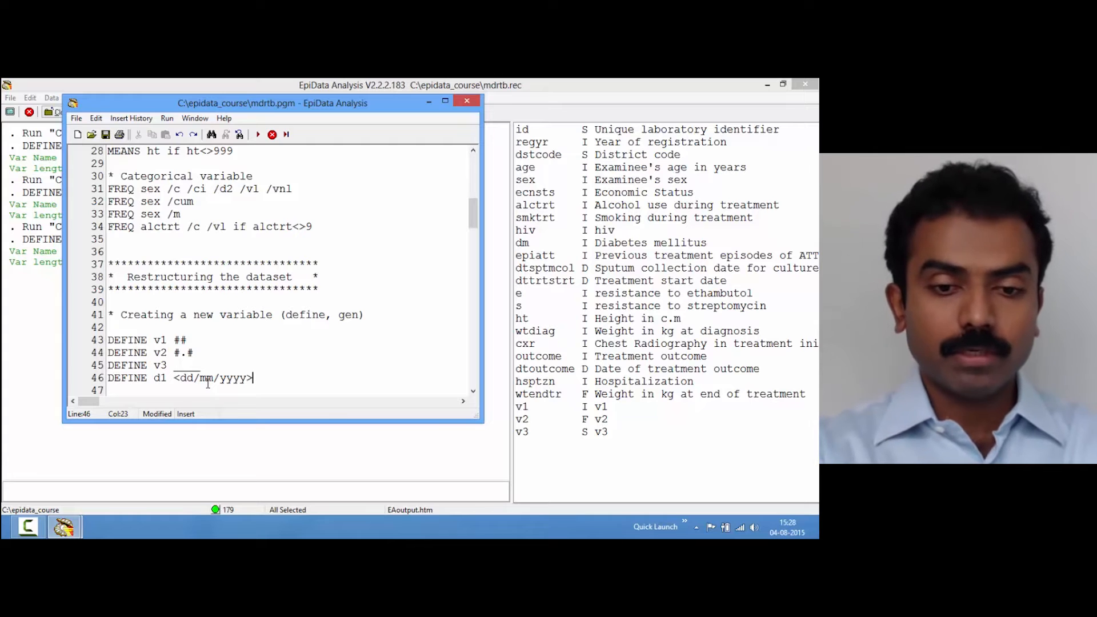
{"action": "key", "text": "F8"}
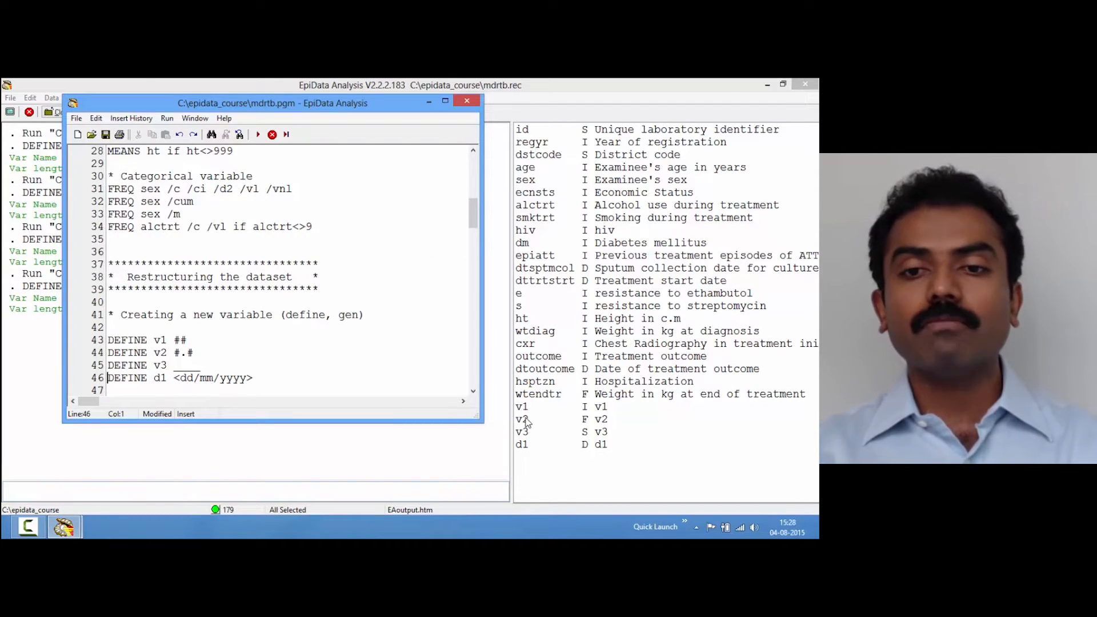
- Insert two blank lines below the DEFINE d1 line in the program file
{"action": "left_click", "coordinate": [260, 379]}
{"action": "key", "text": "Return"}
{"action": "key", "text": "Return"}
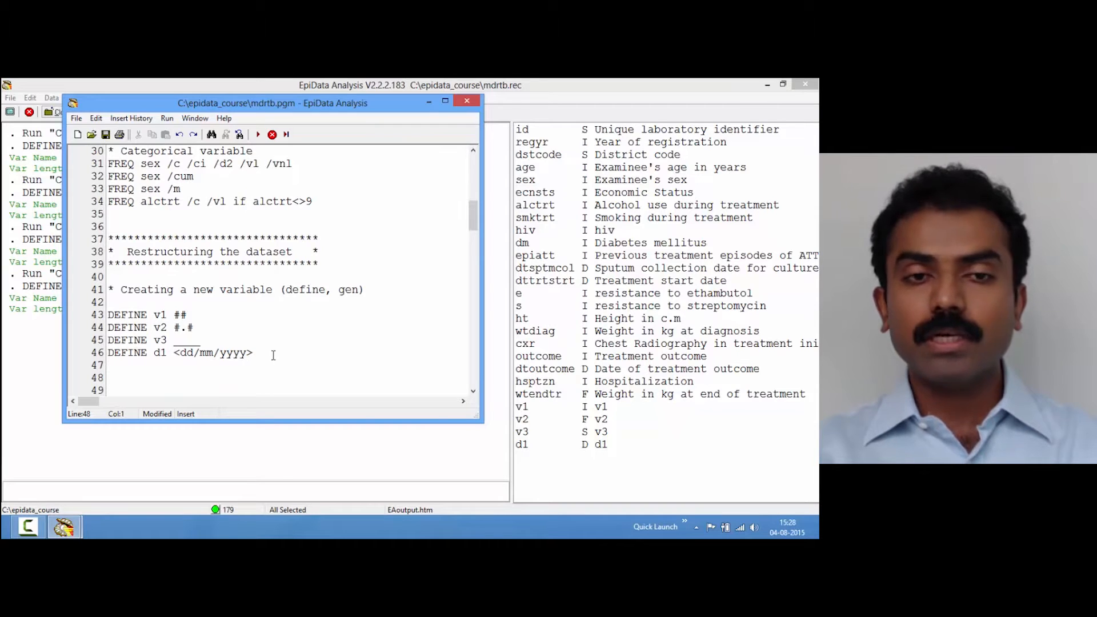
- Browse the records of v1, v2, v3 and d1 with the command browse v1 v2 v3 d1, then close the browse window
{"action": "left_click", "coordinate": [177, 490]}
{"action": "type", "text": "browse v1"}
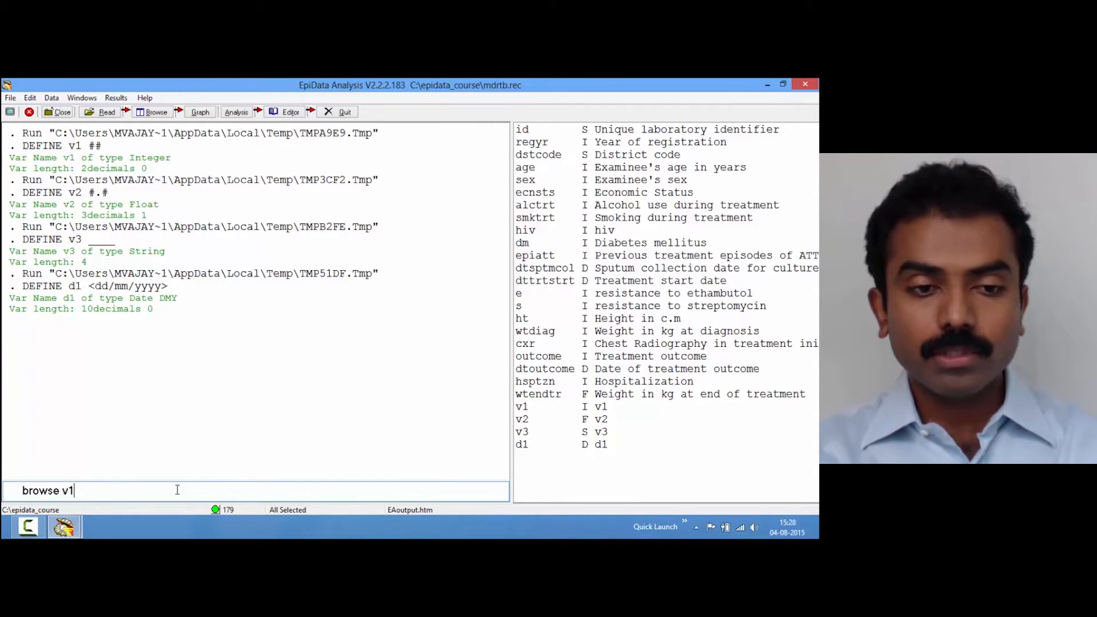
{"action": "type", "text": " v"}
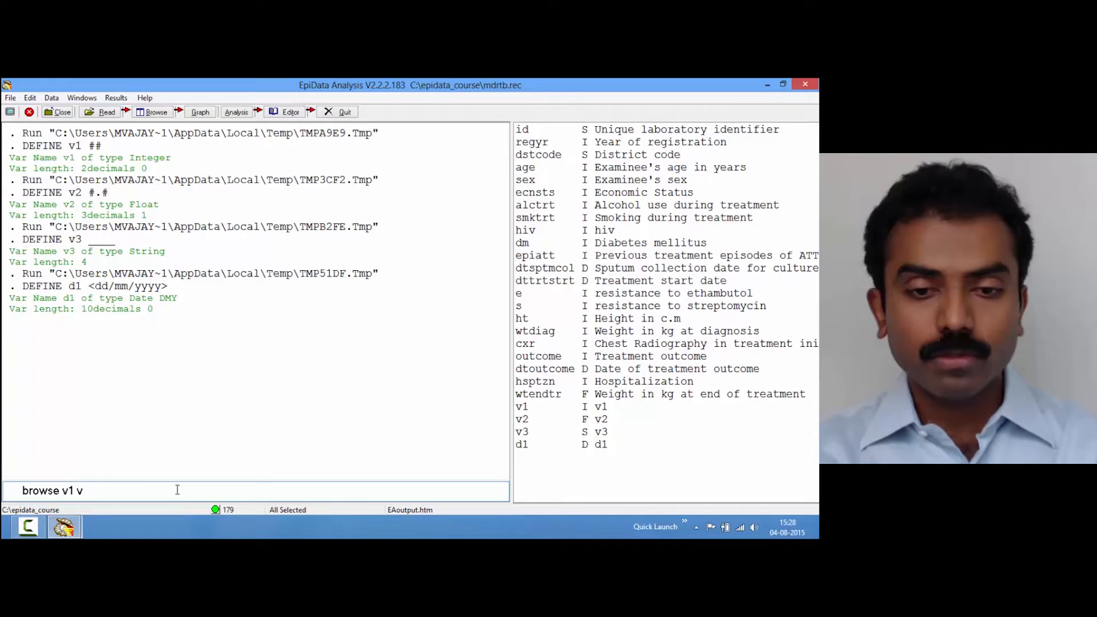
{"action": "type", "text": "2 v3 "}
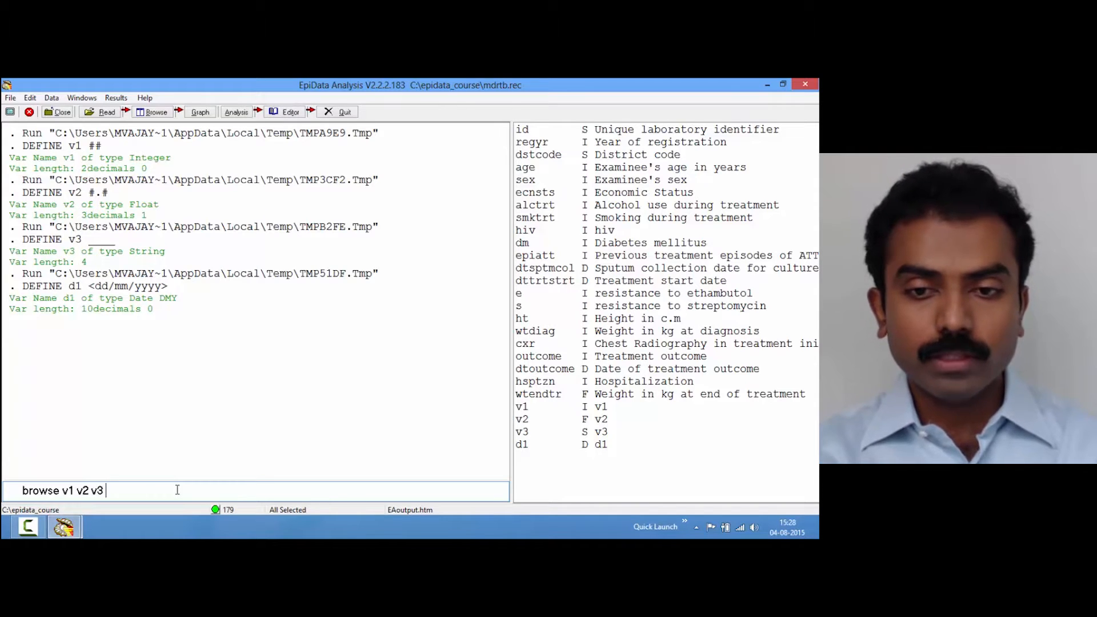
{"action": "type", "text": "d1"}
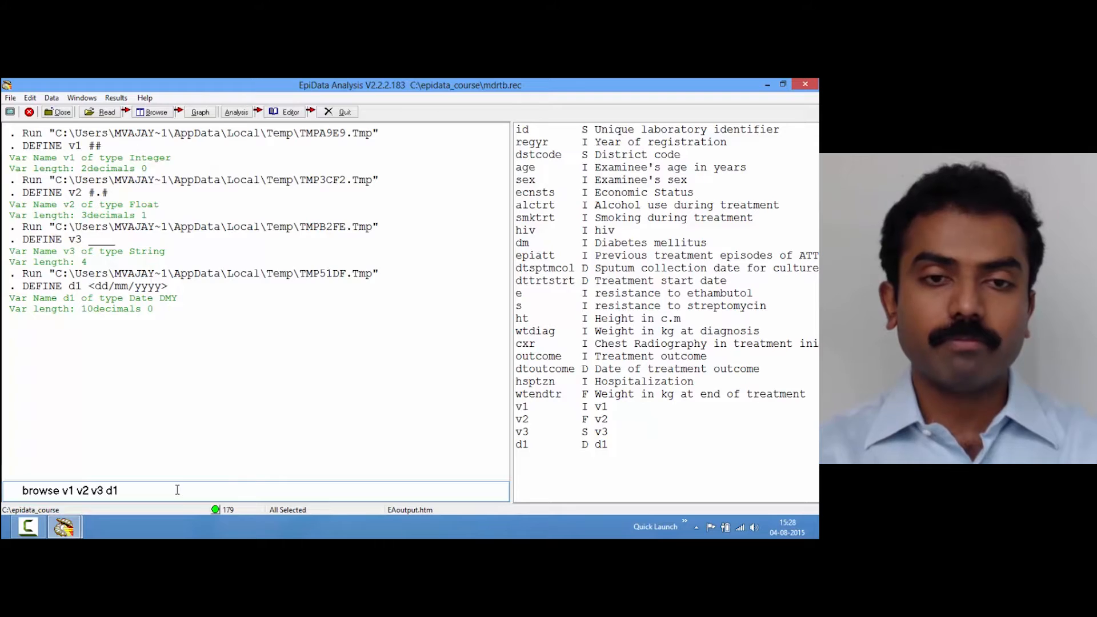
{"action": "key", "text": "Return"}
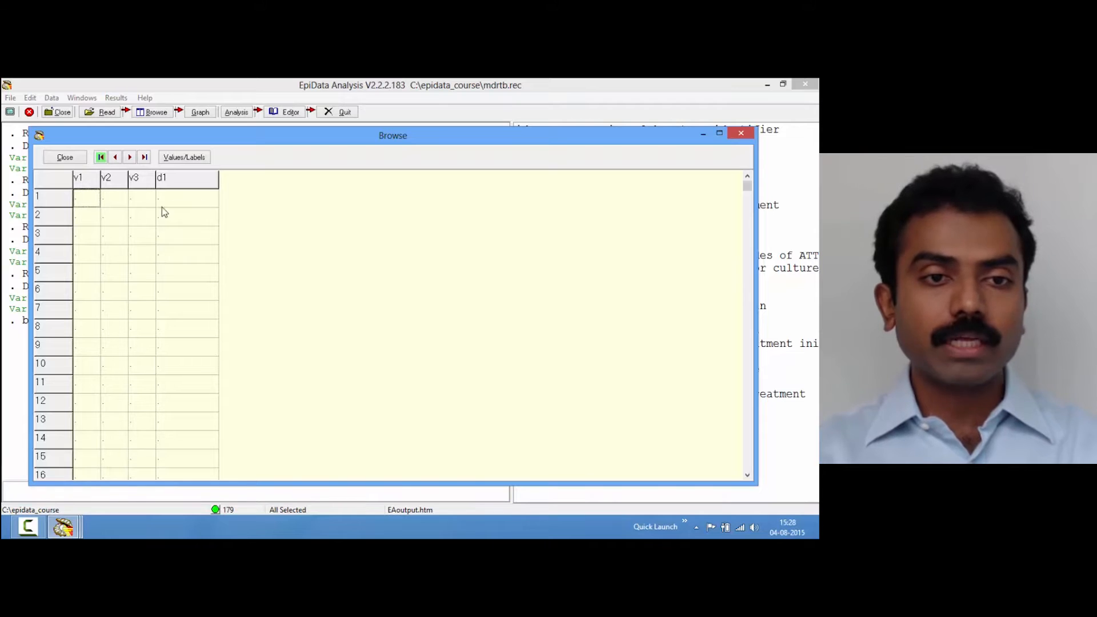
{"action": "scroll", "coordinate": [150, 208], "scroll_direction": "down", "scroll_amount": 20}
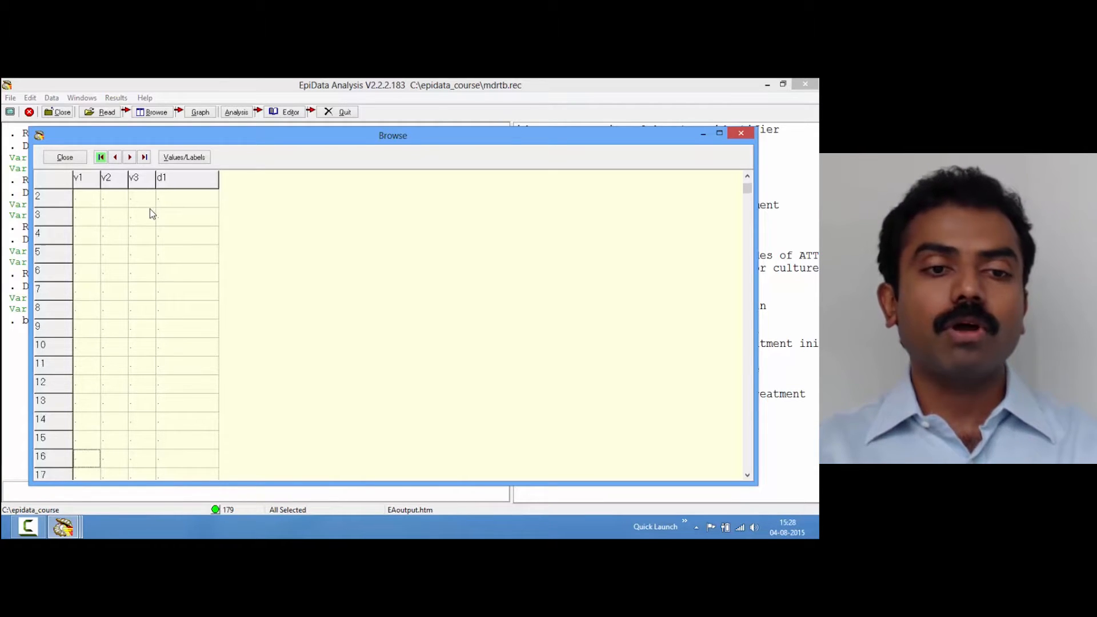
{"action": "scroll", "coordinate": [150, 209], "scroll_direction": "down", "scroll_amount": 20}
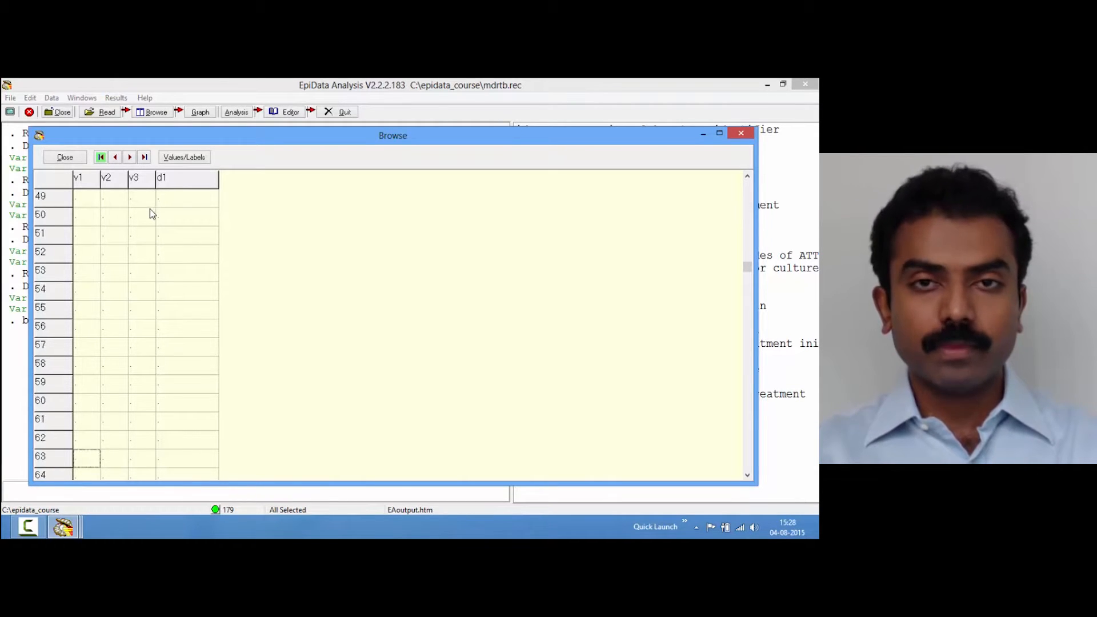
{"action": "scroll", "coordinate": [149, 208], "scroll_direction": "down", "scroll_amount": 20}
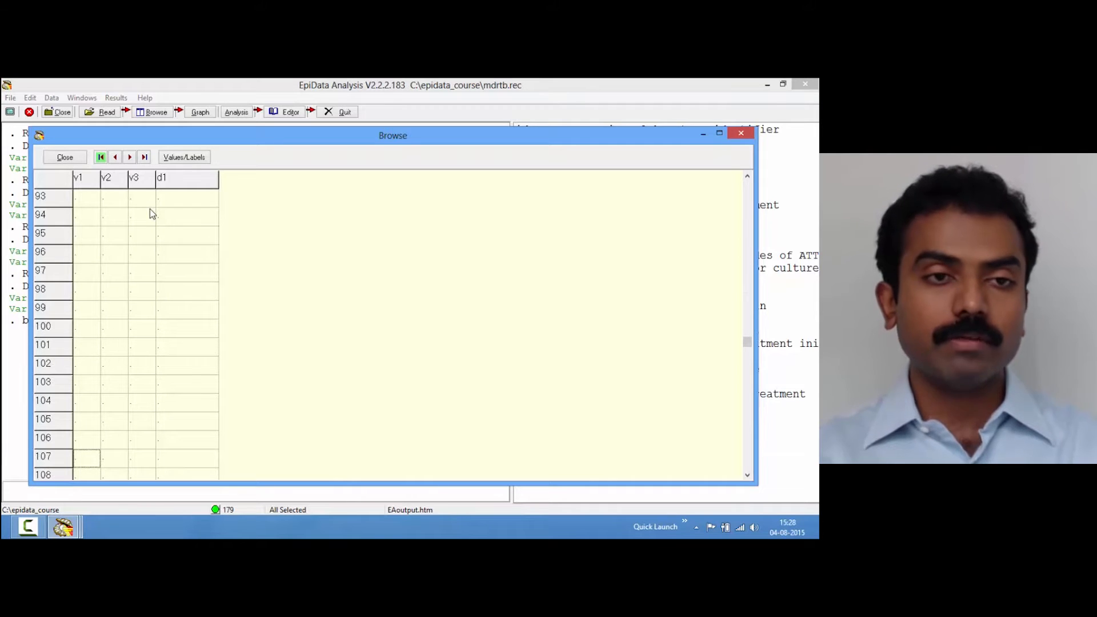
{"action": "left_click", "coordinate": [67, 158]}
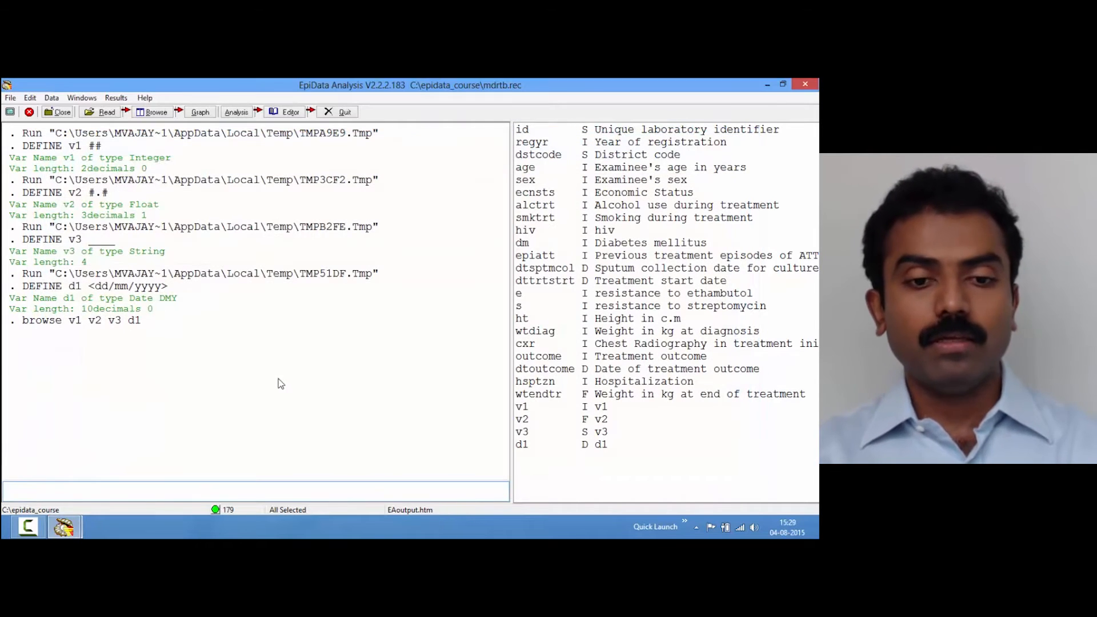
- Return to the program file, add the line GEN I v1gen below the DEFINE lines and run it to create an integer variable
{"action": "key", "text": "F5"}
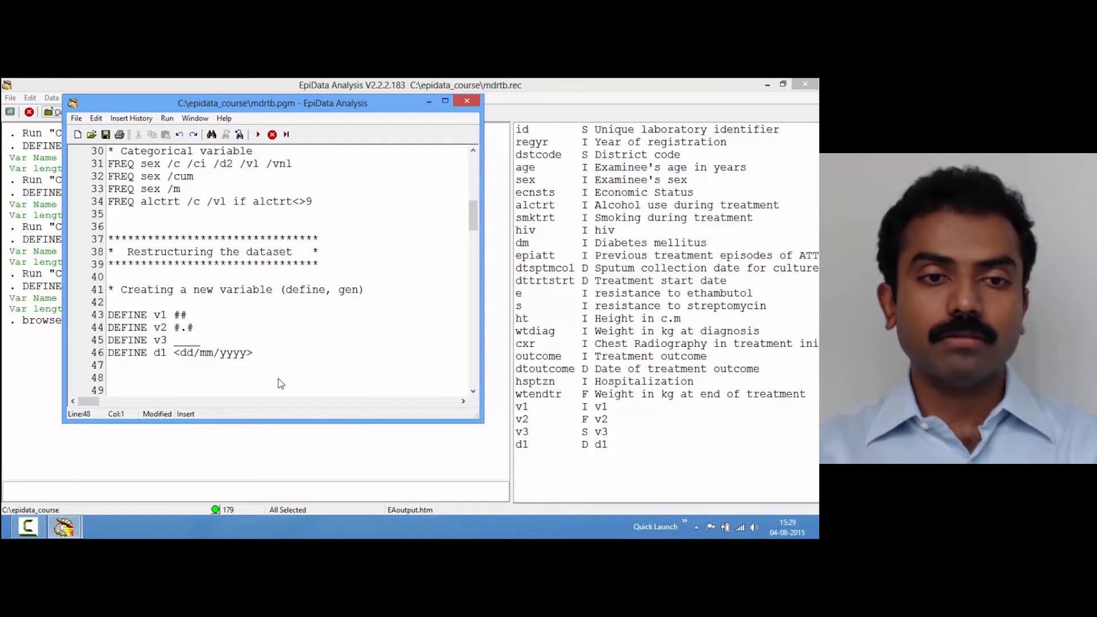
{"action": "type", "text": "GEN"}
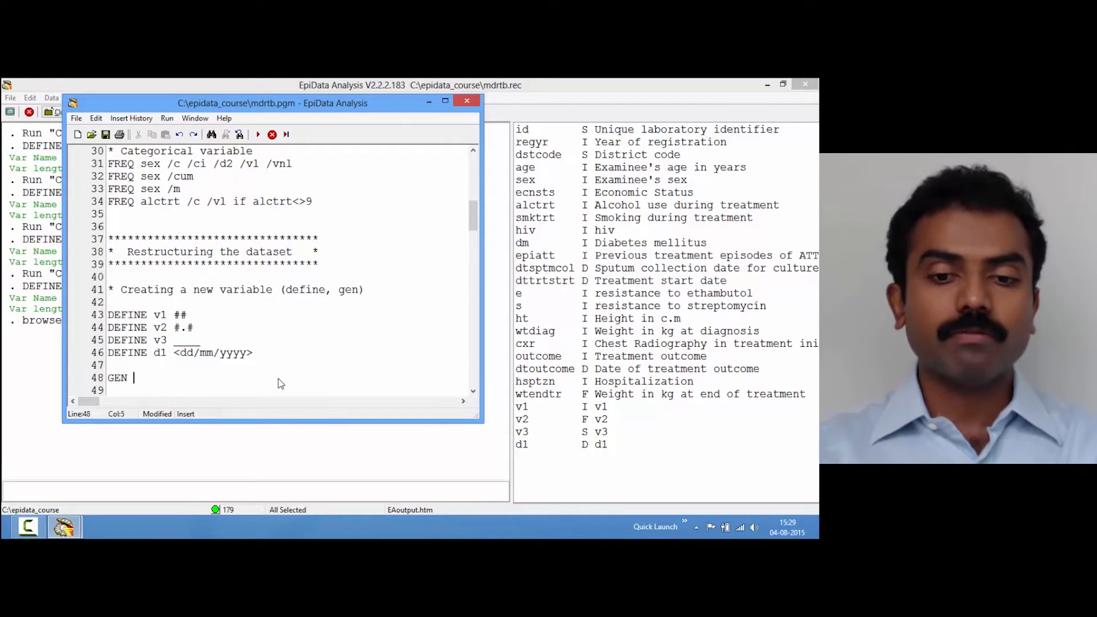
{"action": "type", "text": "I"}
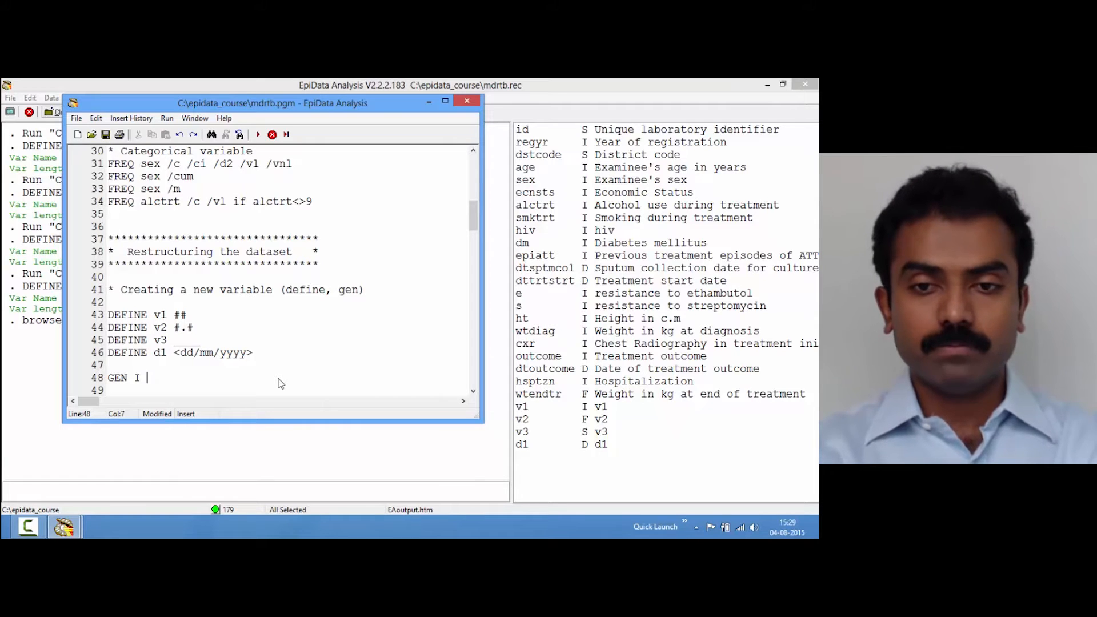
{"action": "type", "text": "v1gen"}
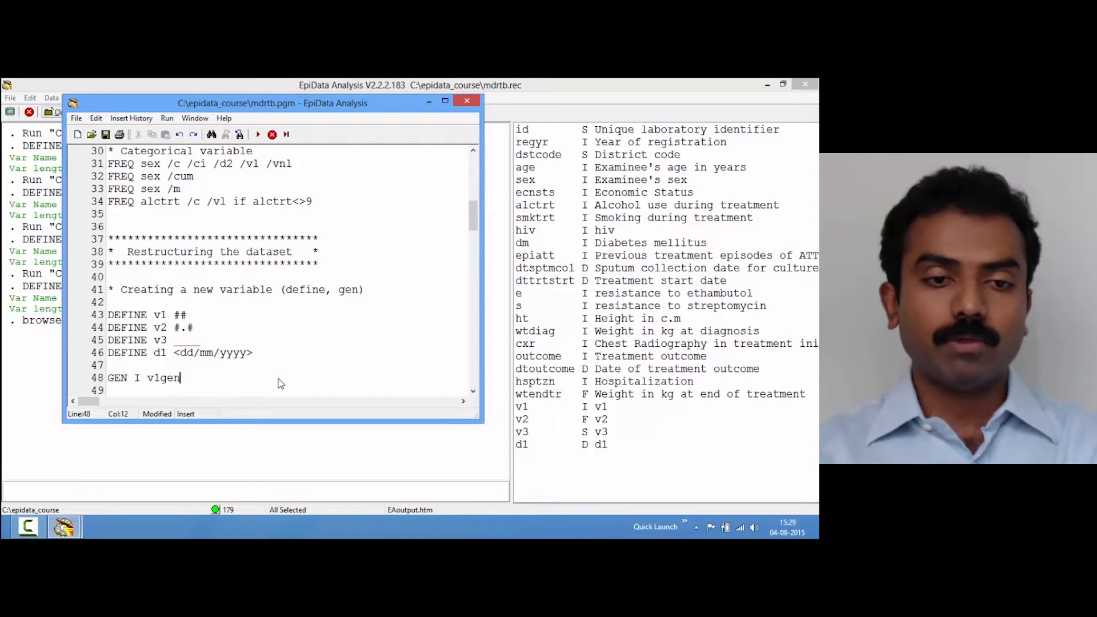
{"action": "key", "text": "F9"}
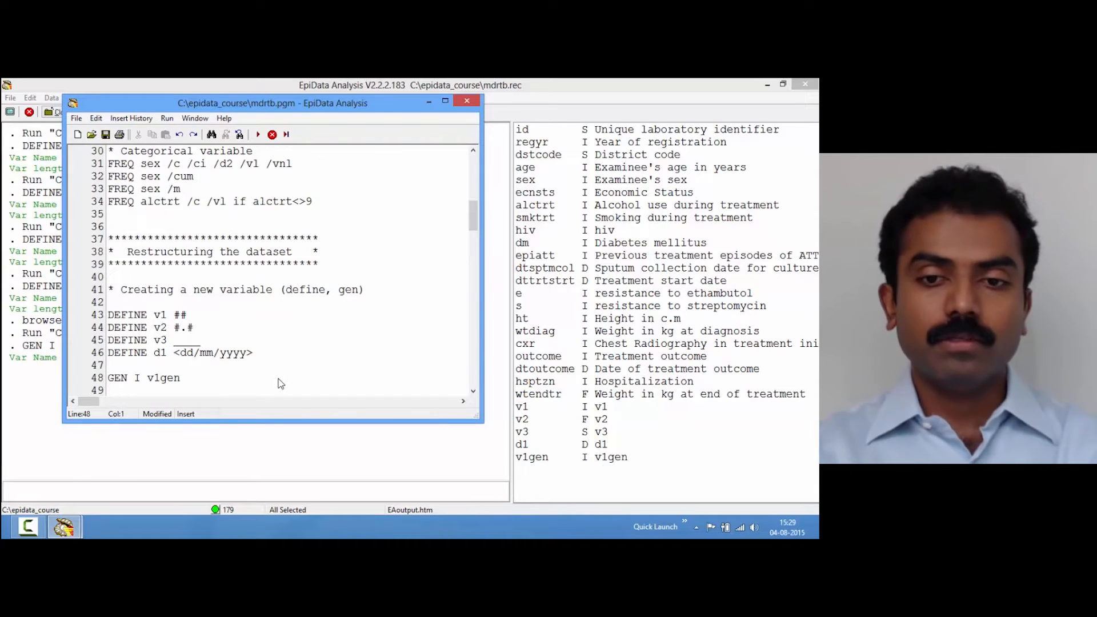
{"action": "left_click_drag", "start_coordinate": [326, 108], "coordinate": [650, 106]}
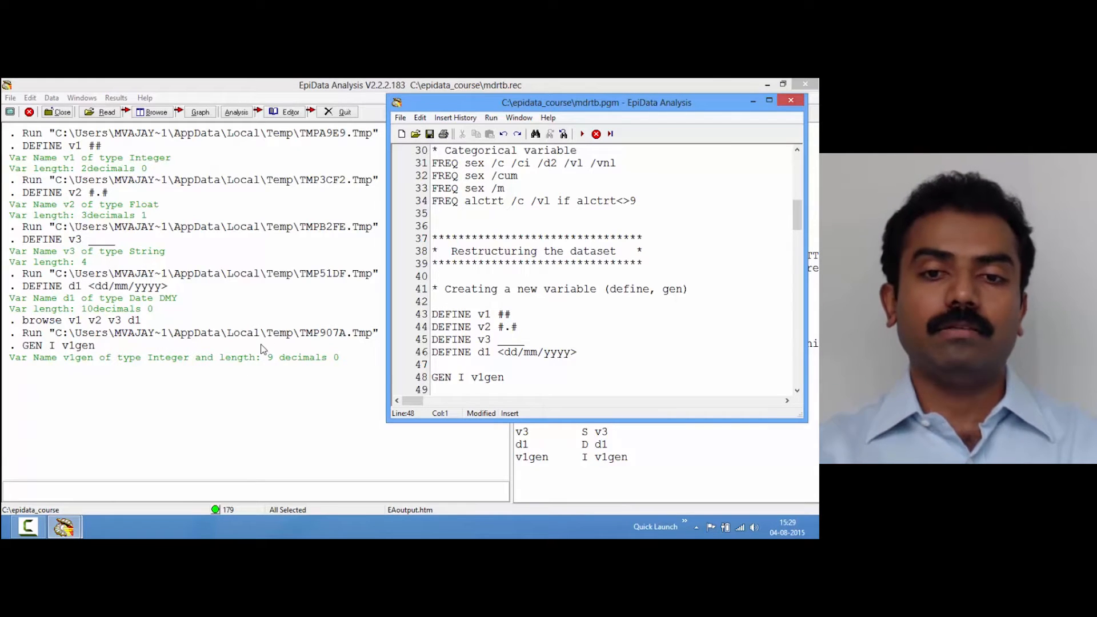
{"action": "left_click_drag", "start_coordinate": [582, 109], "coordinate": [489, 109]}
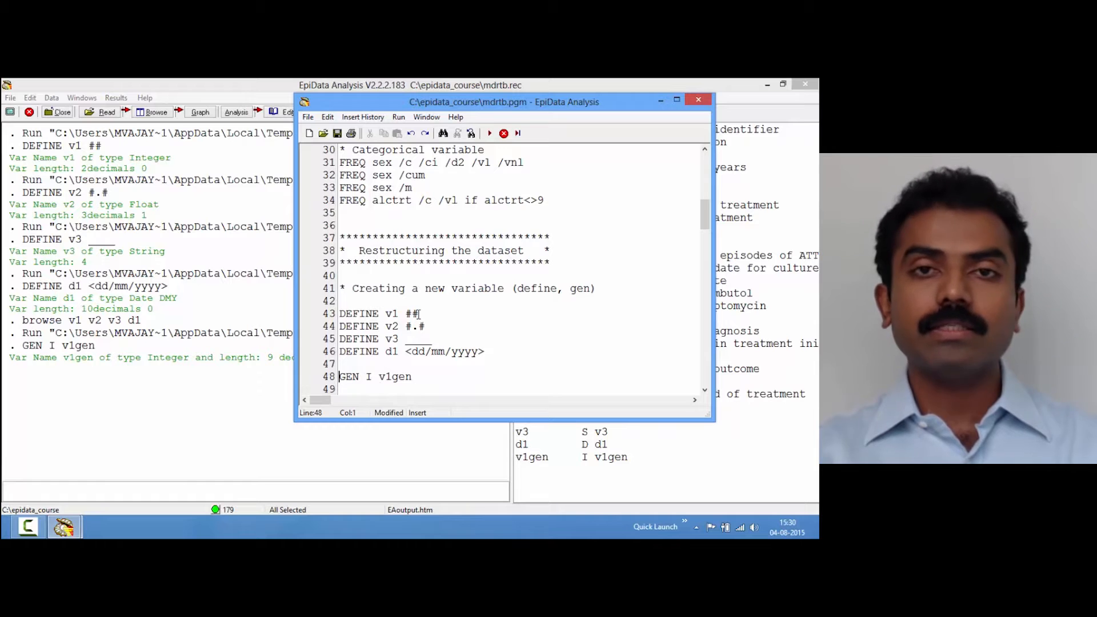
- Add the line GEN F v4 under the v1gen line, run it to create a float variable, and check the command output
{"action": "left_click", "coordinate": [413, 376]}
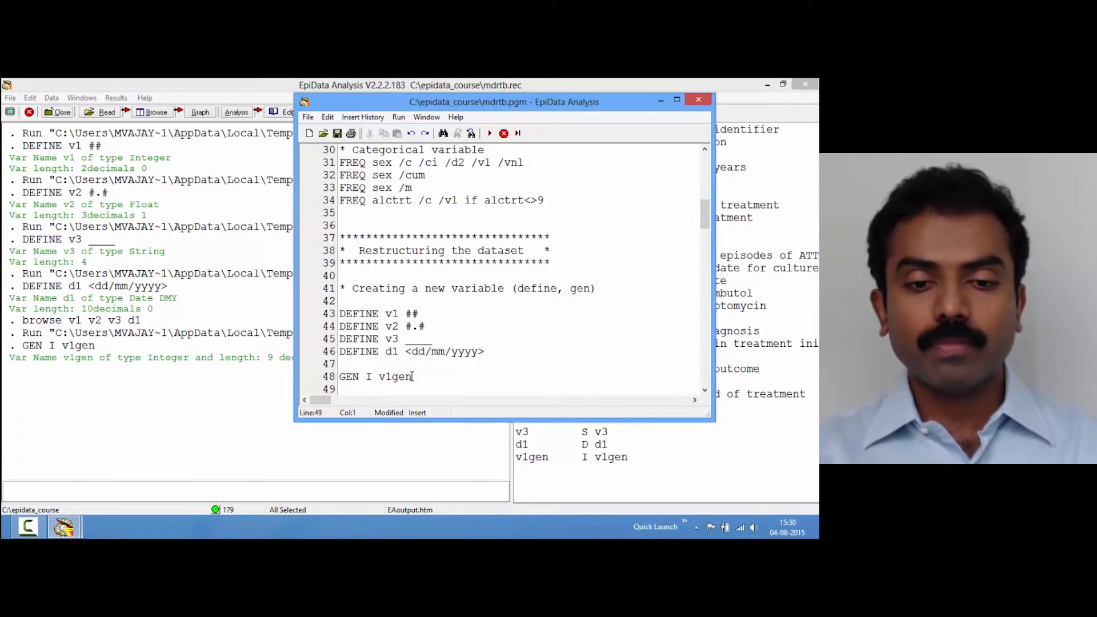
{"action": "key", "text": "Return"}
{"action": "type", "text": "GEN"}
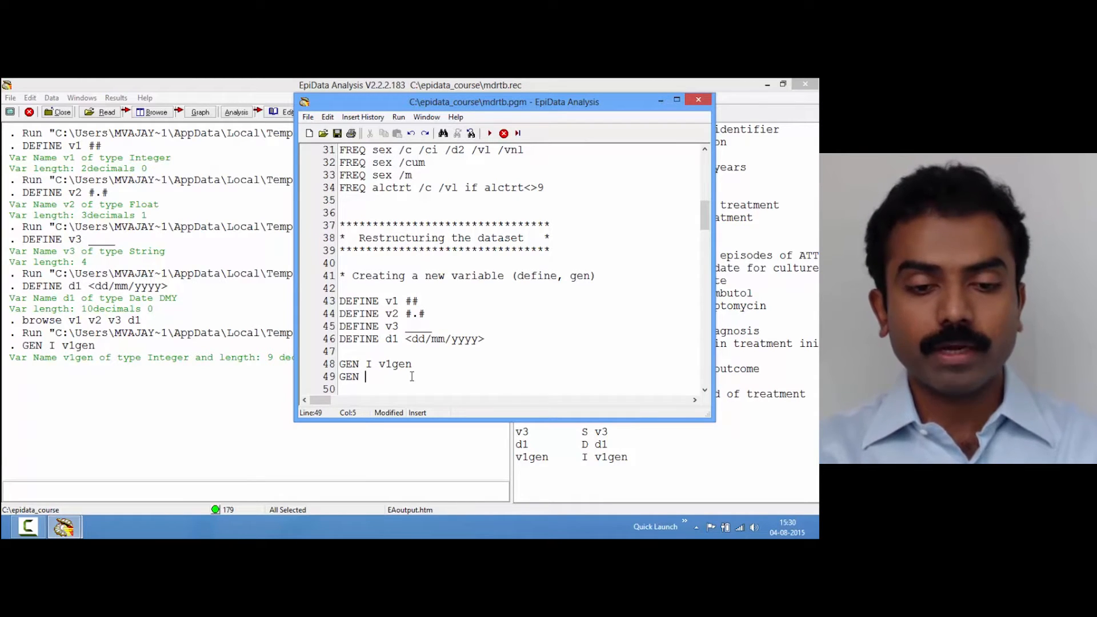
{"action": "type", "text": " F"}
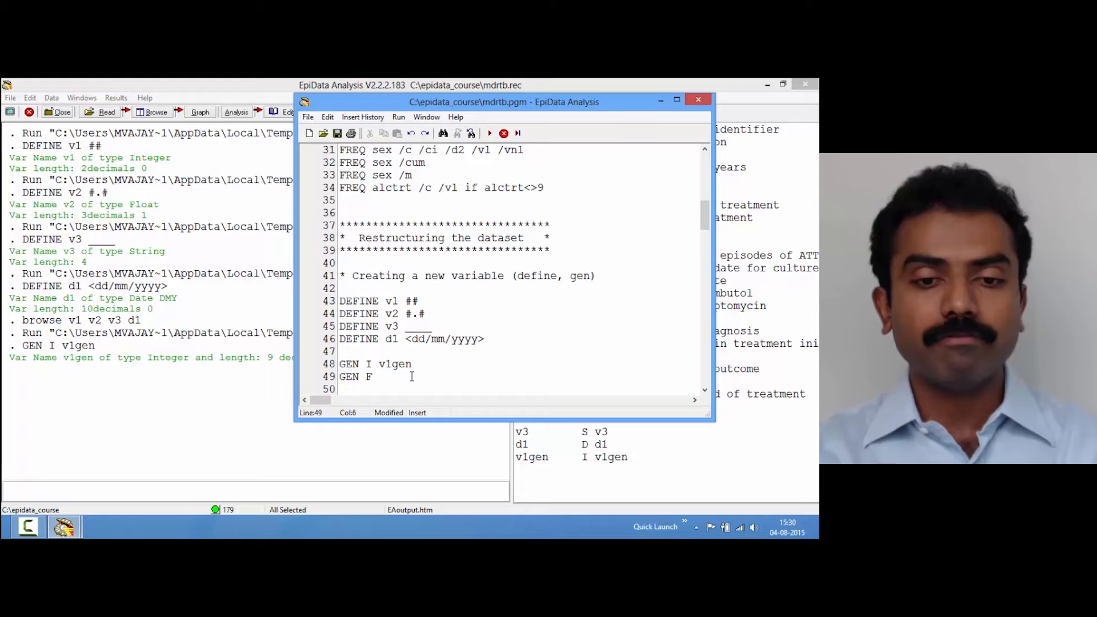
{"action": "type", "text": " v2"}
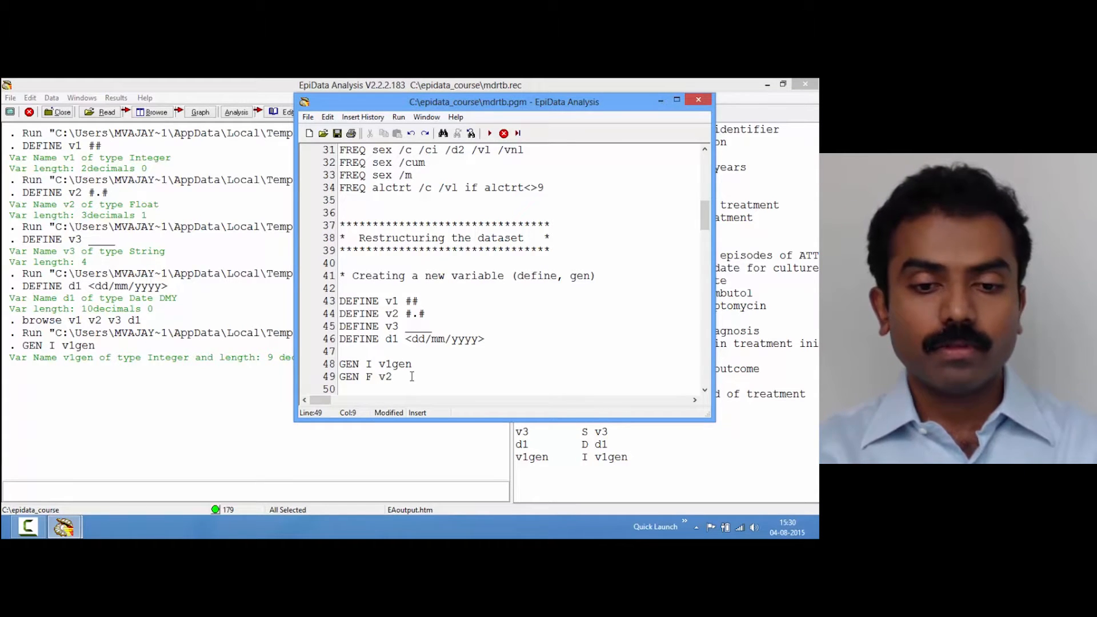
{"action": "type", "text": "gen"}
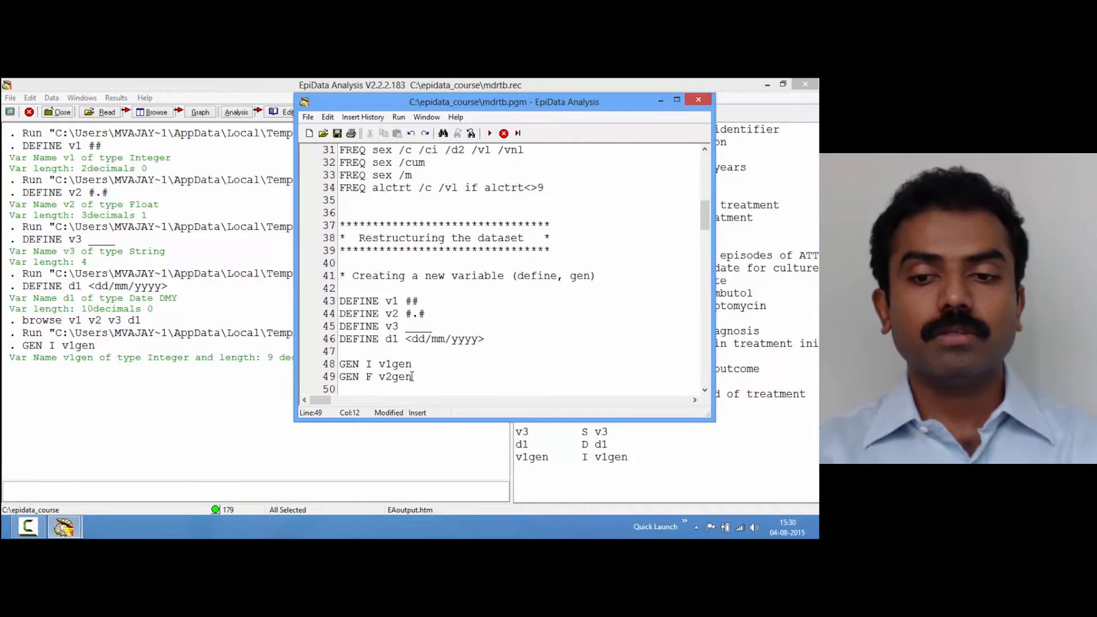
{"action": "key", "text": "BackSpace"}
{"action": "key", "text": "BackSpace"}
{"action": "key", "text": "BackSpace"}
{"action": "key", "text": "BackSpace"}
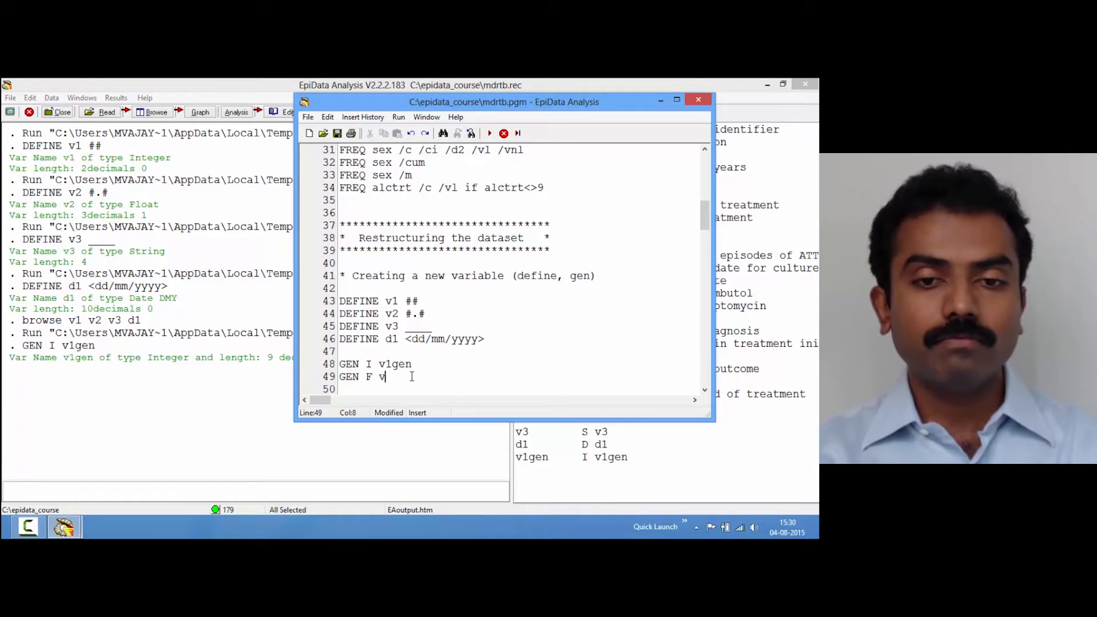
{"action": "type", "text": "4"}
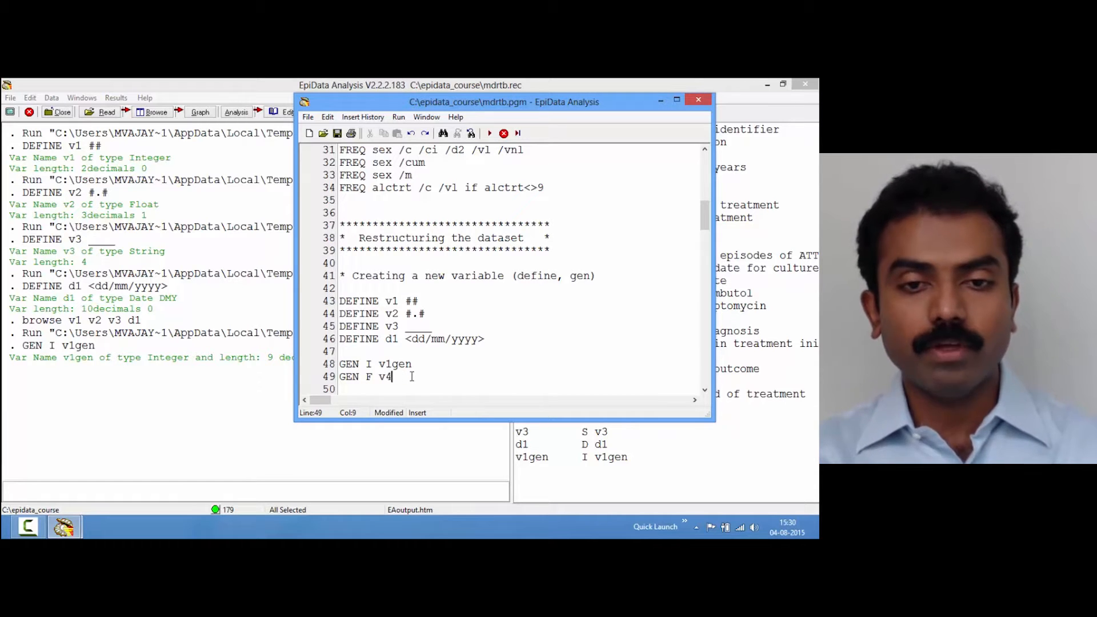
{"action": "key", "text": "F9"}
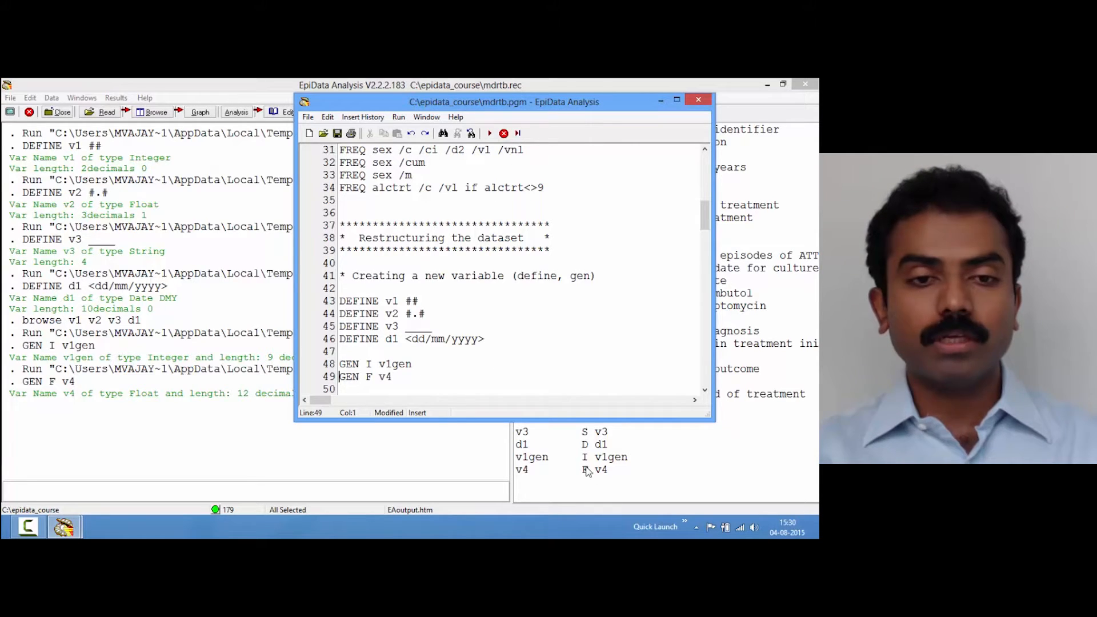
{"action": "left_click_drag", "start_coordinate": [389, 102], "coordinate": [521, 117]}
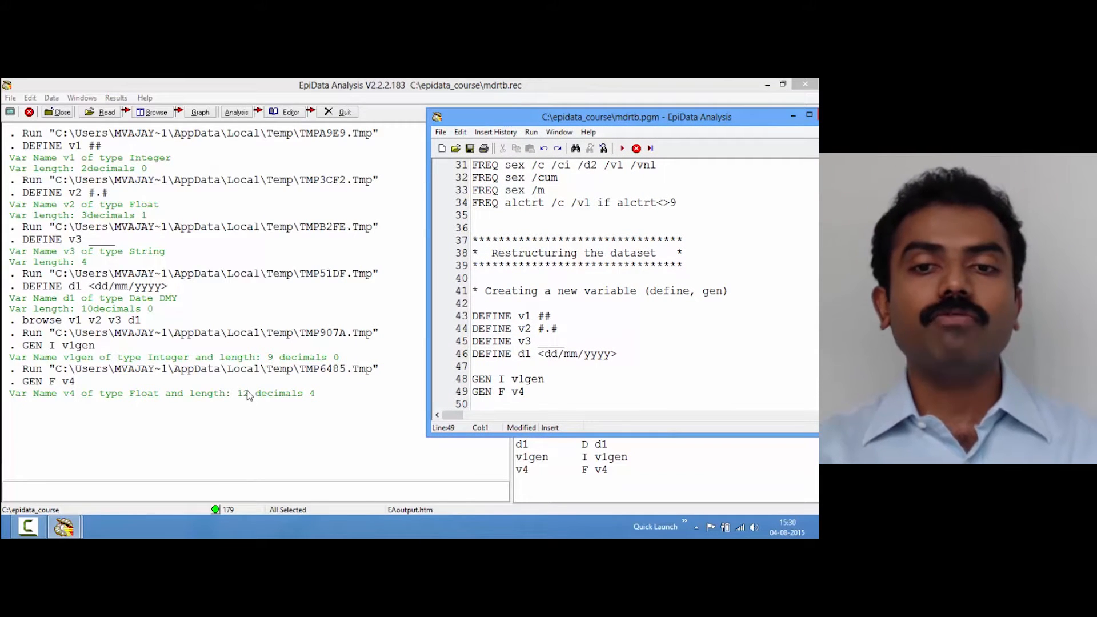
{"action": "left_click_drag", "start_coordinate": [481, 121], "coordinate": [339, 108]}
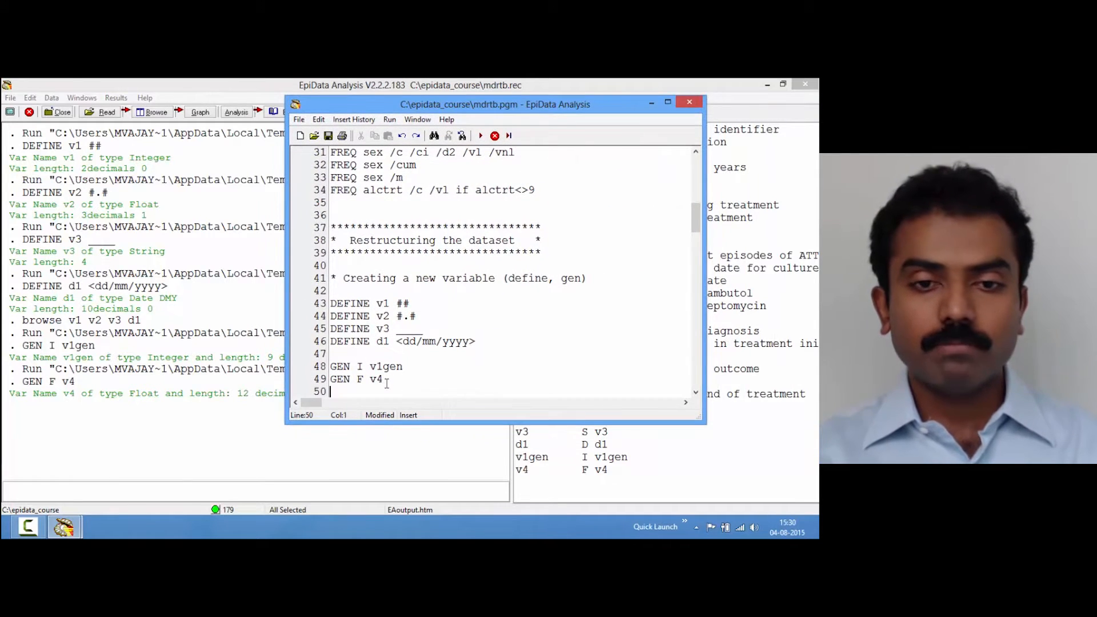
- Add the line GEN S v5 under the GEN F v4 line and run it to create a string variable
{"action": "key", "text": "Return"}
{"action": "key", "text": "Return"}
{"action": "type", "text": "GEN "}
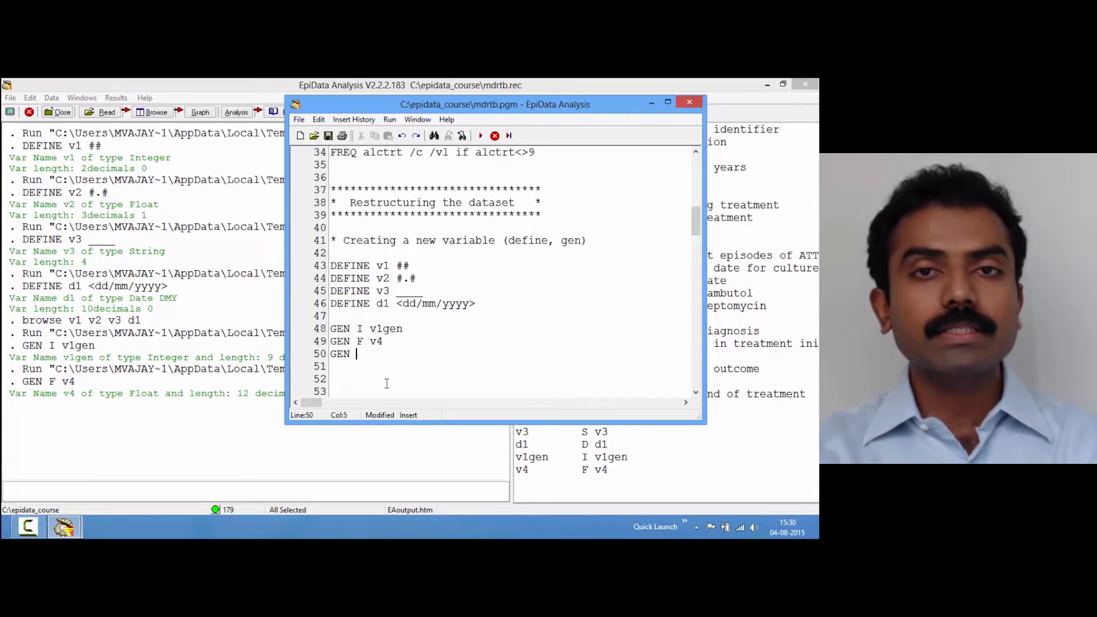
{"action": "type", "text": "S"}
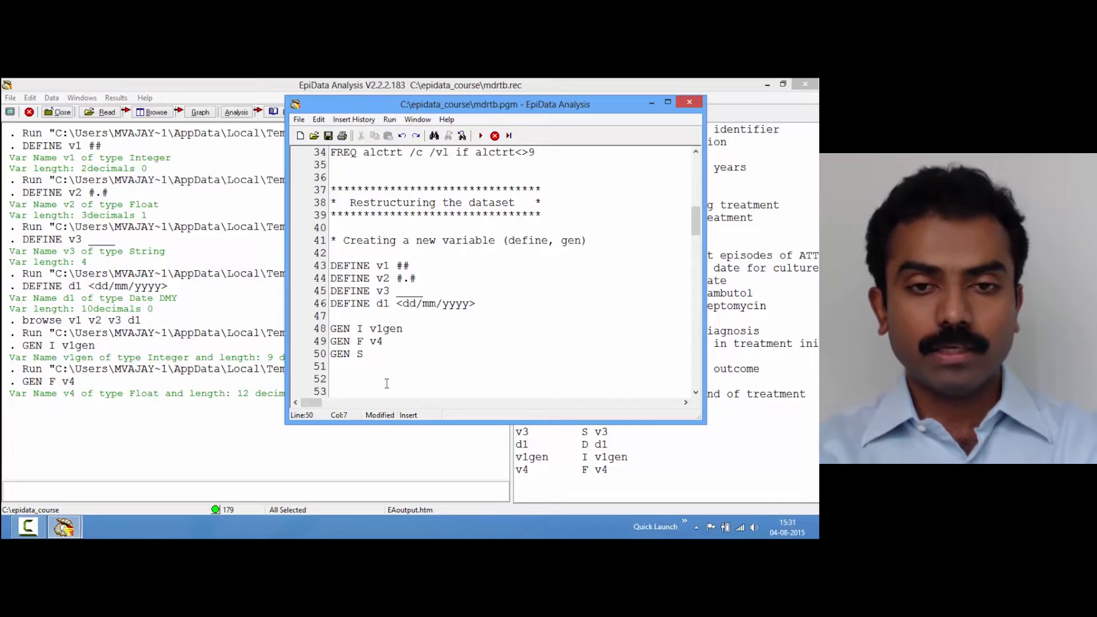
{"action": "type", "text": " v5"}
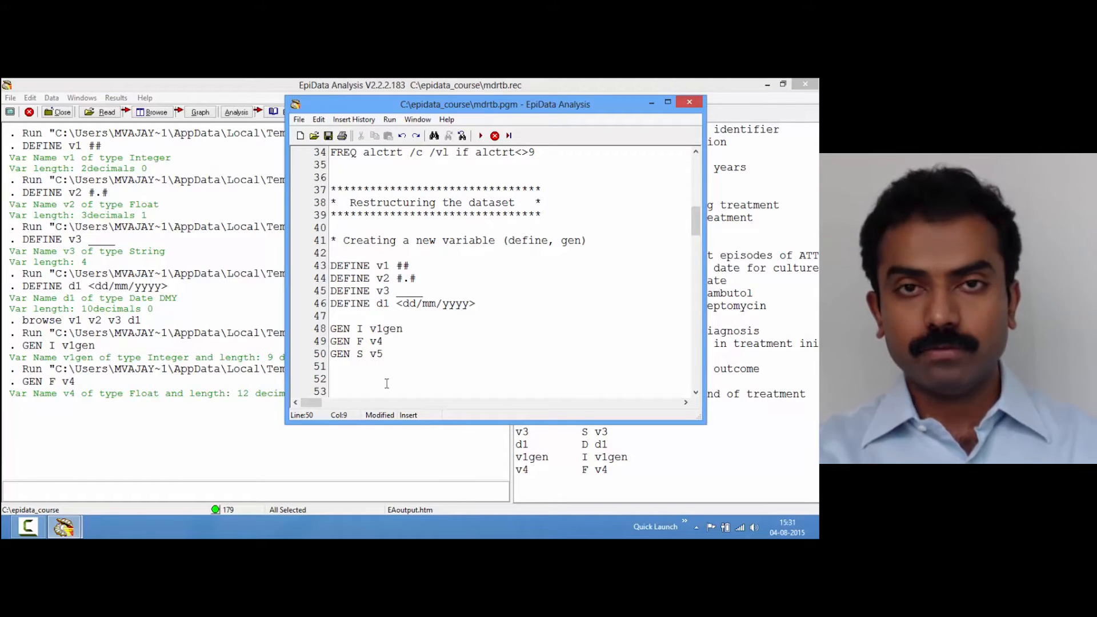
{"action": "key", "text": "F9"}
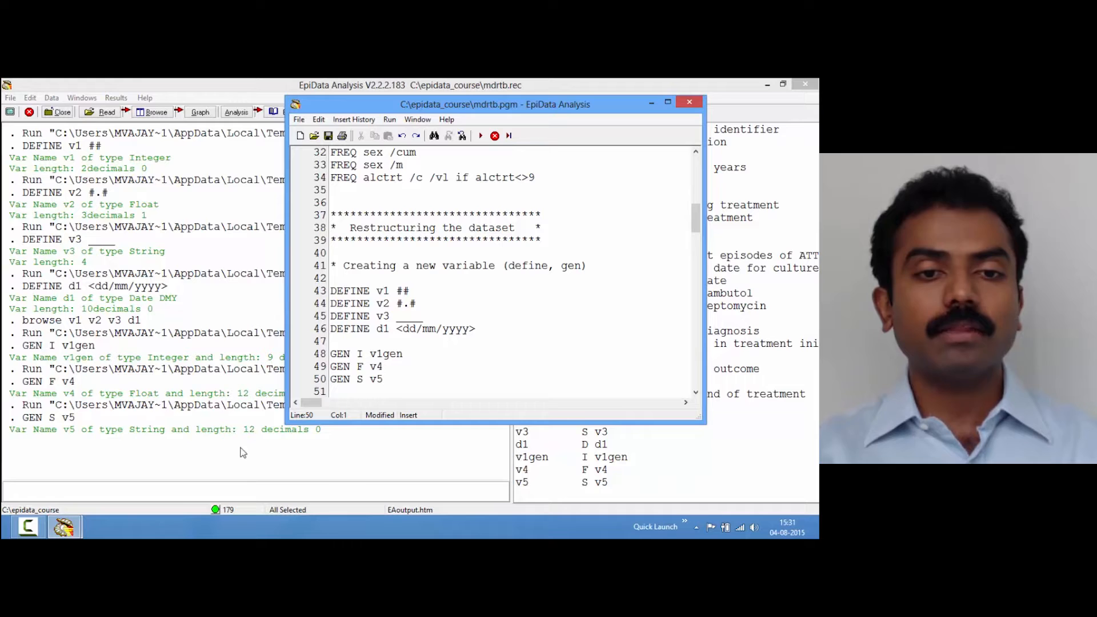
- Add the line GEN D v6 under the GEN S v5 line and run it to create a date variable
{"action": "left_click", "coordinate": [389, 379]}
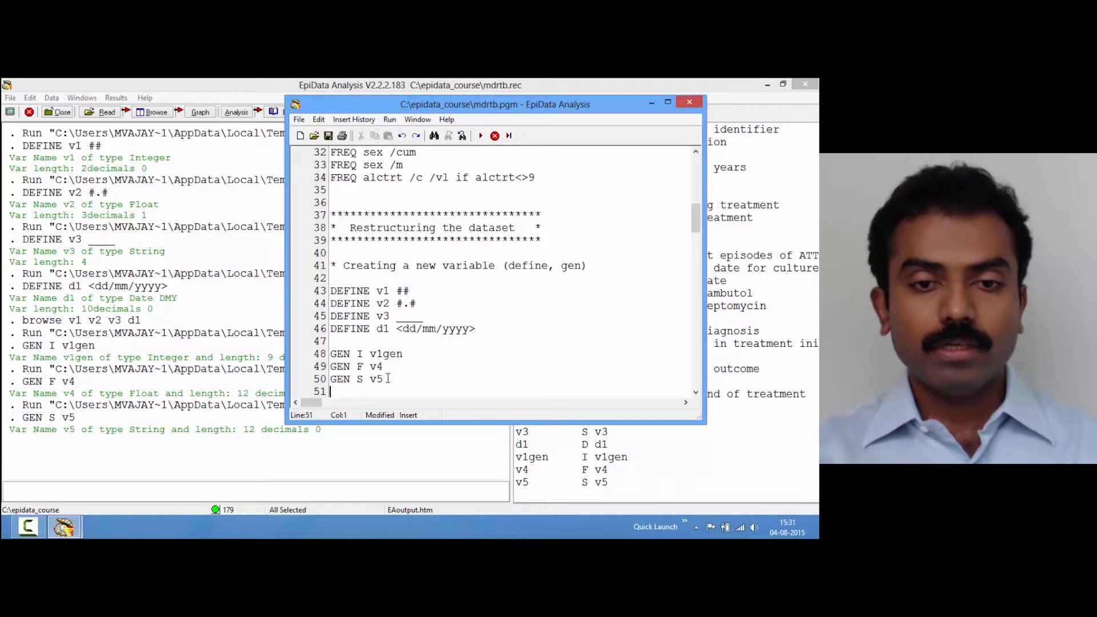
{"action": "key", "text": "Return"}
{"action": "type", "text": "GEN D"}
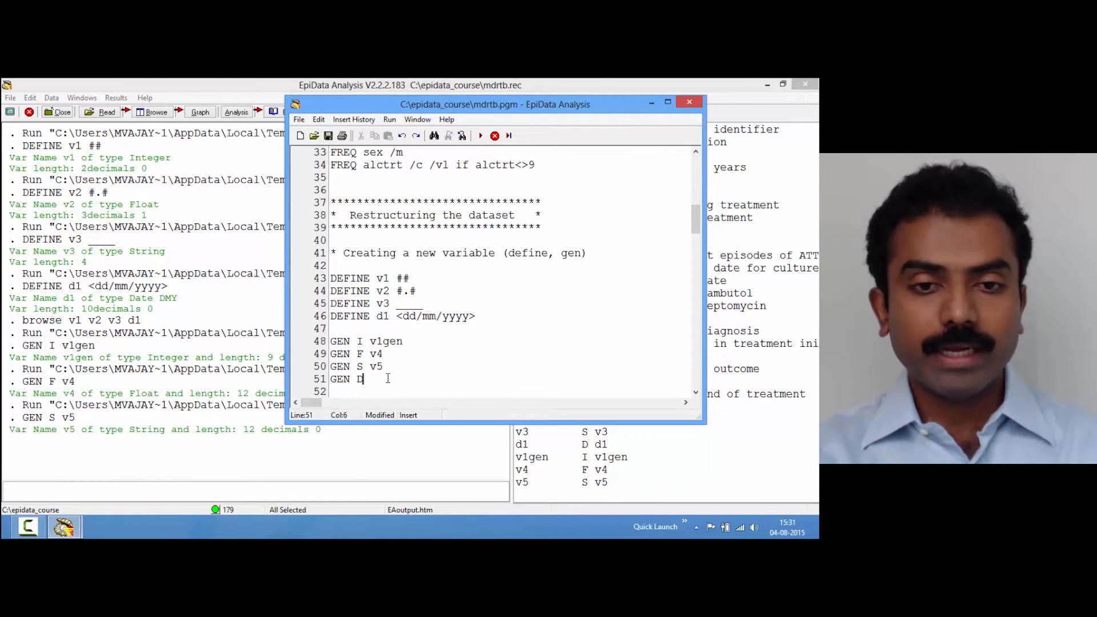
{"action": "type", "text": " v6"}
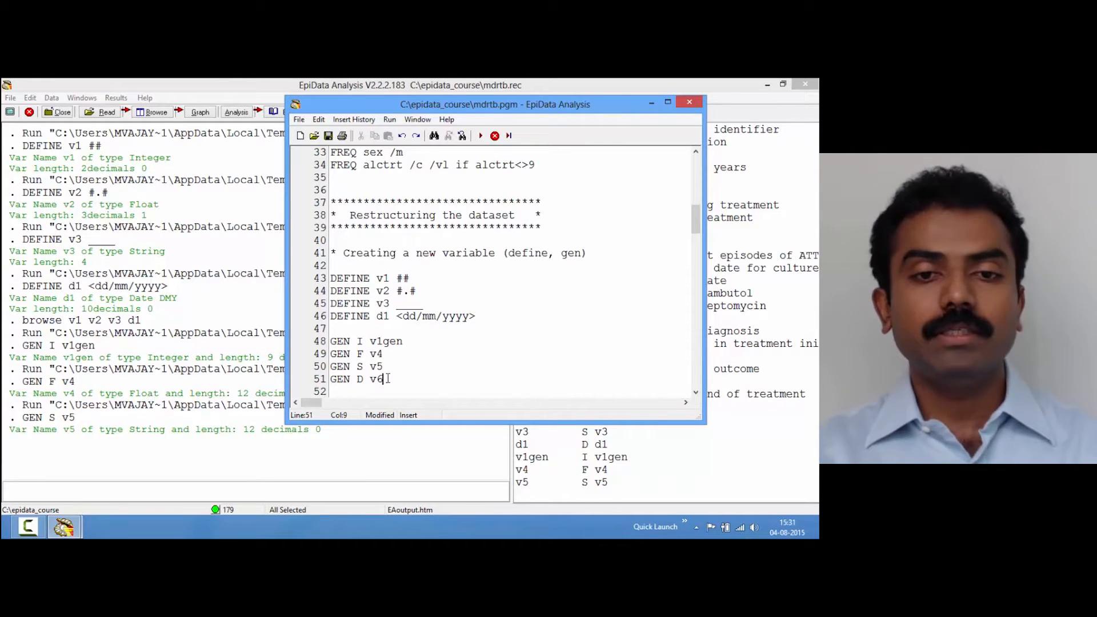
{"action": "key", "text": "F9"}
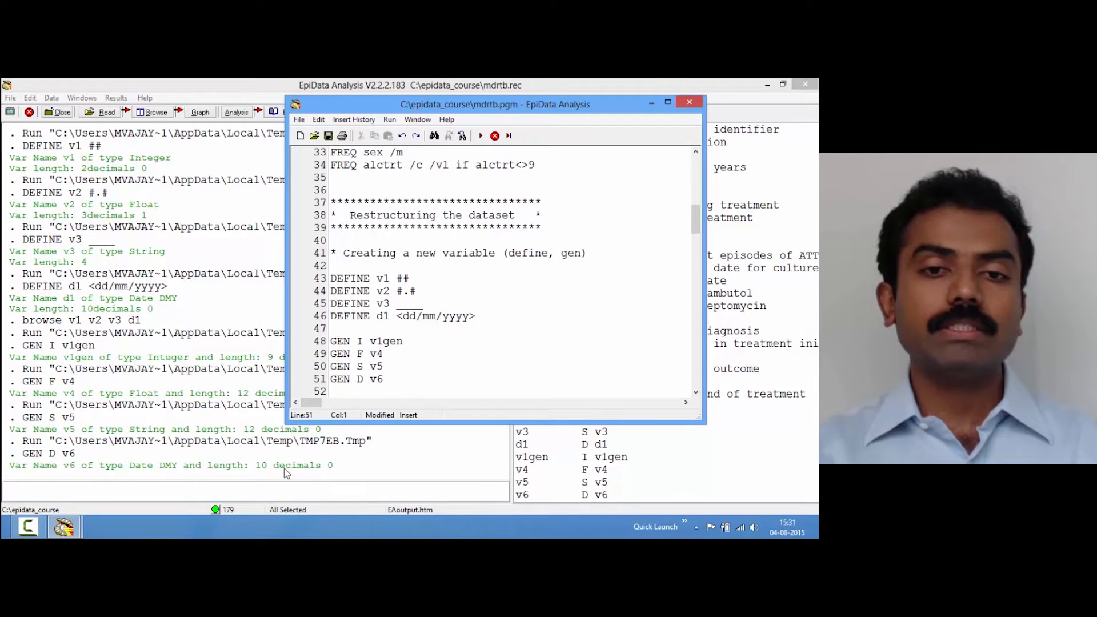
{"action": "left_click", "coordinate": [393, 375]}
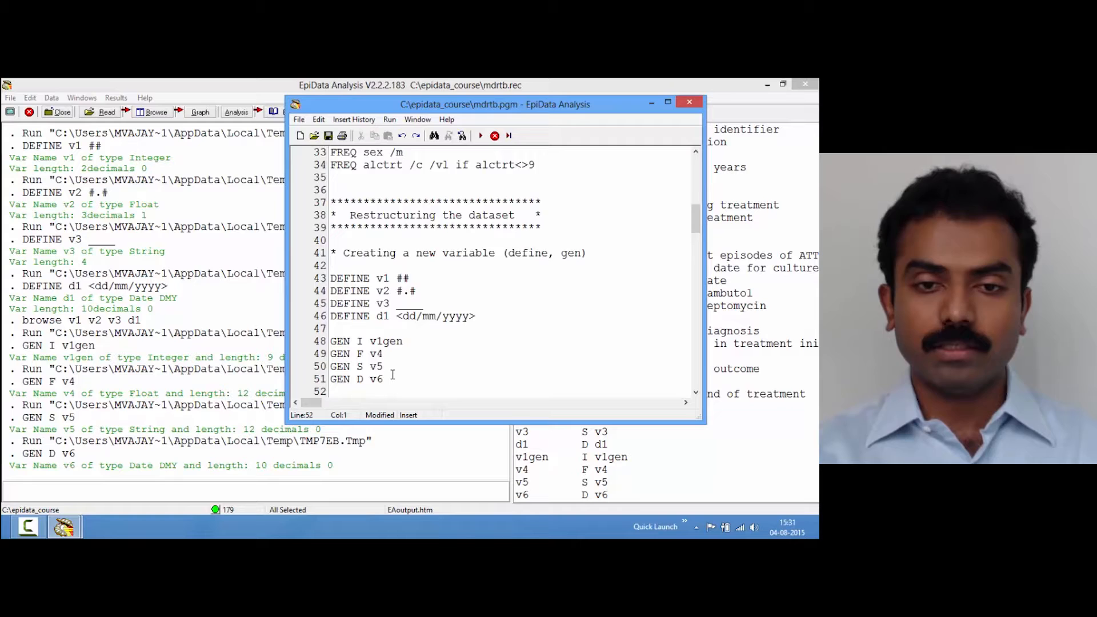
- Add the line GEN I v7=9 below the GEN D v6 line, separated by a blank line, and run it to create a prefilled integer variable
{"action": "key", "text": "Return"}
{"action": "key", "text": "Return"}
{"action": "key", "text": "Up"}
{"action": "key", "text": "Up"}
{"action": "key", "text": "Up"}
{"action": "key", "text": "Up"}
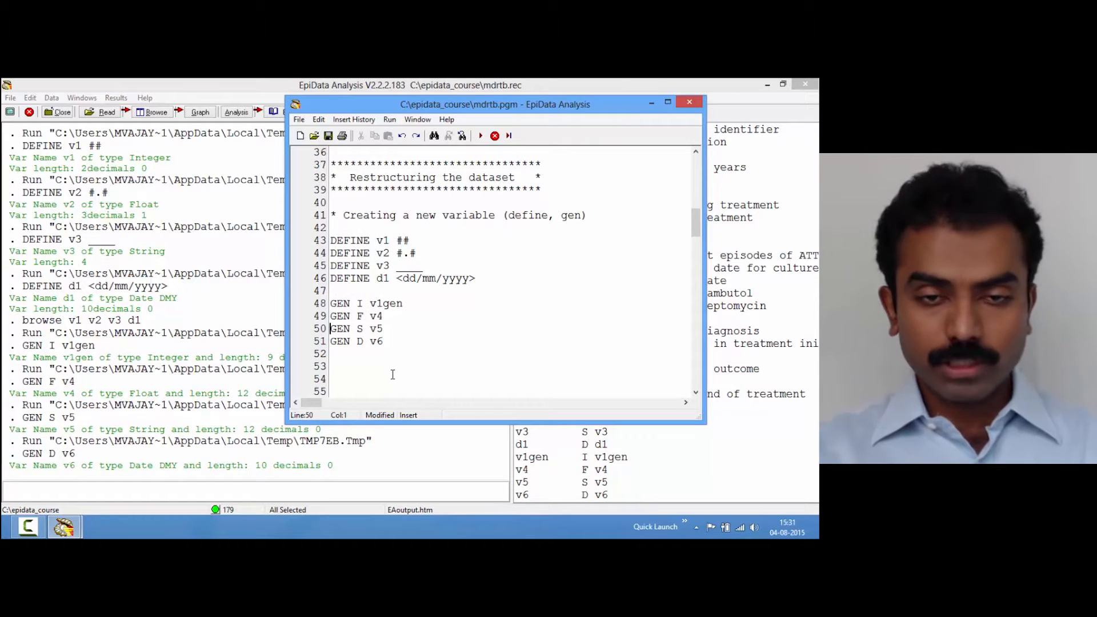
{"action": "key", "text": "Down"}
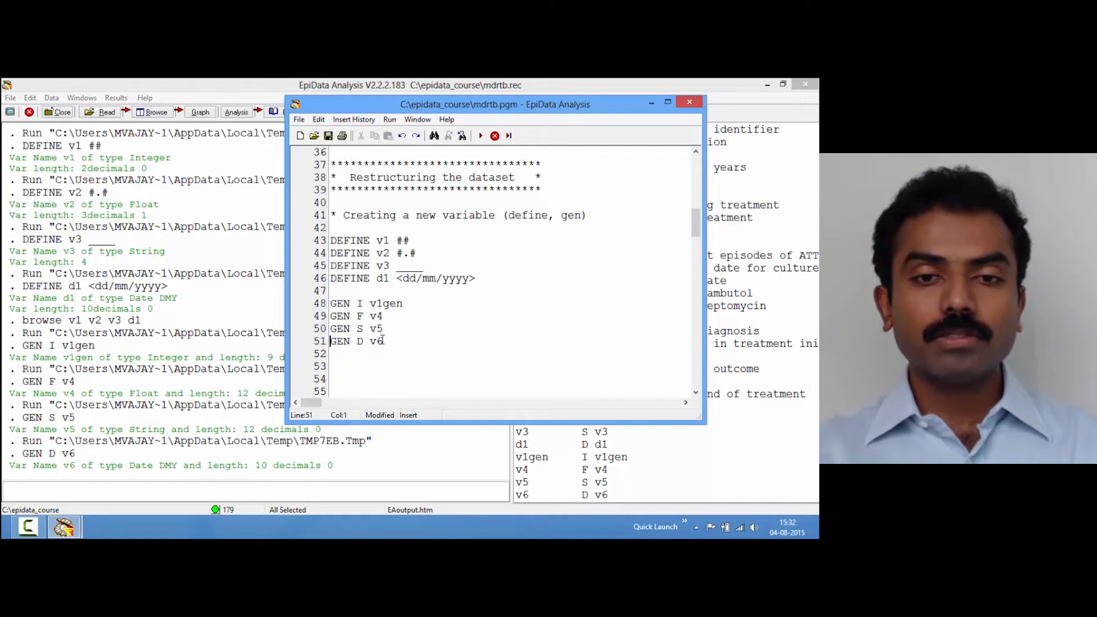
{"action": "type", "text": "GEN I"}
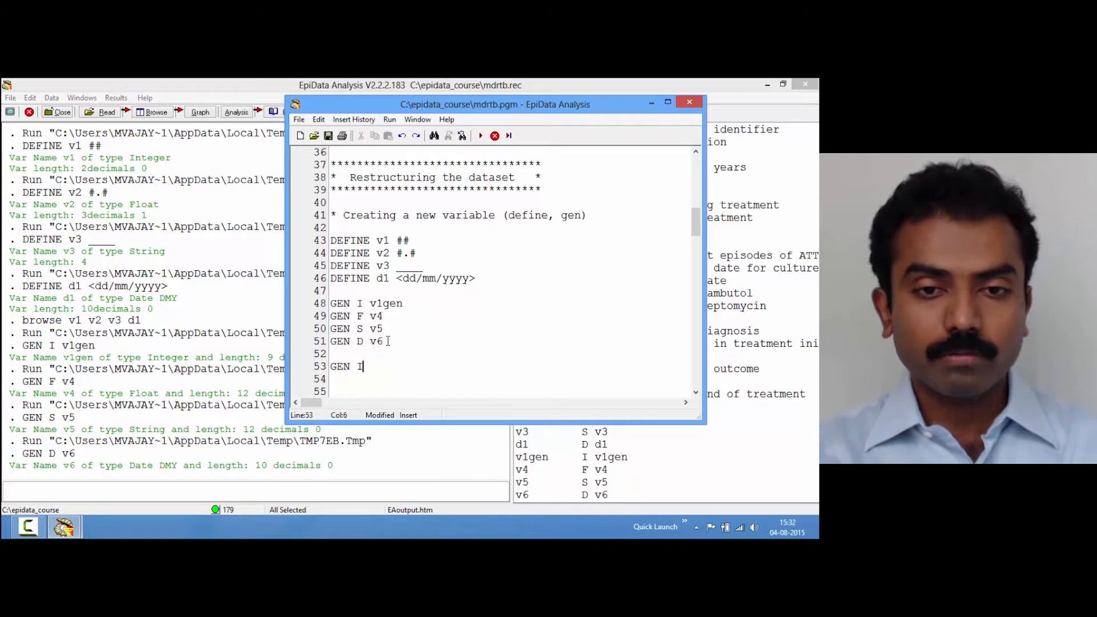
{"action": "type", "text": " v"}
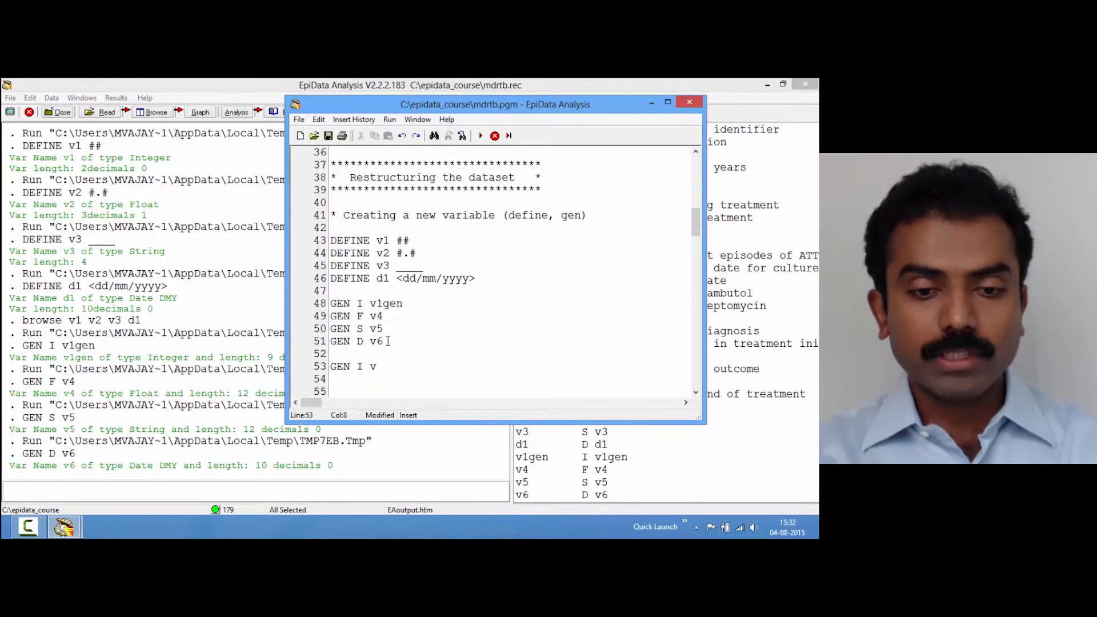
{"action": "type", "text": "7"}
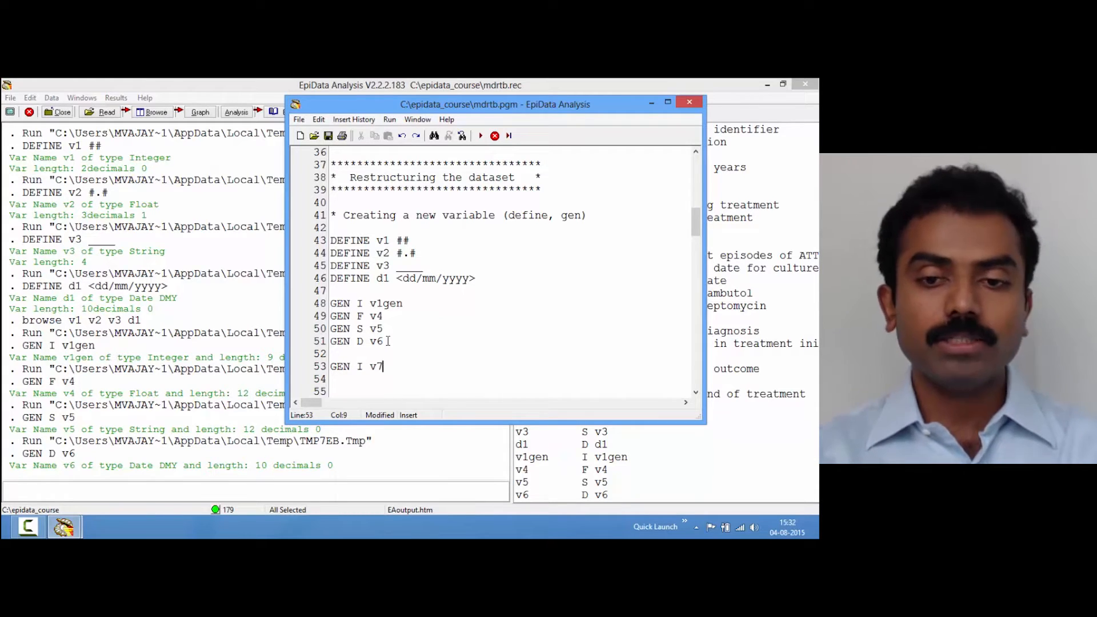
{"action": "type", "text": "="}
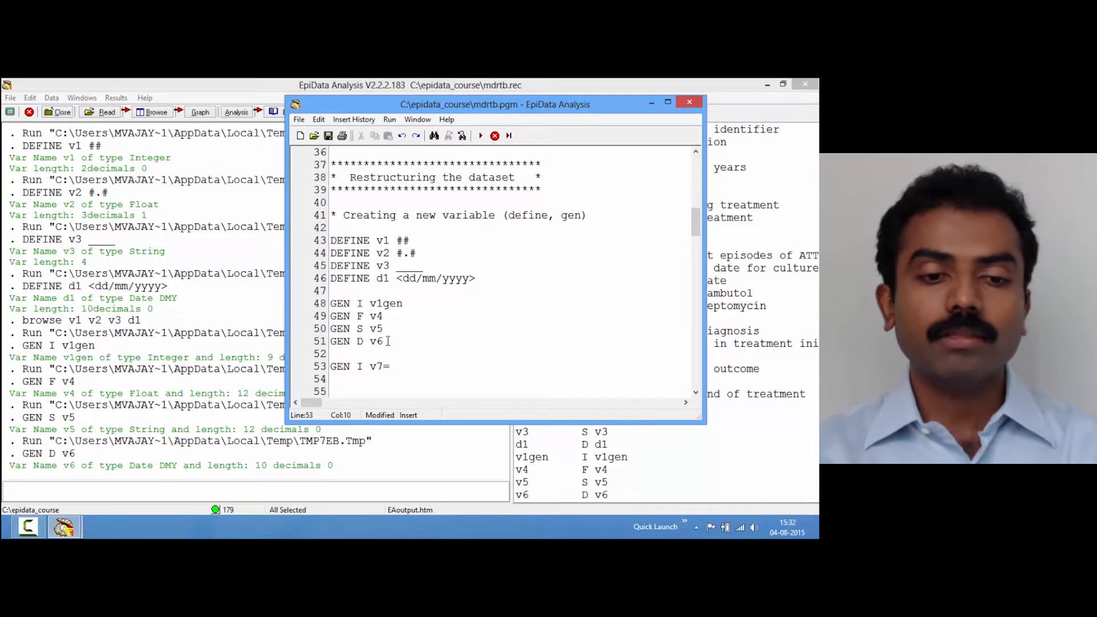
{"action": "type", "text": "9"}
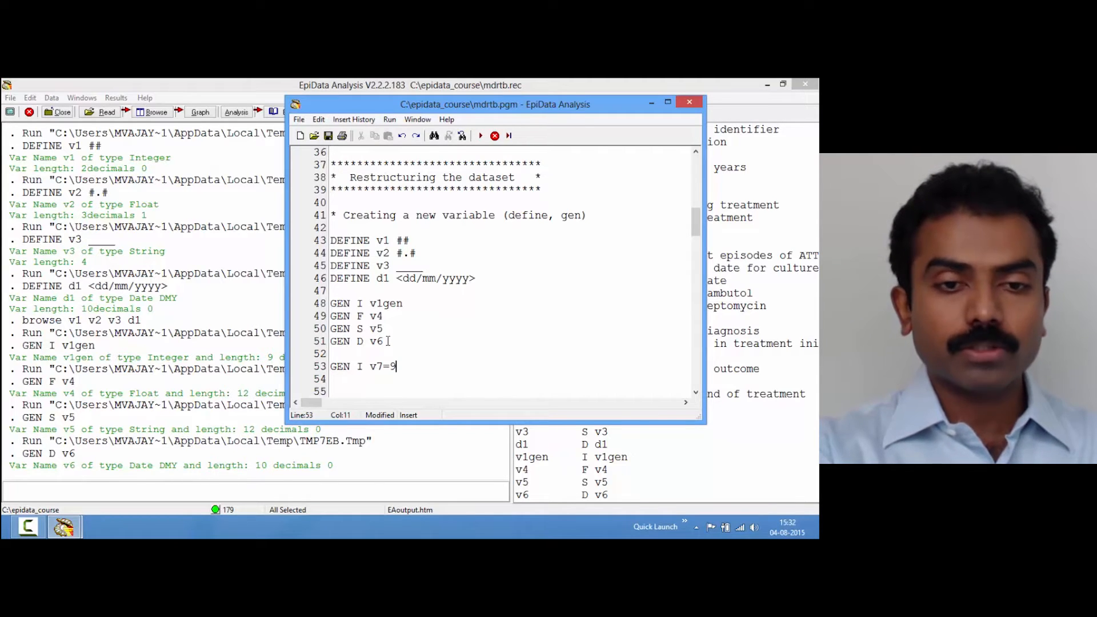
{"action": "key", "text": "F9"}
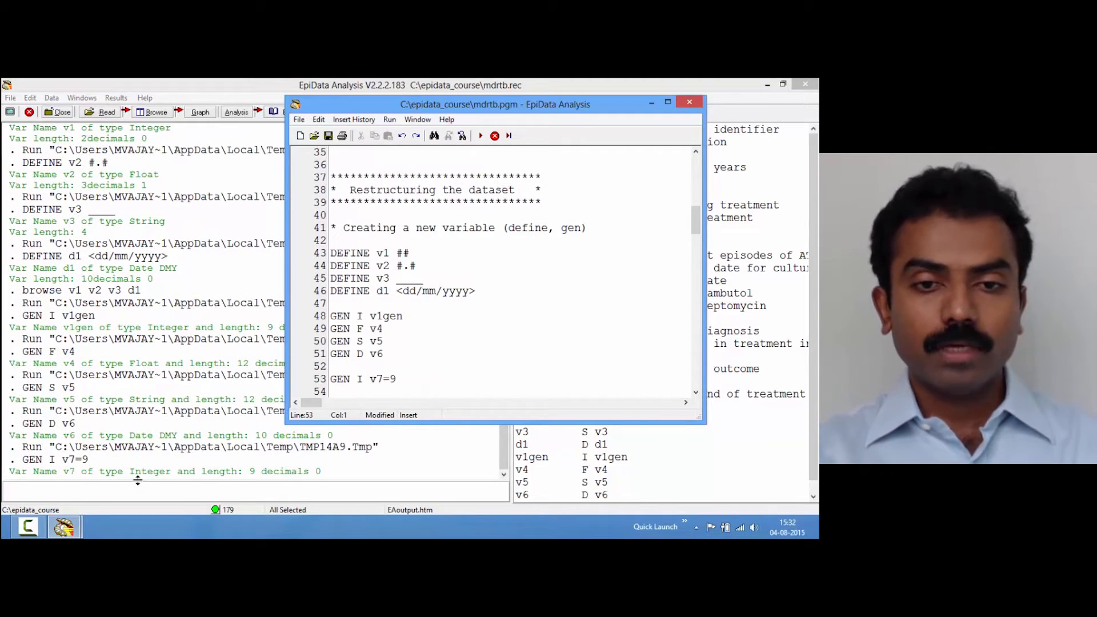
- Run browse v7 from the command prompt, look through the records' values, and close the data grid
{"action": "left_click", "coordinate": [98, 485]}
{"action": "type", "text": "browse"}
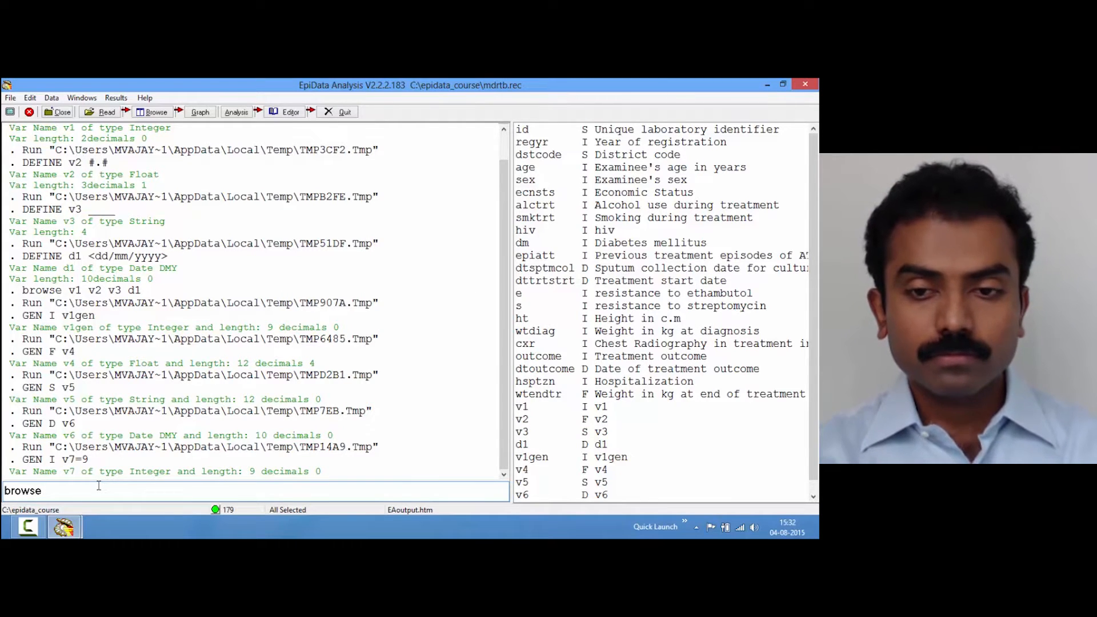
{"action": "type", "text": " v"}
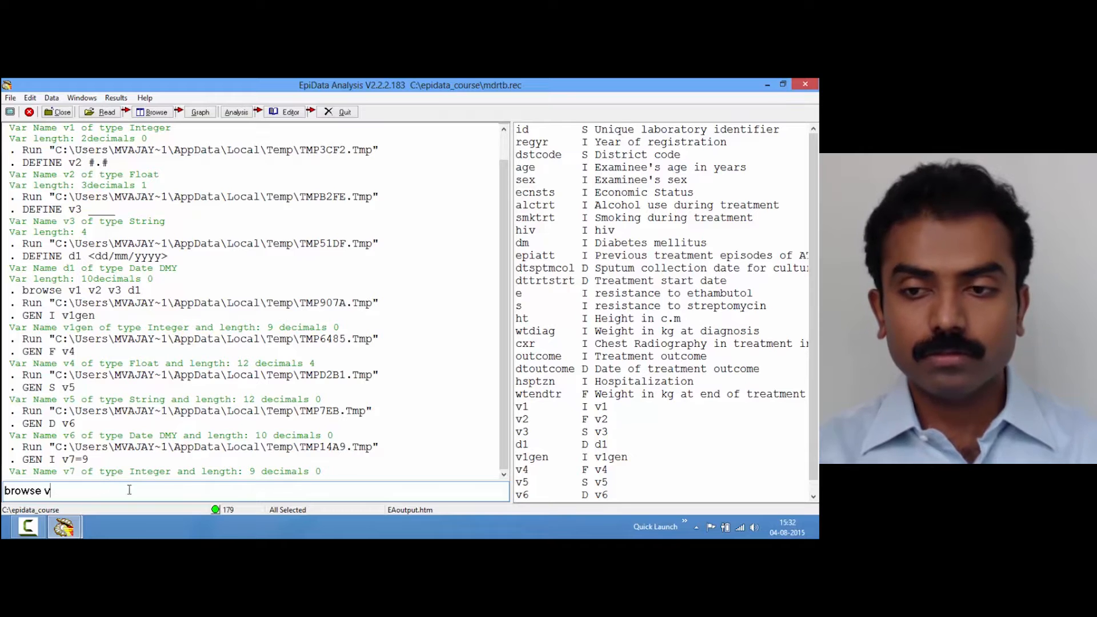
{"action": "type", "text": "7"}
{"action": "key", "text": "Return"}
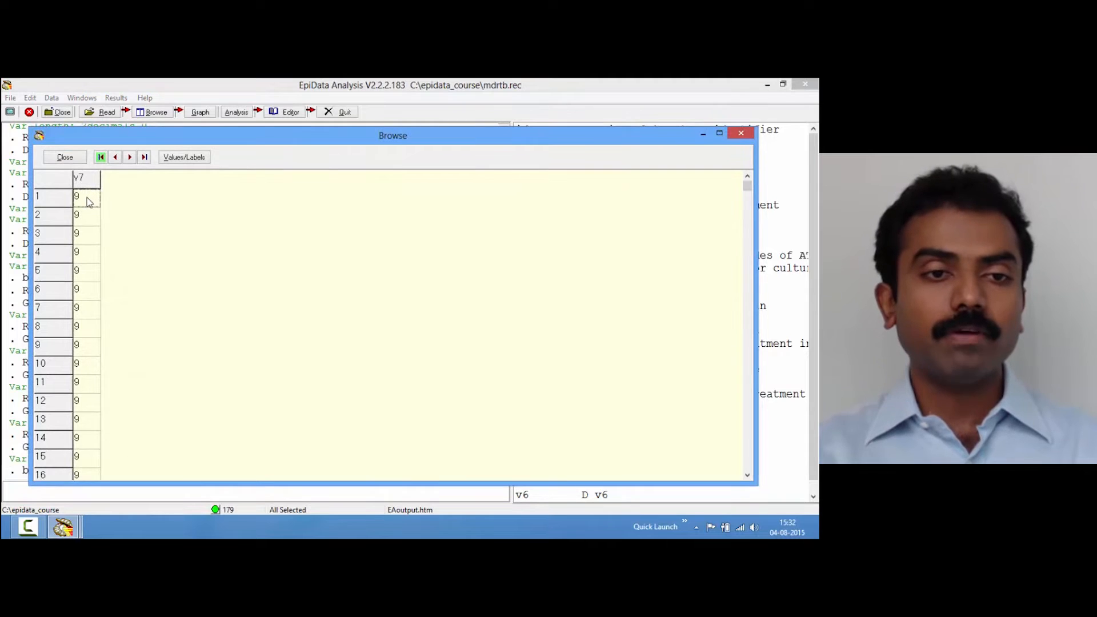
{"action": "key", "text": "Down"}
{"action": "key", "text": "Down"}
{"action": "key", "text": "Down"}
{"action": "key", "text": "Down"}
{"action": "key", "text": "Down"}
{"action": "key", "text": "Down"}
{"action": "key", "text": "Down"}
{"action": "key", "text": "Down"}
{"action": "key", "text": "Down"}
{"action": "key", "text": "Down"}
{"action": "key", "text": "Down"}
{"action": "key", "text": "Down"}
{"action": "key", "text": "Down"}
{"action": "key", "text": "Down"}
{"action": "key", "text": "Down"}
{"action": "key", "text": "Down"}
{"action": "key", "text": "Down"}
{"action": "key", "text": "Down"}
{"action": "key", "text": "Down"}
{"action": "key", "text": "Down"}
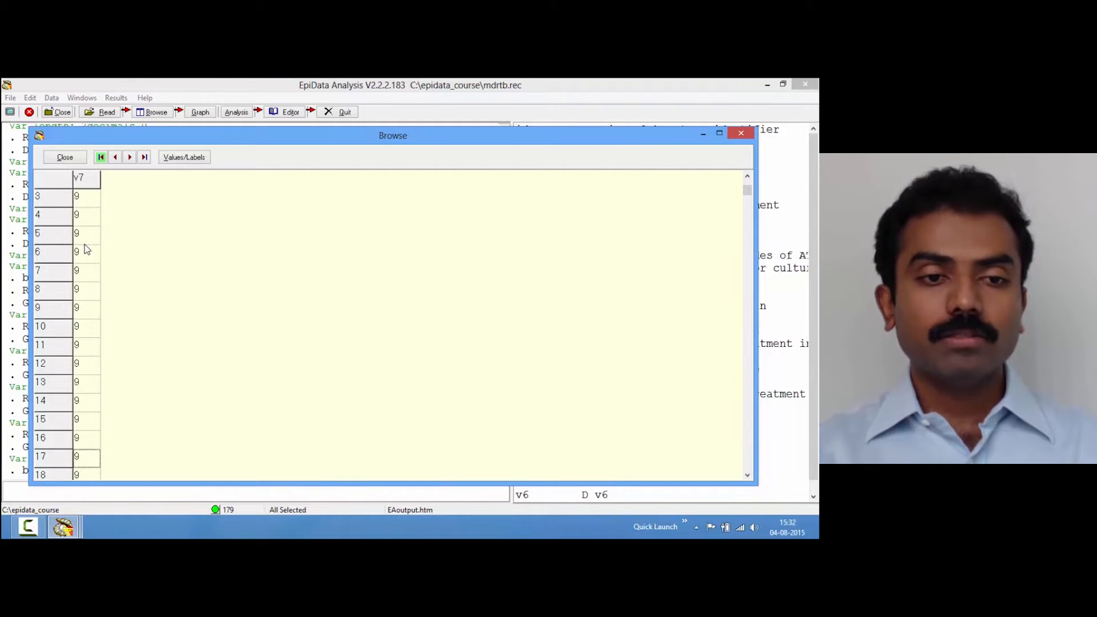
{"action": "key", "text": "Down"}
{"action": "key", "text": "Down"}
{"action": "key", "text": "Down"}
{"action": "key", "text": "Down"}
{"action": "key", "text": "Down"}
{"action": "key", "text": "Down"}
{"action": "key", "text": "Down"}
{"action": "key", "text": "Down"}
{"action": "key", "text": "Down"}
{"action": "key", "text": "Down"}
{"action": "key", "text": "Down"}
{"action": "key", "text": "Down"}
{"action": "key", "text": "Down"}
{"action": "key", "text": "Down"}
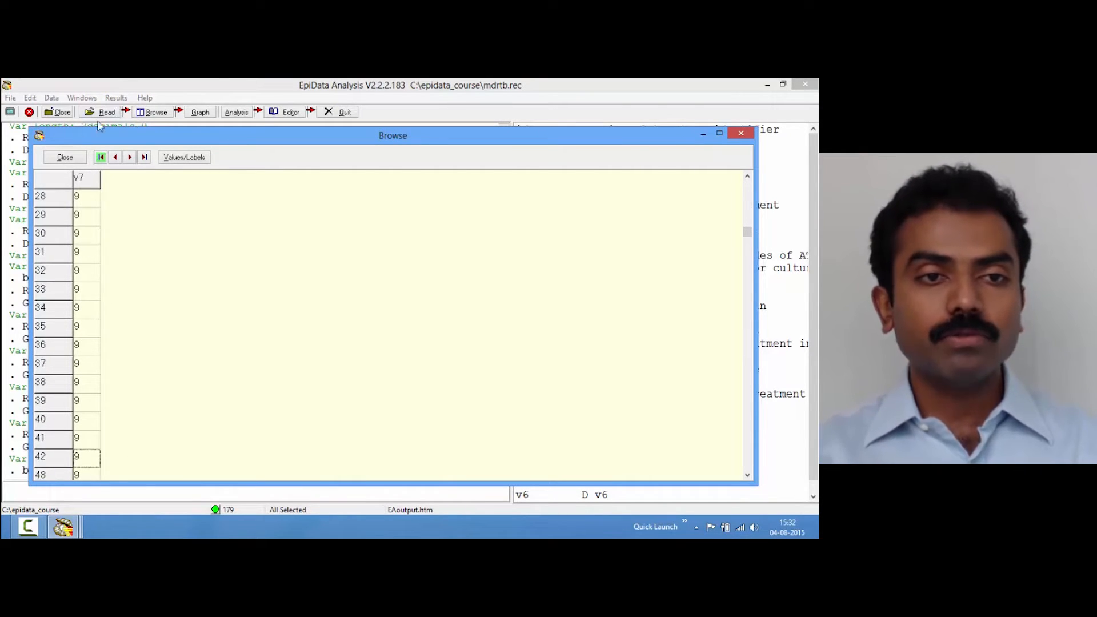
{"action": "left_click", "coordinate": [65, 157]}
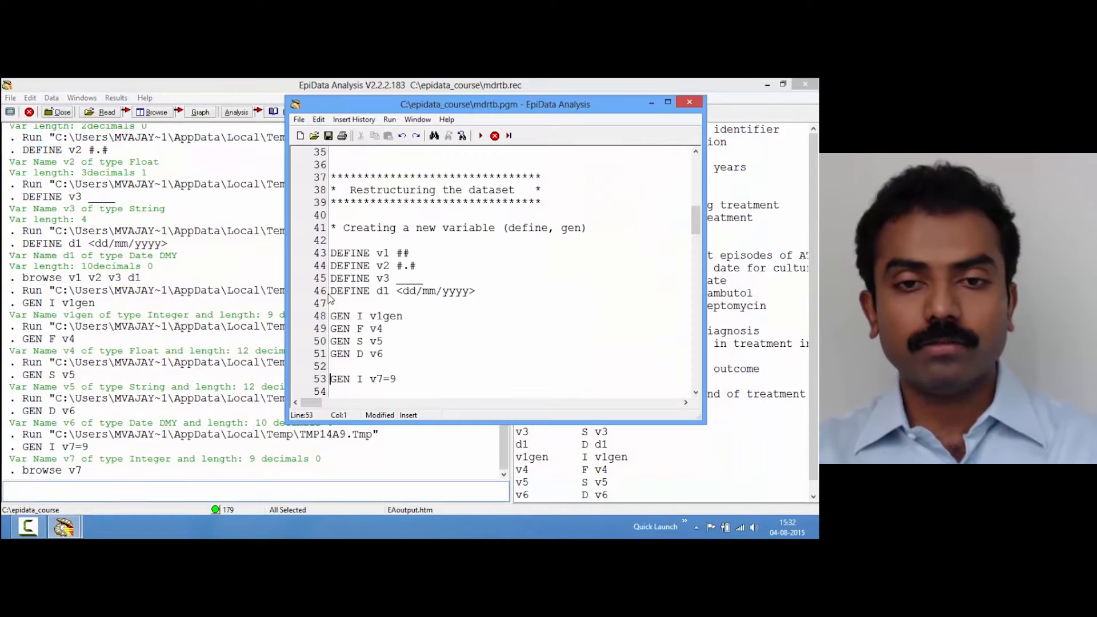
- Remove the surplus blank lines between the GEN I v7=9 line and the "Deleting an existing variable (drop)" comment
{"action": "left_click", "coordinate": [404, 378]}
{"action": "key", "text": "Return"}
{"action": "key", "text": "Up"}
{"action": "key", "text": "Up"}
{"action": "key", "text": "Up"}
{"action": "key", "text": "Up"}
{"action": "key", "text": "Up"}
{"action": "key", "text": "Up"}
{"action": "key", "text": "Up"}
{"action": "key", "text": "Up"}
{"action": "key", "text": "Up"}
{"action": "key", "text": "Up"}
{"action": "key", "text": "Up"}
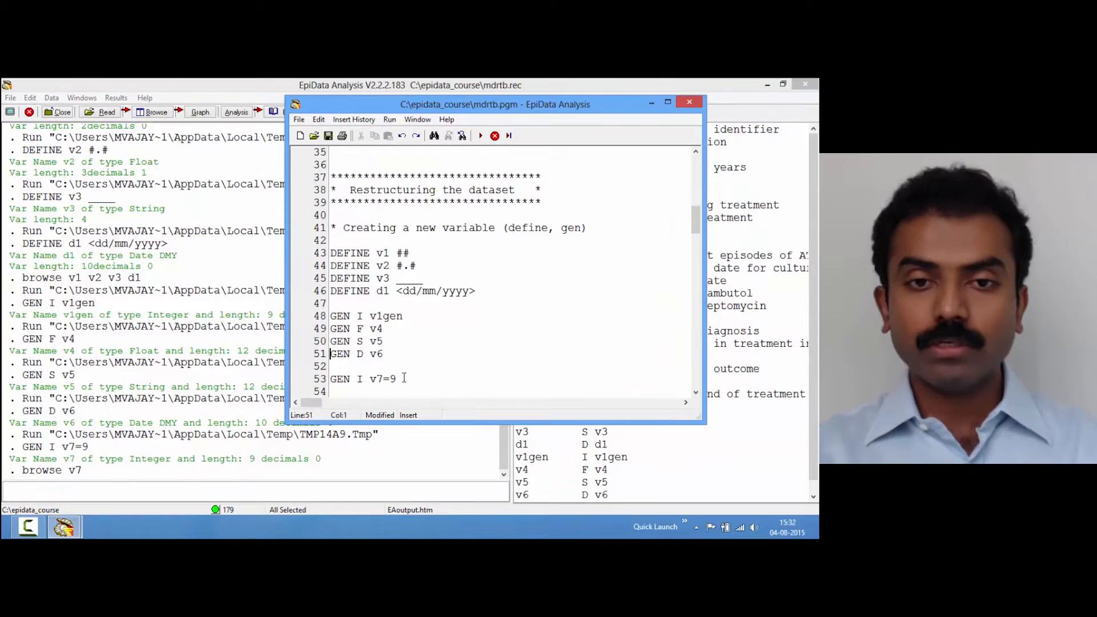
{"action": "key", "text": "Down"}
{"action": "key", "text": "Down"}
{"action": "key", "text": "Down"}
{"action": "key", "text": "Down"}
{"action": "key", "text": "Down"}
{"action": "key", "text": "Down"}
{"action": "key", "text": "Down"}
{"action": "key", "text": "Down"}
{"action": "key", "text": "Down"}
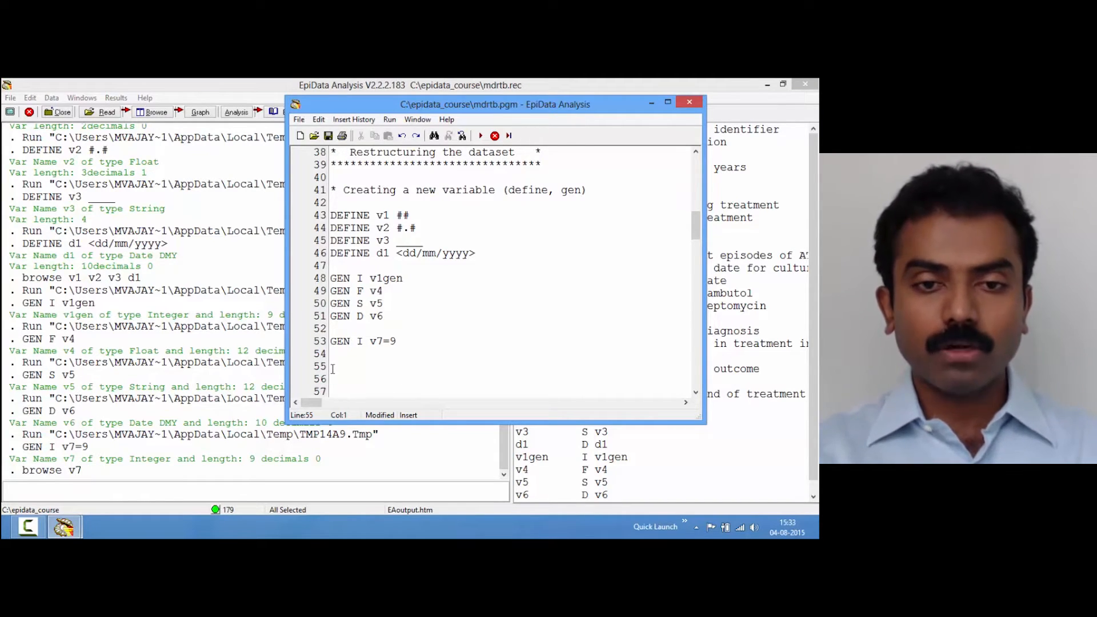
{"action": "key", "text": "Delete"}
{"action": "key", "text": "Delete"}
{"action": "key", "text": "Delete"}
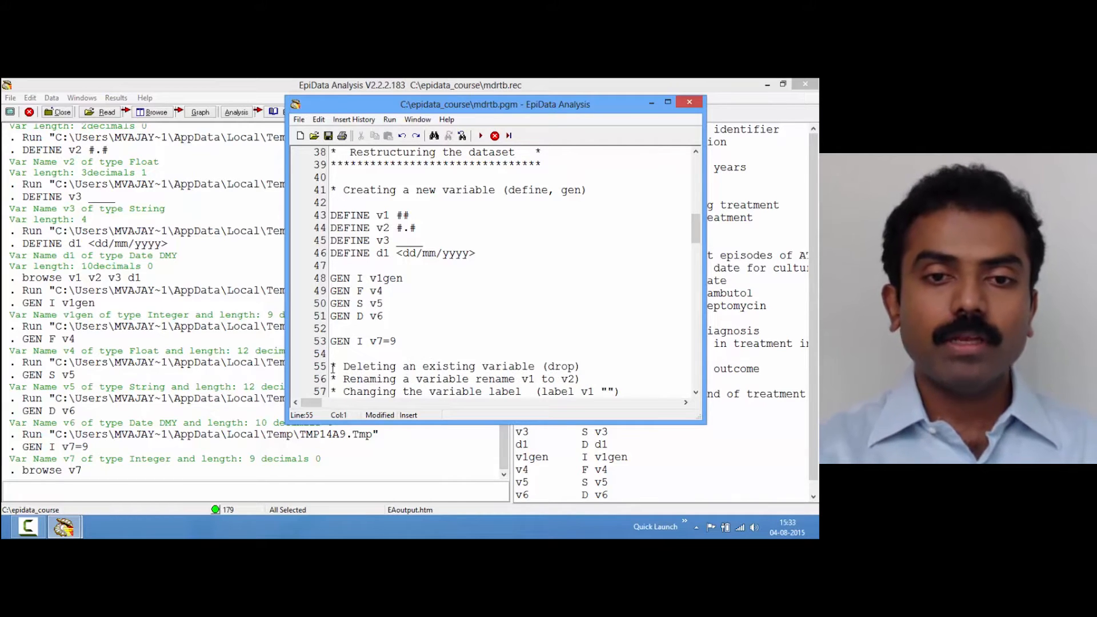
- Make room under the "Deleting an existing variable (drop)" comment and add the line DROP v1 v2 v3 d1 v1gen v4 v5 v6 v7
{"action": "left_click", "coordinate": [583, 364]}
{"action": "key", "text": "Return"}
{"action": "key", "text": "Return"}
{"action": "key", "text": "Return"}
{"action": "key", "text": "Return"}
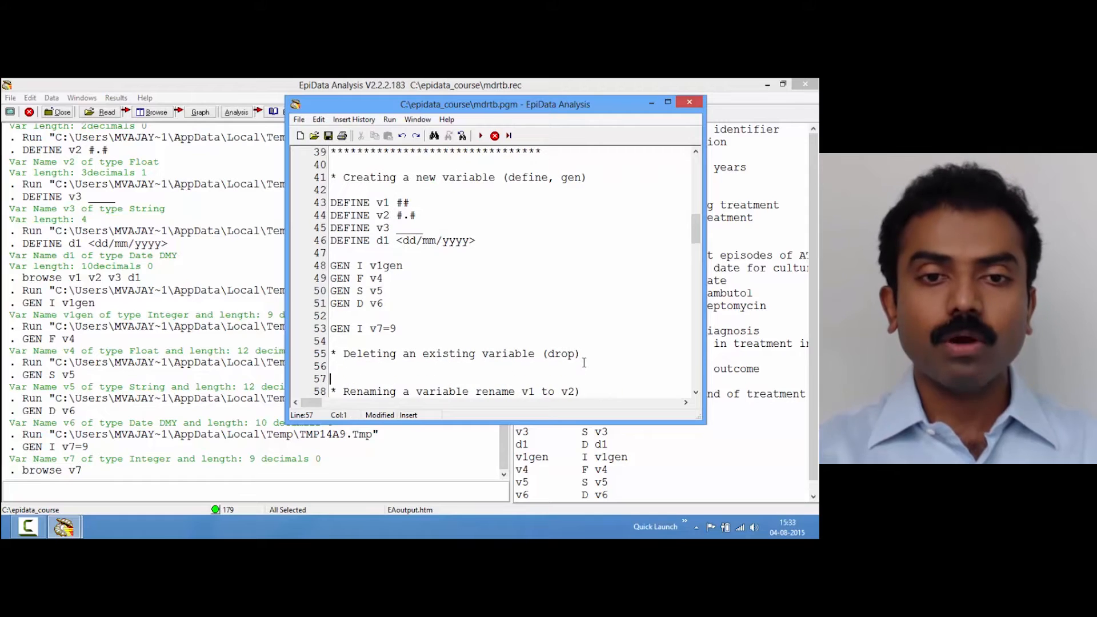
{"action": "key", "text": "Up"}
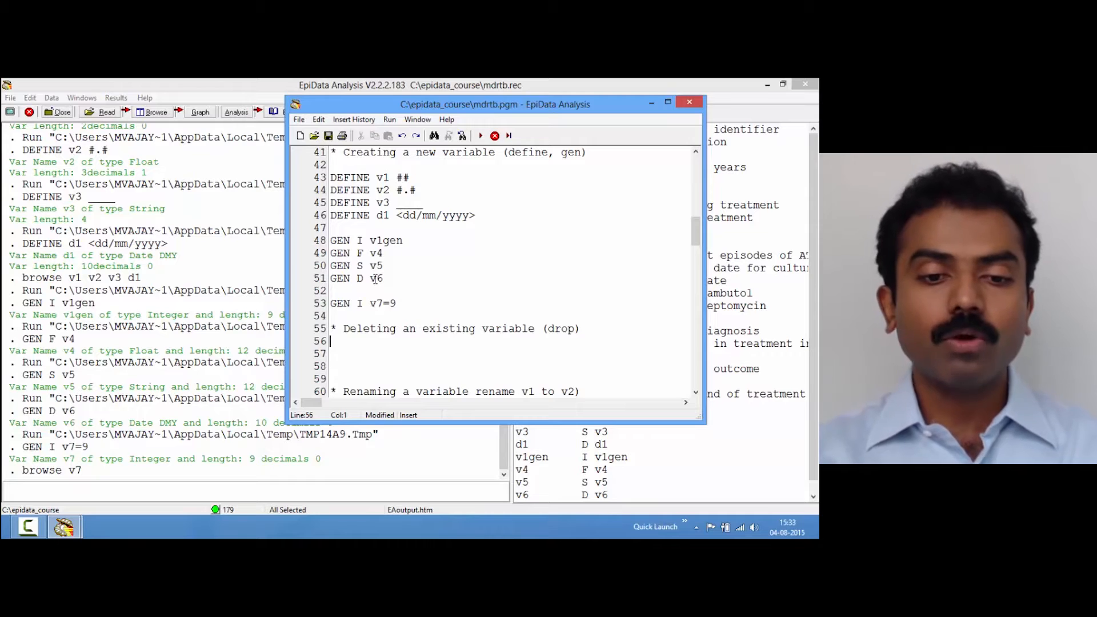
{"action": "type", "text": "DROP"}
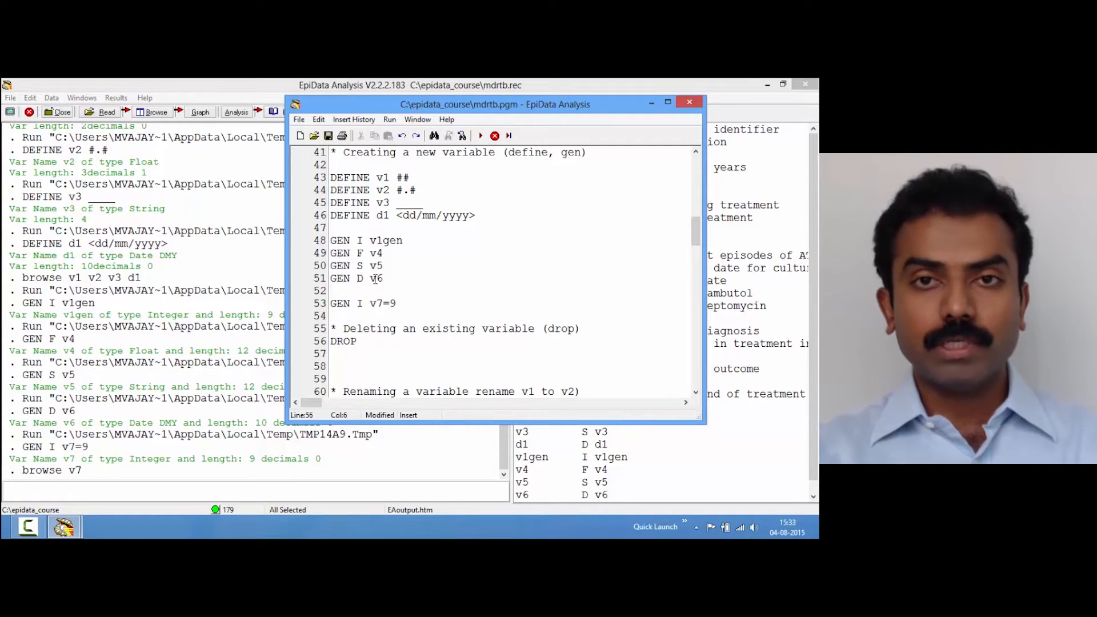
{"action": "type", "text": "v1 v"}
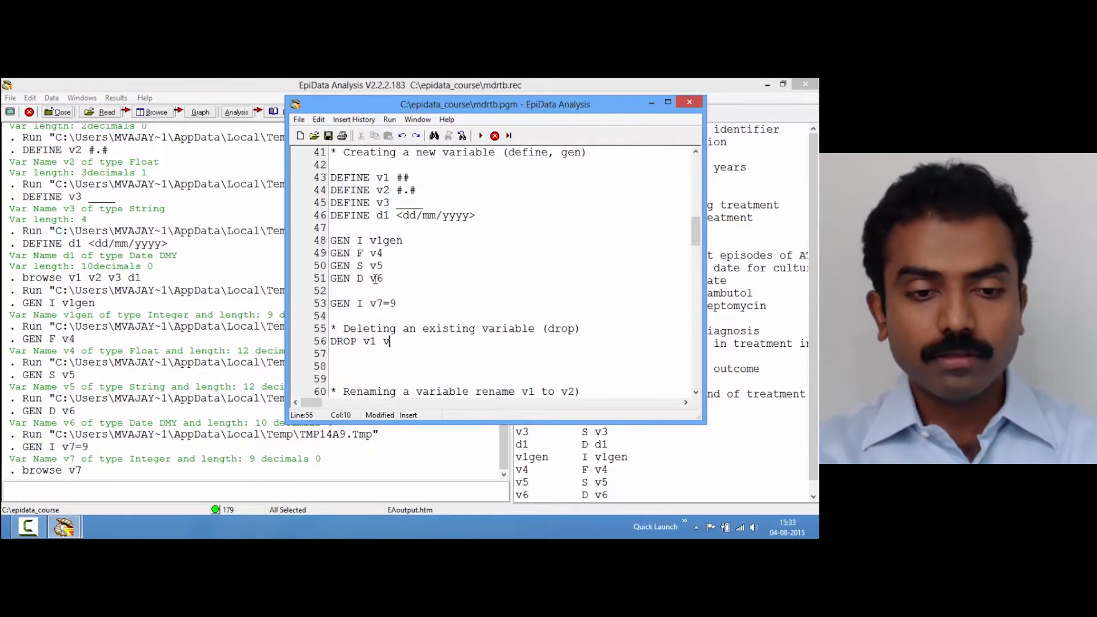
{"action": "type", "text": "2 v3"}
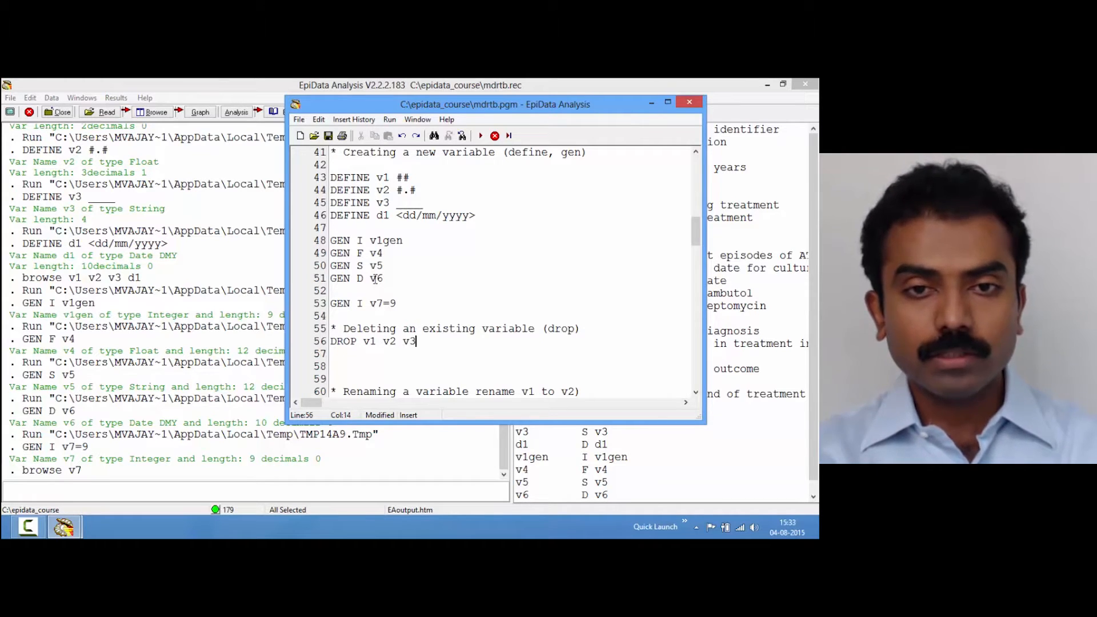
{"action": "type", "text": " d1 "}
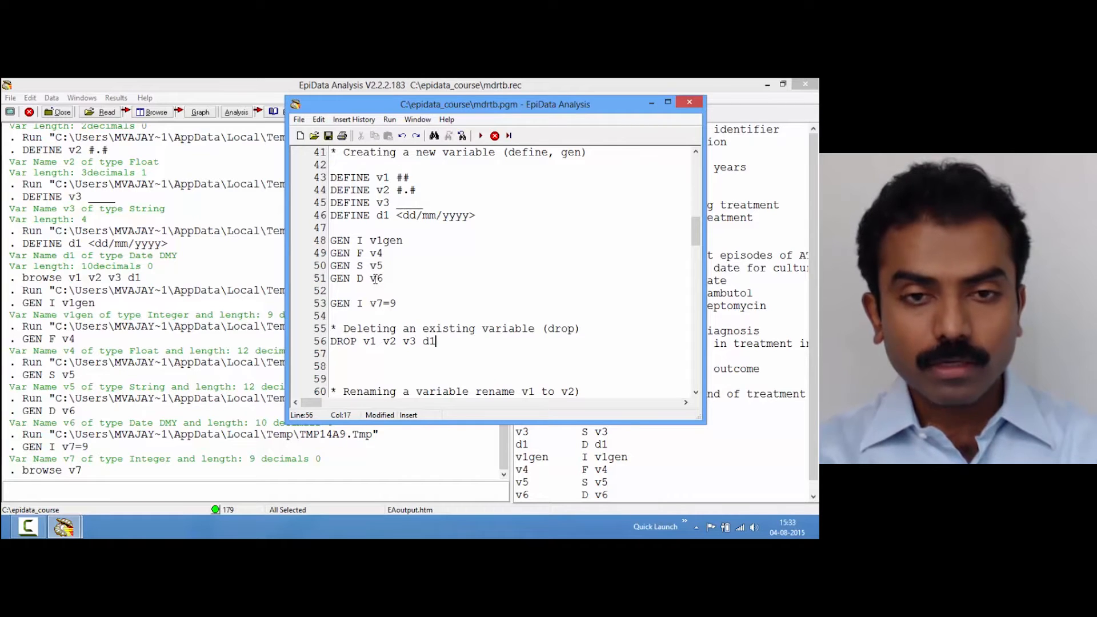
{"action": "type", "text": "v1"}
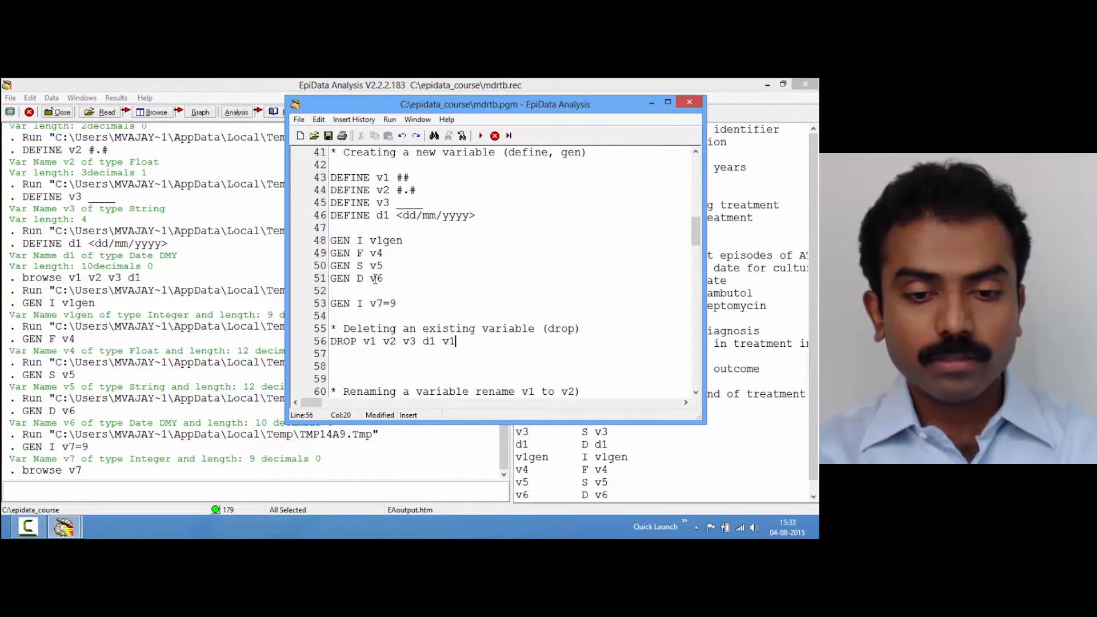
{"action": "type", "text": "gen "}
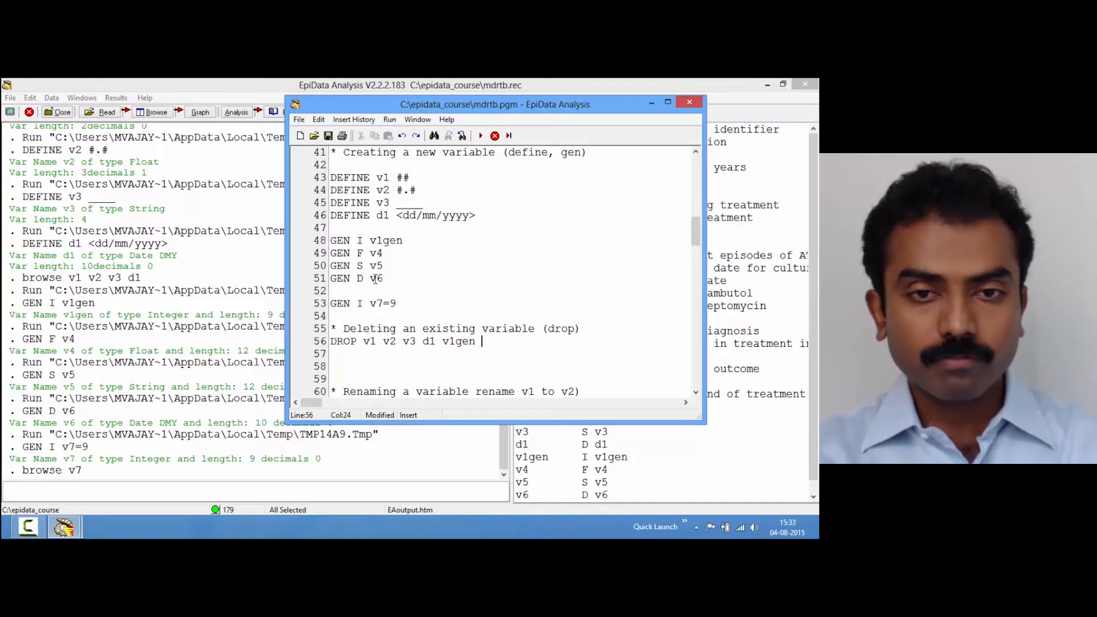
{"action": "type", "text": "v4 "}
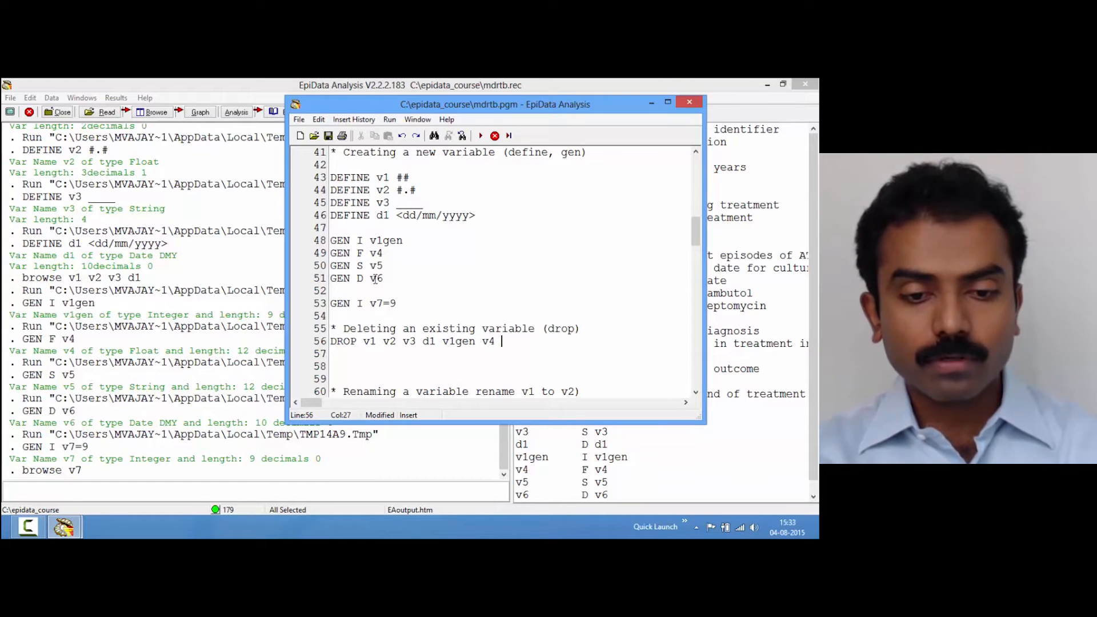
{"action": "type", "text": "v5 v6 "}
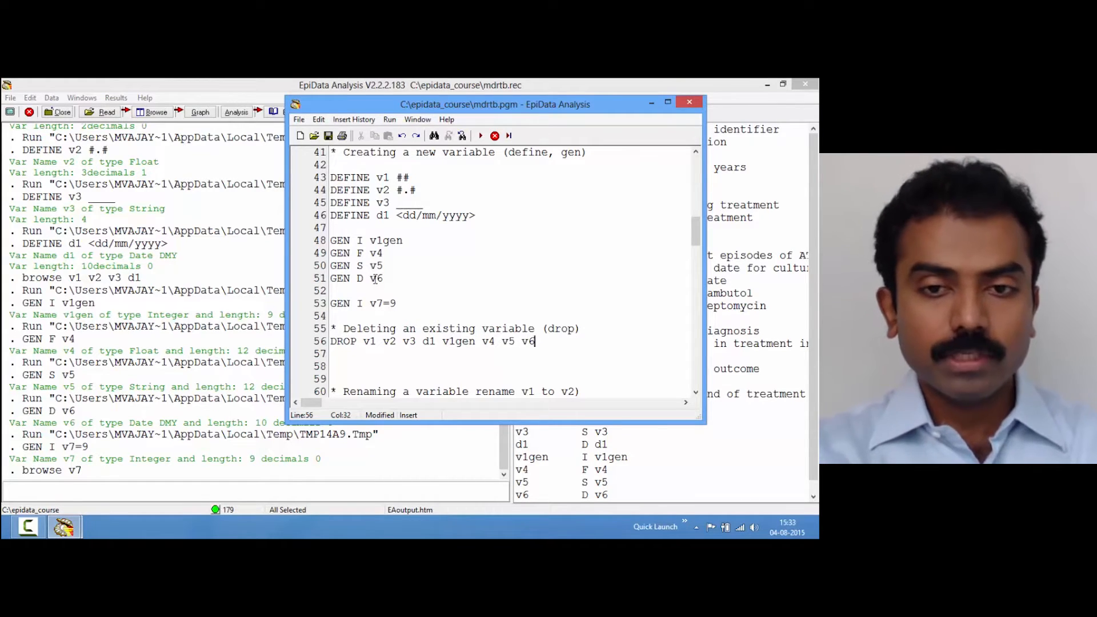
{"action": "type", "text": "v7"}
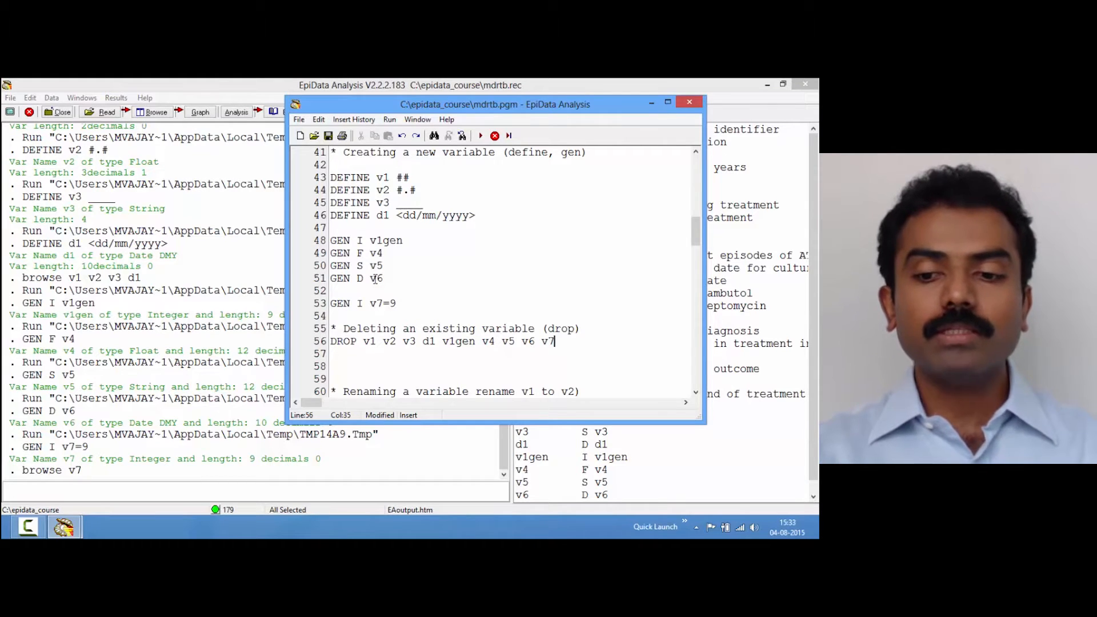
- Review the DROP line, checking the command word and each variable name listed after it
{"action": "key", "text": "Left"}
{"action": "key", "text": "Left"}
{"action": "key", "text": "Left"}
{"action": "key", "text": "Left"}
{"action": "key", "text": "Left"}
{"action": "key", "text": "Left"}
{"action": "key", "text": "Left"}
{"action": "key", "text": "Left"}
{"action": "key", "text": "Left"}
{"action": "key", "text": "Left"}
{"action": "key", "text": "Left"}
{"action": "key", "text": "Left"}
{"action": "key", "text": "Left"}
{"action": "key", "text": "Left"}
{"action": "key", "text": "Left"}
{"action": "key", "text": "Left"}
{"action": "key", "text": "Left"}
{"action": "key", "text": "Left"}
{"action": "key", "text": "Left"}
{"action": "key", "text": "Left"}
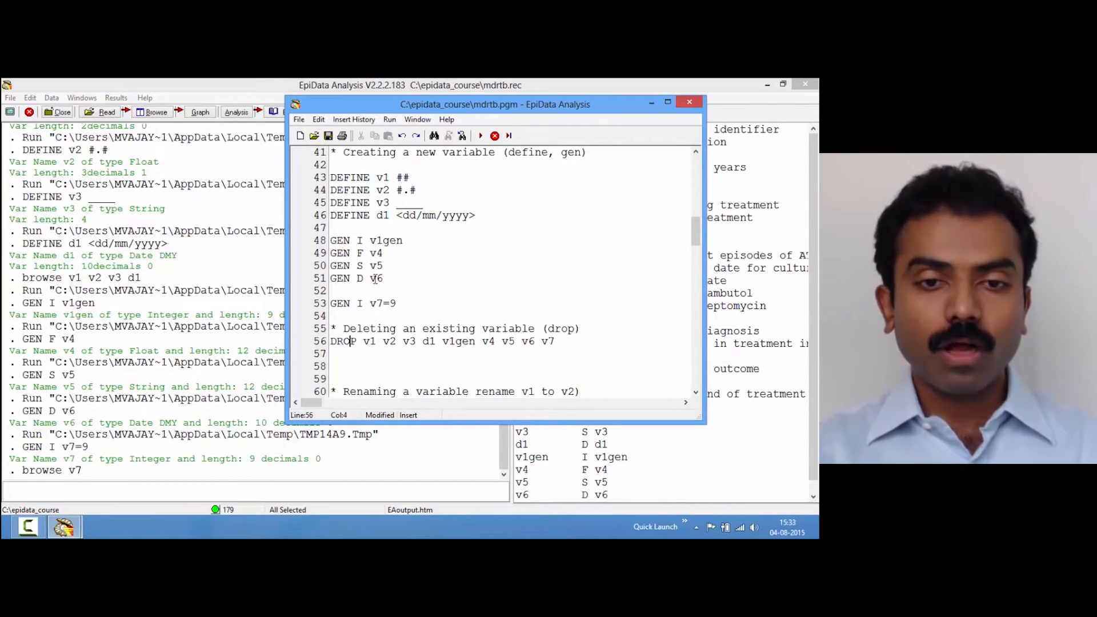
{"action": "key", "text": "Right"}
{"action": "key", "text": "Right"}
{"action": "key", "text": "Right"}
{"action": "key", "text": "Right"}
{"action": "key", "text": "Right"}
{"action": "key", "text": "Right"}
{"action": "key", "text": "Right"}
{"action": "key", "text": "Right"}
{"action": "key", "text": "Right"}
{"action": "key", "text": "Right"}
{"action": "key", "text": "Right"}
{"action": "key", "text": "Right"}
{"action": "key", "text": "Right"}
{"action": "key", "text": "Right"}
{"action": "key", "text": "Right"}
{"action": "key", "text": "Right"}
{"action": "key", "text": "Right"}
{"action": "key", "text": "Right"}
{"action": "key", "text": "Right"}
{"action": "key", "text": "Right"}
{"action": "key", "text": "Right"}
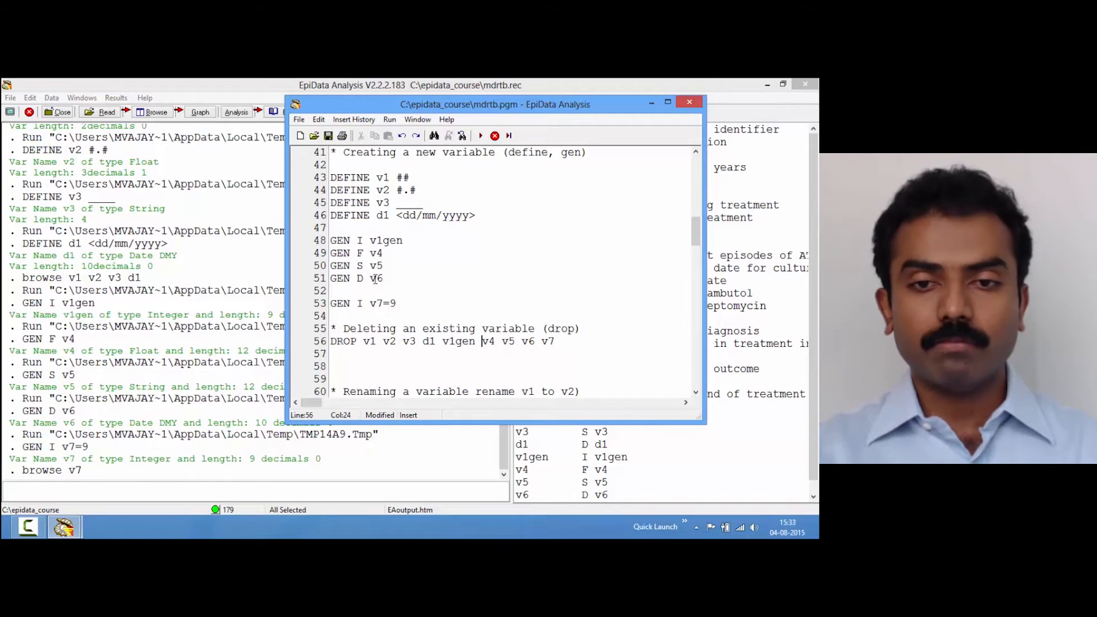
{"action": "key", "text": "Right"}
{"action": "key", "text": "Right"}
{"action": "key", "text": "Right"}
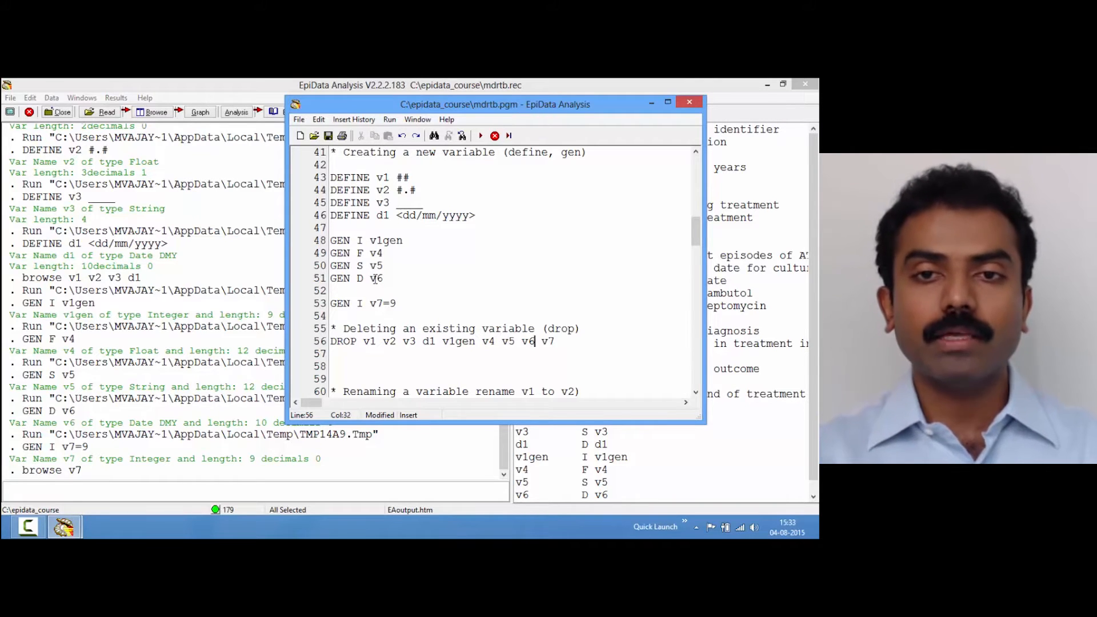
- Move the program editor clear of the variable list and run the DROP line to delete the listed variables
{"action": "left_click_drag", "start_coordinate": [479, 109], "coordinate": [276, 107]}
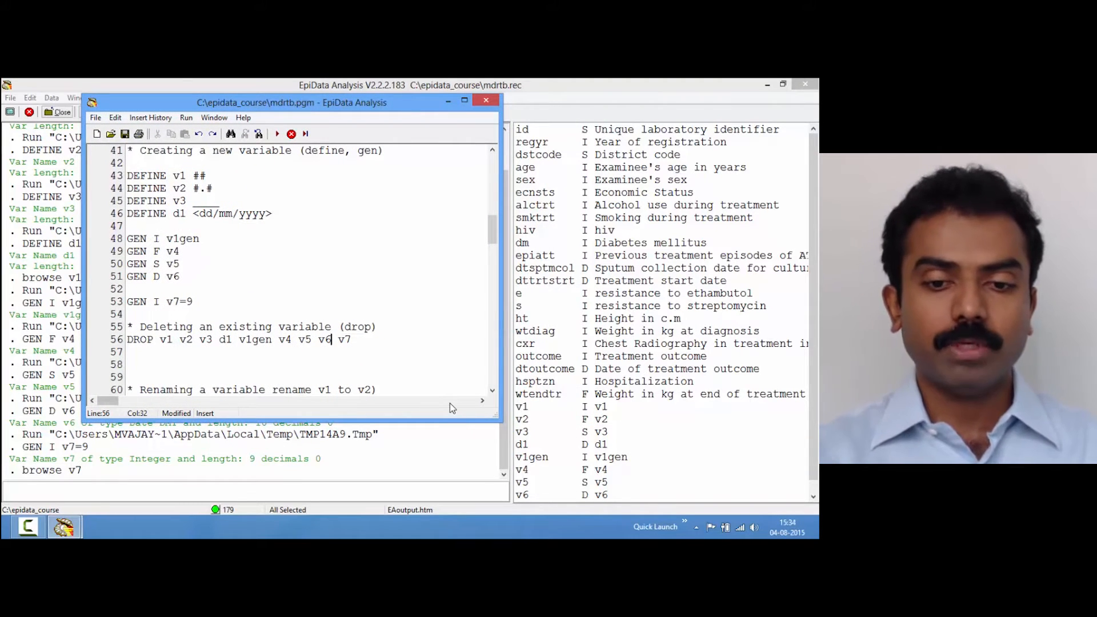
{"action": "key", "text": "ctrl+e"}
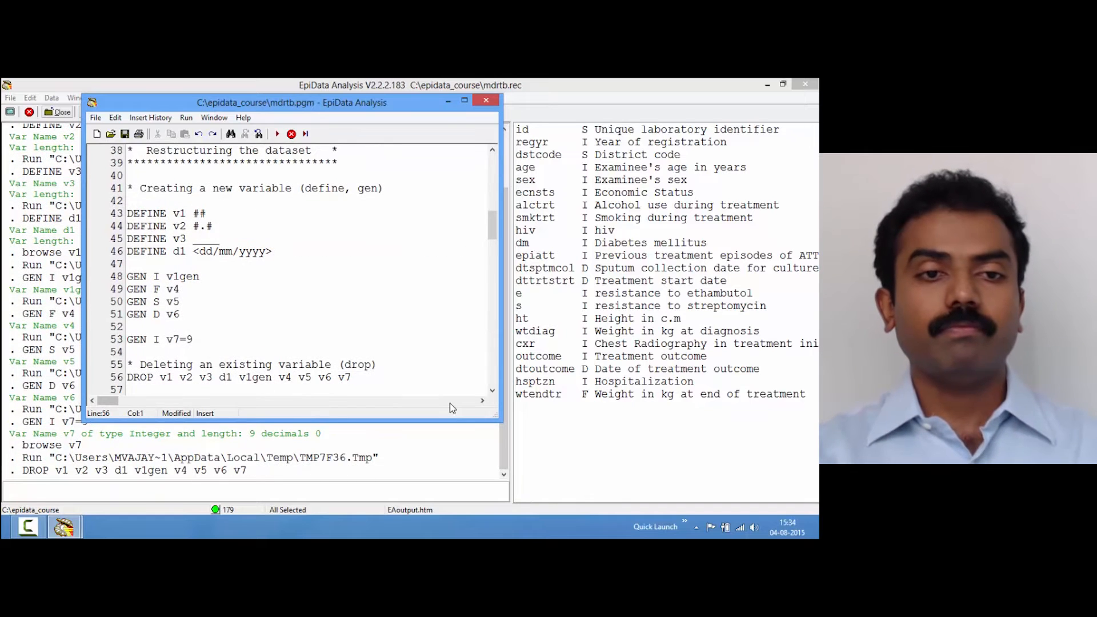
{"action": "key", "text": "Down"}
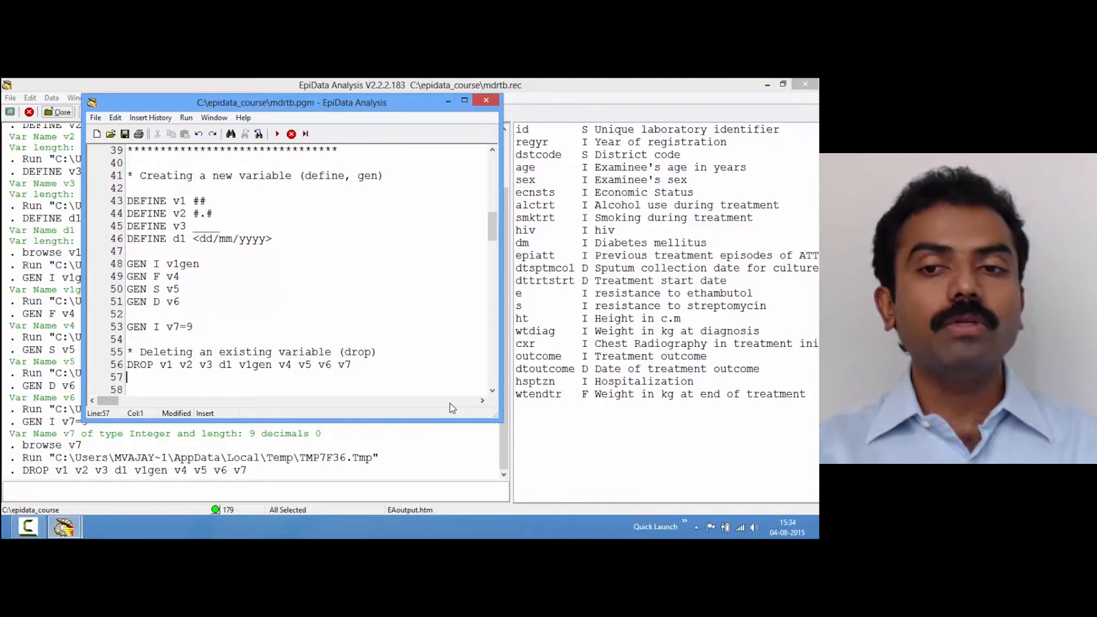
- Select the command word DROP in the line under the deleting comment
{"action": "key", "text": "Up"}
{"action": "key", "text": "shift+Right"}
{"action": "key", "text": "shift+Right"}
{"action": "key", "text": "shift+Right"}
{"action": "key", "text": "shift+Right"}
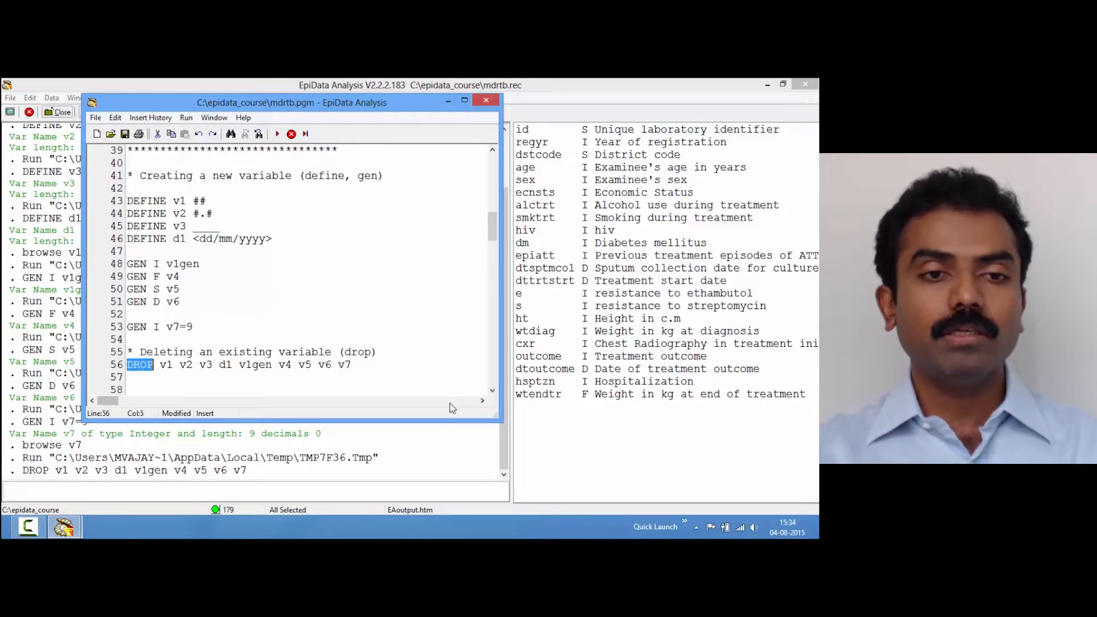
- Remove the extra blank lines between the DROP line and the comment about renaming a variable
{"action": "key", "text": "Down"}
{"action": "key", "text": "Down"}
{"action": "key", "text": "Down"}
{"action": "key", "text": "Down"}
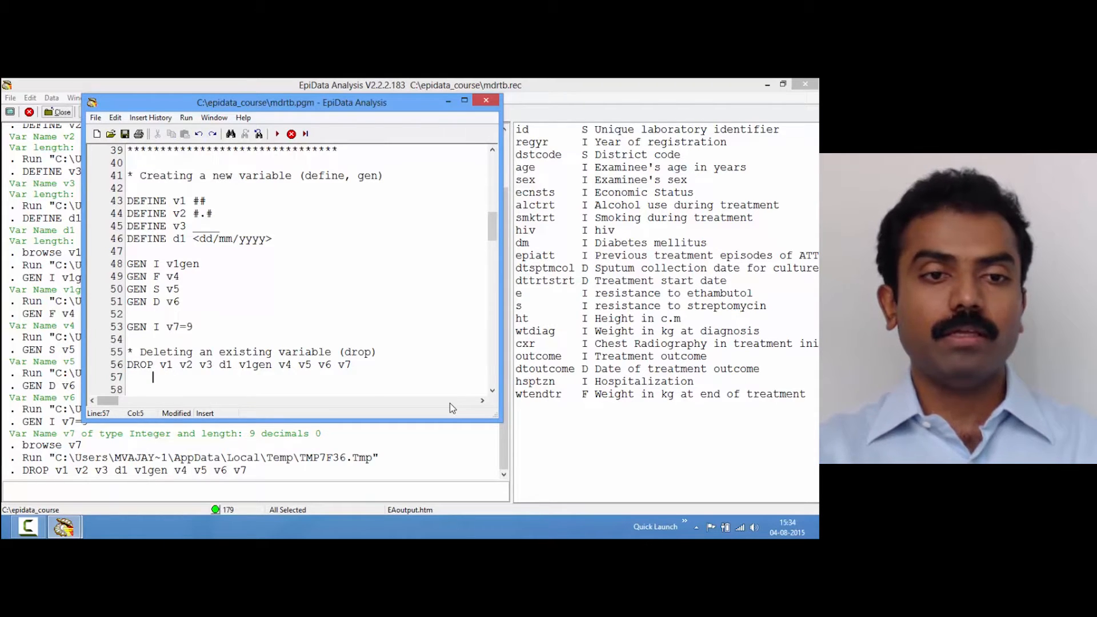
{"action": "key", "text": "Up"}
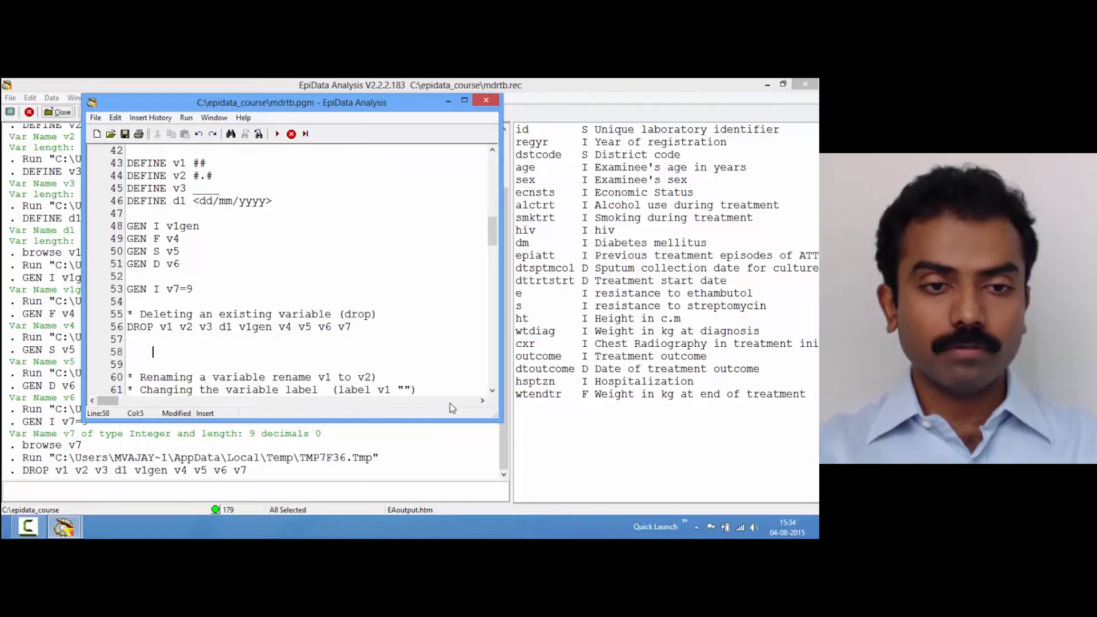
{"action": "key", "text": "BackSpace"}
{"action": "key", "text": "Delete"}
{"action": "key", "text": "Delete"}
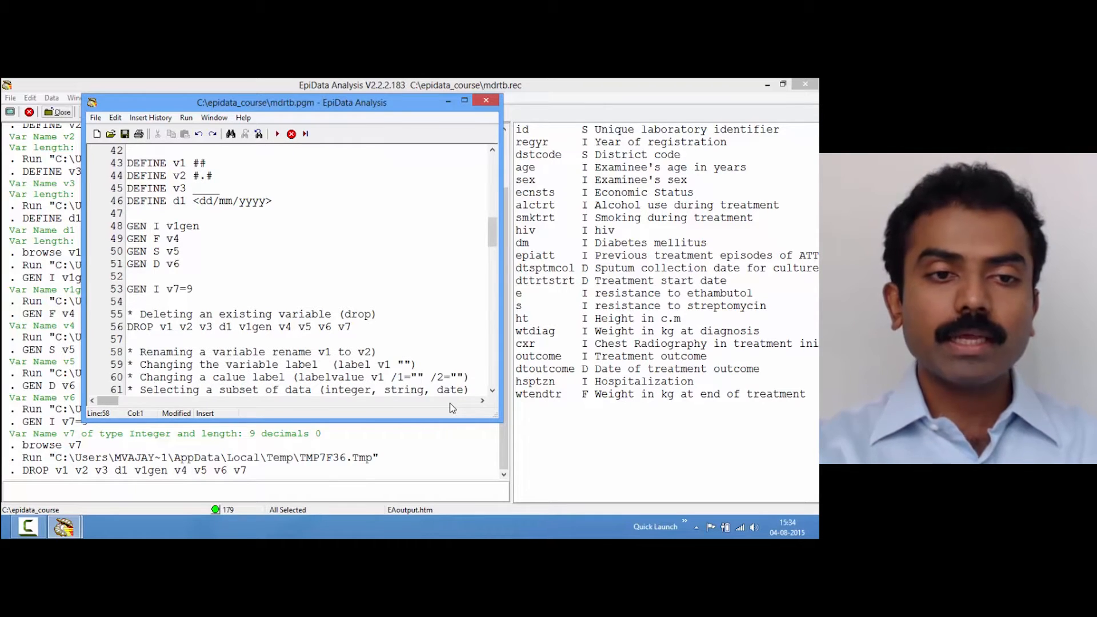
- Insert several blank lines below the "Renaming a variable" comment and remove the stray closing parenthesis at its end
{"action": "key", "text": "Down"}
{"action": "key", "text": "Return"}
{"action": "key", "text": "Return"}
{"action": "key", "text": "Return"}
{"action": "key", "text": "Return"}
{"action": "key", "text": "Return"}
{"action": "key", "text": "Return"}
{"action": "key", "text": "Return"}
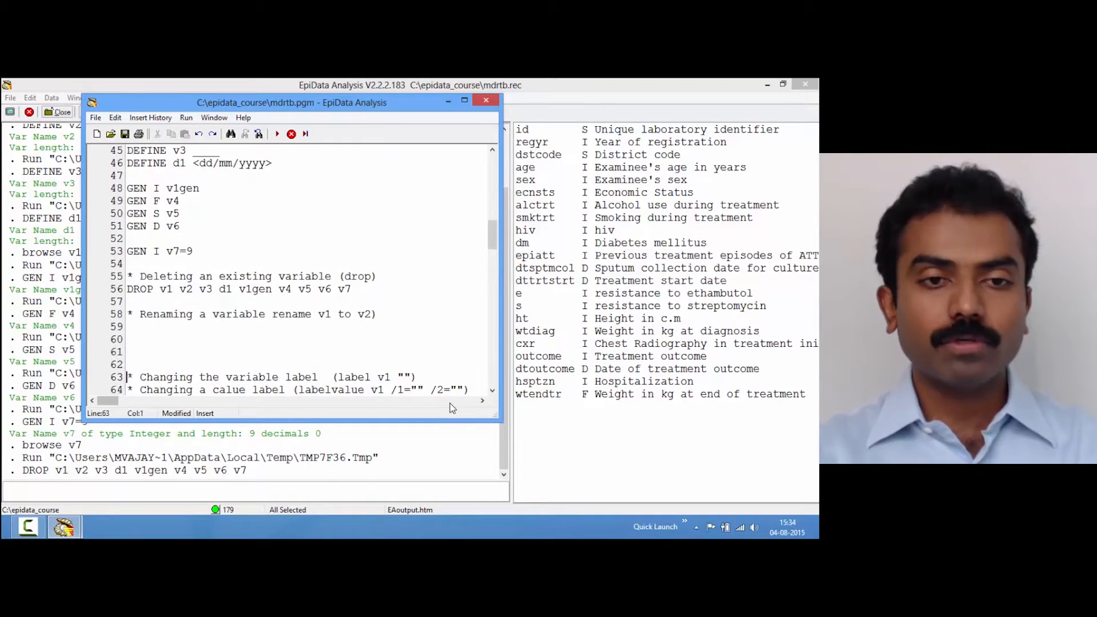
{"action": "key", "text": "Return"}
{"action": "key", "text": "Up"}
{"action": "key", "text": "Up"}
{"action": "key", "text": "Up"}
{"action": "key", "text": "Up"}
{"action": "key", "text": "Up"}
{"action": "key", "text": "Up"}
{"action": "key", "text": "Up"}
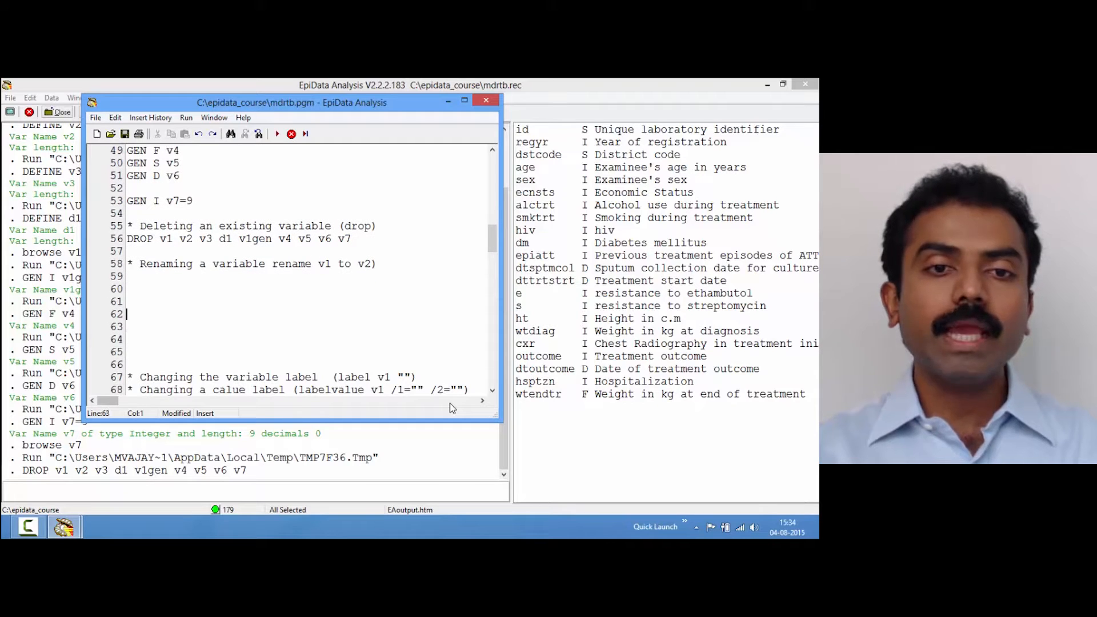
{"action": "key", "text": "Up"}
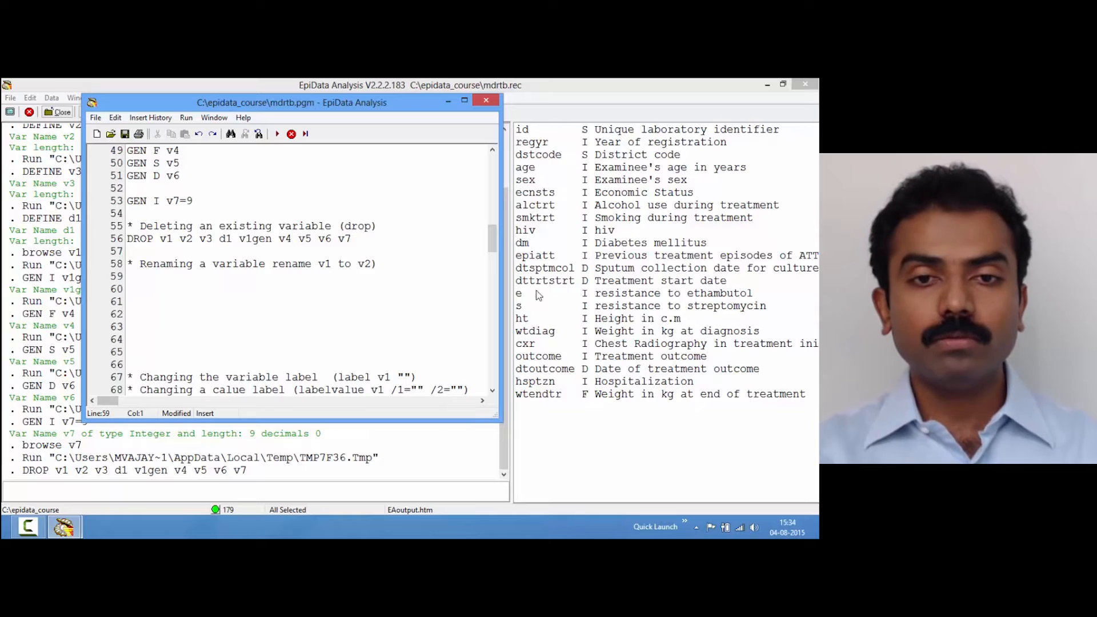
{"action": "left_click", "coordinate": [374, 264]}
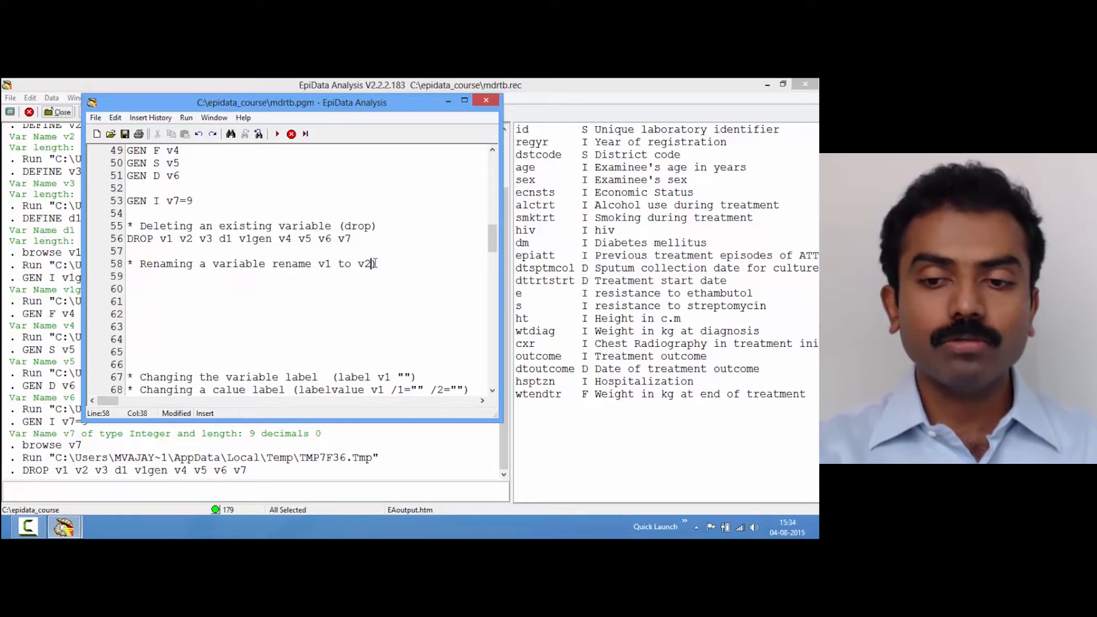
{"action": "key", "text": "Return"}
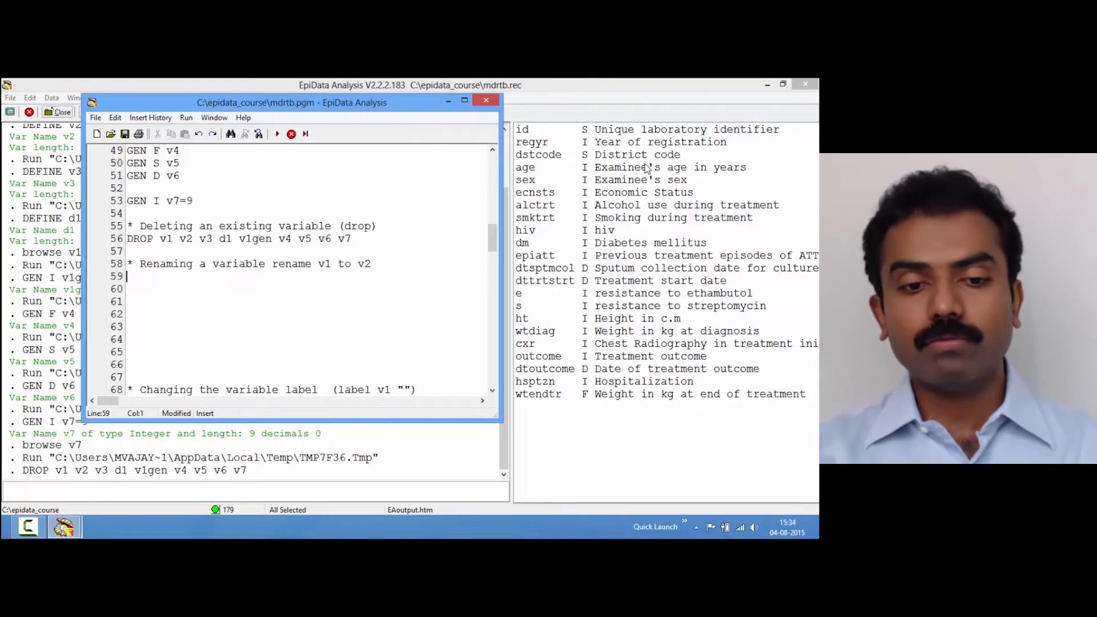
- Add the line RENAME dstcode TO dist under the renaming comment and run it
{"action": "type", "text": "RENAME"}
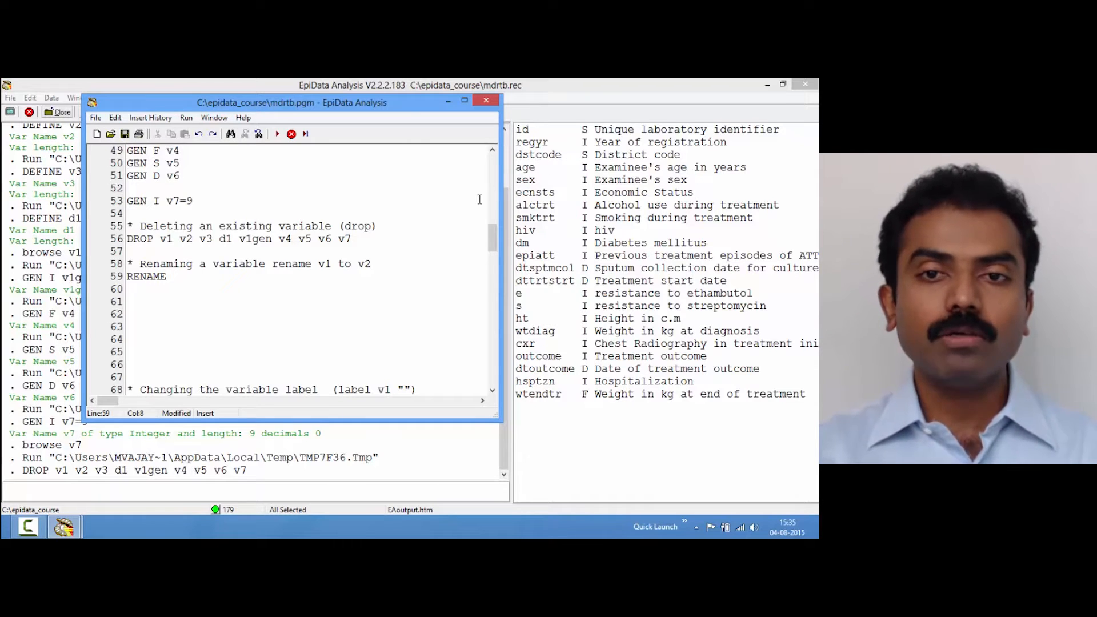
{"action": "type", "text": "dst"}
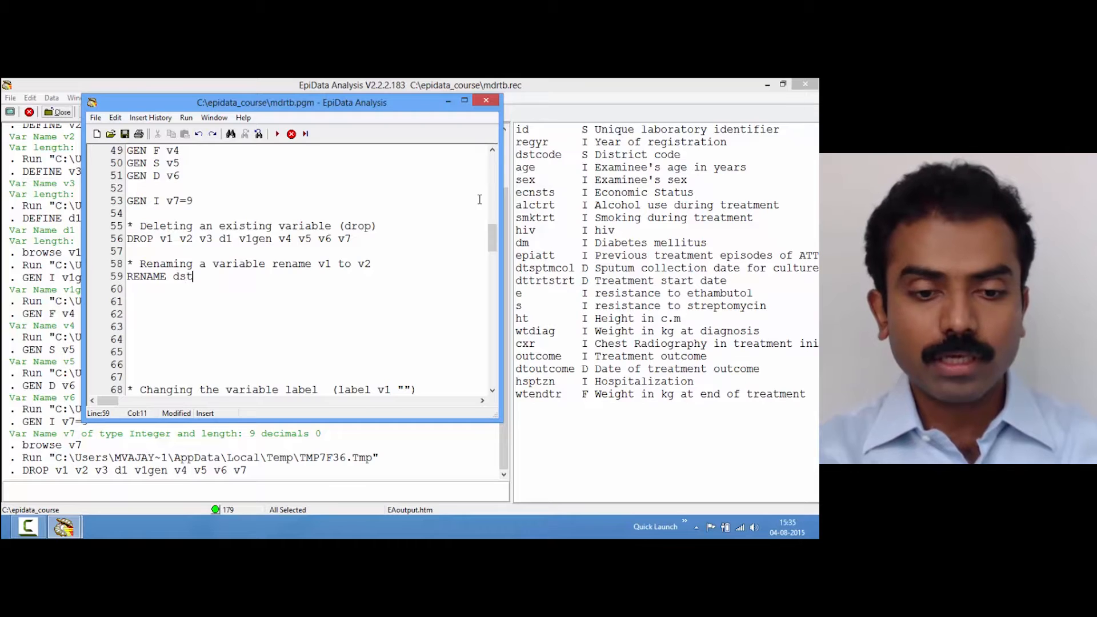
{"action": "type", "text": "code TO"}
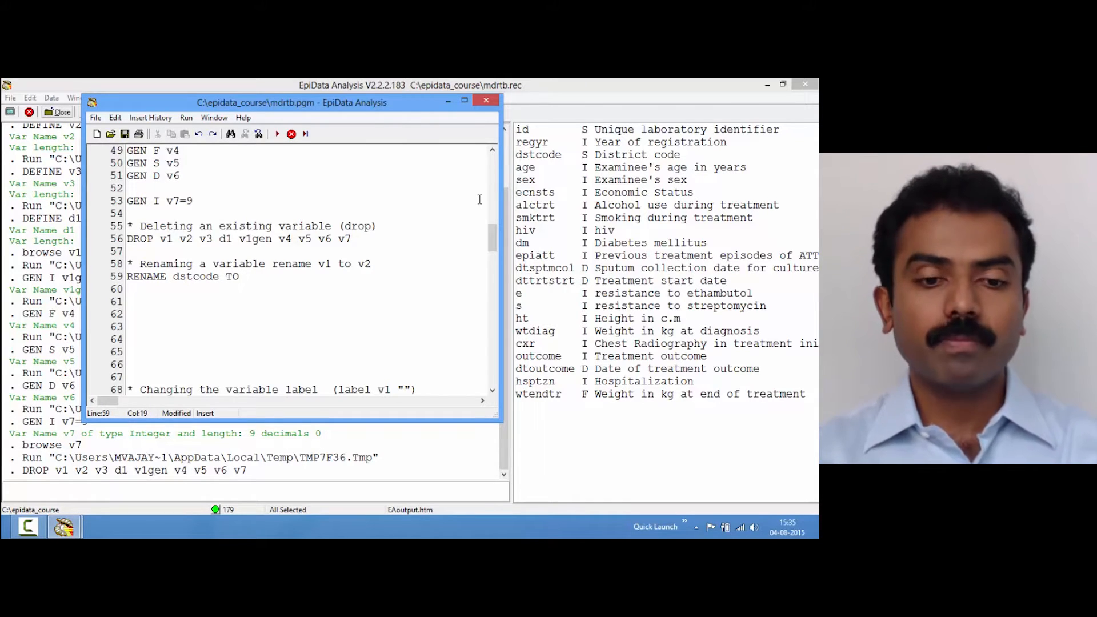
{"action": "type", "text": " dist"}
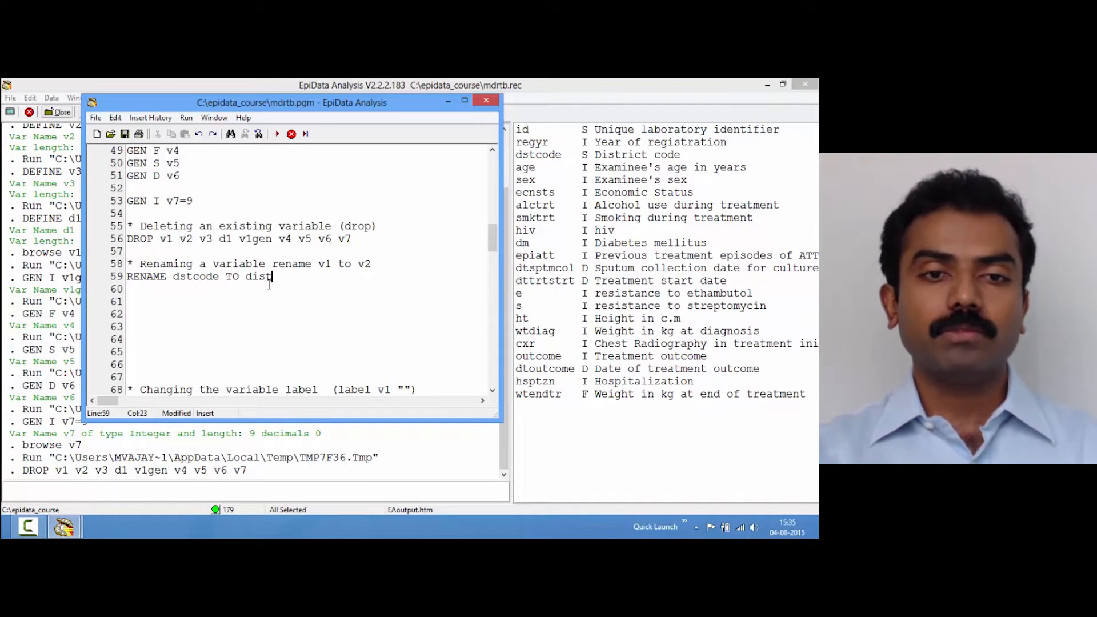
{"action": "key", "text": "F9"}
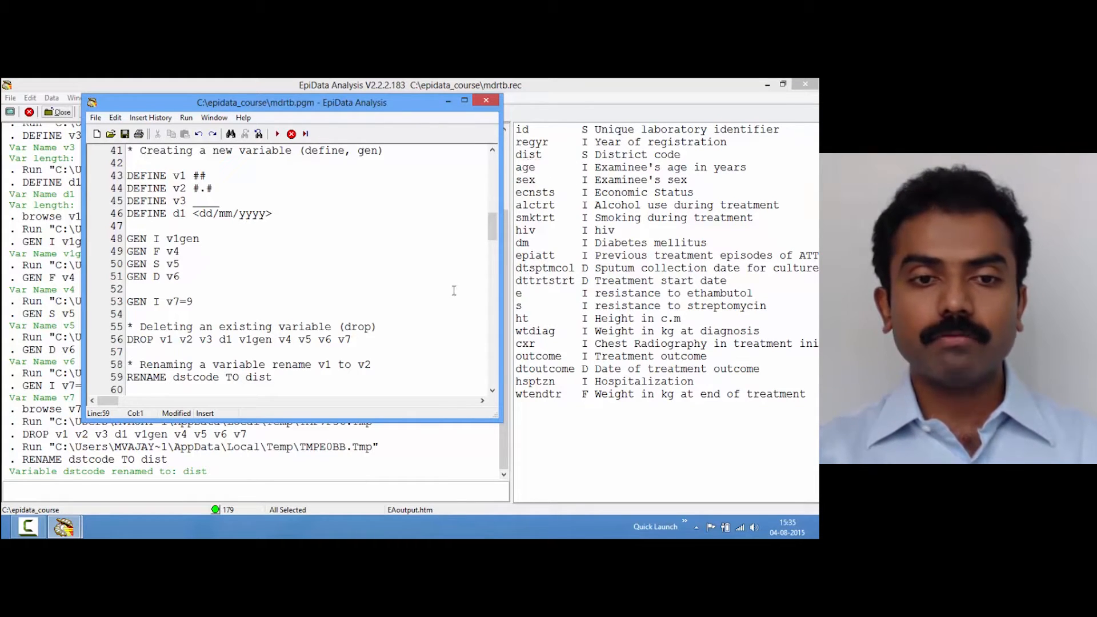
- Insert more blank lines below the RENAME dstcode line and place the cursor directly under it
{"action": "left_click", "coordinate": [282, 378]}
{"action": "key", "text": "Return"}
{"action": "key", "text": "Return"}
{"action": "key", "text": "Return"}
{"action": "key", "text": "Up"}
{"action": "key", "text": "Up"}
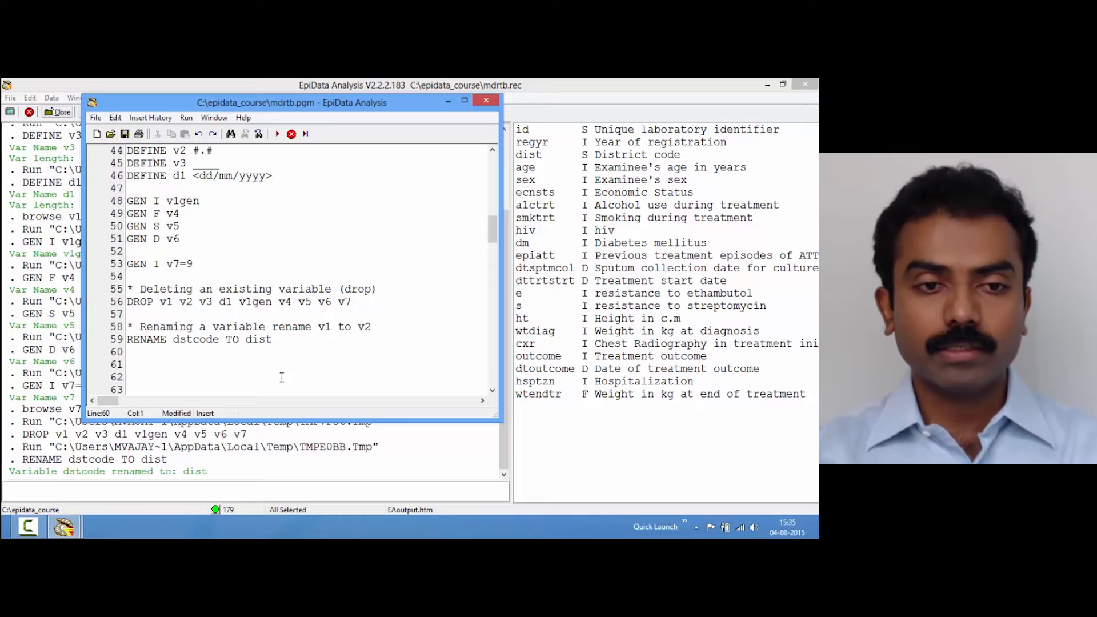
- Add the line RENAME ecnsts TO income and run it to rename the economic status variable
{"action": "type", "text": "RENAME"}
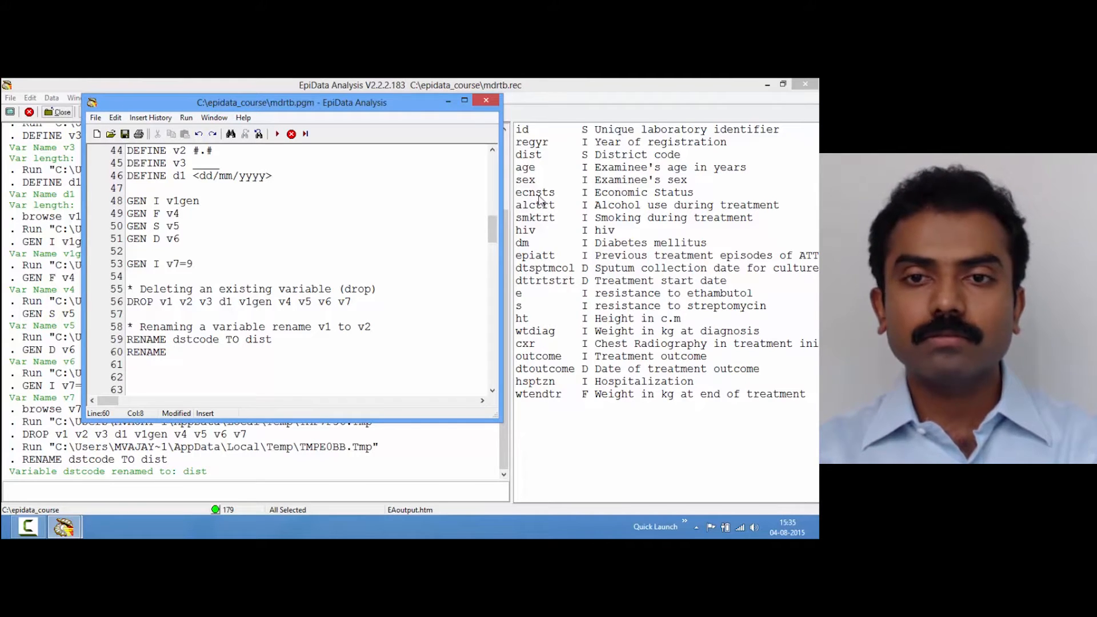
{"action": "type", "text": "e"}
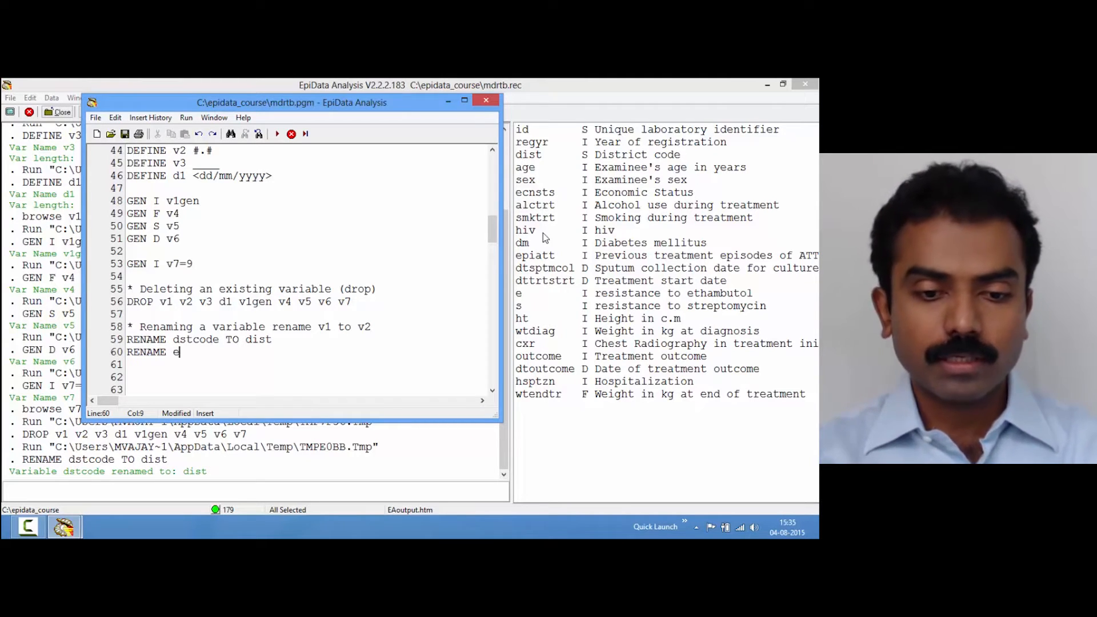
{"action": "type", "text": "cnsts"}
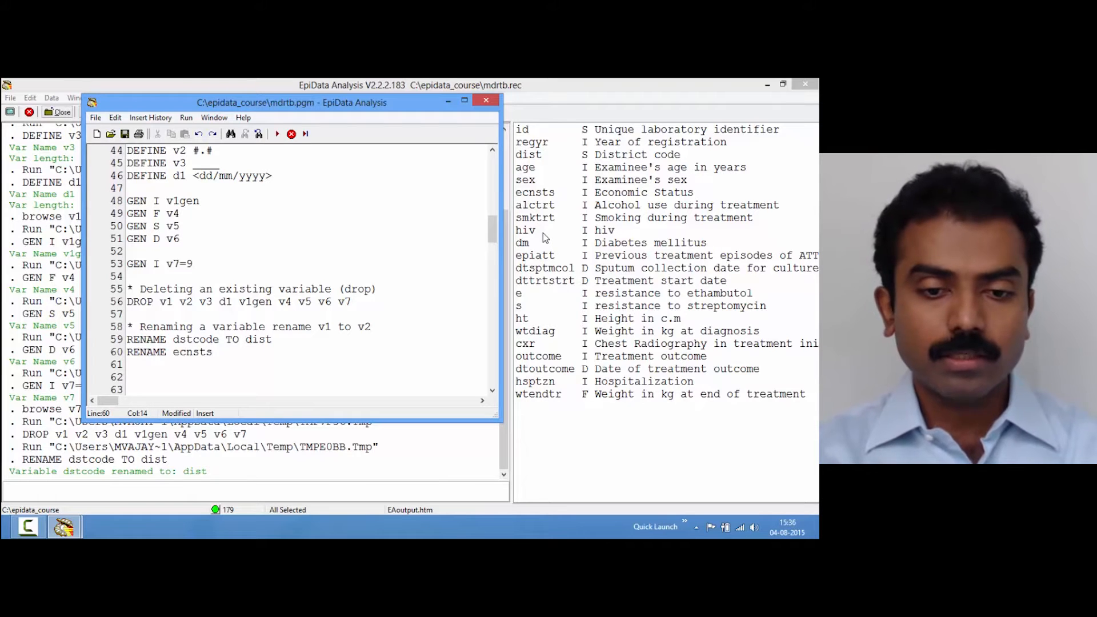
{"action": "type", "text": " TO ecn"}
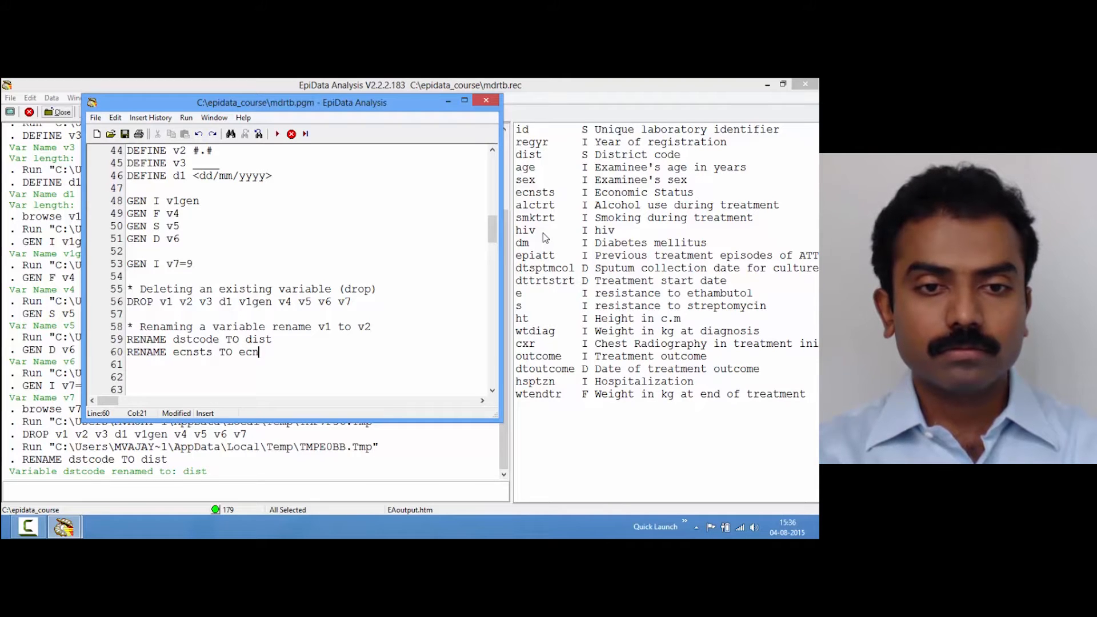
{"action": "key", "text": "BackSpace"}
{"action": "key", "text": "BackSpace"}
{"action": "key", "text": "BackSpace"}
{"action": "type", "text": "ind"}
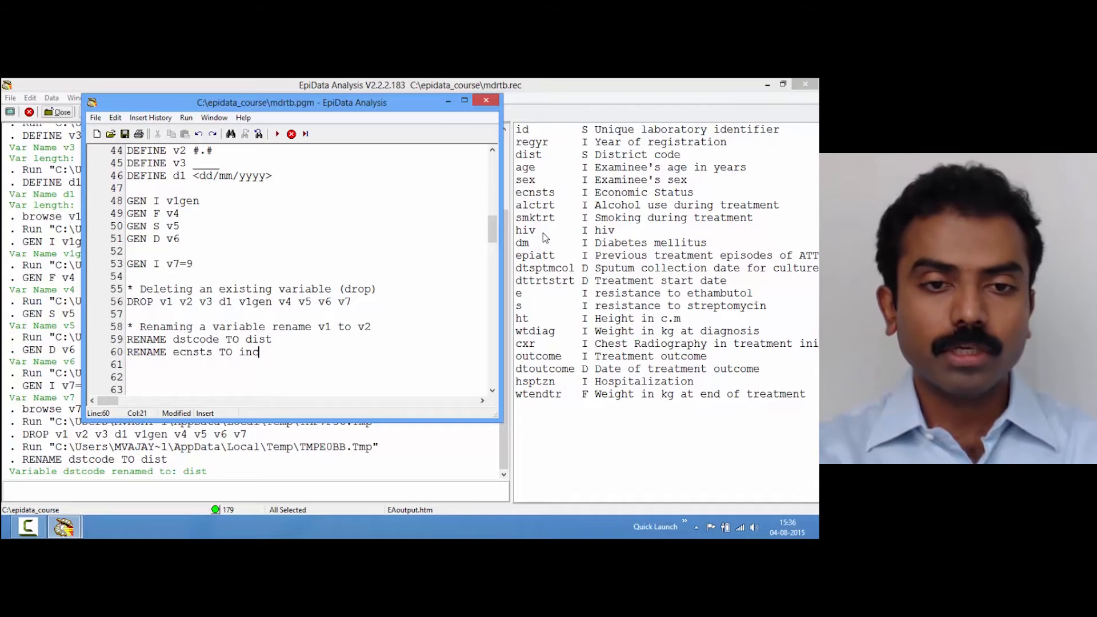
{"action": "key", "text": "BackSpace"}
{"action": "type", "text": "come"}
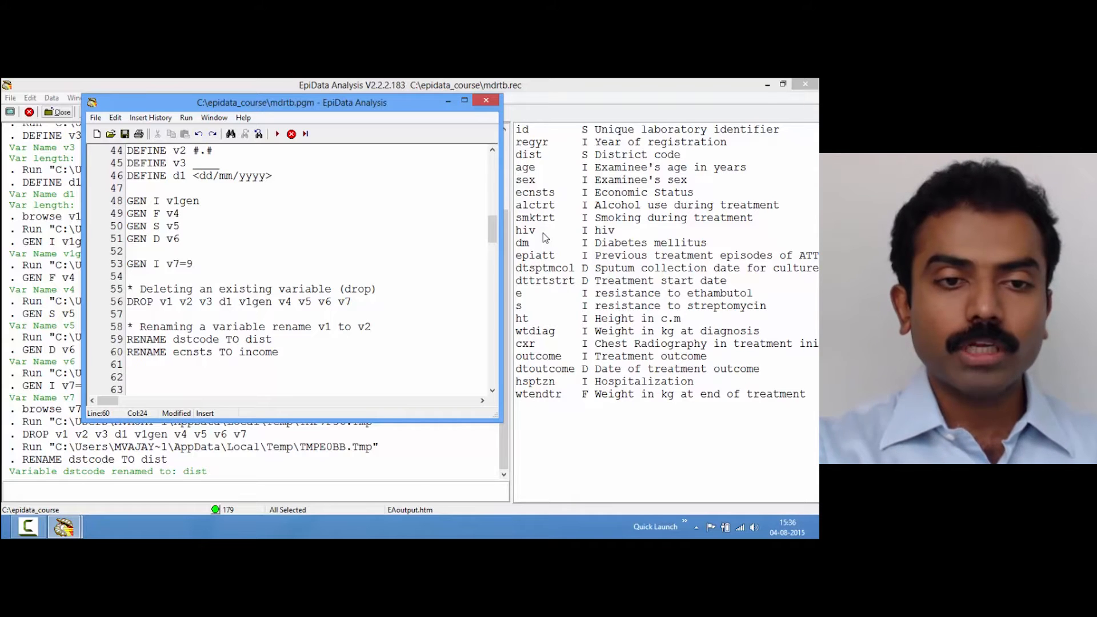
{"action": "key", "text": "ctrl+e"}
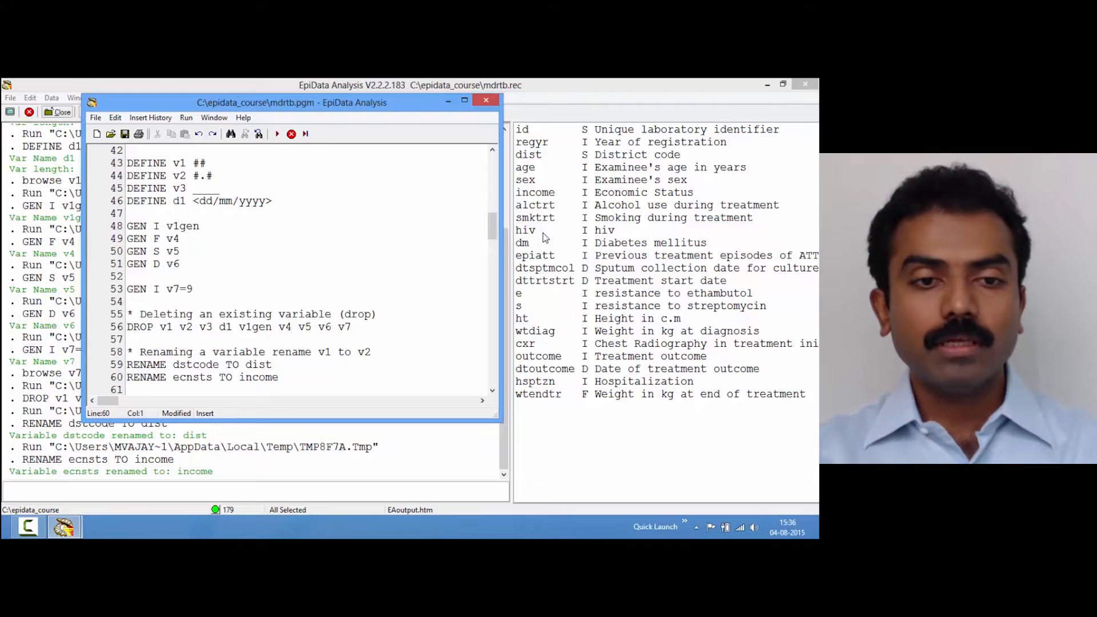
- Add the line RENAME alctrt to alcohol below the ecnsts line and run it
{"action": "key", "text": "Down"}
{"action": "key", "text": "Up"}
{"action": "key", "text": "Down"}
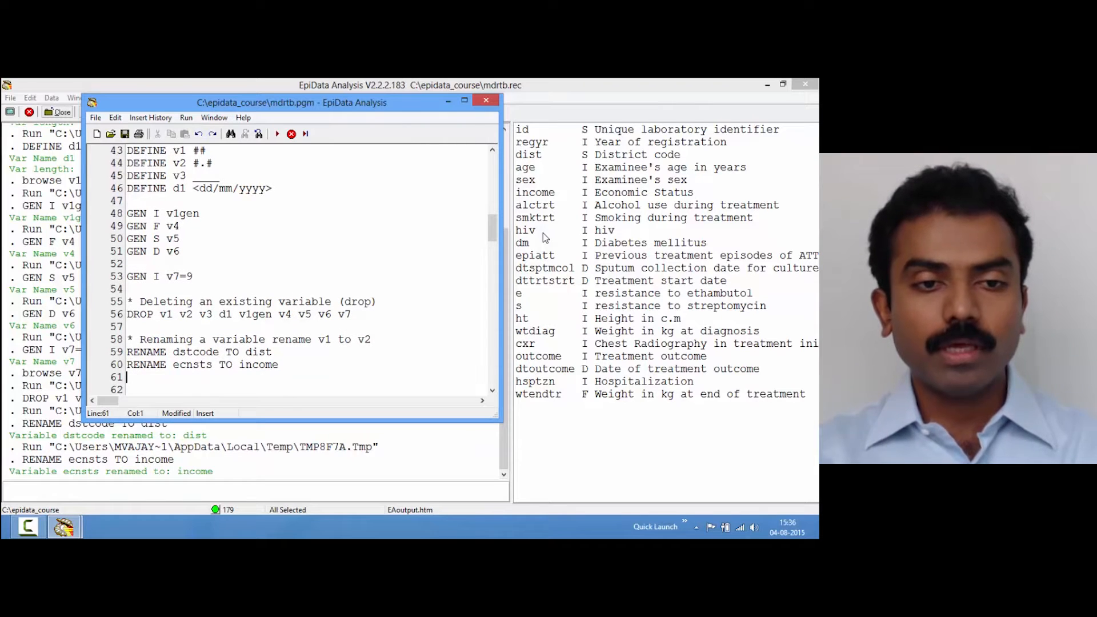
{"action": "type", "text": "RENAME "}
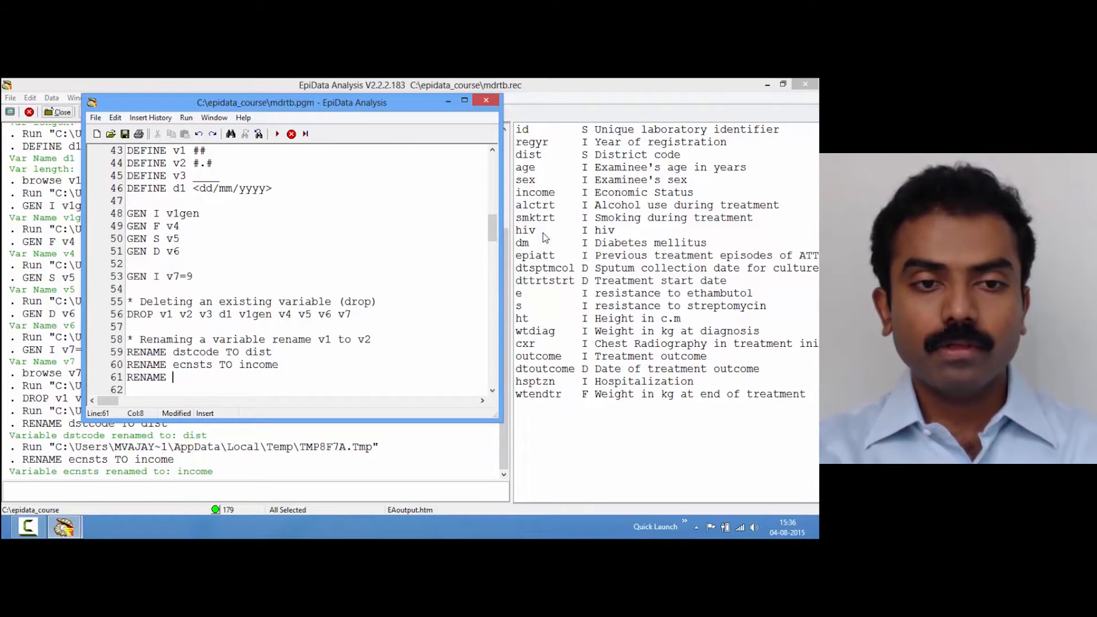
{"action": "type", "text": "alctrt"}
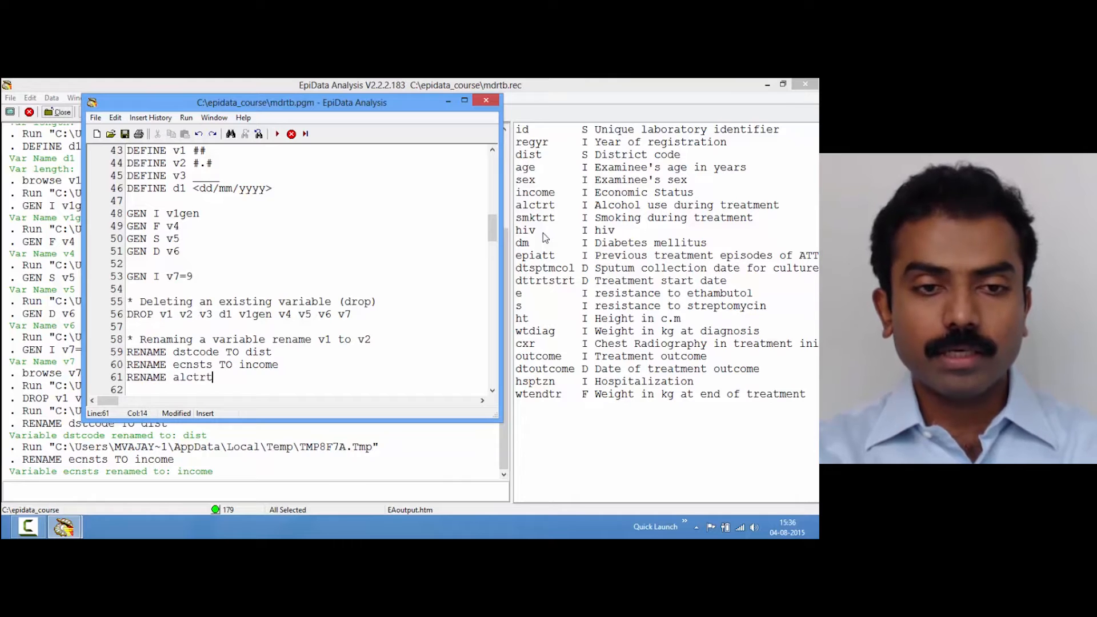
{"action": "type", "text": " to al"}
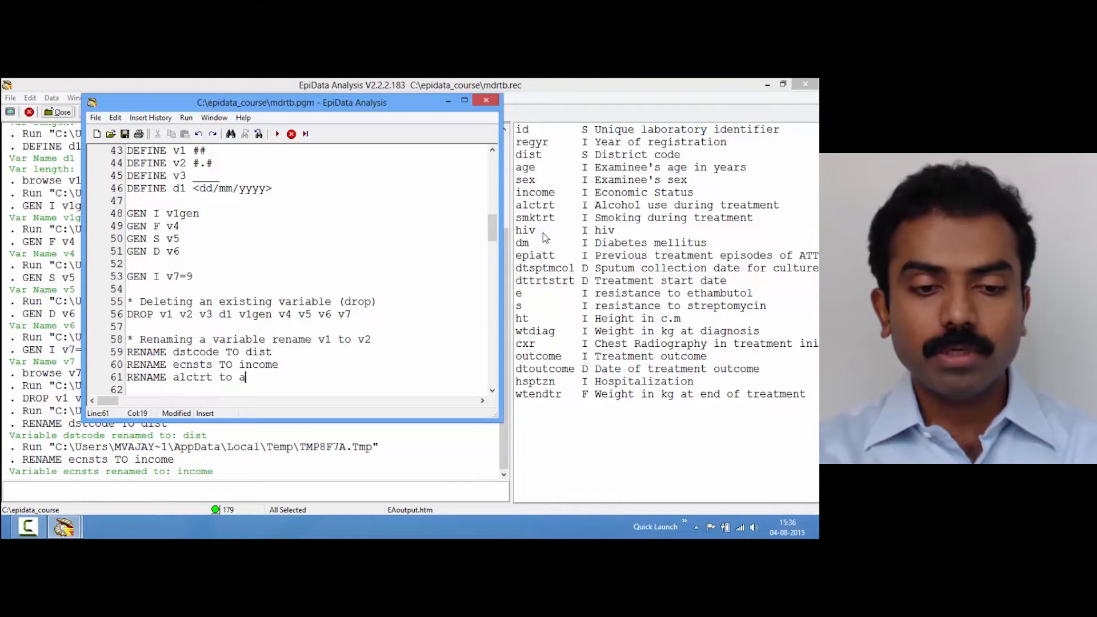
{"action": "type", "text": "ohol"}
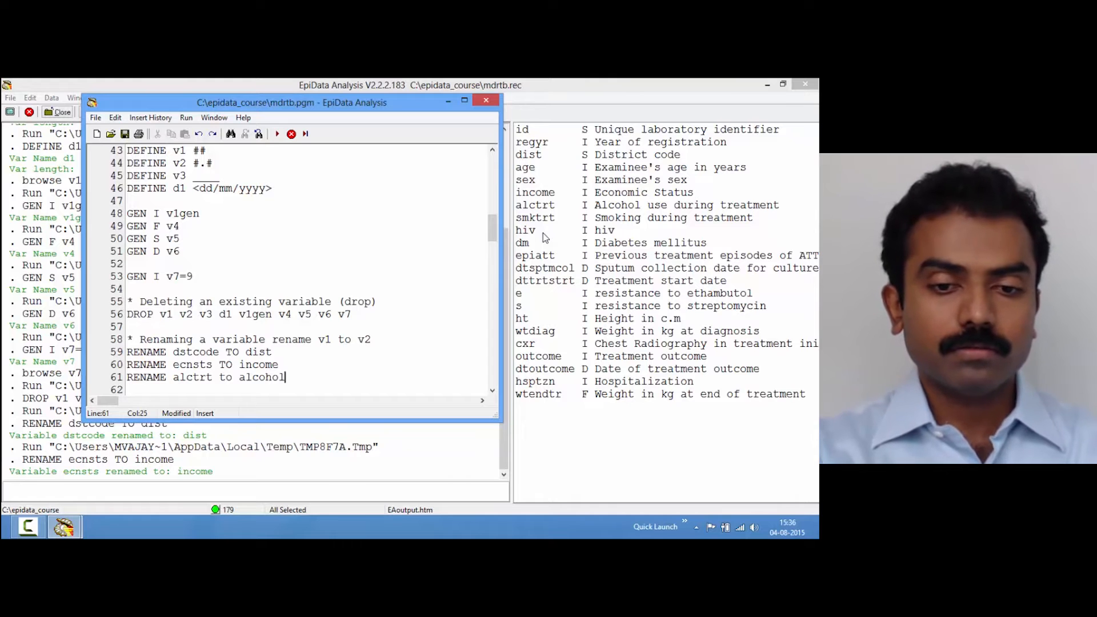
{"action": "key", "text": "F9"}
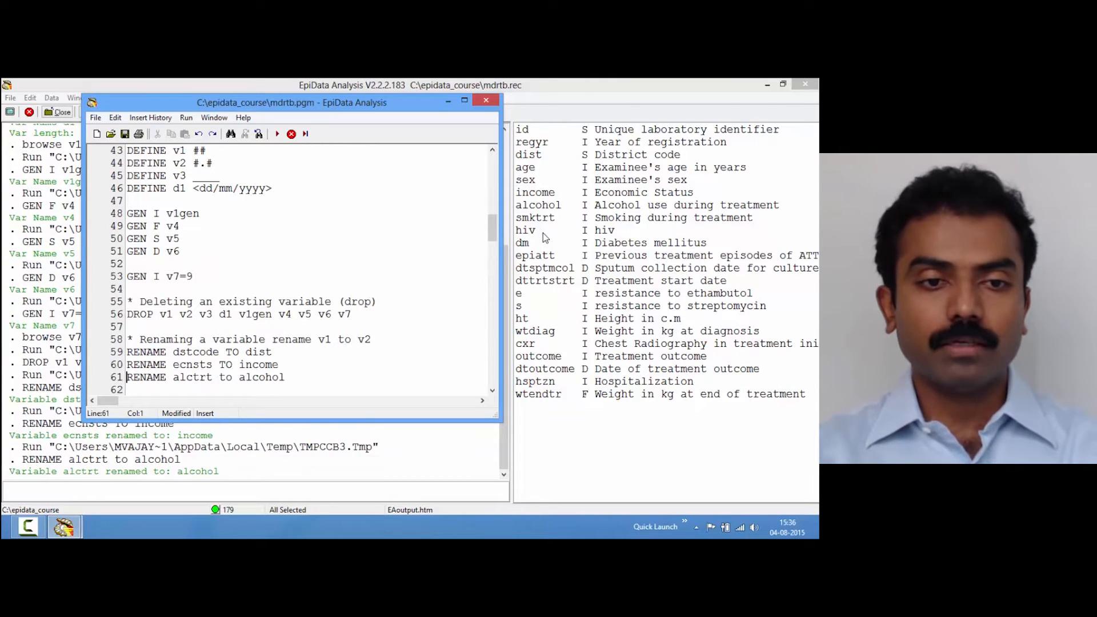
- Add the line RENAME smktrt to smoking below the alctrt line and run it
{"action": "key", "text": "Down"}
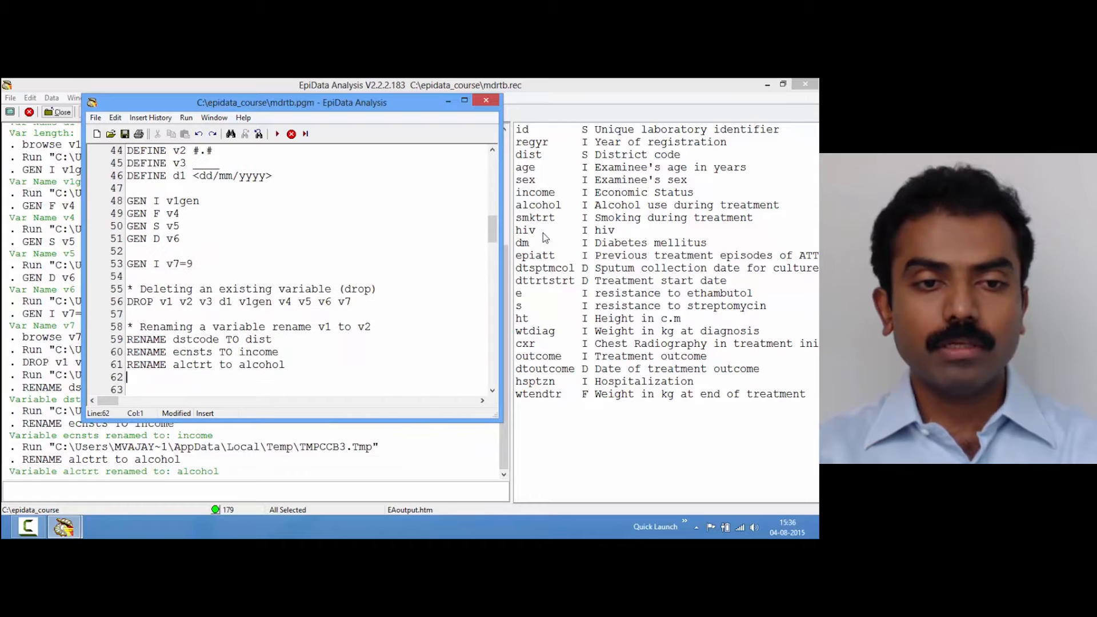
{"action": "type", "text": "RENAME "}
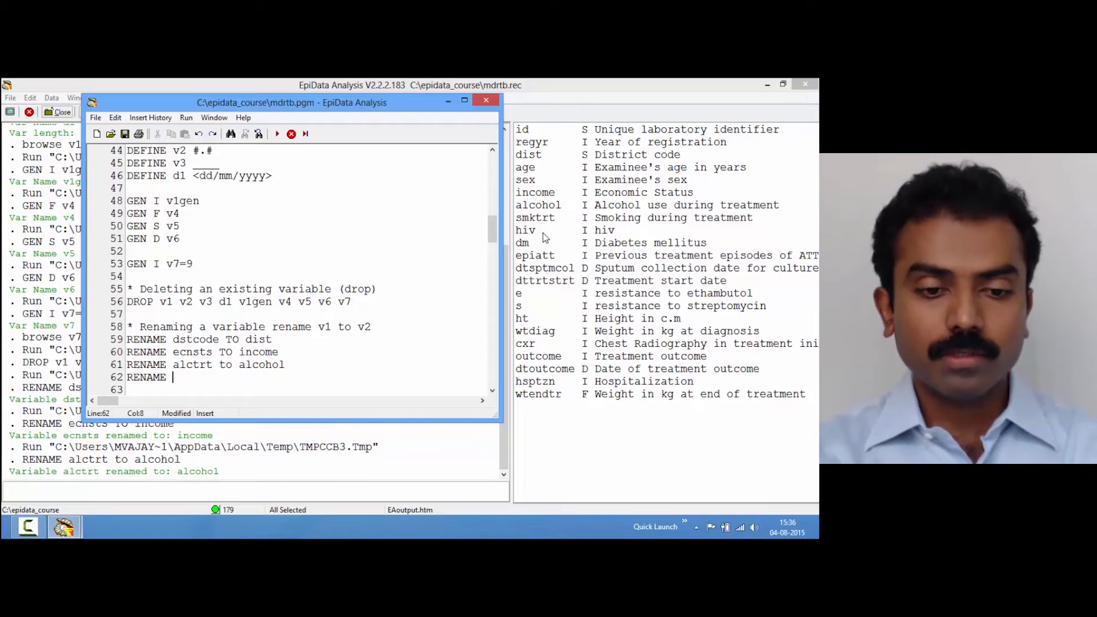
{"action": "type", "text": "smktrt to smoking"}
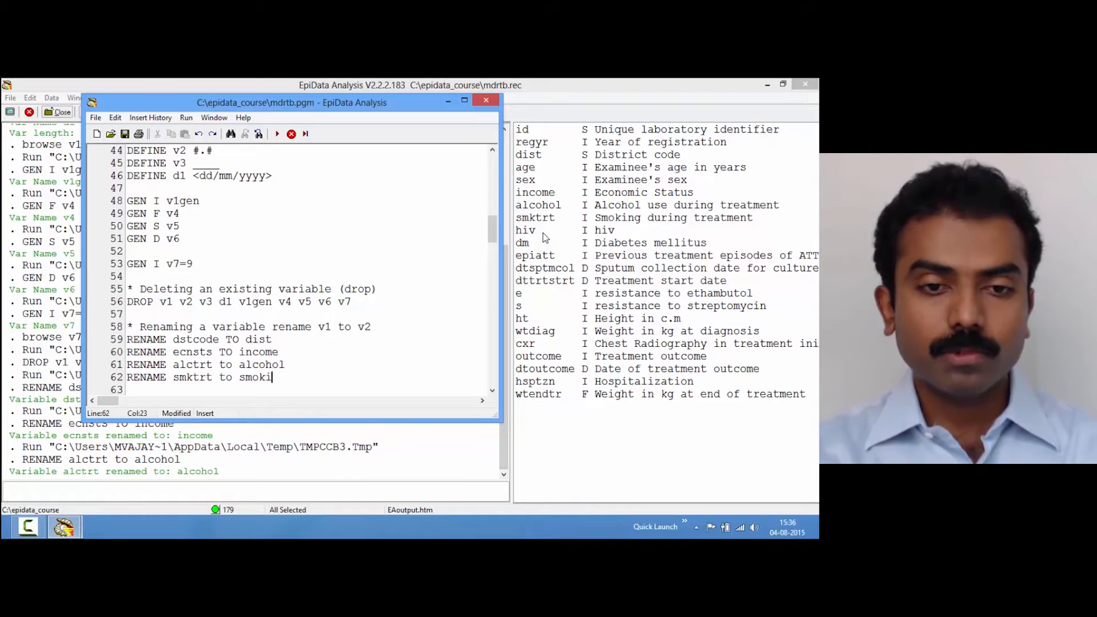
{"action": "key", "text": "F8"}
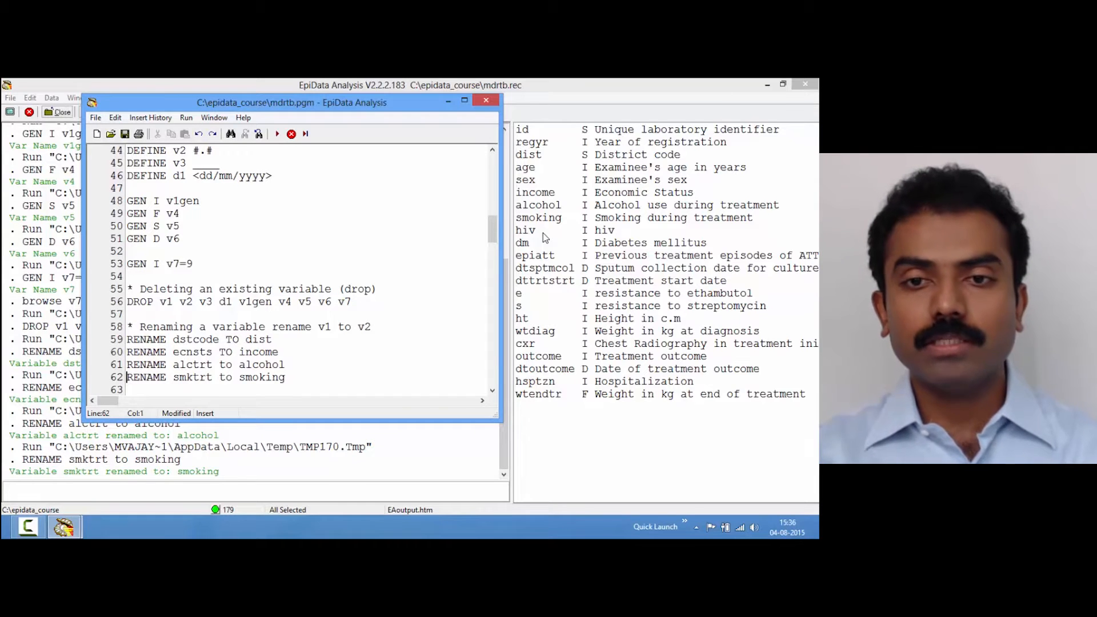
- Add the line RENAME dtsptmcol to d1 below the smktrt line and run it to rename the sputum collection date
{"action": "key", "text": "Down"}
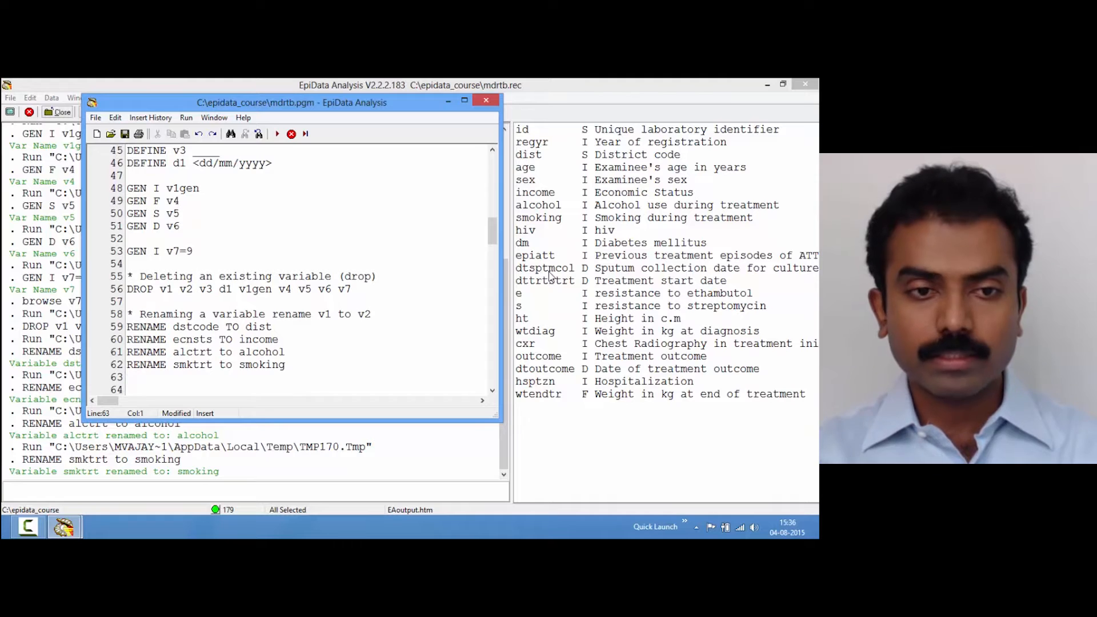
{"action": "type", "text": "RENAME "}
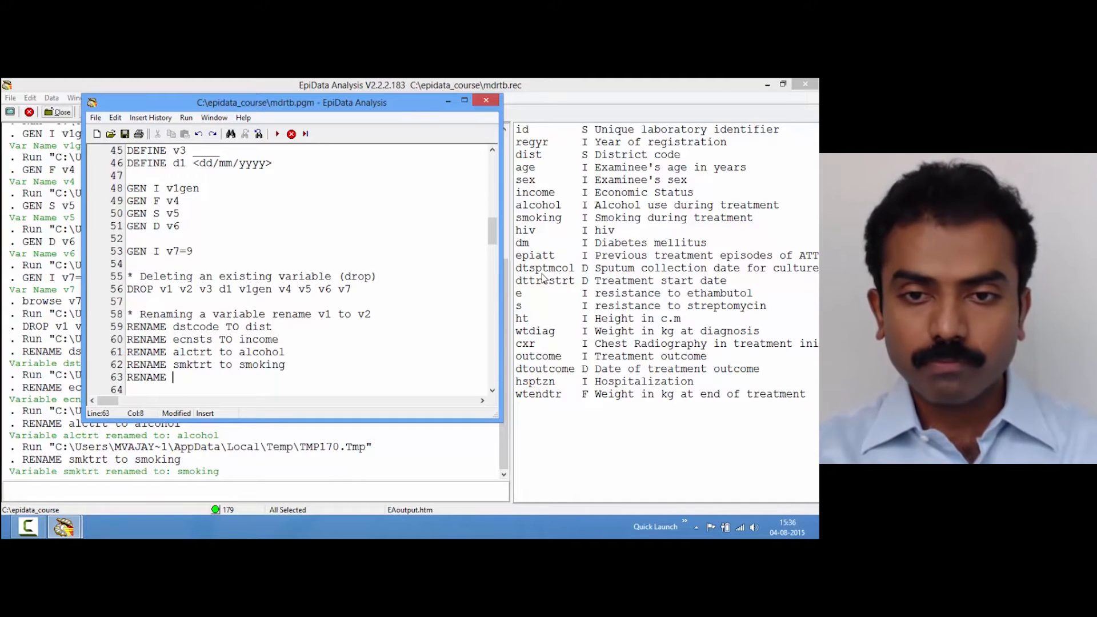
{"action": "type", "text": "dt"}
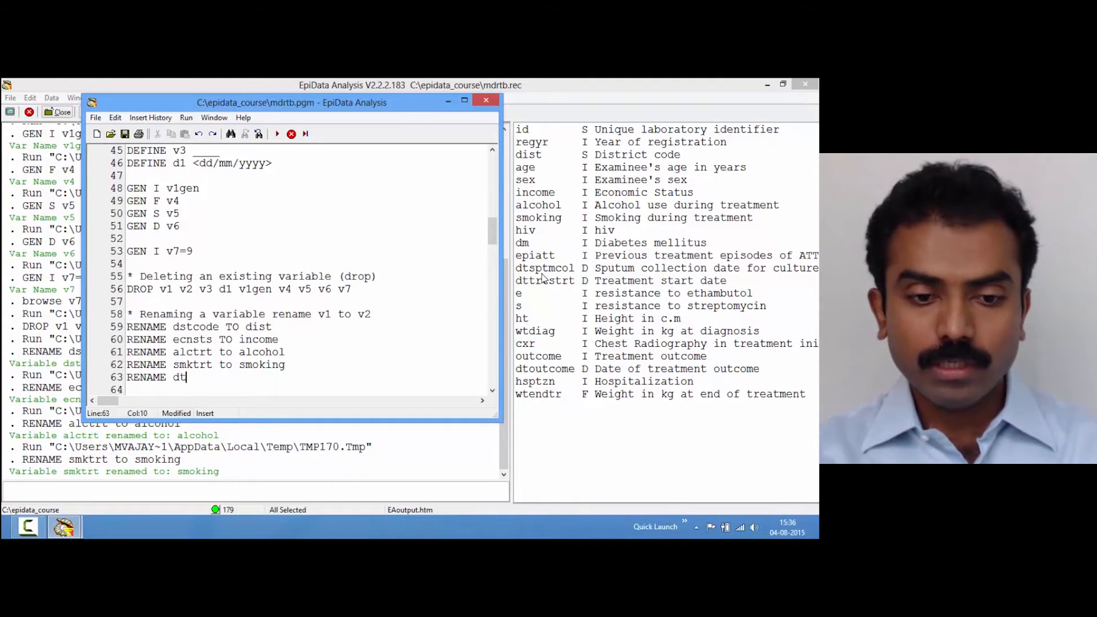
{"action": "type", "text": "spt"}
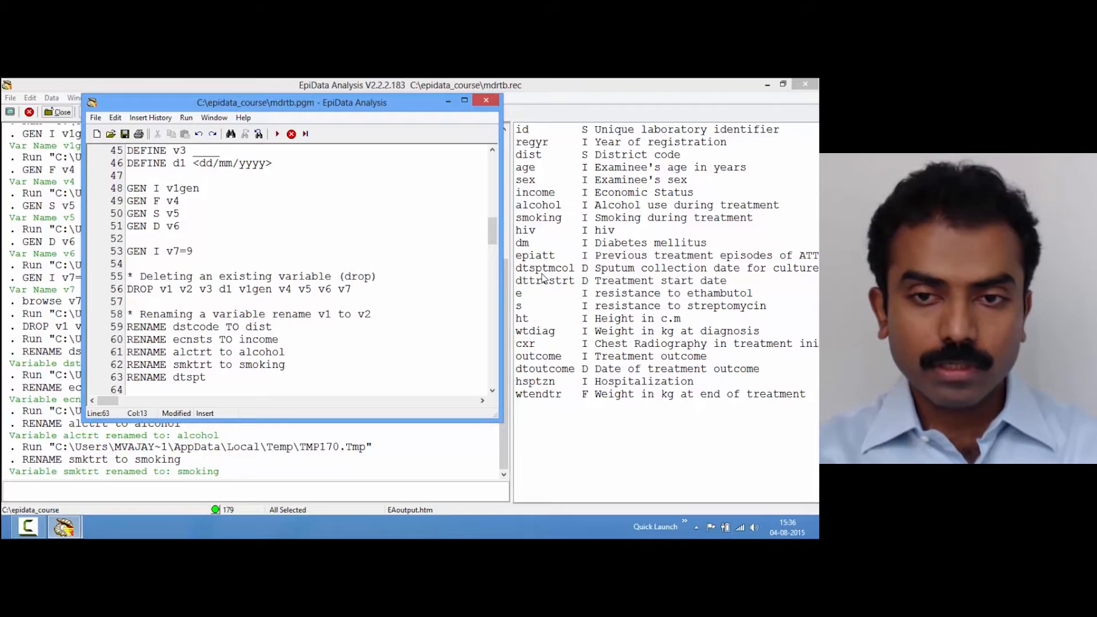
{"action": "type", "text": "mcol"}
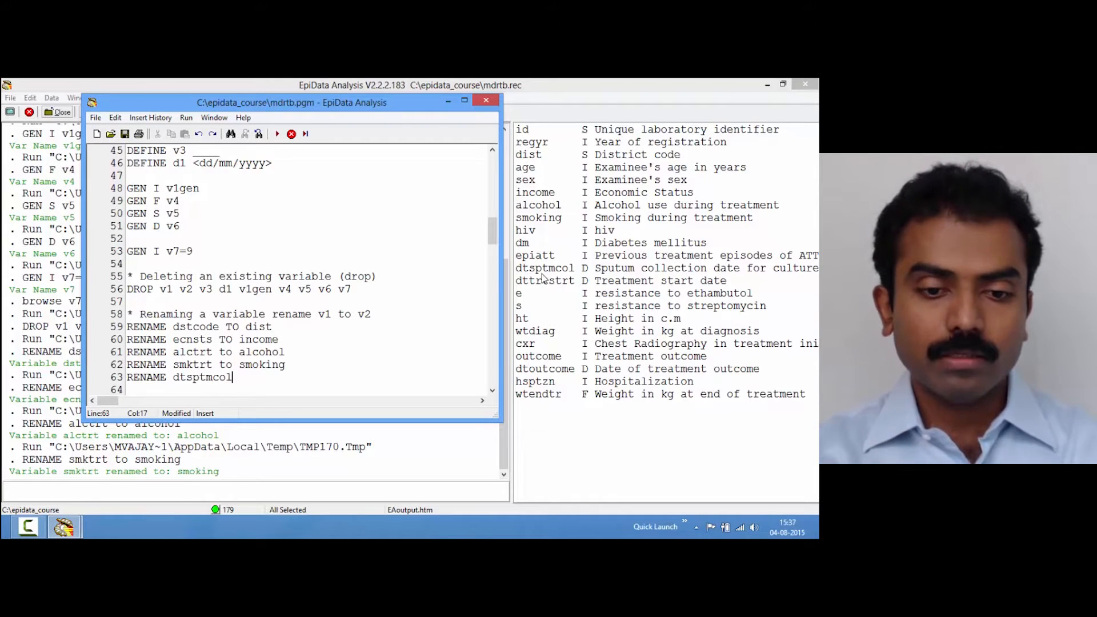
{"action": "type", "text": " to d1"}
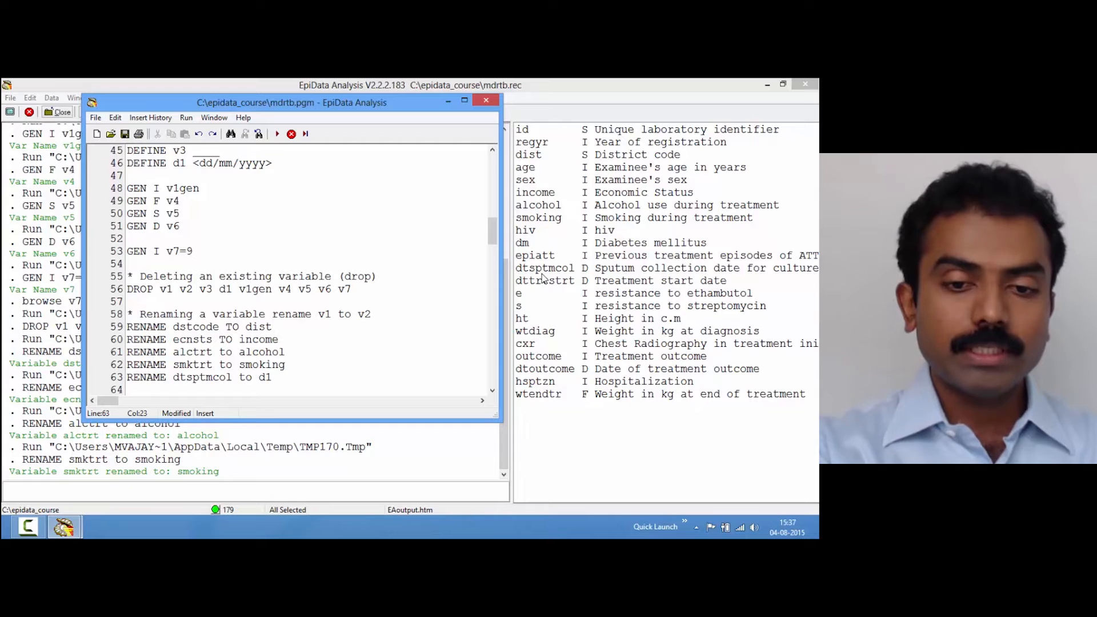
{"action": "key", "text": "F9"}
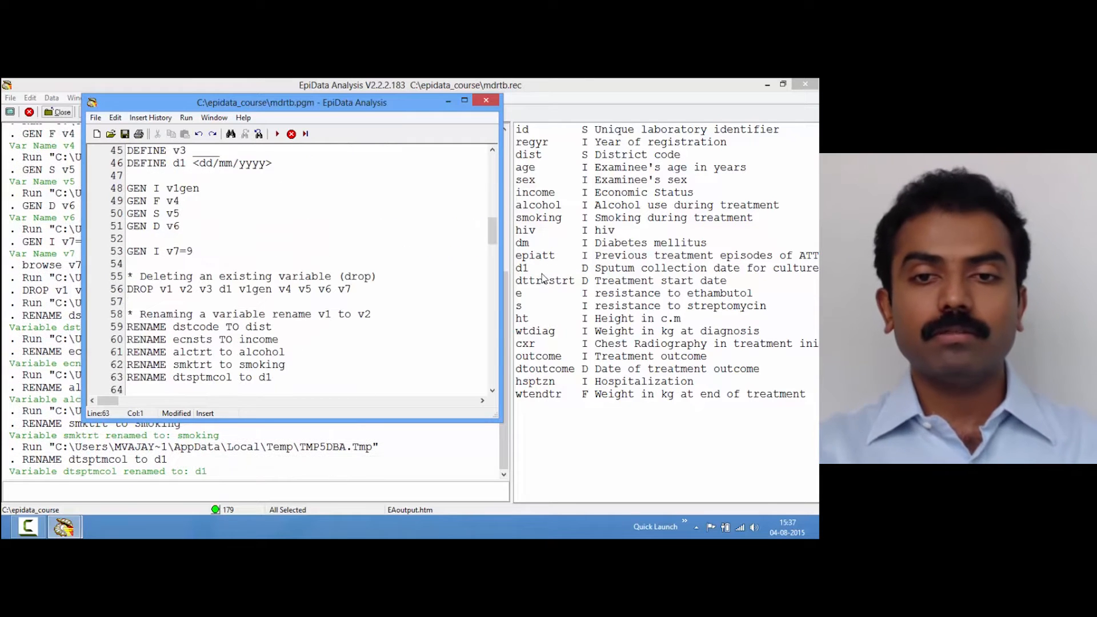
- Add the line RENAME dttrtstrt to d2 below the dtsptmcol line and run it to rename the treatment start date
{"action": "key", "text": "Down"}
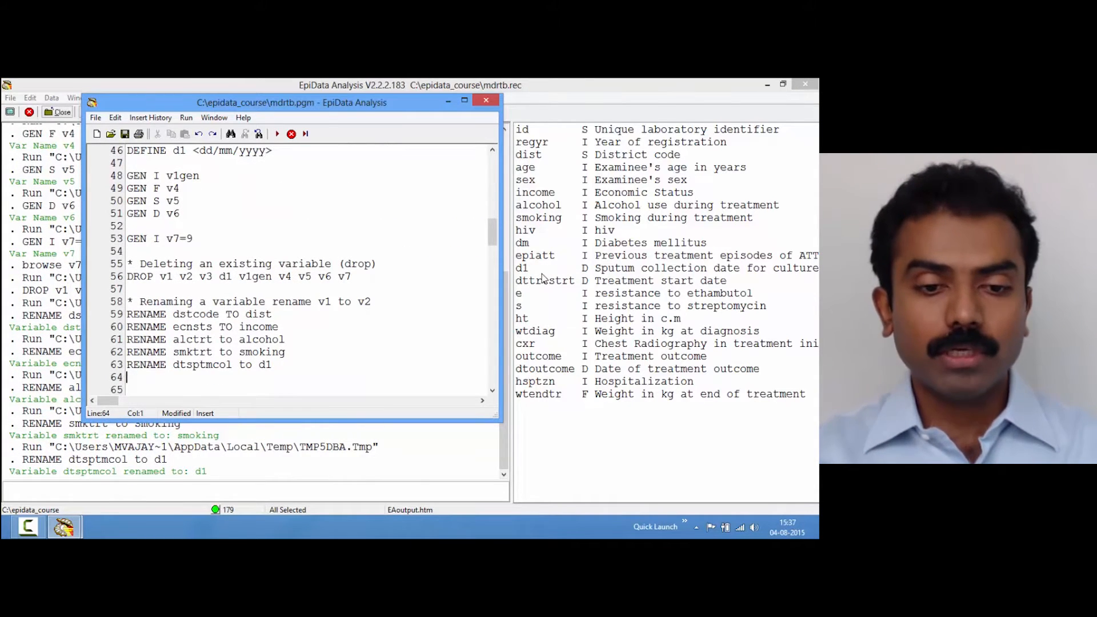
{"action": "type", "text": "RENAME"}
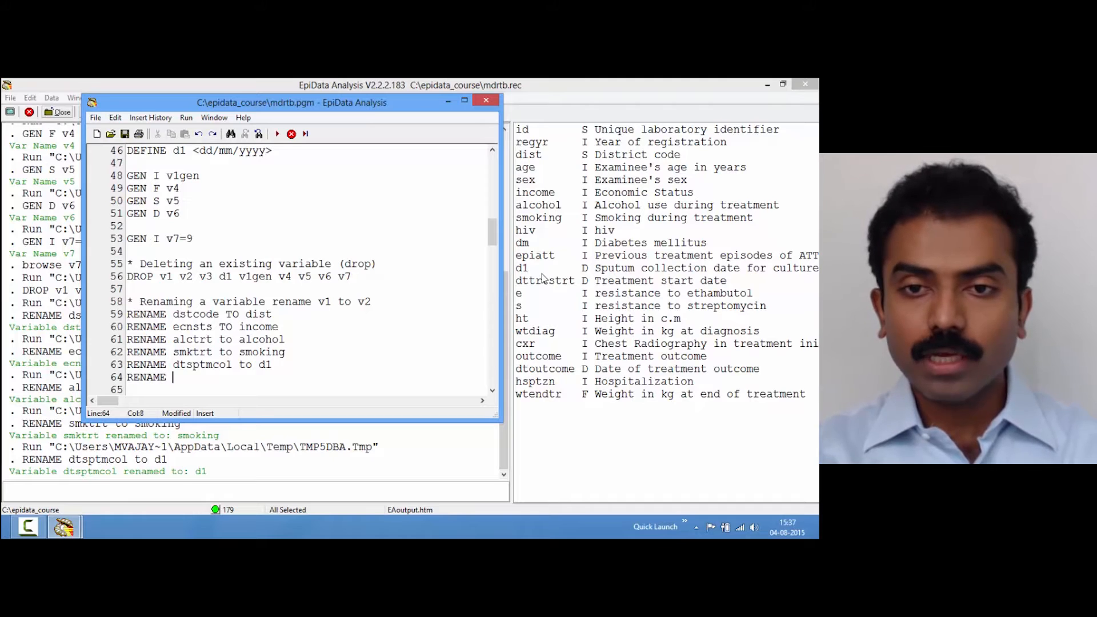
{"action": "type", "text": " dt"}
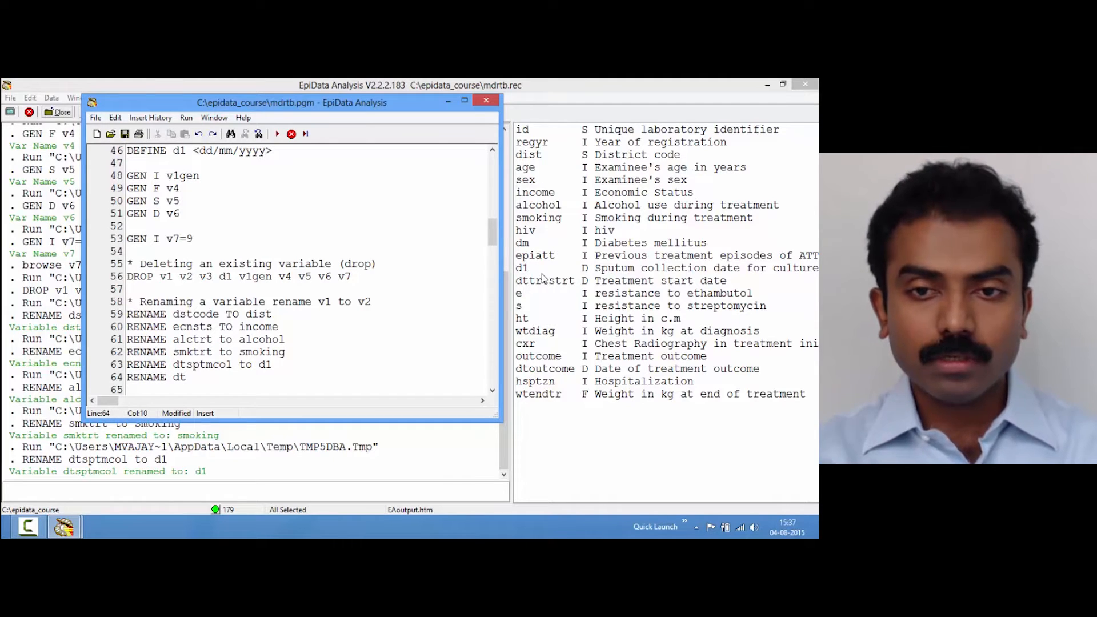
{"action": "type", "text": "trt"}
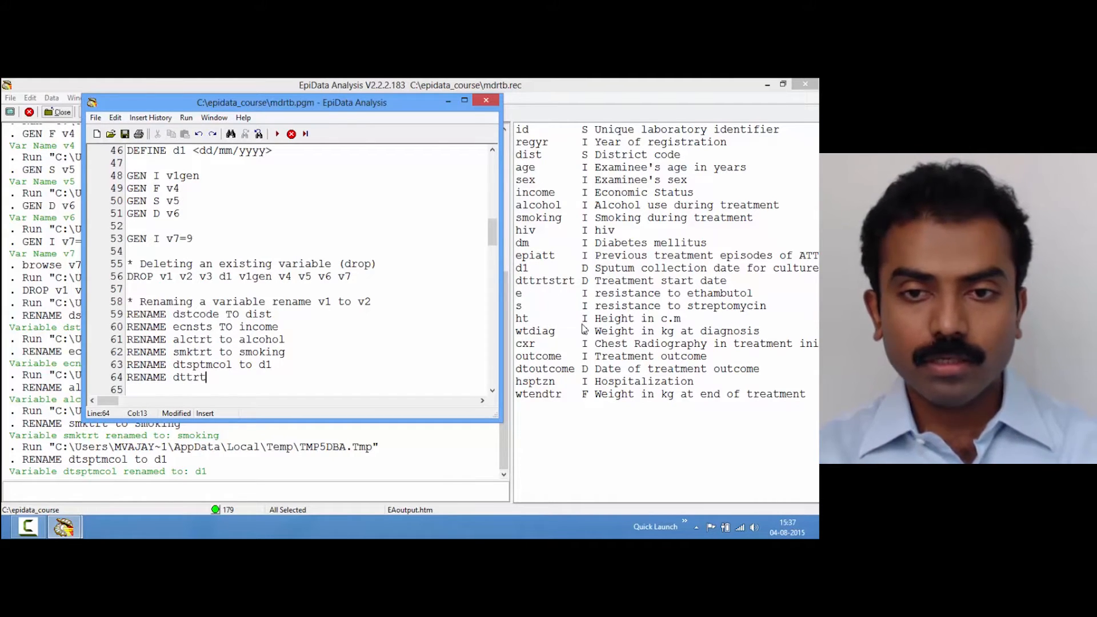
{"action": "type", "text": "strt to d2"}
{"action": "key", "text": "ctrl+e"}
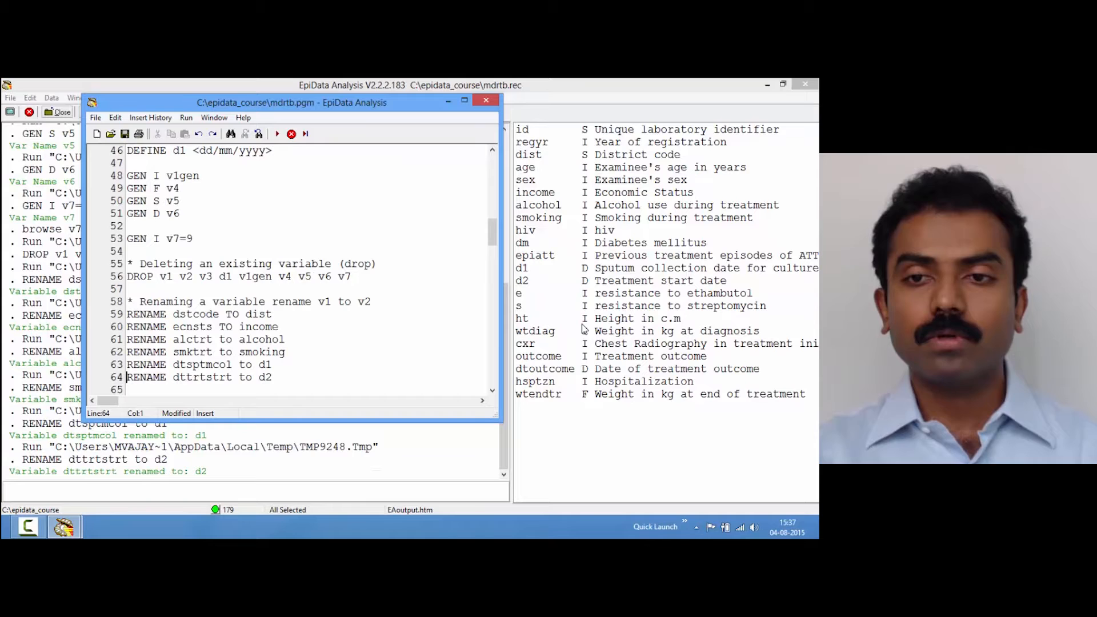
- Add the line RENAME dtoutcome to d3 below the dttrtstrt line and run it to rename the treatment outcome date
{"action": "key", "text": "Down"}
{"action": "key", "text": "Down"}
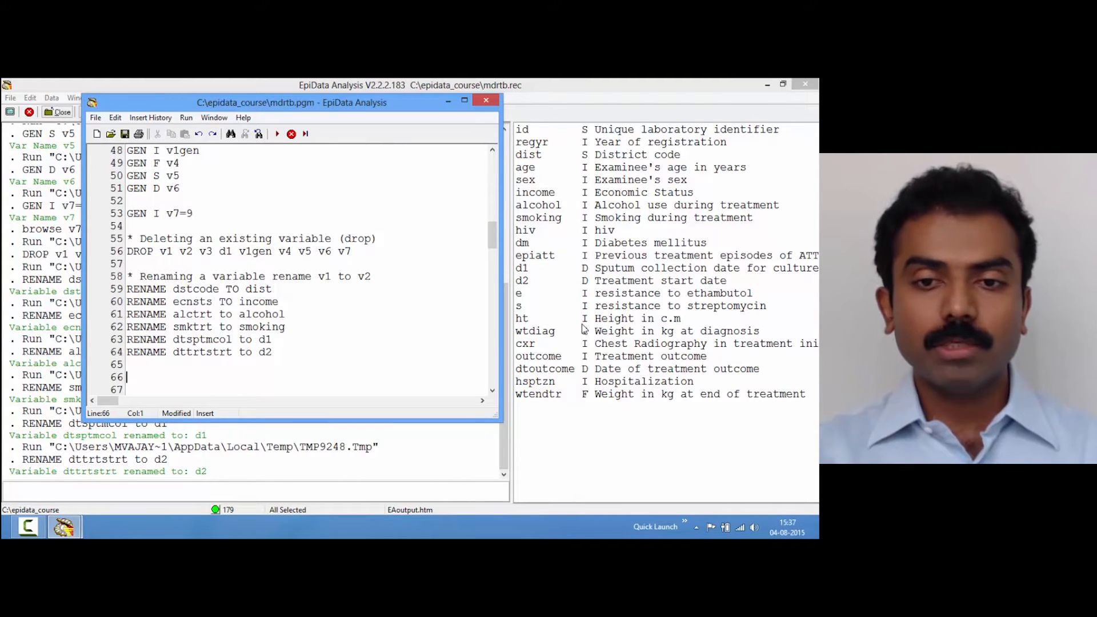
{"action": "key", "text": "Up"}
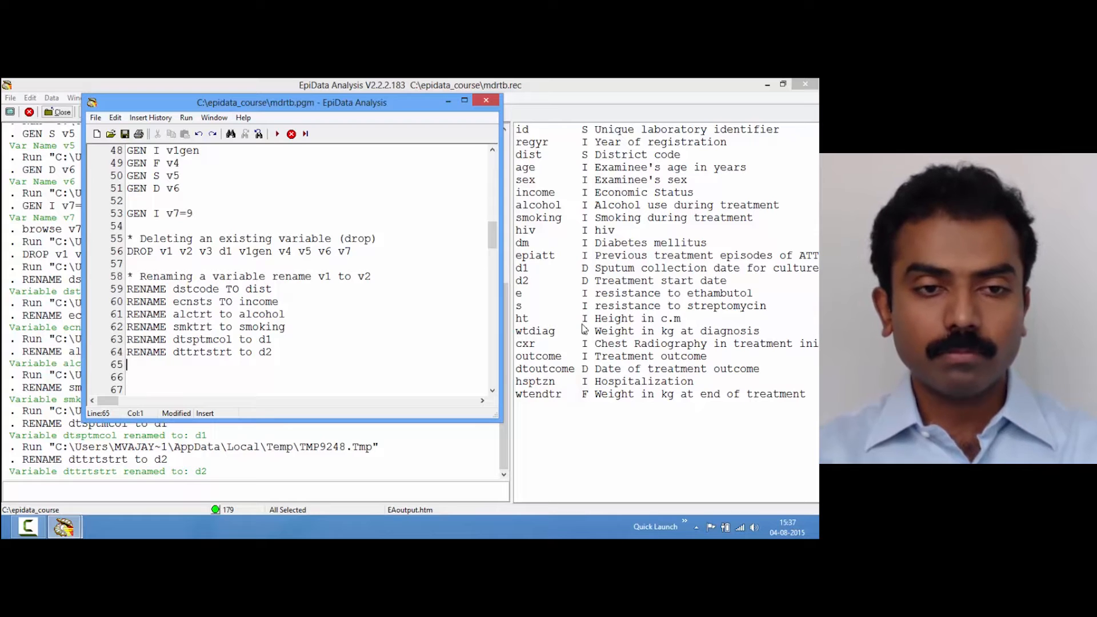
{"action": "type", "text": "RENAME "}
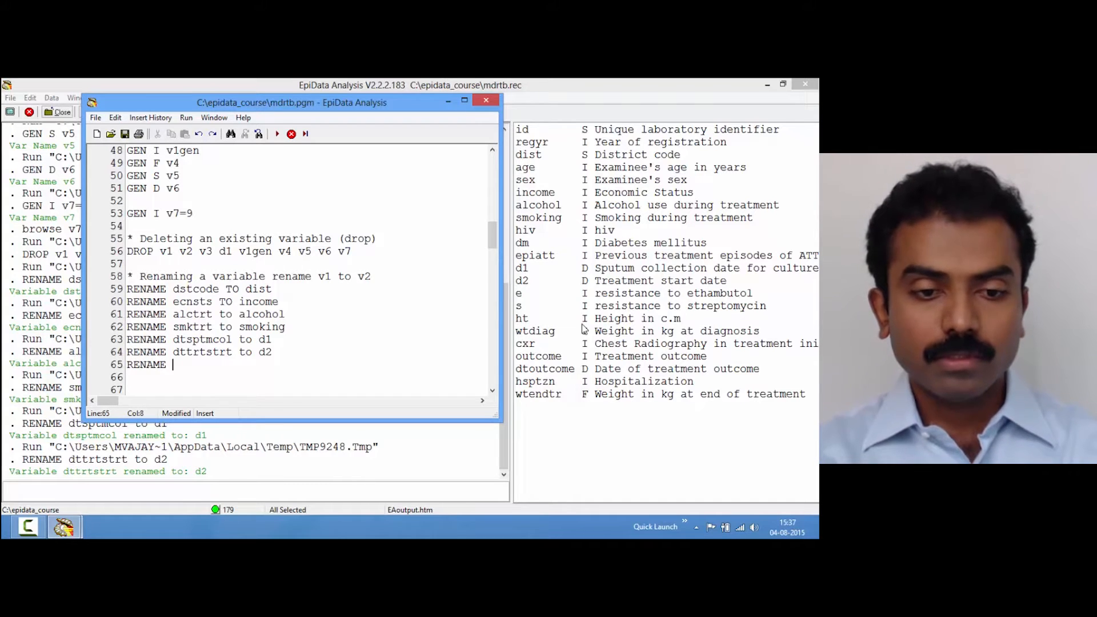
{"action": "type", "text": "dtout"}
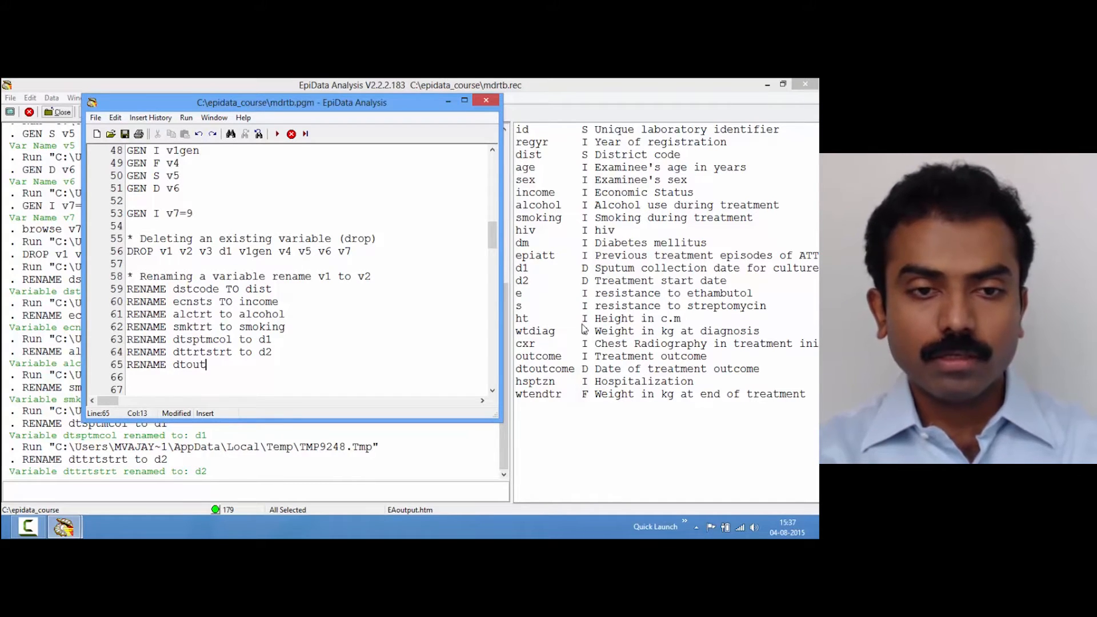
{"action": "type", "text": "come to "}
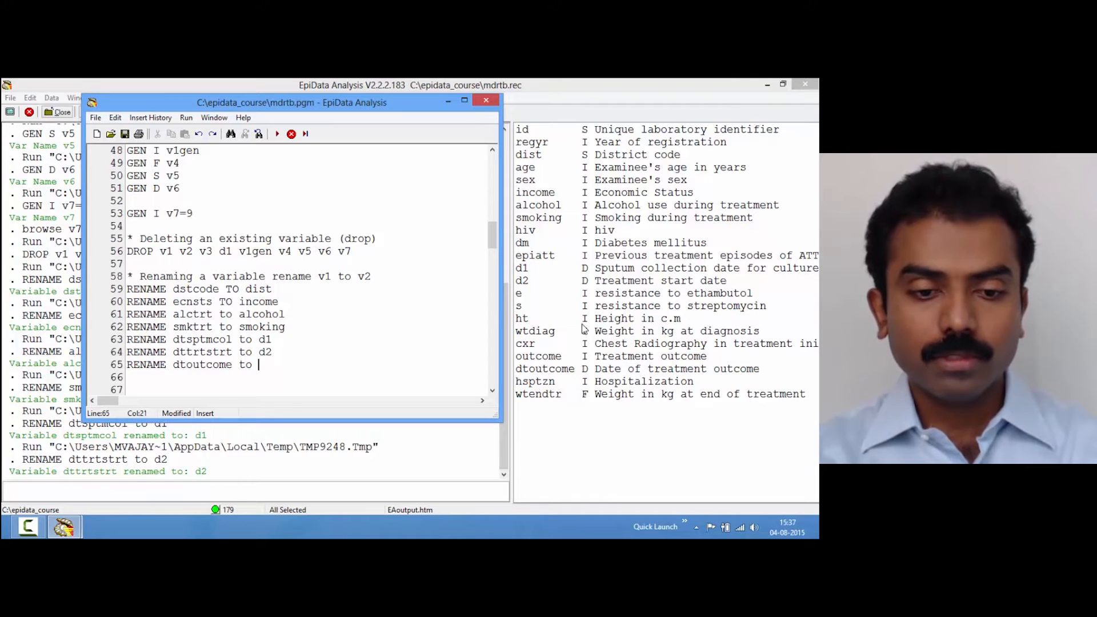
{"action": "type", "text": "d3"}
{"action": "key", "text": "F9"}
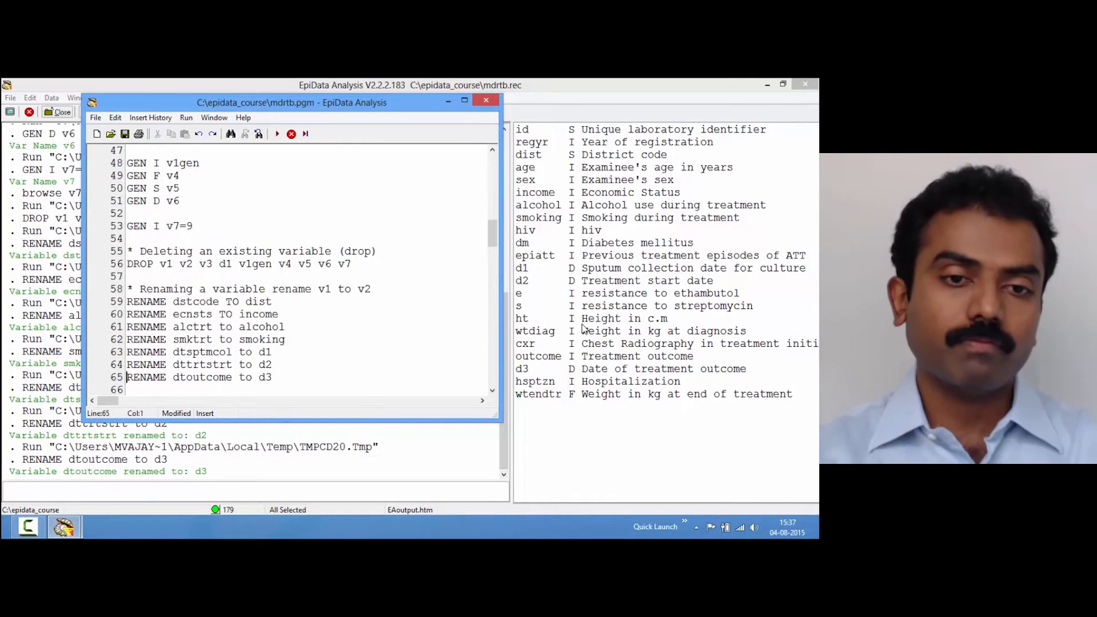
- Remove the surplus blank lines after the RENAME block, leaving one above the comment about changing the variable label
{"action": "key", "text": "Return"}
{"action": "key", "text": "Return"}
{"action": "key", "text": "Up"}
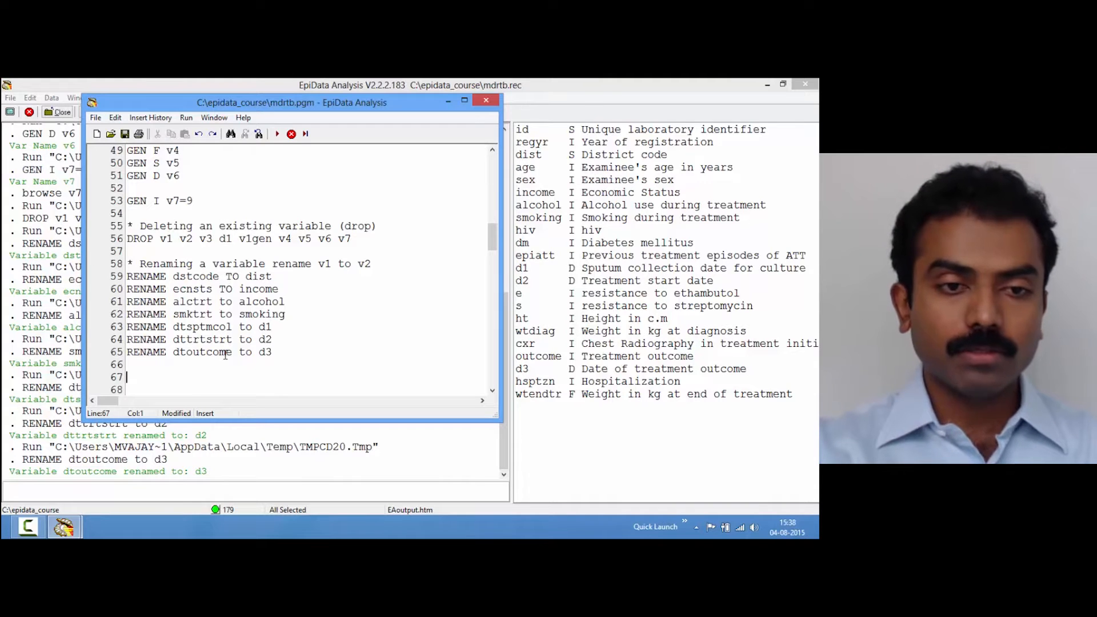
{"action": "key", "text": "Delete"}
{"action": "key", "text": "Delete"}
{"action": "key", "text": "Down"}
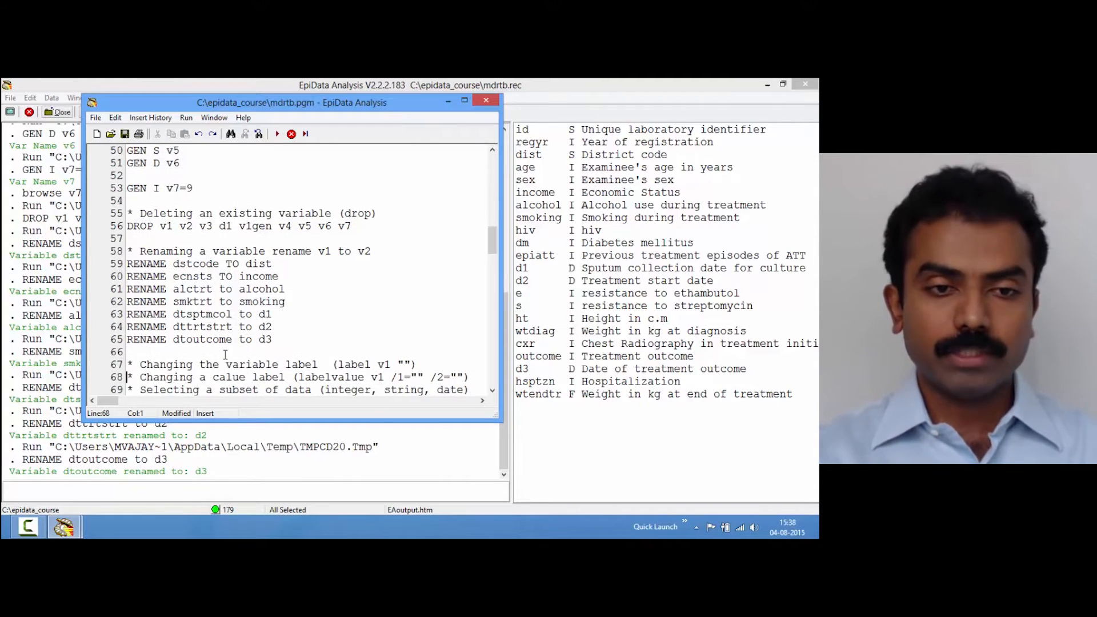
- Insert four blank lines below the variable label comment and place the cursor directly under it
{"action": "key", "text": "Return"}
{"action": "key", "text": "Return"}
{"action": "key", "text": "Return"}
{"action": "key", "text": "Return"}
{"action": "key", "text": "Up"}
{"action": "key", "text": "Up"}
{"action": "key", "text": "Up"}
{"action": "key", "text": "Up"}
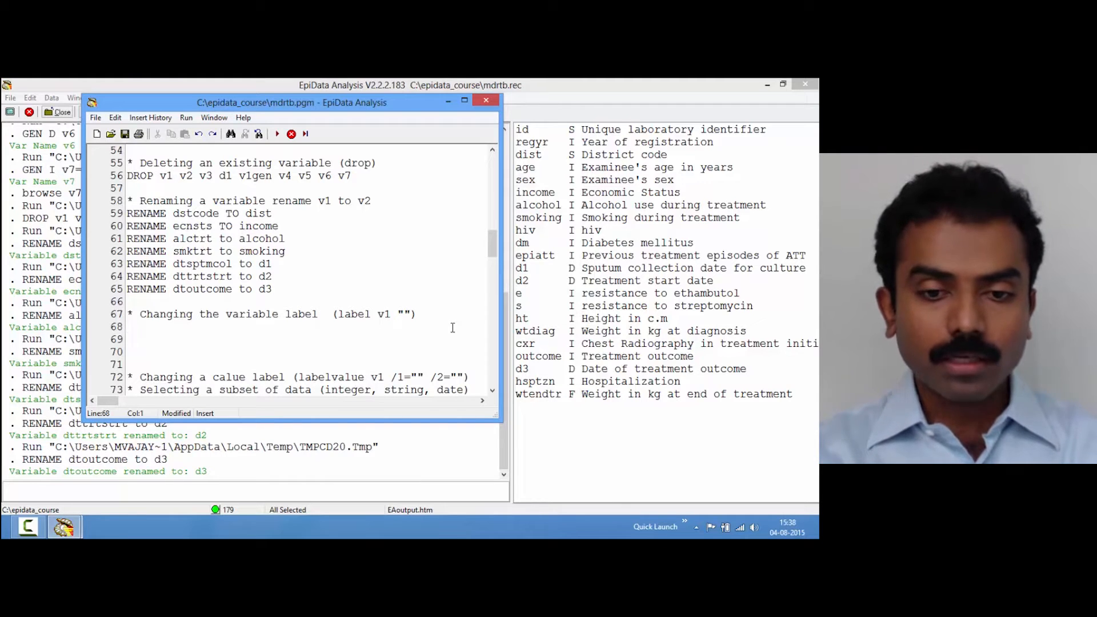
- Add the line LABEL ht "Height in centimetres" under the variable label comment and run it to relabel the height variable
{"action": "type", "text": "LABEL"}
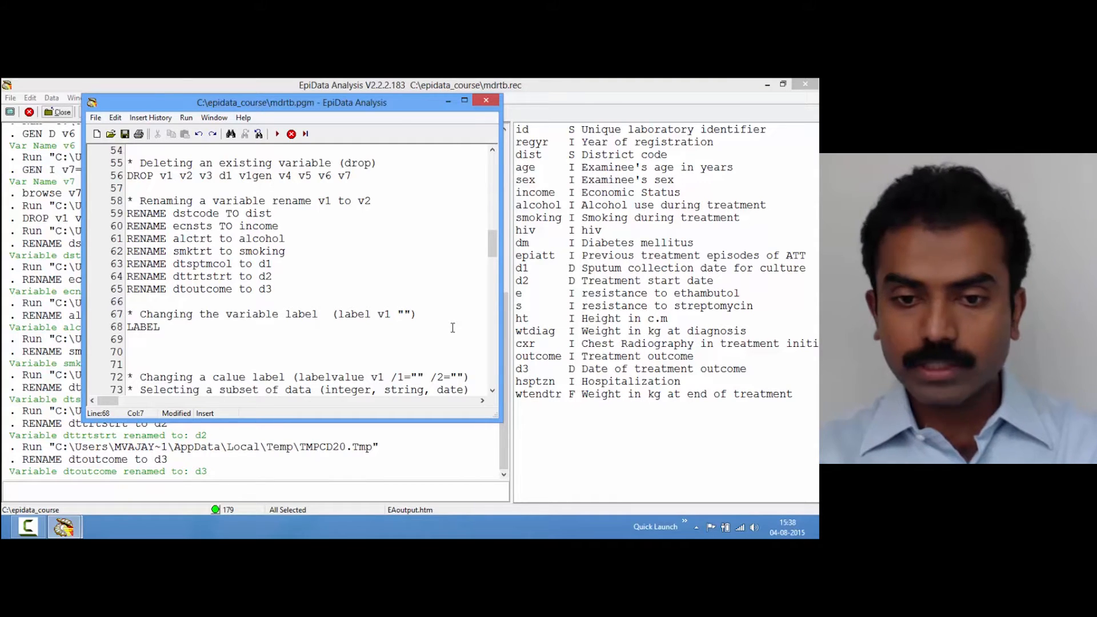
{"action": "type", "text": "HI"}
{"action": "key", "text": "BackSpace"}
{"action": "key", "text": "BackSpace"}
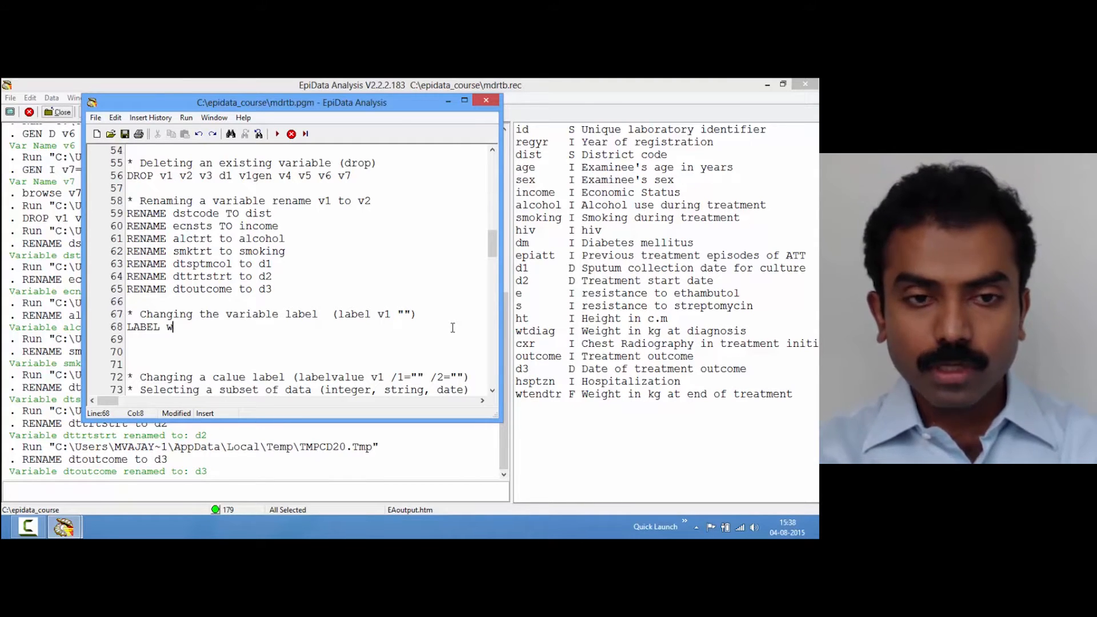
{"action": "type", "text": "ht"}
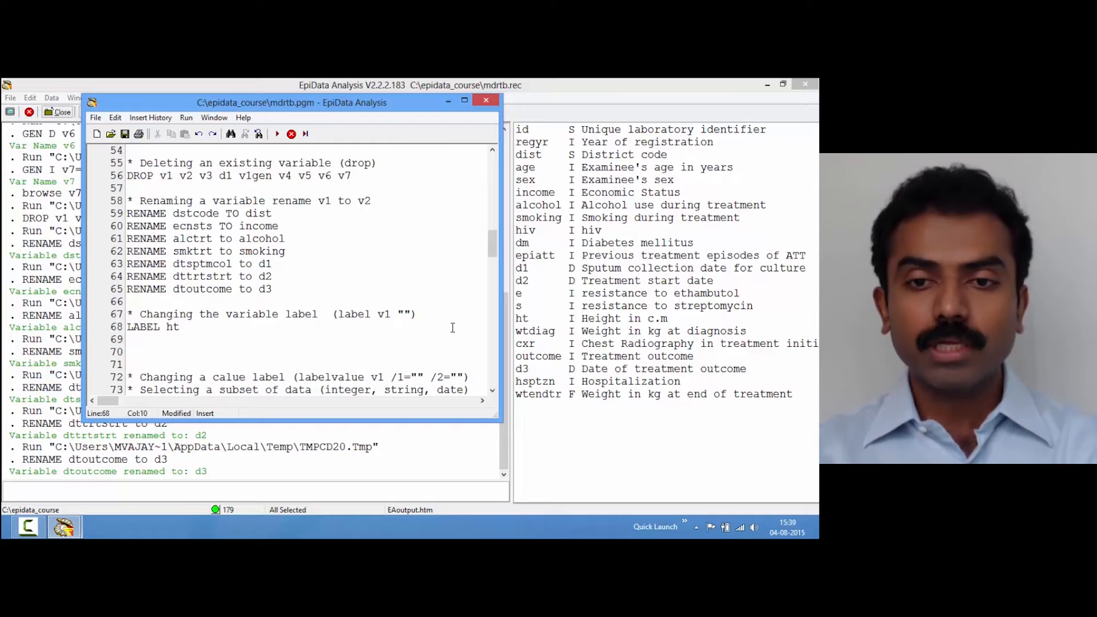
{"action": "type", "text": "\"\""}
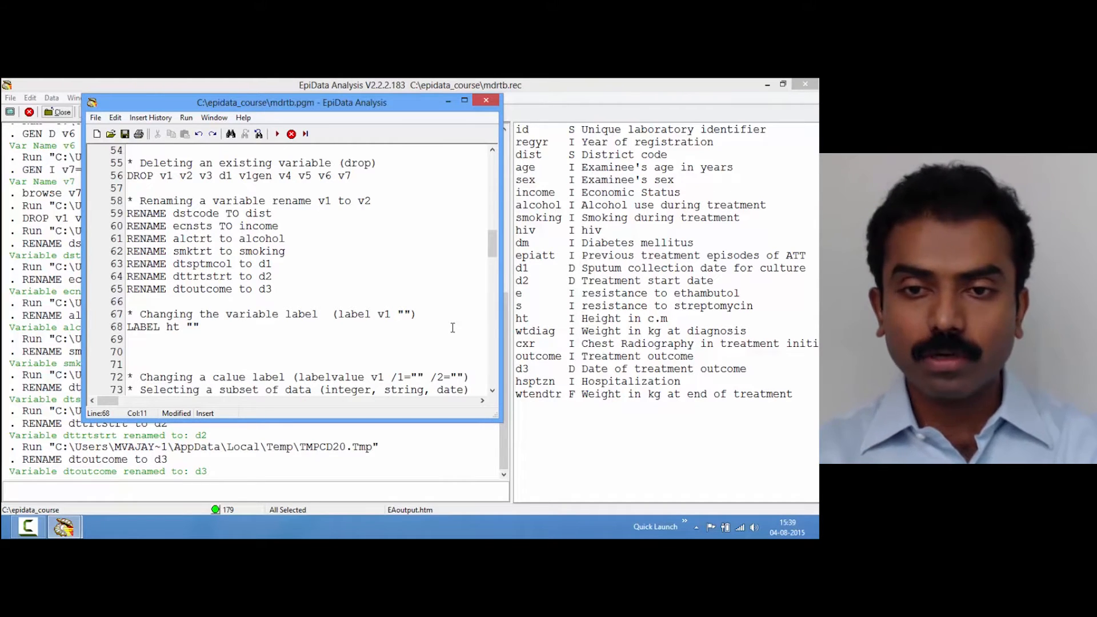
{"action": "type", "text": "Height i"}
{"action": "type", "text": "n "}
{"action": "type", "text": "centime"}
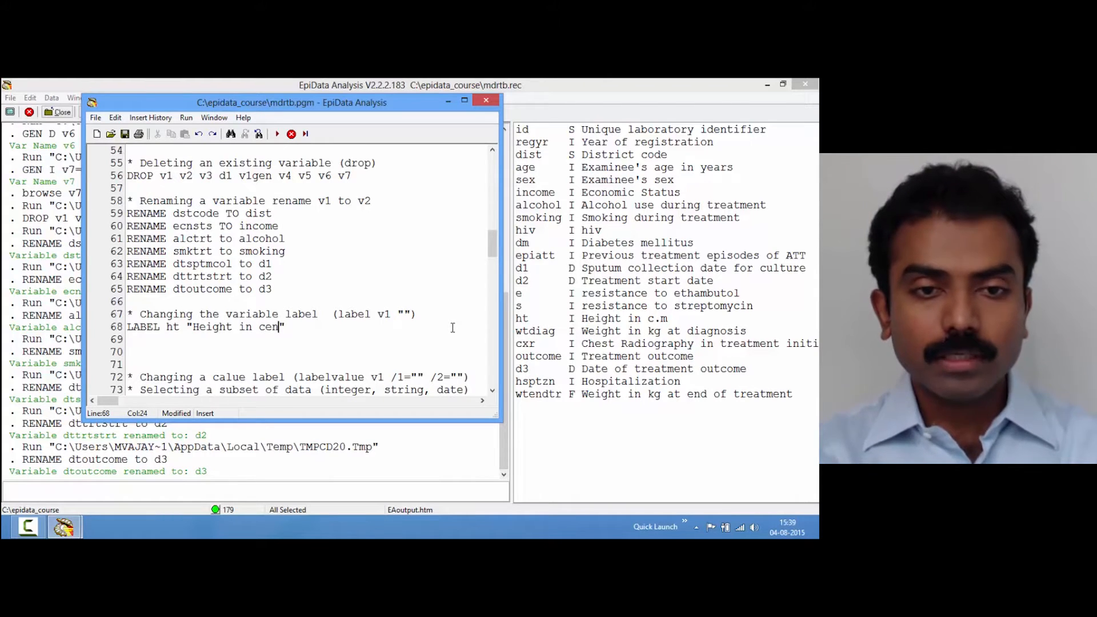
{"action": "type", "text": "tres"}
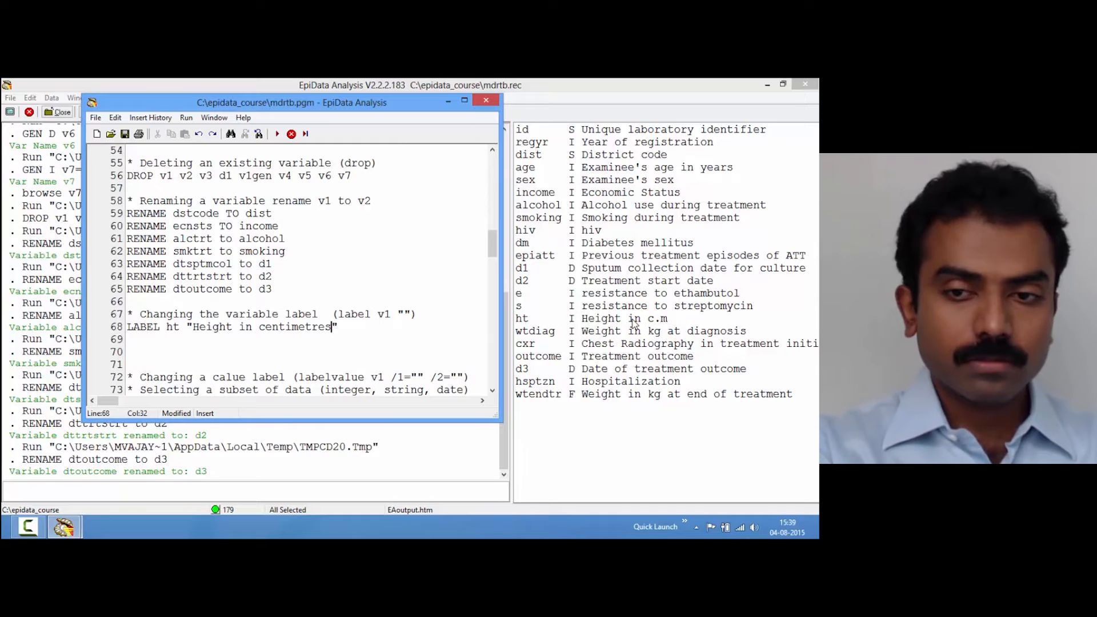
{"action": "key", "text": "F9"}
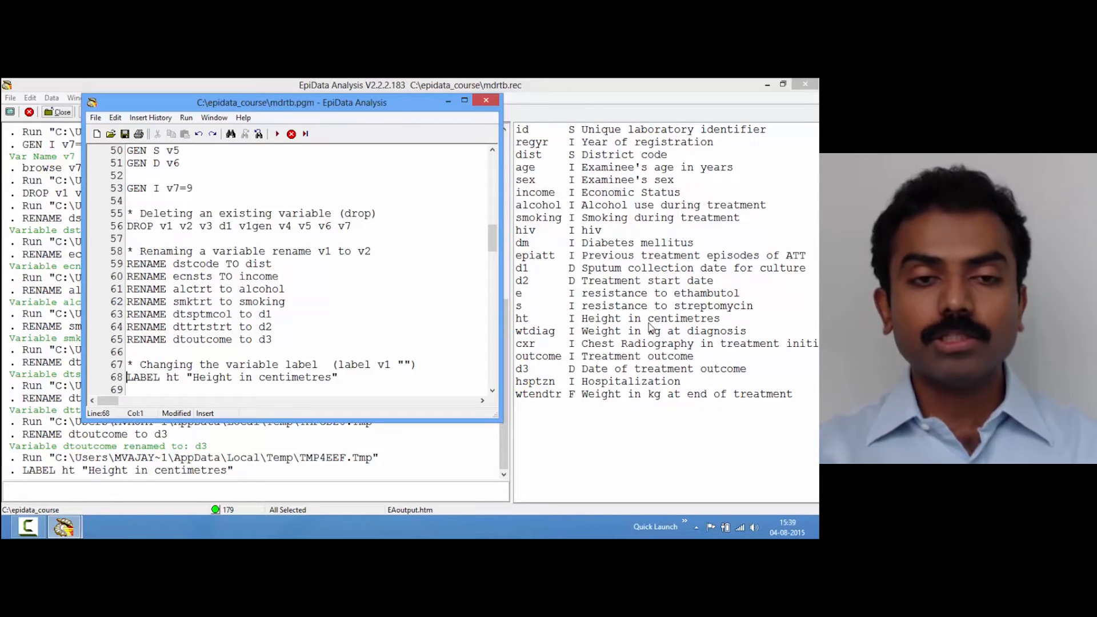
{"action": "left_click", "coordinate": [341, 377]}
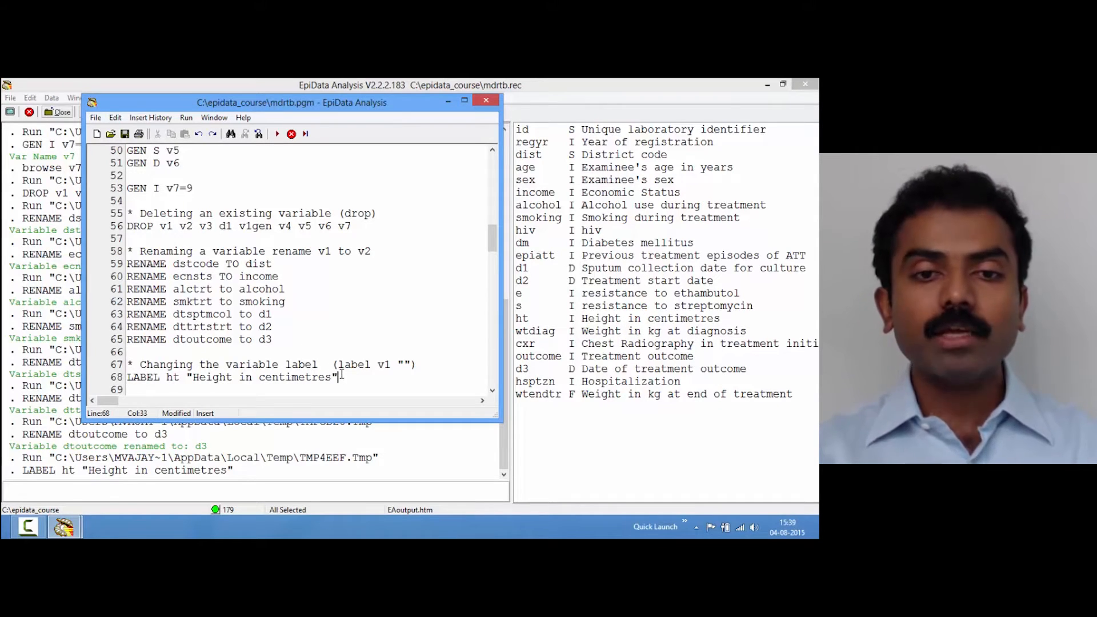
{"action": "left_click_drag", "start_coordinate": [161, 377], "coordinate": [133, 378]}
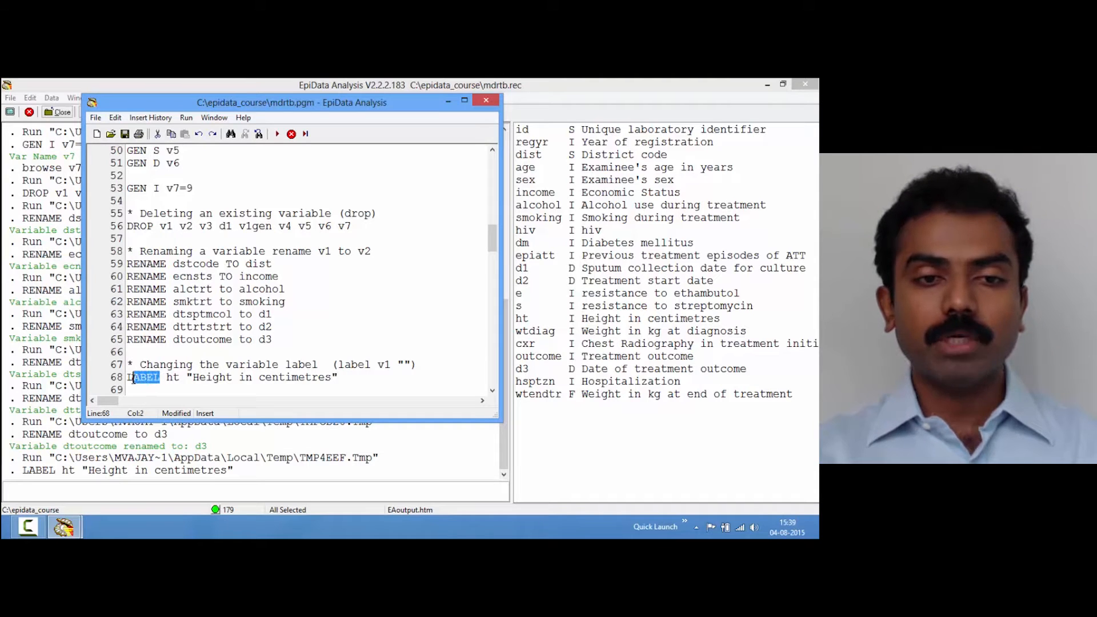
{"action": "left_click", "coordinate": [176, 378]}
{"action": "double_click", "coordinate": [173, 378]}
{"action": "left_click", "coordinate": [344, 379]}
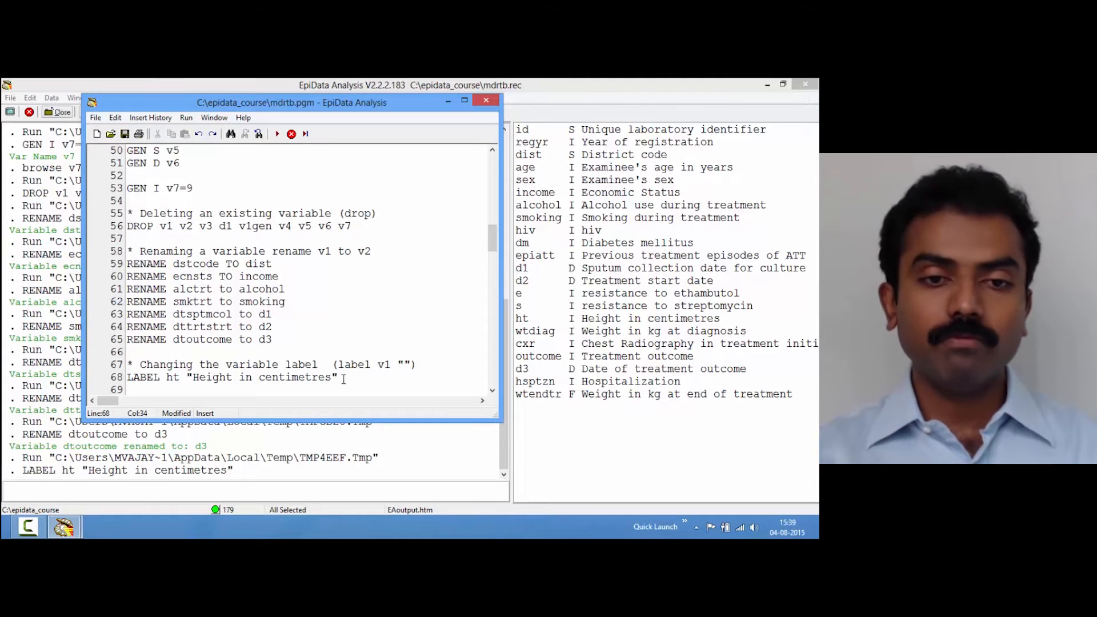
- Remove one blank line above the labelvalue comment, insert four blank lines below it and place the cursor directly under it
{"action": "key", "text": "Down"}
{"action": "key", "text": "Down"}
{"action": "key", "text": "Down"}
{"action": "key", "text": "Down"}
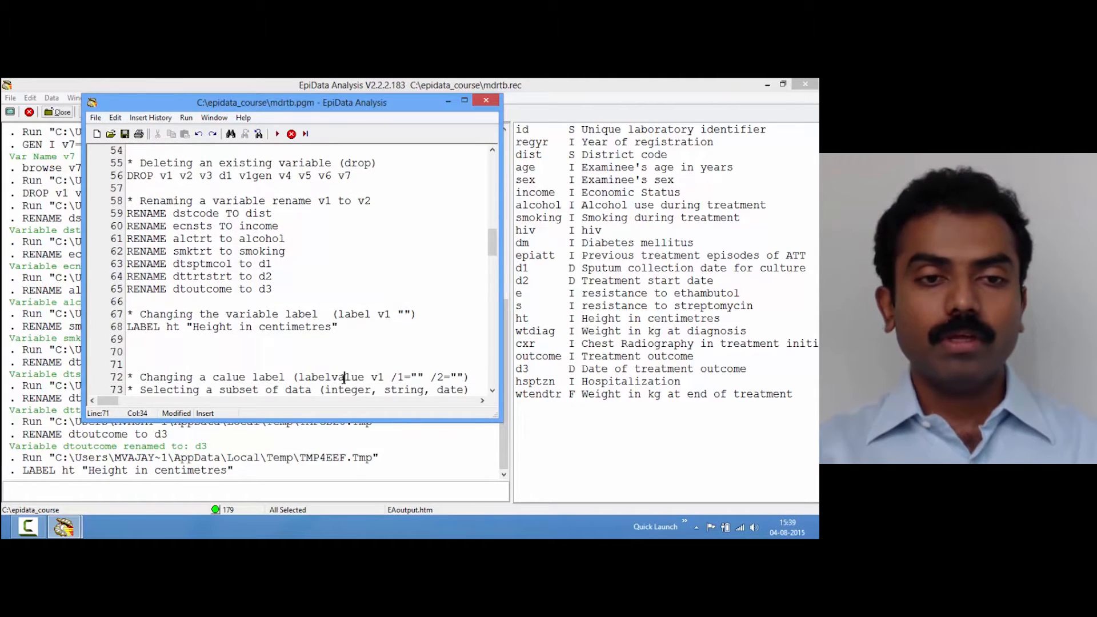
{"action": "left_click", "coordinate": [128, 362]}
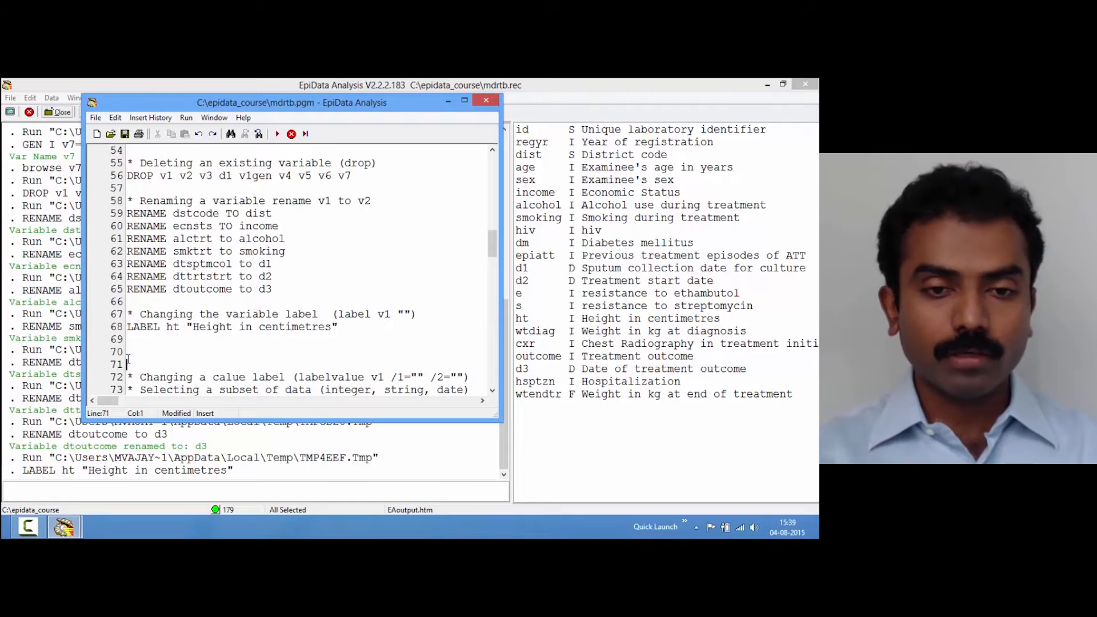
{"action": "key", "text": "Delete"}
{"action": "key", "text": "Return"}
{"action": "key", "text": "Return"}
{"action": "key", "text": "Return"}
{"action": "key", "text": "Return"}
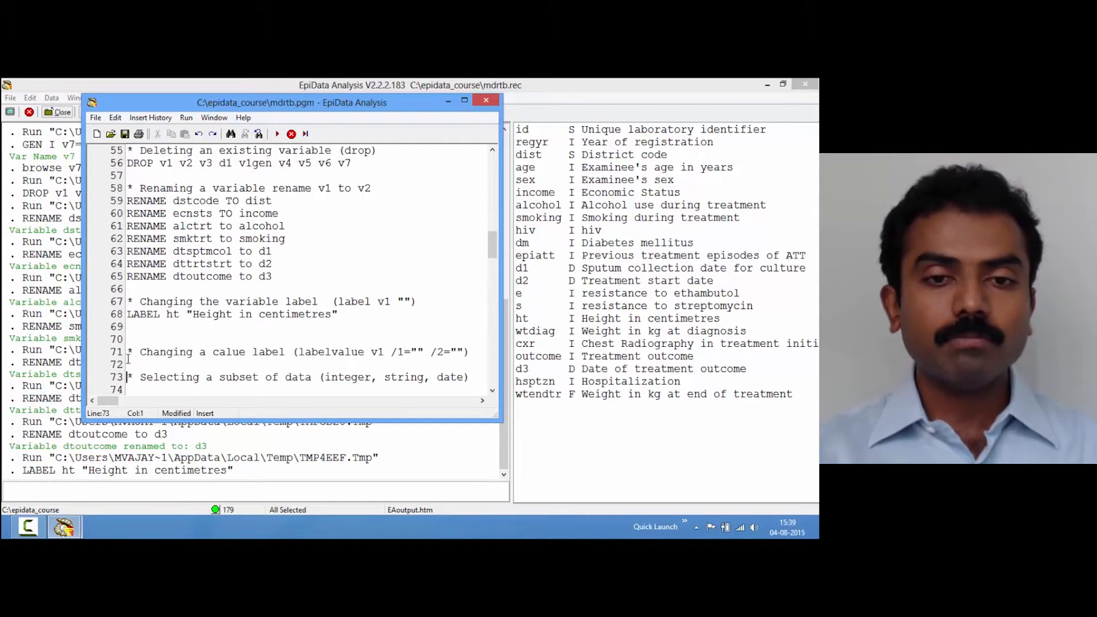
{"action": "key", "text": "Up"}
{"action": "key", "text": "Up"}
{"action": "key", "text": "Up"}
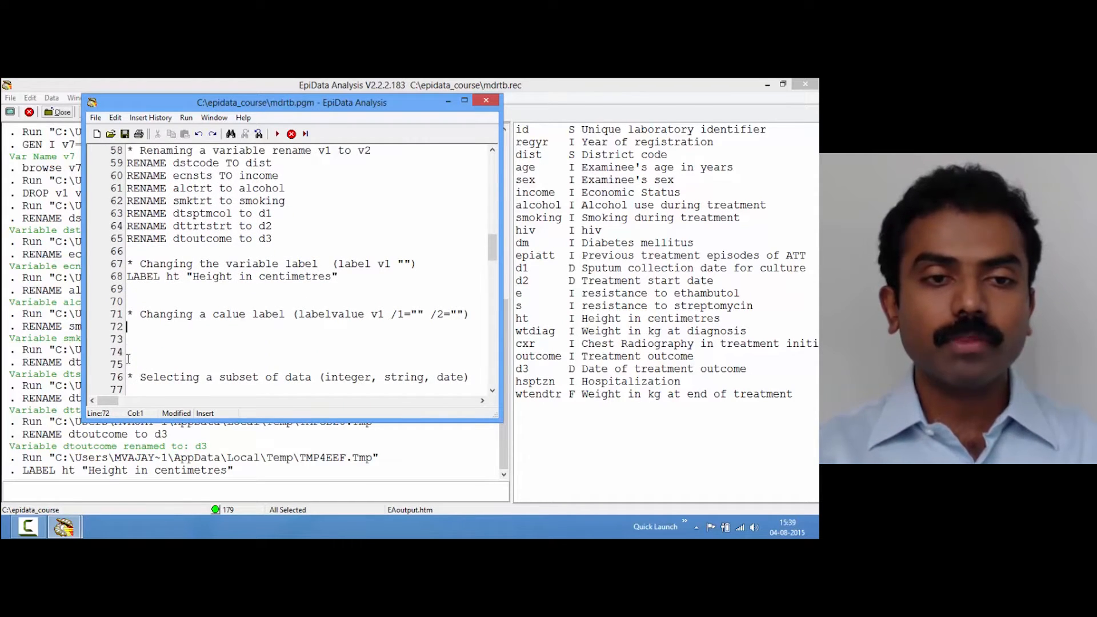
- Correct the misspelled word "calue" to "value" in the labelvalue comment on line 71
{"action": "left_click", "coordinate": [221, 315]}
{"action": "key", "text": "BackSpace"}
{"action": "type", "text": "v"}
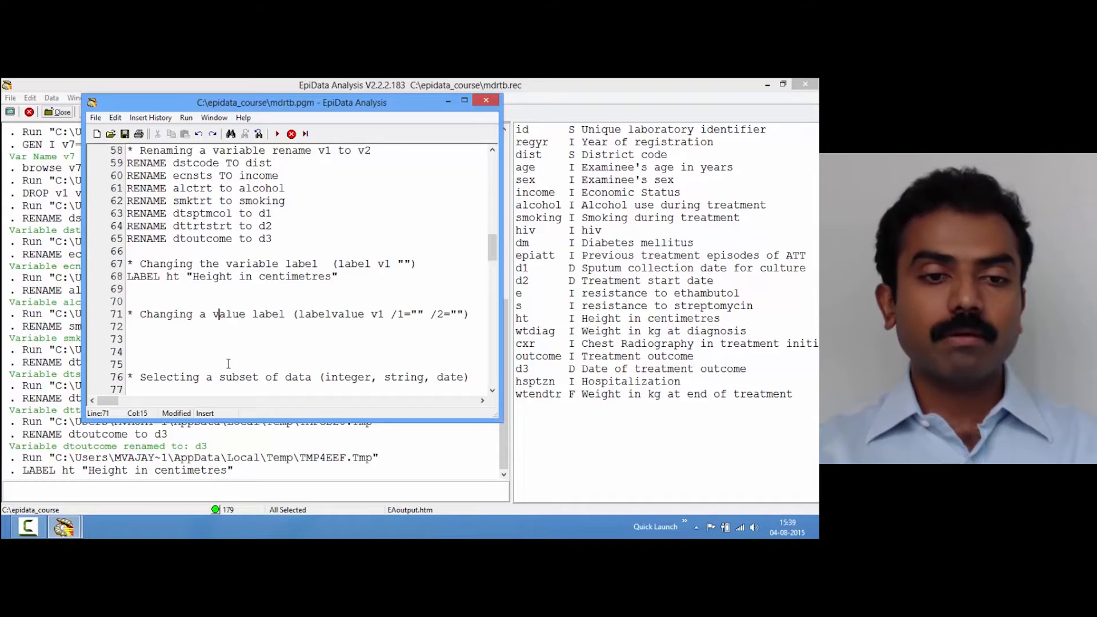
- Clear the results output in the main window with the cls command
{"action": "left_click", "coordinate": [97, 490]}
{"action": "type", "text": "cls"}
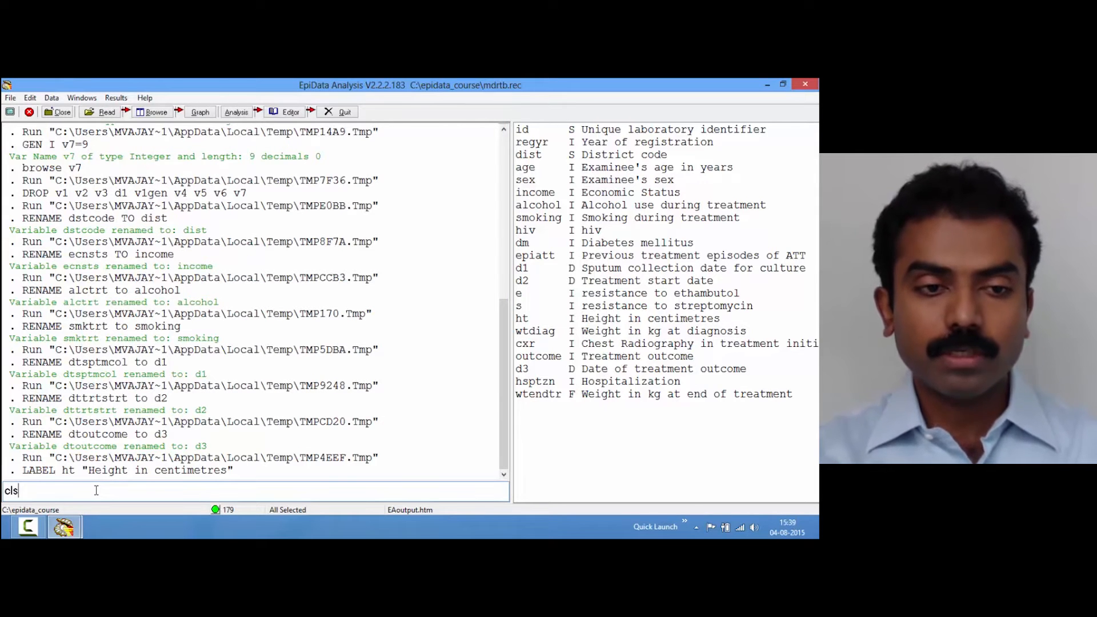
{"action": "key", "text": "Return"}
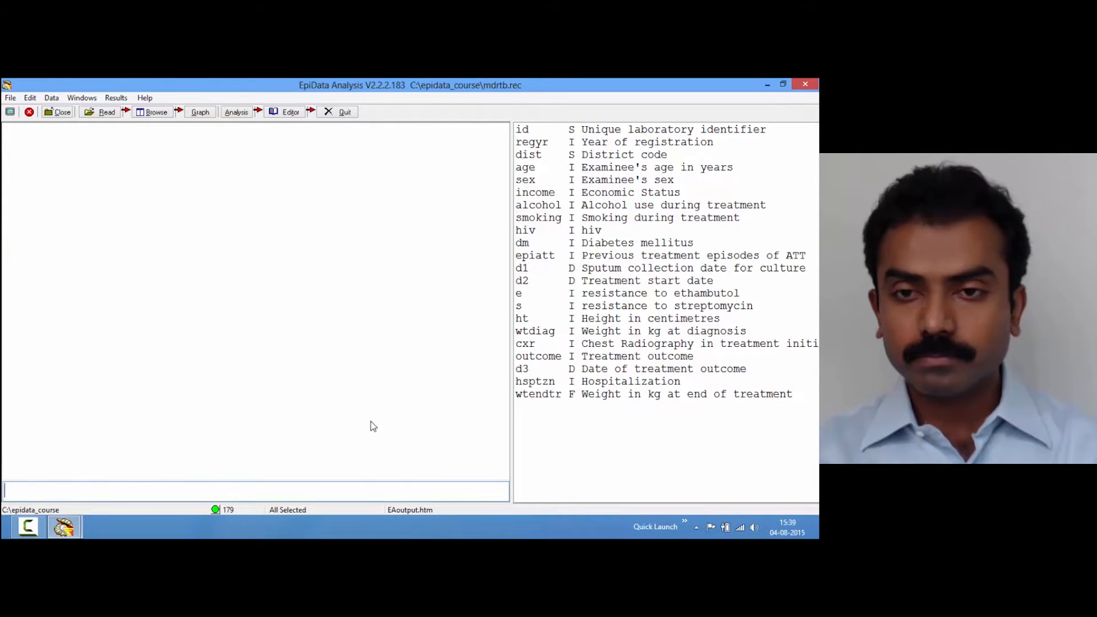
- View the value labels of the income variable, then close the information box
{"action": "double_click", "coordinate": [551, 198]}
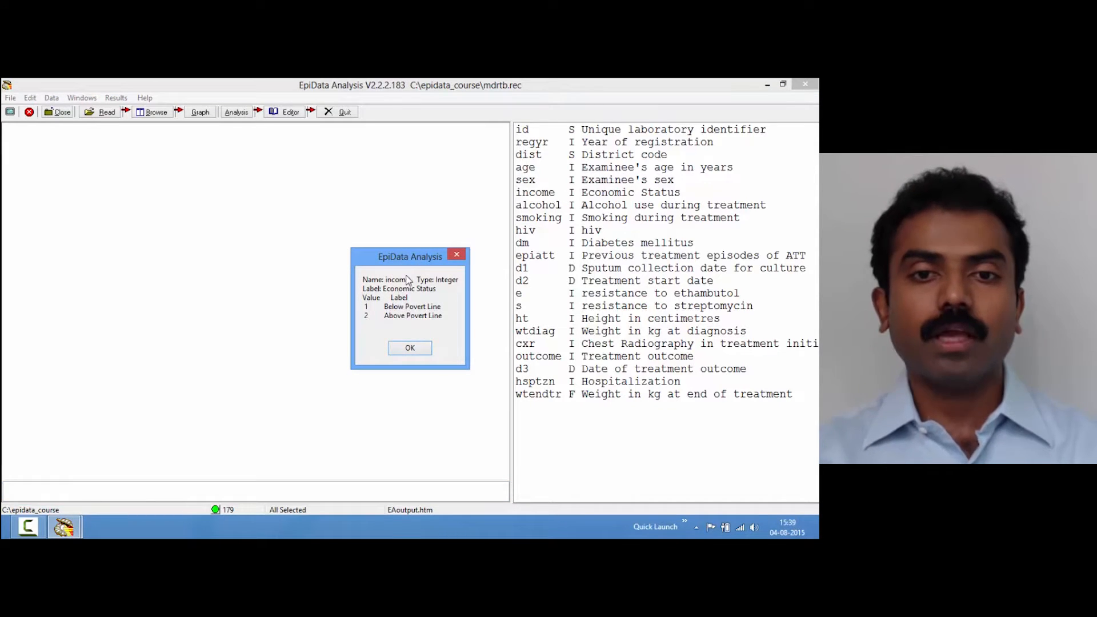
{"action": "left_click_drag", "start_coordinate": [414, 260], "coordinate": [391, 217]}
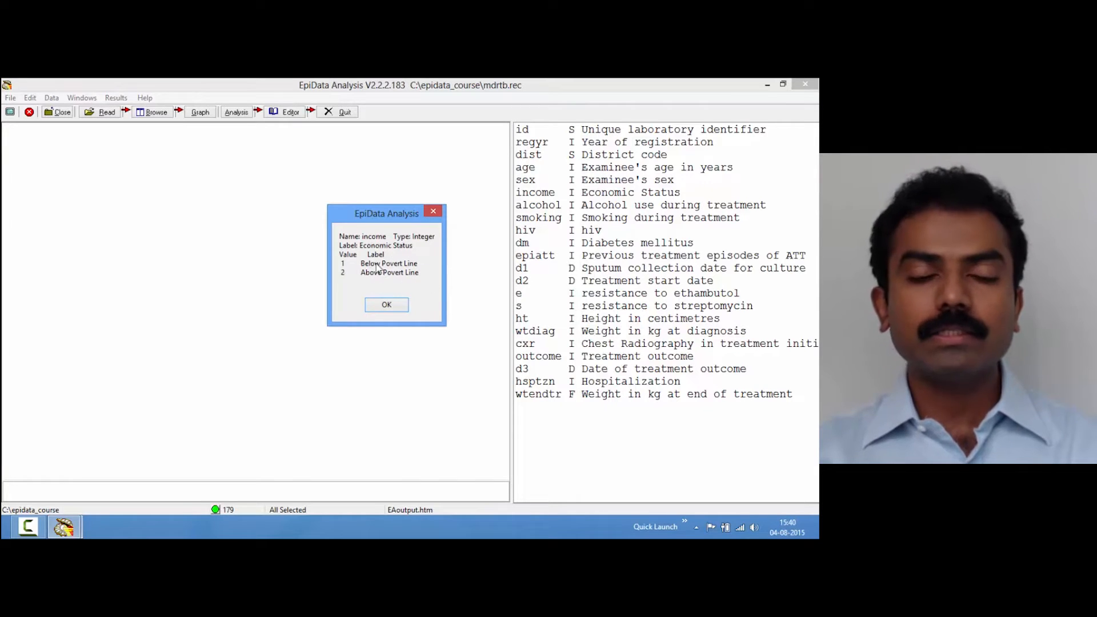
{"action": "left_click", "coordinate": [387, 305]}
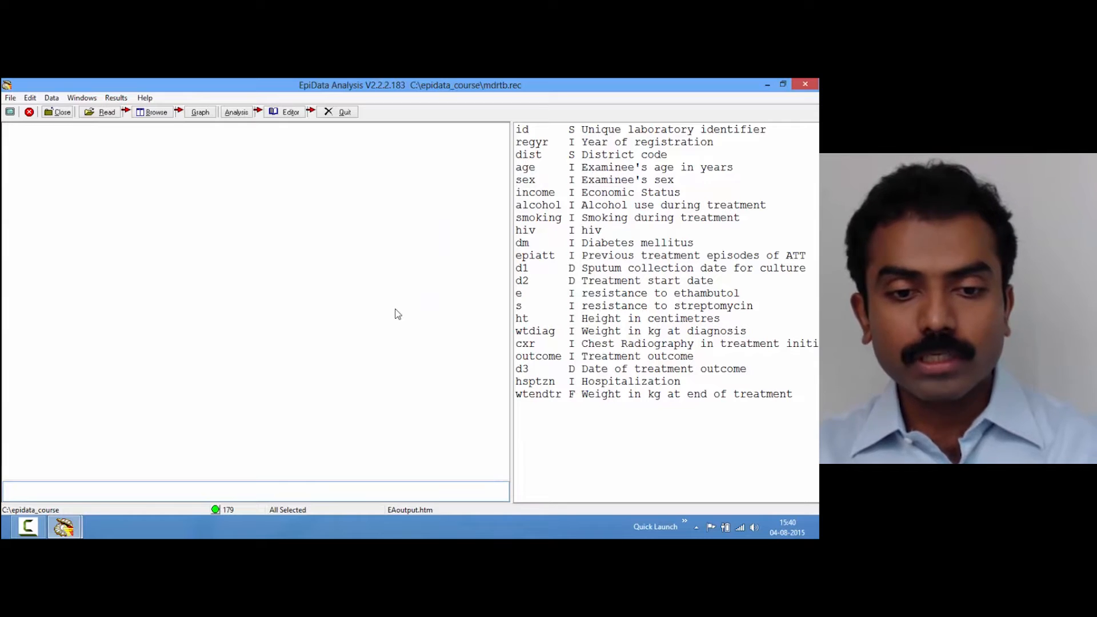
- Run freq income /vl to tabulate the income variable with its values and labels
{"action": "type", "text": "fr"}
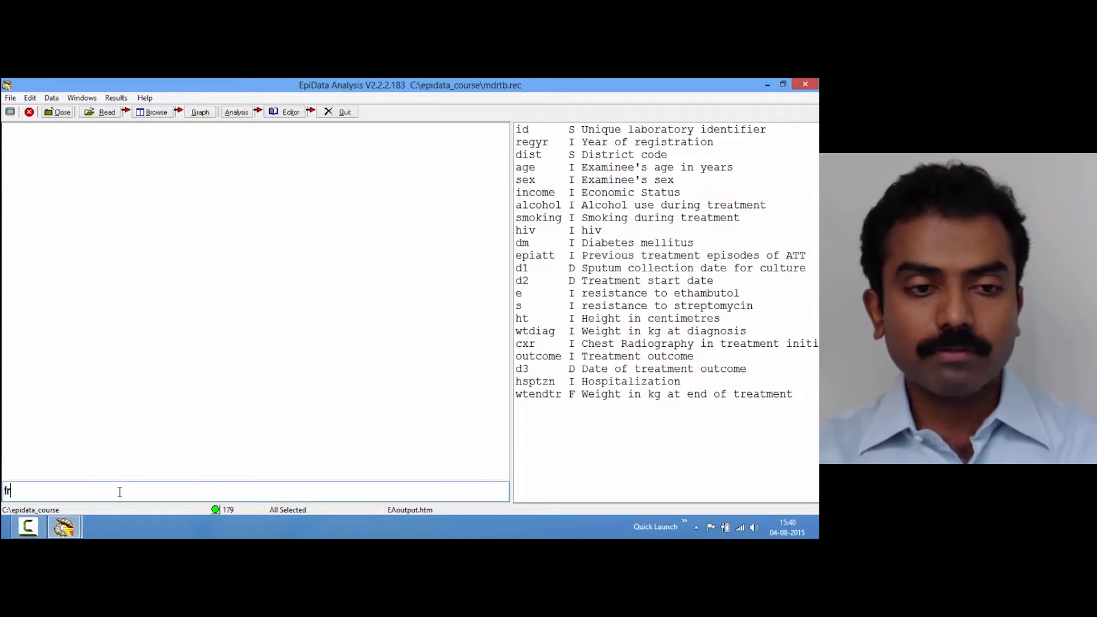
{"action": "type", "text": "eq "}
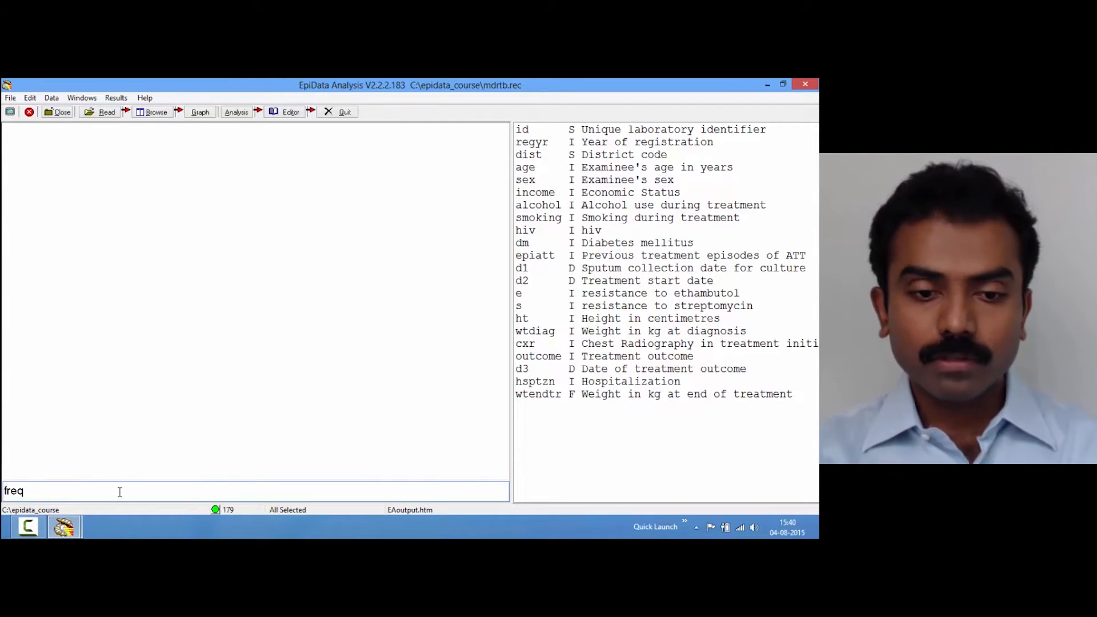
{"action": "type", "text": "income /v"}
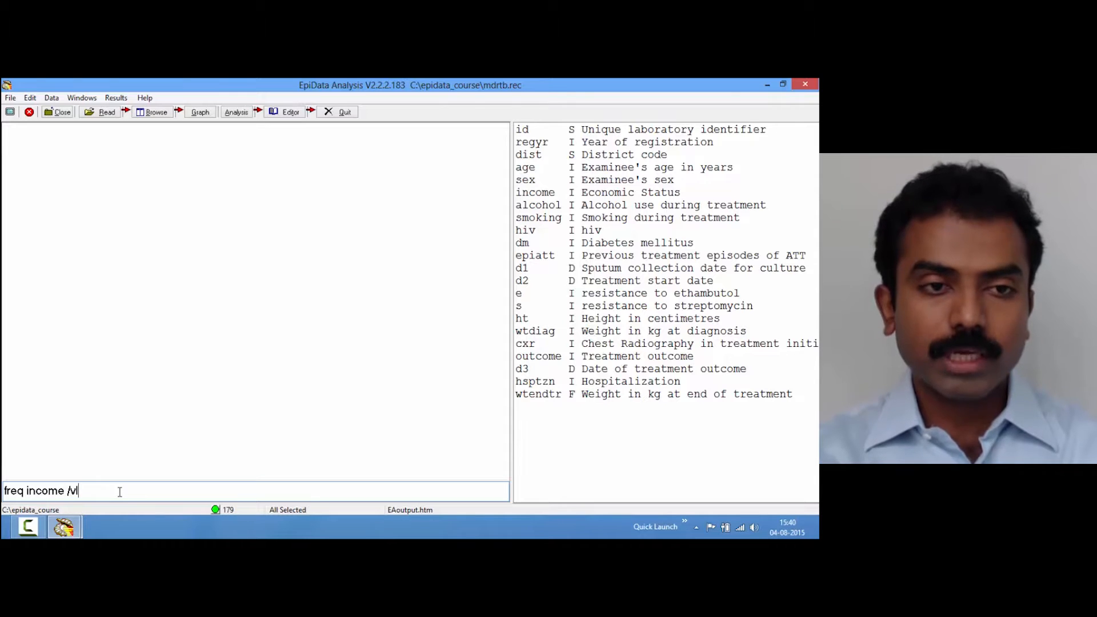
{"action": "key", "text": "Return"}
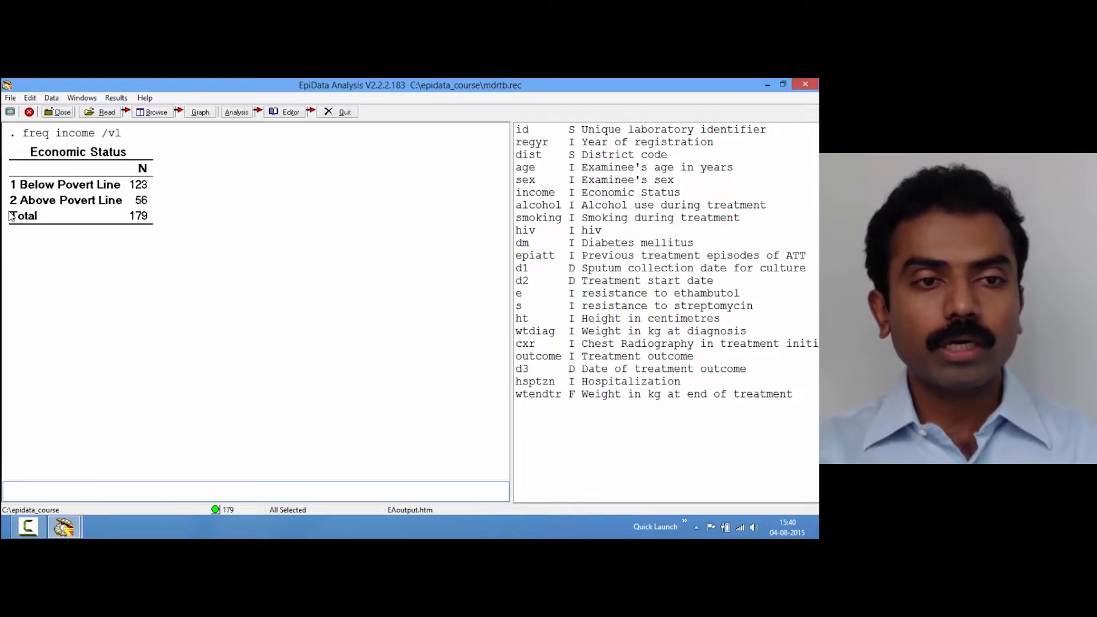
- In mdrtb.pgm, add the line LABELVALUE income /1="Below Poverty Line (<1 USD/day)" under the value label comment
{"action": "key", "text": "alt+Tab"}
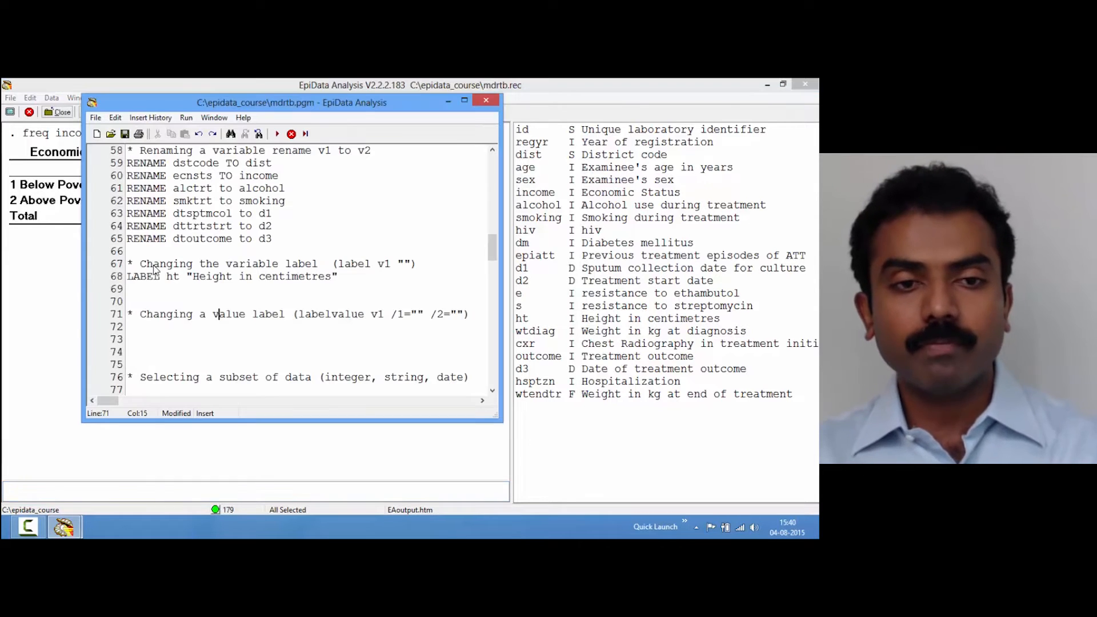
{"action": "key", "text": "Down"}
{"action": "key", "text": "Home"}
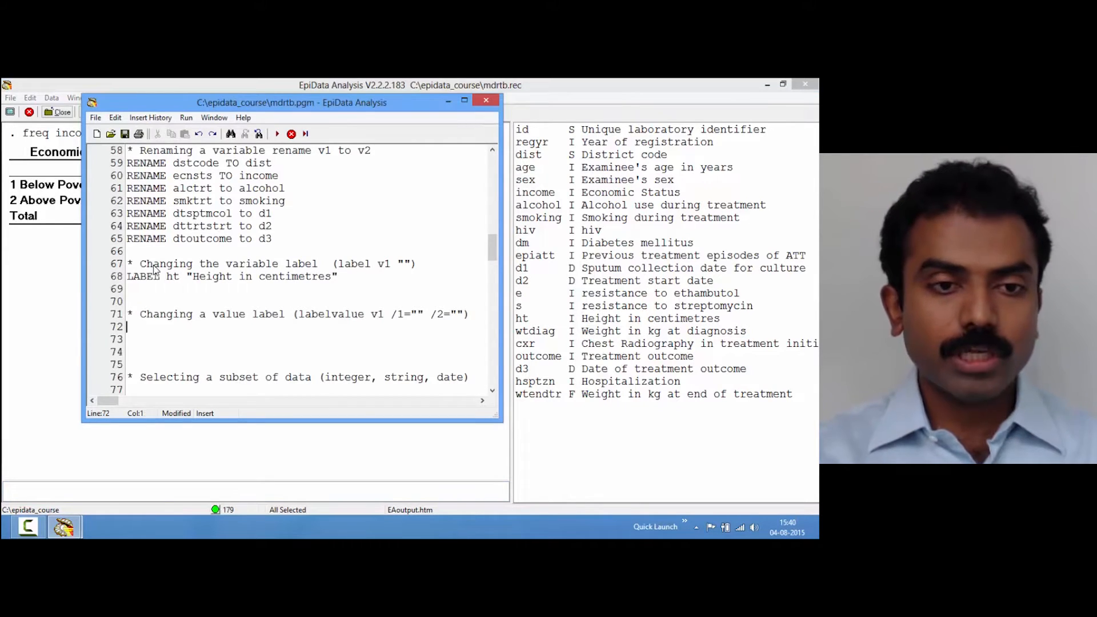
{"action": "left_click_drag", "start_coordinate": [378, 104], "coordinate": [483, 125]}
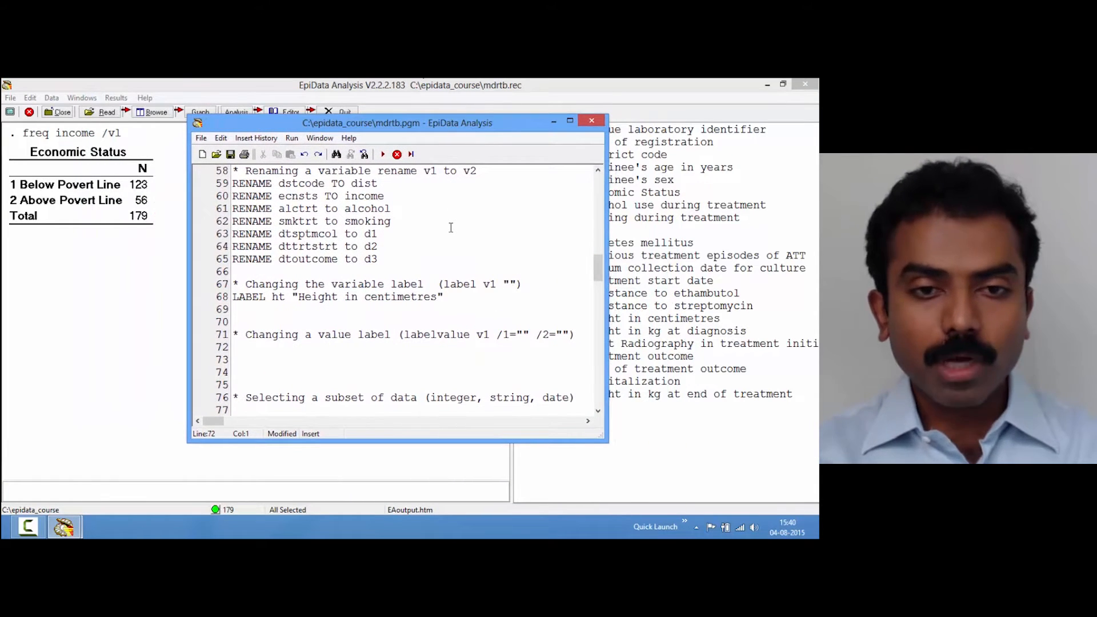
{"action": "type", "text": "LABEL"}
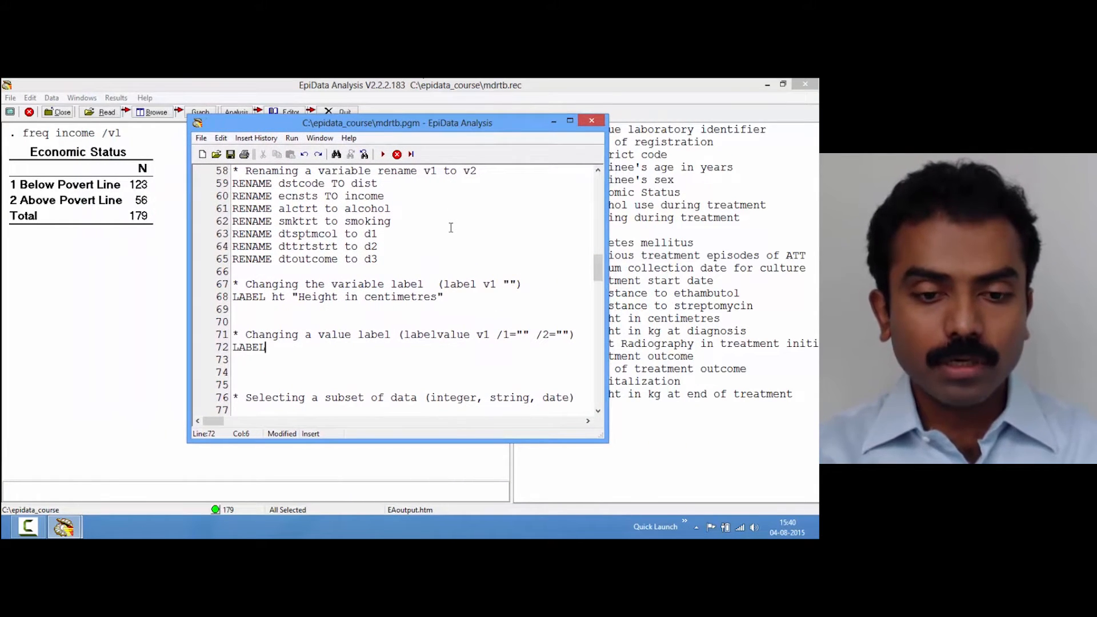
{"action": "type", "text": "VALUE"}
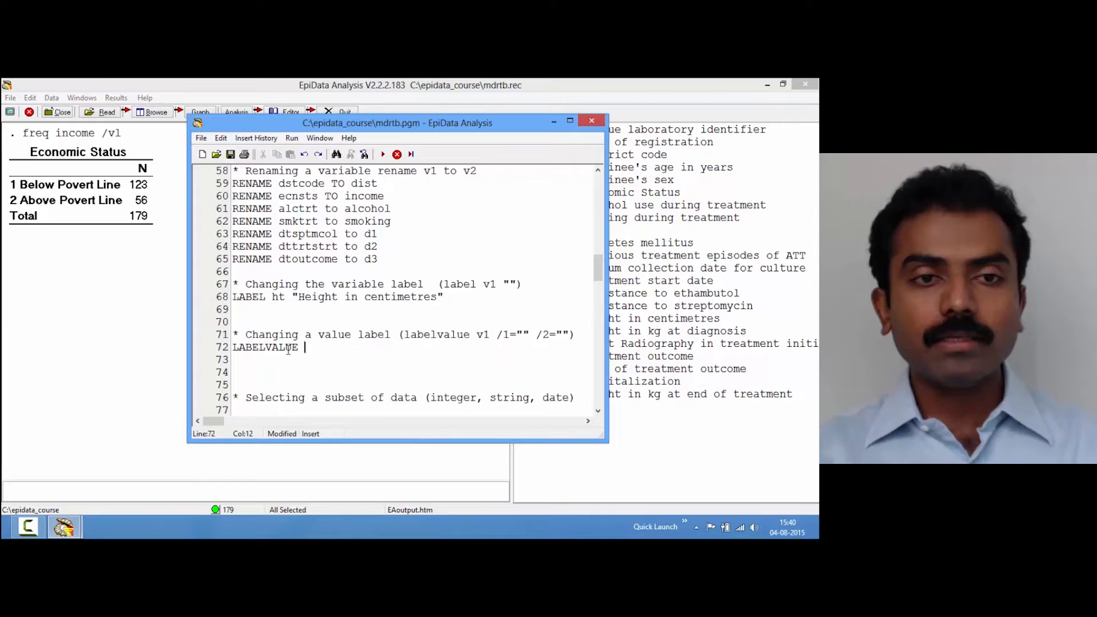
{"action": "type", "text": "income"}
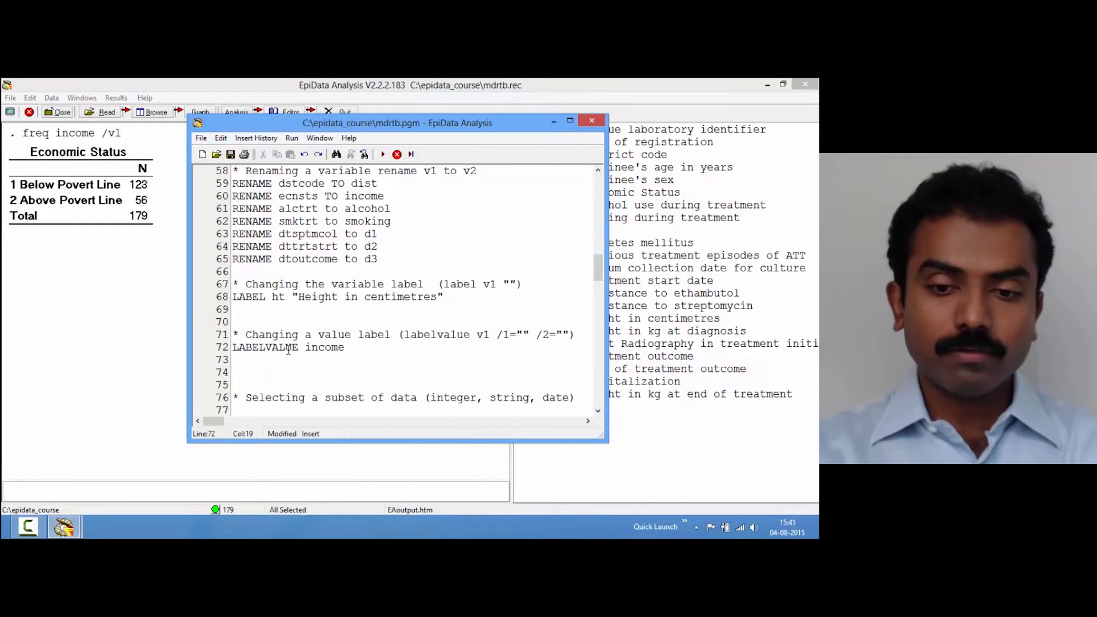
{"action": "type", "text": "/1"}
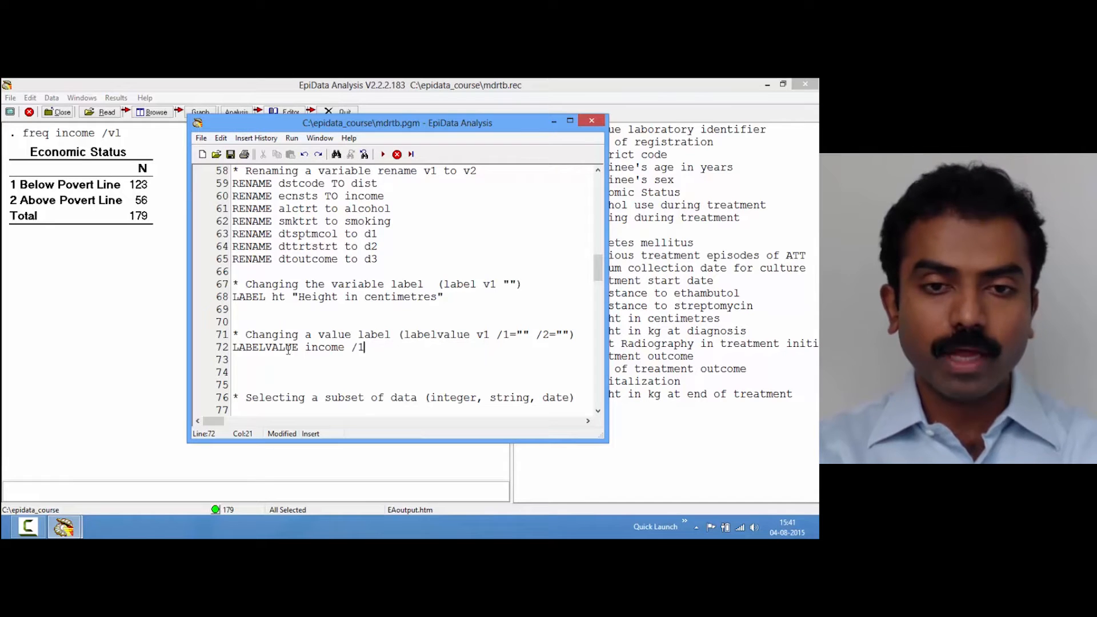
{"action": "type", "text": "=\"Be\"\"Below P"}
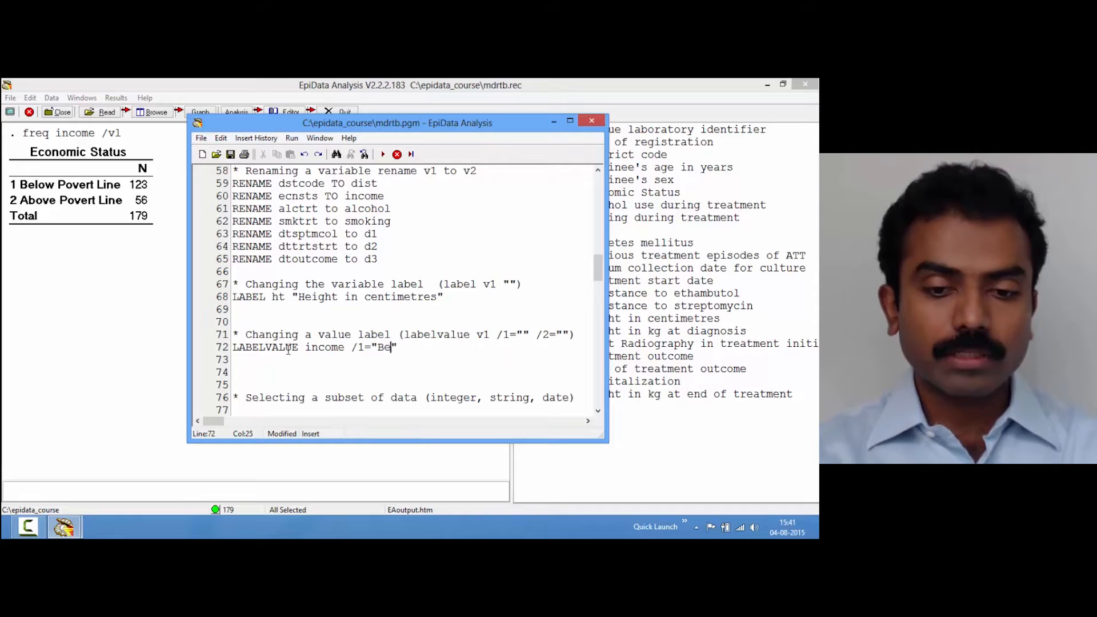
{"action": "type", "text": "overty L"}
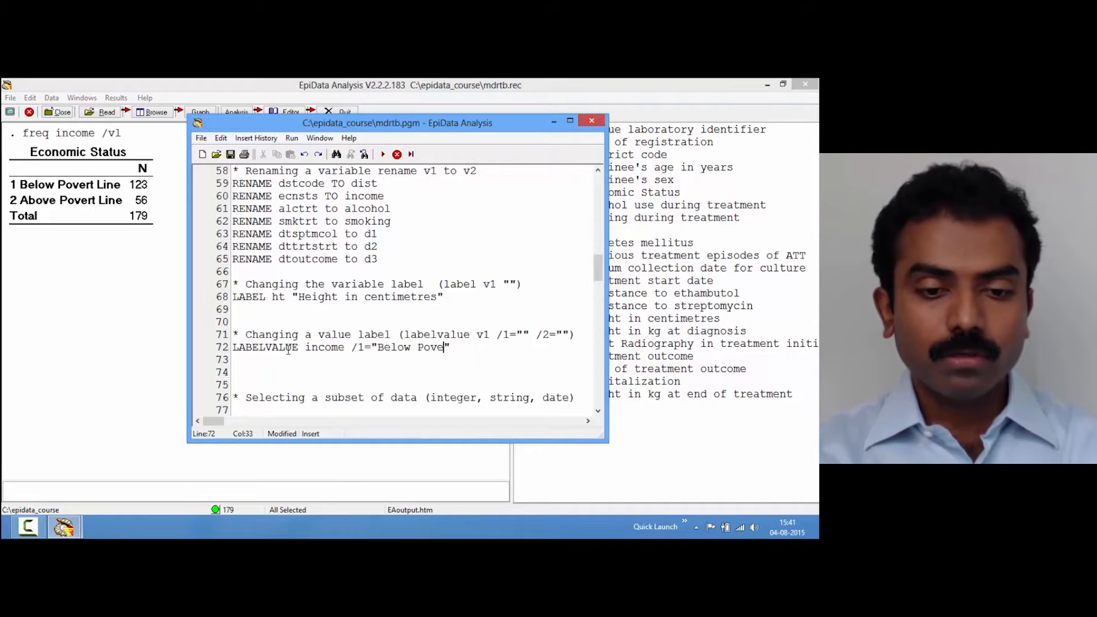
{"action": "type", "text": "ine"}
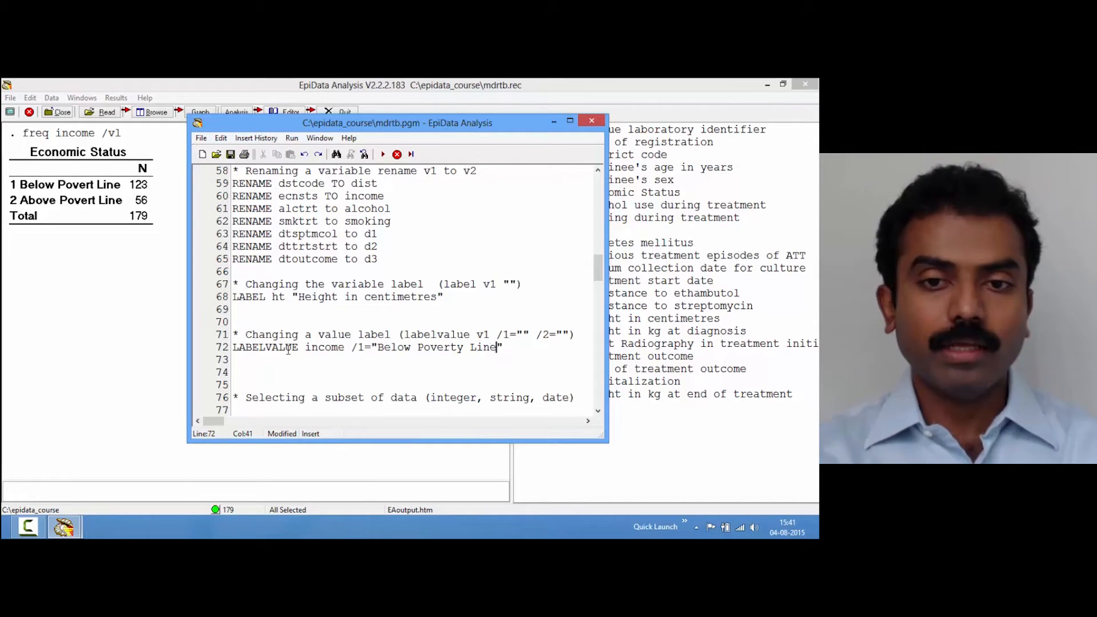
{"action": "type", "text": " ("}
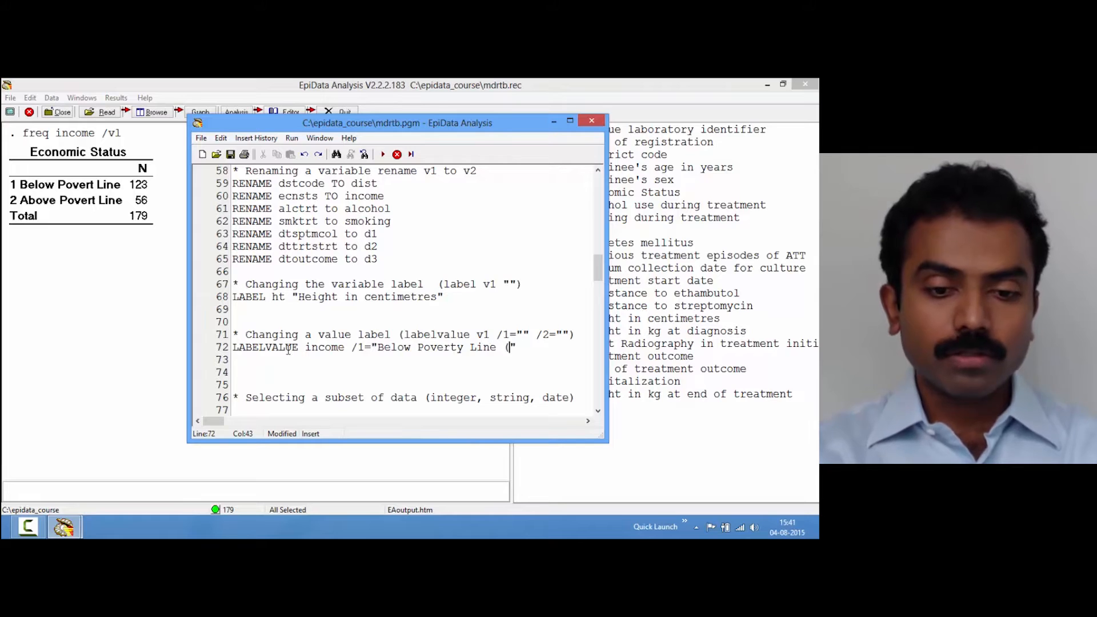
{"action": "type", "text": "<"}
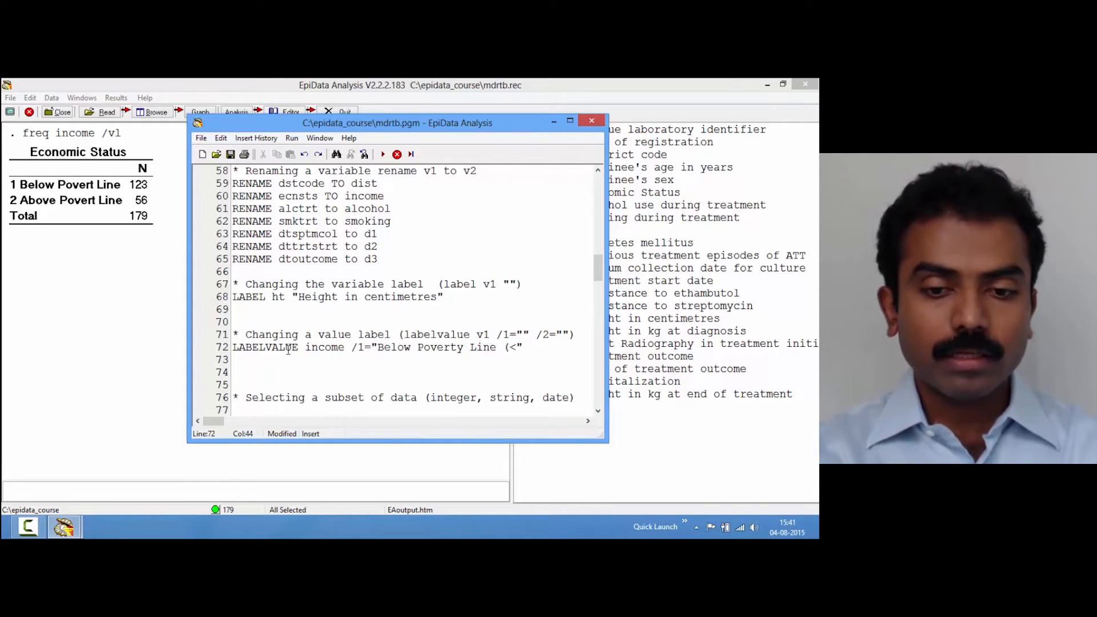
{"action": "type", "text": "1 USD"}
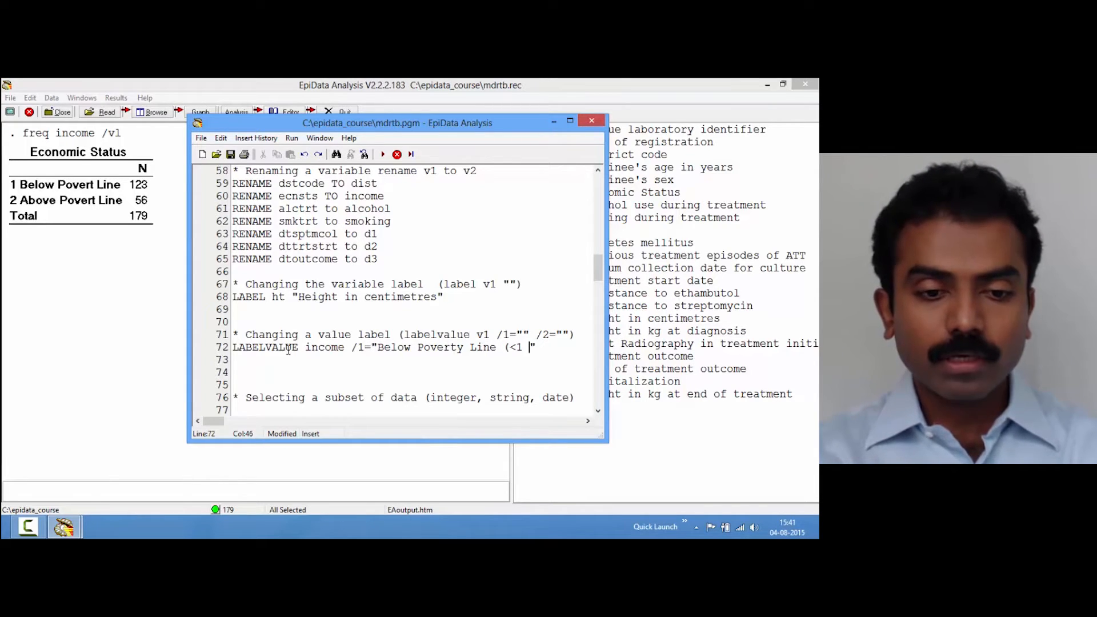
{"action": "type", "text": "/day)"}
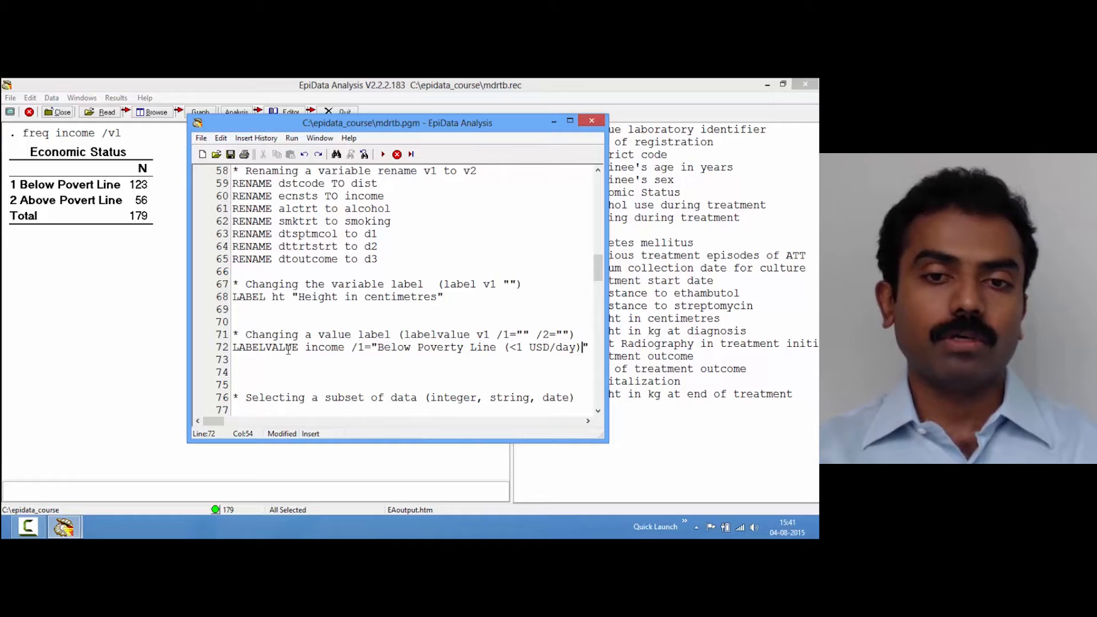
- Duplicate the LABELVALUE income line onto the line directly below it
{"action": "key", "text": "Return"}
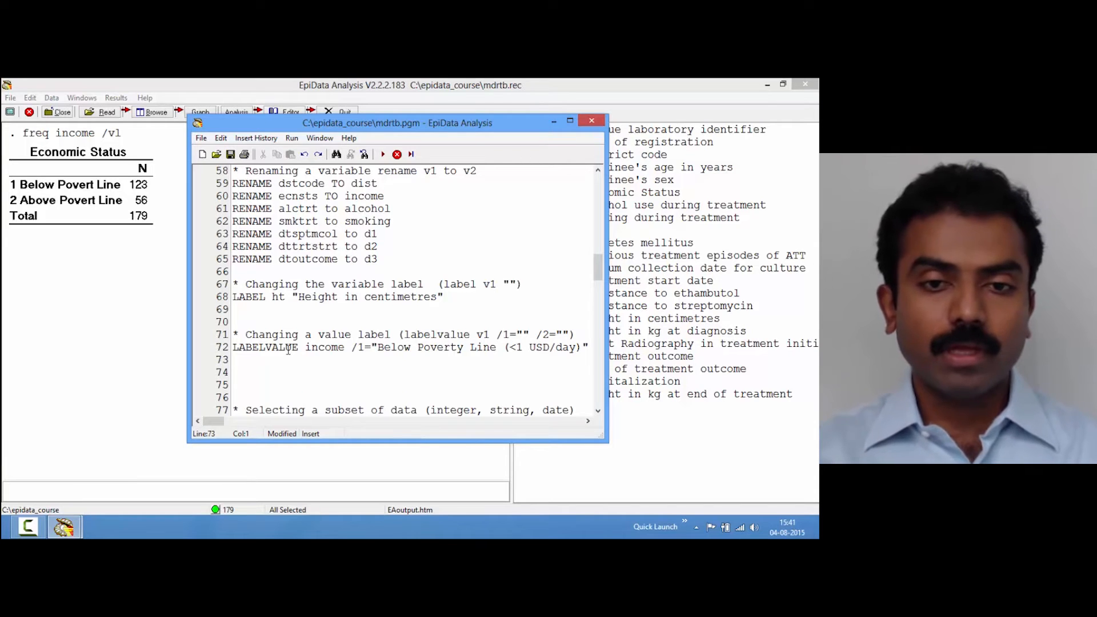
{"action": "triple_click", "coordinate": [288, 348]}
{"action": "key", "text": "ctrl+c"}
{"action": "key", "text": "Down"}
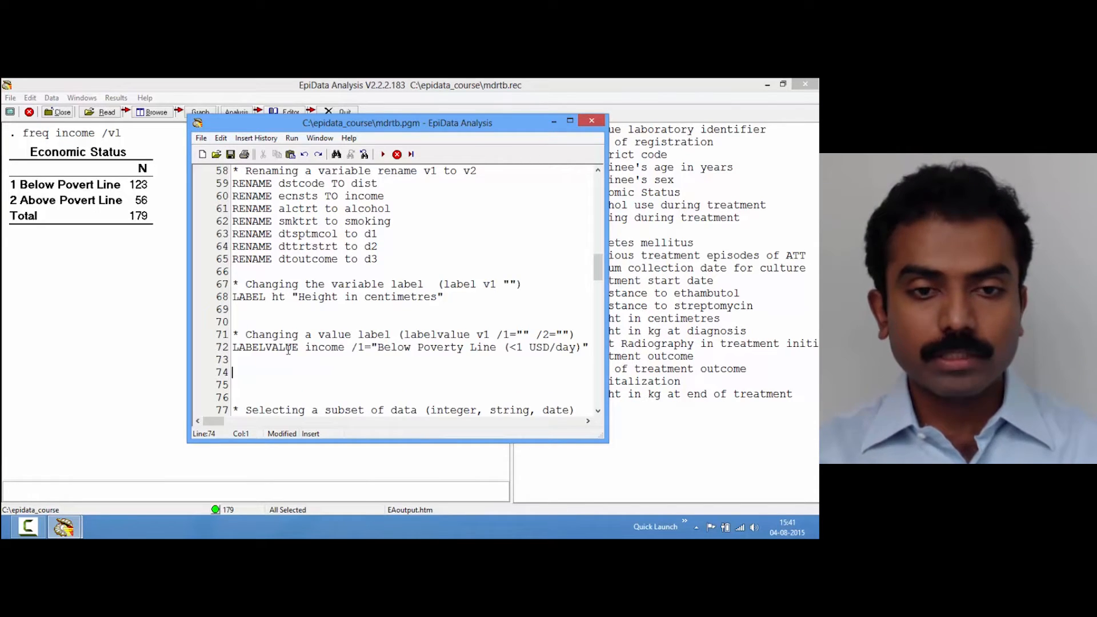
{"action": "key", "text": "ctrl+v"}
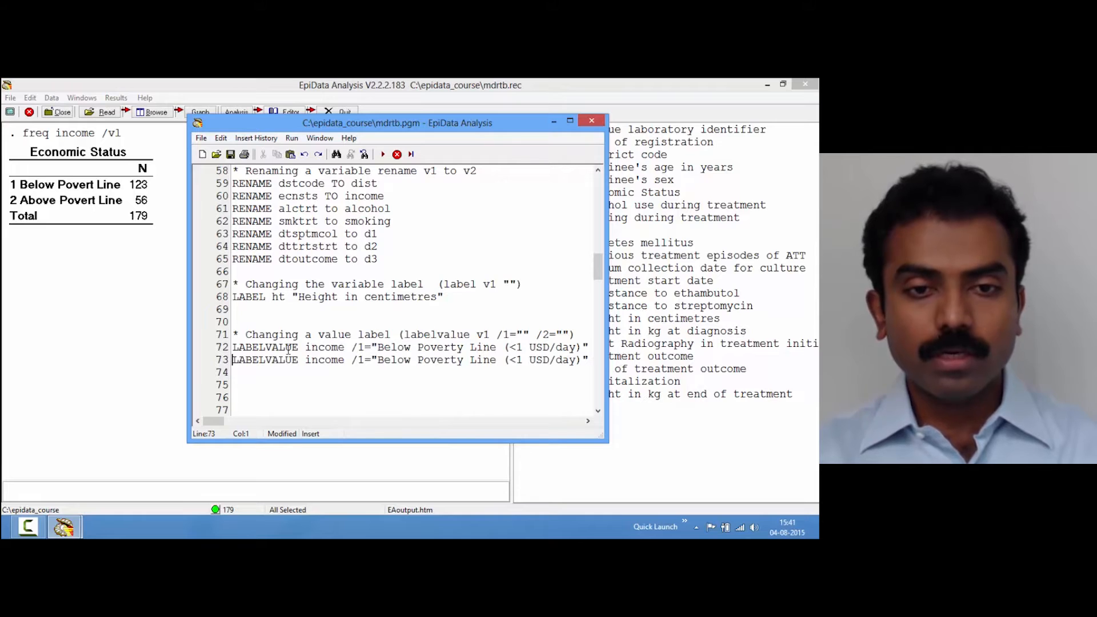
- In the duplicated LABELVALUE line, change the value to /2 and the word "Below" to "Above"
{"action": "key", "text": "Right"}
{"action": "key", "text": "Right"}
{"action": "key", "text": "Right"}
{"action": "key", "text": "Right"}
{"action": "key", "text": "Right"}
{"action": "key", "text": "Right"}
{"action": "key", "text": "Right"}
{"action": "key", "text": "Right"}
{"action": "key", "text": "Right"}
{"action": "key", "text": "Right"}
{"action": "key", "text": "Right"}
{"action": "key", "text": "Right"}
{"action": "key", "text": "Right"}
{"action": "key", "text": "Right"}
{"action": "key", "text": "Right"}
{"action": "key", "text": "Right"}
{"action": "key", "text": "Right"}
{"action": "key", "text": "Right"}
{"action": "key", "text": "BackSpace"}
{"action": "type", "text": "2=\"A"}
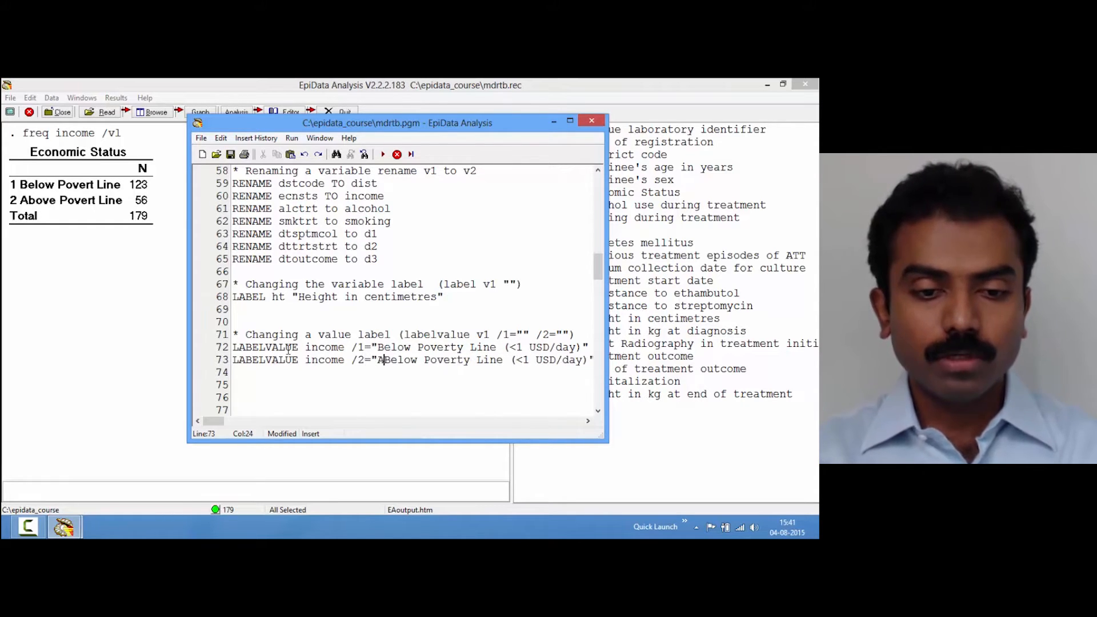
{"action": "type", "text": "bove"}
{"action": "key", "text": "Delete"}
{"action": "key", "text": "Delete"}
{"action": "key", "text": "Delete"}
{"action": "key", "text": "Delete"}
{"action": "key", "text": "Delete"}
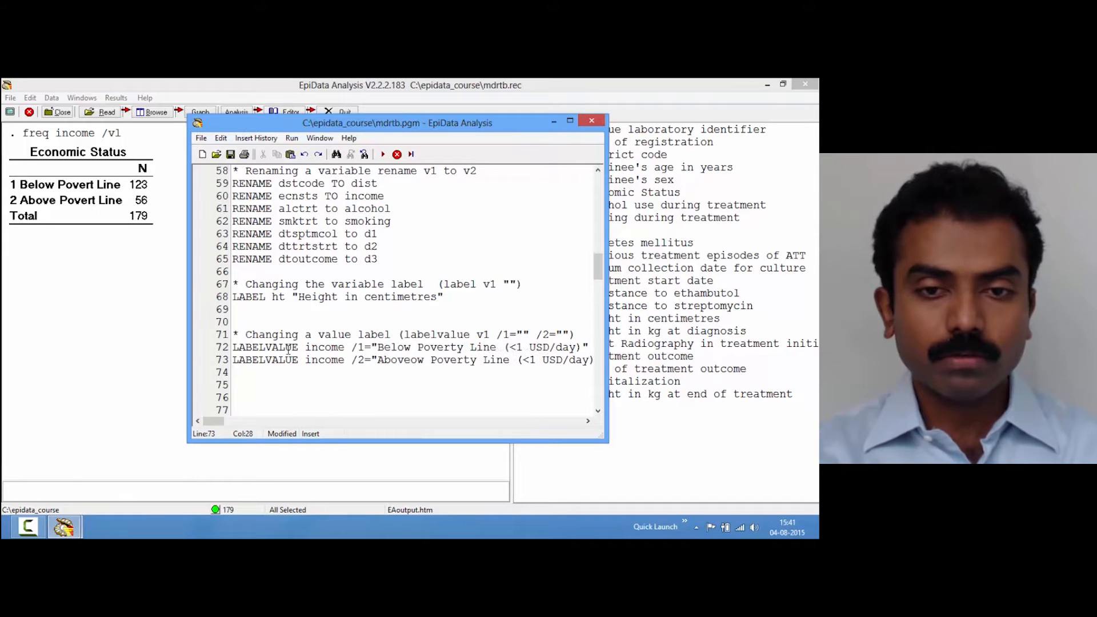
- Replace the less-than sign with >= in the "Above Poverty Line" label
{"action": "key", "text": "Right"}
{"action": "key", "text": "Right"}
{"action": "key", "text": "Right"}
{"action": "key", "text": "Right"}
{"action": "key", "text": "Right"}
{"action": "key", "text": "Right"}
{"action": "key", "text": "Right"}
{"action": "key", "text": "Right"}
{"action": "key", "text": "Right"}
{"action": "key", "text": "Right"}
{"action": "key", "text": "Right"}
{"action": "key", "text": "Right"}
{"action": "key", "text": "Right"}
{"action": "key", "text": "Right"}
{"action": "key", "text": "Right"}
{"action": "key", "text": "BackSpace"}
{"action": "type", "text": ">="}
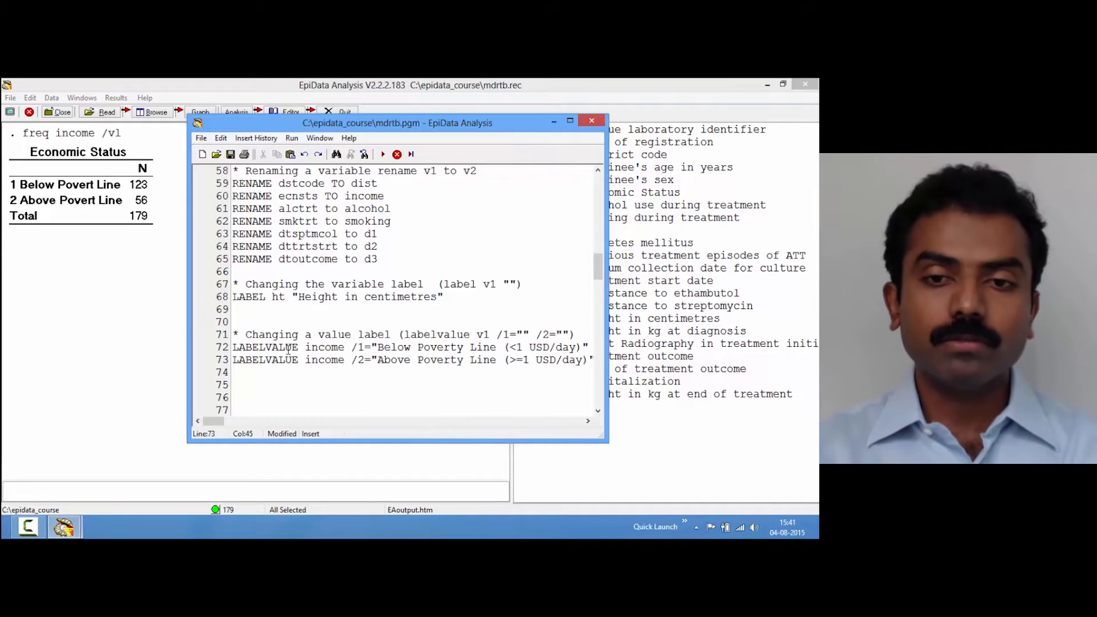
- Set the poverty threshold to 1.5 USD/day in both LABELVALUE income lines
{"action": "key", "text": "Right"}
{"action": "key", "text": "Right"}
{"action": "key", "text": "Up"}
{"action": "key", "text": "Left"}
{"action": "key", "text": "Left"}
{"action": "type", "text": ".5"}
{"action": "key", "text": "Down"}
{"action": "key", "text": "Left"}
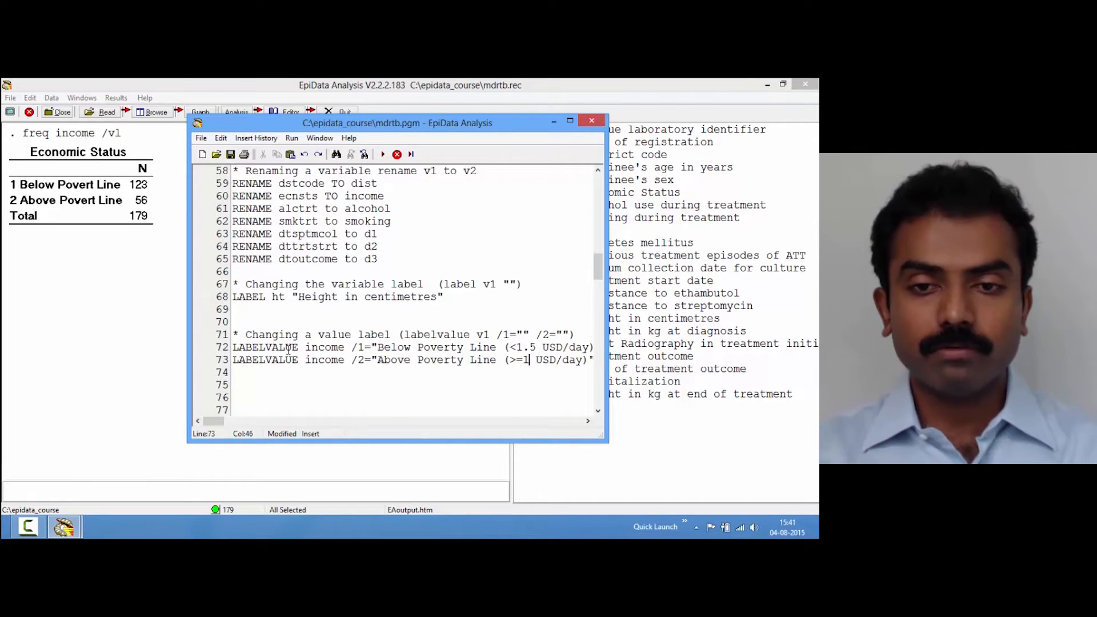
{"action": "type", "text": ".5"}
- Run the two LABELVALUE income lines together to apply the new value labels
{"action": "key", "text": "Home"}
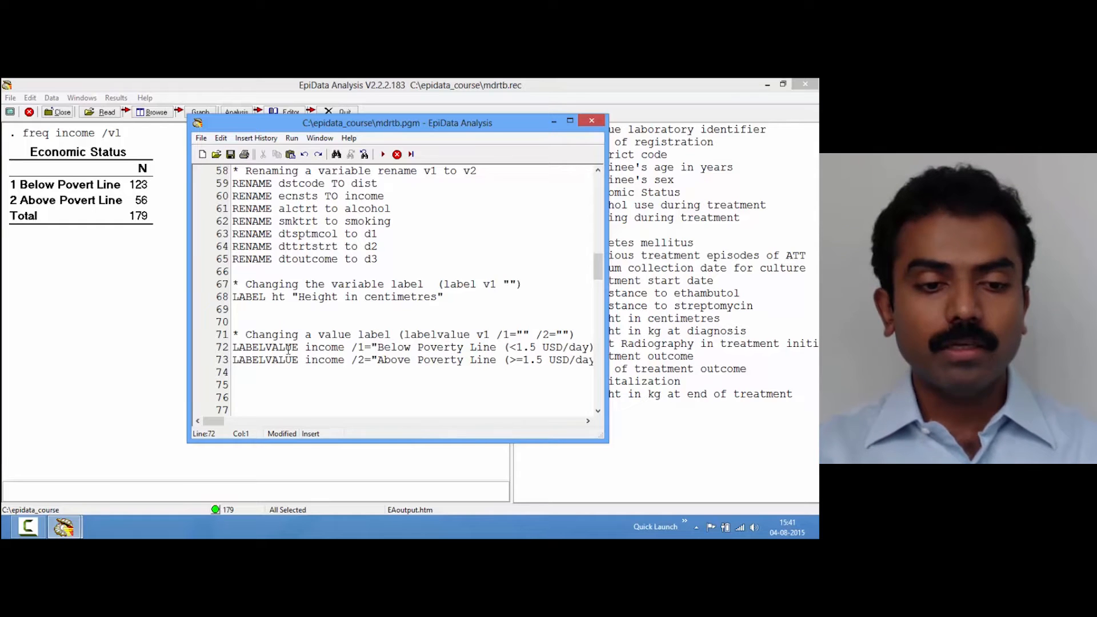
{"action": "key", "text": "shift+Down"}
{"action": "key", "text": "shift+Down"}
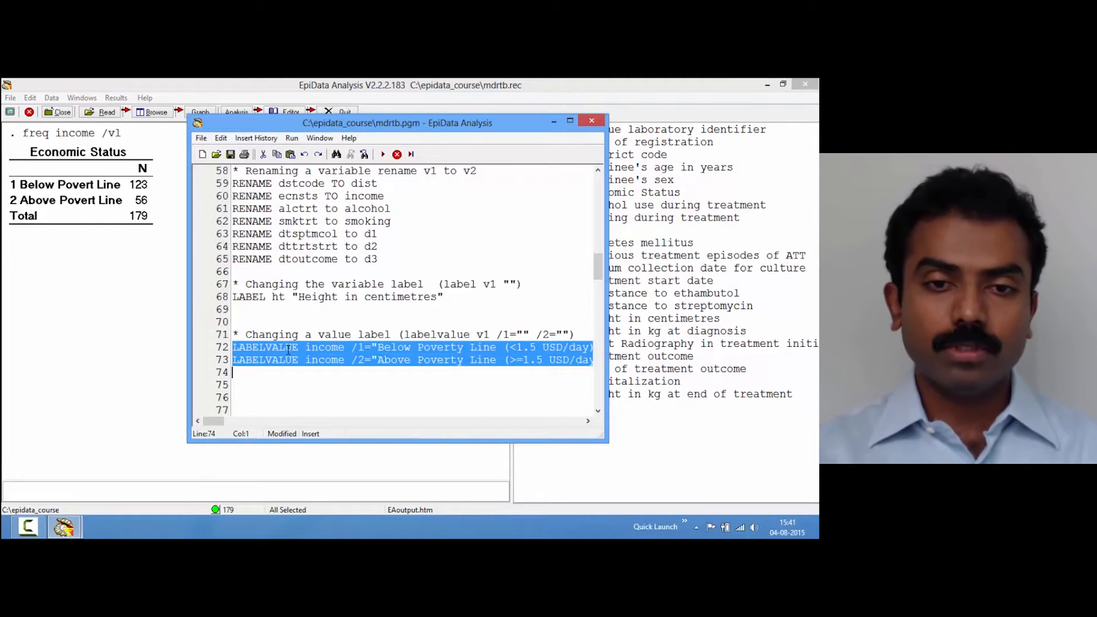
{"action": "key", "text": "ctrl+e"}
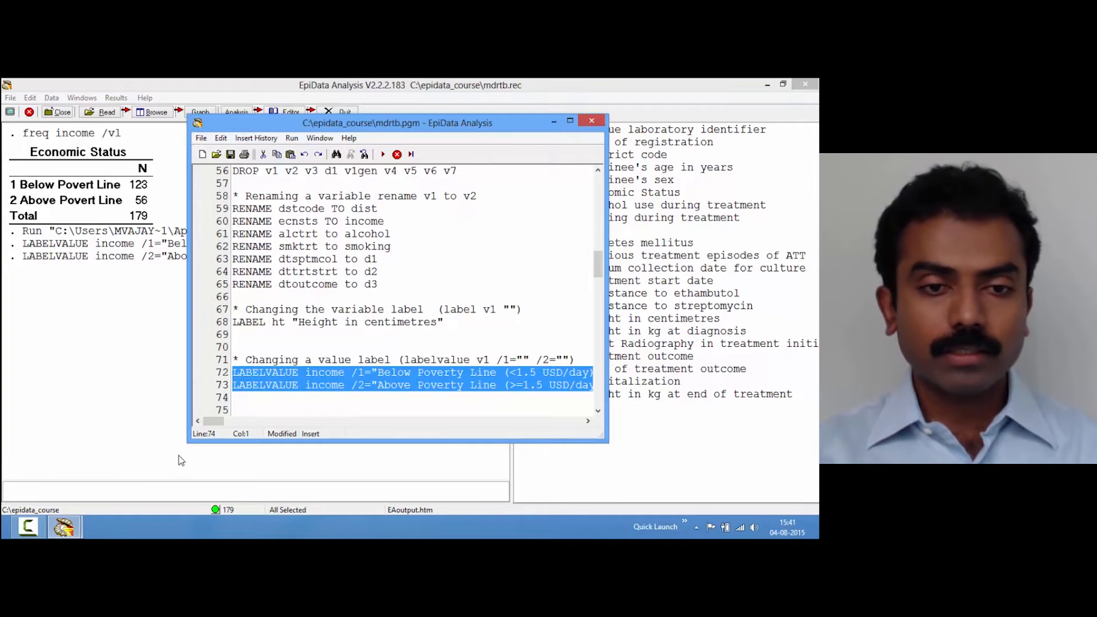
- Run freq income /vl to check the new value labels of the income variable
{"action": "left_click", "coordinate": [87, 493]}
{"action": "type", "text": "fre"}
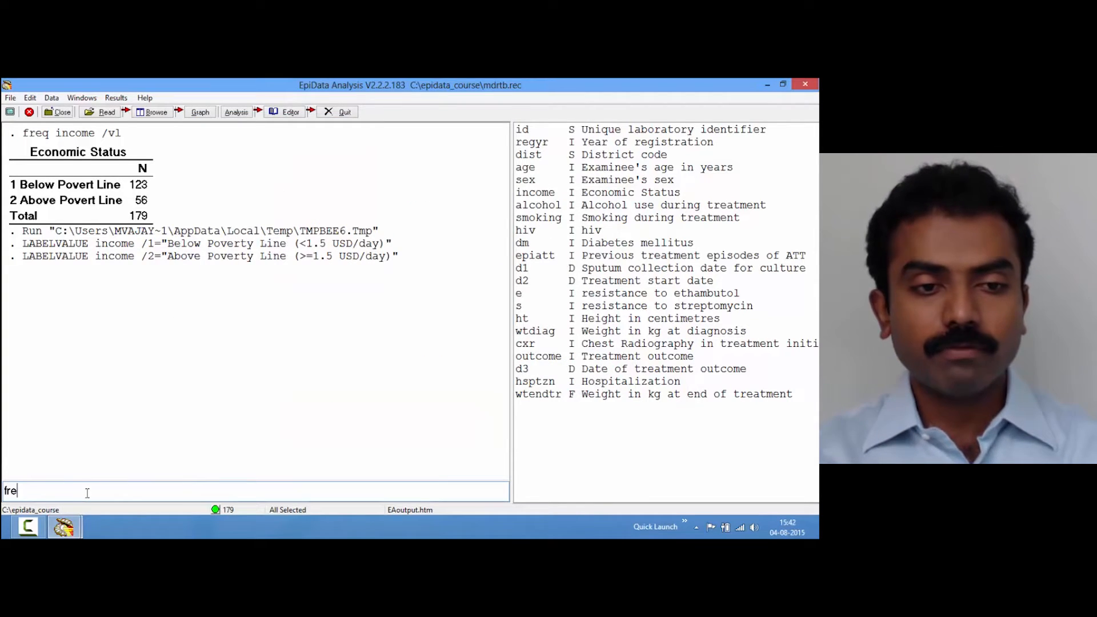
{"action": "type", "text": "q inc"}
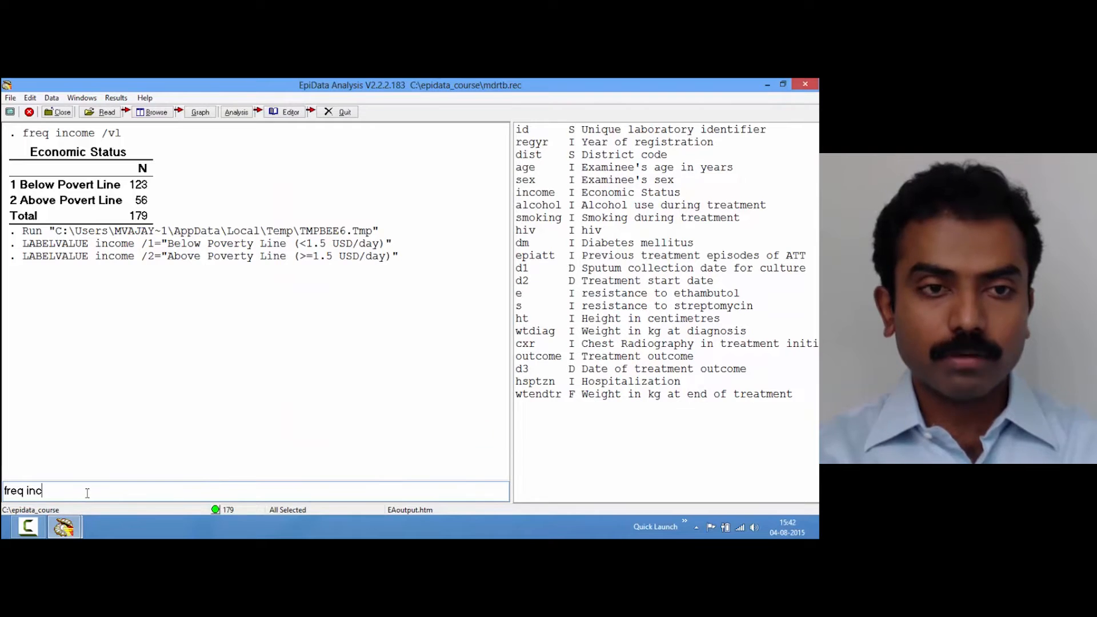
{"action": "type", "text": "ome /vl"}
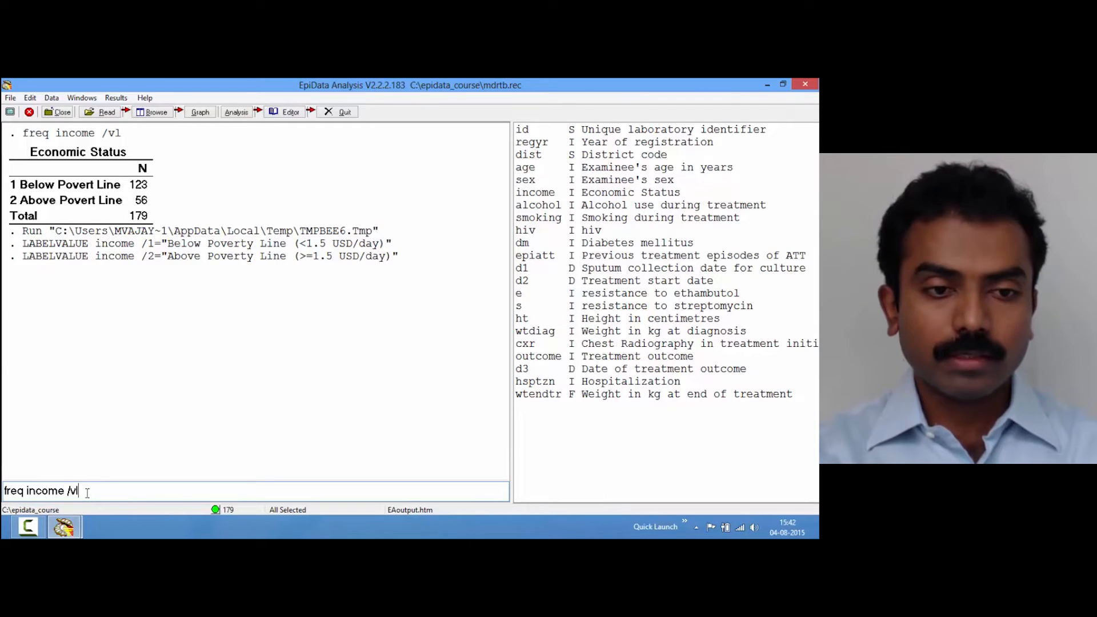
{"action": "key", "text": "Return"}
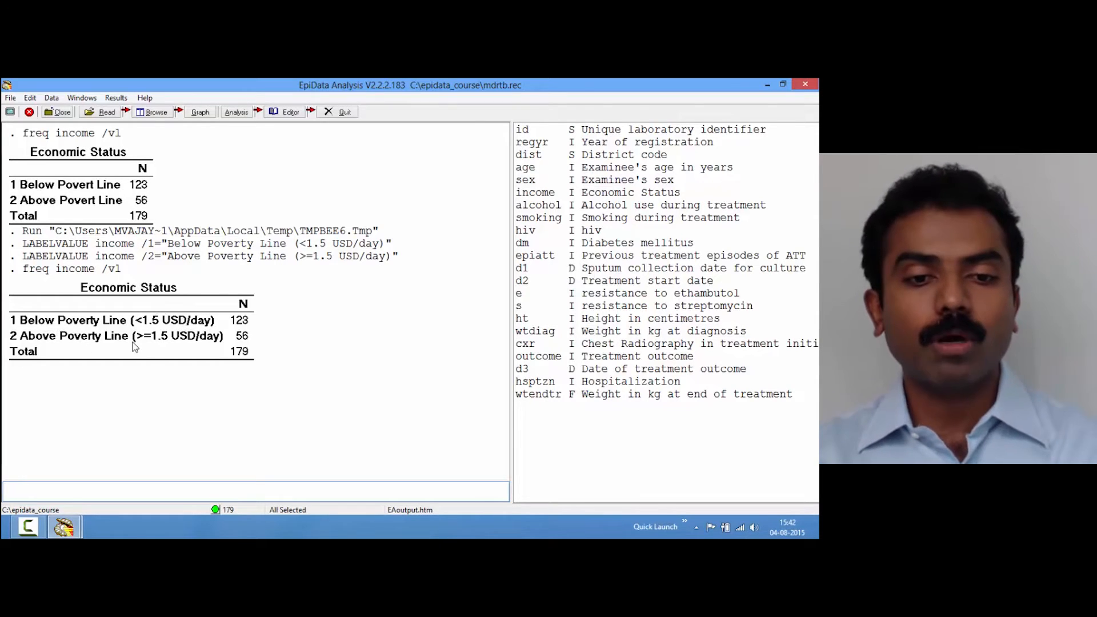
- In mdrtb.pgm, remove two blank lines between the LABELVALUE income lines and the "Selecting a subset of data" comment
{"action": "key", "text": "alt+Tab"}
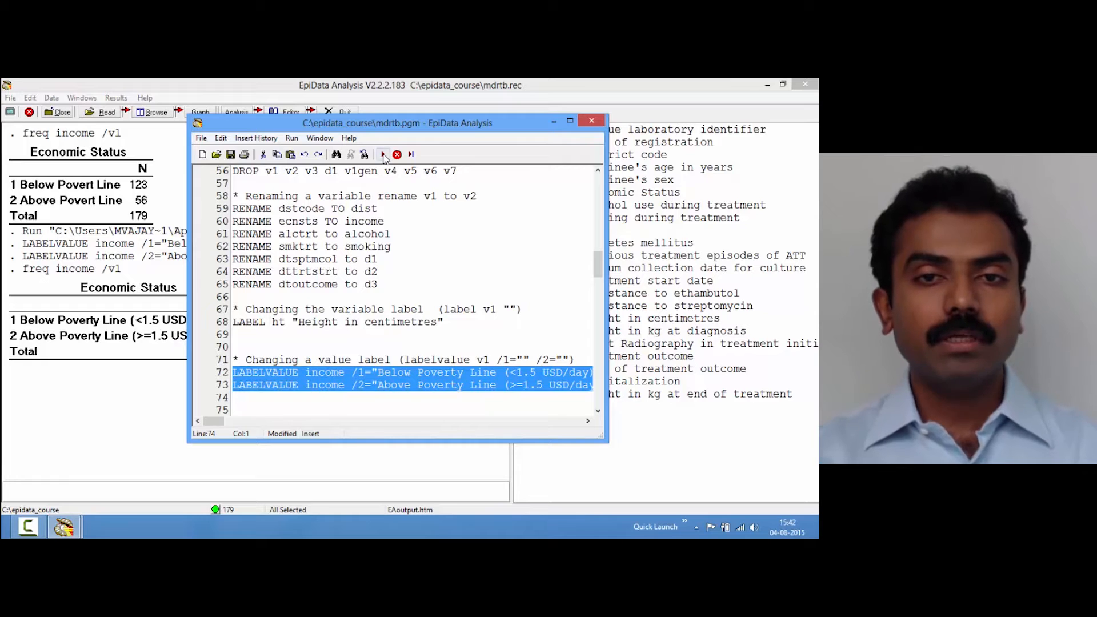
{"action": "left_click_drag", "start_coordinate": [387, 124], "coordinate": [464, 122]}
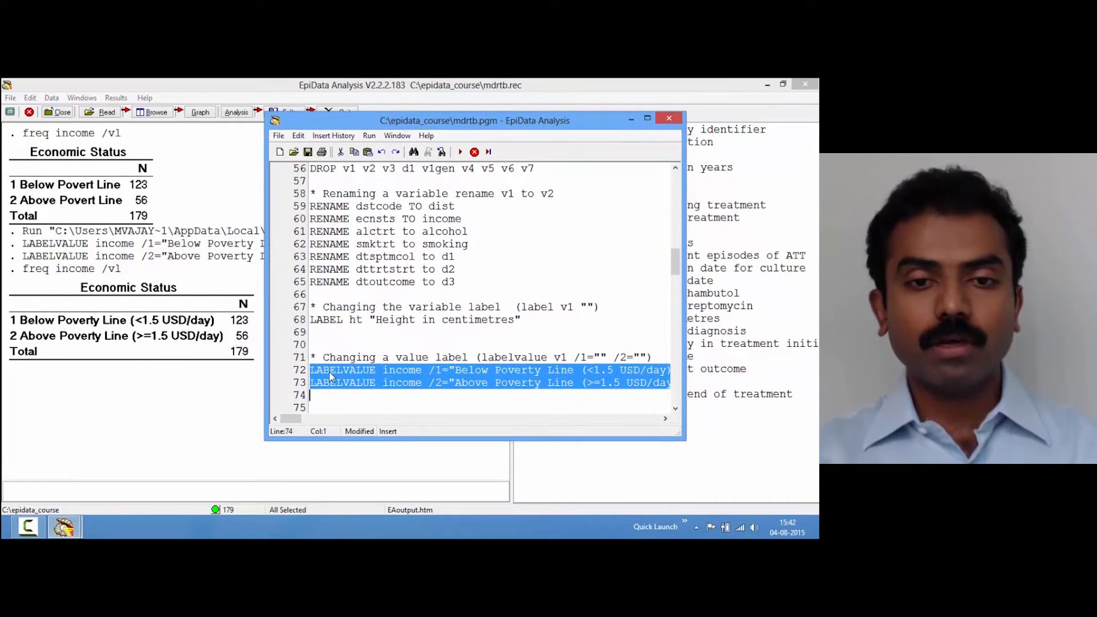
{"action": "left_click", "coordinate": [313, 394]}
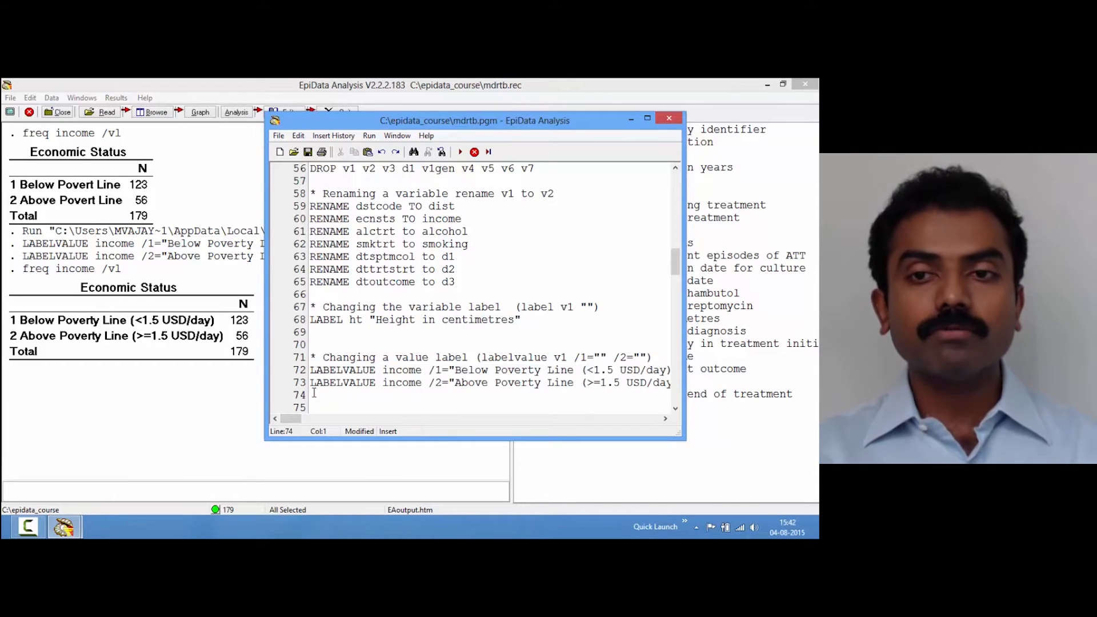
{"action": "key", "text": "Down"}
{"action": "key", "text": "Down"}
{"action": "key", "text": "Down"}
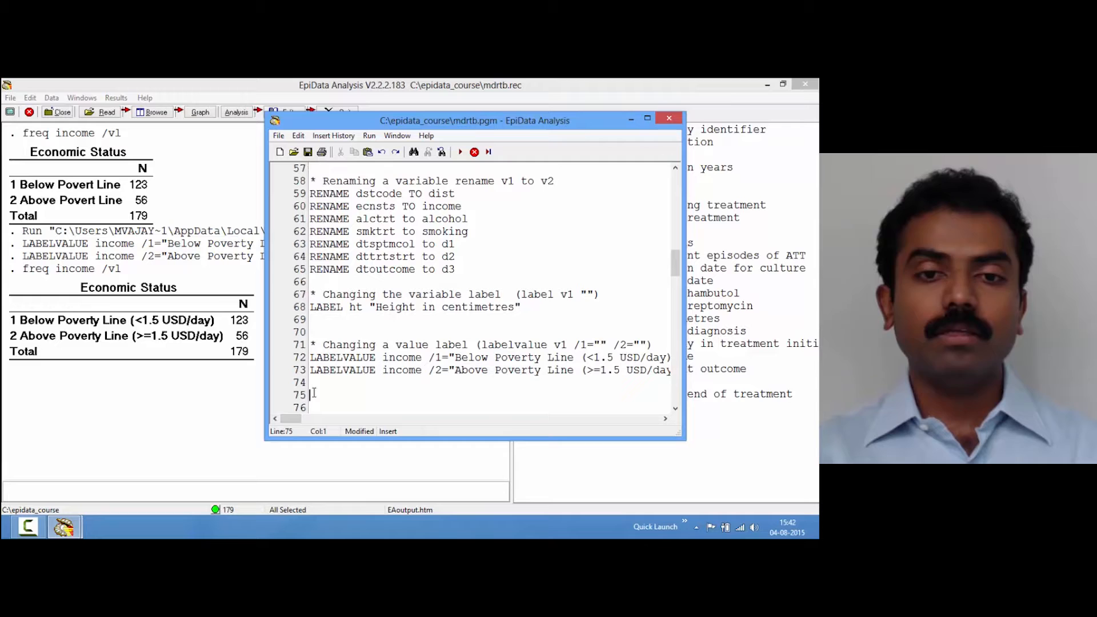
{"action": "key", "text": "Up"}
{"action": "key", "text": "Up"}
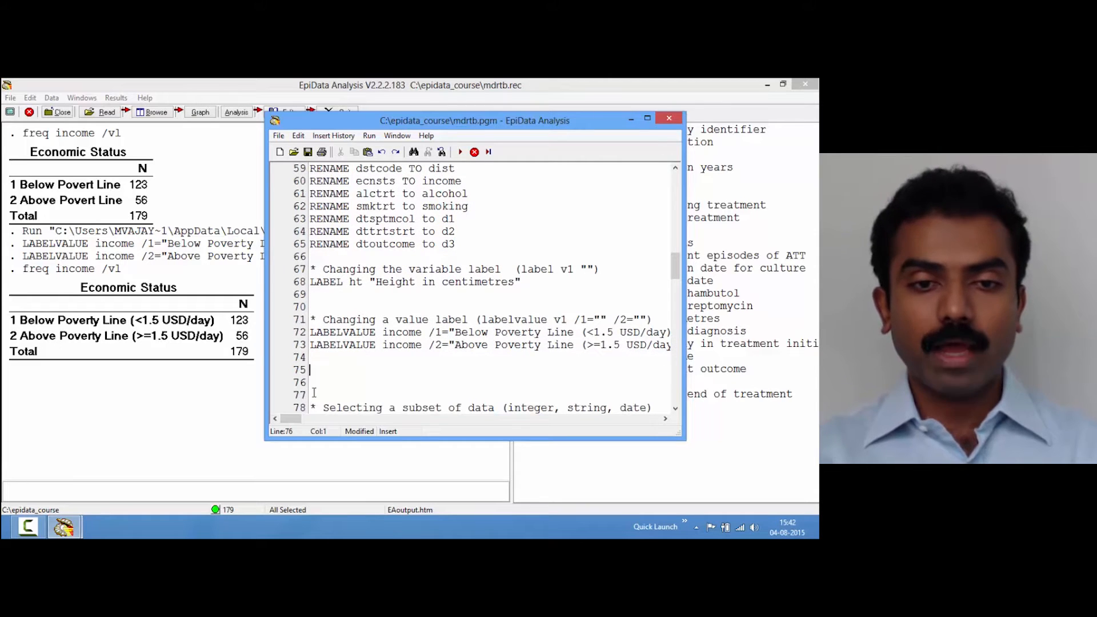
{"action": "key", "text": "Delete"}
{"action": "key", "text": "Delete"}
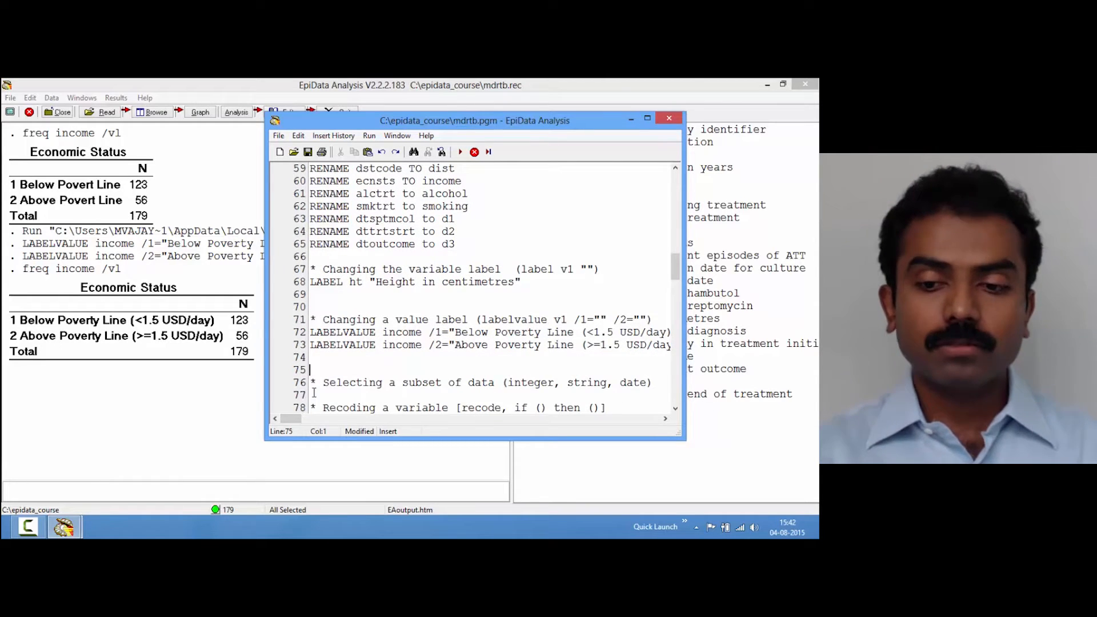
- Review the DEFINE and GEN commands for creating variables under the "Restructuring the dataset" heading
{"action": "key", "text": "Up"}
{"action": "key", "text": "Up"}
{"action": "key", "text": "Up"}
{"action": "key", "text": "Up"}
{"action": "key", "text": "Up"}
{"action": "key", "text": "Up"}
{"action": "key", "text": "Up"}
{"action": "key", "text": "Up"}
{"action": "key", "text": "Up"}
{"action": "key", "text": "Up"}
{"action": "key", "text": "Up"}
{"action": "key", "text": "Up"}
{"action": "key", "text": "Up"}
{"action": "key", "text": "Up"}
{"action": "key", "text": "Up"}
{"action": "key", "text": "Up"}
{"action": "key", "text": "Up"}
{"action": "key", "text": "Up"}
{"action": "key", "text": "Up"}
{"action": "key", "text": "Up"}
{"action": "key", "text": "Up"}
{"action": "key", "text": "Up"}
{"action": "key", "text": "Up"}
{"action": "key", "text": "Up"}
{"action": "key", "text": "Up"}
{"action": "key", "text": "Up"}
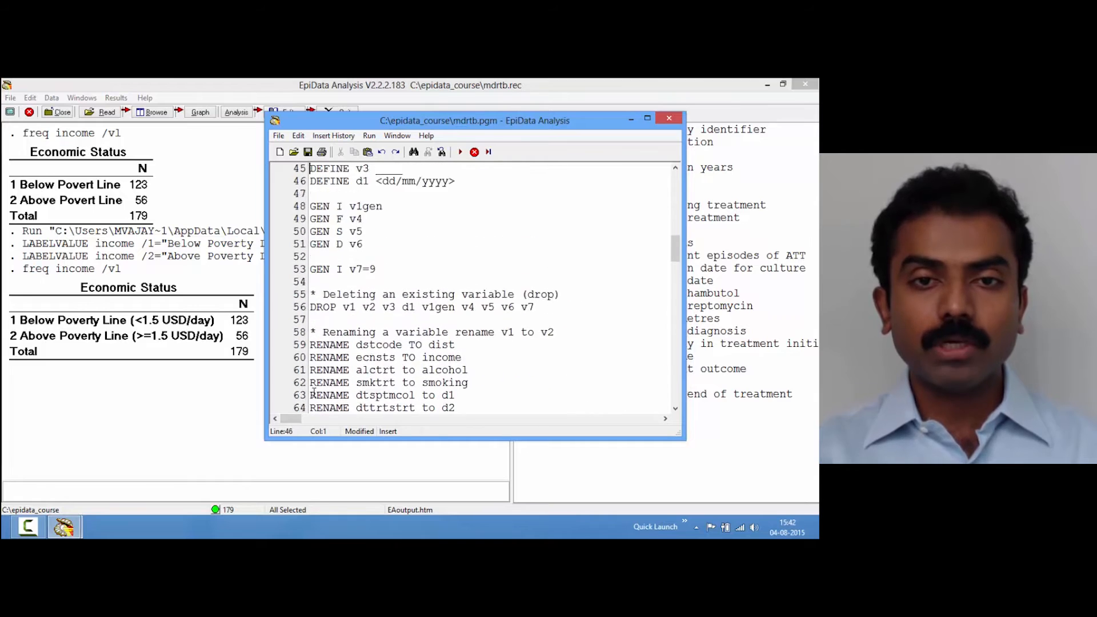
{"action": "key", "text": "Down"}
{"action": "key", "text": "Down"}
{"action": "key", "text": "Down"}
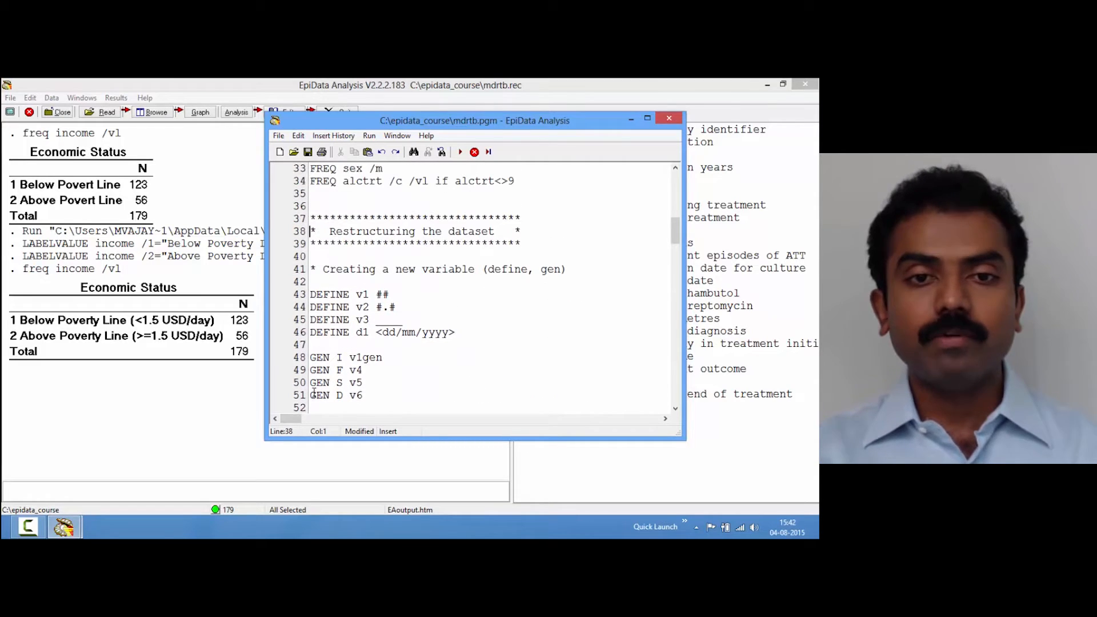
{"action": "key", "text": "Down"}
{"action": "key", "text": "Down"}
{"action": "key", "text": "Down"}
{"action": "key", "text": "Down"}
{"action": "key", "text": "Down"}
{"action": "key", "text": "Down"}
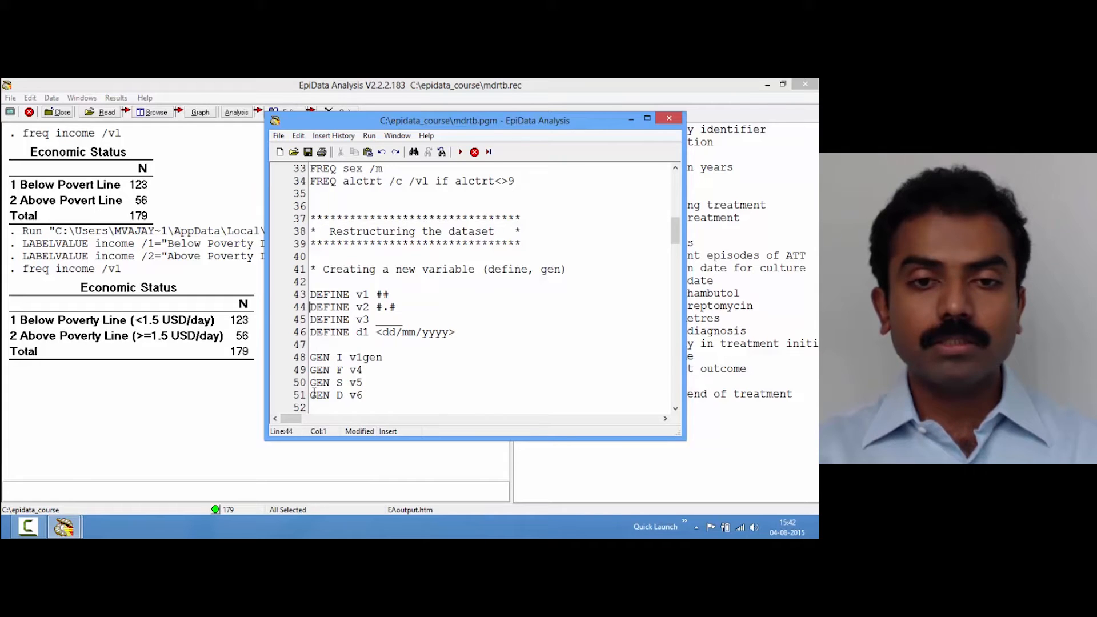
{"action": "key", "text": "Down"}
{"action": "key", "text": "Down"}
{"action": "key", "text": "Down"}
{"action": "key", "text": "Down"}
{"action": "key", "text": "Down"}
{"action": "key", "text": "Down"}
{"action": "key", "text": "Down"}
{"action": "key", "text": "Down"}
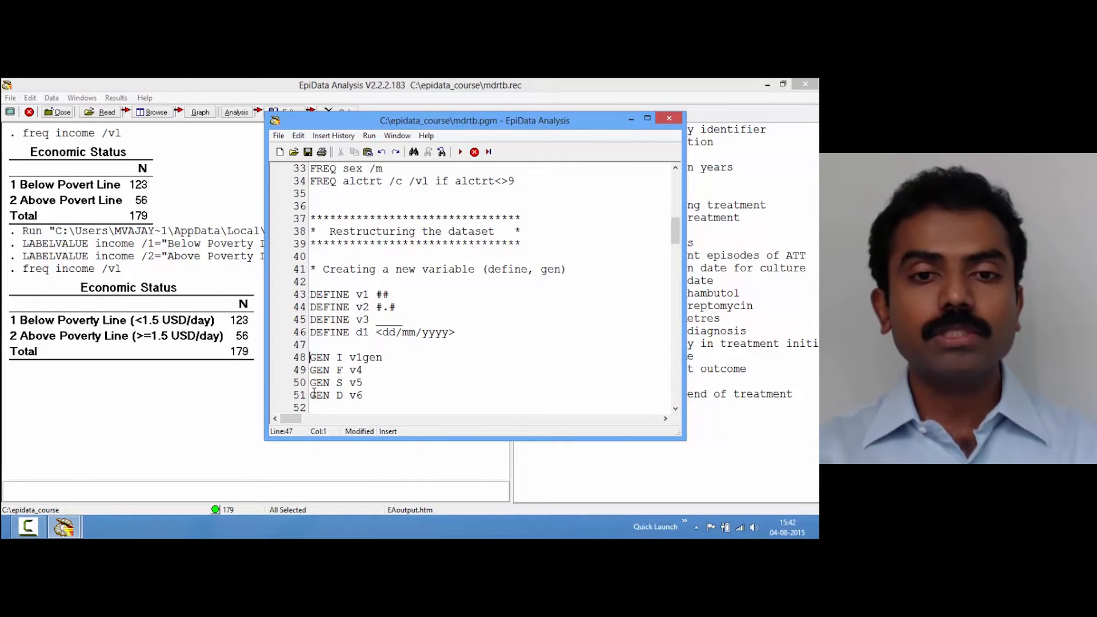
- Review the DROP command line under the comment on deleting an existing variable
{"action": "key", "text": "Down"}
{"action": "key", "text": "Down"}
{"action": "key", "text": "Down"}
{"action": "key", "text": "Down"}
{"action": "key", "text": "Down"}
{"action": "key", "text": "Down"}
{"action": "key", "text": "Up"}
{"action": "key", "text": "Up"}
{"action": "key", "text": "Up"}
{"action": "key", "text": "Down"}
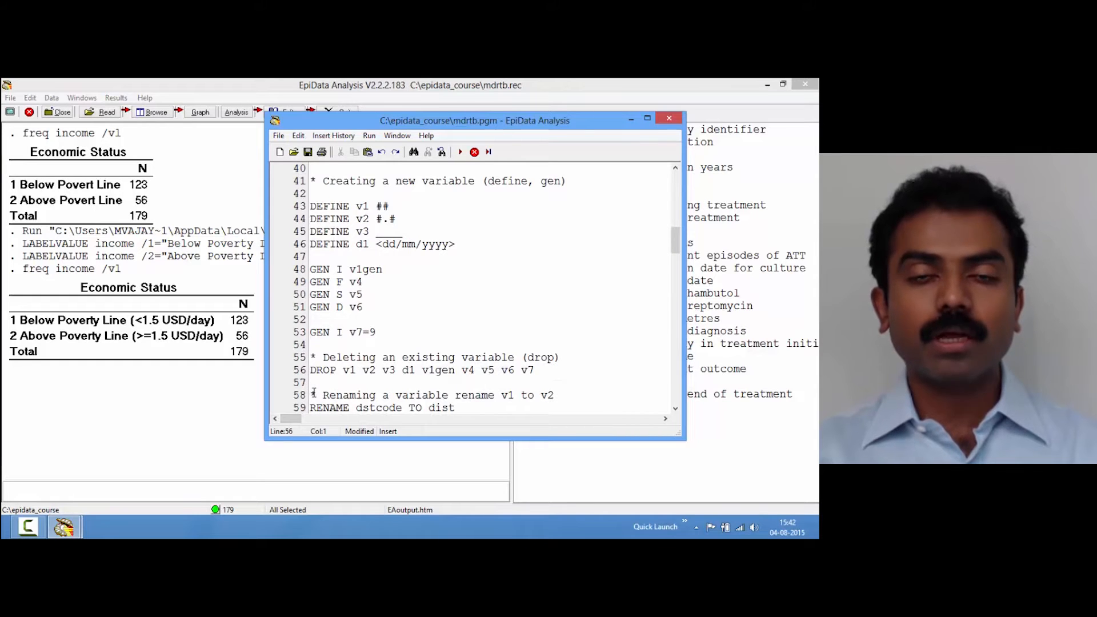
- Go through the RENAME commands under the comment on renaming a variable
{"action": "key", "text": "Down"}
{"action": "key", "text": "Down"}
{"action": "key", "text": "Down"}
{"action": "key", "text": "Down"}
{"action": "key", "text": "Down"}
{"action": "key", "text": "Down"}
{"action": "key", "text": "Down"}
{"action": "key", "text": "Down"}
{"action": "key", "text": "Down"}
{"action": "key", "text": "Down"}
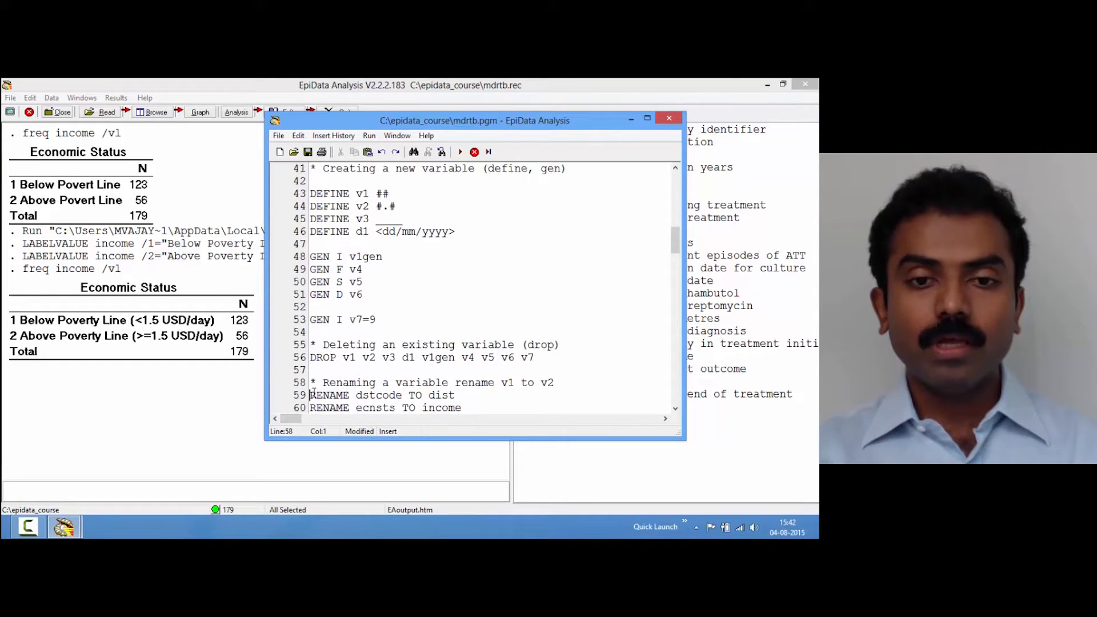
{"action": "key", "text": "Up"}
{"action": "key", "text": "Up"}
{"action": "key", "text": "Up"}
{"action": "key", "text": "Up"}
{"action": "key", "text": "Up"}
{"action": "key", "text": "Up"}
{"action": "key", "text": "Up"}
{"action": "key", "text": "Up"}
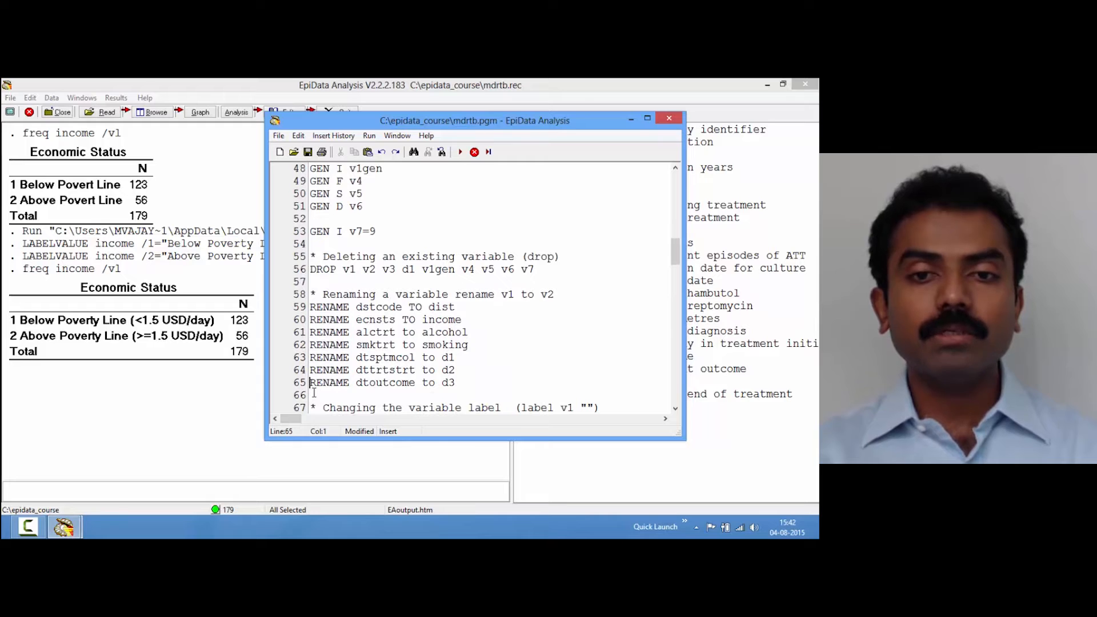
{"action": "key", "text": "Right"}
{"action": "key", "text": "Right"}
{"action": "key", "text": "Right"}
{"action": "key", "text": "Right"}
{"action": "key", "text": "Right"}
{"action": "key", "text": "Right"}
{"action": "key", "text": "Right"}
{"action": "key", "text": "Right"}
{"action": "key", "text": "Right"}
{"action": "key", "text": "Right"}
{"action": "key", "text": "Right"}
{"action": "key", "text": "Right"}
{"action": "key", "text": "Right"}
{"action": "key", "text": "Right"}
{"action": "key", "text": "Right"}
{"action": "key", "text": "Right"}
{"action": "key", "text": "Right"}
{"action": "key", "text": "Down"}
{"action": "key", "text": "Down"}
{"action": "key", "text": "Down"}
{"action": "key", "text": "Down"}
{"action": "key", "text": "Down"}
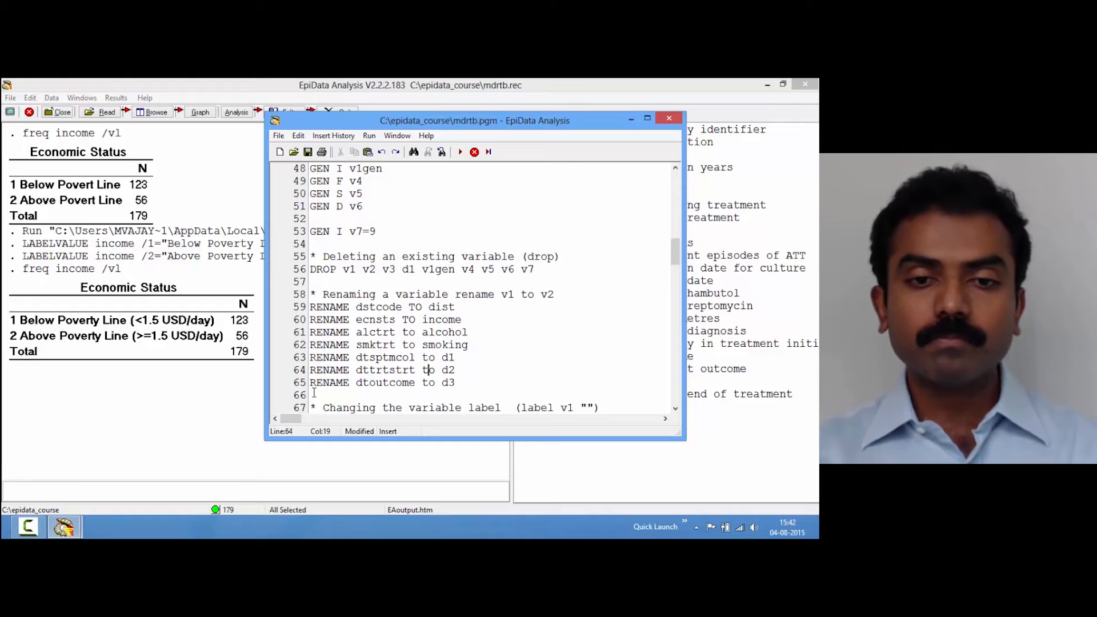
- Examine the LABEL ht line under the variable label comment, highlighting its LABEL keyword
{"action": "key", "text": "Down"}
{"action": "key", "text": "Down"}
{"action": "key", "text": "Down"}
{"action": "key", "text": "Down"}
{"action": "key", "text": "Down"}
{"action": "key", "text": "Down"}
{"action": "key", "text": "Down"}
{"action": "key", "text": "Down"}
{"action": "key", "text": "Down"}
{"action": "key", "text": "Up"}
{"action": "key", "text": "Up"}
{"action": "key", "text": "Up"}
{"action": "key", "text": "Up"}
{"action": "key", "text": "Up"}
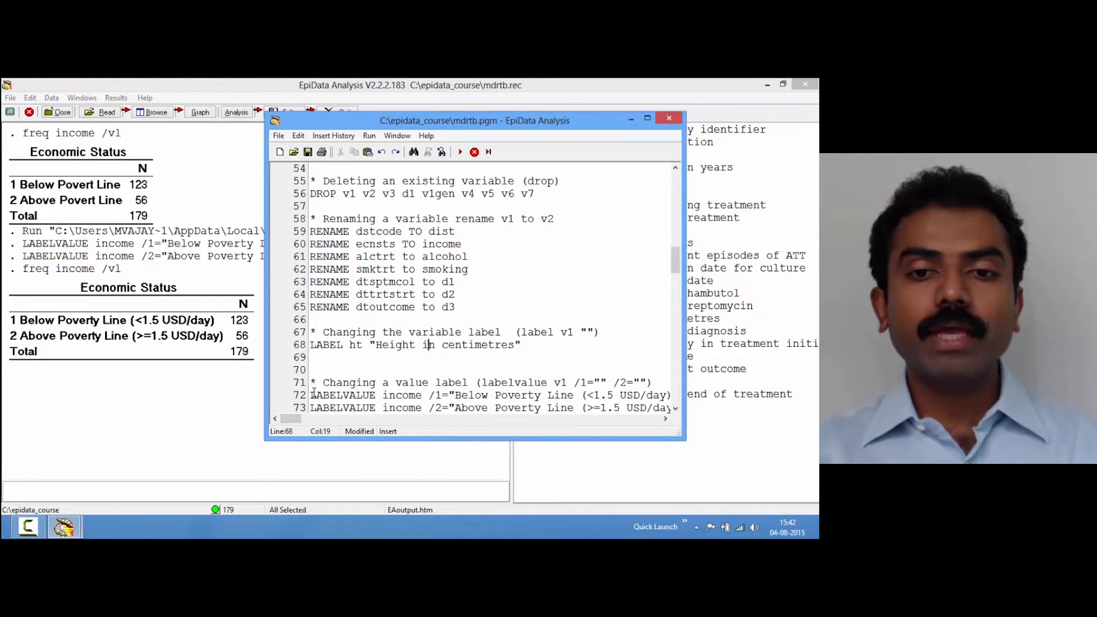
{"action": "key", "text": "Left"}
{"action": "key", "text": "Left"}
{"action": "key", "text": "Left"}
{"action": "key", "text": "Left"}
{"action": "key", "text": "Left"}
{"action": "key", "text": "Left"}
{"action": "key", "text": "Left"}
{"action": "key", "text": "Left"}
{"action": "key", "text": "Left"}
{"action": "key", "text": "Left"}
{"action": "key", "text": "Left"}
{"action": "key", "text": "Left"}
{"action": "key", "text": "Left"}
{"action": "key", "text": "shift+Left"}
{"action": "key", "text": "shift+Left"}
{"action": "key", "text": "shift+Left"}
{"action": "key", "text": "shift+Left"}
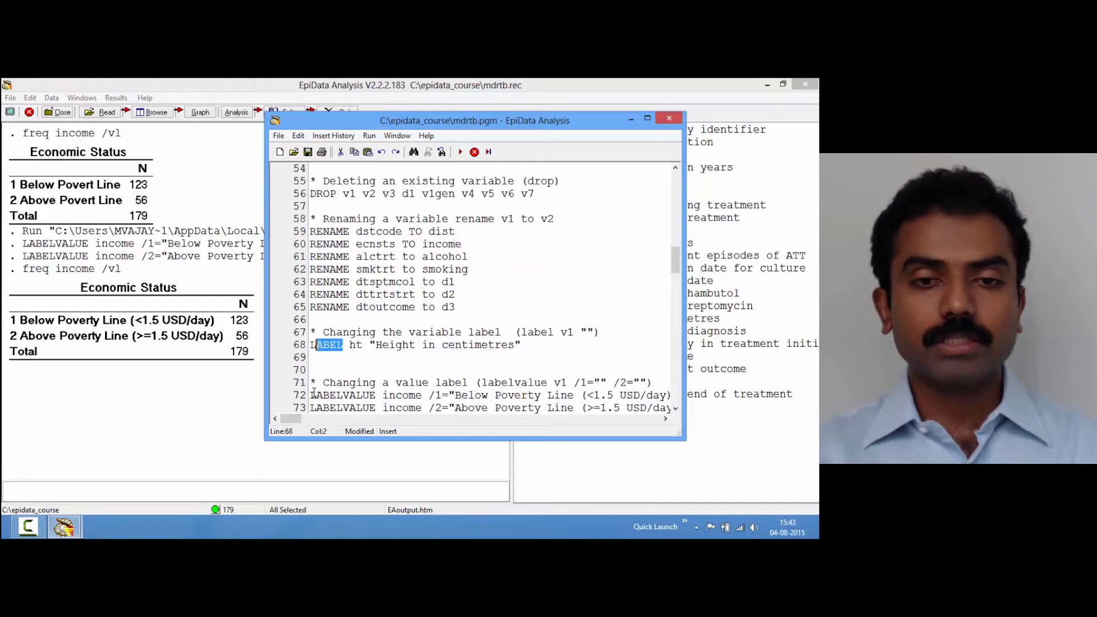
{"action": "type", "text": "ABEL"}
{"action": "key", "text": "Right"}
{"action": "key", "text": "Right"}
{"action": "key", "text": "Right"}
{"action": "key", "text": "Right"}
{"action": "key", "text": "Right"}
{"action": "key", "text": "Right"}
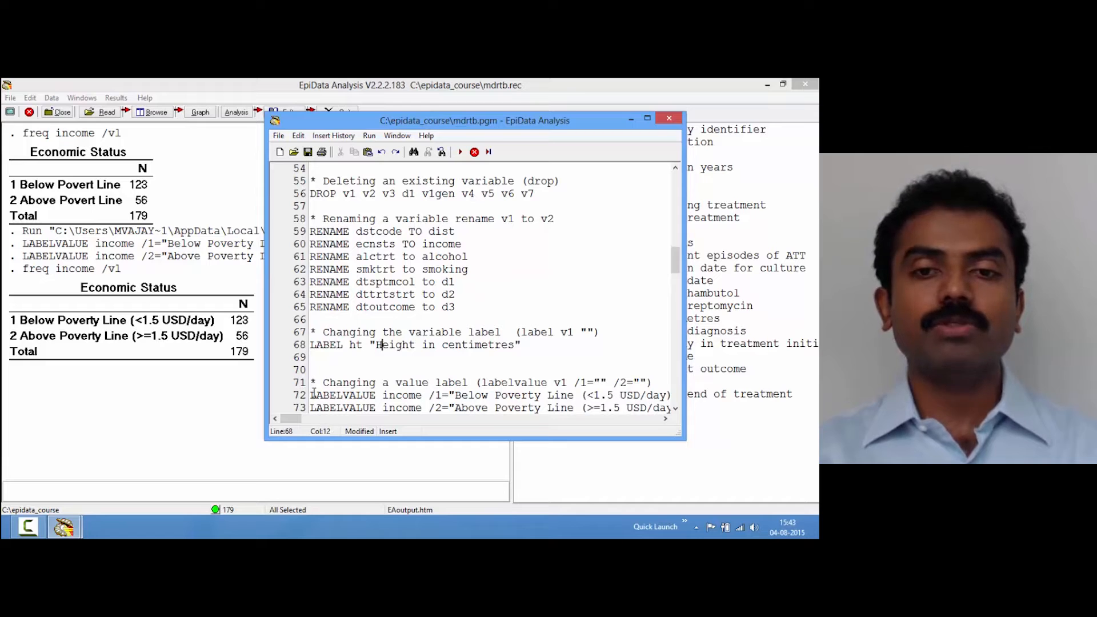
- Examine the two LABELVALUE income lines, highlighting the first LABELVALUE keyword, and place the cursor on the blank line 75 below them
{"action": "key", "text": "Down"}
{"action": "key", "text": "Down"}
{"action": "key", "text": "Down"}
{"action": "key", "text": "Down"}
{"action": "key", "text": "Down"}
{"action": "key", "text": "Down"}
{"action": "key", "text": "Down"}
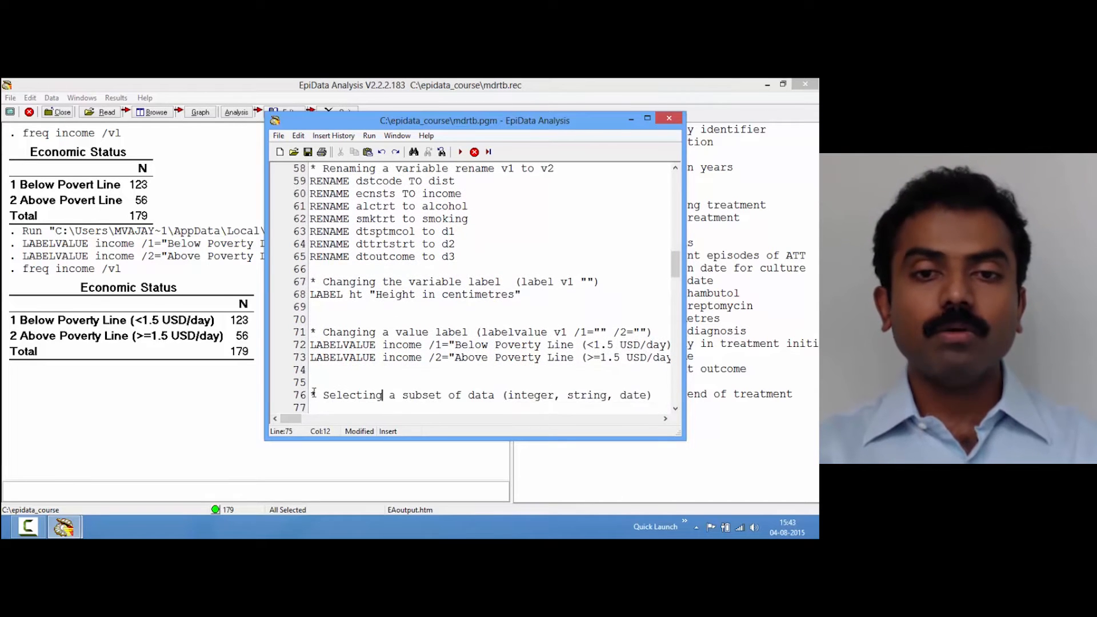
{"action": "key", "text": "Down"}
{"action": "key", "text": "Down"}
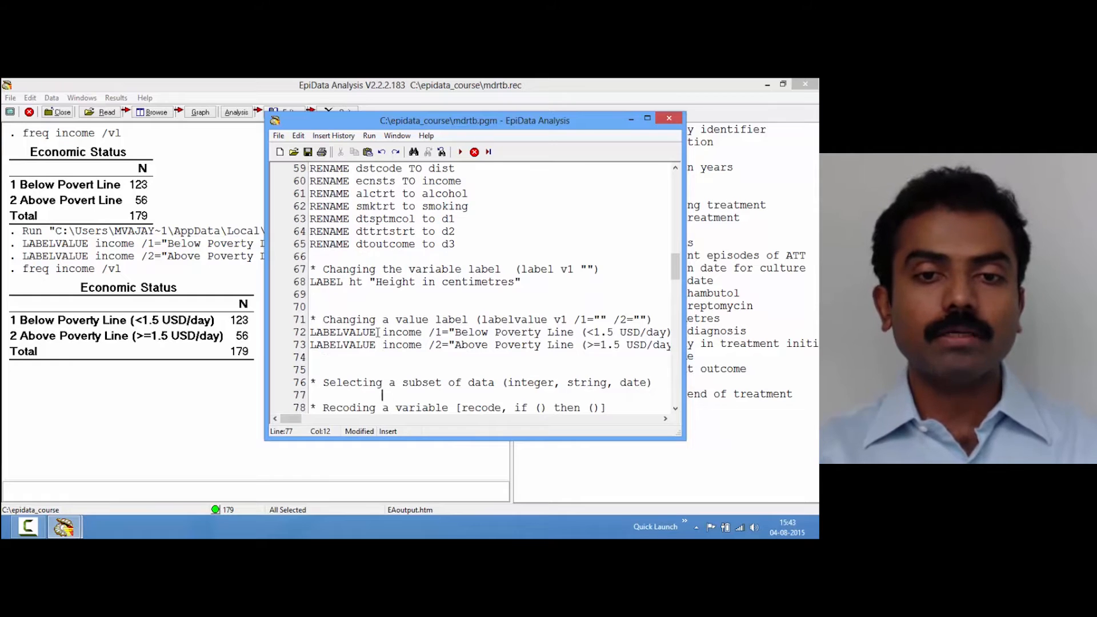
{"action": "left_click_drag", "start_coordinate": [377, 332], "coordinate": [310, 333]}
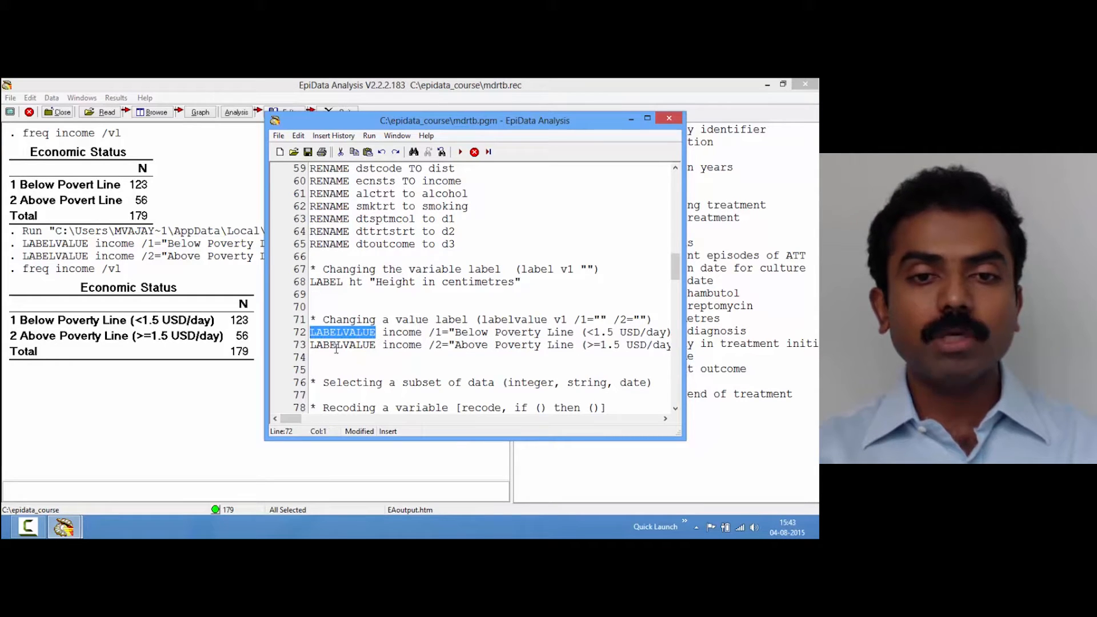
{"action": "left_click", "coordinate": [336, 345]}
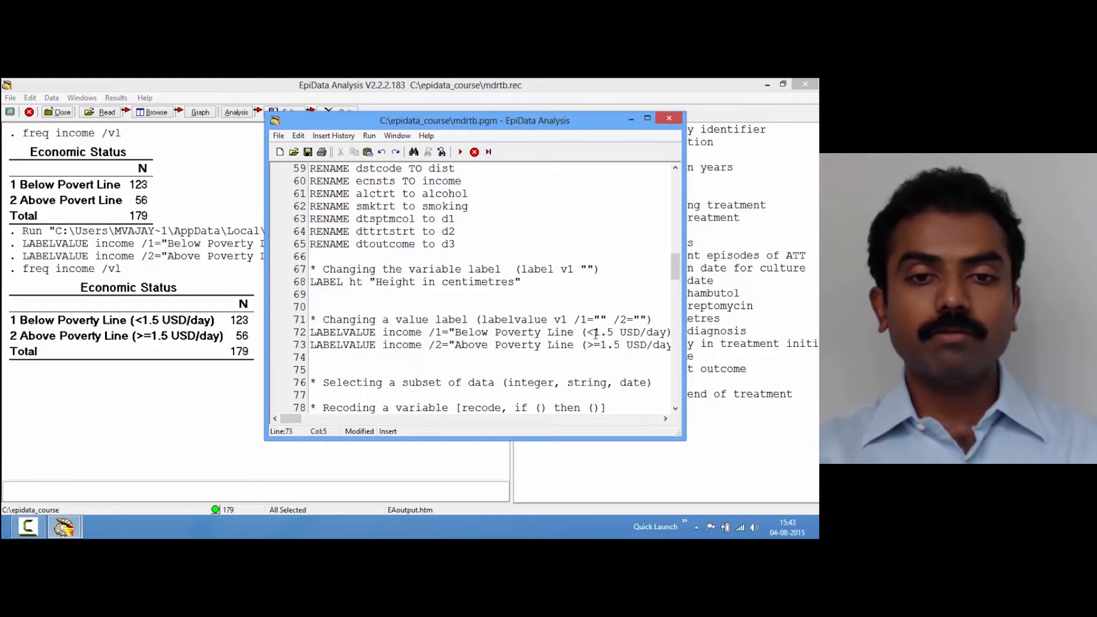
{"action": "left_click", "coordinate": [310, 369]}
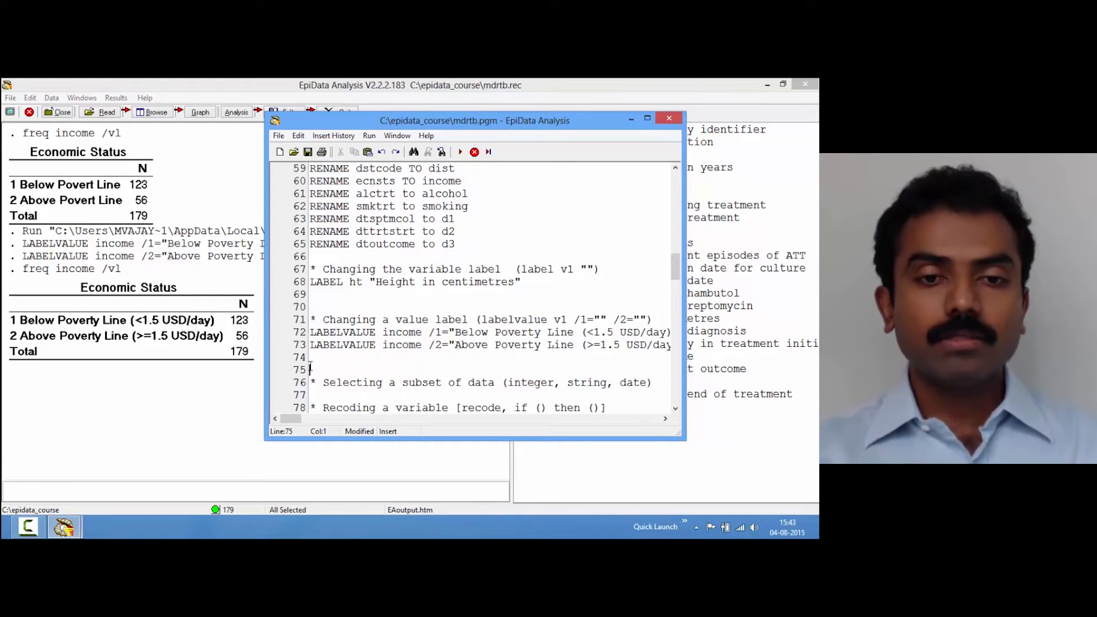
- Insert several blank lines below the comment on selecting a subset of data and place the cursor on line 77
{"action": "key", "text": "Return"}
{"action": "key", "text": "Return"}
{"action": "key", "text": "Return"}
{"action": "key", "text": "Return"}
{"action": "key", "text": "Return"}
{"action": "key", "text": "Return"}
{"action": "key", "text": "Return"}
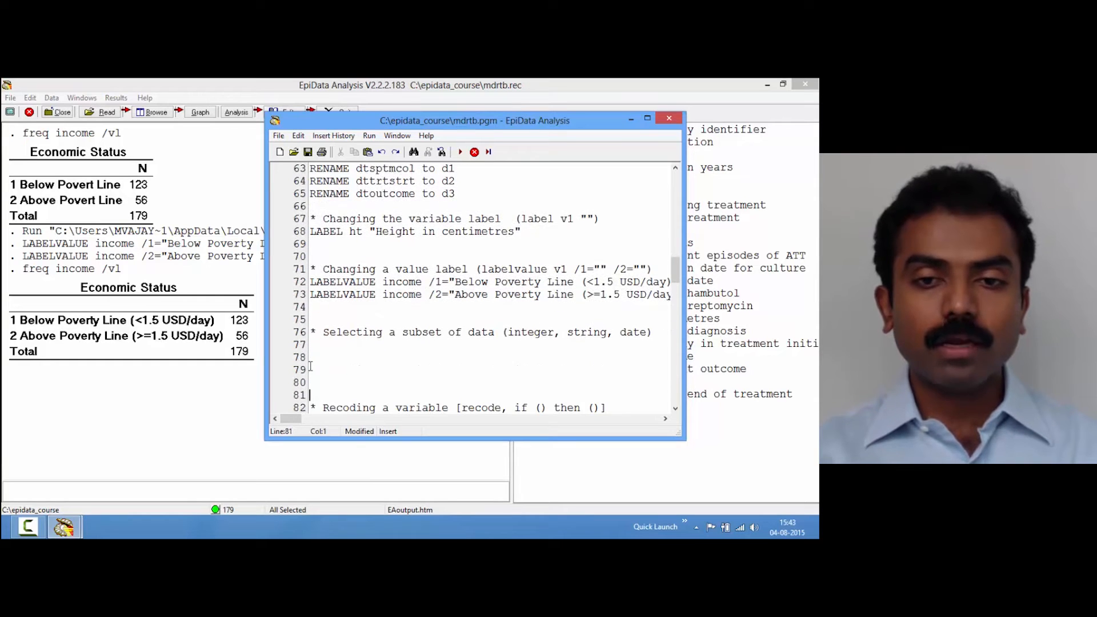
{"action": "key", "text": "Up"}
{"action": "key", "text": "Up"}
{"action": "key", "text": "Up"}
{"action": "key", "text": "Up"}
{"action": "key", "text": "Up"}
{"action": "key", "text": "Up"}
{"action": "key", "text": "Up"}
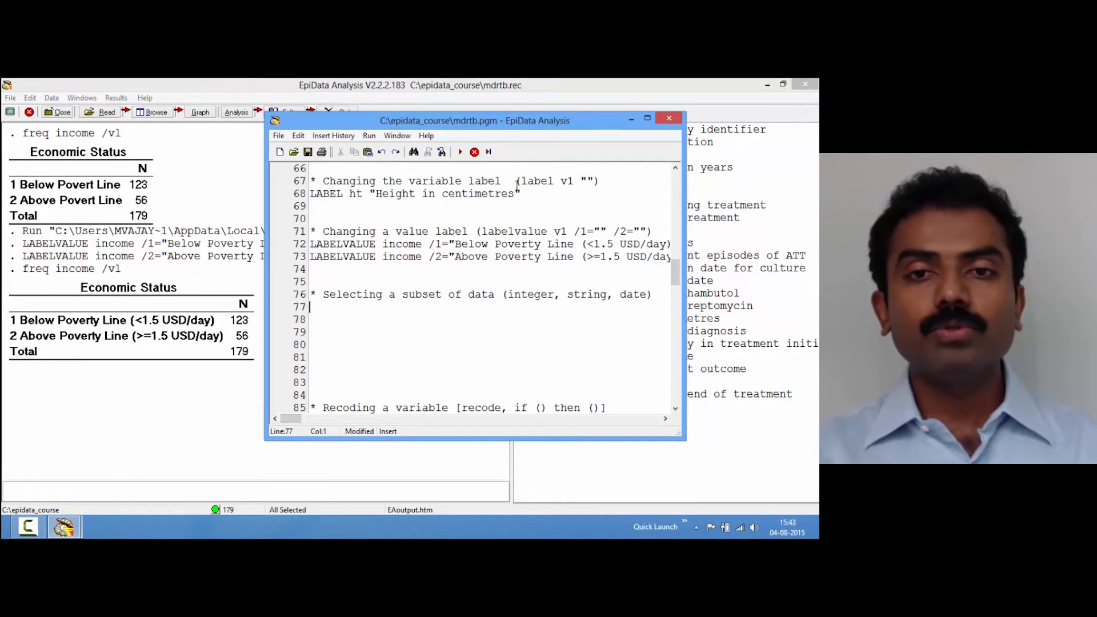
- Add the command select income=1 on line 77, under the subset comment, and run that line
{"action": "left_click_drag", "start_coordinate": [512, 124], "coordinate": [330, 117]}
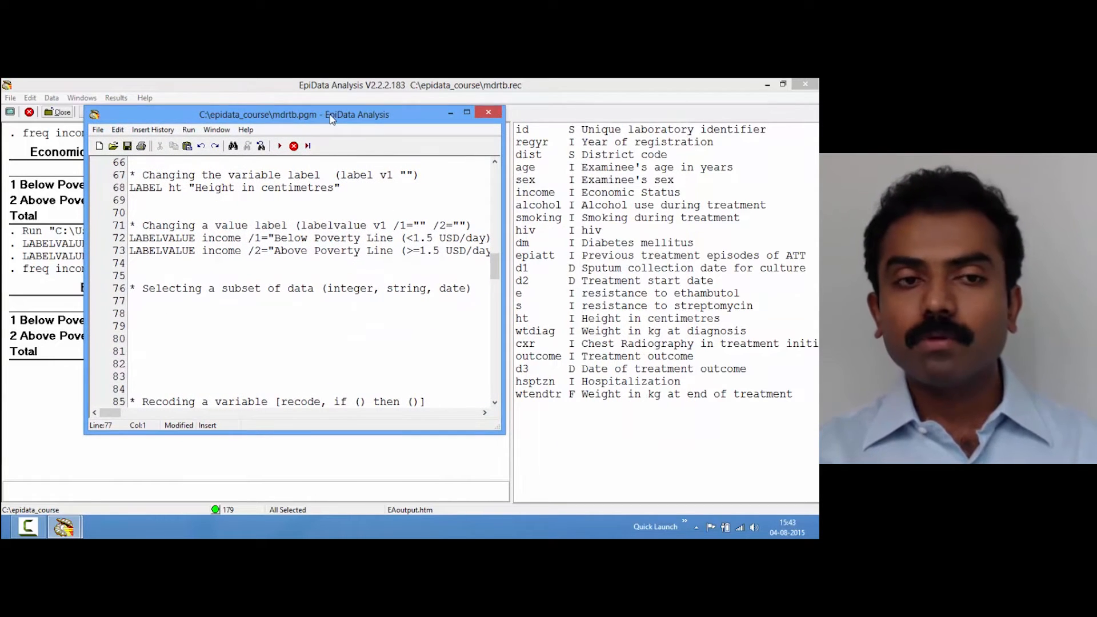
{"action": "left_click_drag", "start_coordinate": [330, 114], "coordinate": [530, 93]}
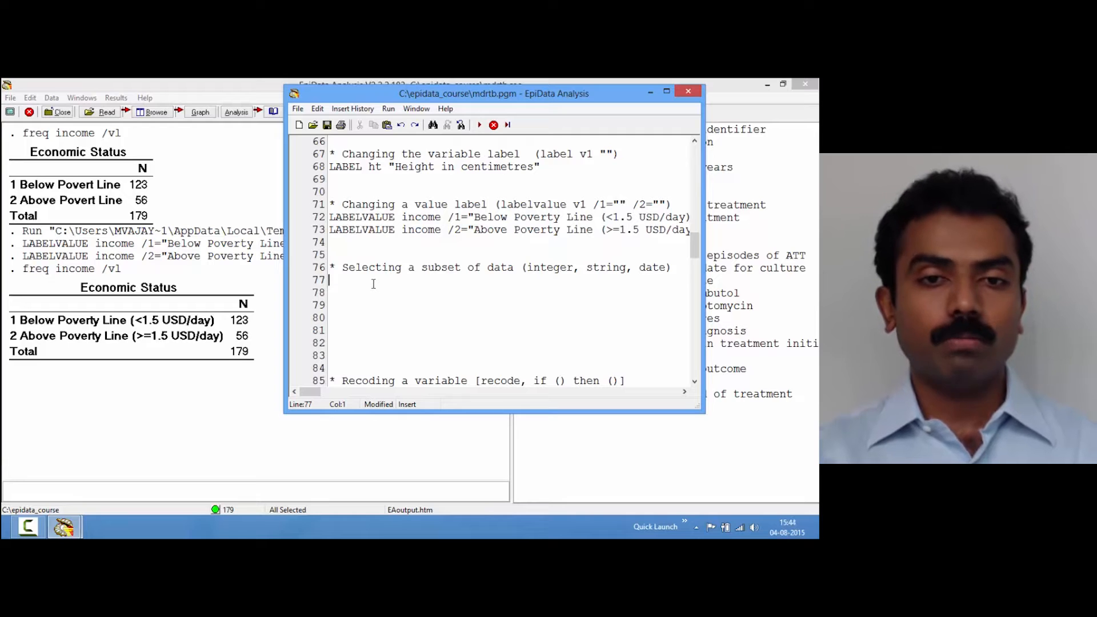
{"action": "type", "text": "select"}
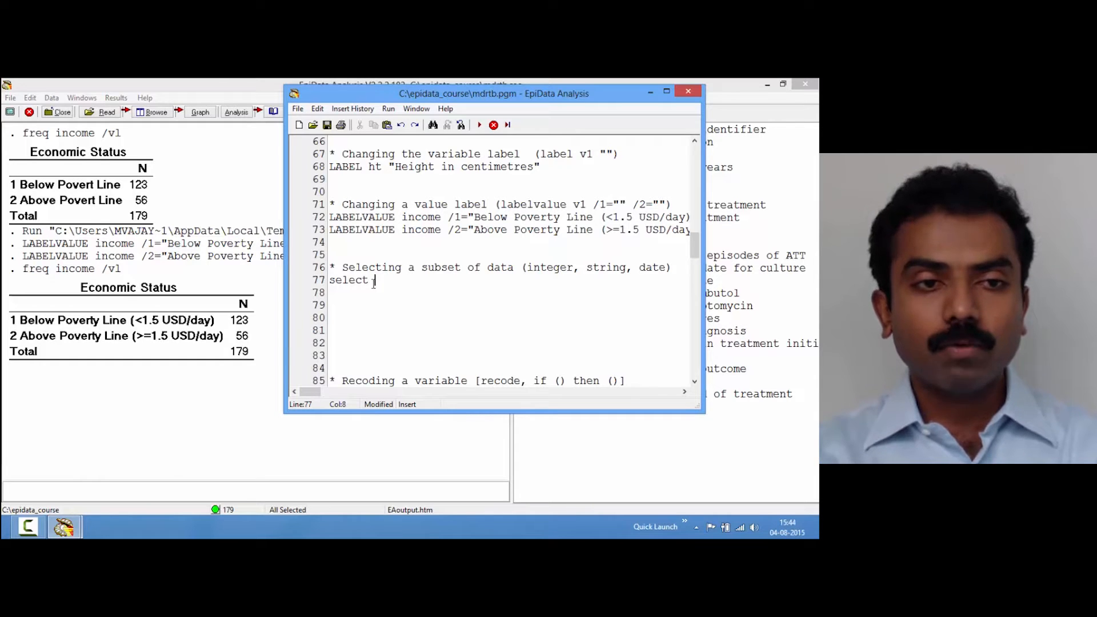
{"action": "type", "text": " income"}
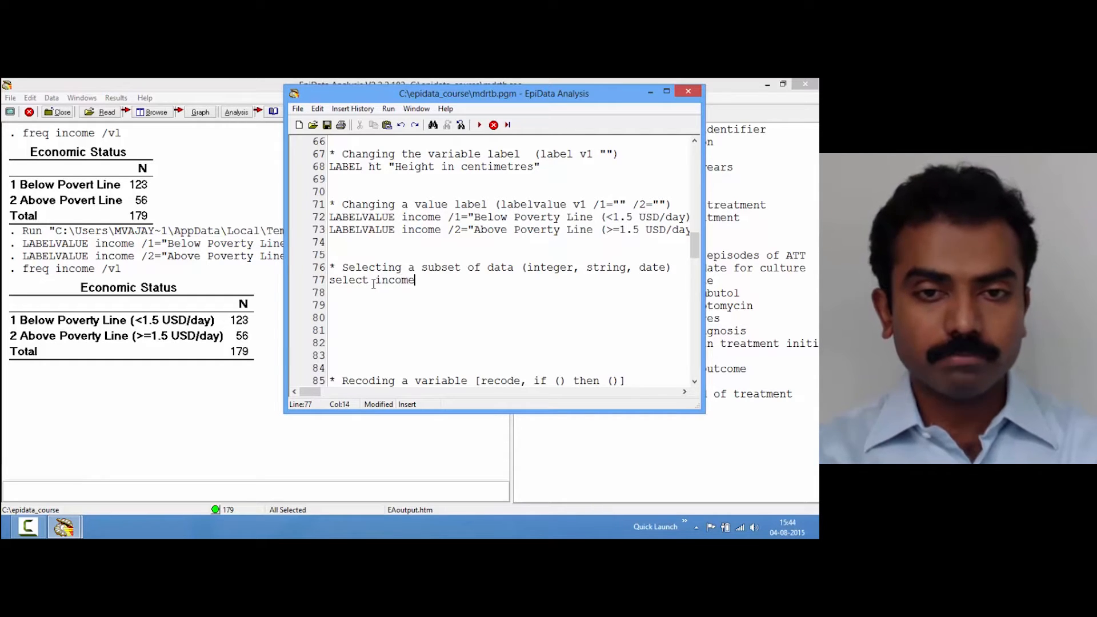
{"action": "type", "text": "="}
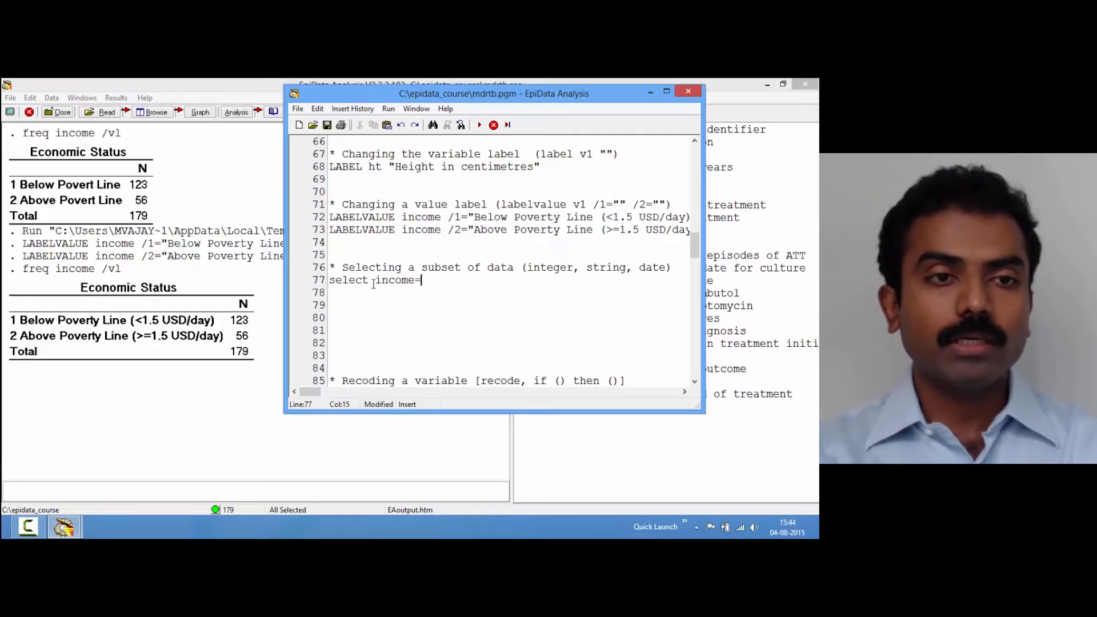
{"action": "type", "text": "1"}
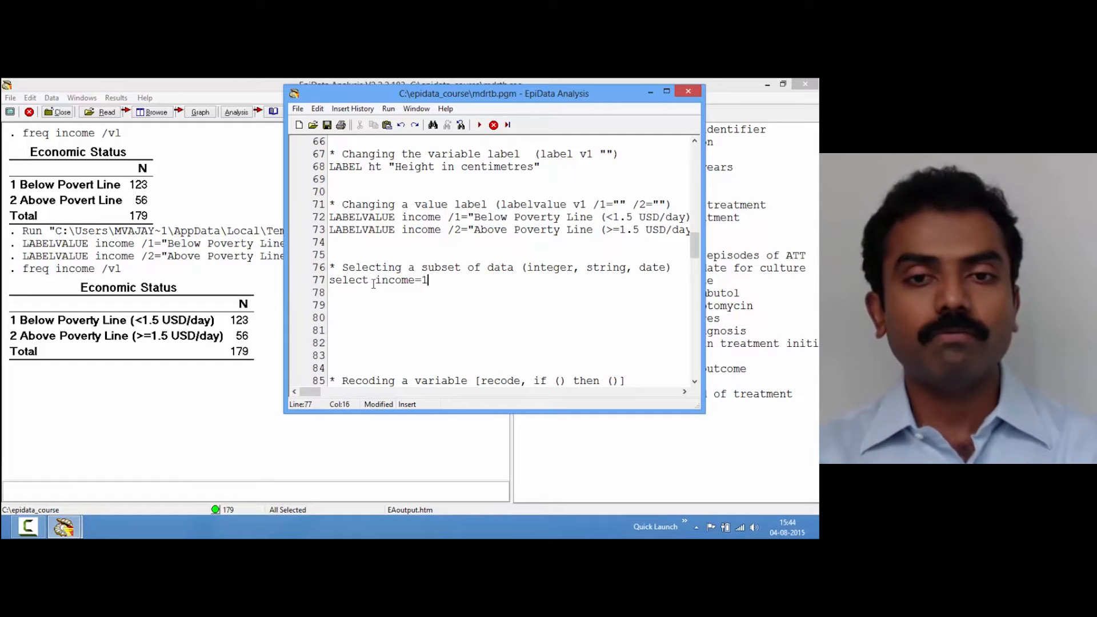
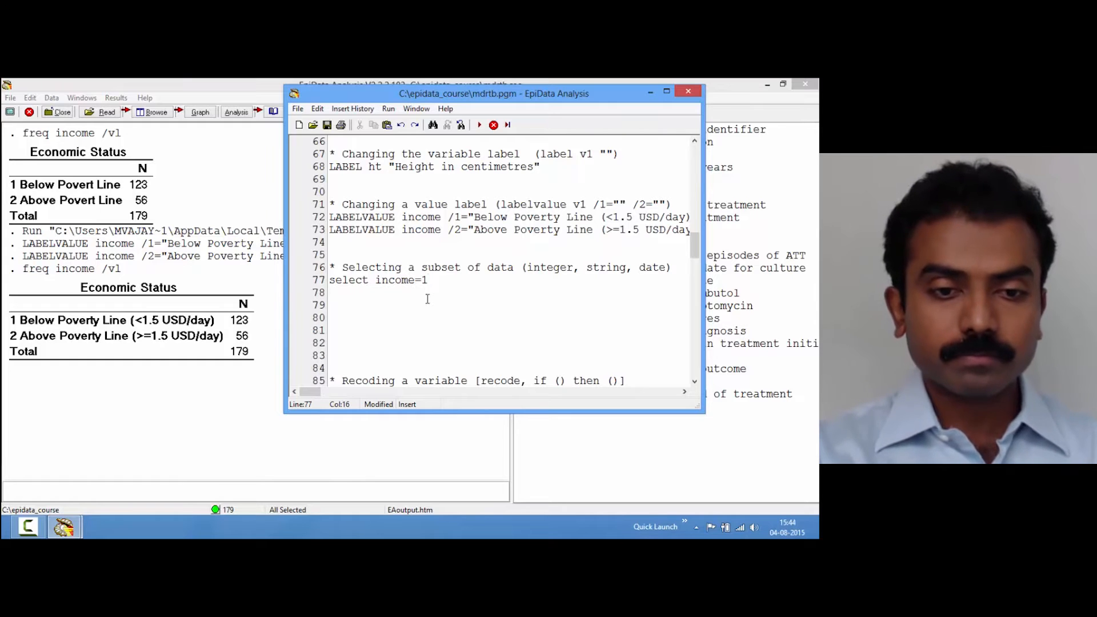
{"action": "key", "text": "F8"}
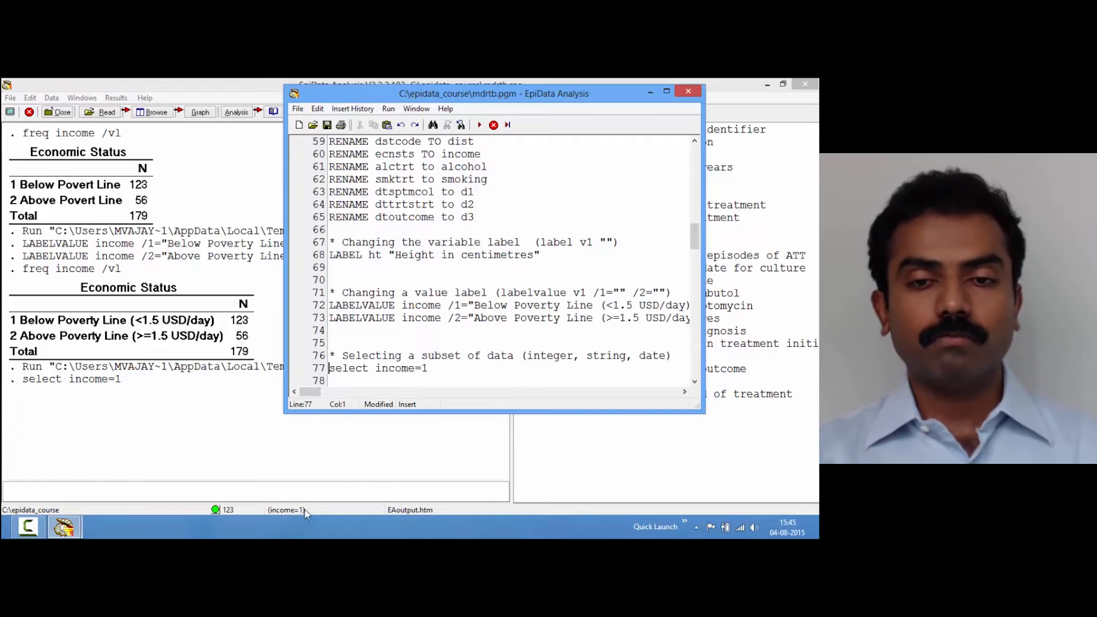
- Add a bare select command on the line below select income=1 and run it to clear the selection
{"action": "left_click", "coordinate": [435, 369]}
{"action": "type", "text": "select"}
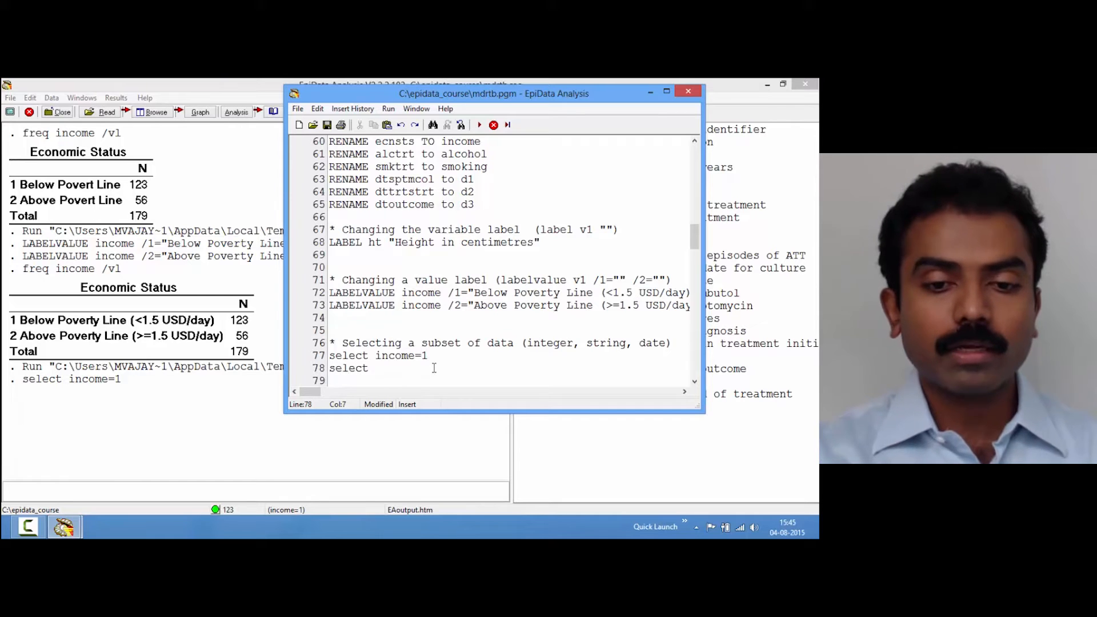
{"action": "key", "text": "F9"}
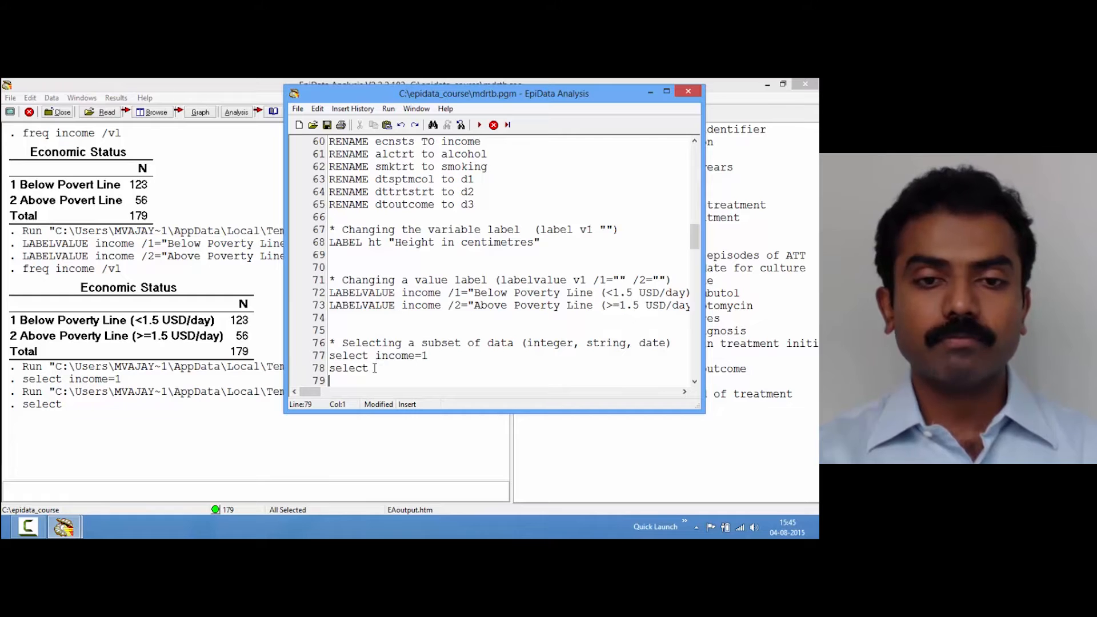
- Uncover the variable list, add the command freq dist on line 79 and run it
{"action": "left_click_drag", "start_coordinate": [499, 99], "coordinate": [296, 113]}
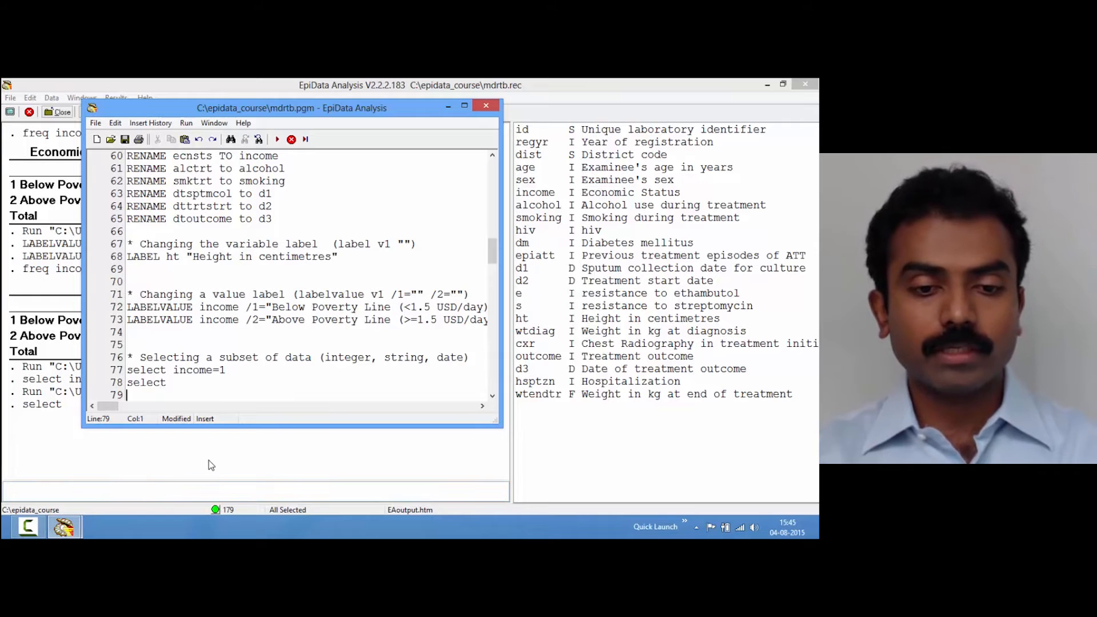
{"action": "type", "text": "f"}
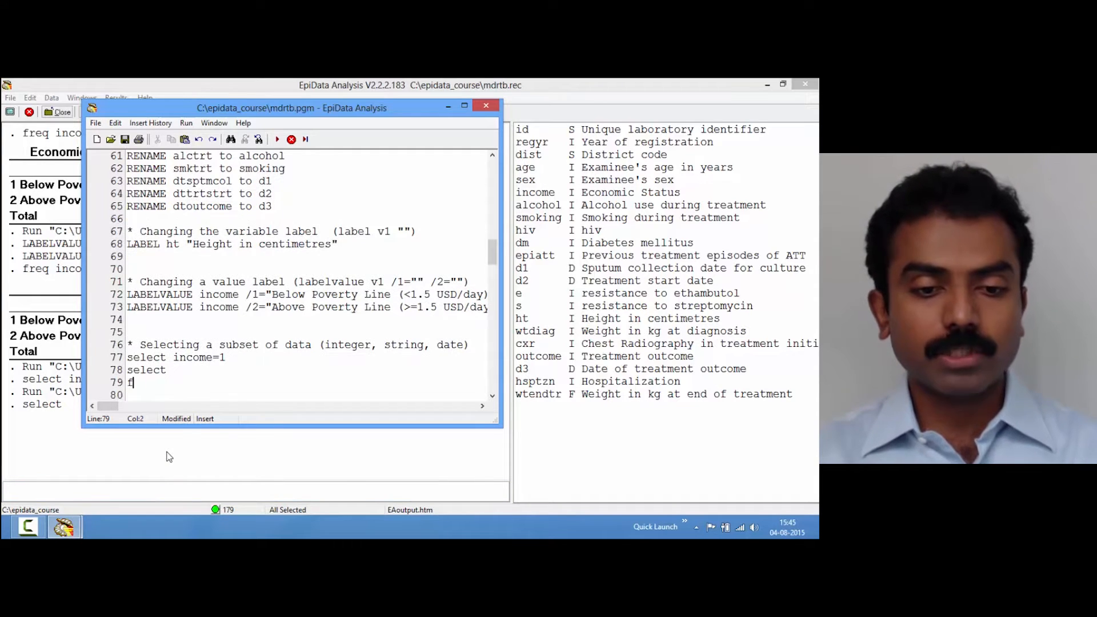
{"action": "type", "text": "req dist"}
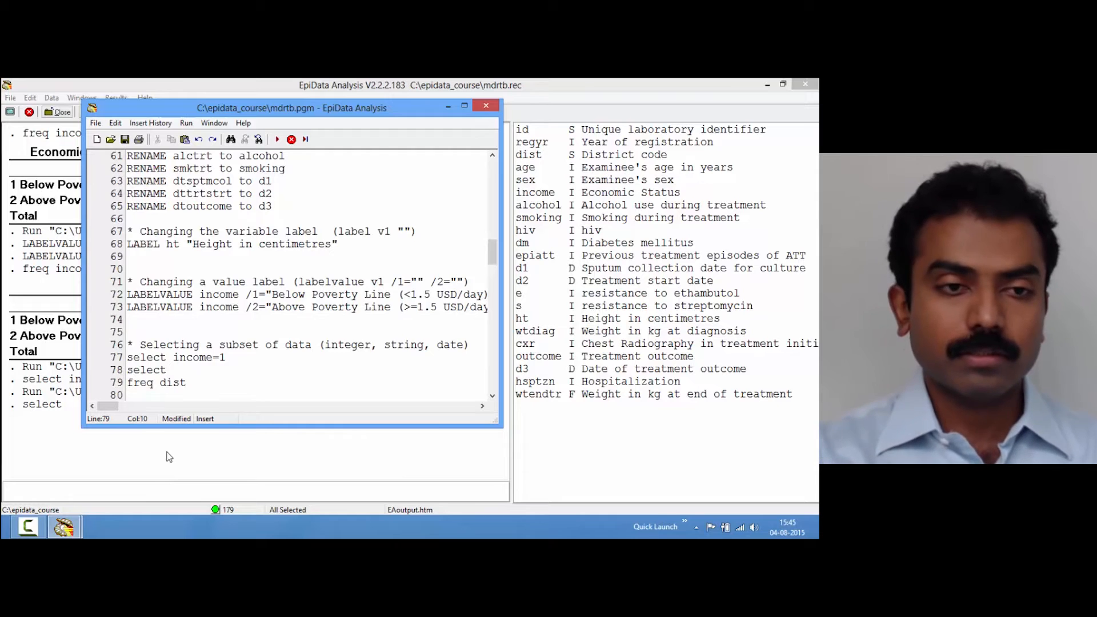
{"action": "key", "text": "F9"}
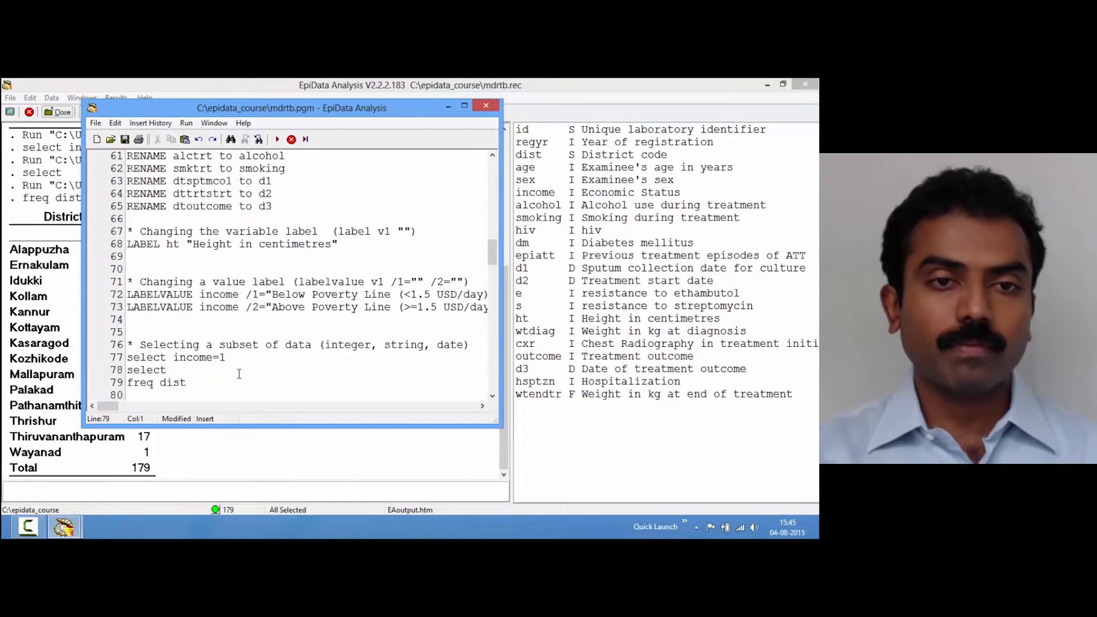
- Uncover the district frequency table, append the /vl option to the freq dist command and run the line again
{"action": "left_click_drag", "start_coordinate": [346, 111], "coordinate": [523, 124]}
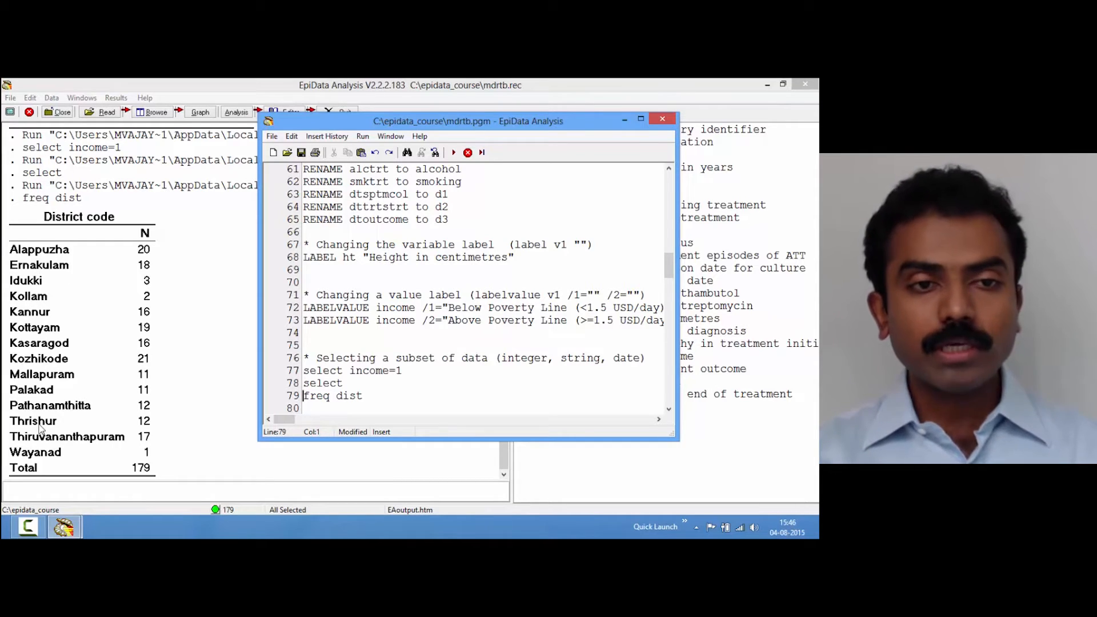
{"action": "left_click", "coordinate": [368, 394]}
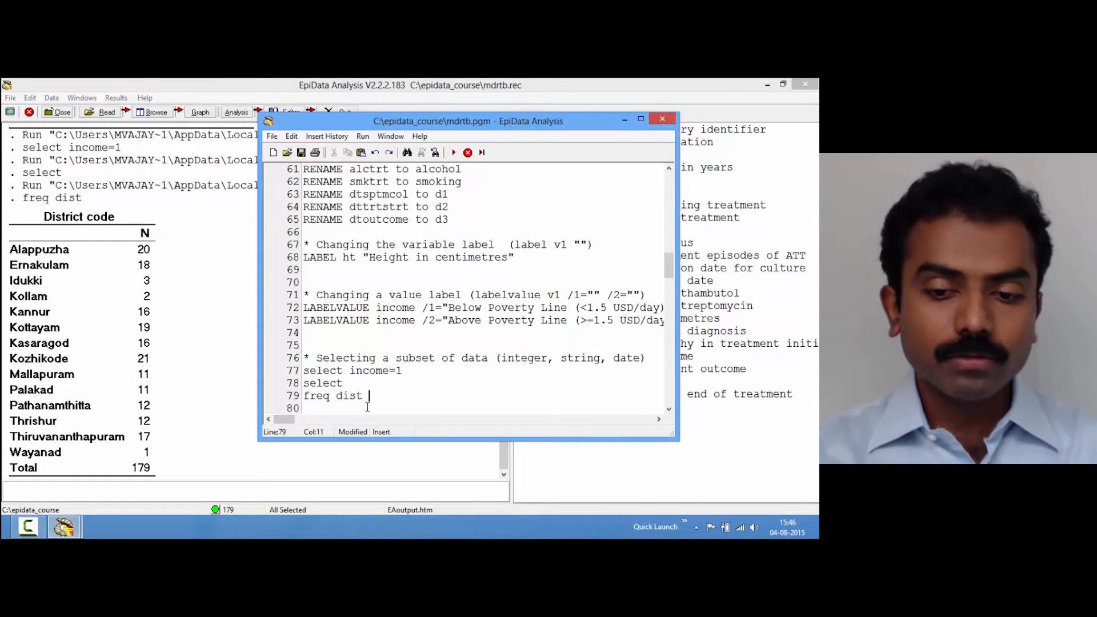
{"action": "type", "text": "/"}
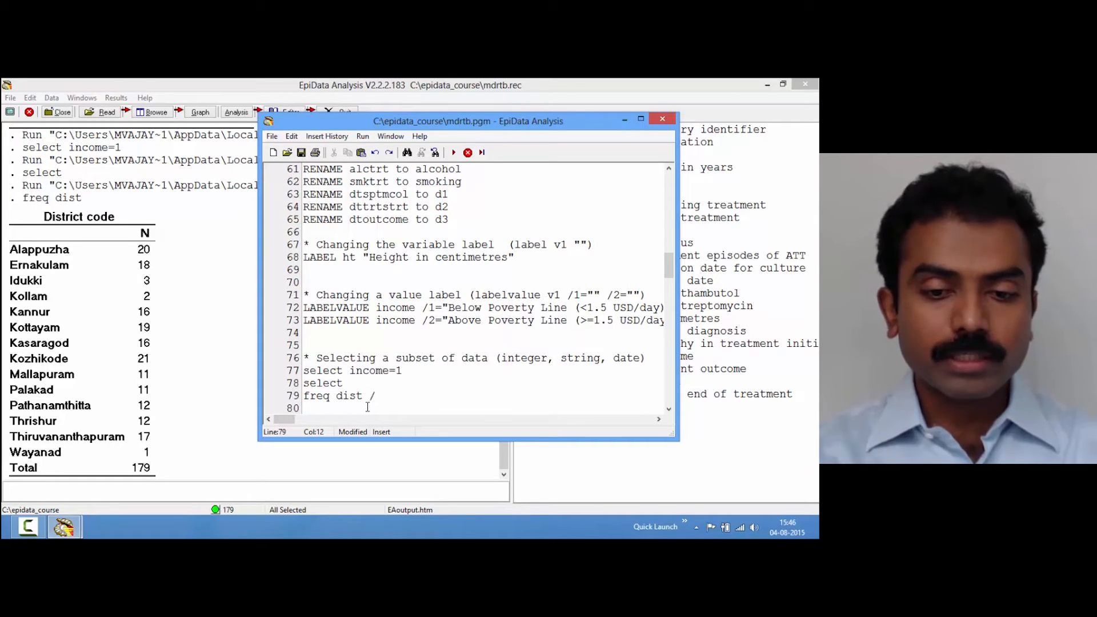
{"action": "type", "text": "vl"}
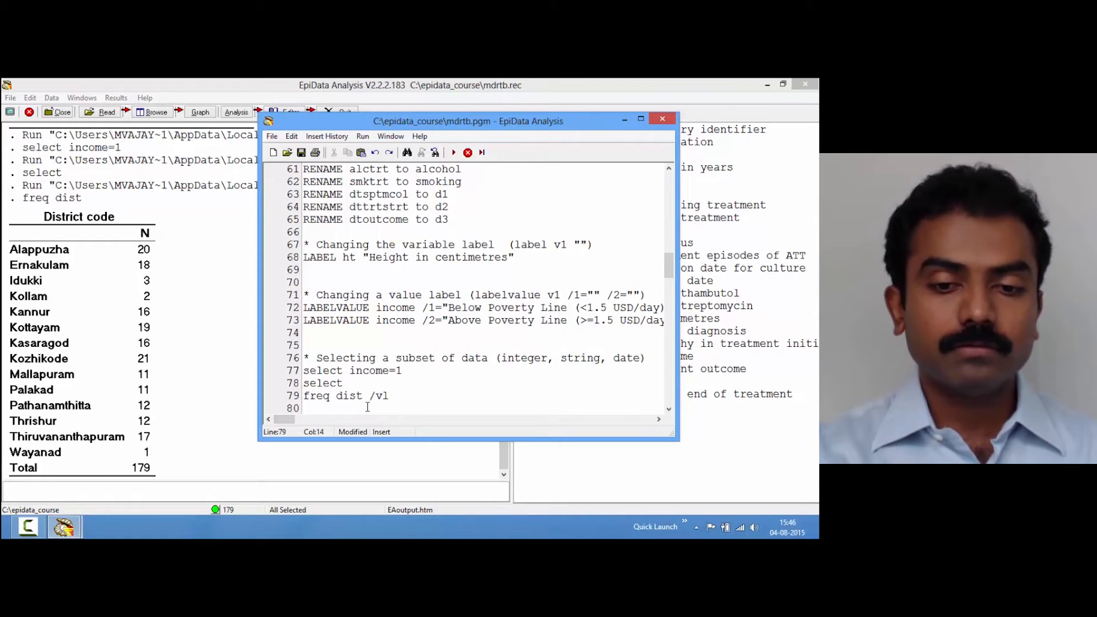
{"action": "key", "text": "F9"}
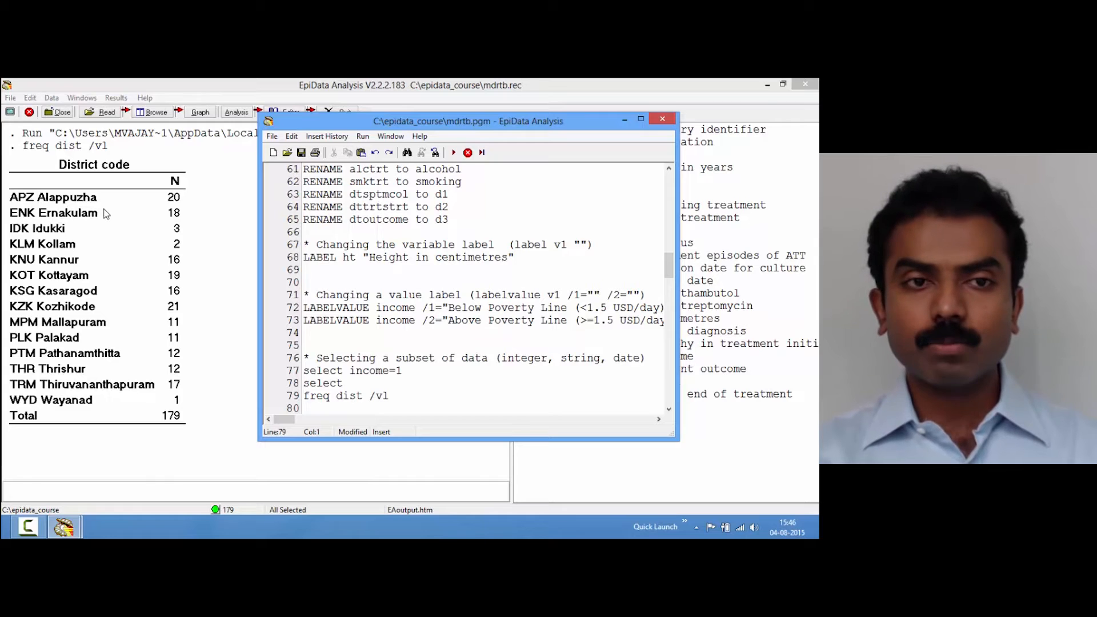
- Add the command select dist="APZ" below the freq dist /vl line, with the district code in quotes, and run it
{"action": "left_click", "coordinate": [392, 396]}
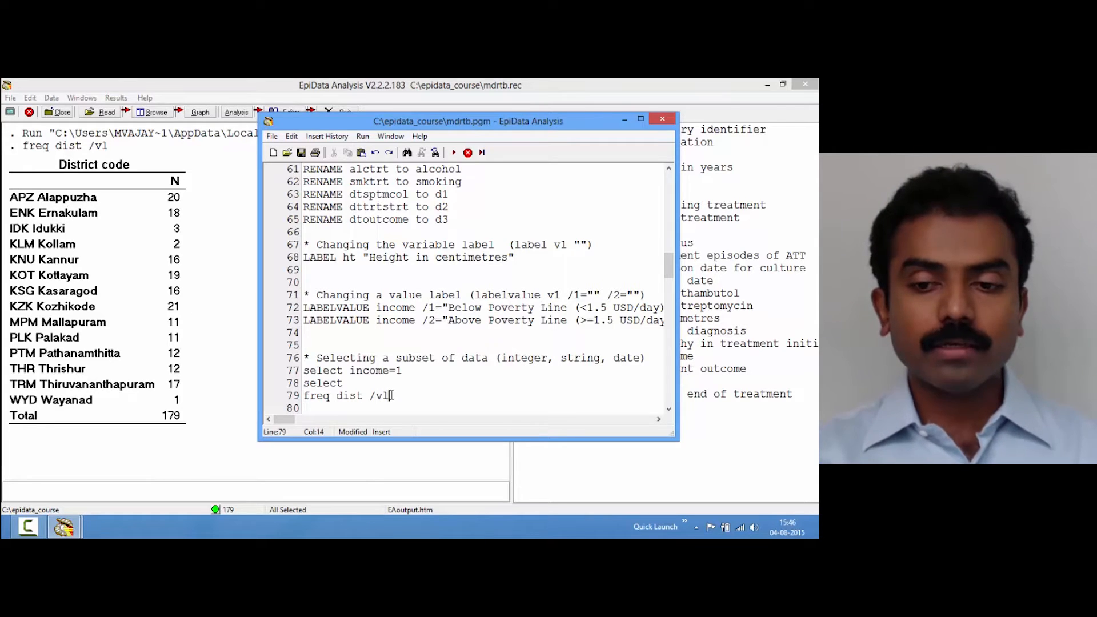
{"action": "key", "text": "Return"}
{"action": "type", "text": "seled"}
{"action": "type", "text": "t dist"}
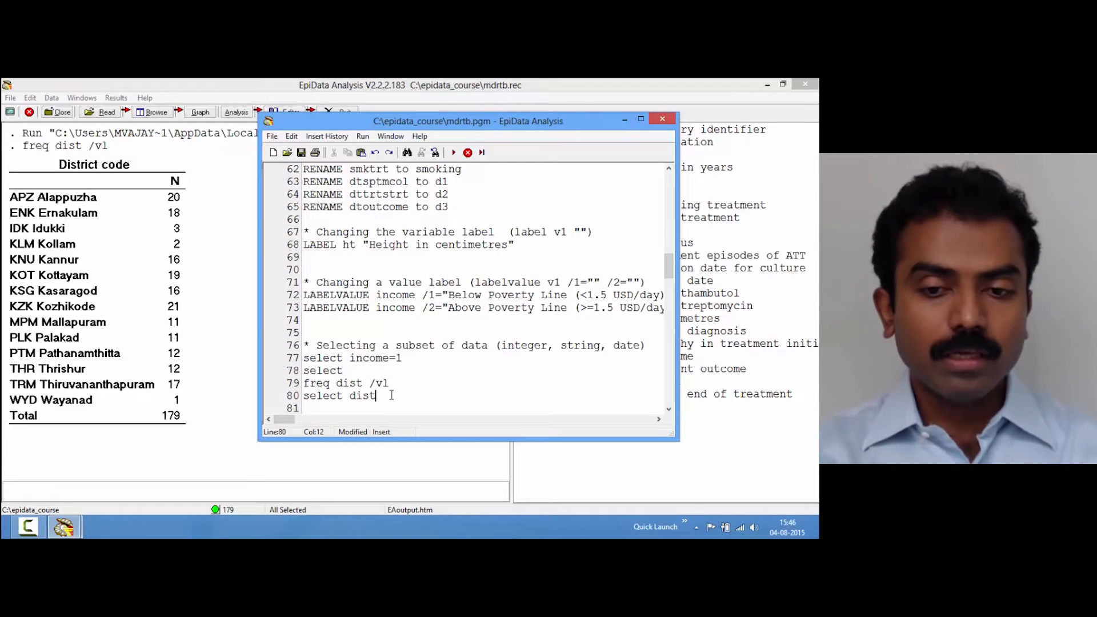
{"action": "type", "text": "="}
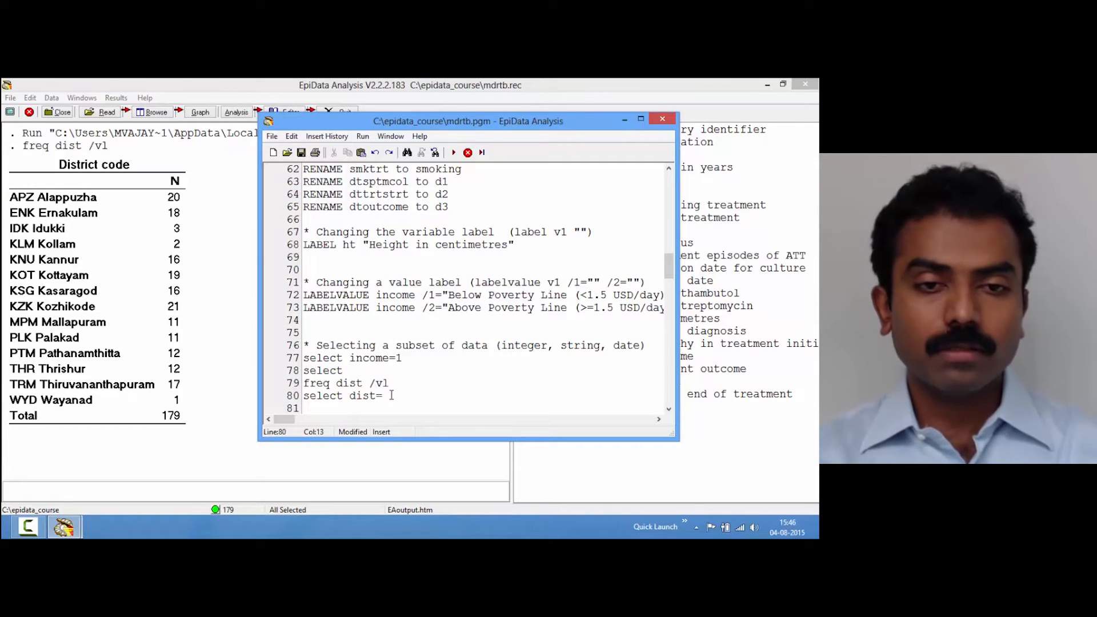
{"action": "type", "text": "APZ"}
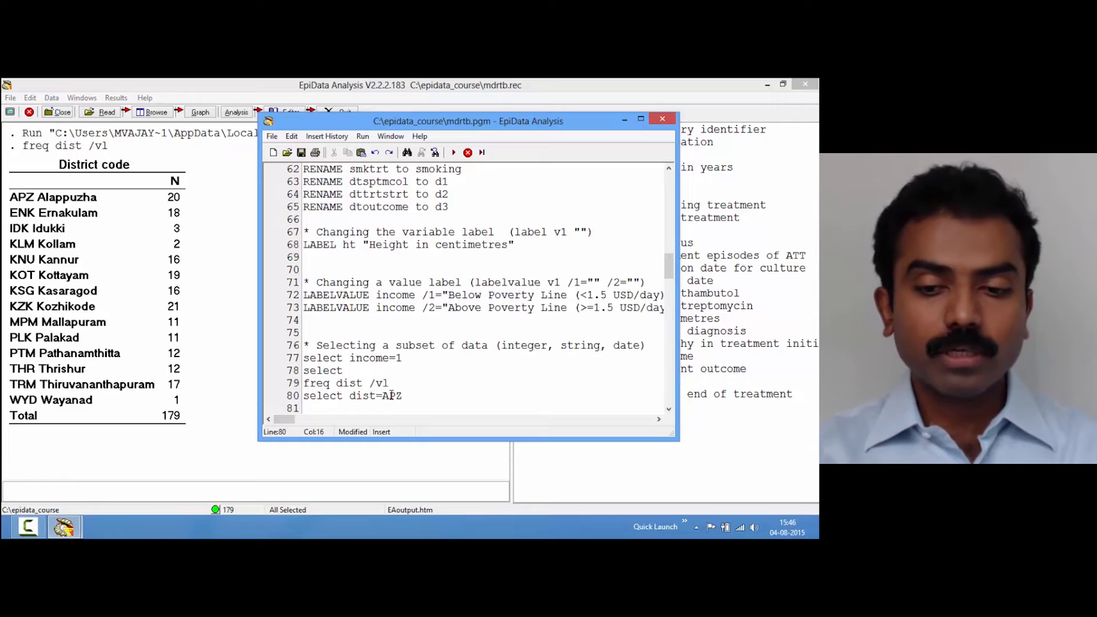
{"action": "type", "text": "\""}
{"action": "key", "text": "Left"}
{"action": "key", "text": "Left"}
{"action": "key", "text": "Left"}
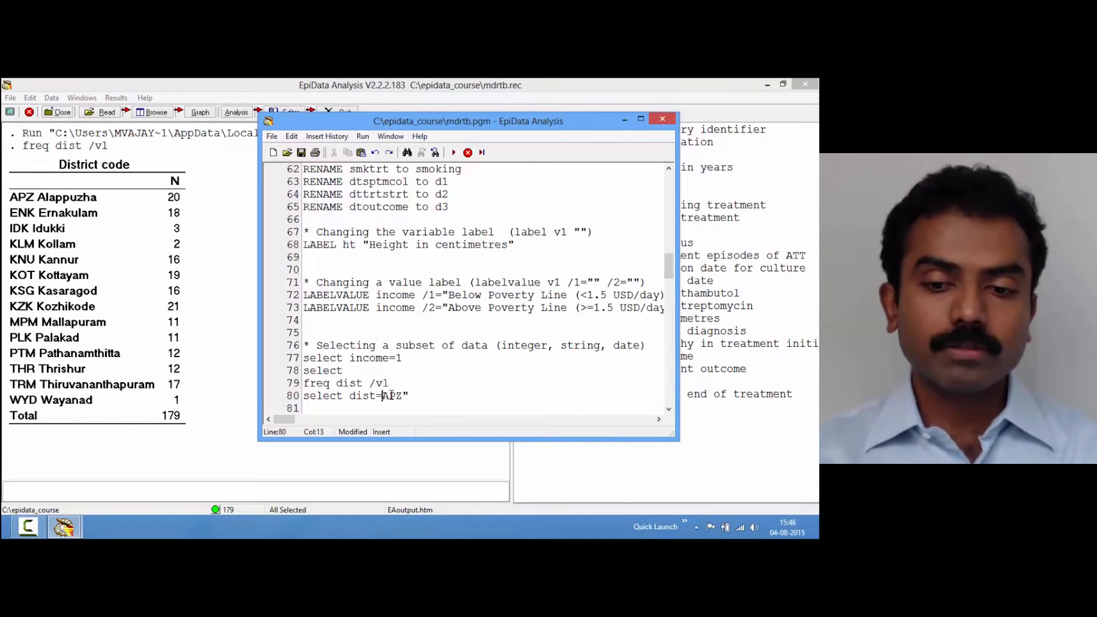
{"action": "type", "text": "\""}
{"action": "key", "text": "End"}
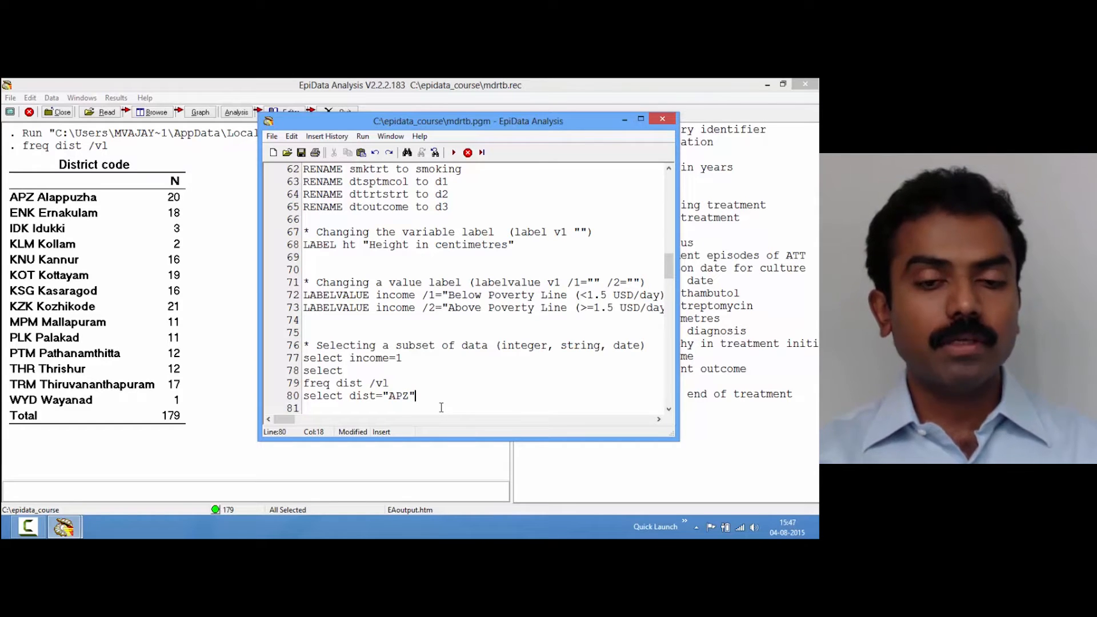
{"action": "key", "text": "F9"}
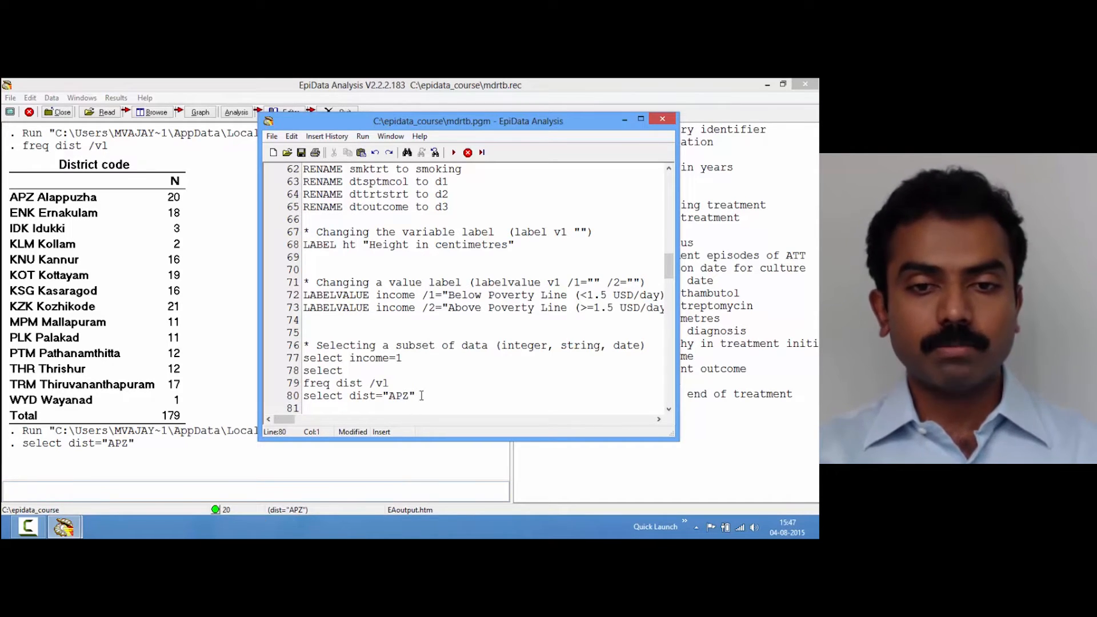
- Add a bare select command below the district selection and run it to restore all records
{"action": "type", "text": "s"}
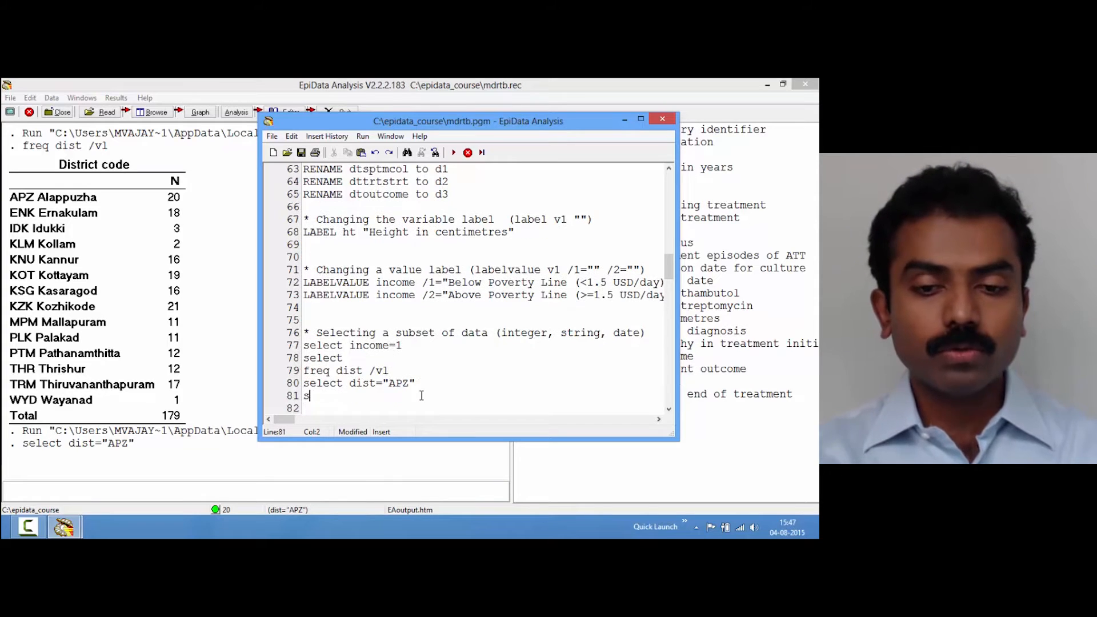
{"action": "type", "text": "elect"}
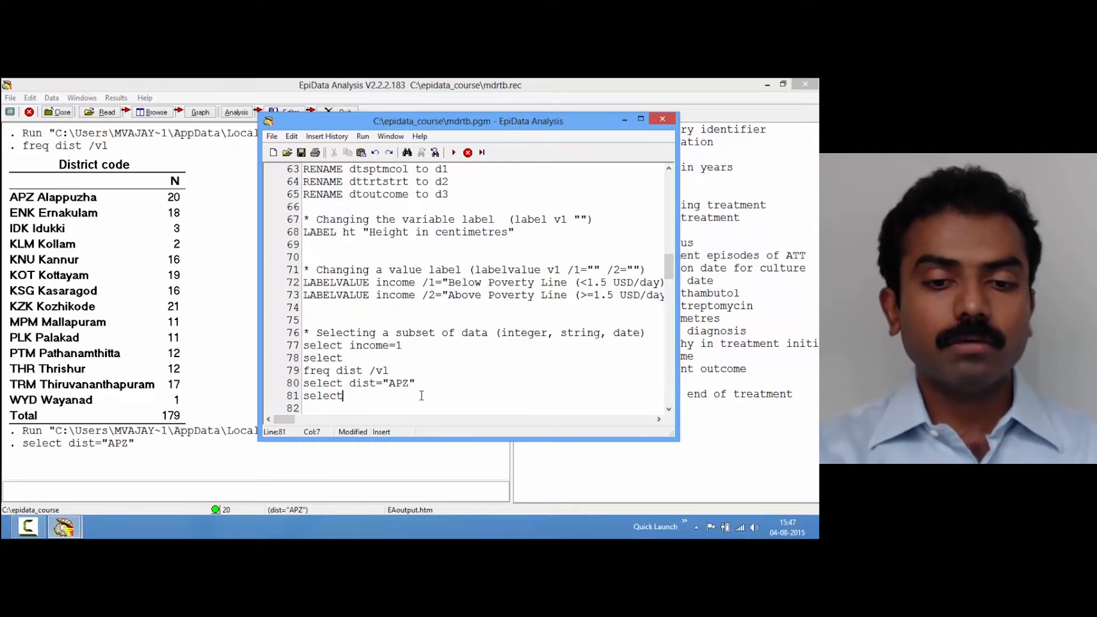
{"action": "key", "text": "F9"}
- Insert a blank line above freq dist /vl to separate the two examples, and place the cursor on blank line 84
{"action": "key", "text": "Up"}
{"action": "key", "text": "Up"}
{"action": "key", "text": "Return"}
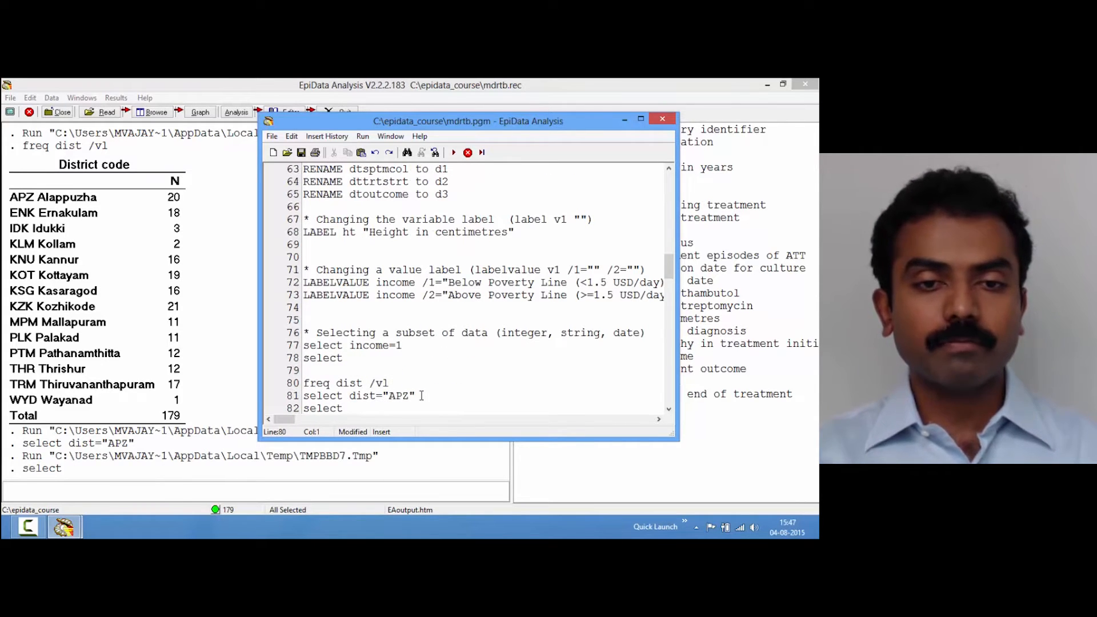
{"action": "key", "text": "Down"}
{"action": "key", "text": "Down"}
{"action": "key", "text": "Down"}
{"action": "scroll", "coordinate": [422, 396], "scroll_direction": "down", "scroll_amount": 1}
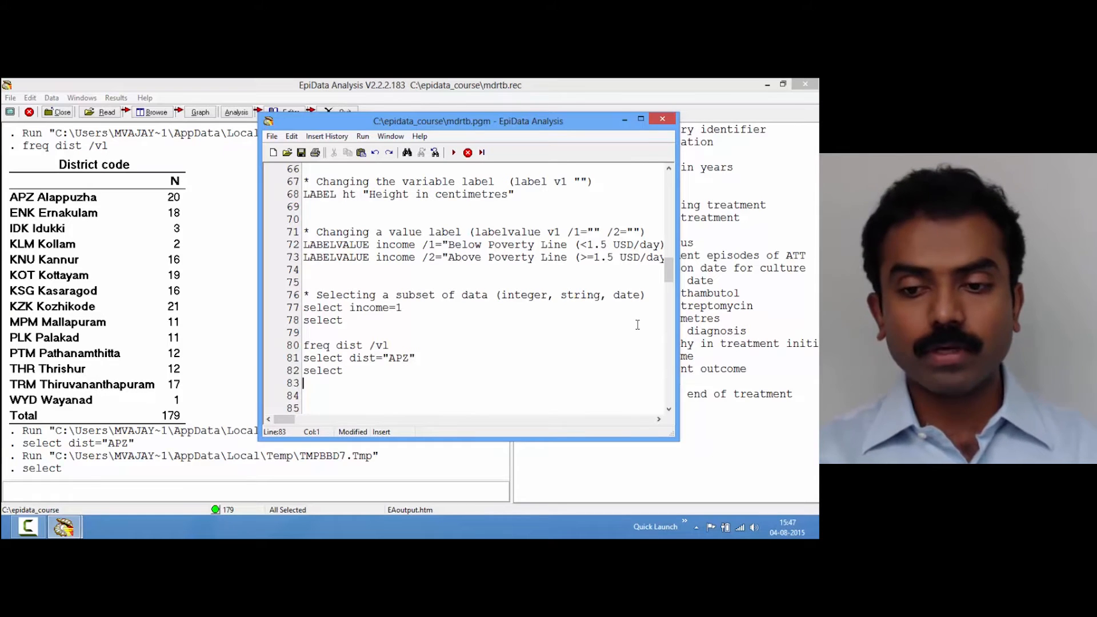
{"action": "key", "text": "Down"}
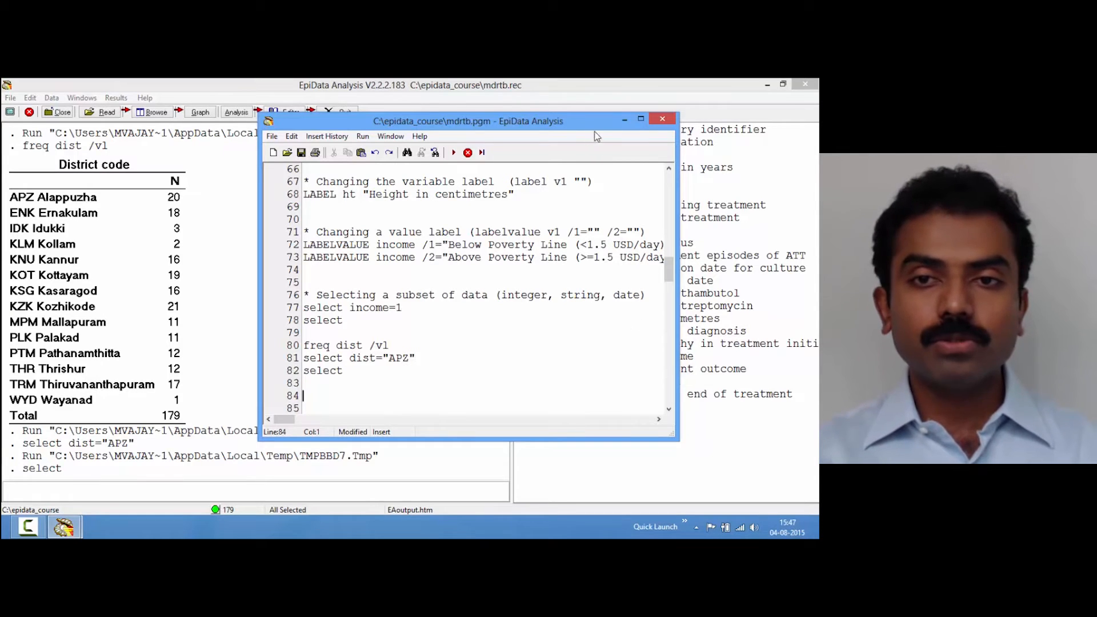
- Browse the d1 variable by command, sort the records on d1 and close the data view
{"action": "left_click_drag", "start_coordinate": [595, 130], "coordinate": [451, 125]}
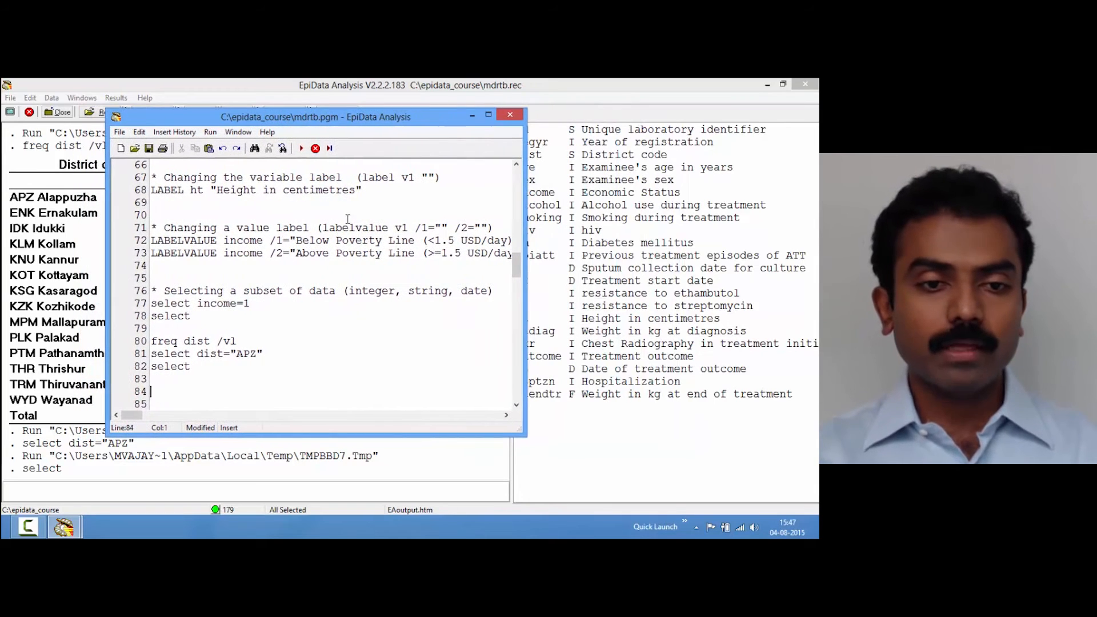
{"action": "left_click", "coordinate": [116, 486]}
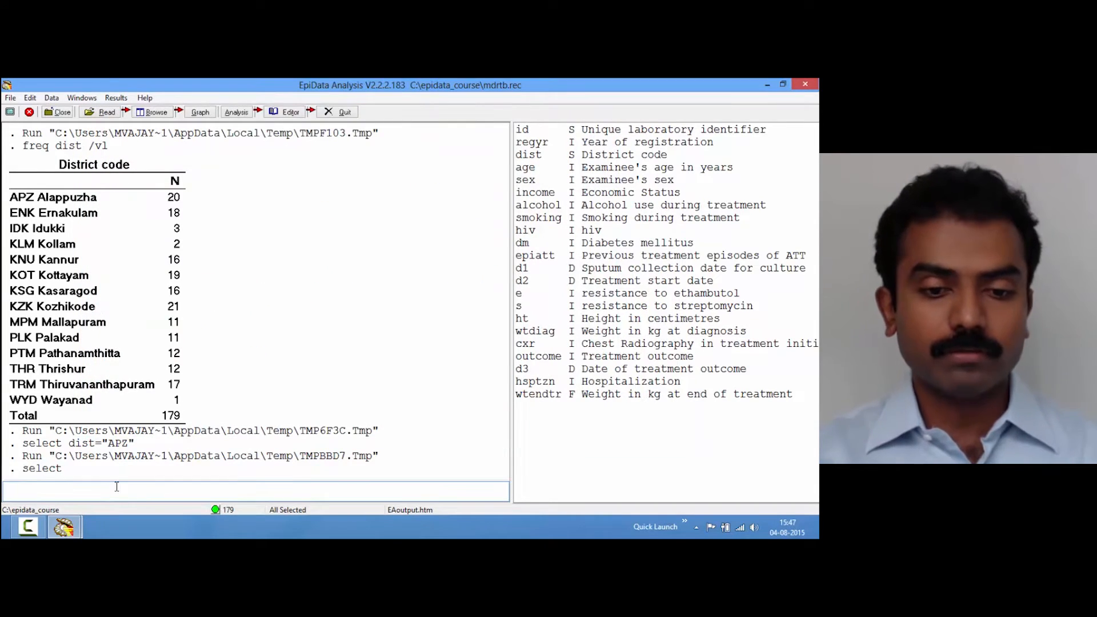
{"action": "type", "text": "browse"}
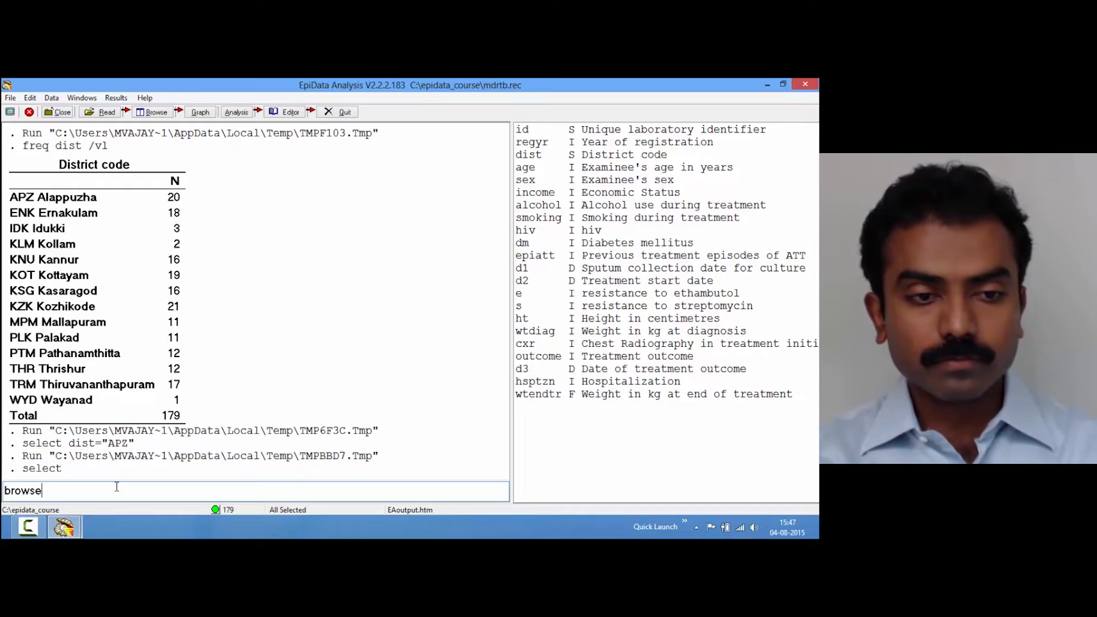
{"action": "type", "text": " d1"}
{"action": "key", "text": "Return"}
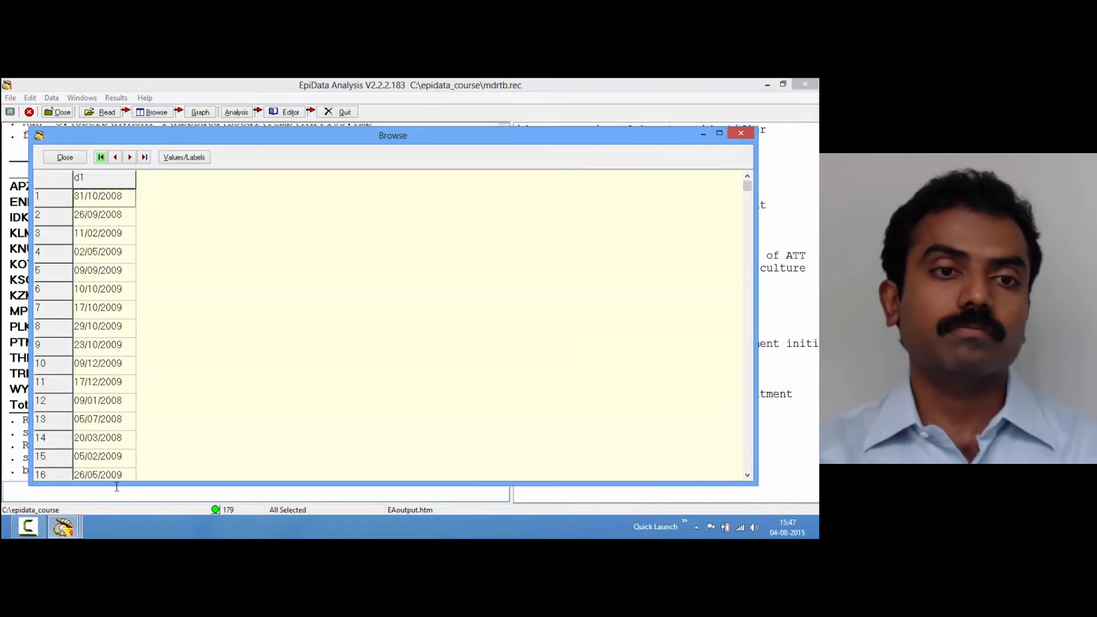
{"action": "right_click", "coordinate": [115, 194]}
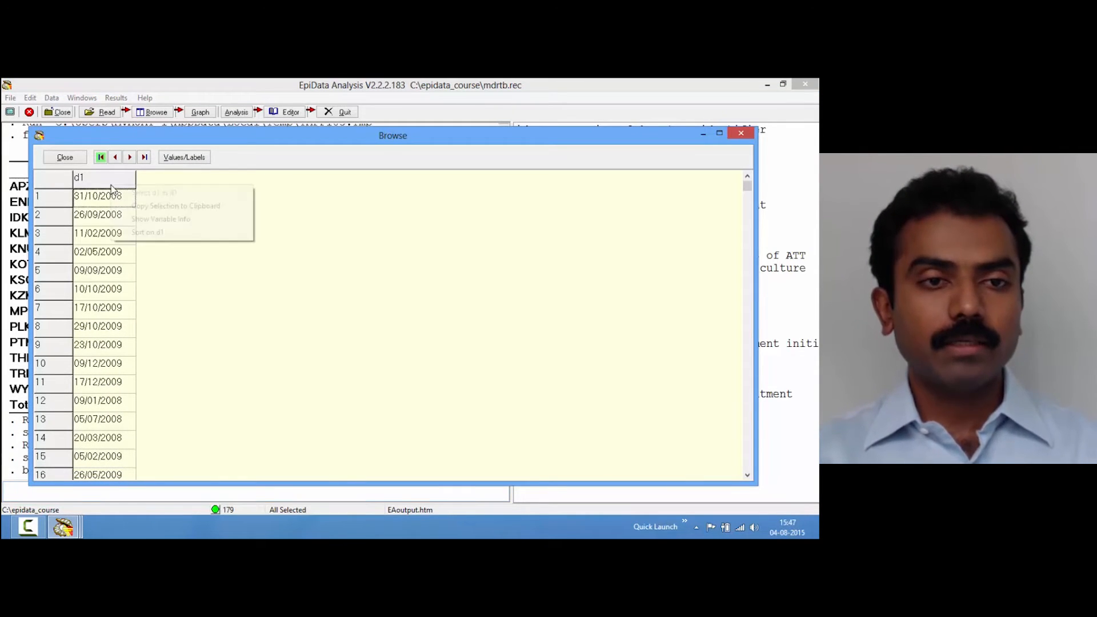
{"action": "left_click", "coordinate": [143, 232]}
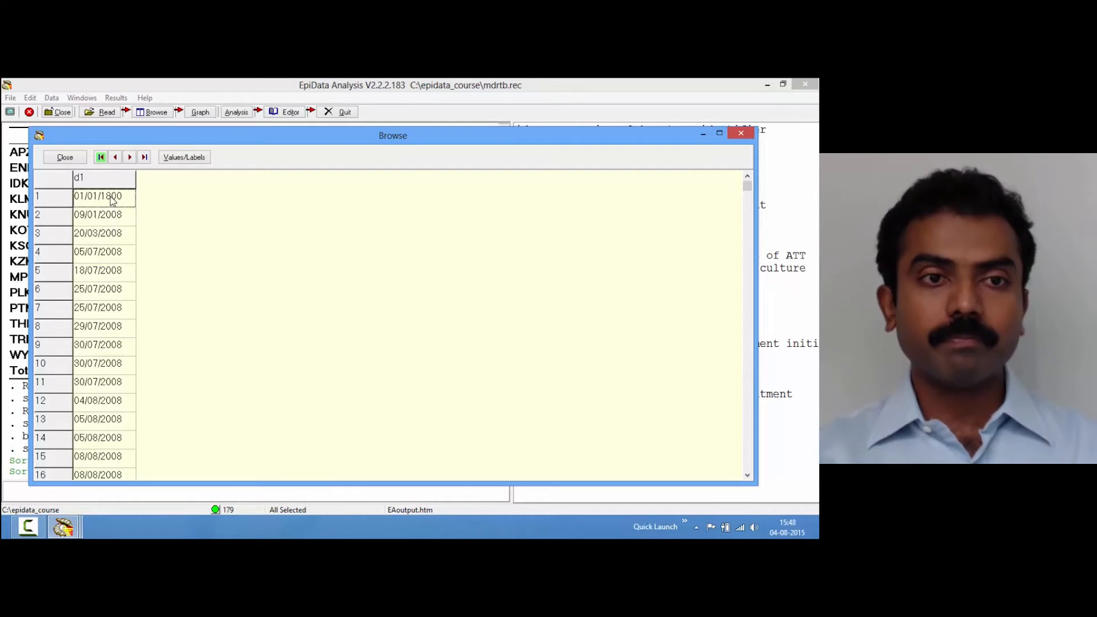
{"action": "left_click", "coordinate": [66, 156]}
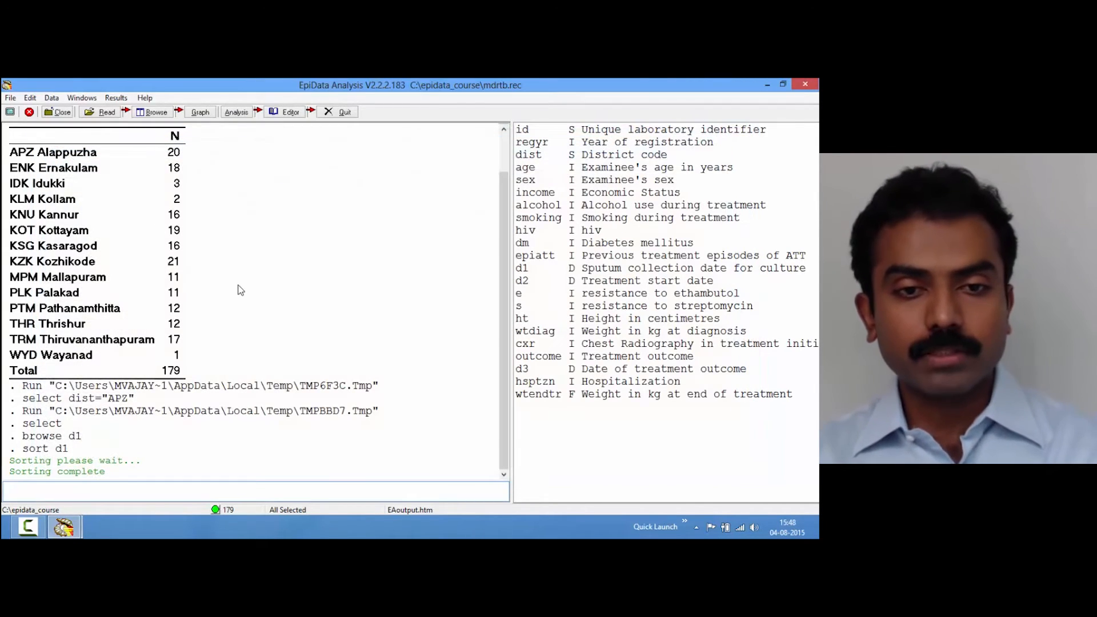
- Write the command select if d1<>dmy(01,01,1800) on line 84 of the program and run it
{"action": "type", "text": "select"}
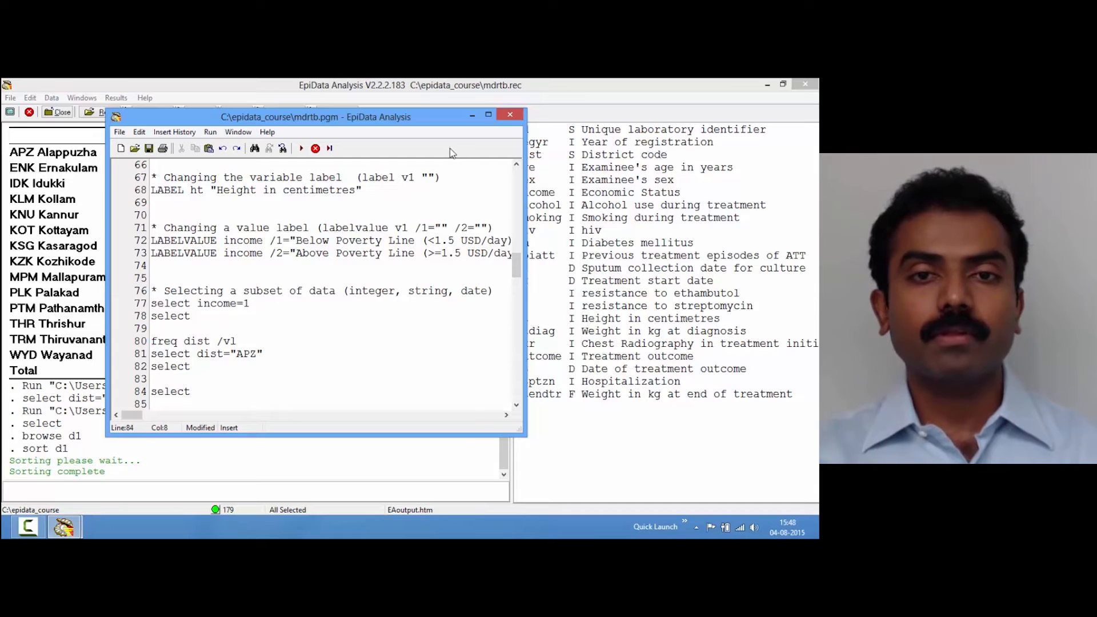
{"action": "left_click_drag", "start_coordinate": [404, 123], "coordinate": [366, 127]}
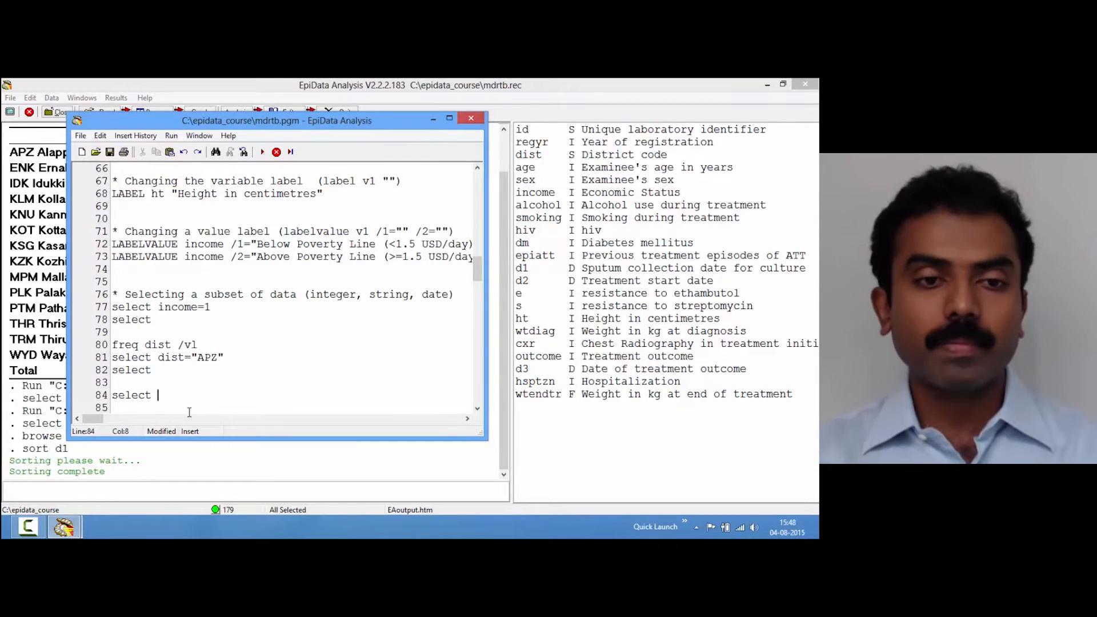
{"action": "type", "text": "if "}
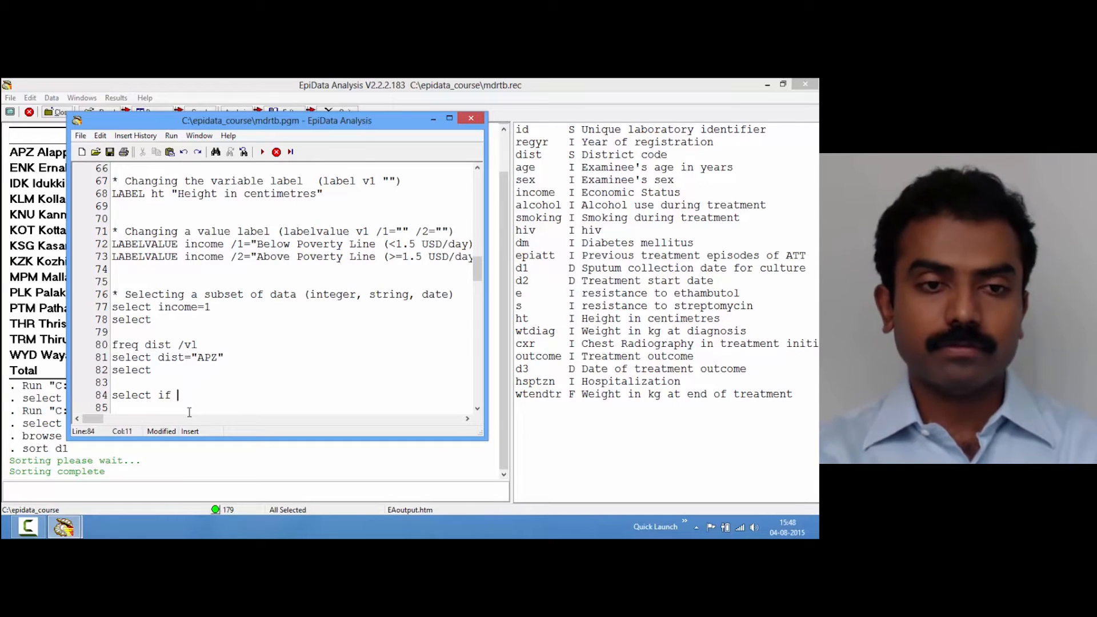
{"action": "type", "text": "d"}
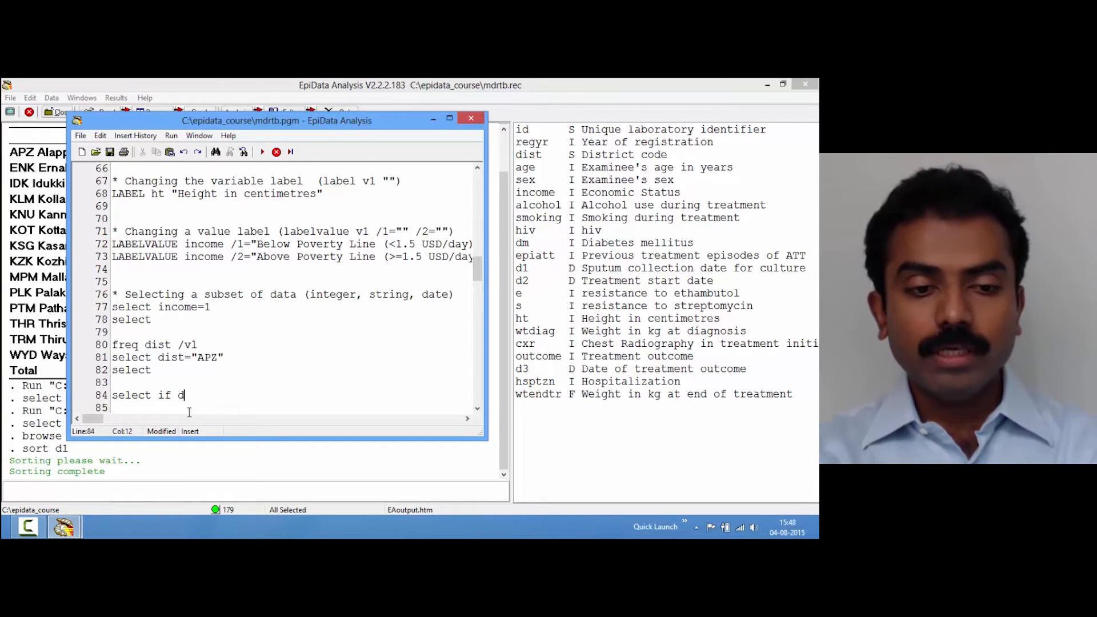
{"action": "type", "text": "1<>"}
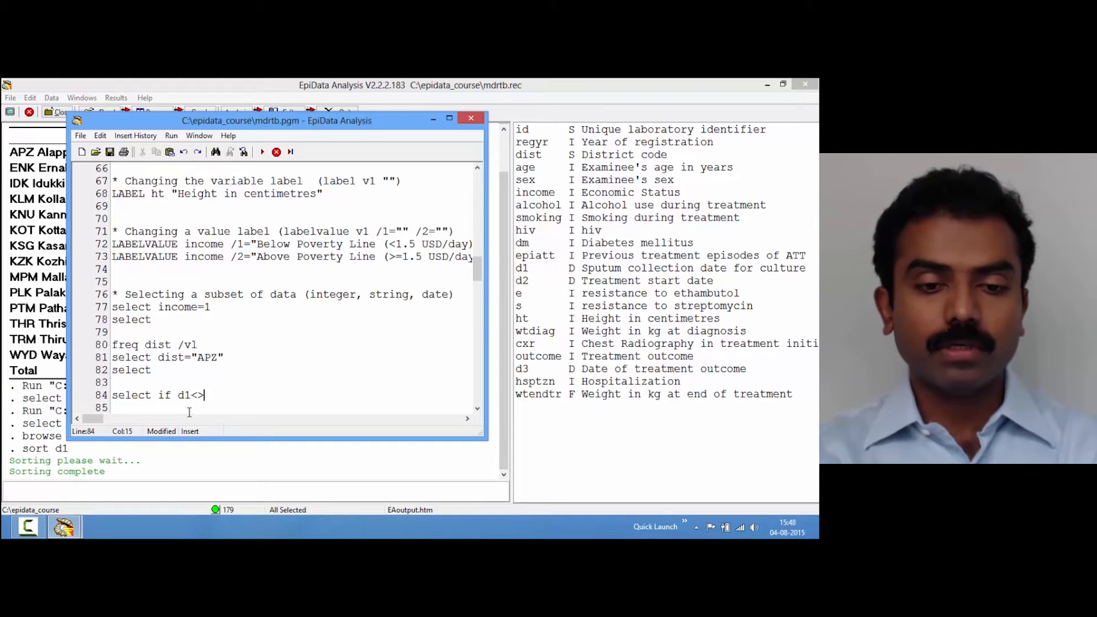
{"action": "type", "text": "d"}
{"action": "type", "text": "m"}
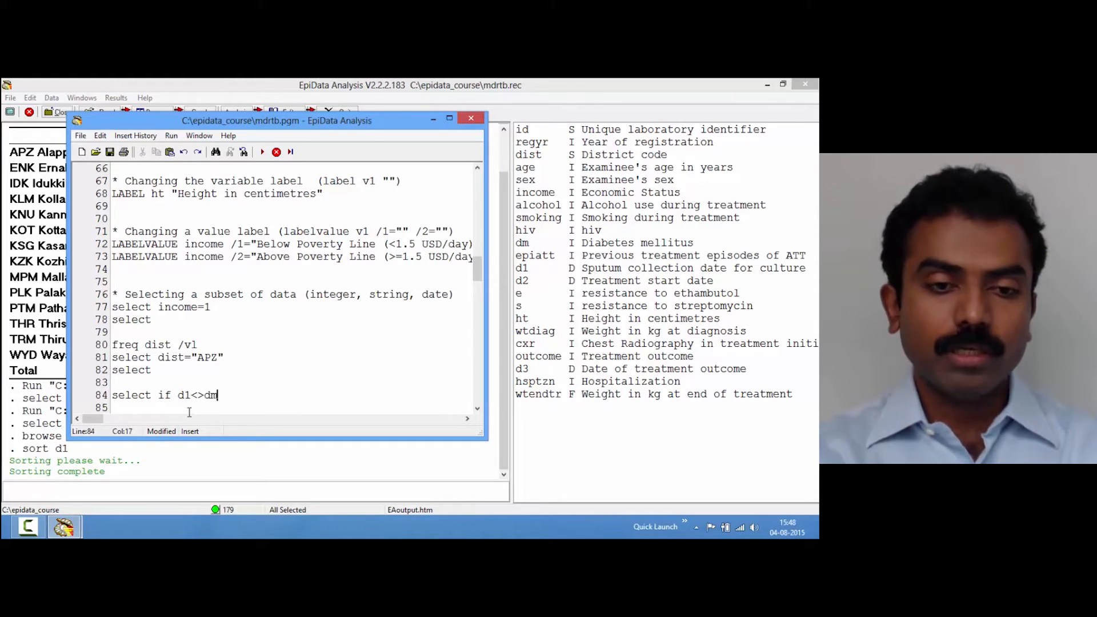
{"action": "type", "text": "y("}
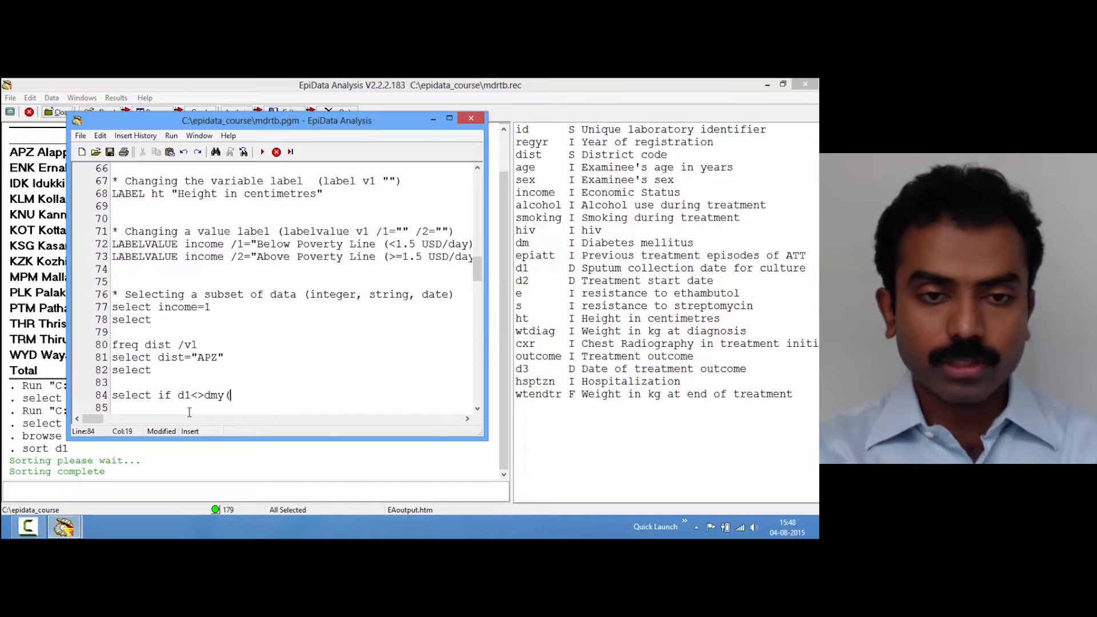
{"action": "type", "text": "01,"}
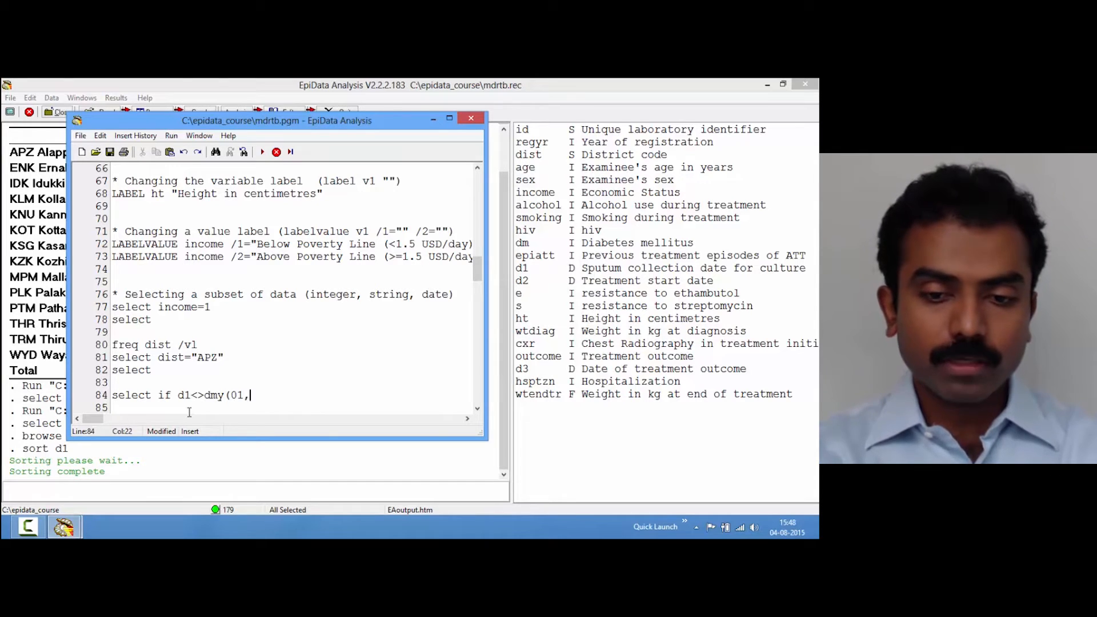
{"action": "type", "text": "01,1800)"}
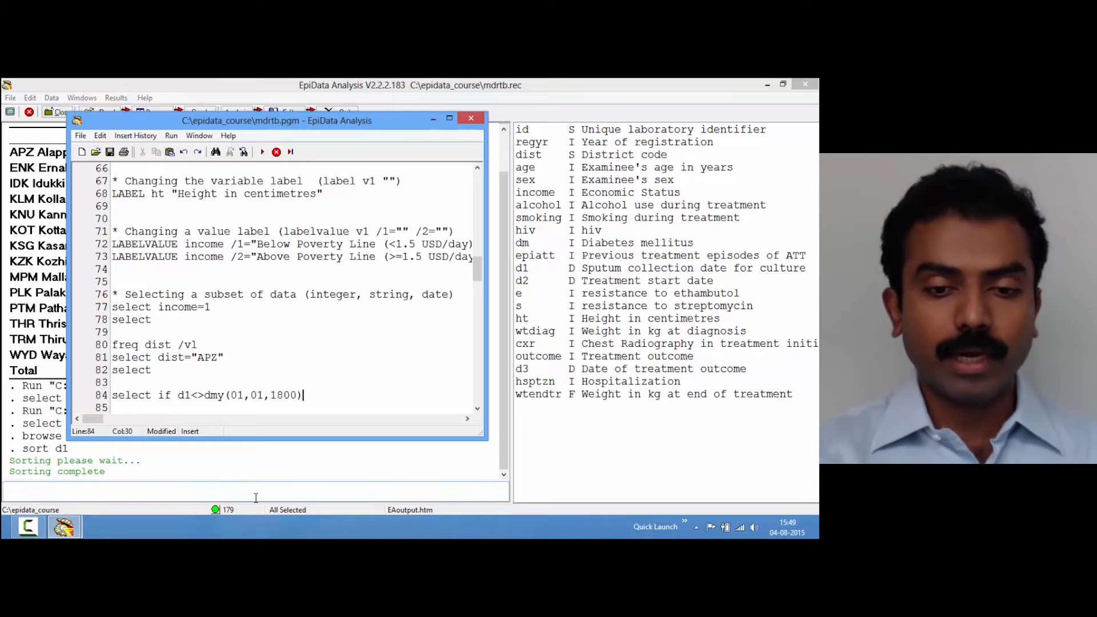
{"action": "key", "text": "ctrl+e"}
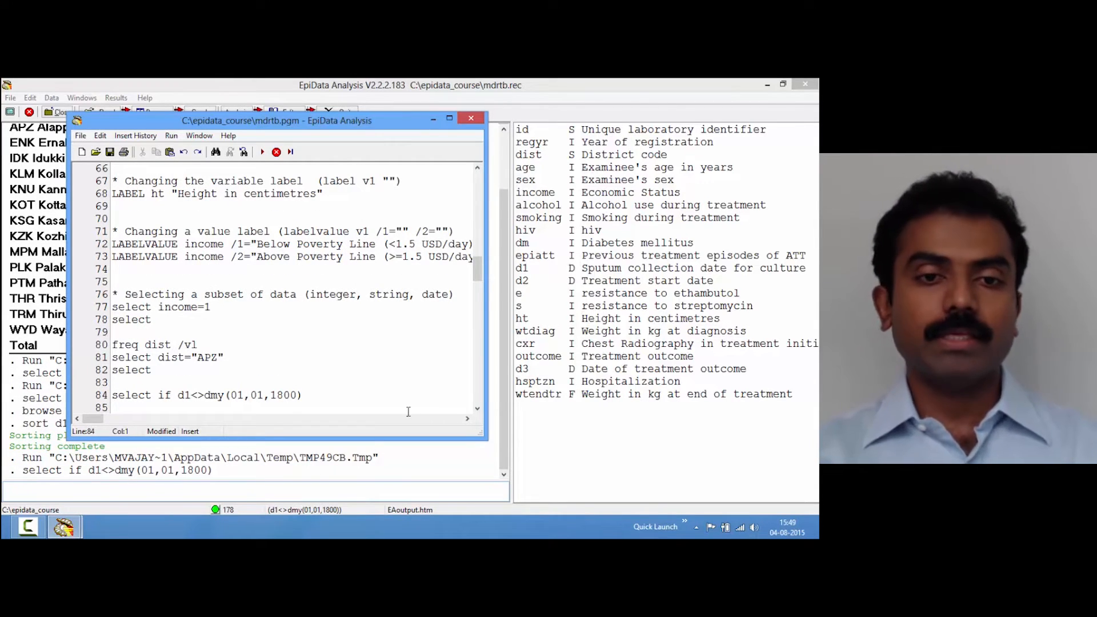
- Add a bare select command directly below the dmy date selection and run it to restore all records
{"action": "left_click", "coordinate": [303, 396]}
{"action": "key", "text": "Return"}
{"action": "key", "text": "Return"}
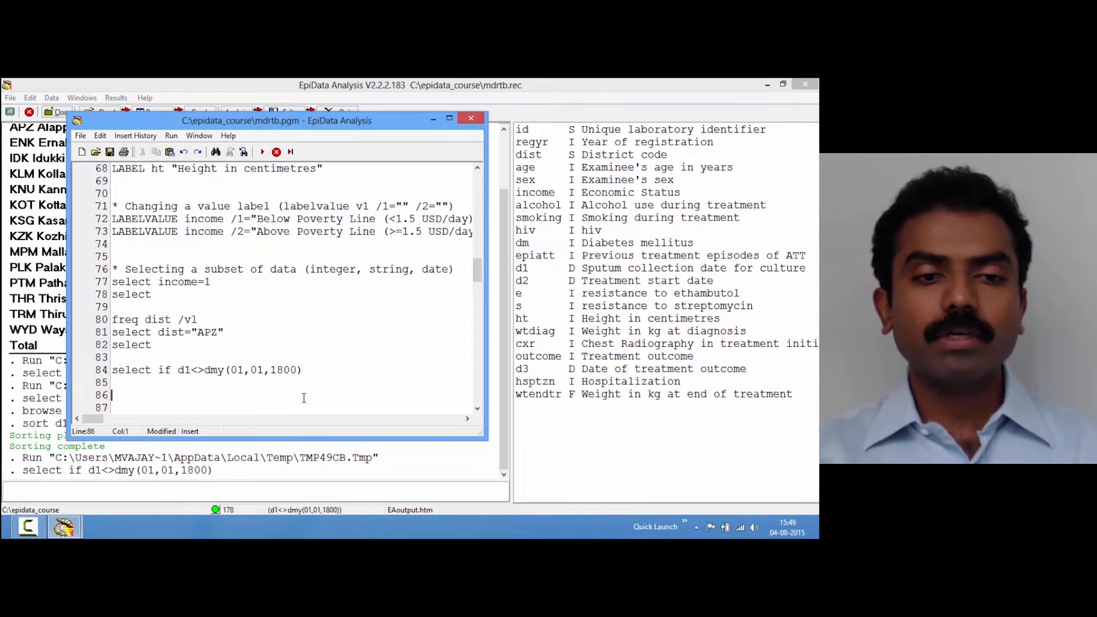
{"action": "type", "text": "select"}
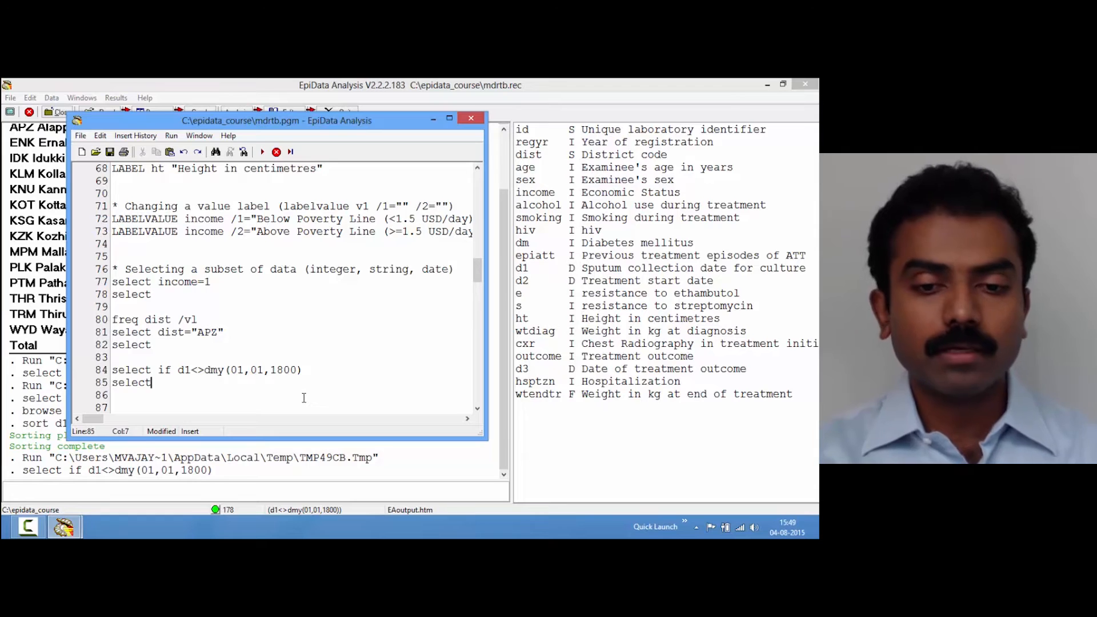
{"action": "key", "text": "F9"}
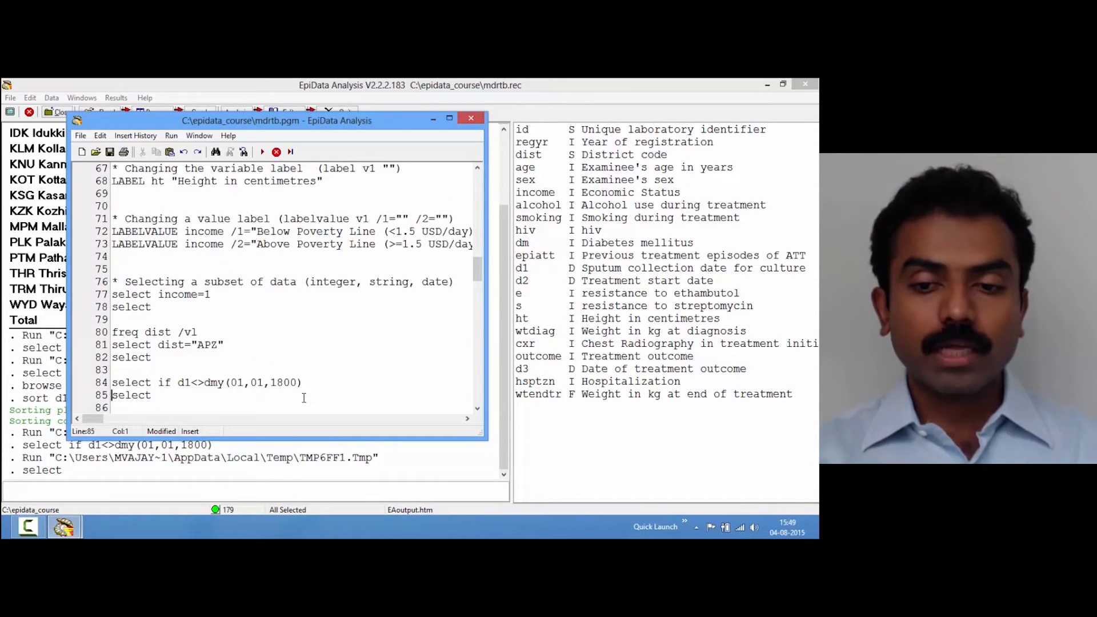
- Insert an extra blank line above the dmy date selection, keeping the word select intact
{"action": "key", "text": "Return"}
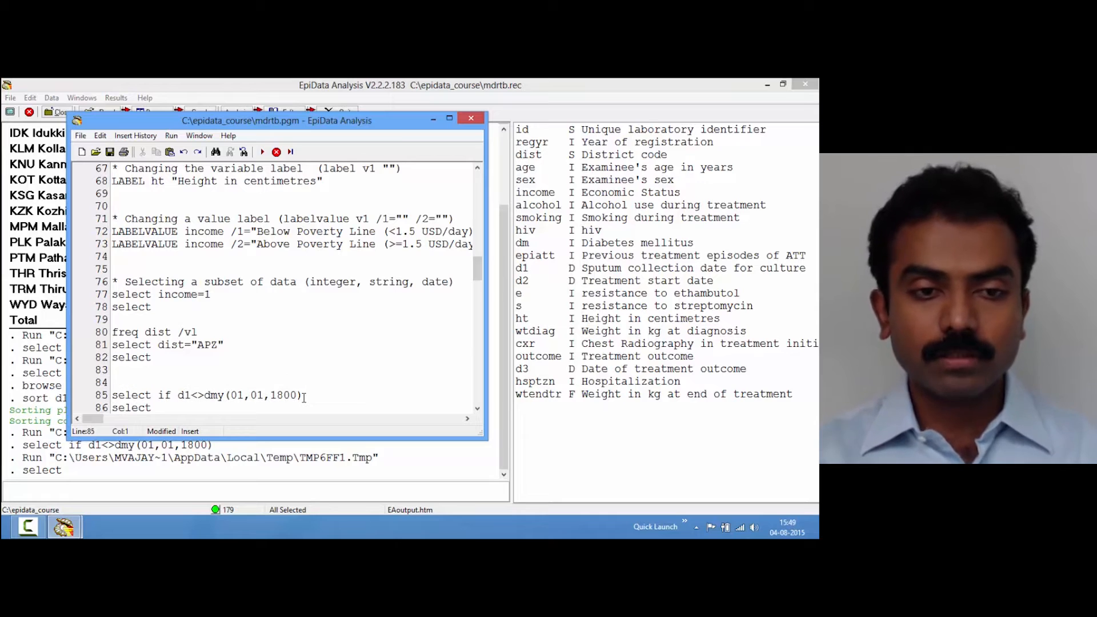
{"action": "key", "text": "Delete"}
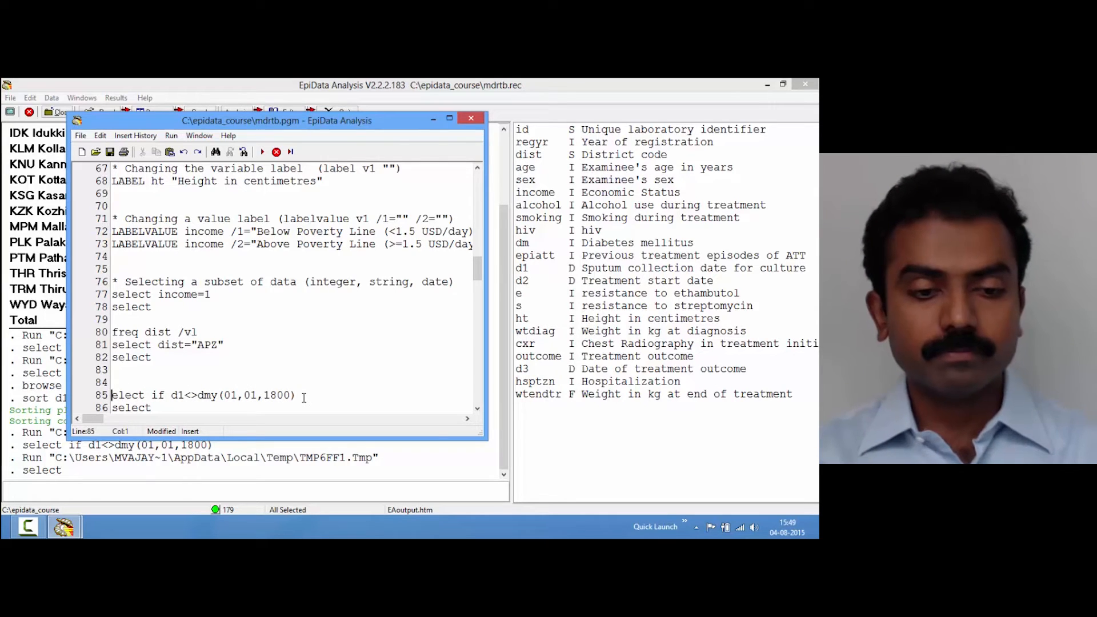
{"action": "type", "text": "s"}
{"action": "key", "text": "Down"}
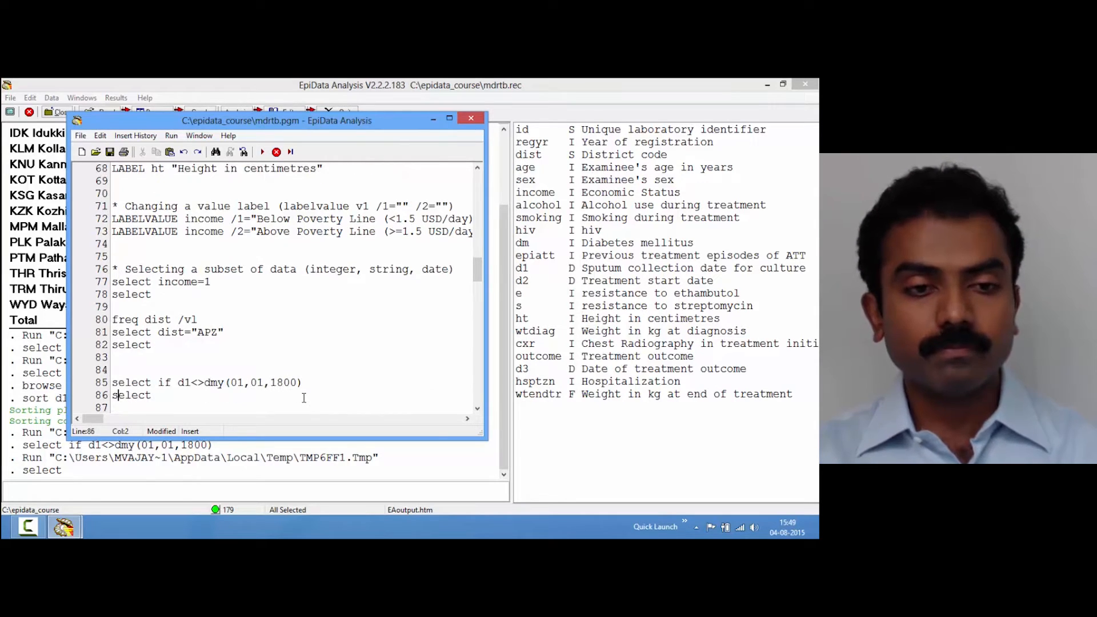
- Duplicate the dmy date selection onto line 86, between the original line and the bare select
{"action": "key", "text": "Return"}
{"action": "key", "text": "Up"}
{"action": "key", "text": "Up"}
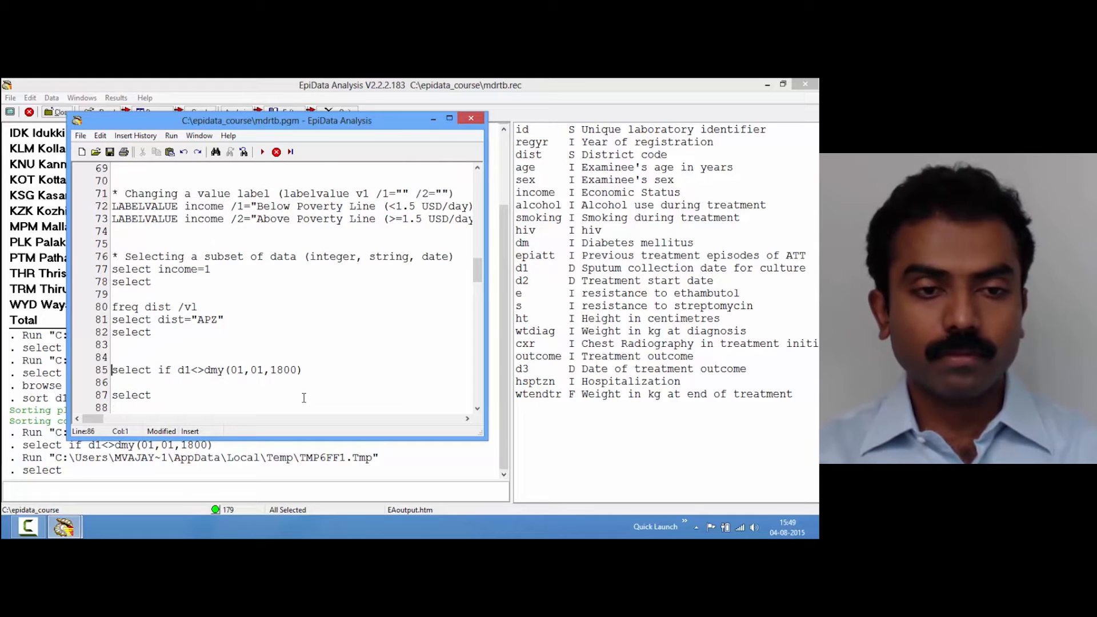
{"action": "key", "text": "shift+Down"}
{"action": "key", "text": "ctrl+c"}
{"action": "key", "text": "Right"}
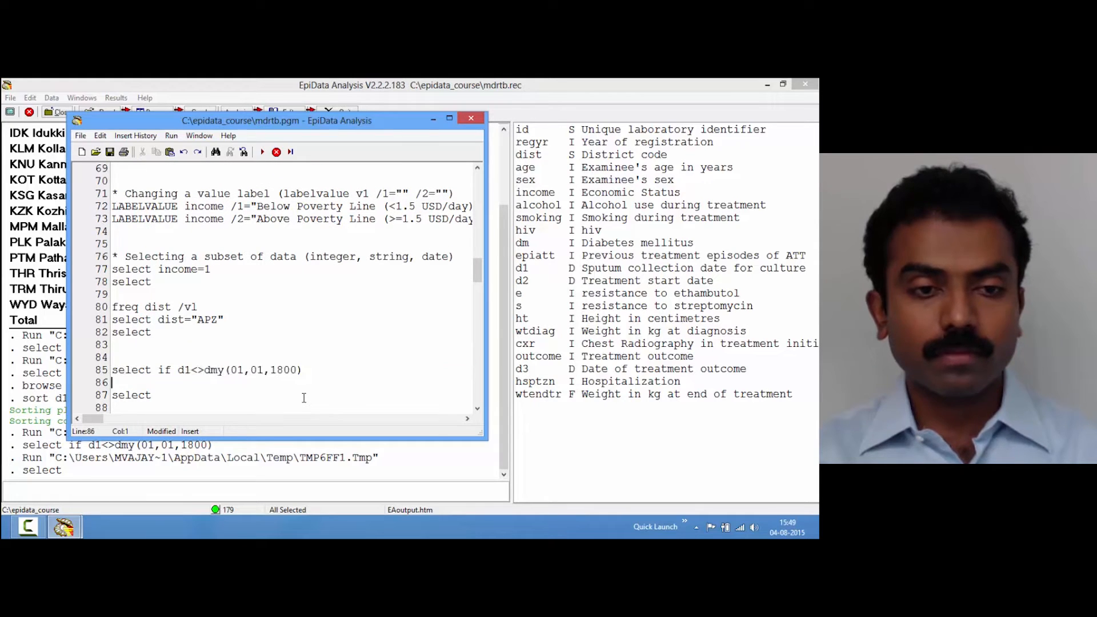
{"action": "key", "text": "ctrl+v"}
- Replace the dmy function with date in the duplicated selection on line 86
{"action": "key", "text": "Up"}
{"action": "key", "text": "Right"}
{"action": "key", "text": "Right"}
{"action": "key", "text": "Right"}
{"action": "key", "text": "Right"}
{"action": "key", "text": "Right"}
{"action": "key", "text": "Right"}
{"action": "key", "text": "Right"}
{"action": "key", "text": "Right"}
{"action": "key", "text": "Right"}
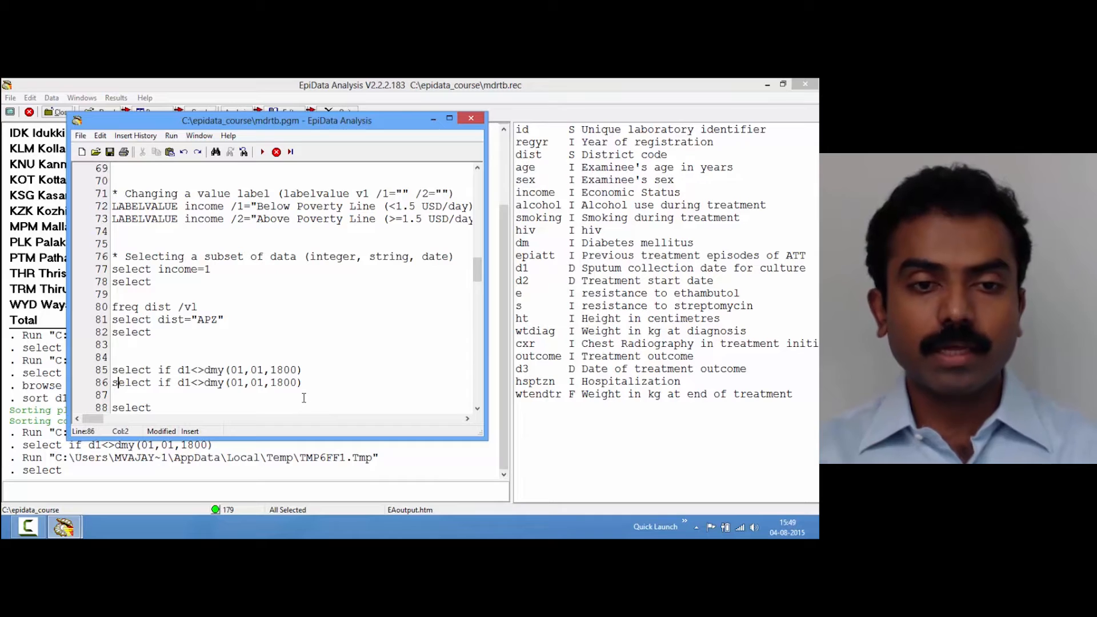
{"action": "key", "text": "Right"}
{"action": "key", "text": "Right"}
{"action": "key", "text": "Right"}
{"action": "key", "text": "Right"}
{"action": "key", "text": "Right"}
{"action": "key", "text": "Right"}
{"action": "key", "text": "Right"}
{"action": "key", "text": "Right"}
{"action": "key", "text": "BackSpace"}
{"action": "key", "text": "BackSpace"}
{"action": "key", "text": "BackSpace"}
{"action": "type", "text": "date("}
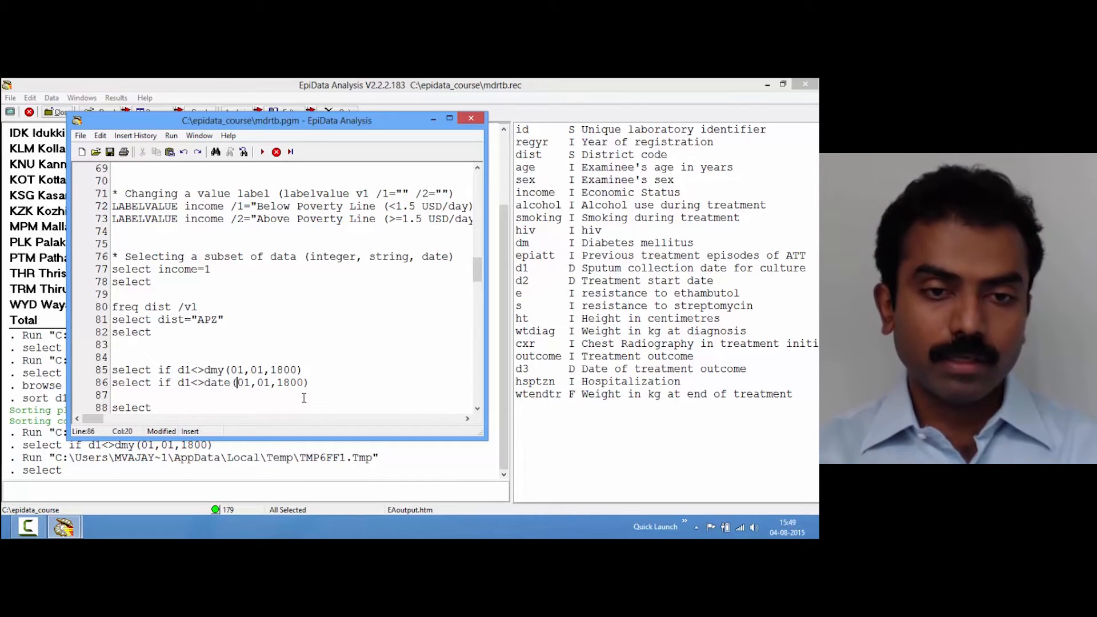
- Rewrite the date on line 86 as "01/01/1800", with slashes and enclosing quotes, and run the line
{"action": "type", "text": "\""}
{"action": "key", "text": "Right"}
{"action": "key", "text": "Right"}
{"action": "key", "text": "Right"}
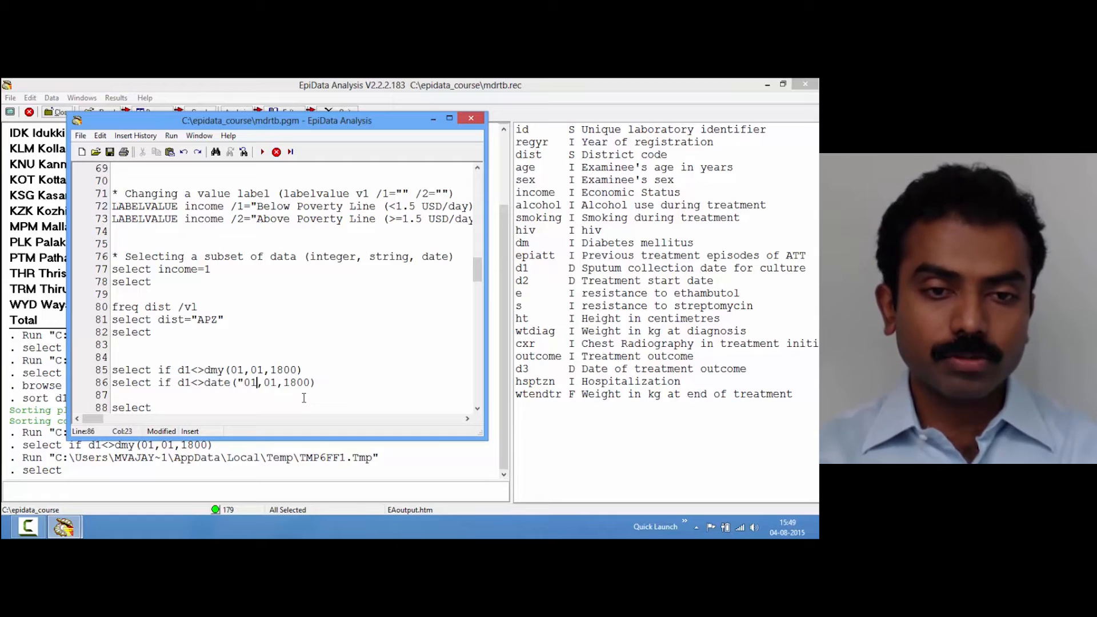
{"action": "key", "text": "BackSpace"}
{"action": "type", "text": "/"}
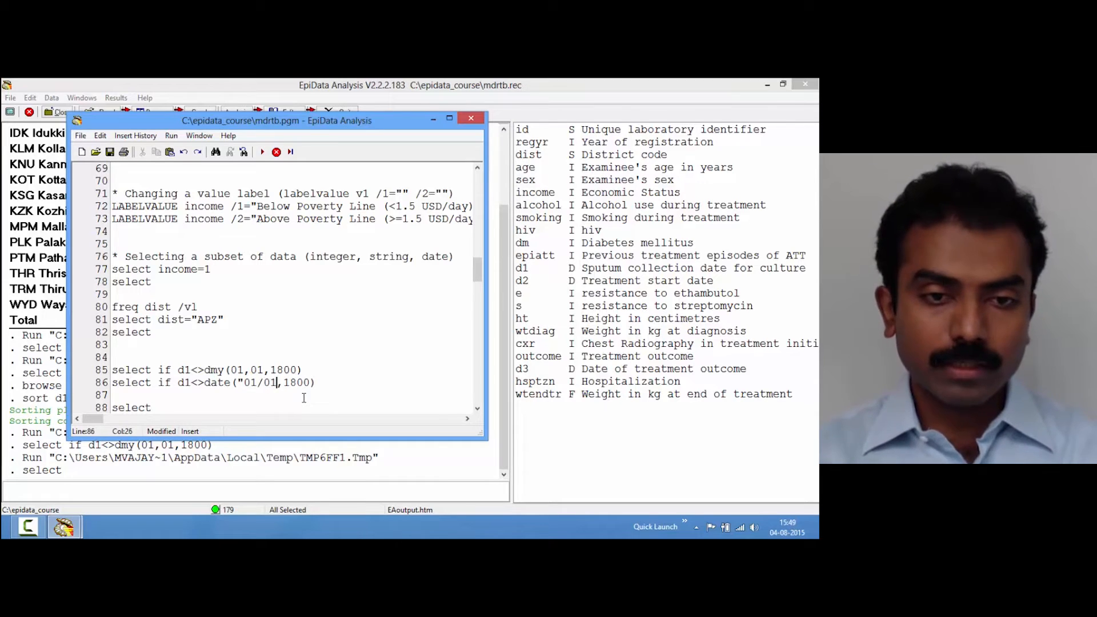
{"action": "key", "text": "Delete"}
{"action": "type", "text": "/"}
{"action": "key", "text": "Right"}
{"action": "key", "text": "Right"}
{"action": "key", "text": "Right"}
{"action": "key", "text": "Right"}
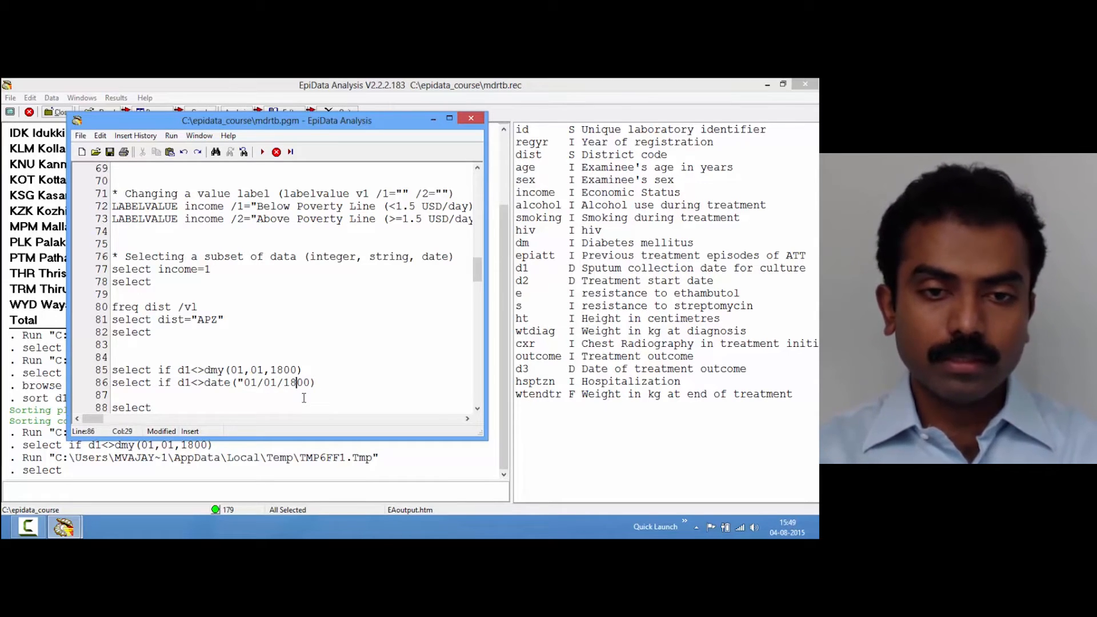
{"action": "type", "text": "\""}
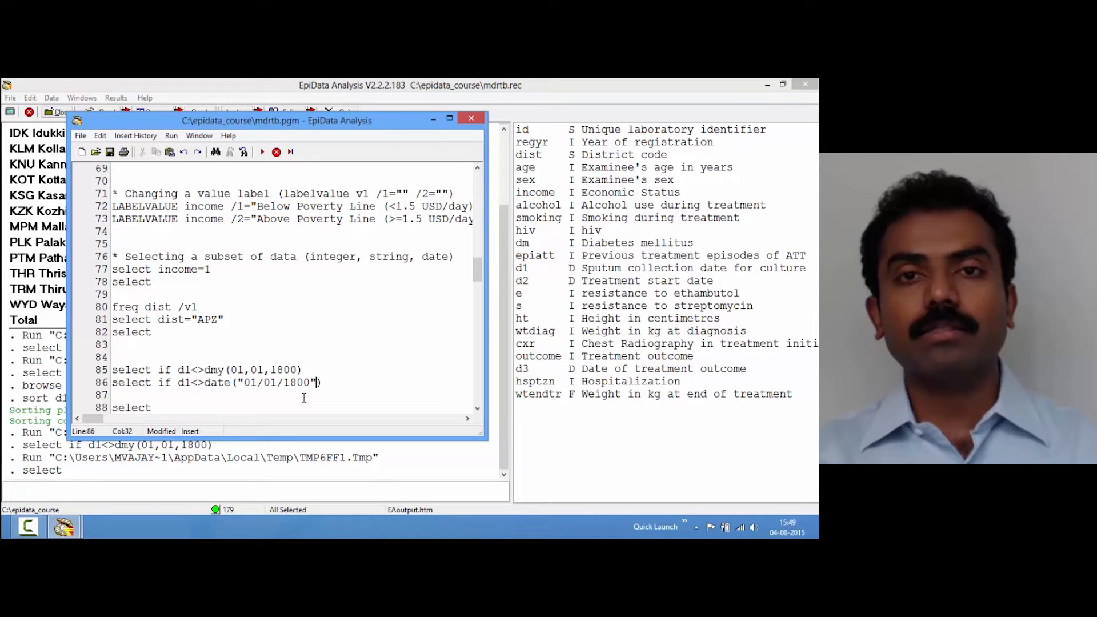
{"action": "key", "text": "F9"}
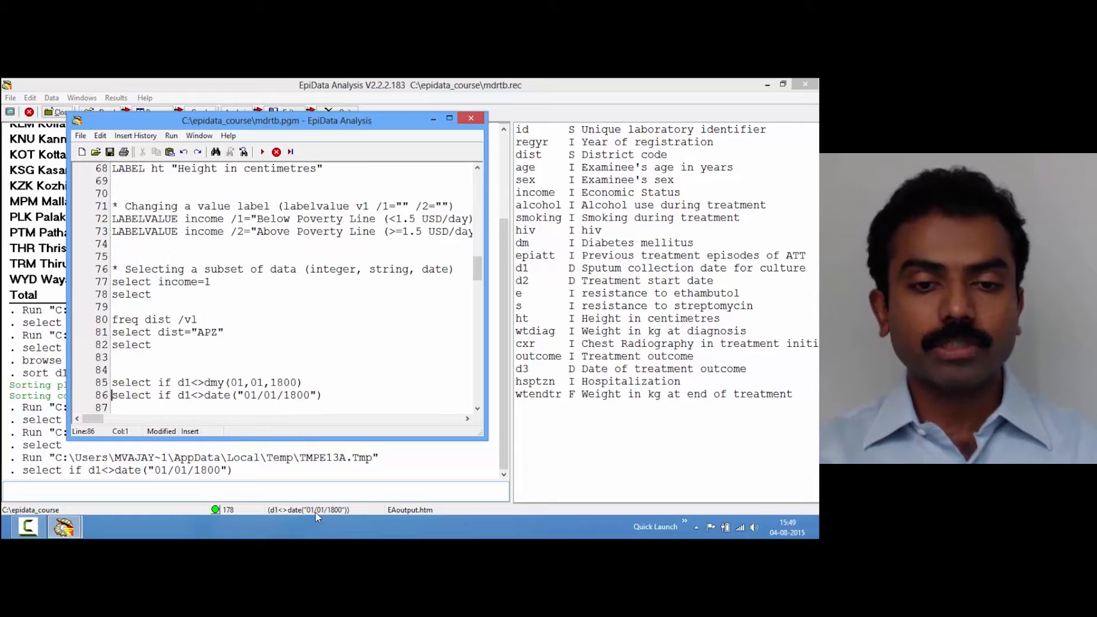
- Remove the blank line above the final bare select and run that command to restore all records
{"action": "left_click", "coordinate": [323, 394]}
{"action": "key", "text": "Down"}
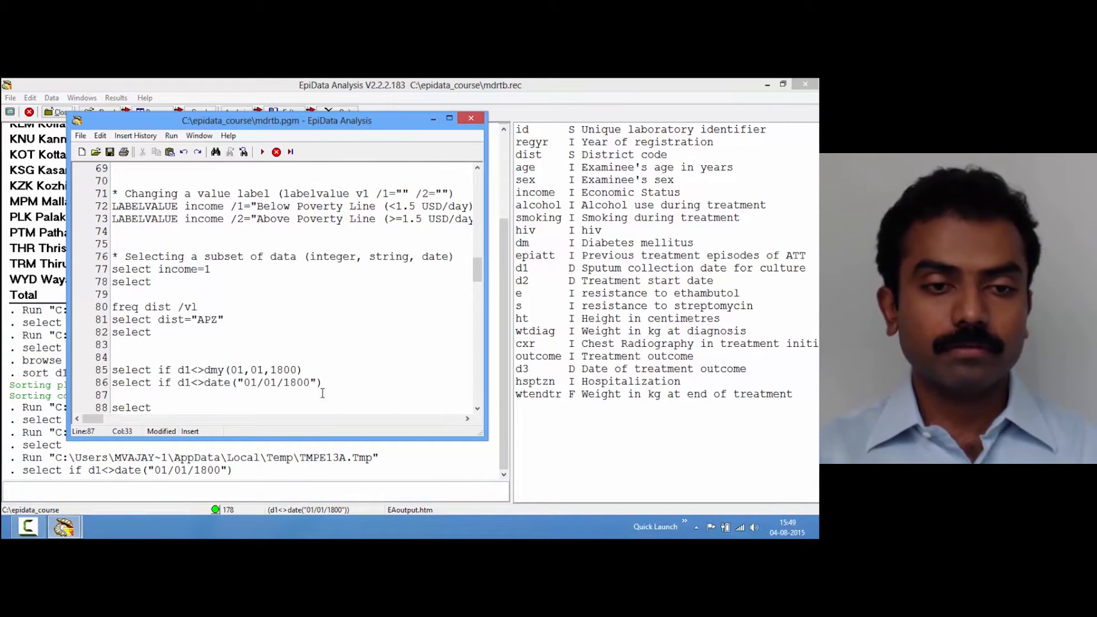
{"action": "key", "text": "Home"}
{"action": "key", "text": "Delete"}
{"action": "key", "text": "F9"}
- Delete the surplus blank lines between the final select command and the "Recoding a variable" comment
{"action": "key", "text": "Down"}
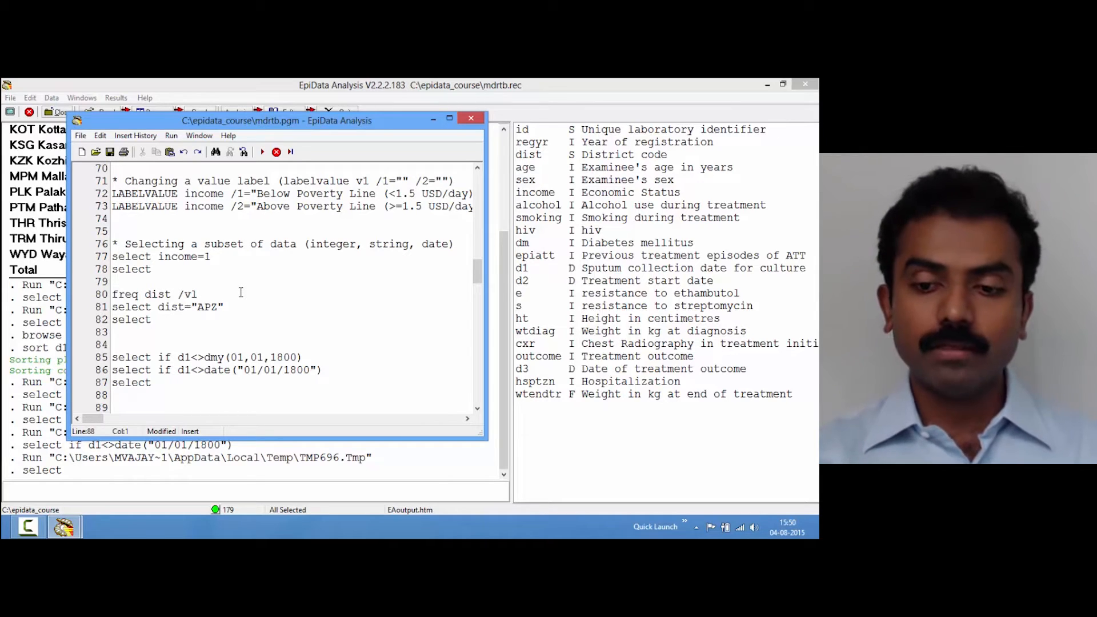
{"action": "key", "text": "Down"}
{"action": "key", "text": "Down"}
{"action": "key", "text": "Down"}
{"action": "key", "text": "Down"}
{"action": "key", "text": "Down"}
{"action": "key", "text": "Down"}
{"action": "key", "text": "Up"}
{"action": "key", "text": "Up"}
{"action": "key", "text": "Up"}
{"action": "key", "text": "Up"}
{"action": "key", "text": "Delete"}
{"action": "key", "text": "Delete"}
{"action": "key", "text": "Delete"}
{"action": "key", "text": "Delete"}
{"action": "key", "text": "Delete"}
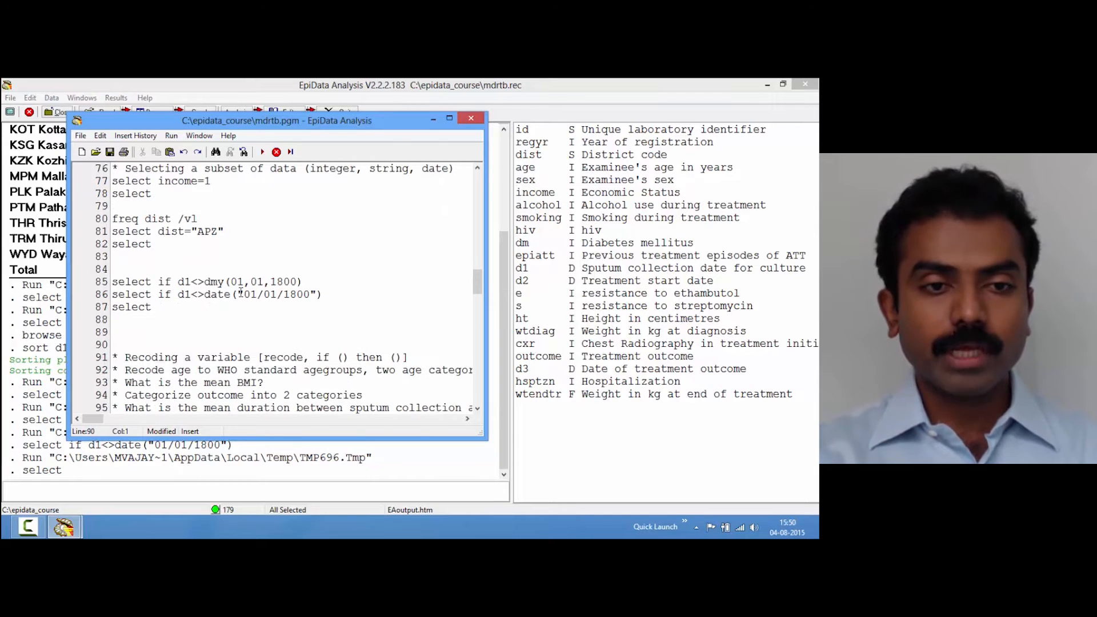
- Delete one more blank line above the "Recoding a variable" comment
{"action": "key", "text": "Delete"}
{"action": "key", "text": "Down"}
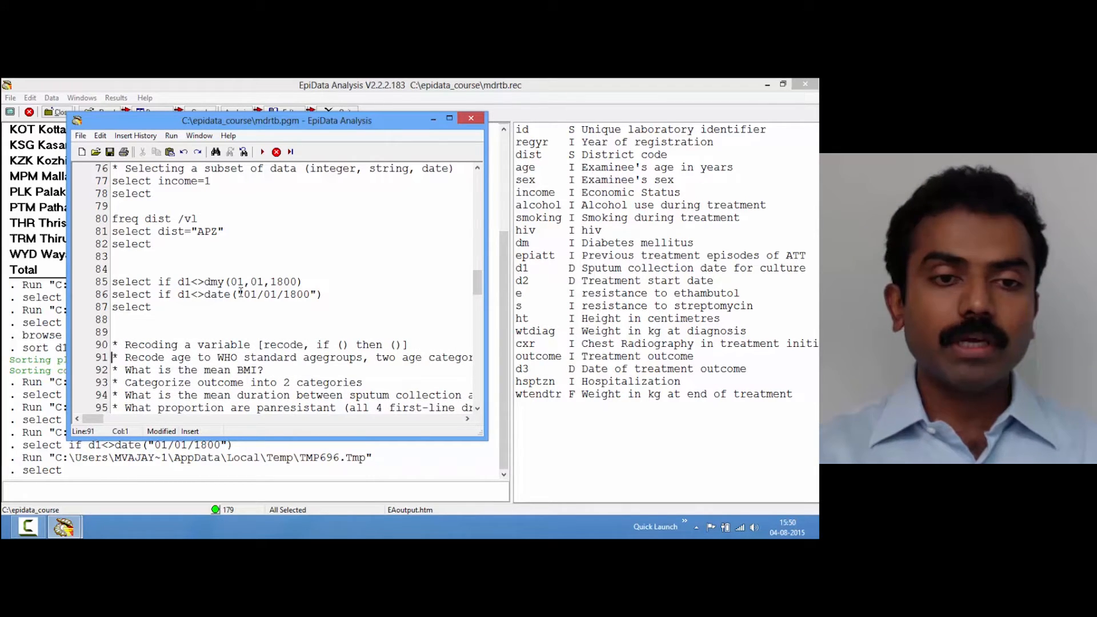
{"action": "key", "text": "Return"}
{"action": "key", "text": "Return"}
{"action": "key", "text": "Return"}
{"action": "key", "text": "Return"}
{"action": "key", "text": "Return"}
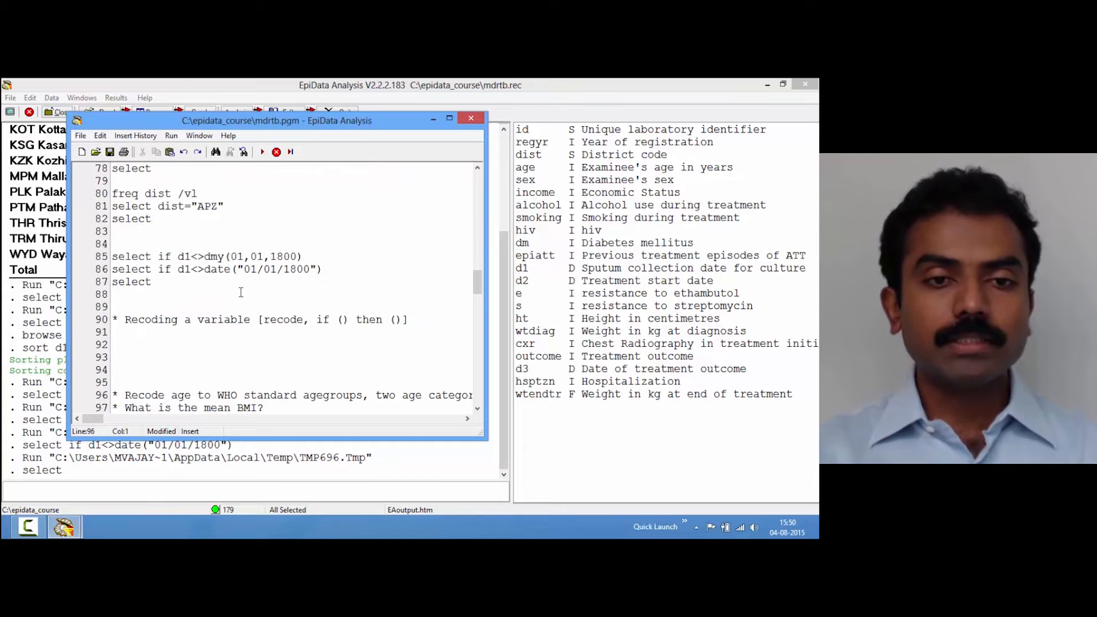
{"action": "key", "text": "Up"}
{"action": "key", "text": "Up"}
{"action": "key", "text": "Up"}
{"action": "key", "text": "Up"}
{"action": "key", "text": "Up"}
{"action": "key", "text": "Delete"}
{"action": "key", "text": "Delete"}
{"action": "key", "text": "Delete"}
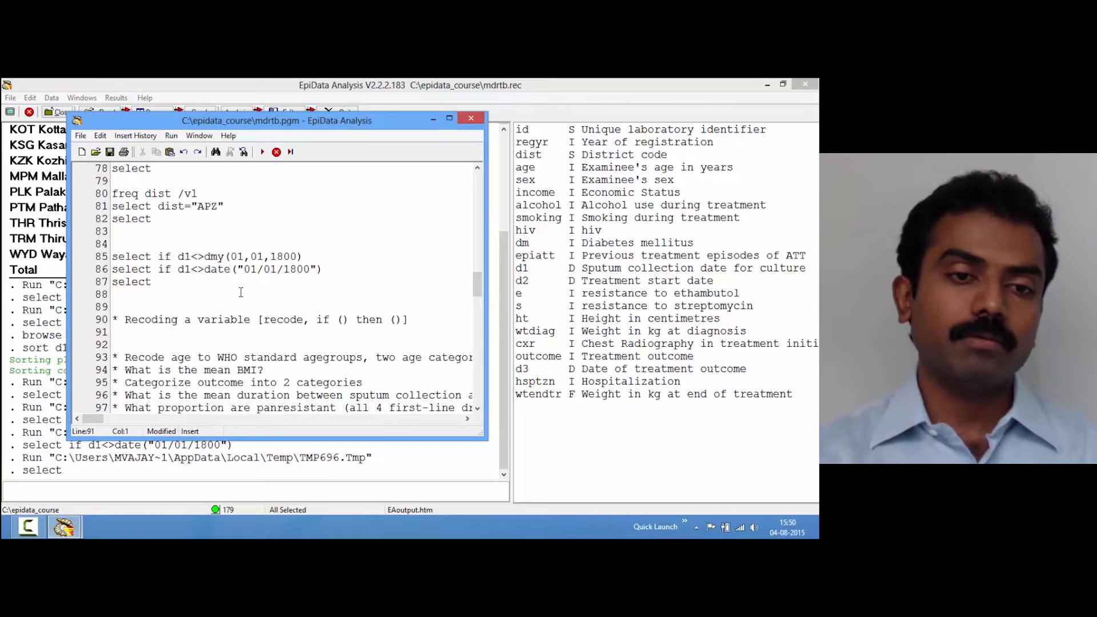
{"action": "key", "text": "Delete"}
{"action": "key", "text": "Delete"}
- Insert five blank lines below the "Recode age to WHO standard agegroups" comment and write "* Method 1" on the first of them
{"action": "key", "text": "Down"}
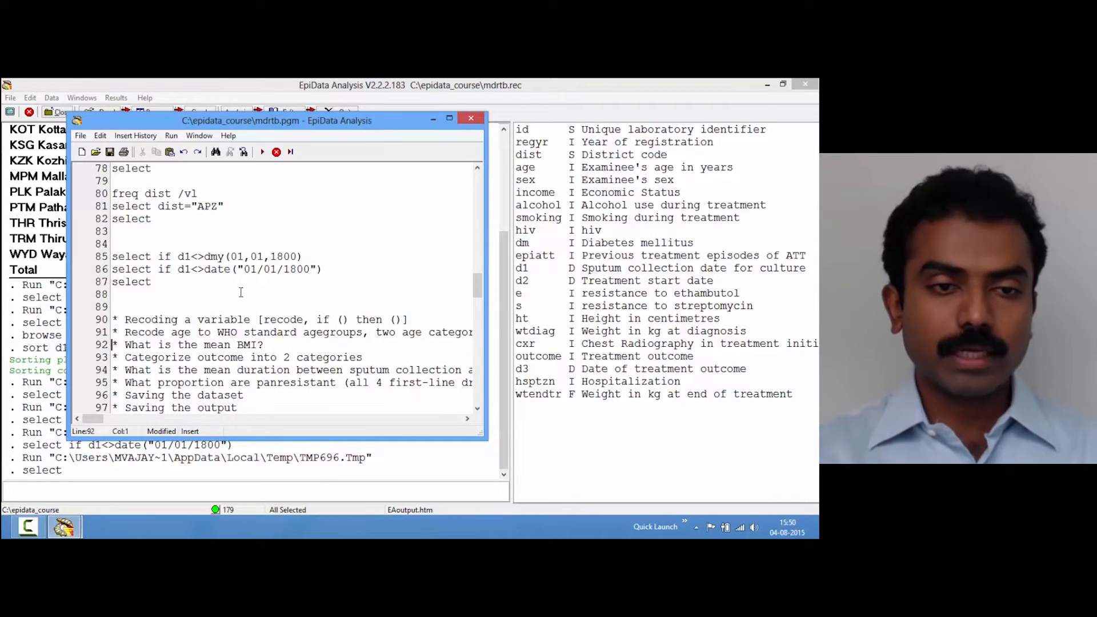
{"action": "key", "text": "Return"}
{"action": "key", "text": "Return"}
{"action": "key", "text": "Return"}
{"action": "key", "text": "Return"}
{"action": "key", "text": "Return"}
{"action": "key", "text": "Up"}
{"action": "key", "text": "Up"}
{"action": "key", "text": "Up"}
{"action": "key", "text": "Up"}
{"action": "key", "text": "Up"}
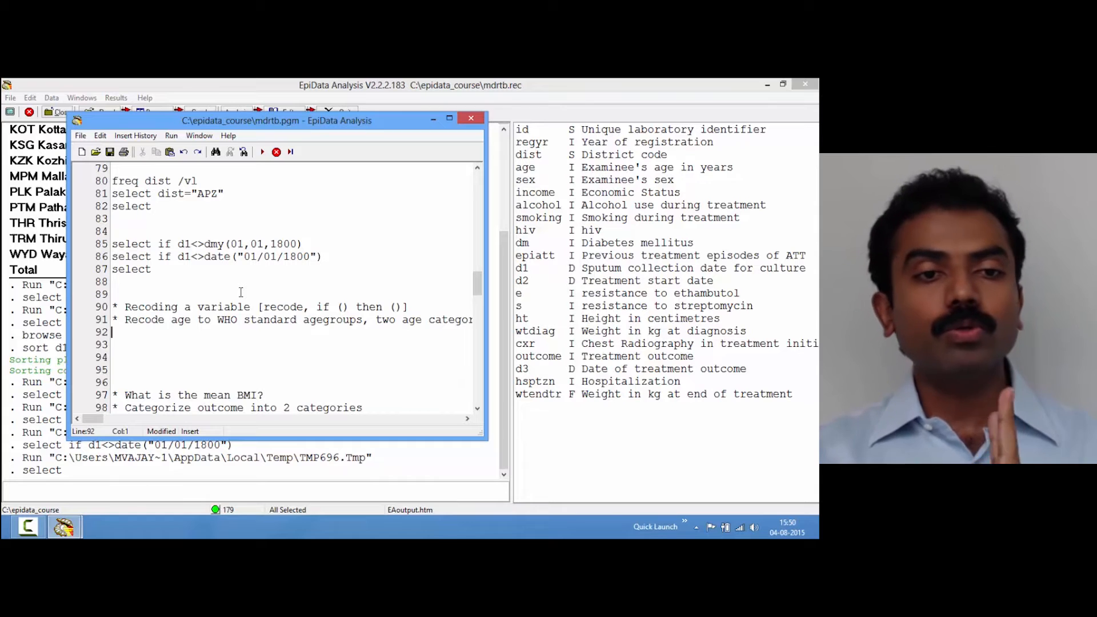
{"action": "type", "text": "* M"}
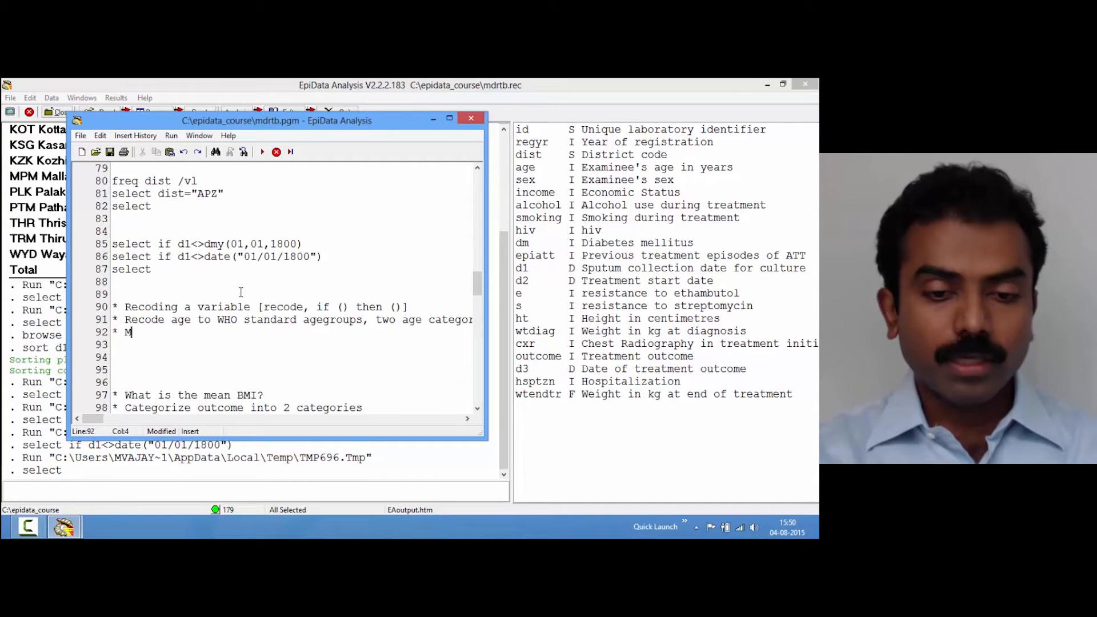
{"action": "type", "text": "ethod 1"}
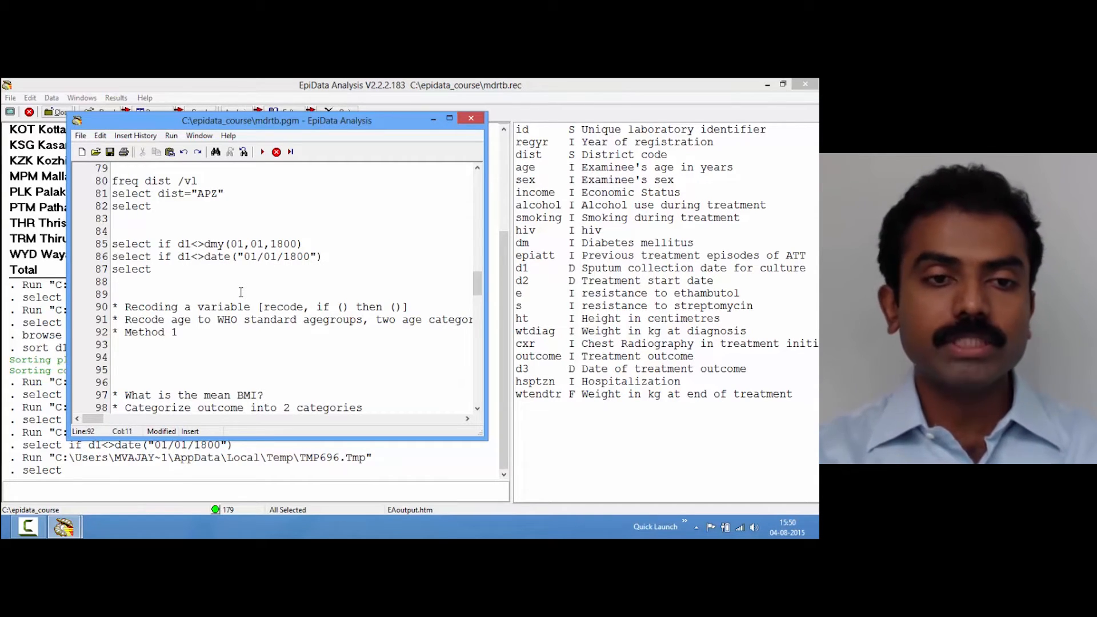
- Define a one-digit integer variable with DEFINE agegroup1 # below the Method 1 comment and run the line
{"action": "key", "text": "Return"}
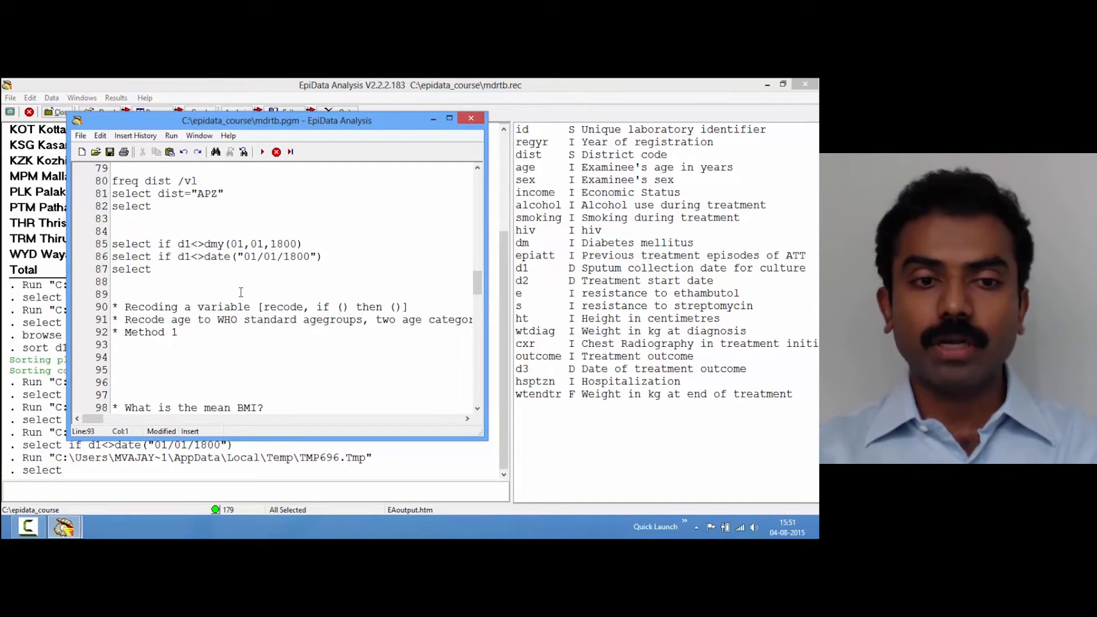
{"action": "type", "text": "DEFINE "}
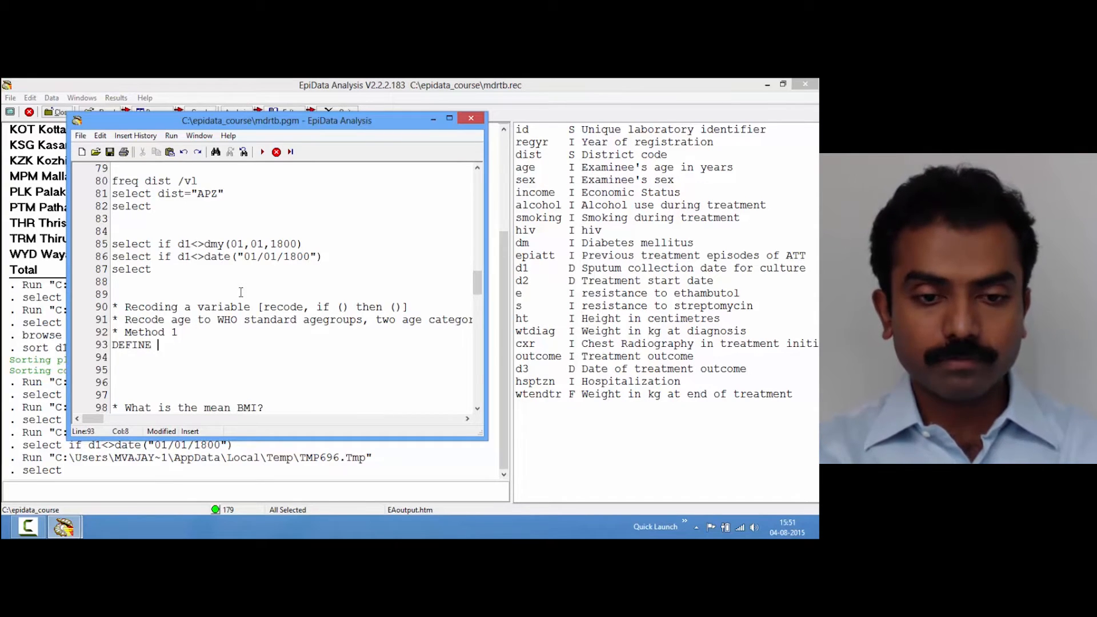
{"action": "type", "text": "agegroup"}
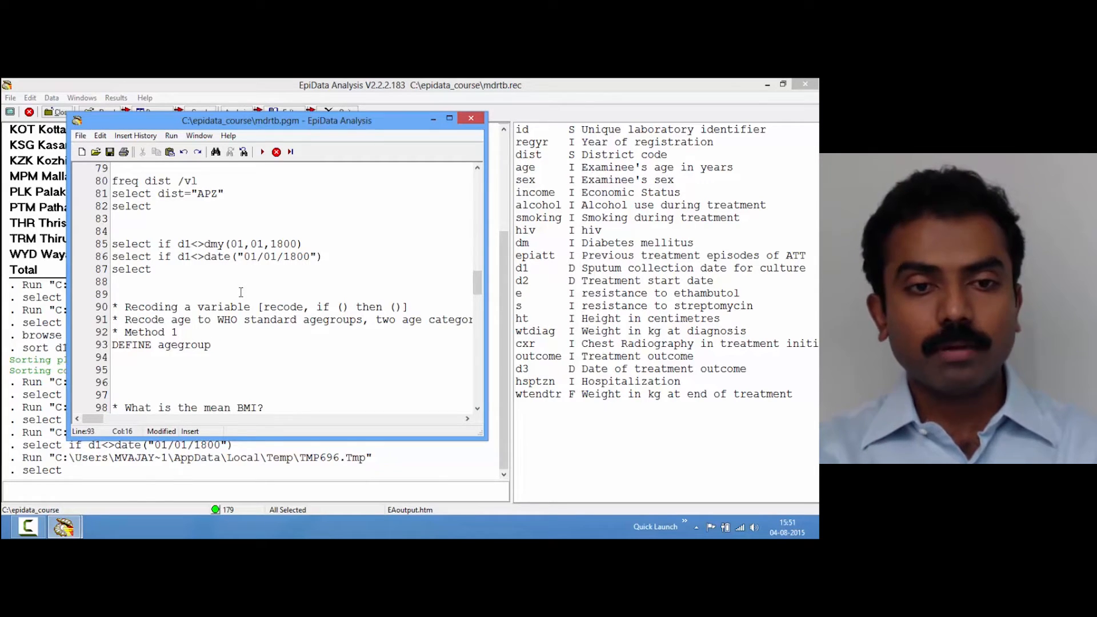
{"action": "type", "text": "1"}
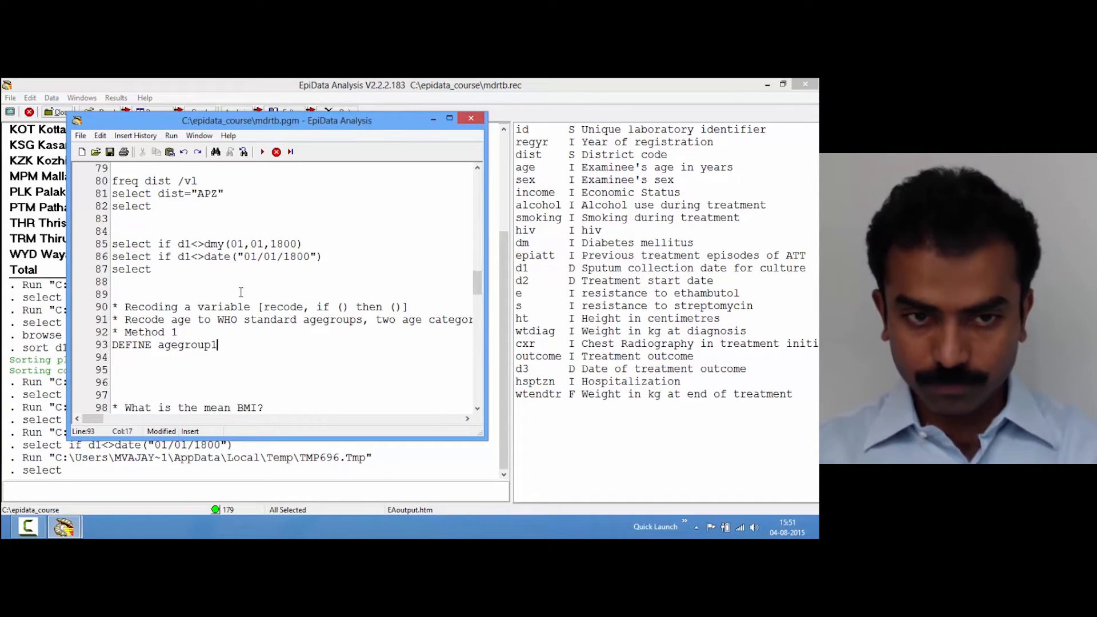
{"action": "type", "text": "#"}
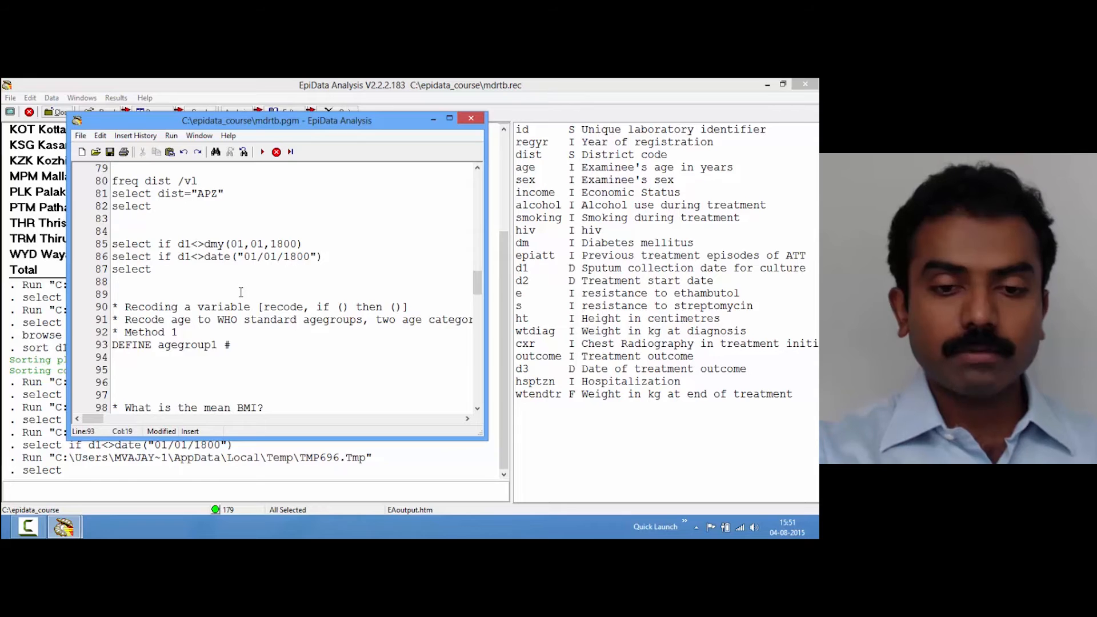
{"action": "key", "text": "F9"}
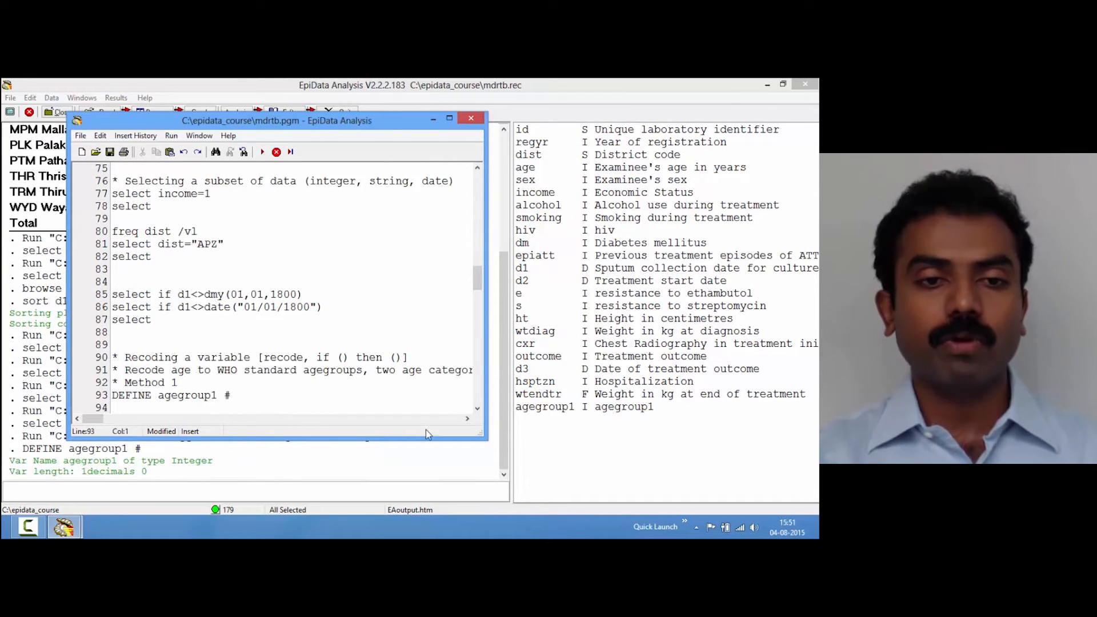
- Add the line LABEL agegroup1 "WHO standard age groups" below the DEFINE command and run it
{"action": "key", "text": "End"}
{"action": "key", "text": "Return"}
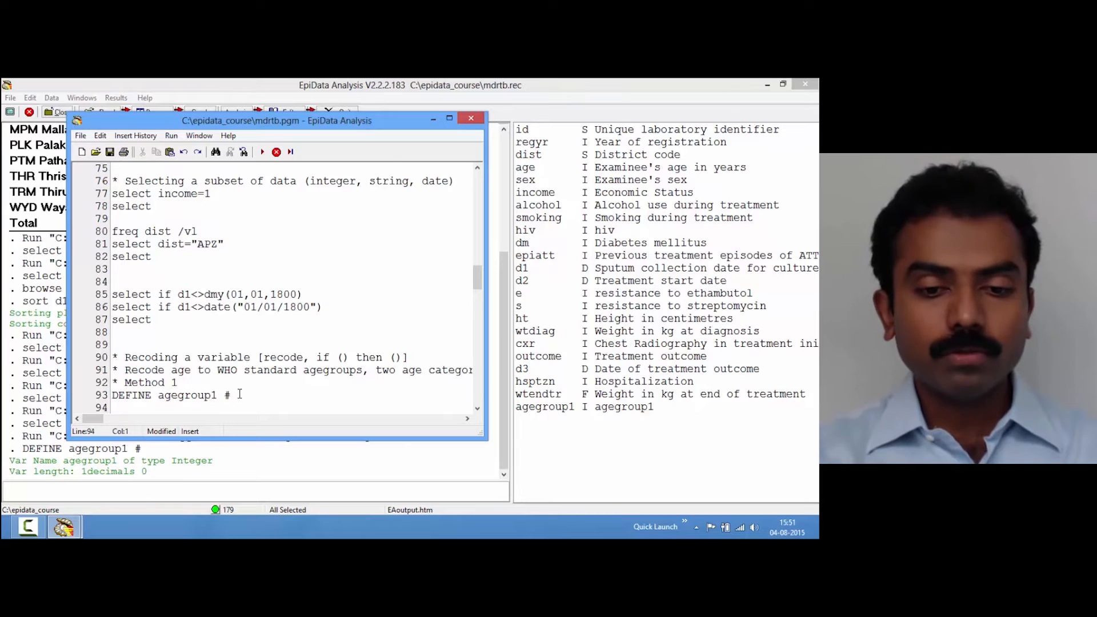
{"action": "type", "text": "LABEL ag"}
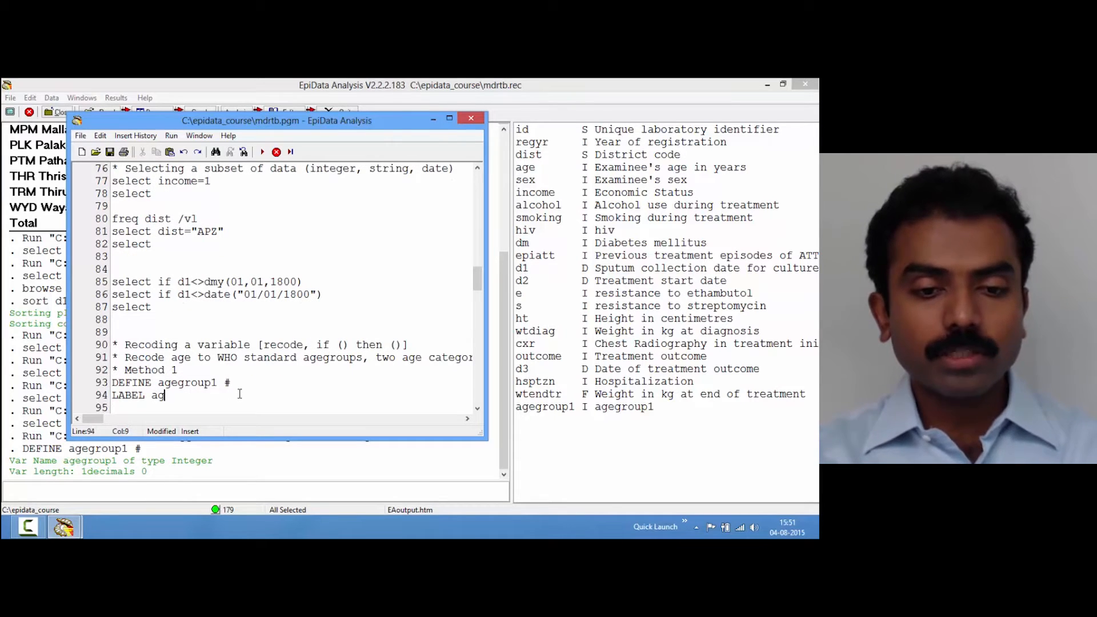
{"action": "type", "text": "egroup"}
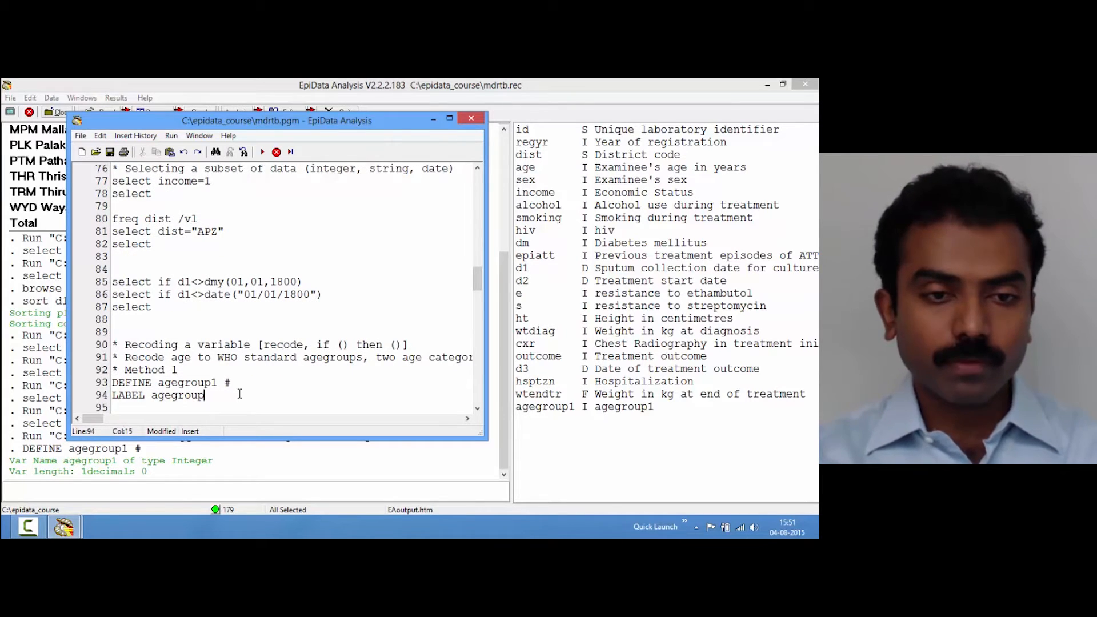
{"action": "type", "text": "1 \"\""}
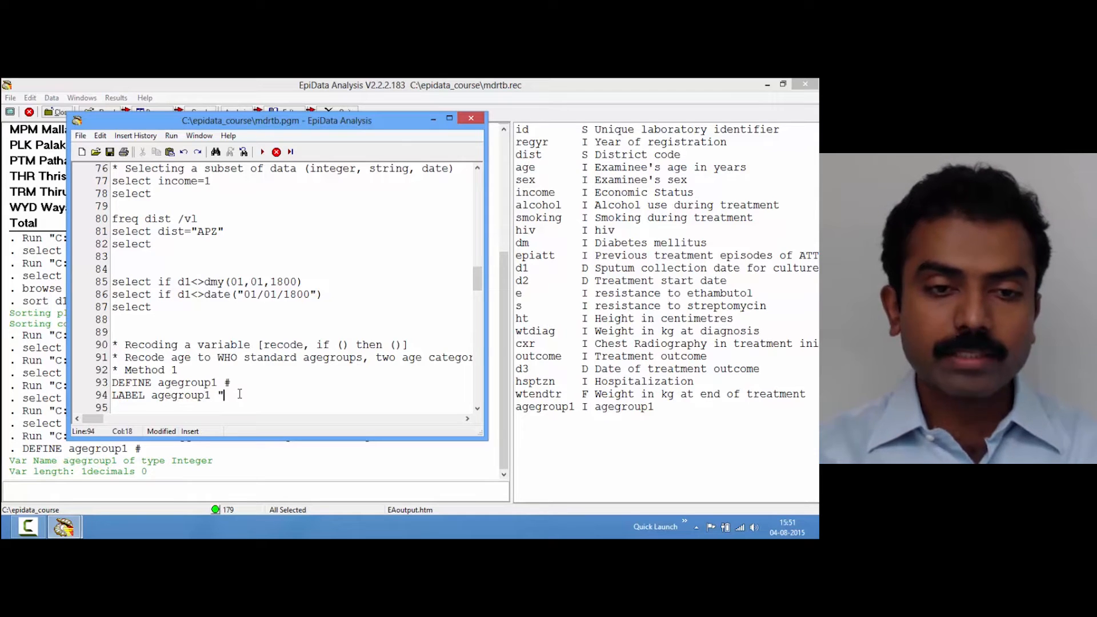
{"action": "type", "text": "WHO st"}
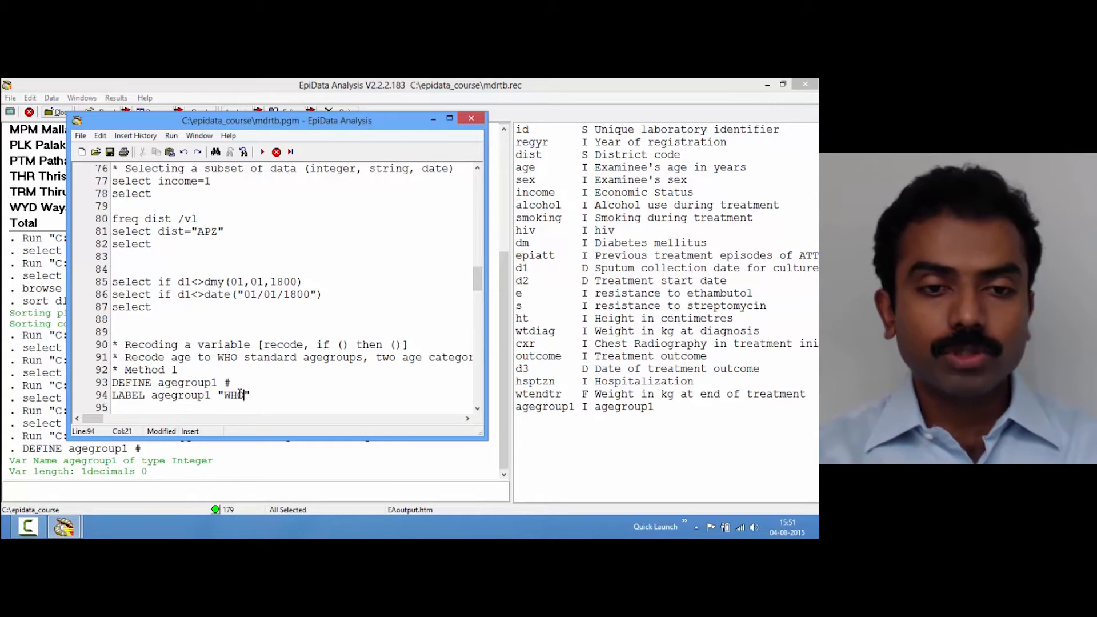
{"action": "type", "text": "andard age g"}
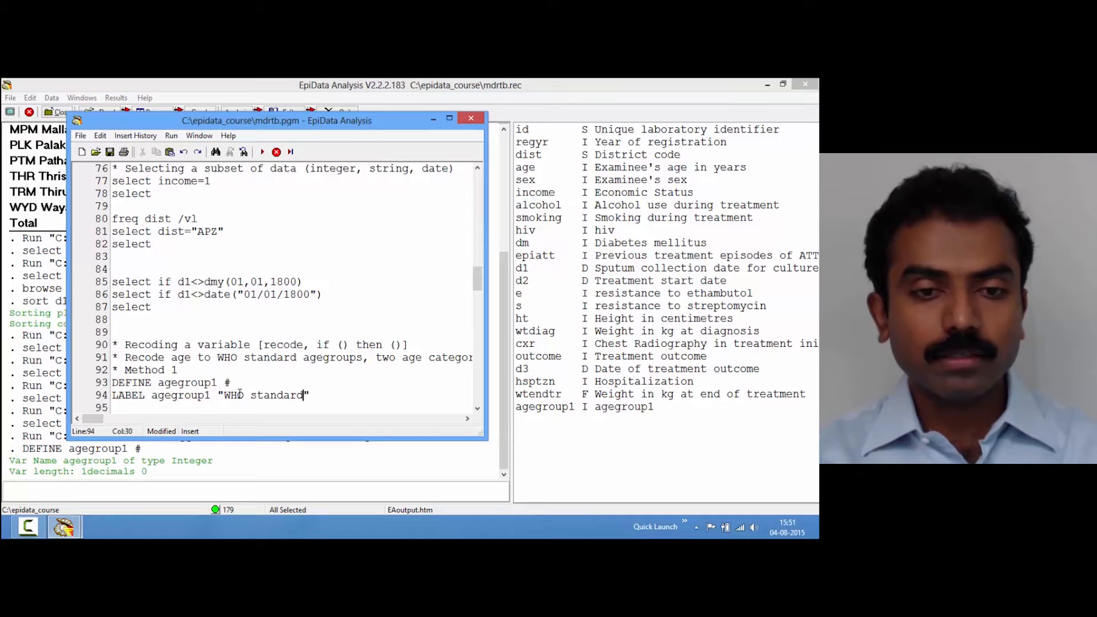
{"action": "type", "text": "roups"}
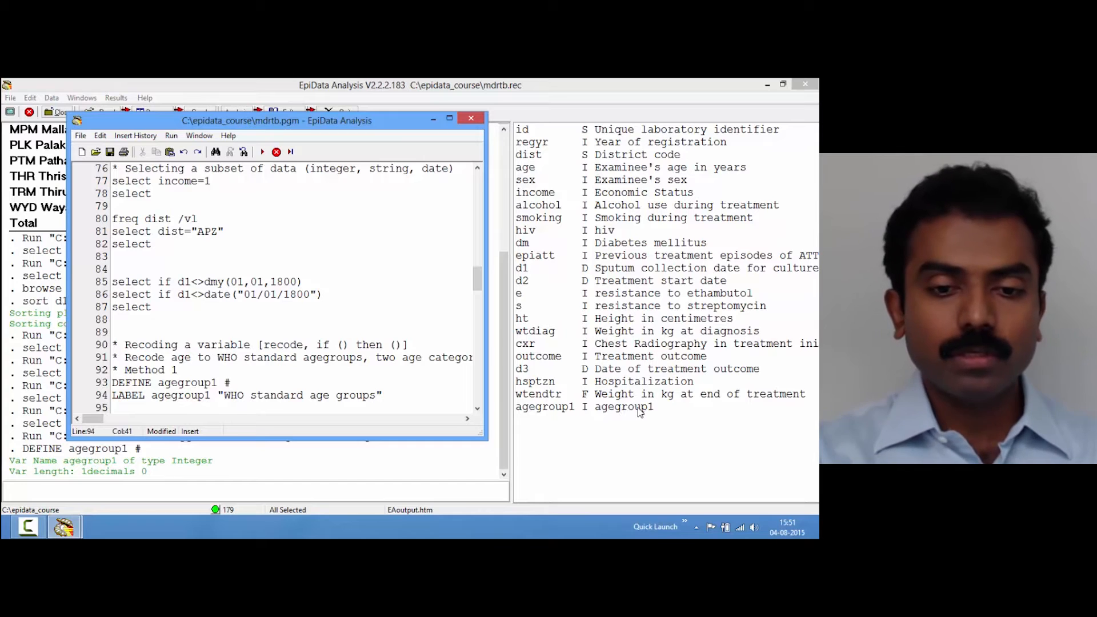
{"action": "key", "text": "F9"}
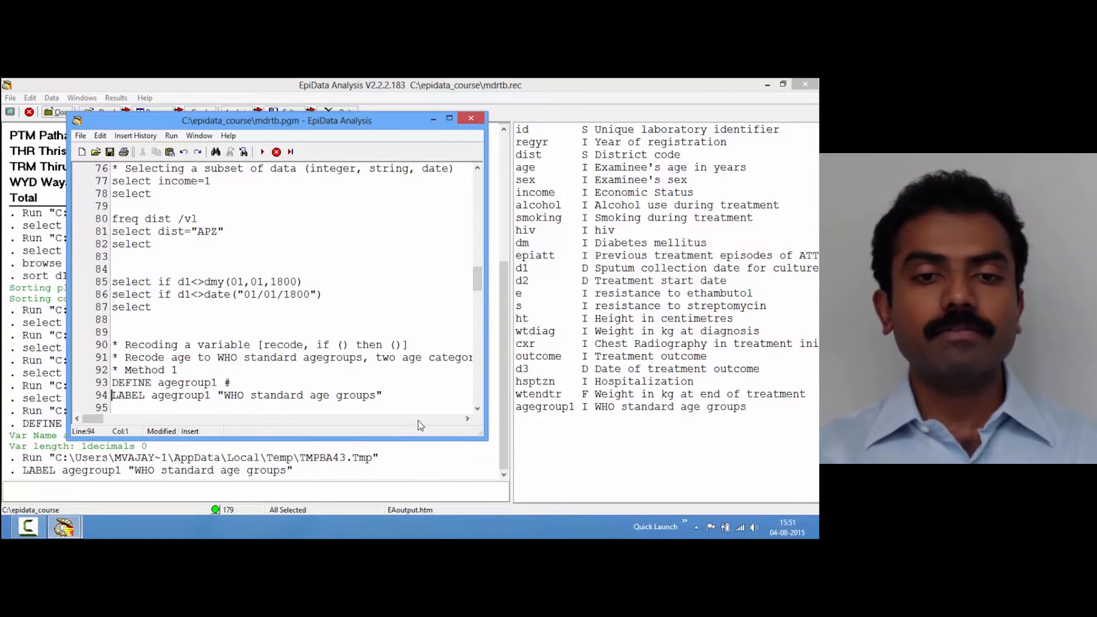
- Write IF age>=0 and age<15 then agegroup1=1 on a new line below the LABEL command
{"action": "left_click", "coordinate": [388, 397]}
{"action": "key", "text": "Return"}
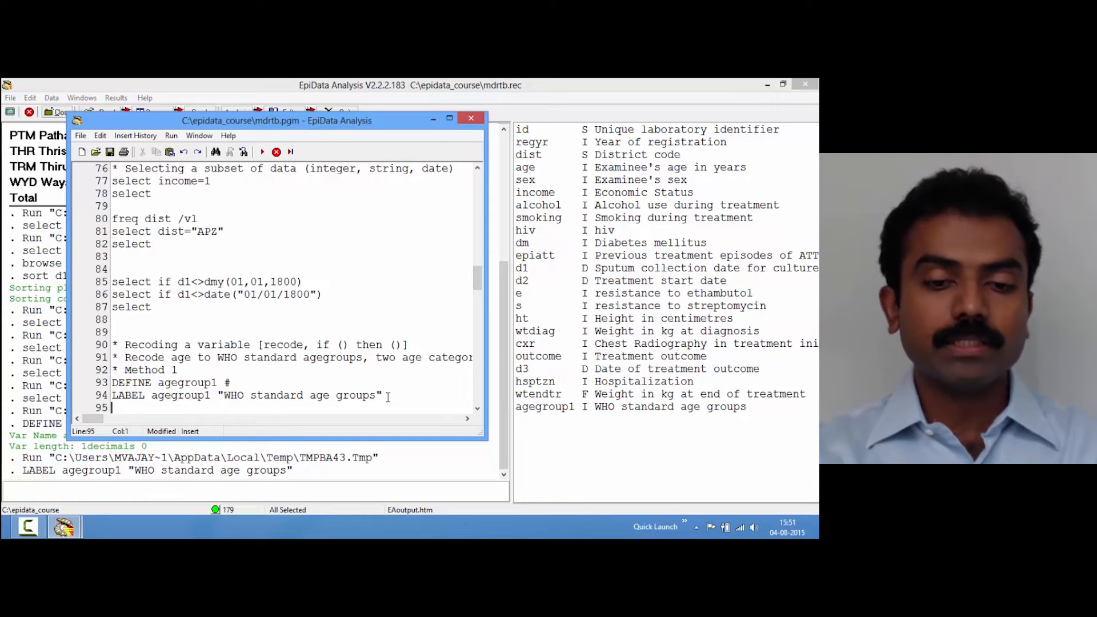
{"action": "type", "text": "IF "}
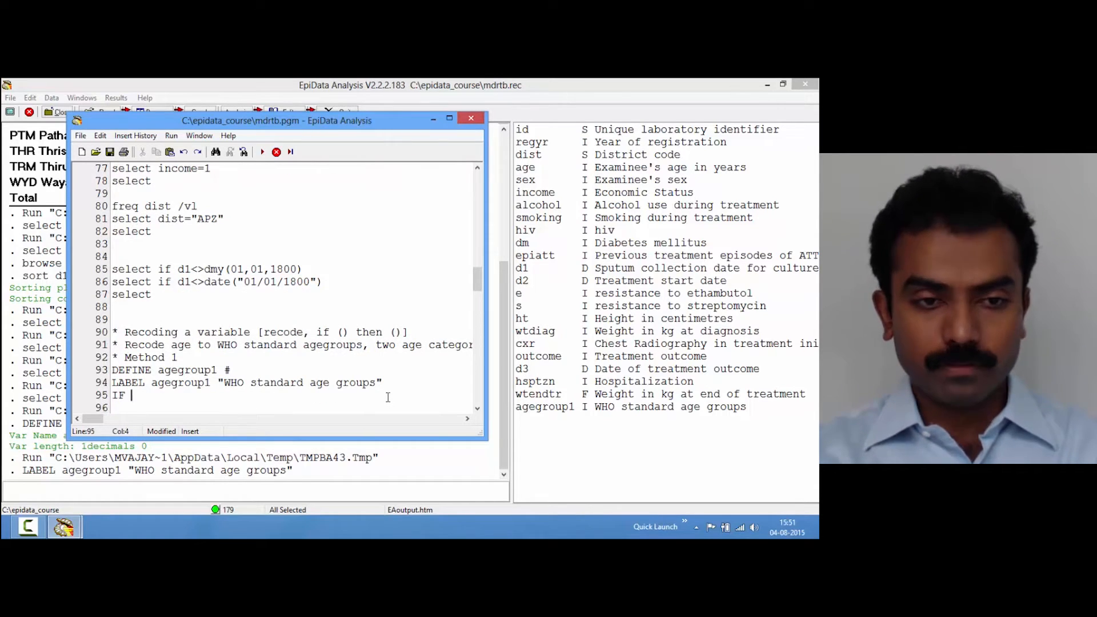
{"action": "type", "text": "age"}
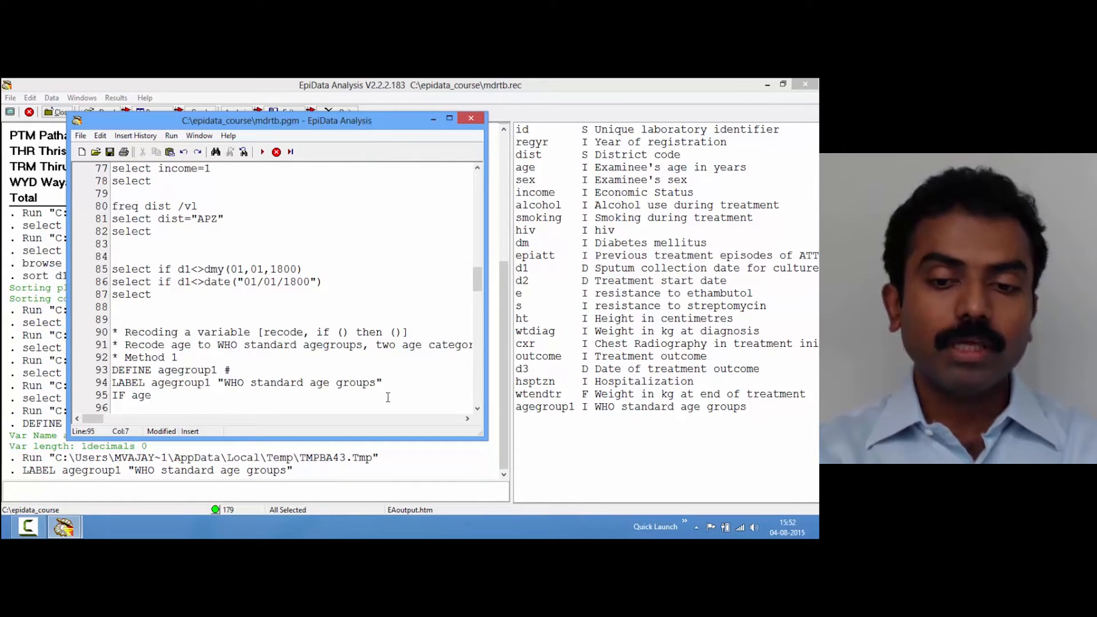
{"action": "type", "text": ">"}
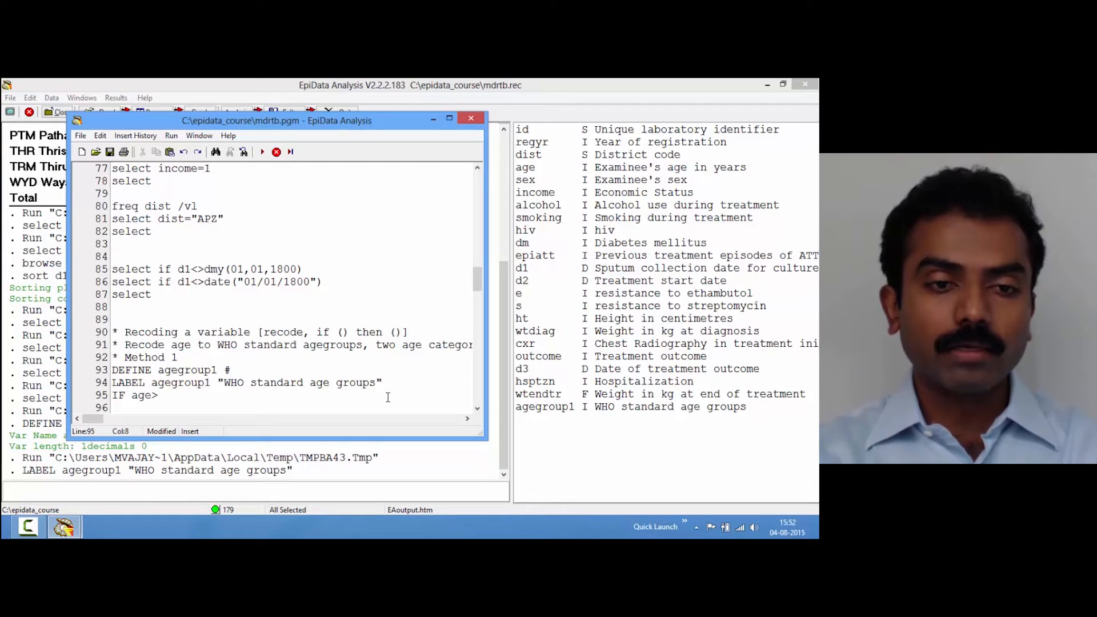
{"action": "type", "text": "="}
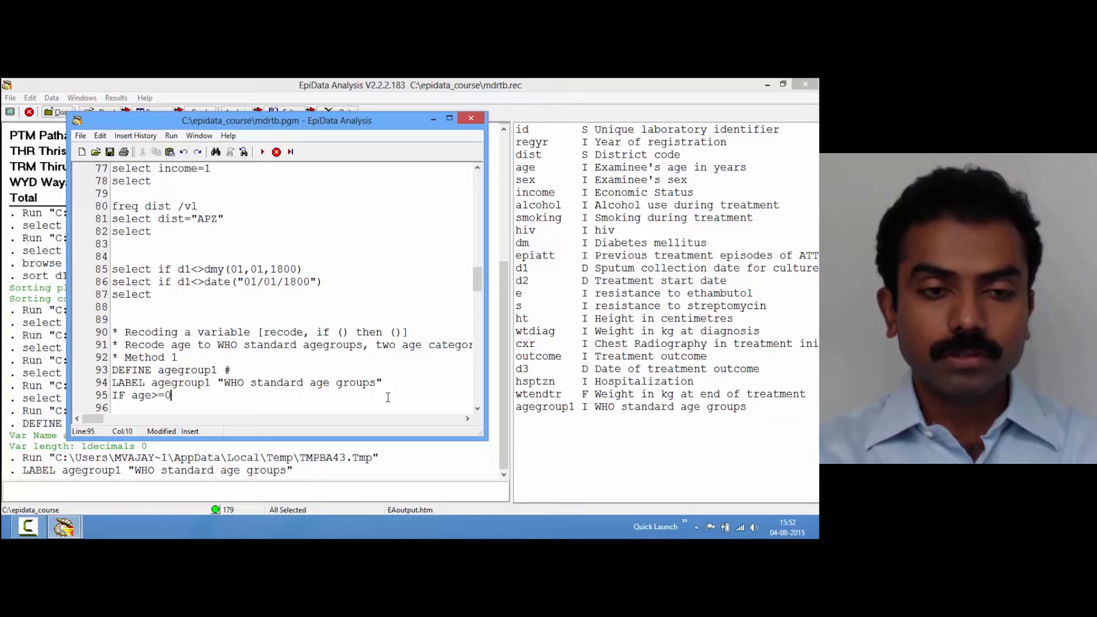
{"action": "type", "text": "0 and age<1"}
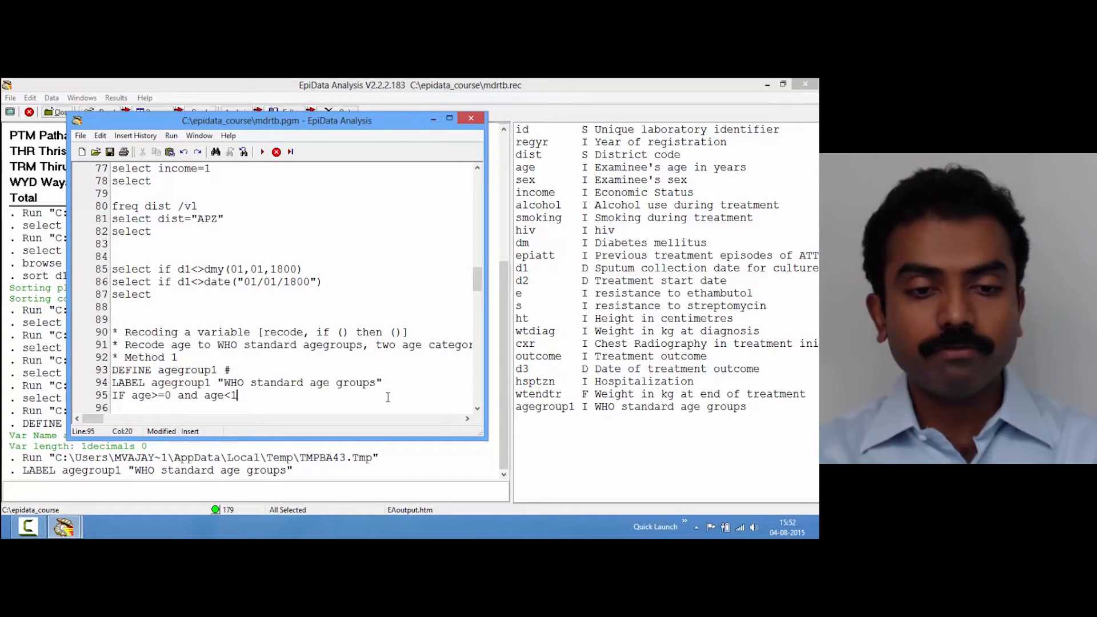
{"action": "type", "text": "5 then"}
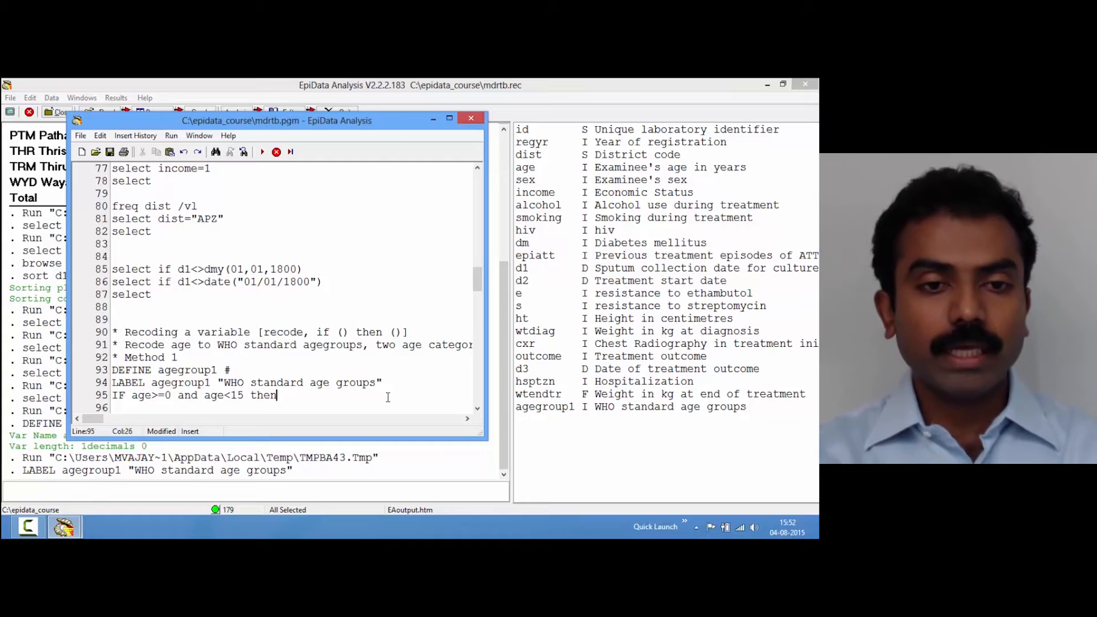
{"action": "type", "text": " agegr"}
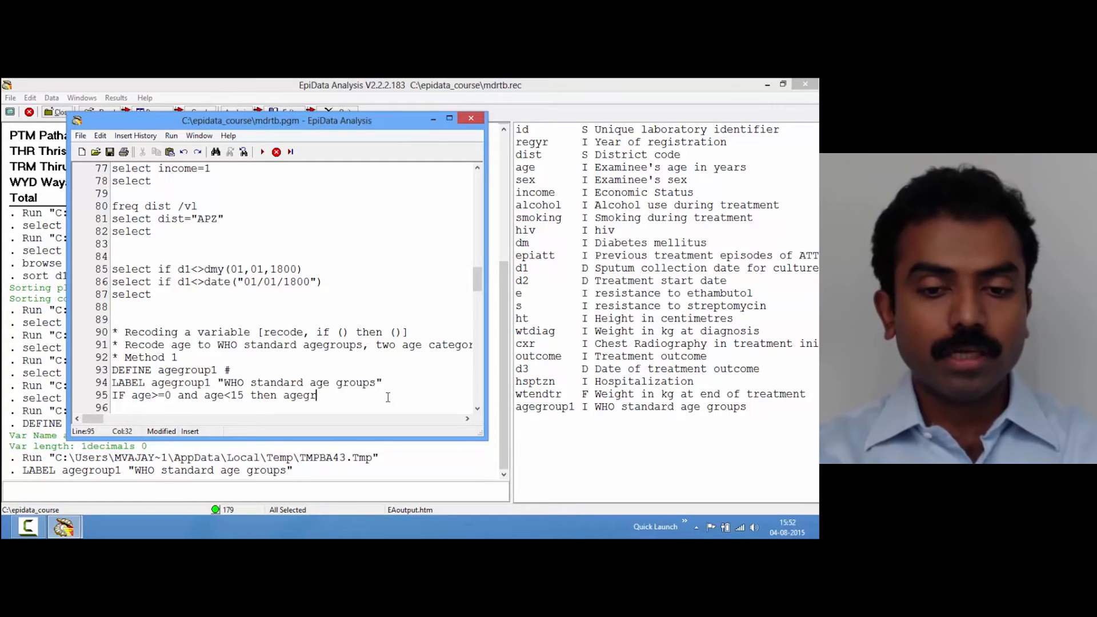
{"action": "type", "text": "oup1 =1"}
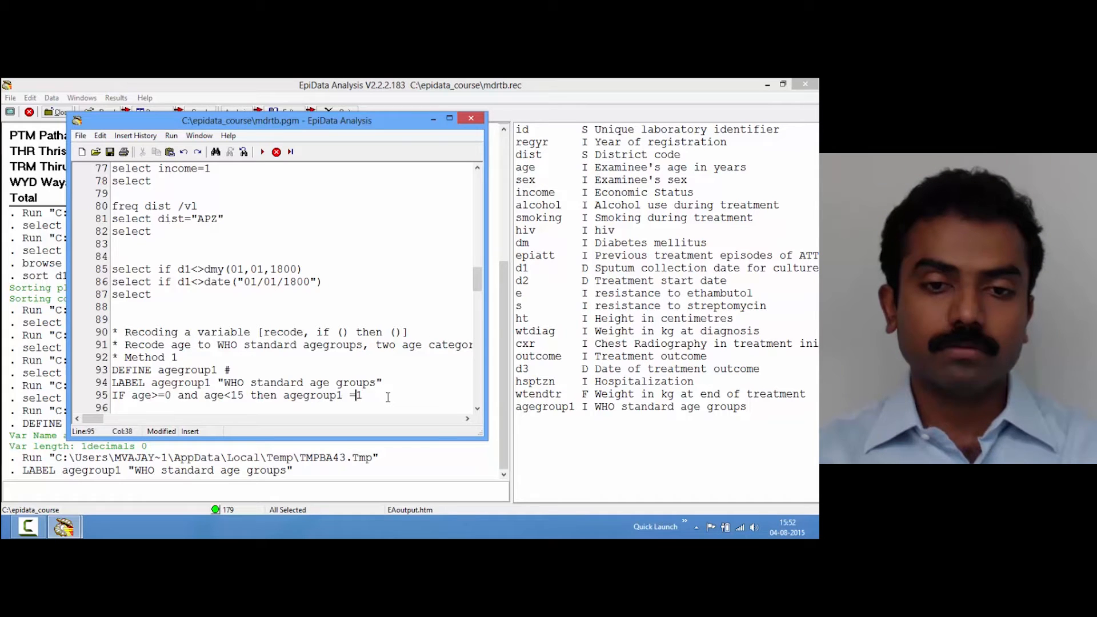
{"action": "key", "text": "BackSpace"}
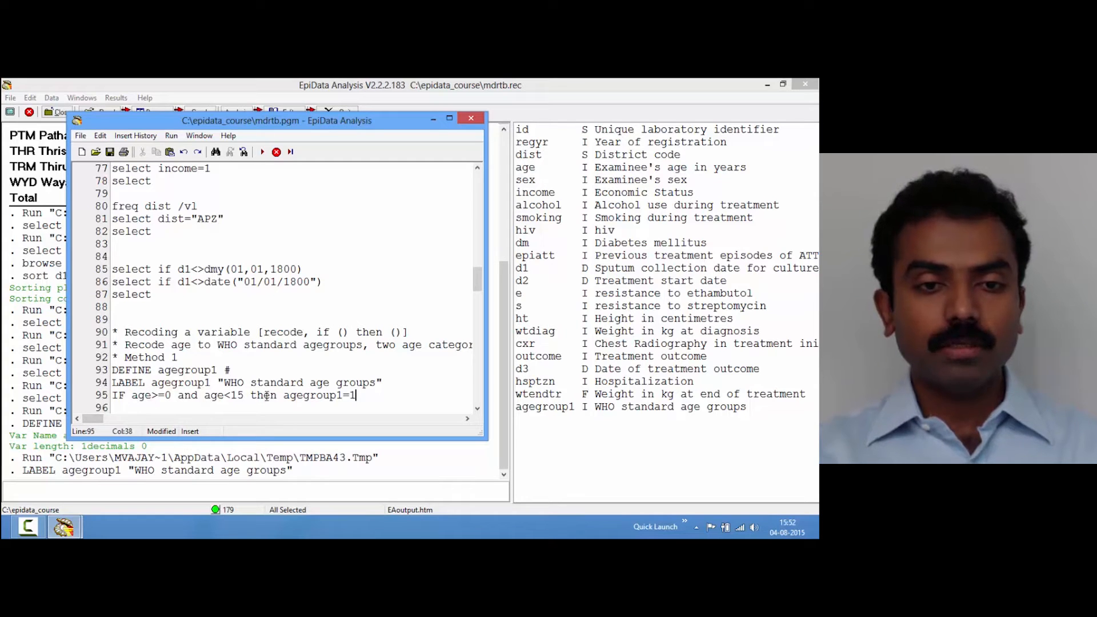
- Change "then" to uppercase THEN in the IF statement on line 95 and place the cursor at the start of that line
{"action": "left_click_drag", "start_coordinate": [276, 395], "coordinate": [251, 395]}
{"action": "type", "text": "THEN"}
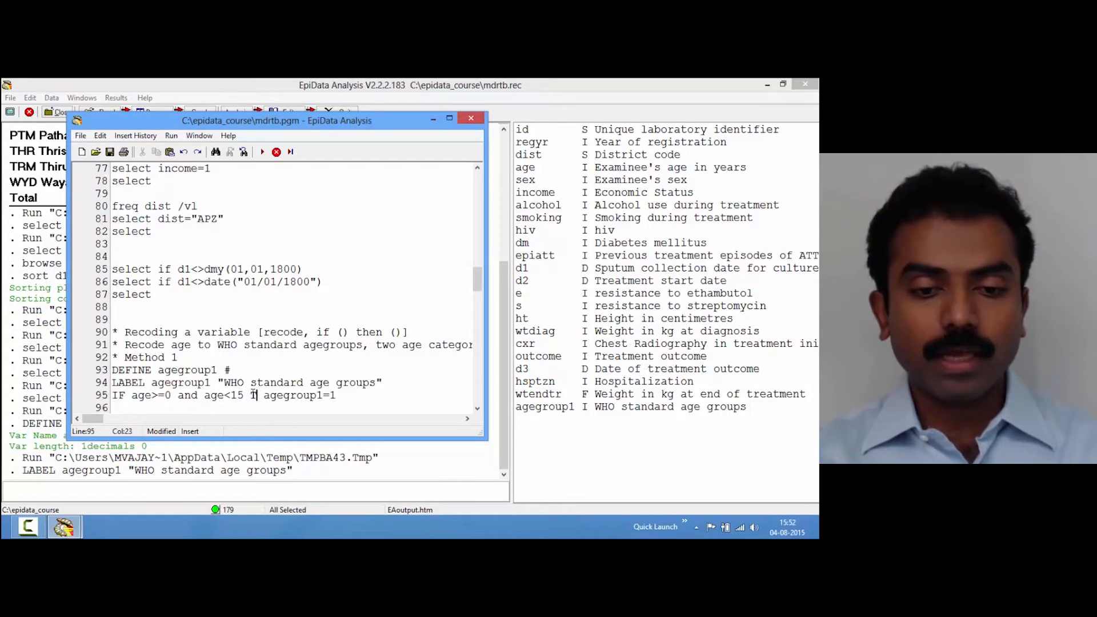
{"action": "key", "text": "Down"}
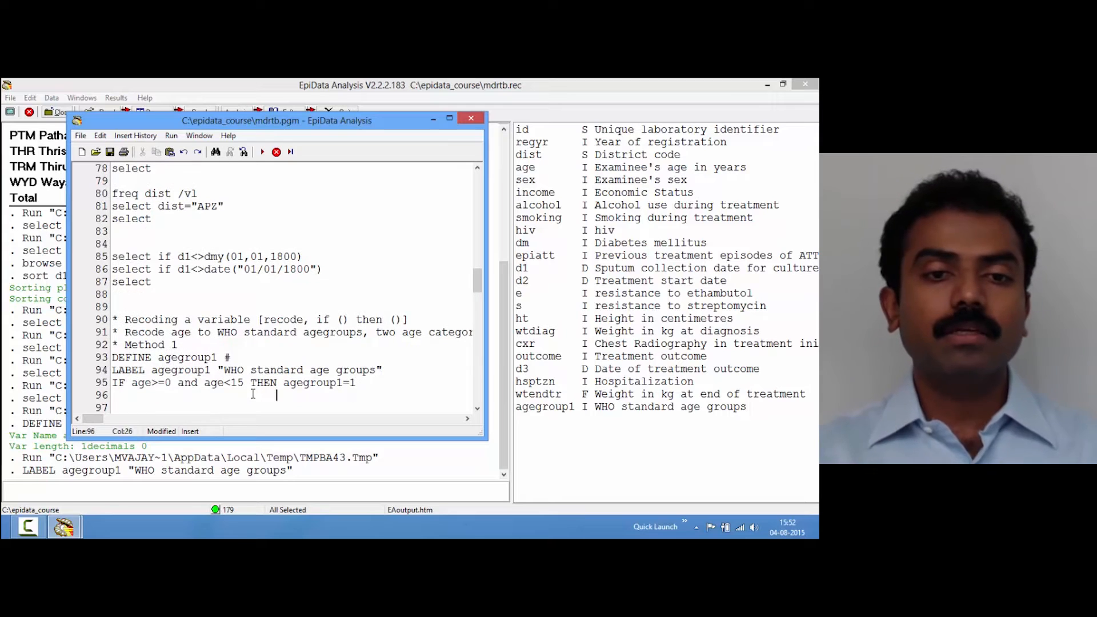
{"action": "key", "text": "Up"}
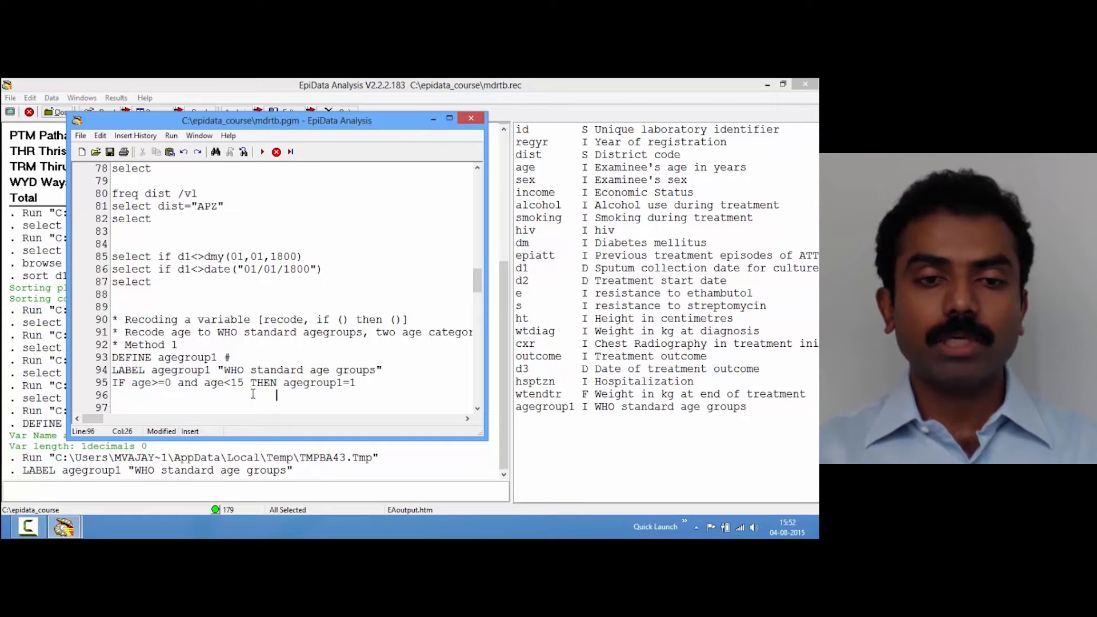
{"action": "key", "text": "Home"}
{"action": "key", "text": "Up"}
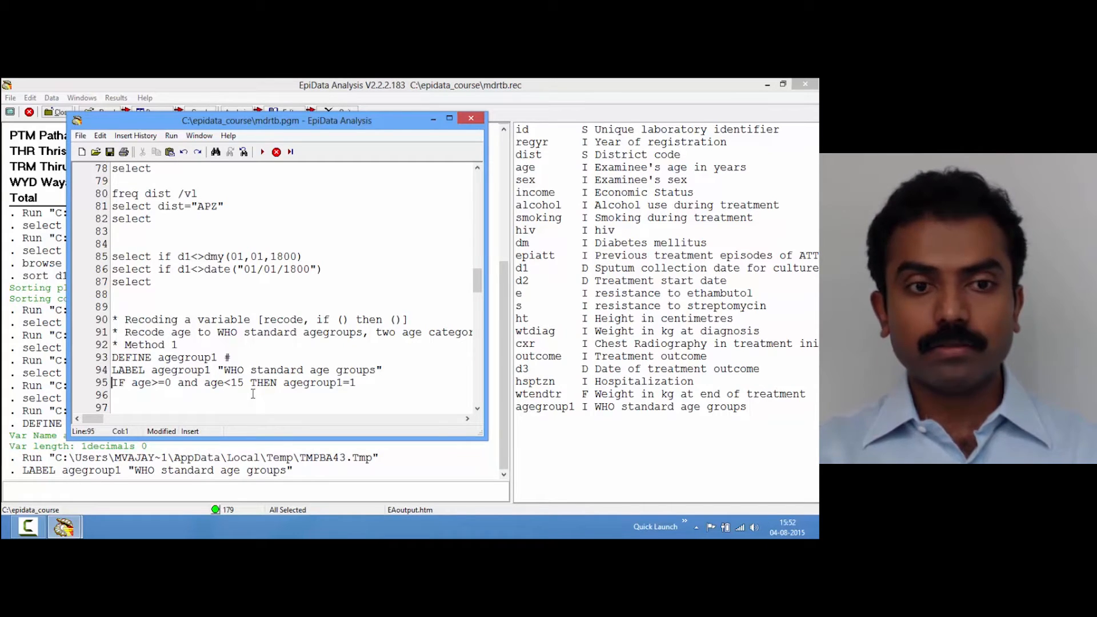
- Duplicate the IF statement from line 95 onto line 96
{"action": "key", "text": "shift+Down"}
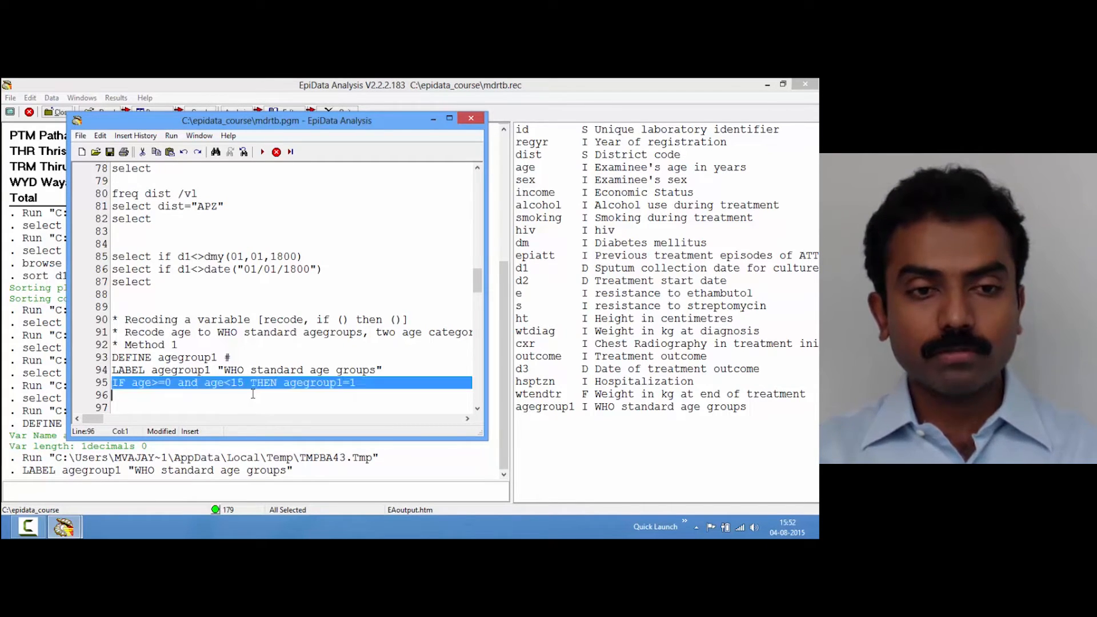
{"action": "key", "text": "ctrl+c"}
{"action": "key", "text": "Down"}
{"action": "key", "text": "Up"}
{"action": "key", "text": "ctrl+v"}
- Change the lower age limit in the copied IF statement on line 96 to 15
{"action": "key", "text": "Up"}
{"action": "key", "text": "Right"}
{"action": "key", "text": "Right"}
{"action": "key", "text": "Right"}
{"action": "key", "text": "Right"}
{"action": "key", "text": "Right"}
{"action": "key", "text": "Right"}
{"action": "key", "text": "Right"}
{"action": "key", "text": "Right"}
{"action": "key", "text": "Right"}
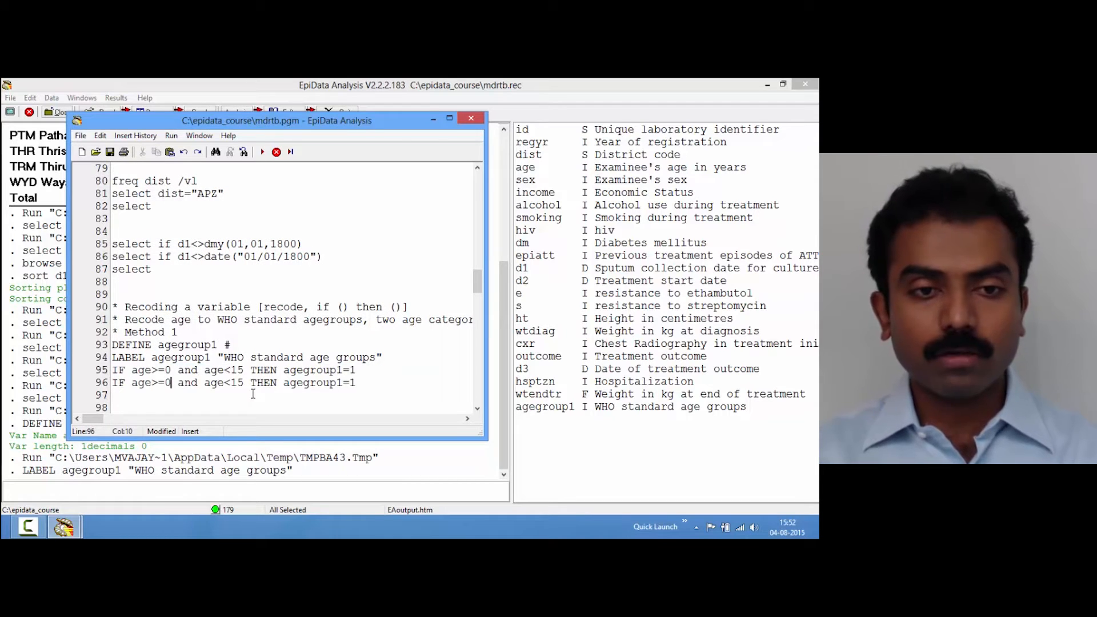
{"action": "key", "text": "BackSpace"}
{"action": "type", "text": "1"}
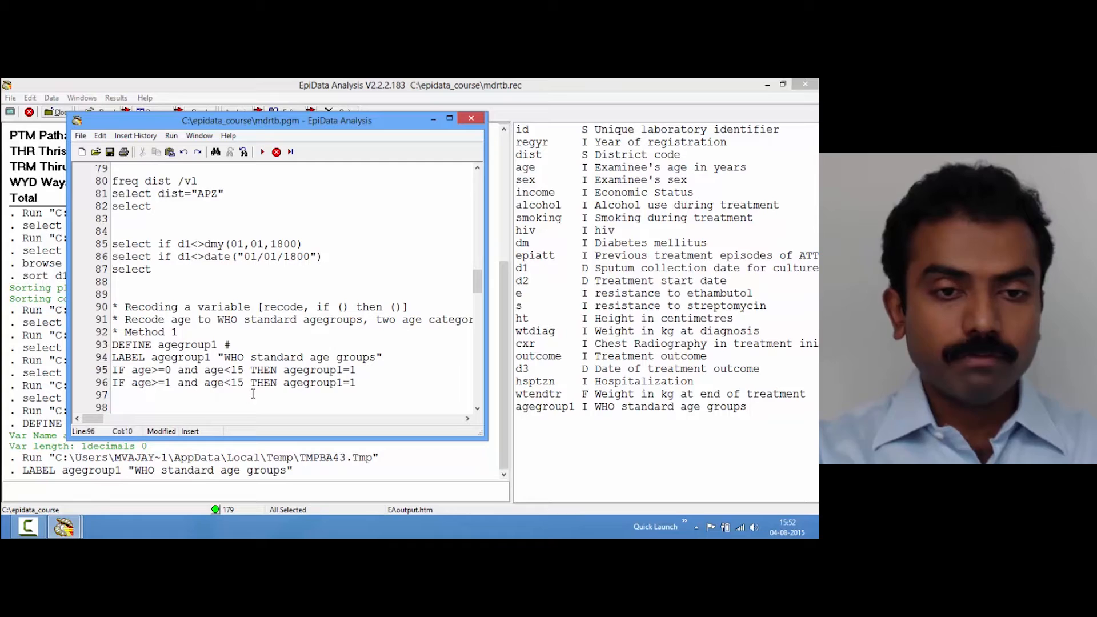
{"action": "type", "text": "5"}
- Pad the lower age limit in the IF statement on line 95 to 00 and return to line 96
{"action": "key", "text": "Up"}
{"action": "key", "text": "Left"}
{"action": "type", "text": "0"}
{"action": "key", "text": "Down"}
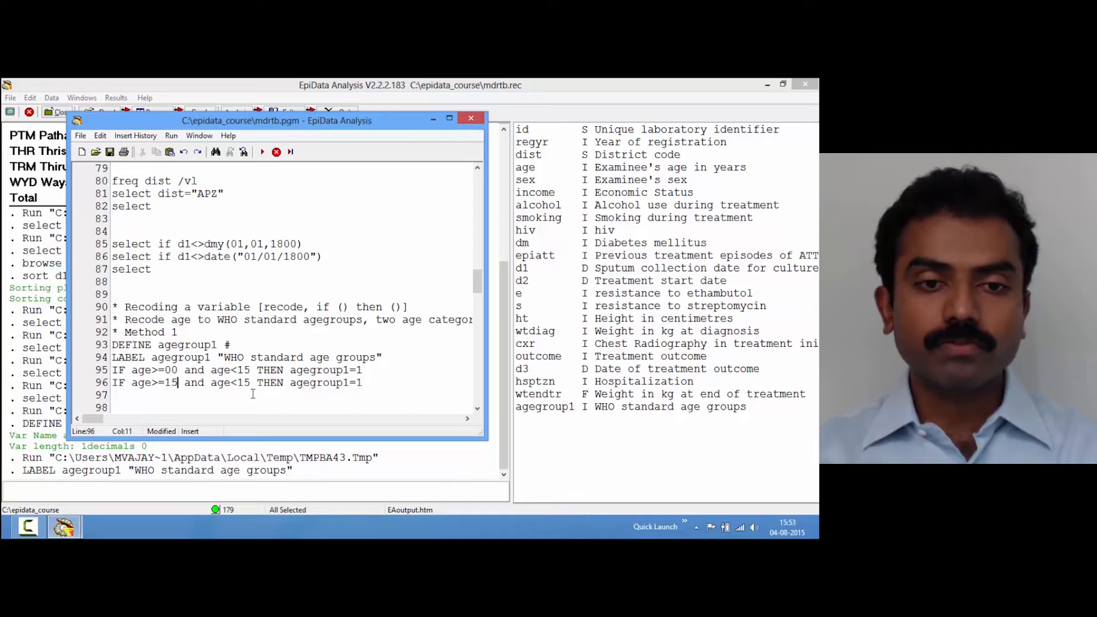
- Set the upper age limit on line 96 to 25 and its agegroup1 code to 2
{"action": "key", "text": "Right"}
{"action": "key", "text": "Right"}
{"action": "key", "text": "Right"}
{"action": "key", "text": "Right"}
{"action": "key", "text": "Right"}
{"action": "key", "text": "Right"}
{"action": "key", "text": "Right"}
{"action": "key", "text": "Right"}
{"action": "key", "text": "Right"}
{"action": "key", "text": "BackSpace"}
{"action": "type", "text": "2"}
{"action": "key", "text": "Right"}
{"action": "key", "text": "Right"}
{"action": "key", "text": "Right"}
{"action": "key", "text": "Right"}
{"action": "key", "text": "Right"}
{"action": "key", "text": "Right"}
{"action": "key", "text": "Right"}
{"action": "key", "text": "Right"}
{"action": "key", "text": "Right"}
{"action": "key", "text": "Right"}
{"action": "key", "text": "Right"}
{"action": "key", "text": "Right"}
{"action": "key", "text": "Right"}
{"action": "key", "text": "Right"}
{"action": "key", "text": "Right"}
{"action": "key", "text": "Right"}
{"action": "key", "text": "Right"}
{"action": "key", "text": "Right"}
{"action": "type", "text": "2"}
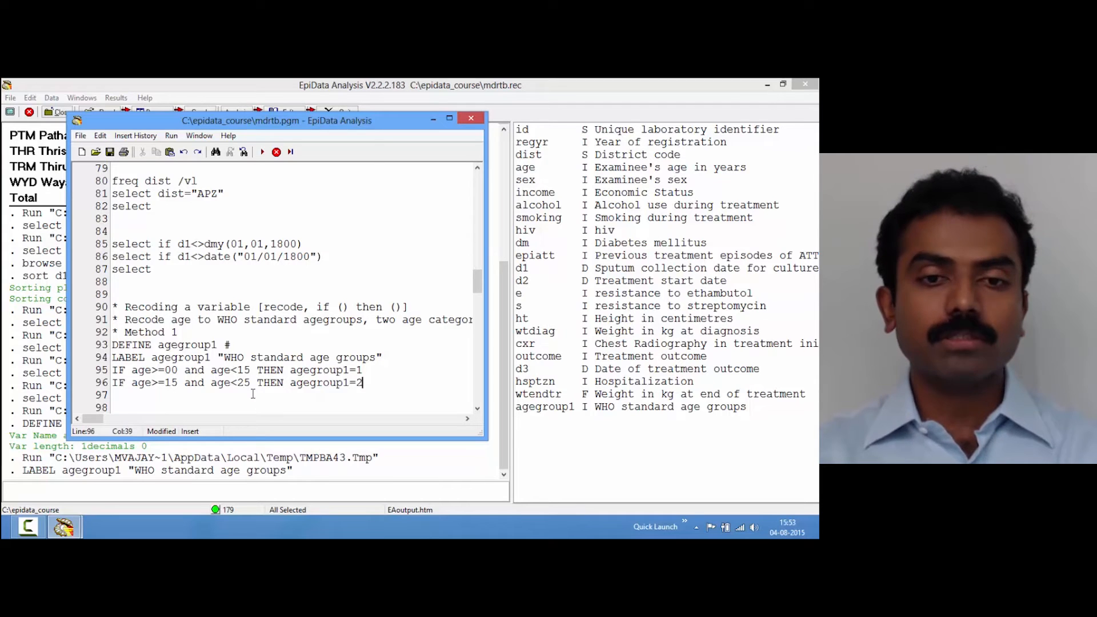
- Copy the IF statement on line 96 and paste it repeatedly to fill lines 97 to 102
{"action": "key", "text": "Return"}
{"action": "key", "text": "shift+Down"}
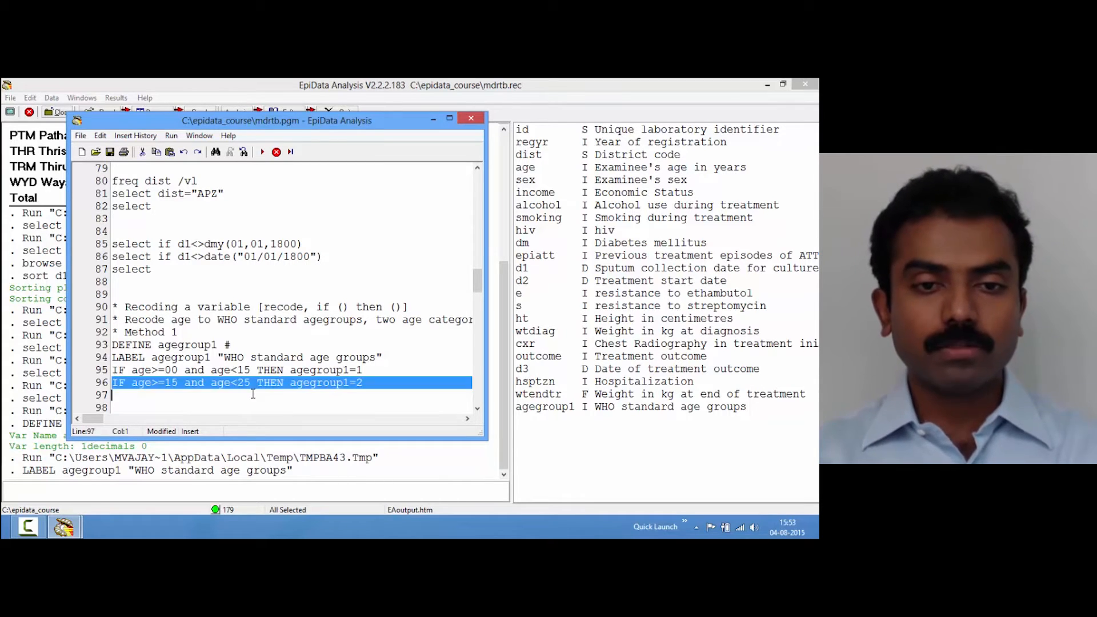
{"action": "key", "text": "ctrl+c"}
{"action": "key", "text": "ctrl+v"}
{"action": "key", "text": "ctrl+v"}
{"action": "key", "text": "ctrl+v"}
{"action": "key", "text": "ctrl+v"}
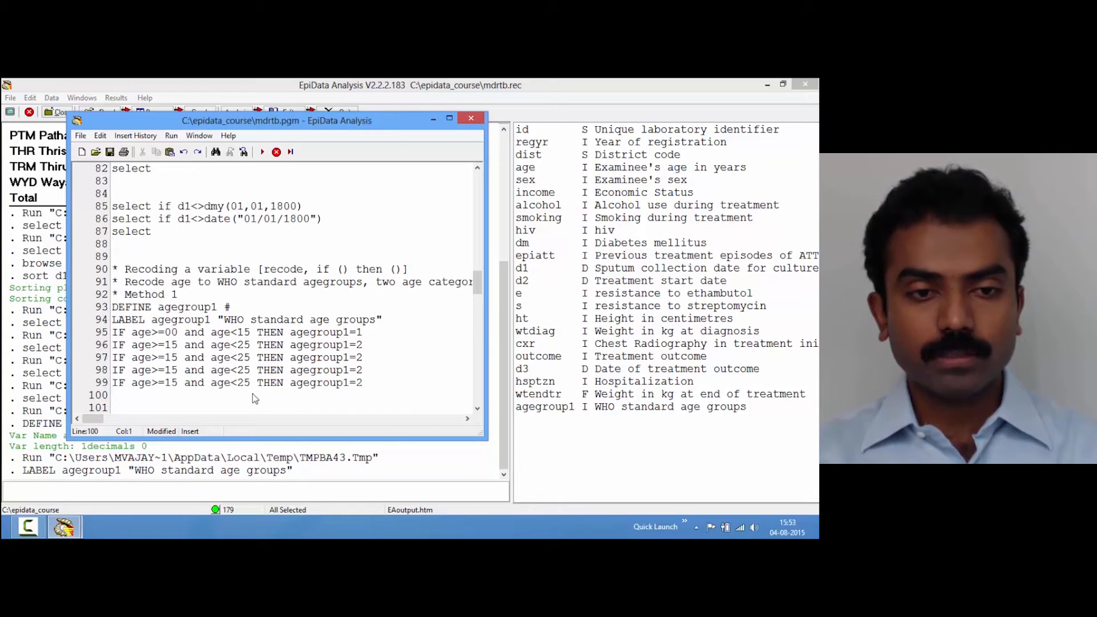
{"action": "key", "text": "ctrl+v"}
{"action": "key", "text": "ctrl+v"}
{"action": "key", "text": "ctrl+v"}
- Overwrite the lower age limits on lines 97 to 101 with 25, 35, 45, 55 and 65
{"action": "key", "text": "Up"}
{"action": "key", "text": "Up"}
{"action": "key", "text": "Up"}
{"action": "key", "text": "Up"}
{"action": "key", "text": "Up"}
{"action": "key", "text": "Up"}
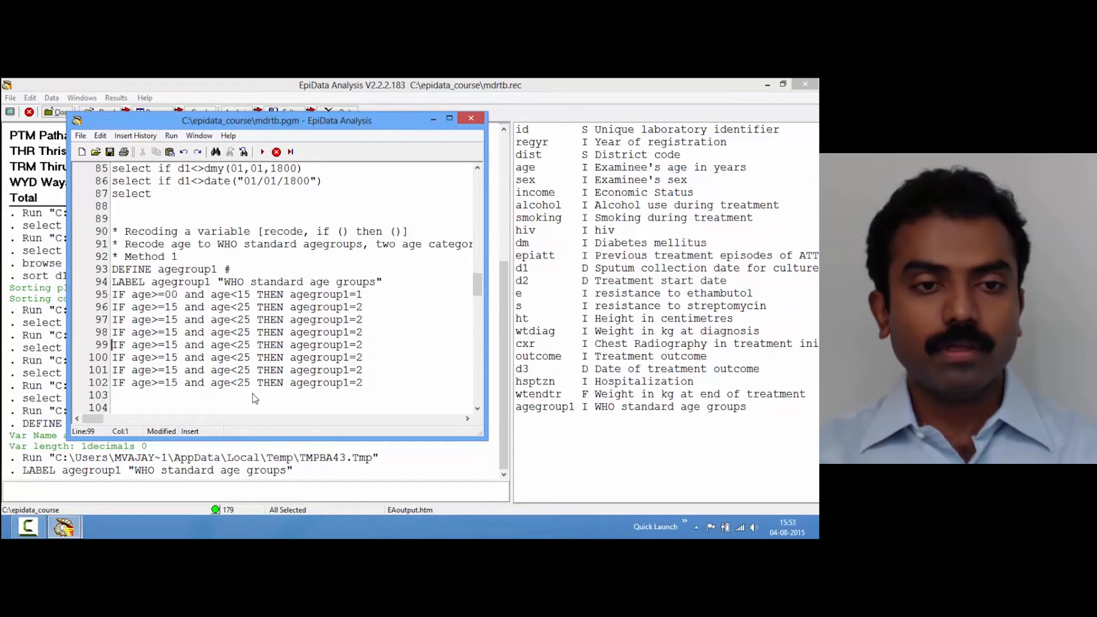
{"action": "key", "text": "Right"}
{"action": "key", "text": "Right"}
{"action": "key", "text": "Right"}
{"action": "key", "text": "Right"}
{"action": "key", "text": "Right"}
{"action": "key", "text": "Right"}
{"action": "key", "text": "Right"}
{"action": "key", "text": "Right"}
{"action": "key", "text": "Right"}
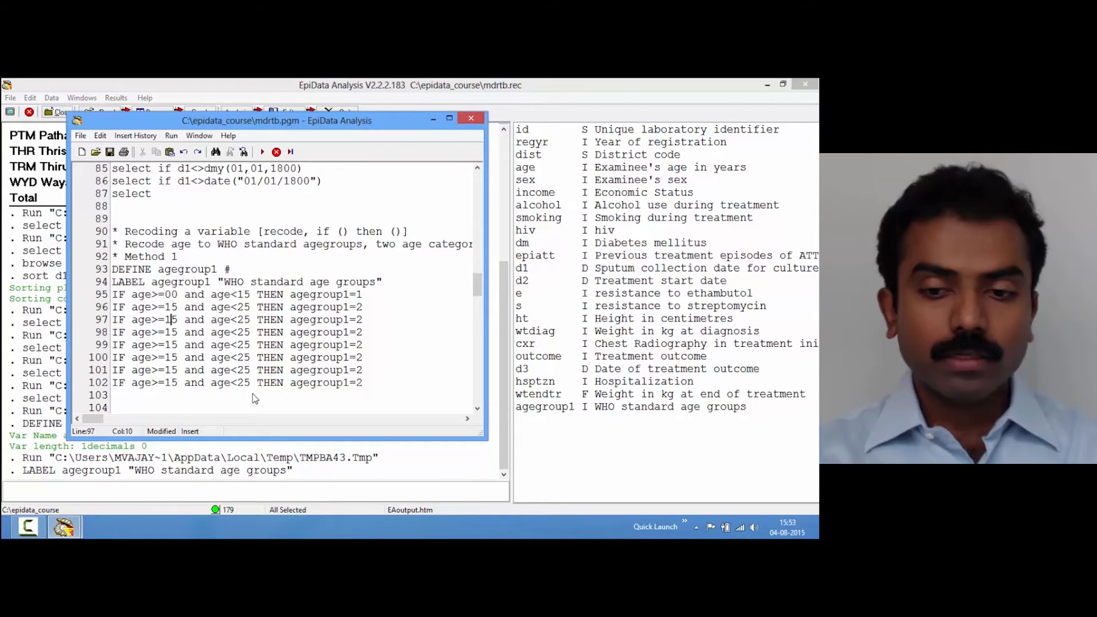
{"action": "key", "text": "Insert"}
{"action": "key", "text": "Left"}
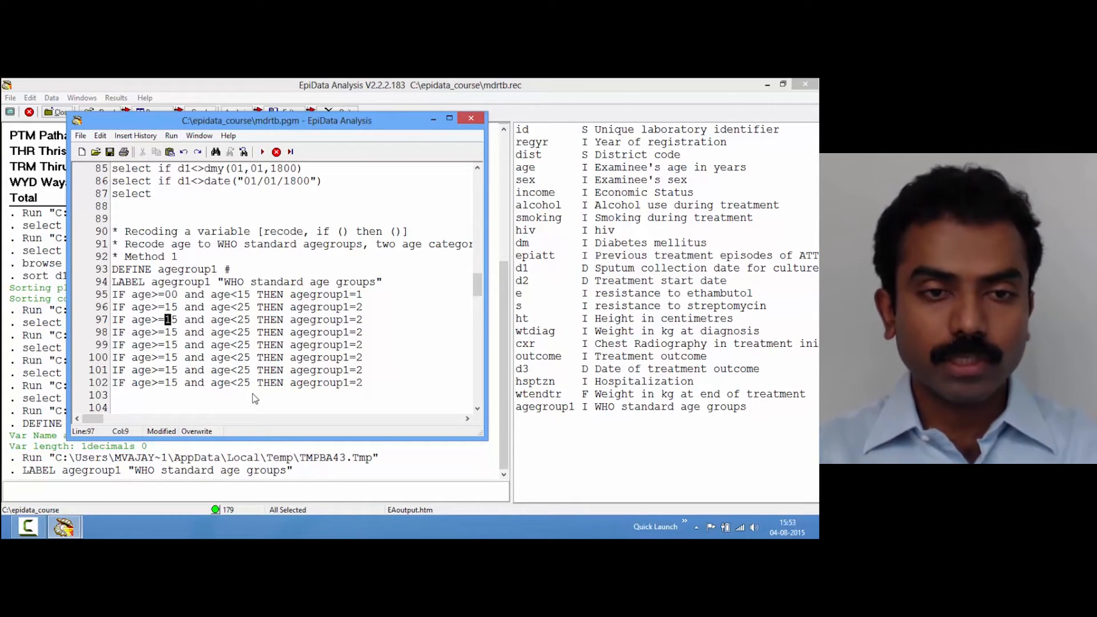
{"action": "type", "text": "2"}
{"action": "key", "text": "Down"}
{"action": "key", "text": "Left"}
{"action": "type", "text": "3"}
{"action": "key", "text": "Down"}
{"action": "key", "text": "Left"}
{"action": "type", "text": "4"}
{"action": "key", "text": "Down"}
{"action": "key", "text": "Left"}
{"action": "type", "text": "5"}
{"action": "key", "text": "Down"}
{"action": "key", "text": "Left"}
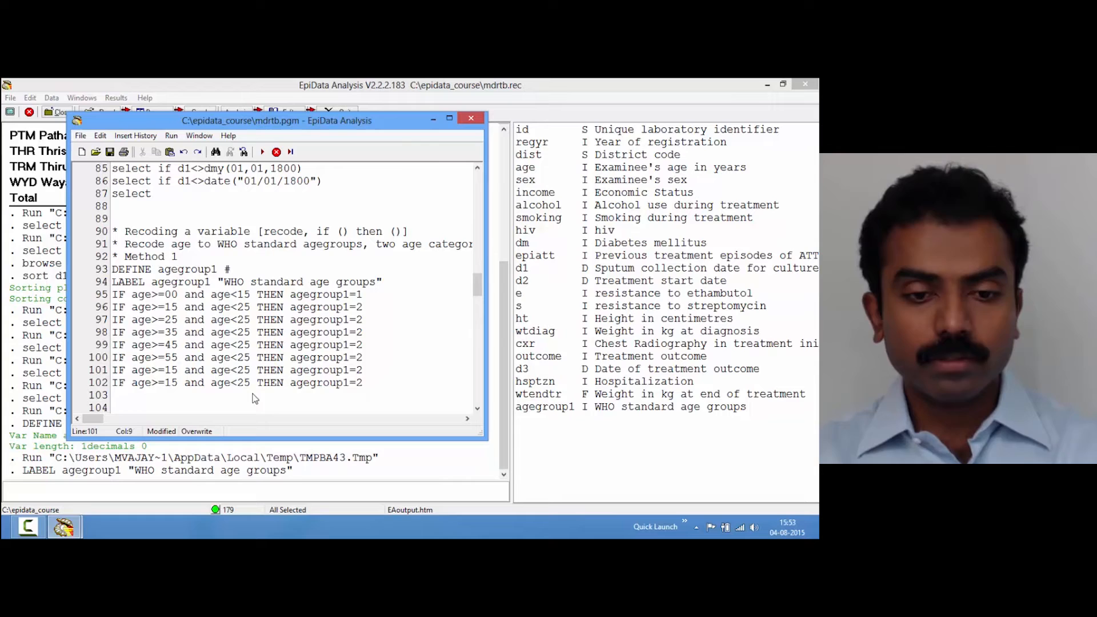
{"action": "type", "text": "6"}
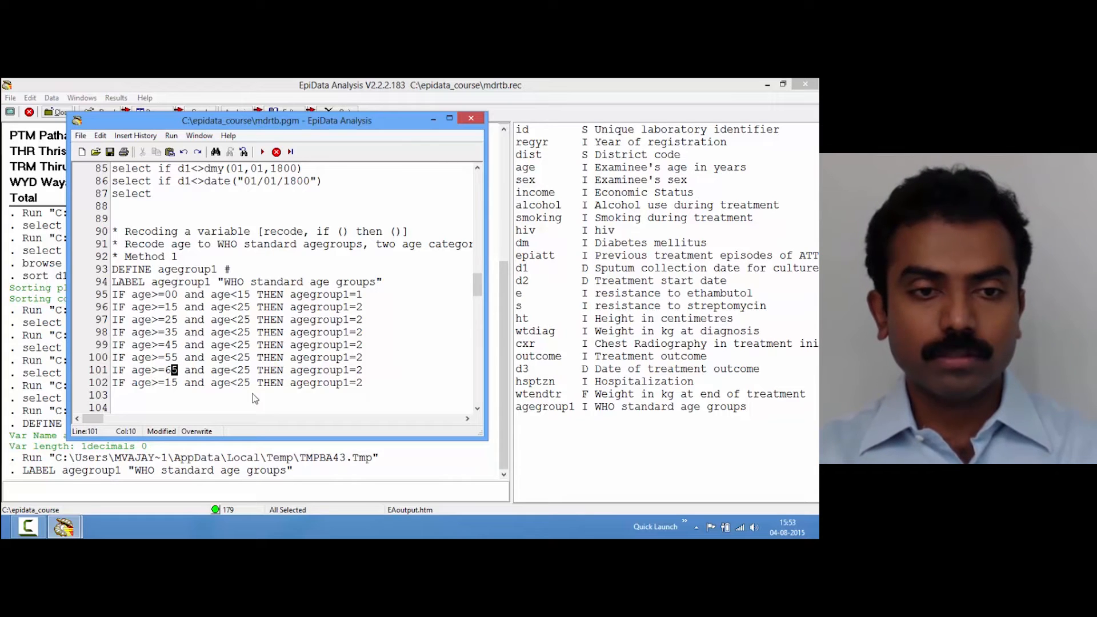
- Overwrite the upper age limits on lines 97 to 100 with 35, 45, 55 and 65
{"action": "key", "text": "Up"}
{"action": "key", "text": "Up"}
{"action": "key", "text": "Up"}
{"action": "key", "text": "Up"}
{"action": "key", "text": "Up"}
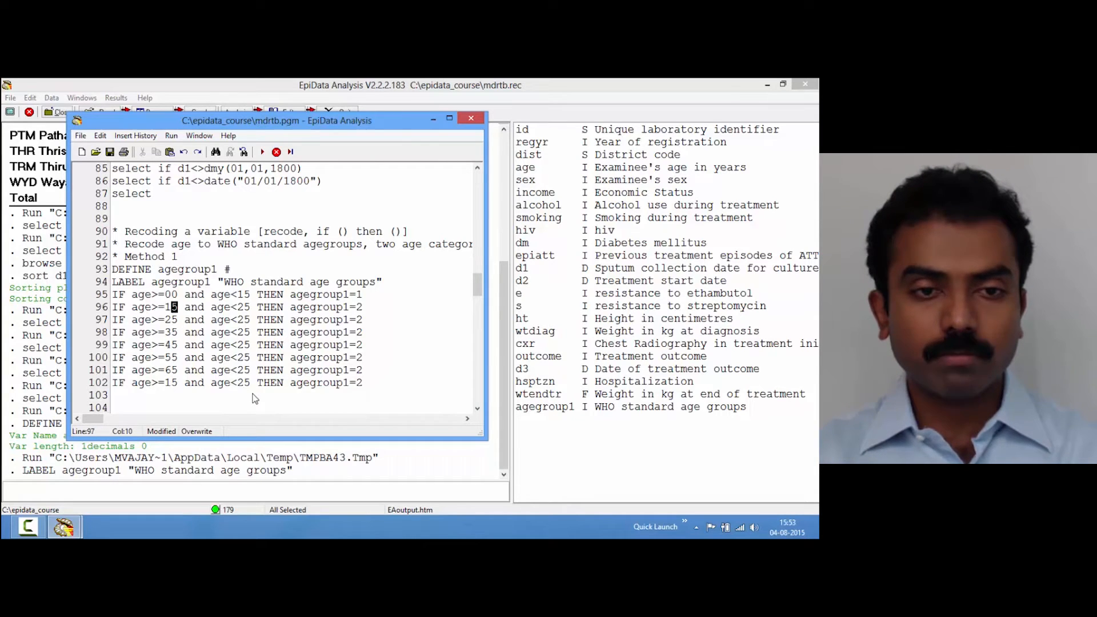
{"action": "key", "text": "Right"}
{"action": "key", "text": "Right"}
{"action": "key", "text": "Right"}
{"action": "key", "text": "Right"}
{"action": "key", "text": "Right"}
{"action": "key", "text": "Right"}
{"action": "key", "text": "Right"}
{"action": "key", "text": "Right"}
{"action": "key", "text": "Right"}
{"action": "key", "text": "Right"}
{"action": "key", "text": "Down"}
{"action": "type", "text": "3"}
{"action": "key", "text": "Down"}
{"action": "key", "text": "Left"}
{"action": "type", "text": "4"}
{"action": "key", "text": "Down"}
{"action": "key", "text": "Left"}
{"action": "type", "text": "5"}
{"action": "key", "text": "Down"}
{"action": "key", "text": "Left"}
{"action": "type", "text": "6"}
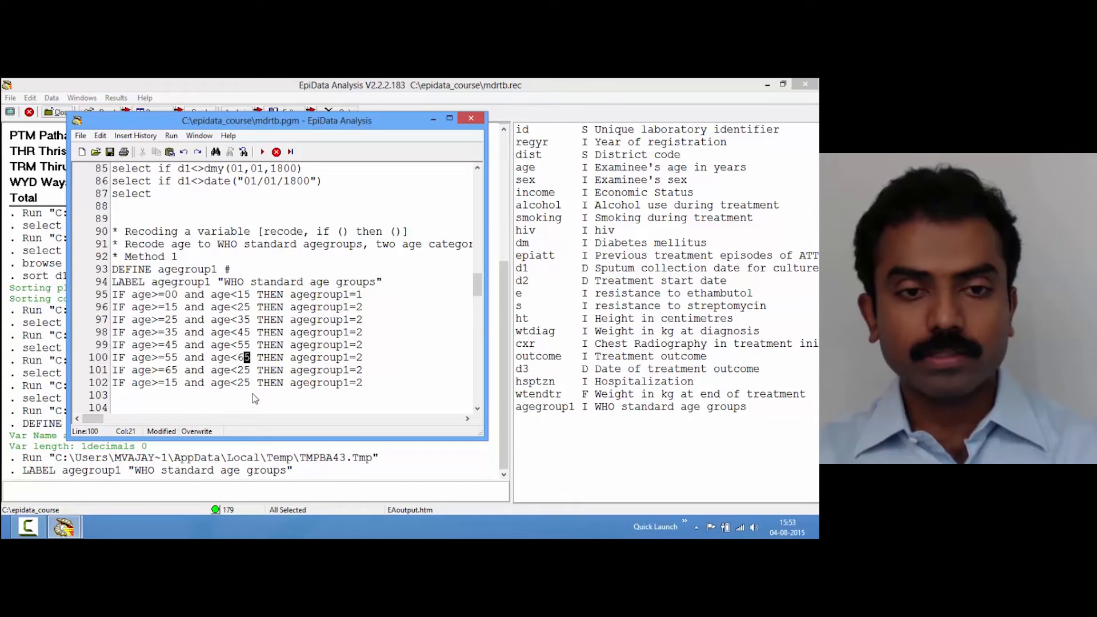
- Overwrite the agegroup1 codes on lines 97 to 101 with 3, 4, 5, 6 and 7
{"action": "key", "text": "Up"}
{"action": "key", "text": "Up"}
{"action": "key", "text": "Up"}
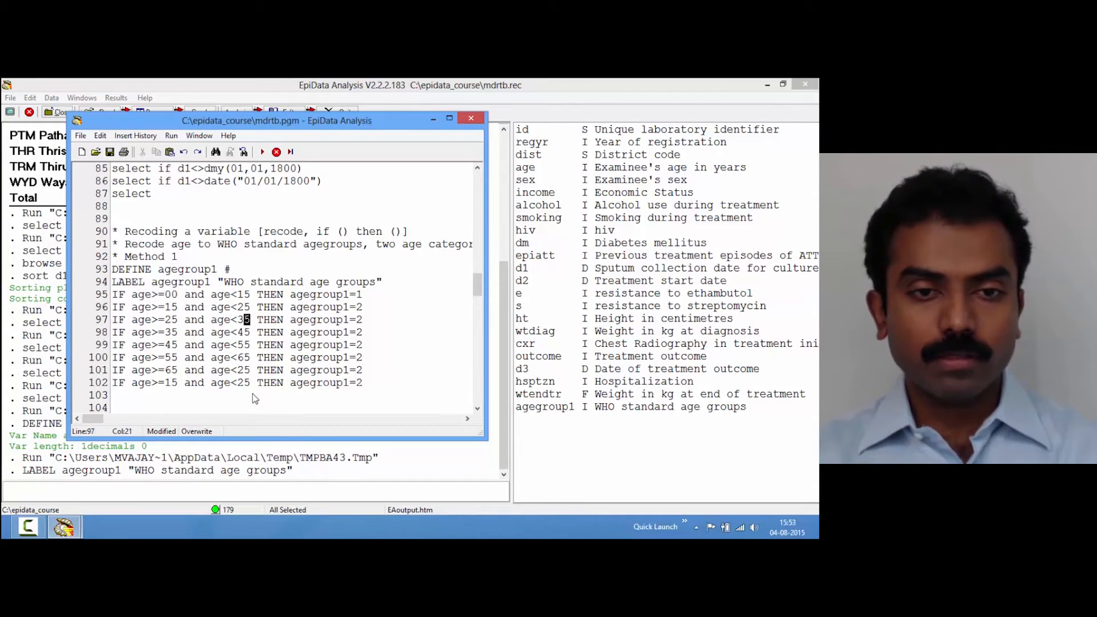
{"action": "key", "text": "Right"}
{"action": "key", "text": "Right"}
{"action": "key", "text": "Right"}
{"action": "key", "text": "Right"}
{"action": "key", "text": "Right"}
{"action": "key", "text": "Right"}
{"action": "key", "text": "Right"}
{"action": "key", "text": "Right"}
{"action": "key", "text": "Right"}
{"action": "key", "text": "Right"}
{"action": "key", "text": "Right"}
{"action": "key", "text": "Right"}
{"action": "key", "text": "Right"}
{"action": "key", "text": "Right"}
{"action": "key", "text": "Right"}
{"action": "key", "text": "Right"}
{"action": "key", "text": "Right"}
{"action": "type", "text": "3"}
{"action": "key", "text": "Down"}
{"action": "key", "text": "Left"}
{"action": "type", "text": "4"}
{"action": "key", "text": "Down"}
{"action": "key", "text": "Left"}
{"action": "type", "text": "5"}
{"action": "key", "text": "Down"}
{"action": "key", "text": "Left"}
{"action": "type", "text": "6"}
{"action": "key", "text": "Down"}
{"action": "key", "text": "Left"}
{"action": "type", "text": "7"}
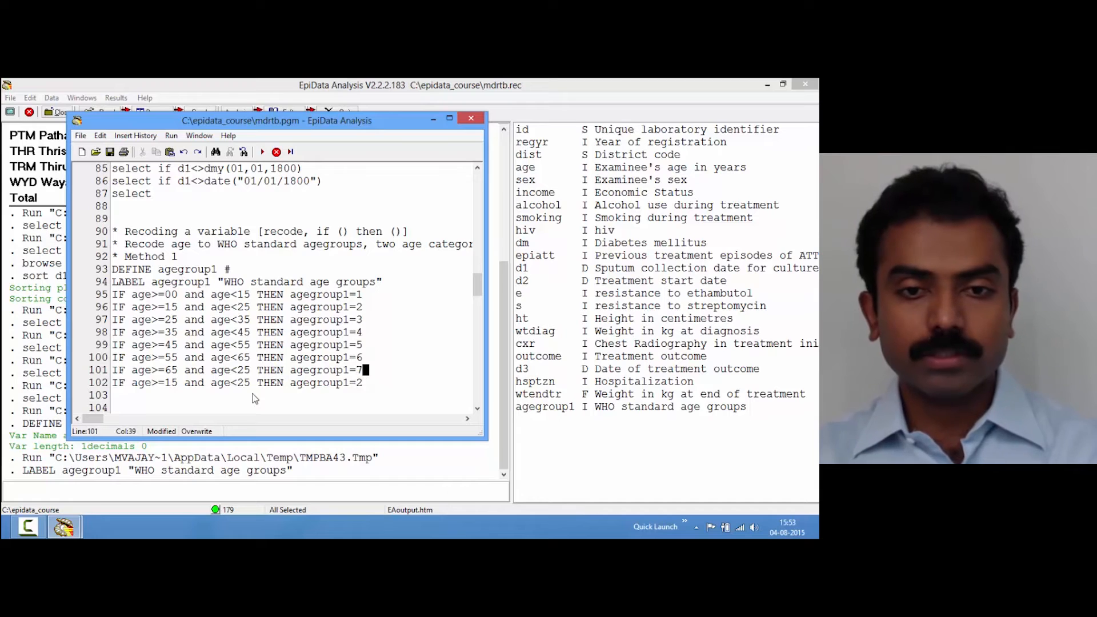
- Set the agegroup1 code on line 102 to 9 and go back to insert mode at the end of line 101
{"action": "key", "text": "Down"}
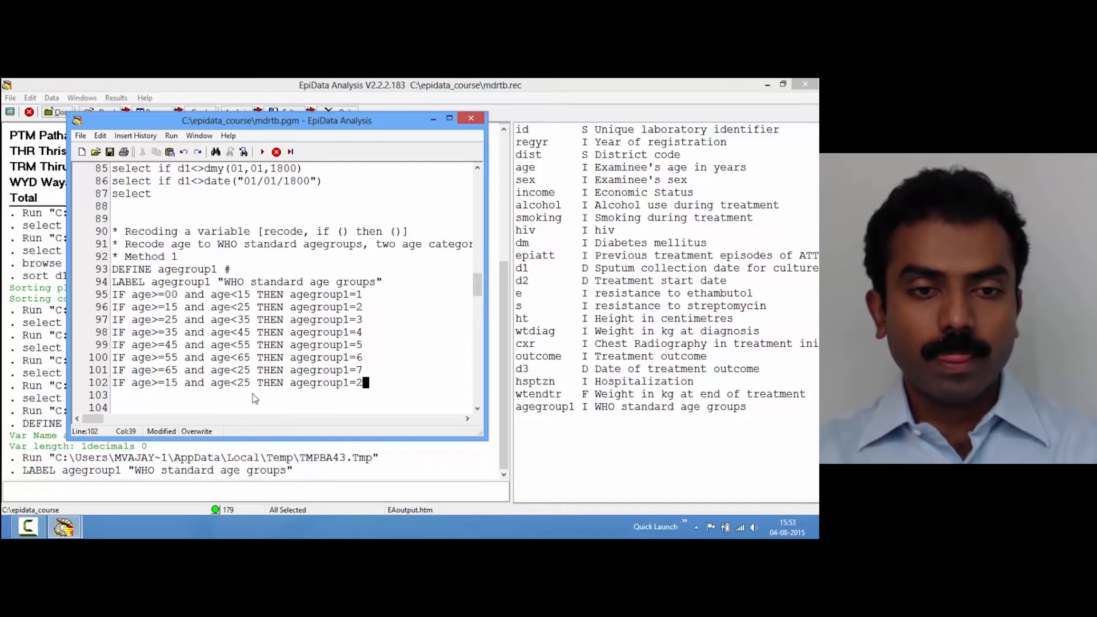
{"action": "key", "text": "Left"}
{"action": "type", "text": "9"}
{"action": "key", "text": "Up"}
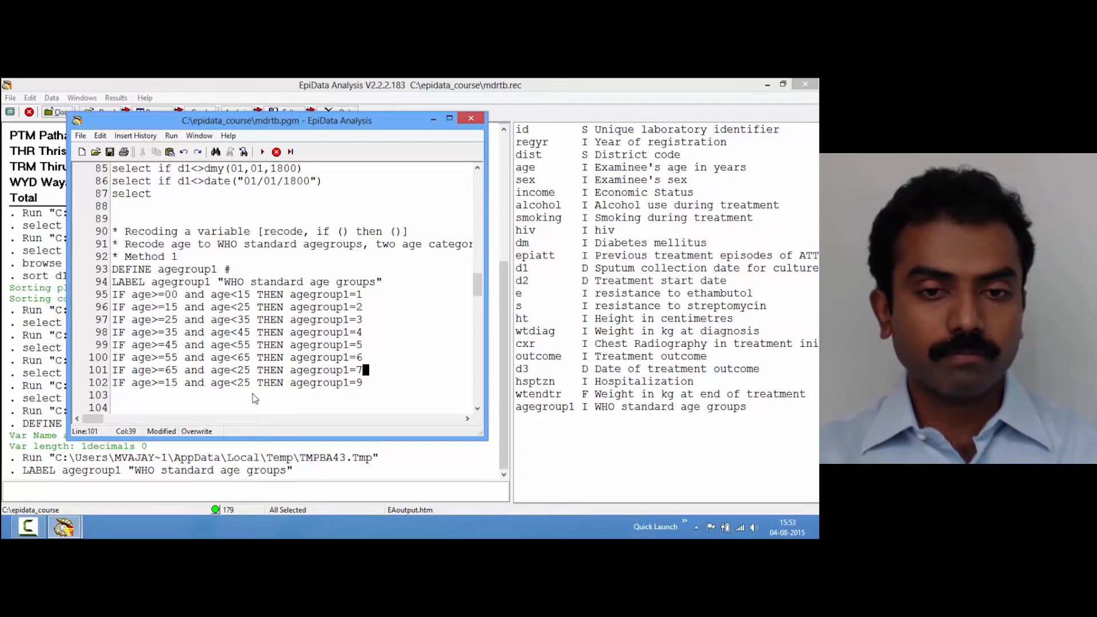
{"action": "key", "text": "Insert"}
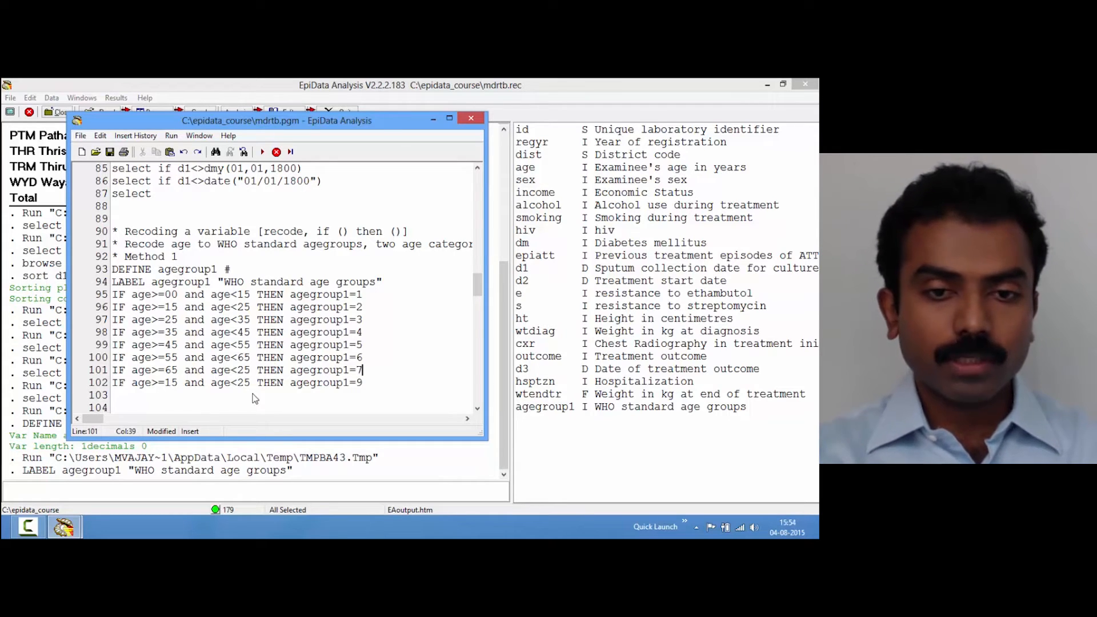
- Set the upper age limit in the IF statement on line 101 to 98
{"action": "key", "text": "Left"}
{"action": "key", "text": "Left"}
{"action": "key", "text": "Left"}
{"action": "key", "text": "Left"}
{"action": "key", "text": "Left"}
{"action": "key", "text": "Left"}
{"action": "key", "text": "Left"}
{"action": "key", "text": "Left"}
{"action": "key", "text": "Left"}
{"action": "key", "text": "Left"}
{"action": "key", "text": "Left"}
{"action": "key", "text": "Left"}
{"action": "key", "text": "Left"}
{"action": "key", "text": "Left"}
{"action": "key", "text": "Left"}
{"action": "key", "text": "Left"}
{"action": "key", "text": "Left"}
{"action": "key", "text": "Left"}
{"action": "key", "text": "Left"}
{"action": "key", "text": "Left"}
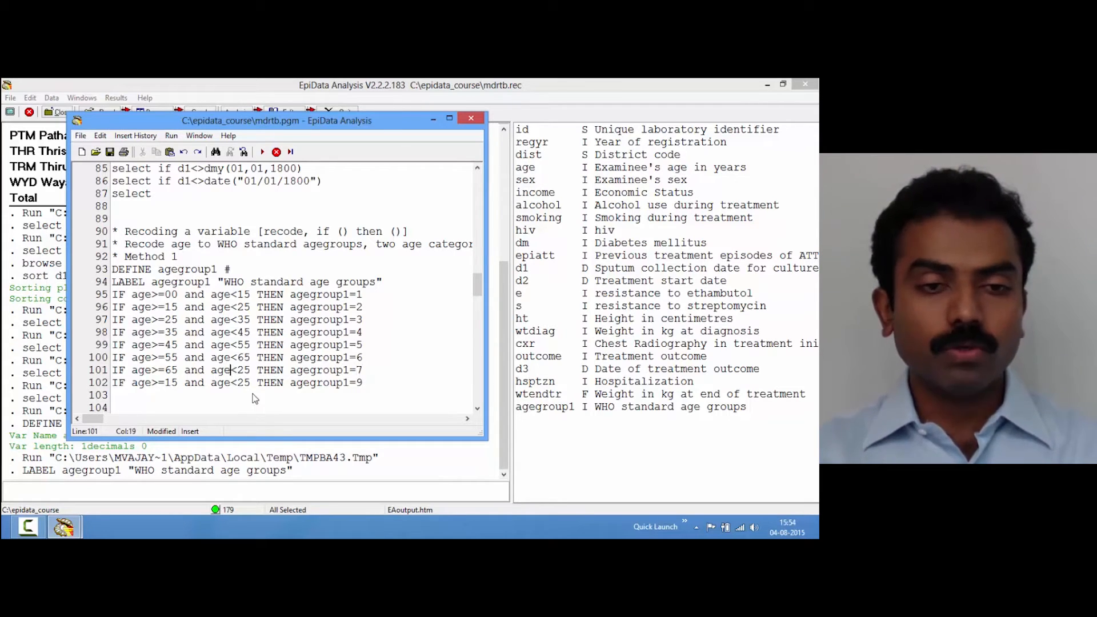
{"action": "key", "text": "Right"}
{"action": "key", "text": "Right"}
{"action": "key", "text": "Right"}
{"action": "key", "text": "Right"}
{"action": "key", "text": "Right"}
{"action": "key", "text": "Right"}
{"action": "key", "text": "Right"}
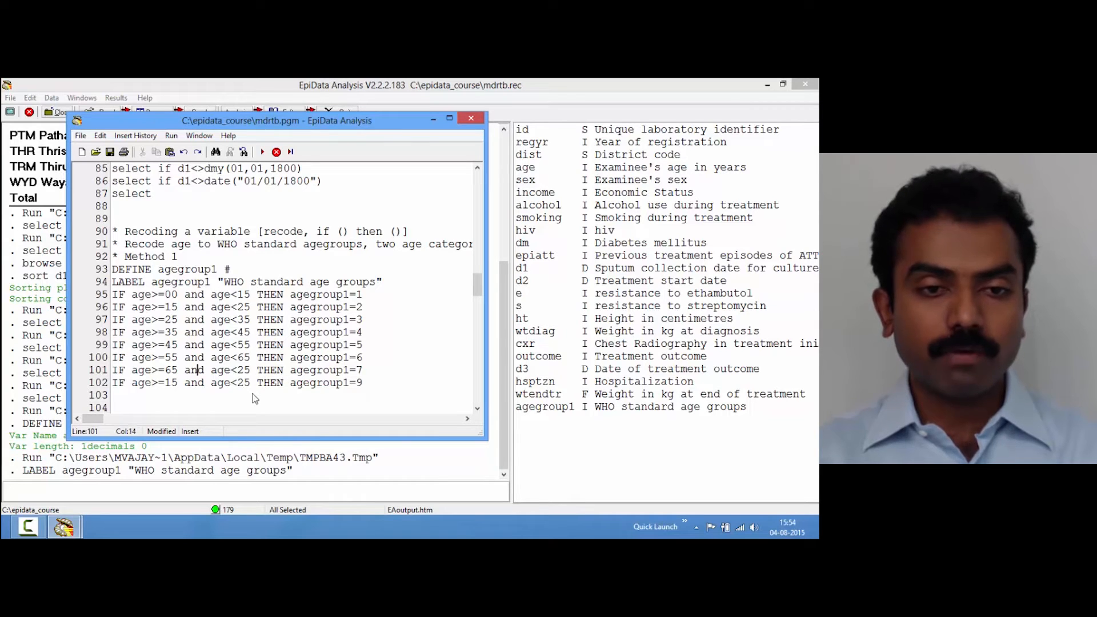
{"action": "key", "text": "Right"}
{"action": "key", "text": "Right"}
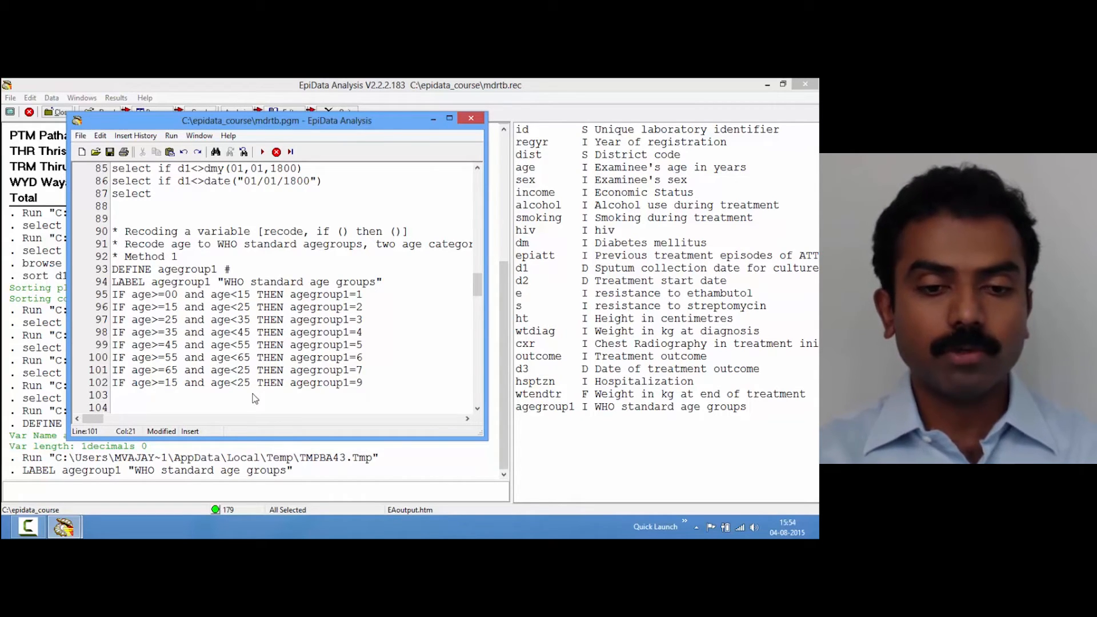
{"action": "key", "text": "BackSpace"}
{"action": "key", "text": "Delete"}
{"action": "type", "text": "98"}
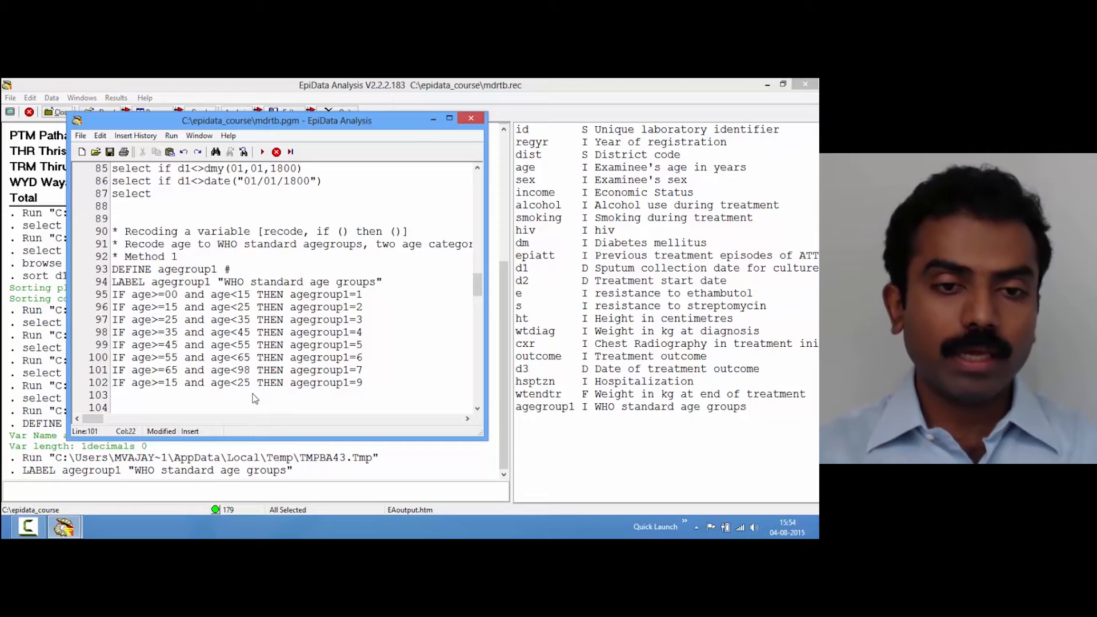
- Replace the lower age limit condition on line 102 with age=99
{"action": "key", "text": "Down"}
{"action": "key", "text": "Left"}
{"action": "key", "text": "Left"}
{"action": "key", "text": "Left"}
{"action": "key", "text": "Left"}
{"action": "key", "text": "Left"}
{"action": "key", "text": "Left"}
{"action": "key", "text": "Left"}
{"action": "key", "text": "Left"}
{"action": "key", "text": "Left"}
{"action": "key", "text": "Left"}
{"action": "key", "text": "Left"}
{"action": "key", "text": "Left"}
{"action": "key", "text": "Left"}
{"action": "key", "text": "Left"}
{"action": "key", "text": "Left"}
{"action": "key", "text": "Left"}
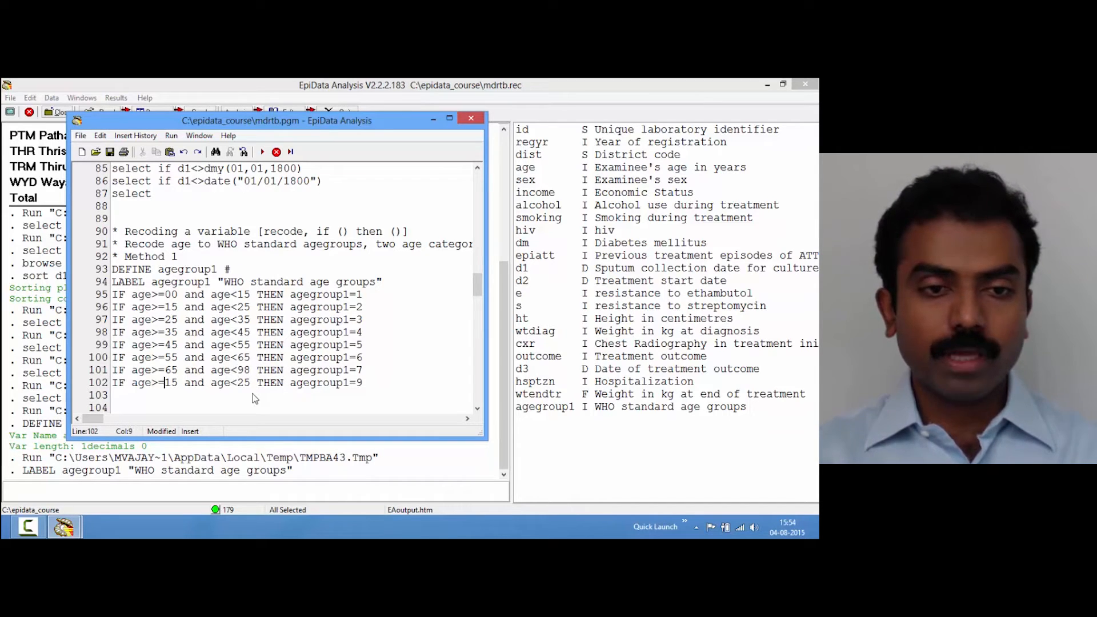
{"action": "key", "text": "BackSpace"}
{"action": "key", "text": "Right"}
{"action": "key", "text": "Right"}
{"action": "key", "text": "Right"}
{"action": "key", "text": "BackSpace"}
{"action": "key", "text": "BackSpace"}
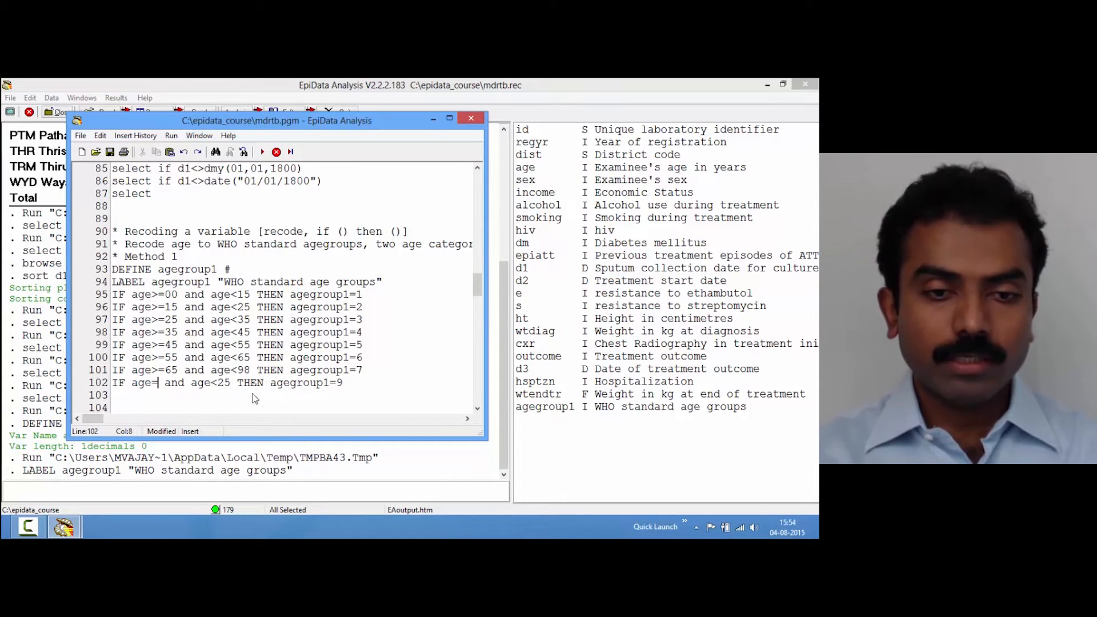
{"action": "type", "text": "99"}
- Remove the "and age<25" condition from line 102, keeping THEN aligned with the lines above
{"action": "key", "text": "Right"}
{"action": "key", "text": "shift+Right"}
{"action": "key", "text": "shift+Right"}
{"action": "key", "text": "shift+Right"}
{"action": "key", "text": "shift+Right"}
{"action": "key", "text": "shift+Right"}
{"action": "key", "text": "shift+Right"}
{"action": "key", "text": "shift+Right"}
{"action": "key", "text": "shift+Right"}
{"action": "key", "text": "shift+Right"}
{"action": "key", "text": "shift+Right"}
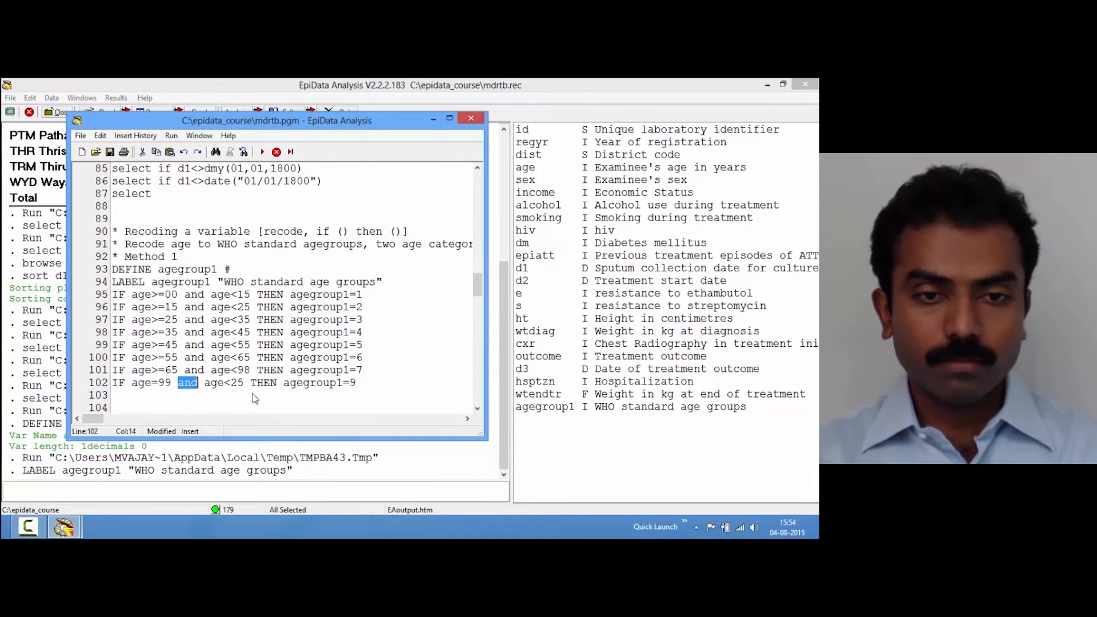
{"action": "key", "text": "Delete"}
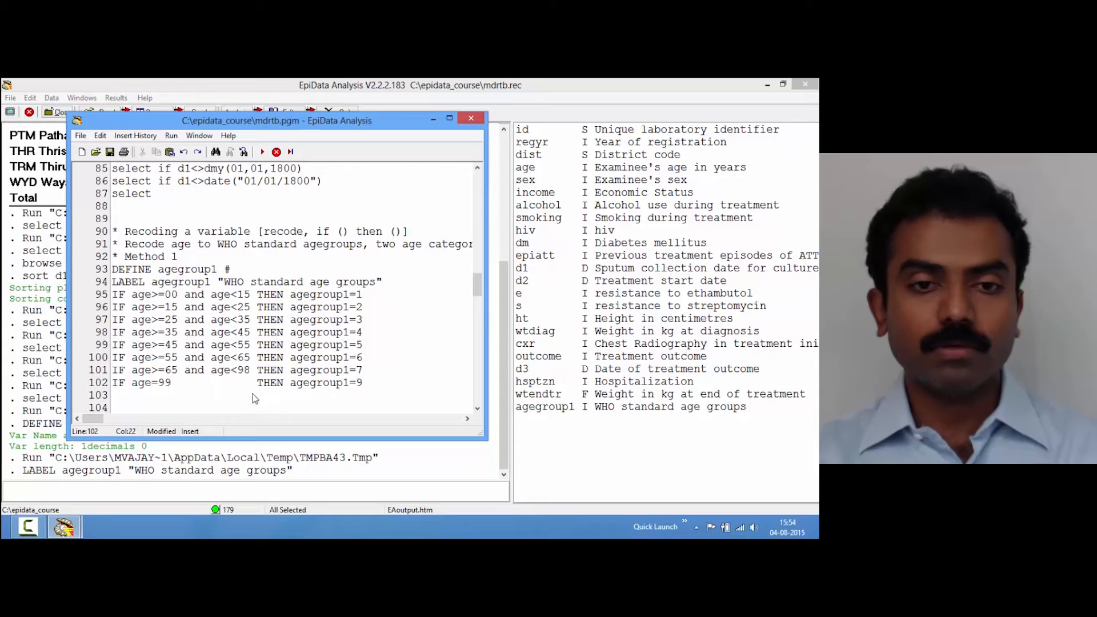
- Run the agegroup1 IF statements on lines 95 to 102
{"action": "left_click", "coordinate": [377, 383]}
{"action": "key", "text": "Down"}
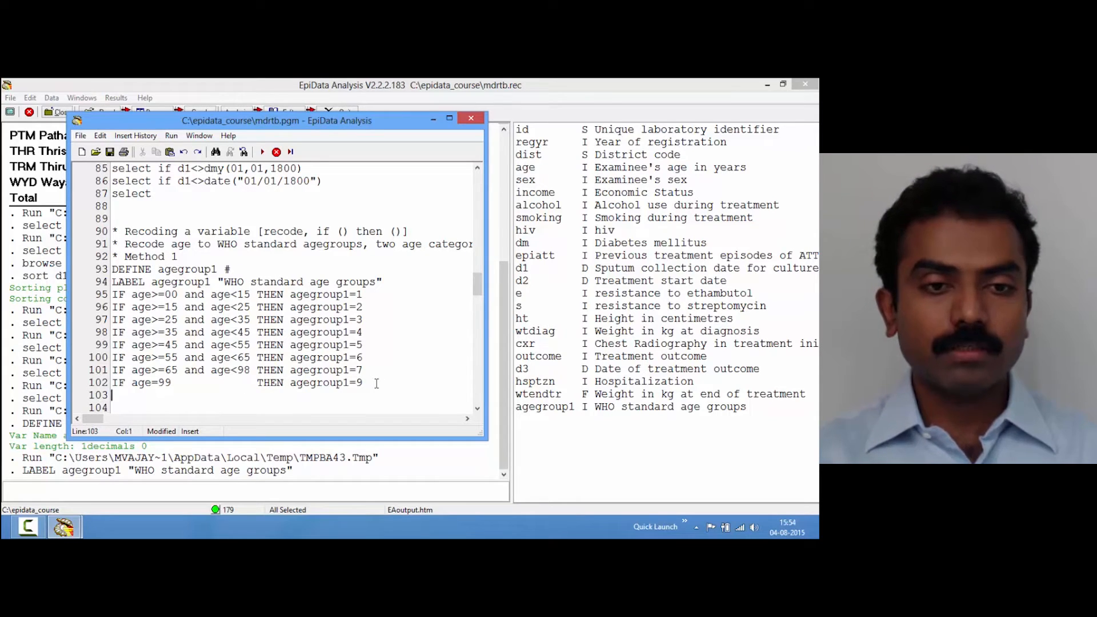
{"action": "key", "text": "Up"}
{"action": "key", "text": "Up"}
{"action": "key", "text": "Up"}
{"action": "key", "text": "Up"}
{"action": "key", "text": "Up"}
{"action": "key", "text": "Up"}
{"action": "key", "text": "Up"}
{"action": "key", "text": "Up"}
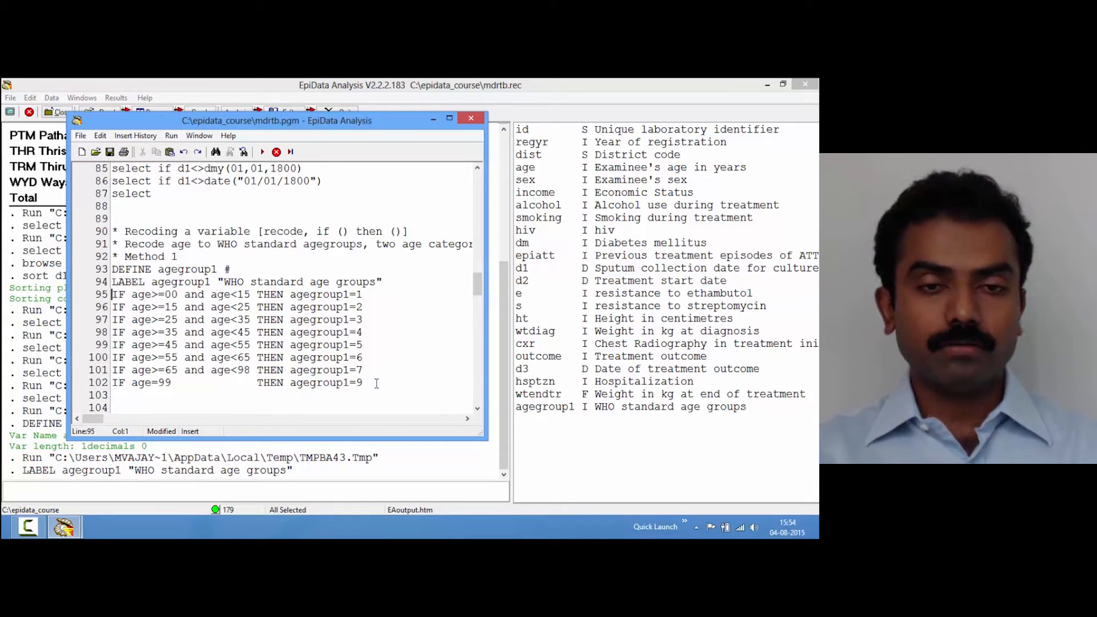
{"action": "key", "text": "Down"}
{"action": "key", "text": "Down"}
{"action": "key", "text": "Down"}
{"action": "key", "text": "Up"}
{"action": "key", "text": "Up"}
{"action": "key", "text": "Up"}
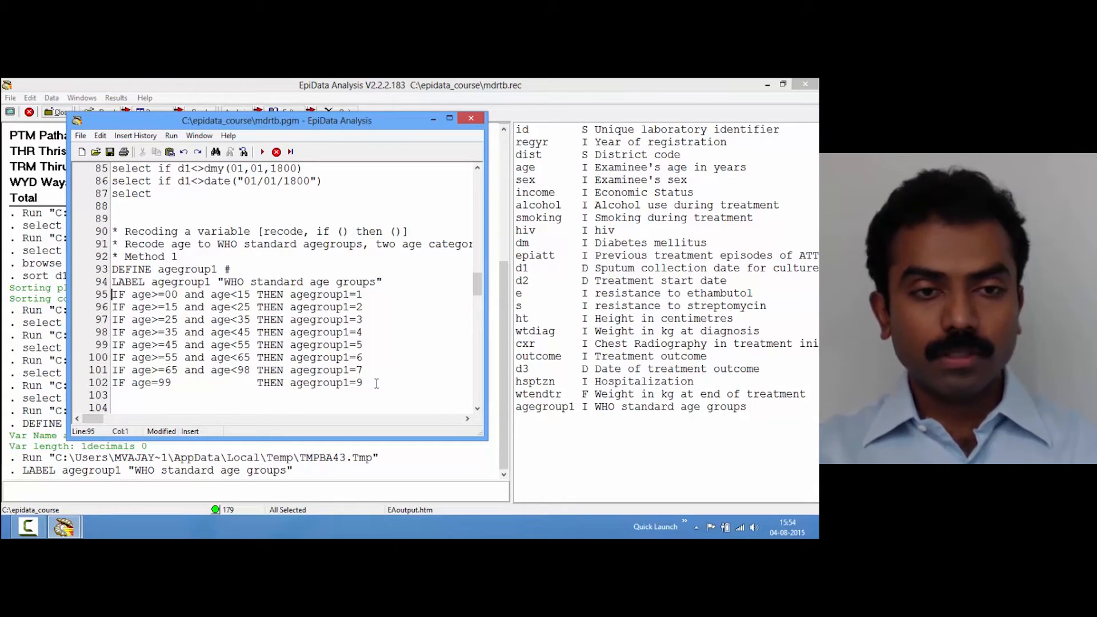
{"action": "key", "text": "shift+Down"}
{"action": "key", "text": "shift+Down"}
{"action": "key", "text": "shift+Down"}
{"action": "key", "text": "shift+Down"}
{"action": "key", "text": "shift+Down"}
{"action": "key", "text": "shift+Down"}
{"action": "key", "text": "shift+Down"}
{"action": "key", "text": "shift+Down"}
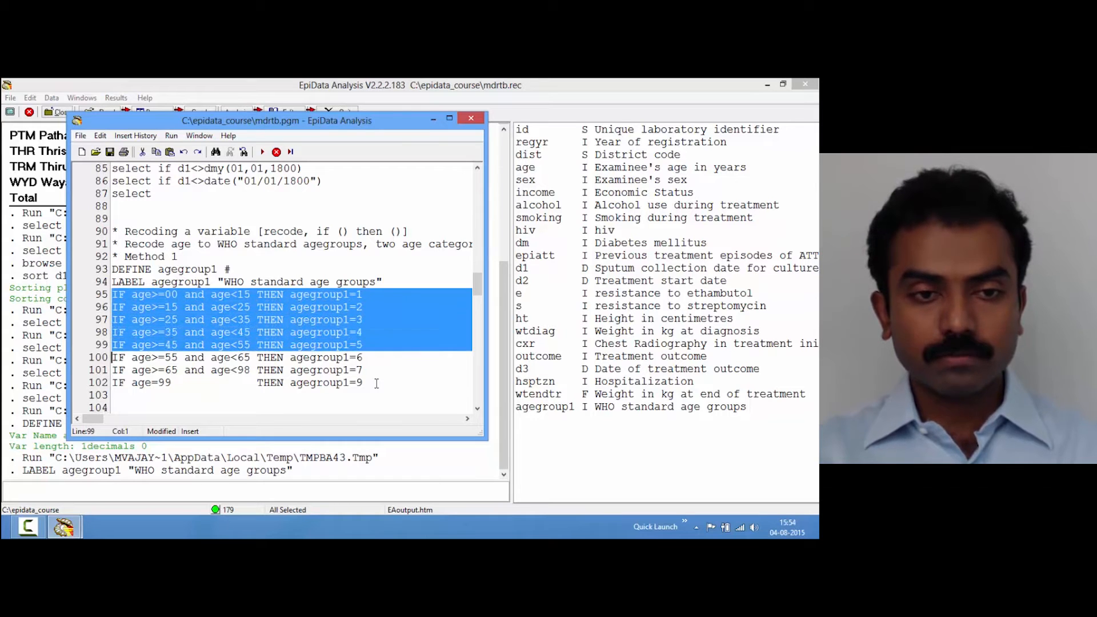
{"action": "key", "text": "F9"}
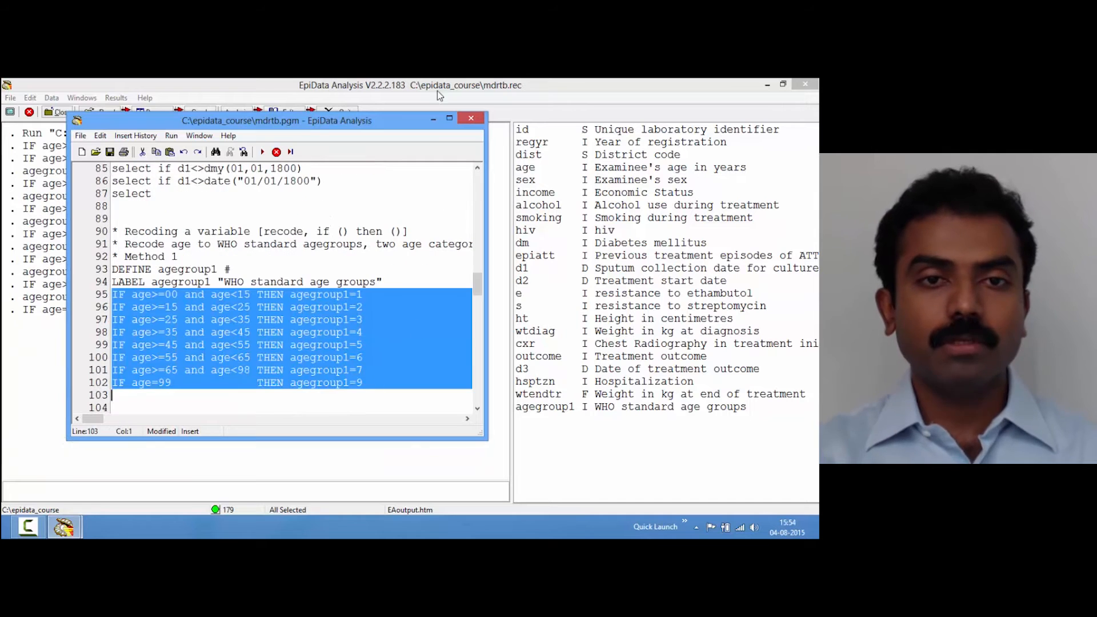
- Move the program editor off the output and tabulate the new variable with the command freq agegroup1
{"action": "left_click_drag", "start_coordinate": [383, 125], "coordinate": [648, 125]}
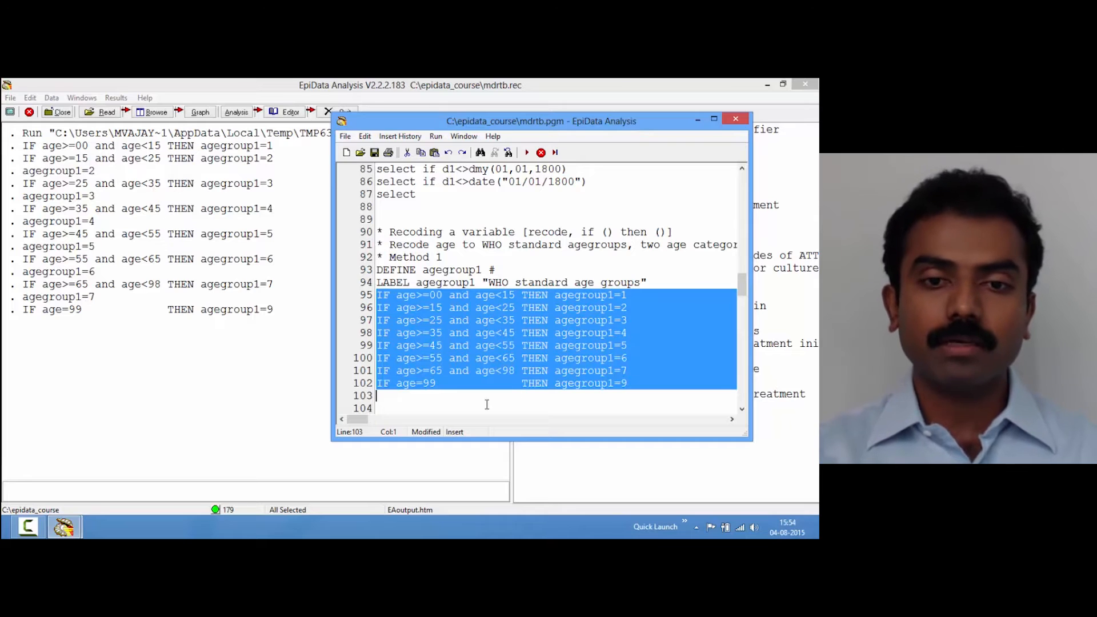
{"action": "left_click", "coordinate": [379, 396]}
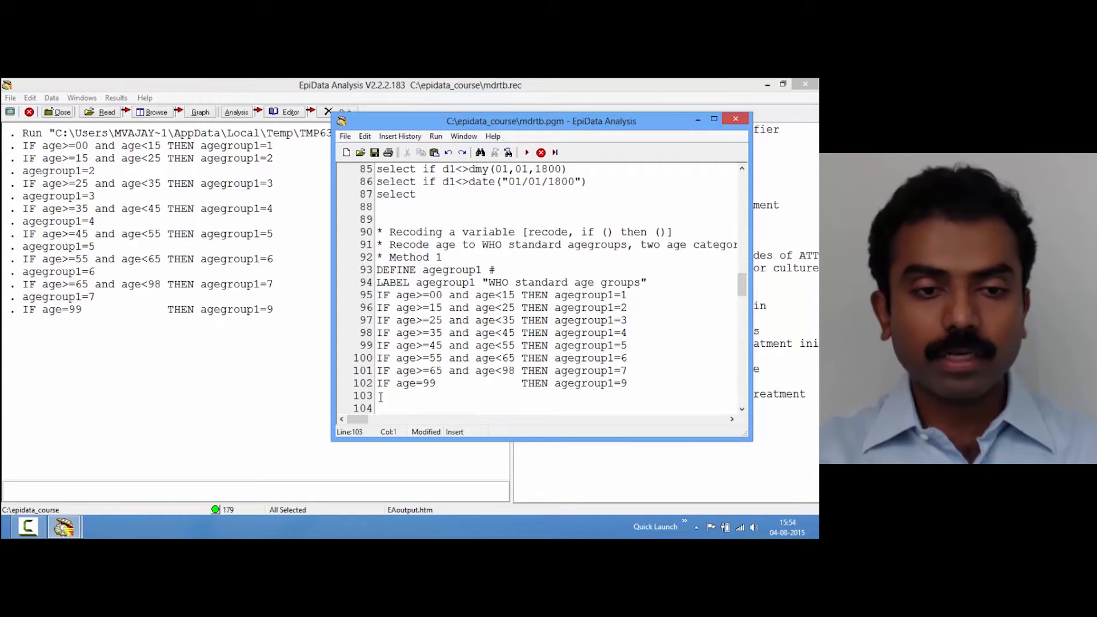
{"action": "left_click", "coordinate": [153, 489]}
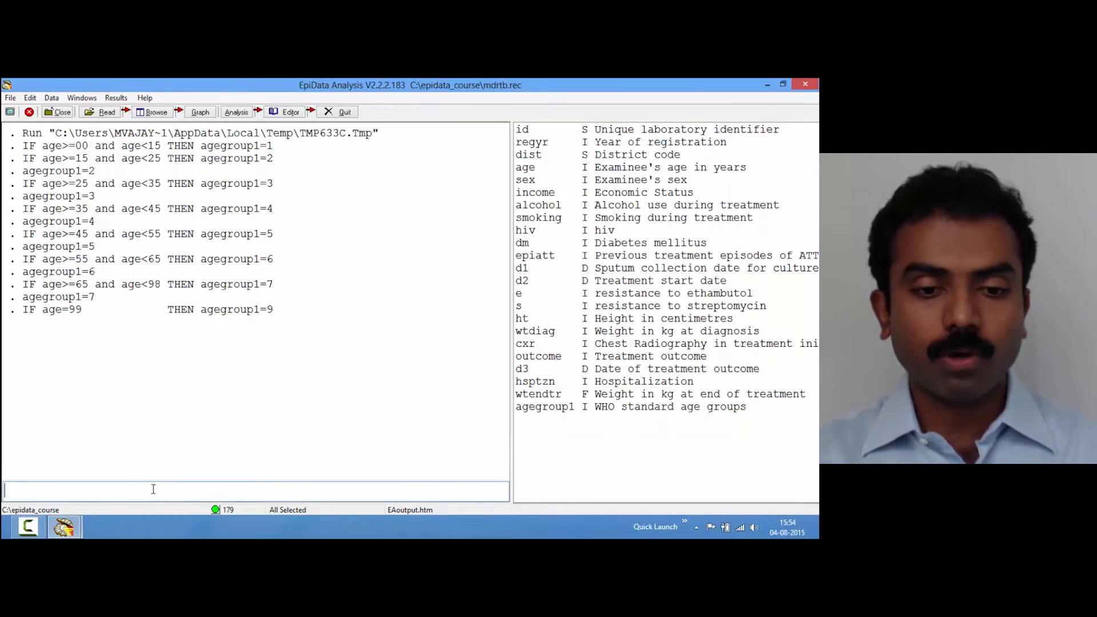
{"action": "type", "text": "freq agegroup1"}
{"action": "key", "text": "Return"}
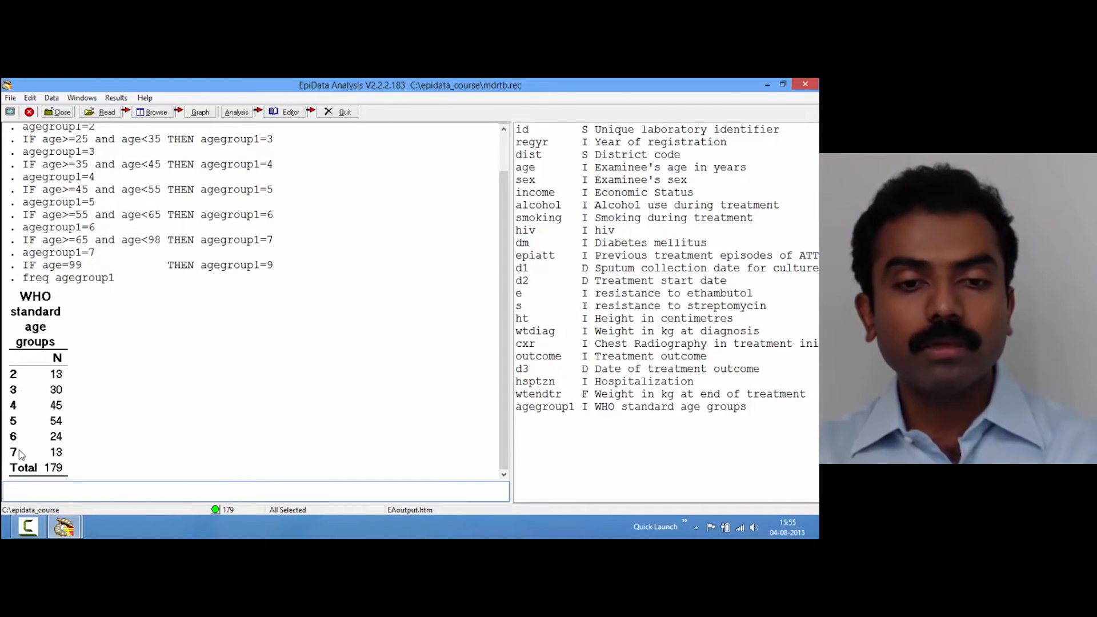
- Return to the program editor and add LABELVALUE agegroup1 /1="00-14 years" on line 103
{"action": "key", "text": "alt+Tab"}
{"action": "type", "text": "L"}
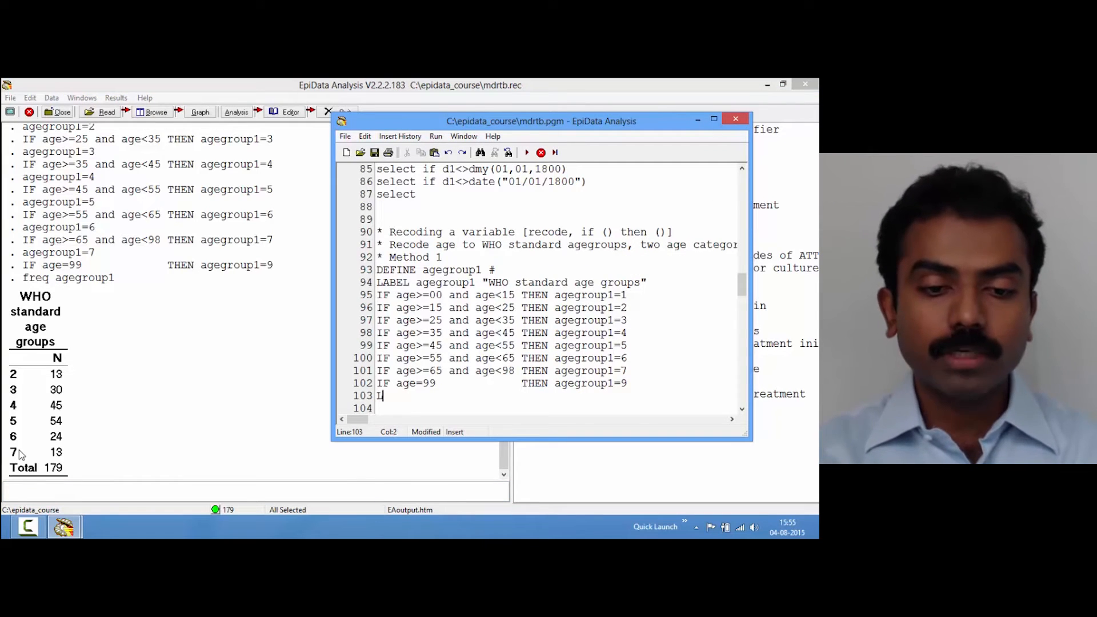
{"action": "type", "text": "ABELVL"}
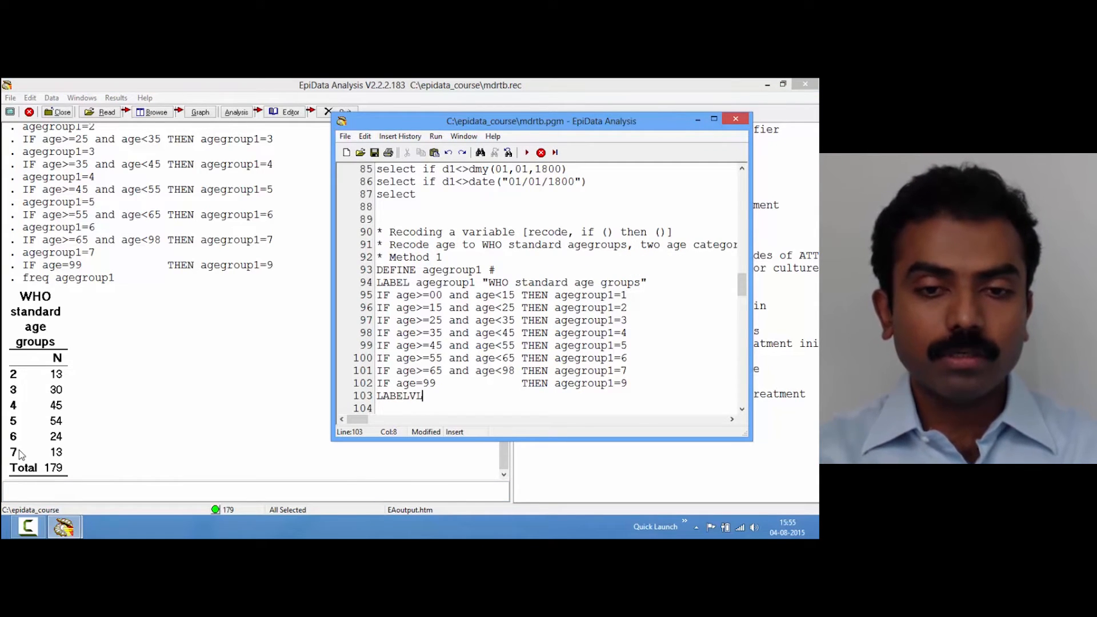
{"action": "key", "text": "BackSpace"}
{"action": "type", "text": "A"}
{"action": "type", "text": "LU"}
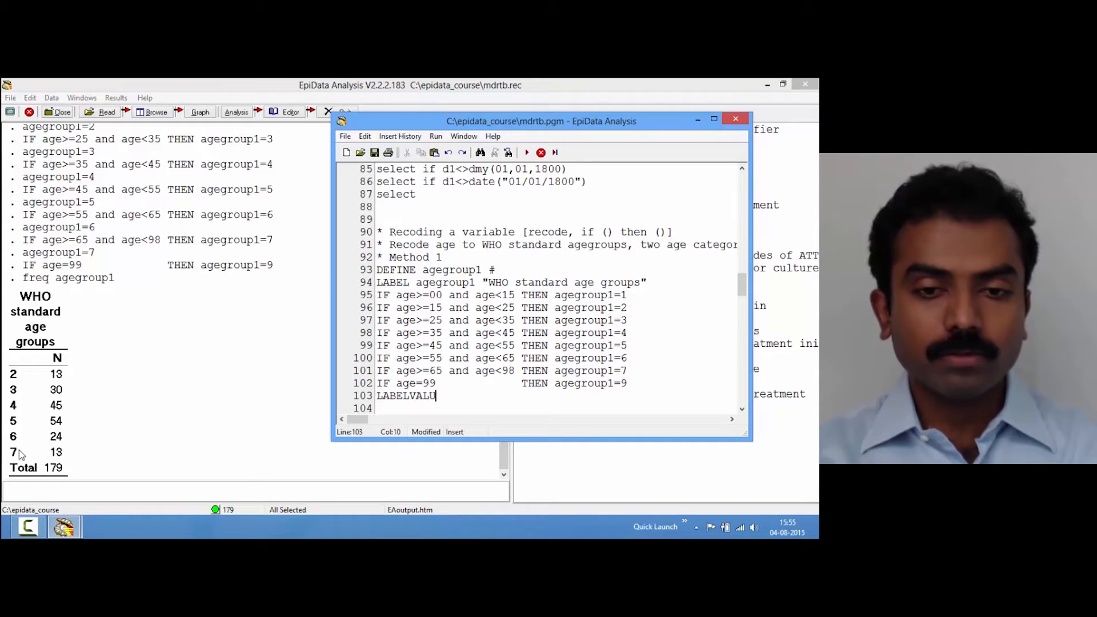
{"action": "type", "text": "E ageg"}
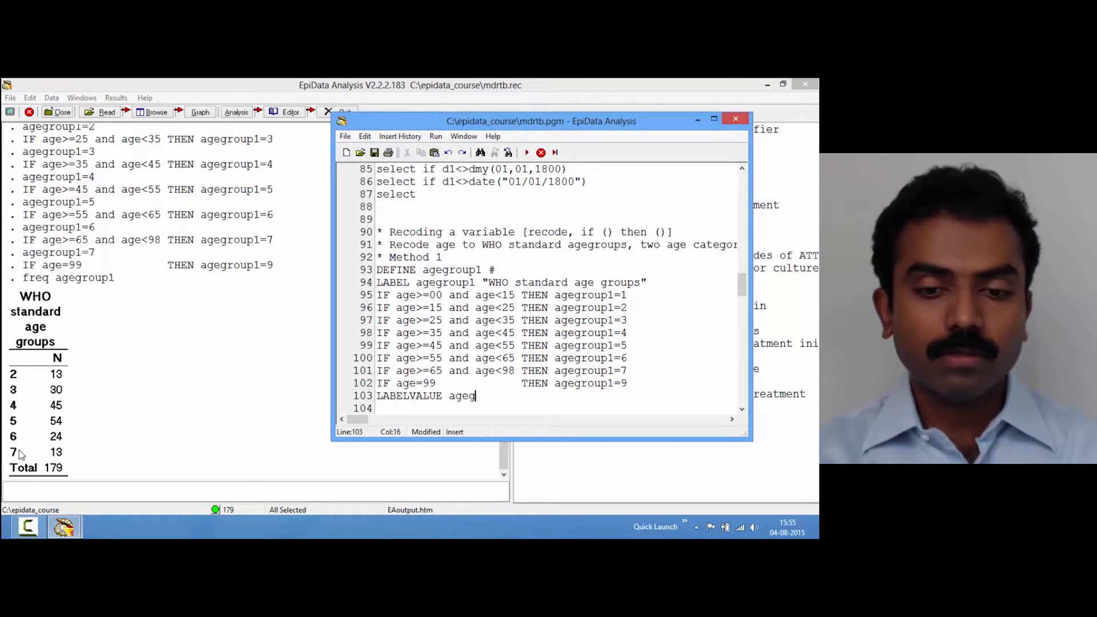
{"action": "type", "text": "roup1 "}
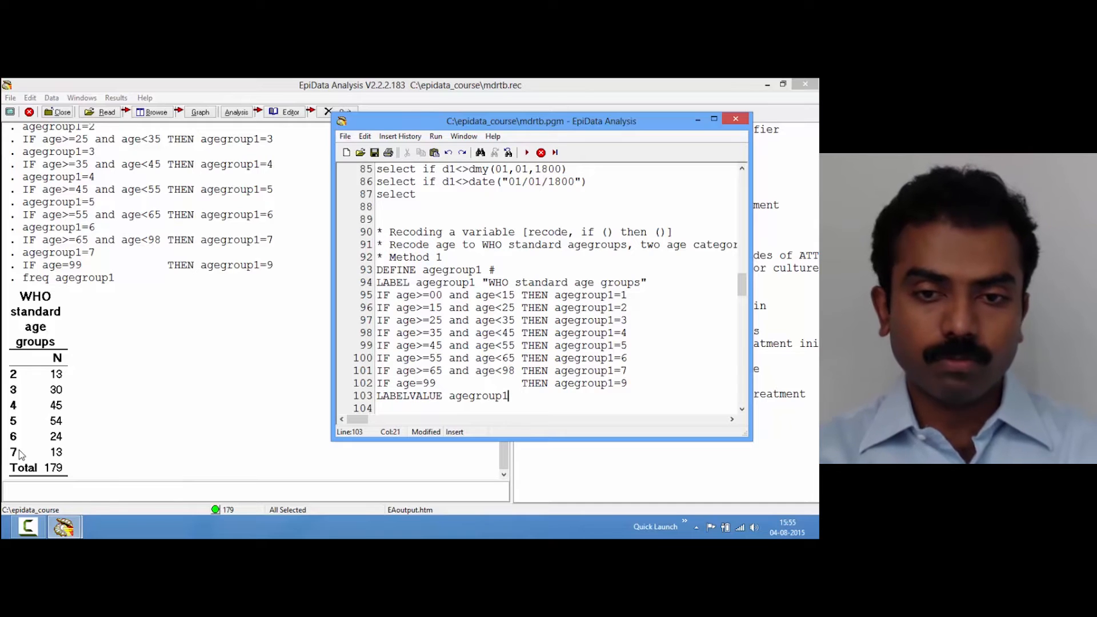
{"action": "type", "text": "/1"}
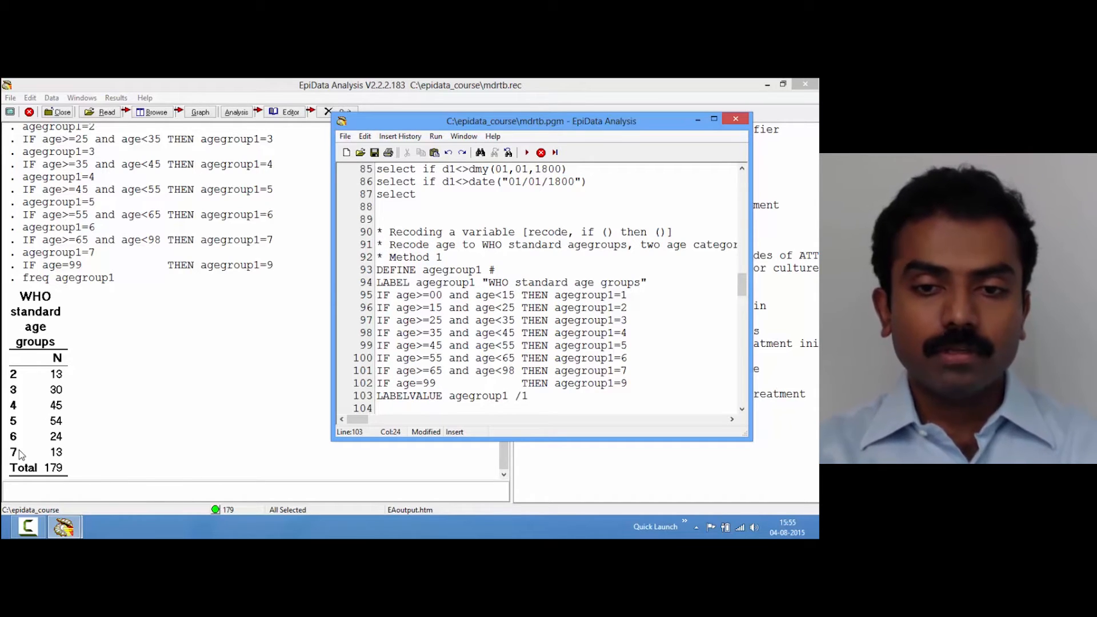
{"action": "type", "text": "=\"\""}
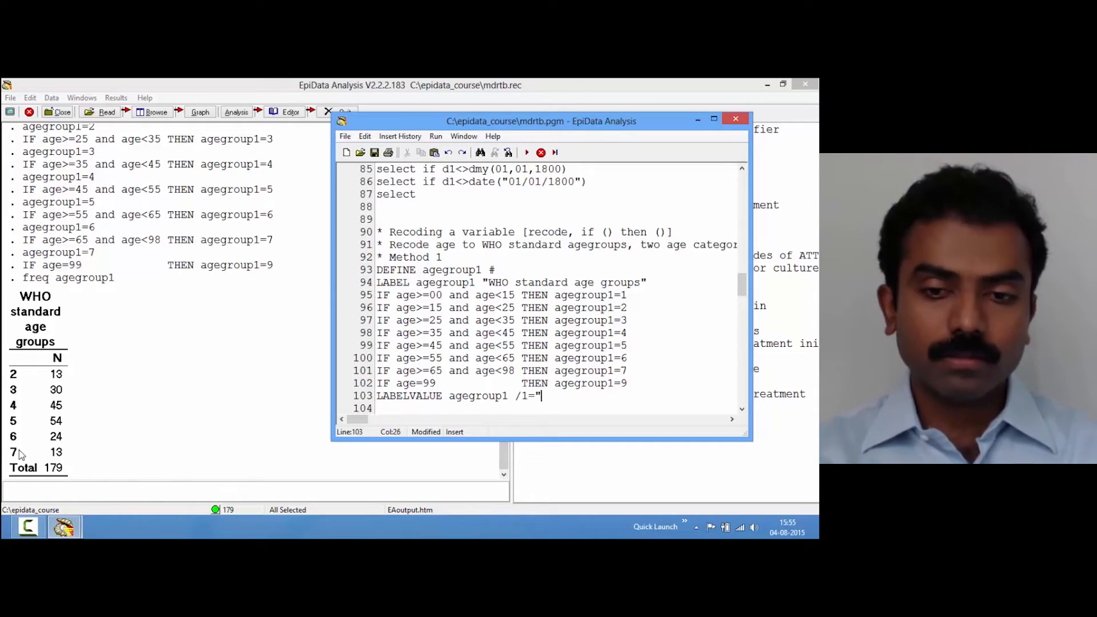
{"action": "key", "text": "Left"}
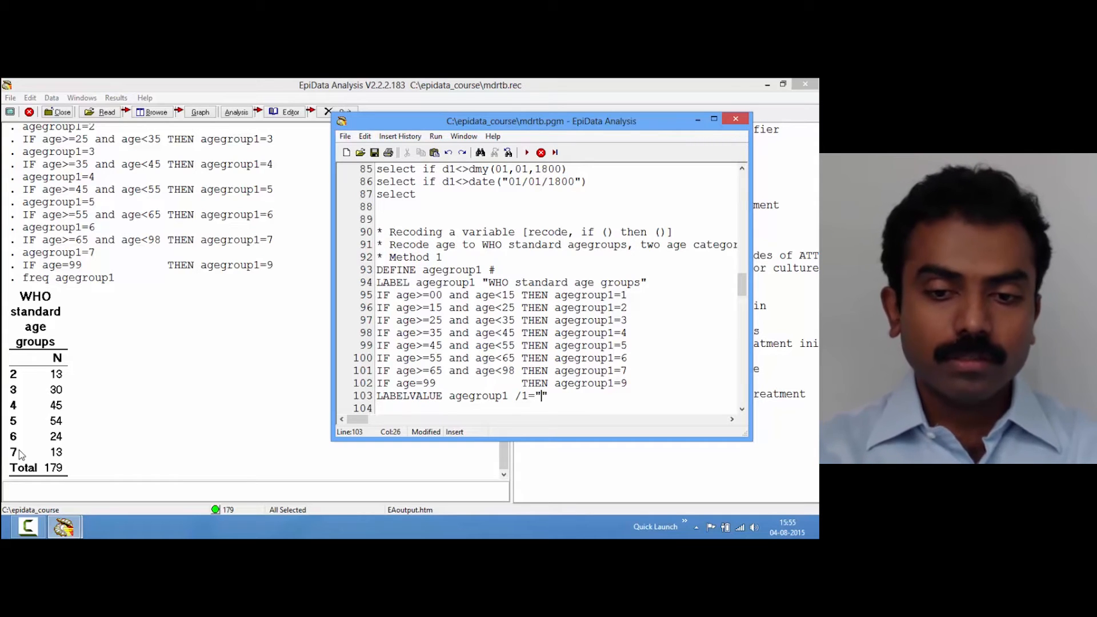
{"action": "type", "text": "00-14 years"}
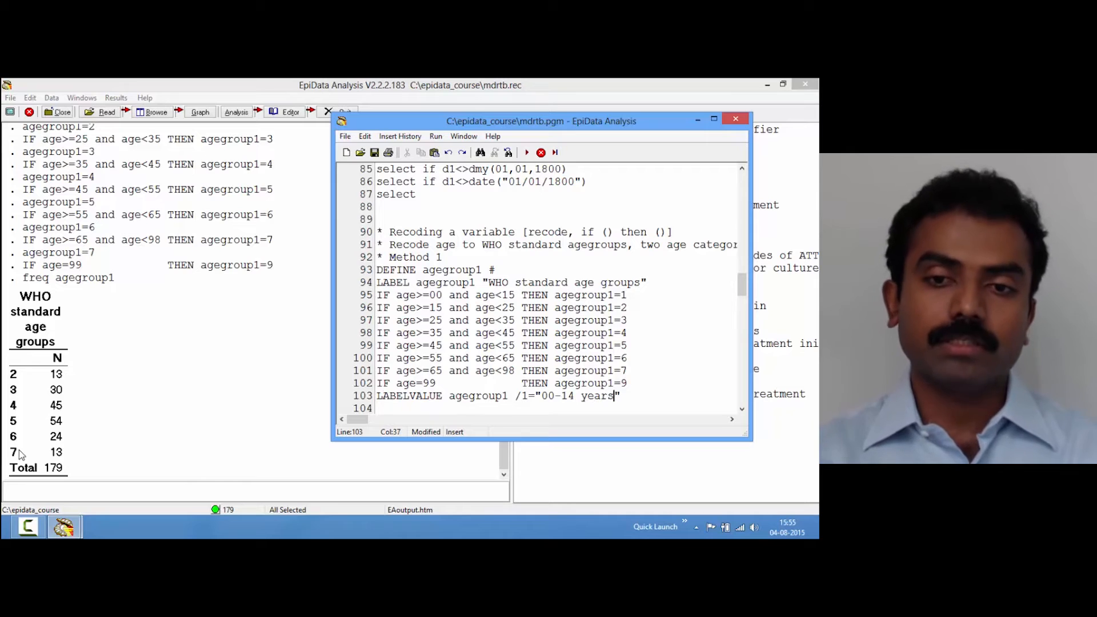
{"action": "key", "text": "End"}
{"action": "key", "text": "Return"}
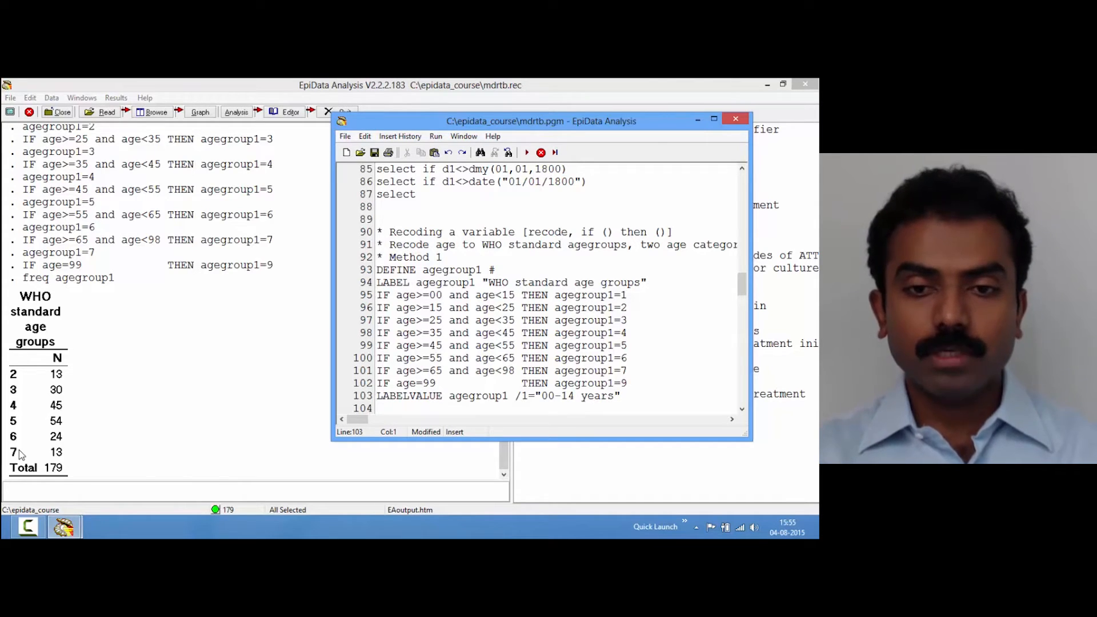
- Duplicate the LABELVALUE statement onto line 104 and set its code to 2
{"action": "key", "text": "shift+Down"}
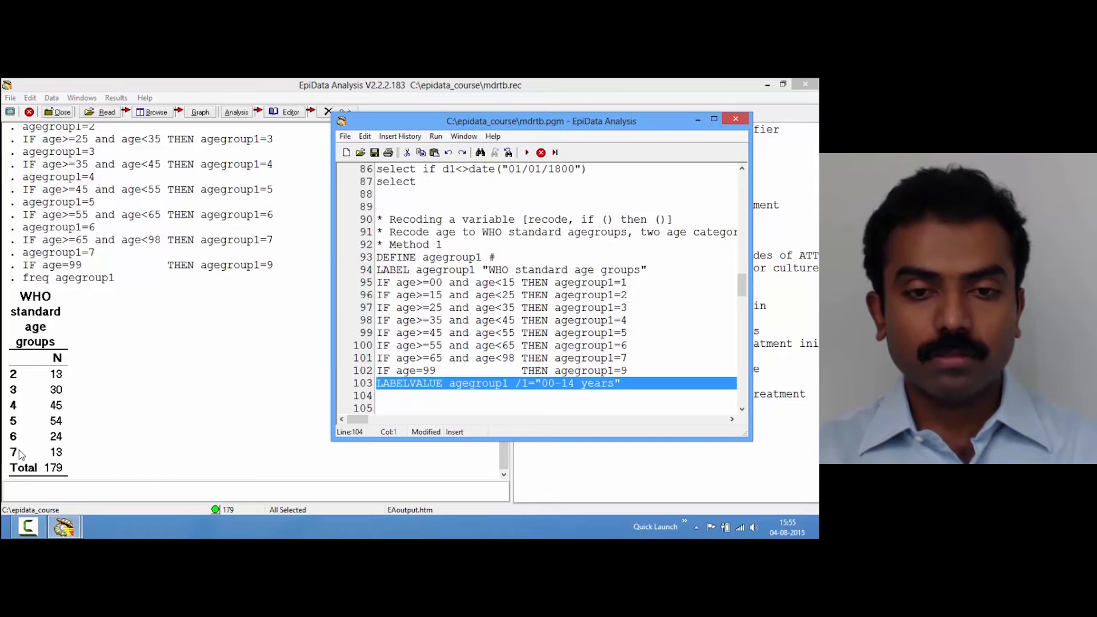
{"action": "key", "text": "ctrl+c"}
{"action": "key", "text": "ctrl+v"}
{"action": "key", "text": "ctrl+v"}
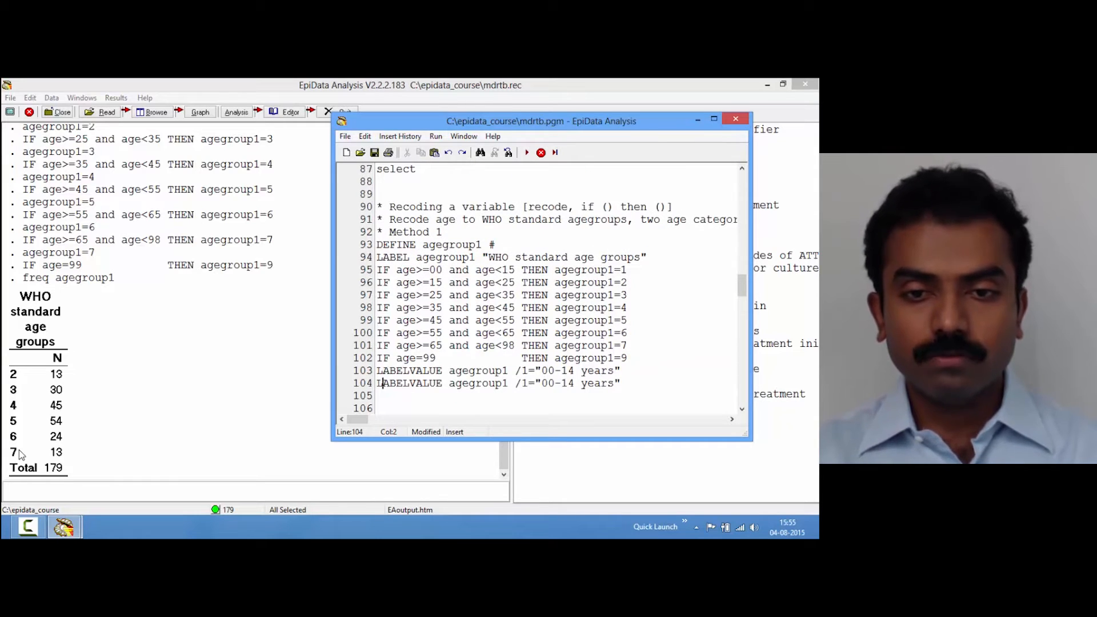
{"action": "key", "text": "Right"}
{"action": "key", "text": "Right"}
{"action": "key", "text": "Right"}
{"action": "key", "text": "Right"}
{"action": "key", "text": "Right"}
{"action": "key", "text": "Right"}
{"action": "key", "text": "Right"}
{"action": "key", "text": "Right"}
{"action": "key", "text": "Right"}
{"action": "key", "text": "Right"}
{"action": "key", "text": "Right"}
{"action": "key", "text": "Right"}
{"action": "key", "text": "Right"}
{"action": "key", "text": "Right"}
{"action": "key", "text": "Right"}
{"action": "key", "text": "Right"}
{"action": "key", "text": "Right"}
{"action": "key", "text": "Right"}
{"action": "key", "text": "Right"}
{"action": "key", "text": "Right"}
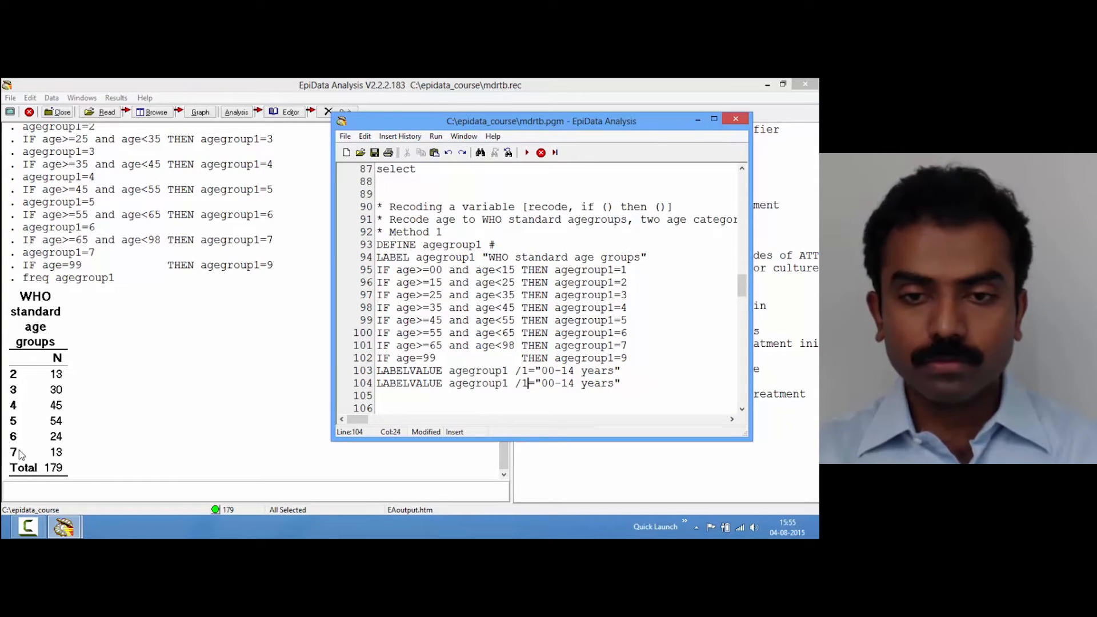
{"action": "key", "text": "BackSpace"}
{"action": "type", "text": "2"}
{"action": "key", "text": "Right"}
{"action": "key", "text": "Right"}
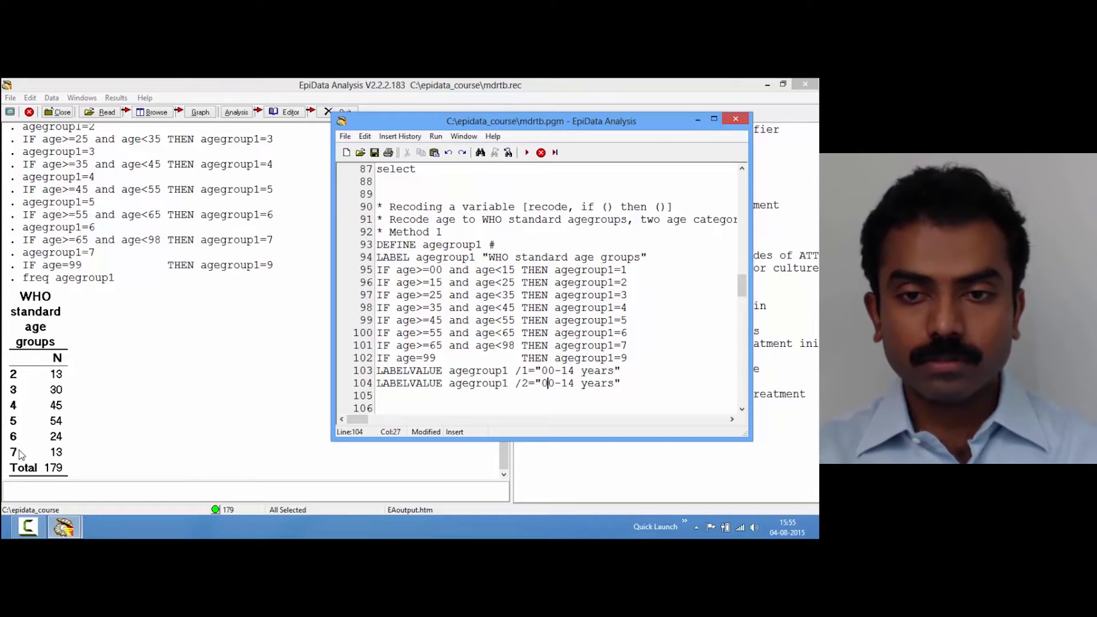
- Change the label text on line 104 to "15-24 years"
{"action": "key", "text": "BackSpace"}
{"action": "key", "text": "BackSpace"}
{"action": "type", "text": "15"}
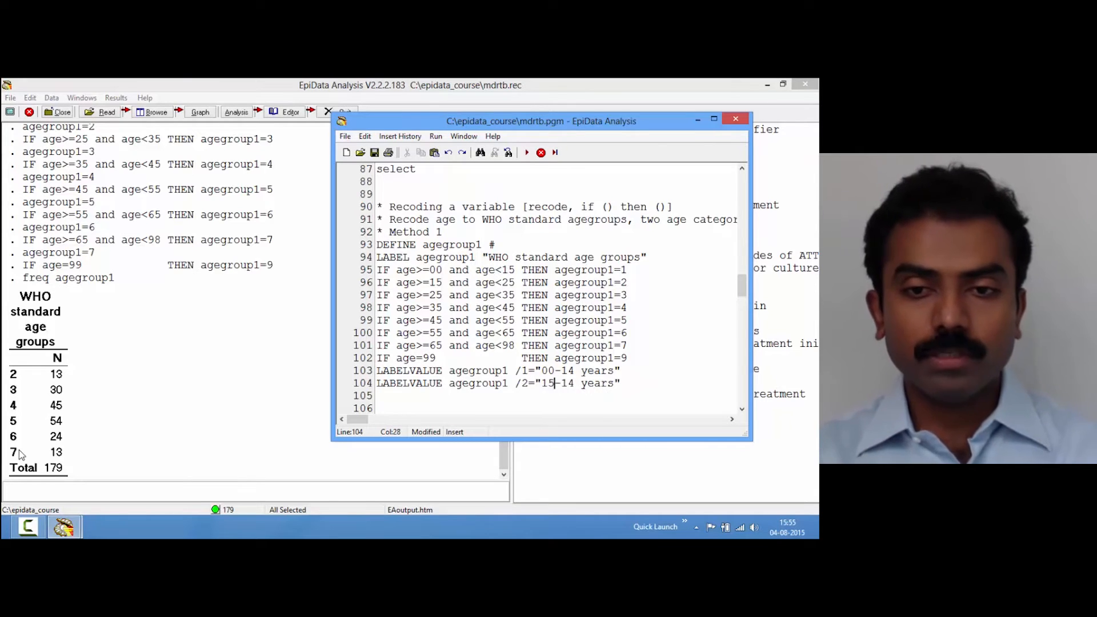
{"action": "key", "text": "Right"}
{"action": "key", "text": "BackSpace"}
{"action": "key", "text": "BackSpace"}
{"action": "type", "text": "24"}
{"action": "key", "text": "Right"}
{"action": "key", "text": "Right"}
{"action": "key", "text": "Right"}
{"action": "key", "text": "Right"}
{"action": "key", "text": "Right"}
{"action": "key", "text": "Right"}
{"action": "key", "text": "Right"}
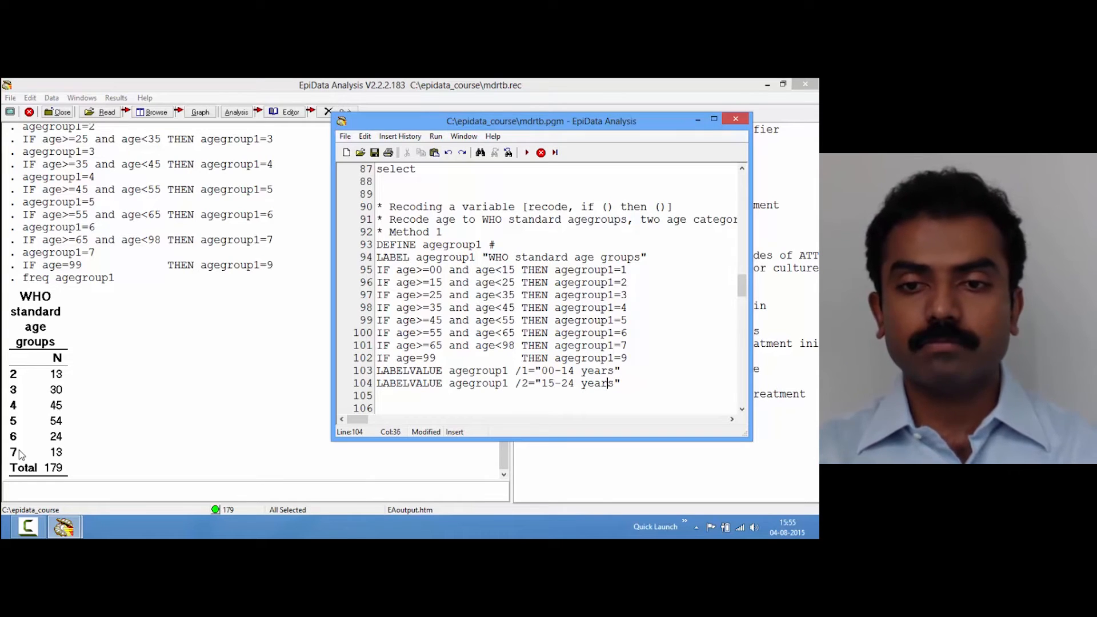
- Copy the "15-24 years" LABELVALUE statement on line 104 and repeat it on the lines below, through line 109
{"action": "key", "text": "Return"}
{"action": "key", "text": "shift+Down"}
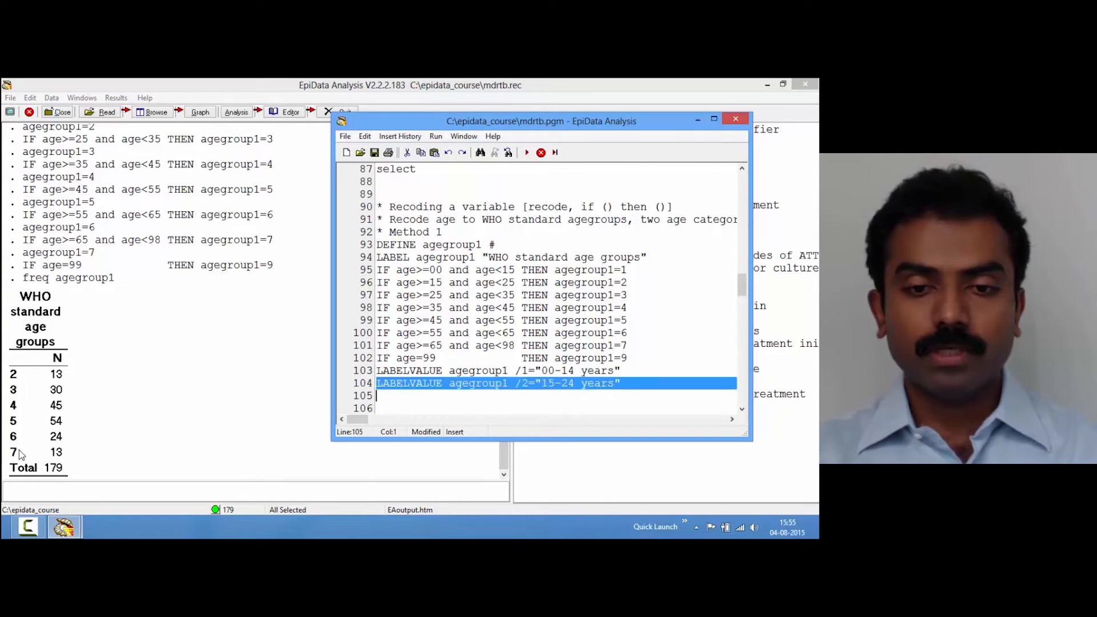
{"action": "key", "text": "ctrl+c"}
{"action": "key", "text": "ctrl+v"}
{"action": "key", "text": "ctrl+v"}
{"action": "key", "text": "ctrl+v"}
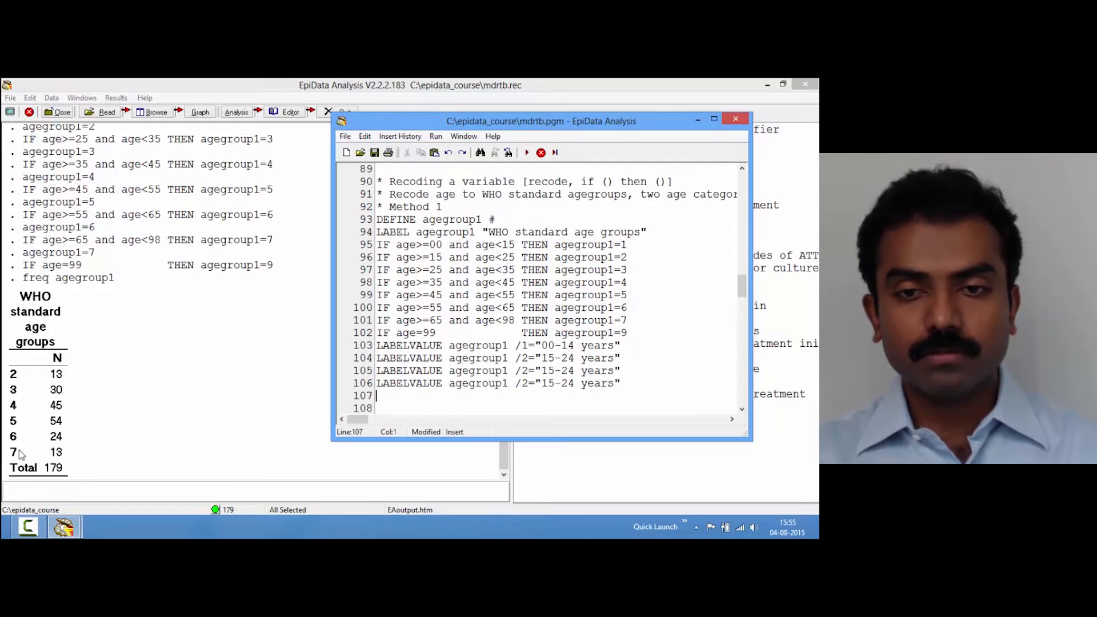
{"action": "key", "text": "ctrl+v"}
{"action": "key", "text": "ctrl+v"}
{"action": "key", "text": "ctrl+v"}
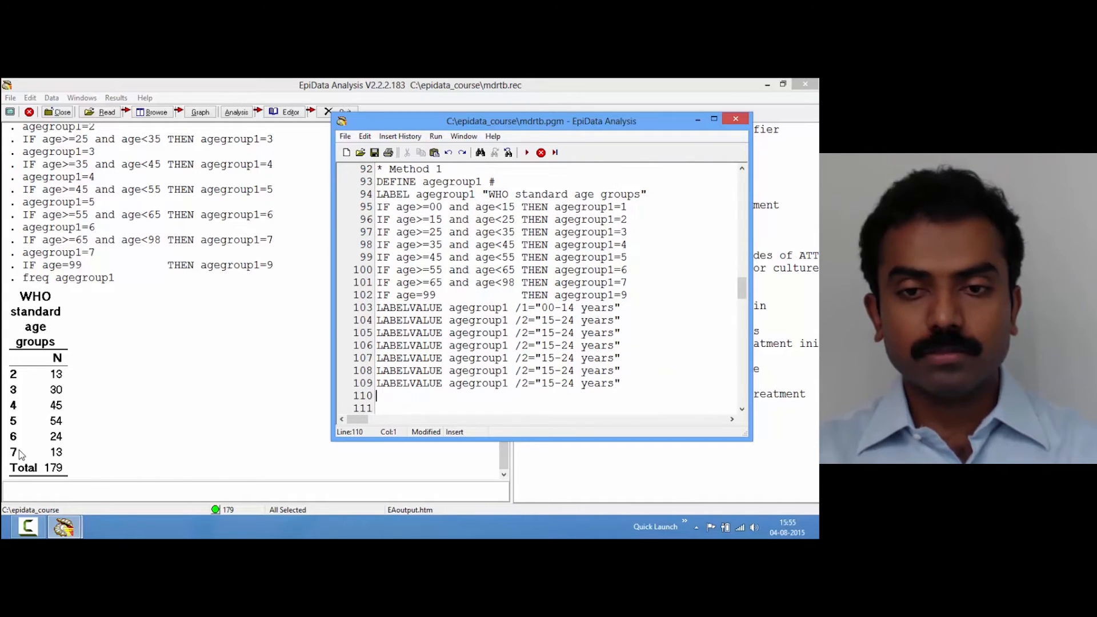
- Add one more LABELVALUE agegroup1 line and renumber the codes of the copied lines to 3, 4, 5, 6, 7 and 9
{"action": "key", "text": "ctrl+v"}
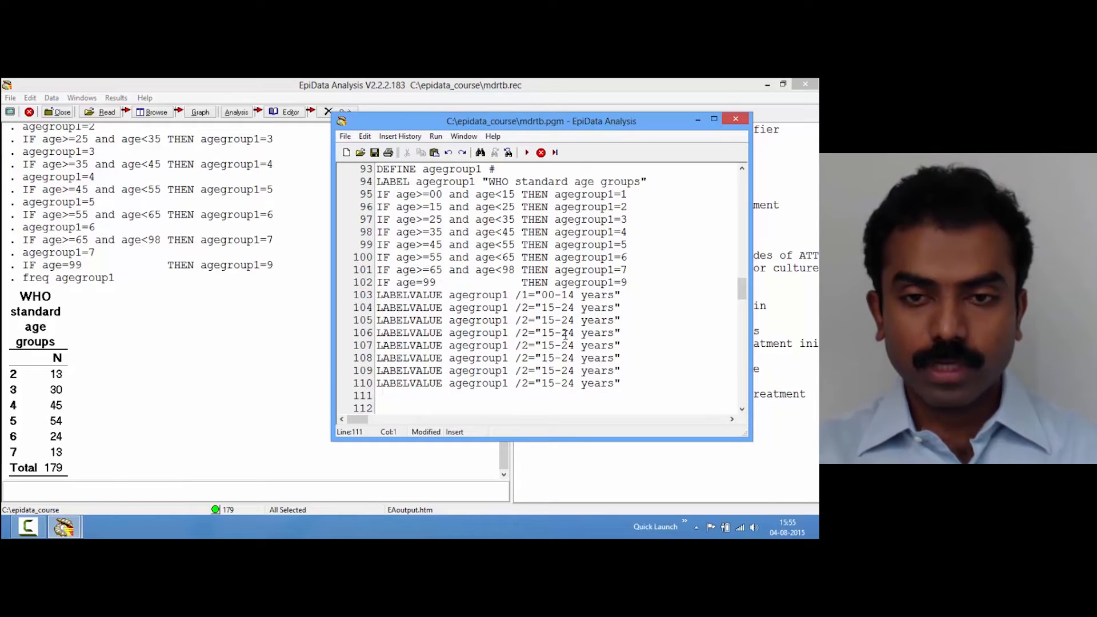
{"action": "left_click", "coordinate": [529, 320]}
{"action": "key", "text": "Insert"}
{"action": "key", "text": "Left"}
{"action": "type", "text": "3"}
{"action": "key", "text": "Down"}
{"action": "key", "text": "Left"}
{"action": "type", "text": "4"}
{"action": "key", "text": "Down"}
{"action": "key", "text": "Left"}
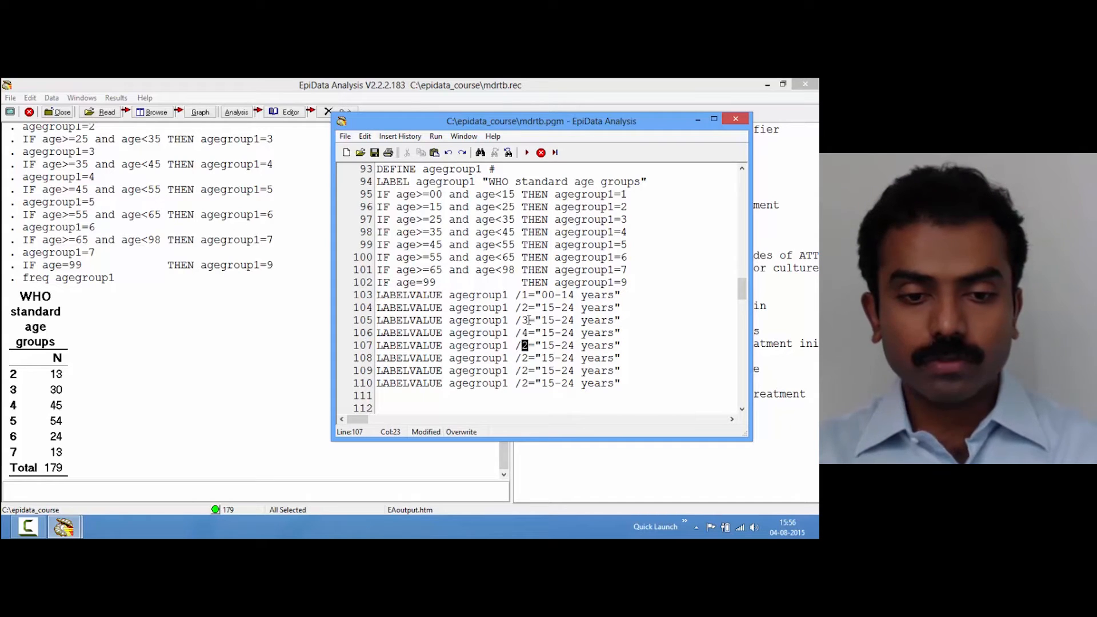
{"action": "type", "text": "5"}
{"action": "key", "text": "Down"}
{"action": "key", "text": "Left"}
{"action": "type", "text": "6"}
{"action": "key", "text": "Down"}
{"action": "key", "text": "Left"}
{"action": "type", "text": "7"}
{"action": "key", "text": "Down"}
{"action": "key", "text": "Left"}
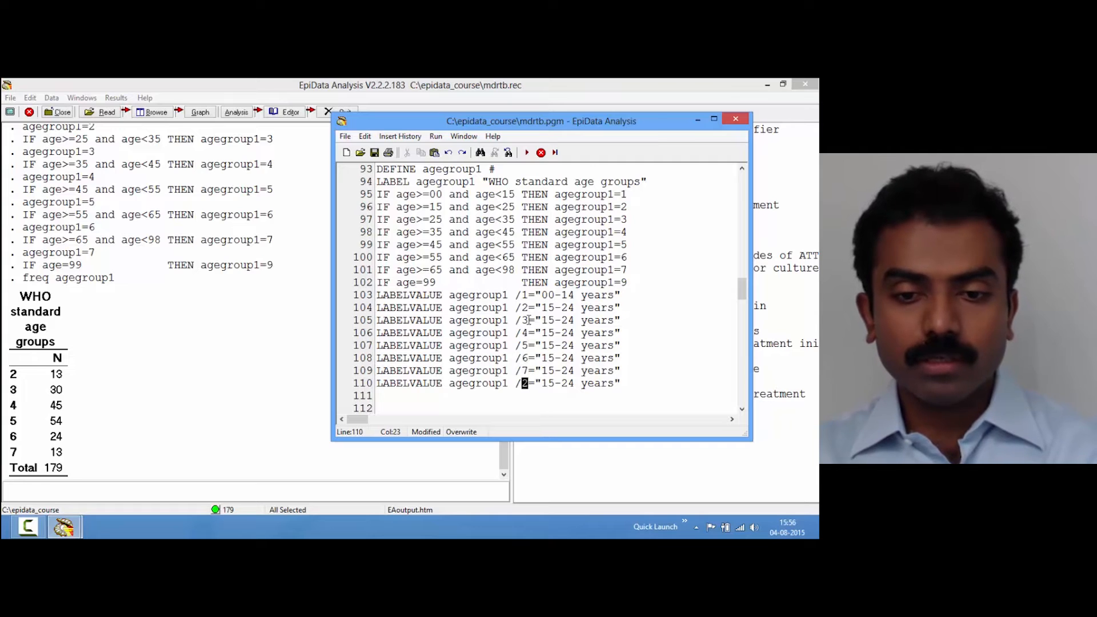
{"action": "type", "text": "9"}
- Set the lower ages in the labels for codes 3 to 7 to 25, 35, 45, 55 and 65
{"action": "key", "text": "Up"}
{"action": "key", "text": "Up"}
{"action": "key", "text": "Up"}
{"action": "key", "text": "Up"}
{"action": "key", "text": "Up"}
{"action": "key", "text": "Right"}
{"action": "key", "text": "Right"}
{"action": "type", "text": "2"}
{"action": "key", "text": "Down"}
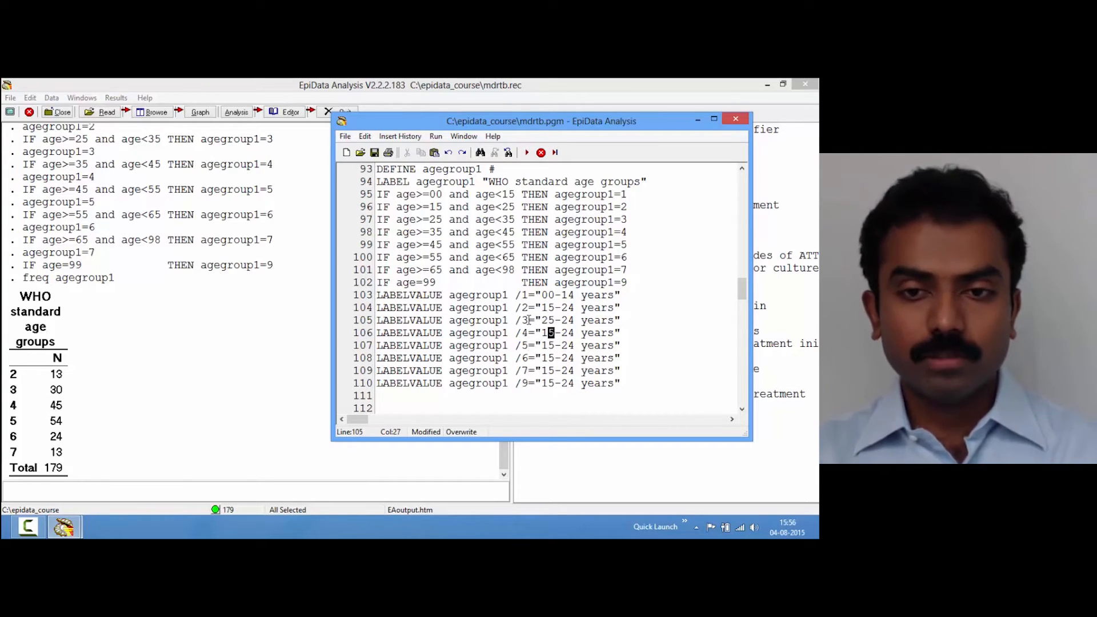
{"action": "key", "text": "Left"}
{"action": "type", "text": "3"}
{"action": "key", "text": "Down"}
{"action": "key", "text": "Left"}
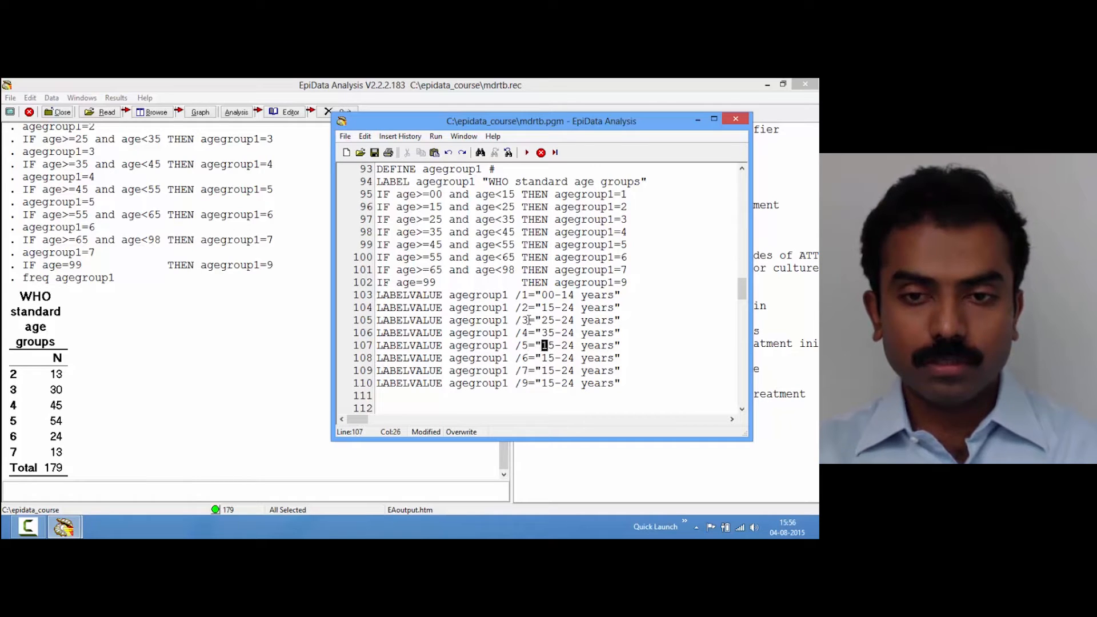
{"action": "type", "text": "4"}
{"action": "key", "text": "Down"}
{"action": "key", "text": "Left"}
{"action": "type", "text": "5"}
{"action": "key", "text": "Down"}
{"action": "key", "text": "Left"}
{"action": "type", "text": "6"}
- Replace the label text for agegroup1 code 9 with "Missing"
{"action": "key", "text": "Down"}
{"action": "key", "text": "Left"}
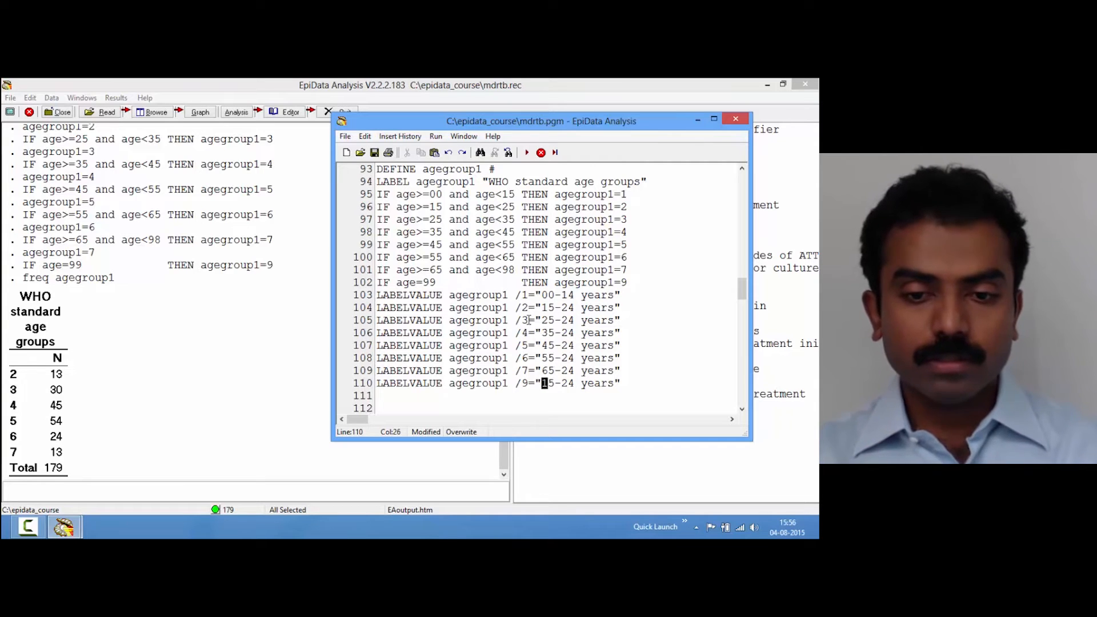
{"action": "type", "text": "Missi"}
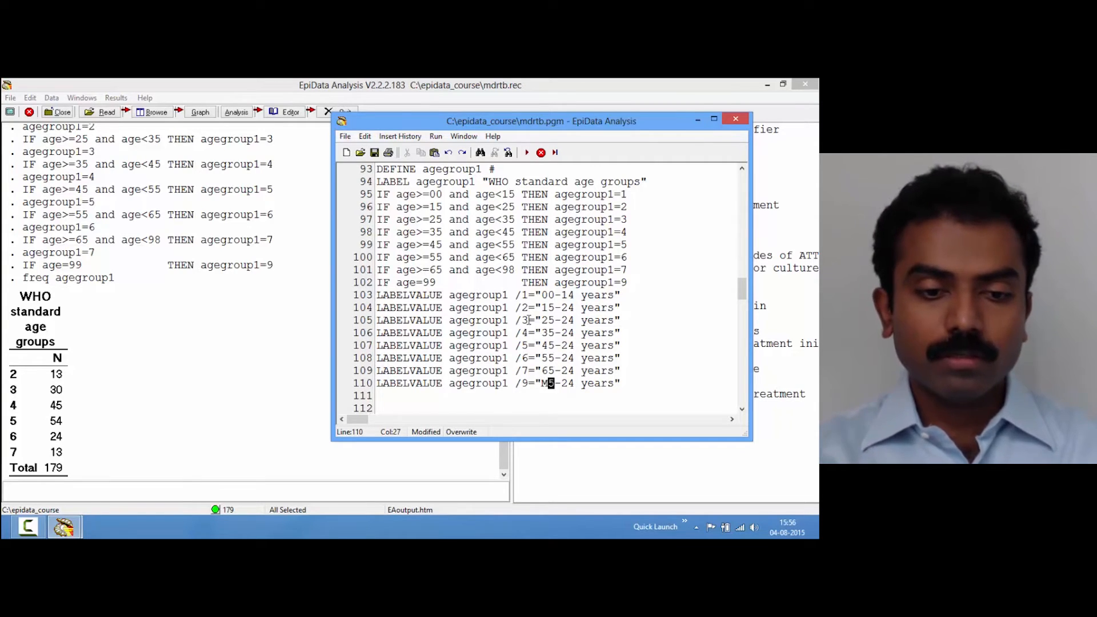
{"action": "type", "text": "ng"}
{"action": "key", "text": "Delete"}
{"action": "key", "text": "Delete"}
{"action": "key", "text": "Delete"}
{"action": "key", "text": "Delete"}
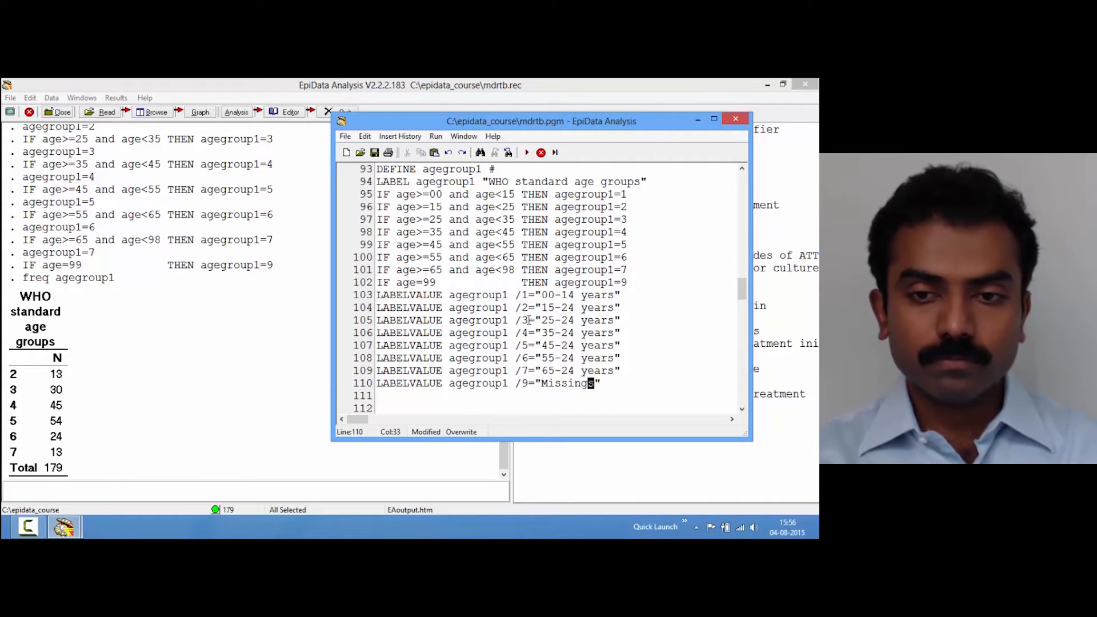
- Set the upper ages in the labels for codes 3 to 6 to 34, 44, 54 and 64
{"action": "key", "text": "Up"}
{"action": "key", "text": "Up"}
{"action": "key", "text": "Up"}
{"action": "key", "text": "Up"}
{"action": "key", "text": "Up"}
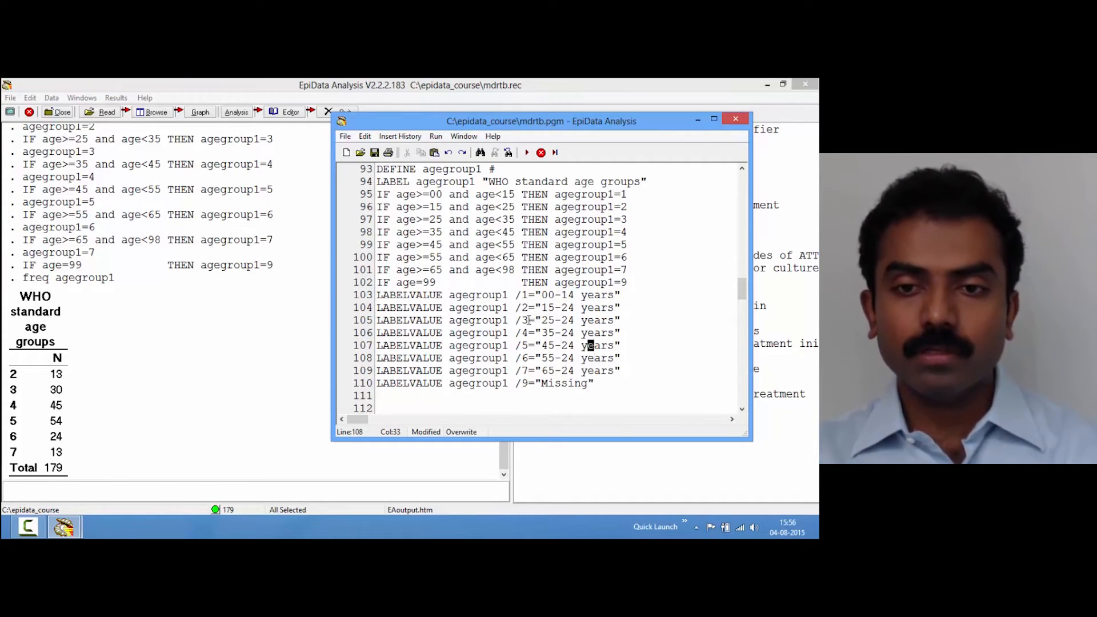
{"action": "key", "text": "Left"}
{"action": "key", "text": "Left"}
{"action": "key", "text": "Left"}
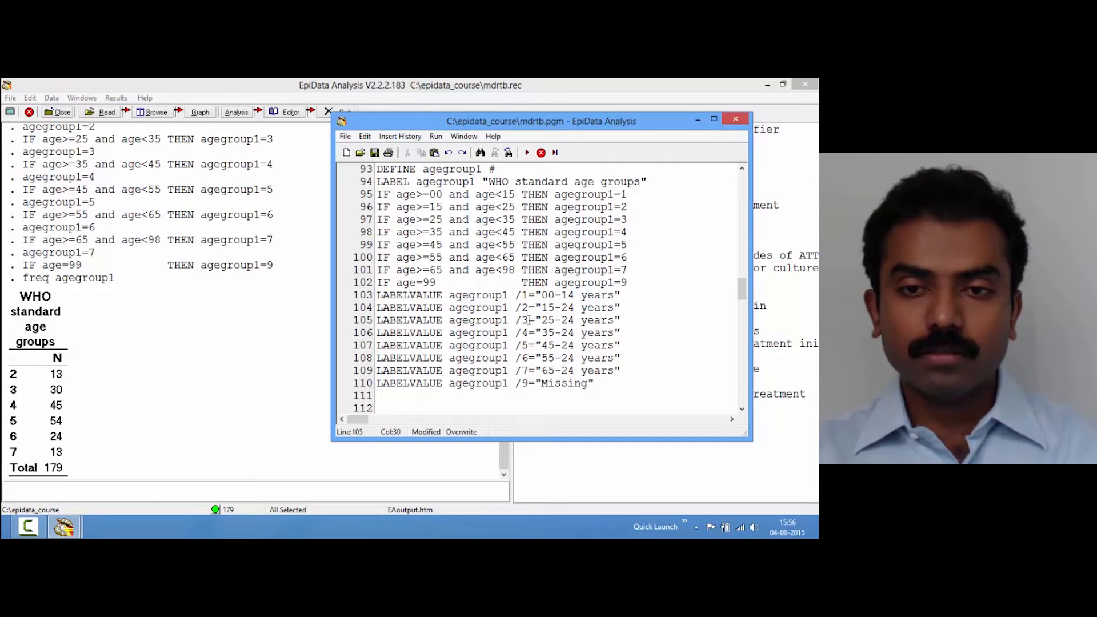
{"action": "type", "text": "3"}
{"action": "key", "text": "Down"}
{"action": "key", "text": "Left"}
{"action": "type", "text": "4"}
{"action": "key", "text": "Down"}
{"action": "key", "text": "Left"}
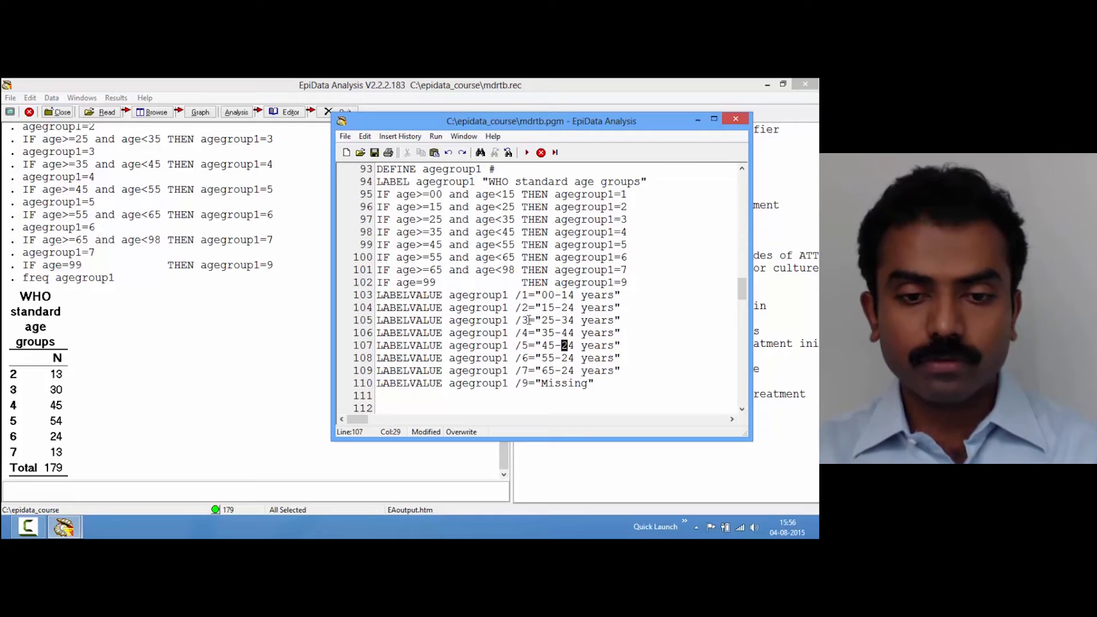
{"action": "type", "text": "5"}
{"action": "key", "text": "Down"}
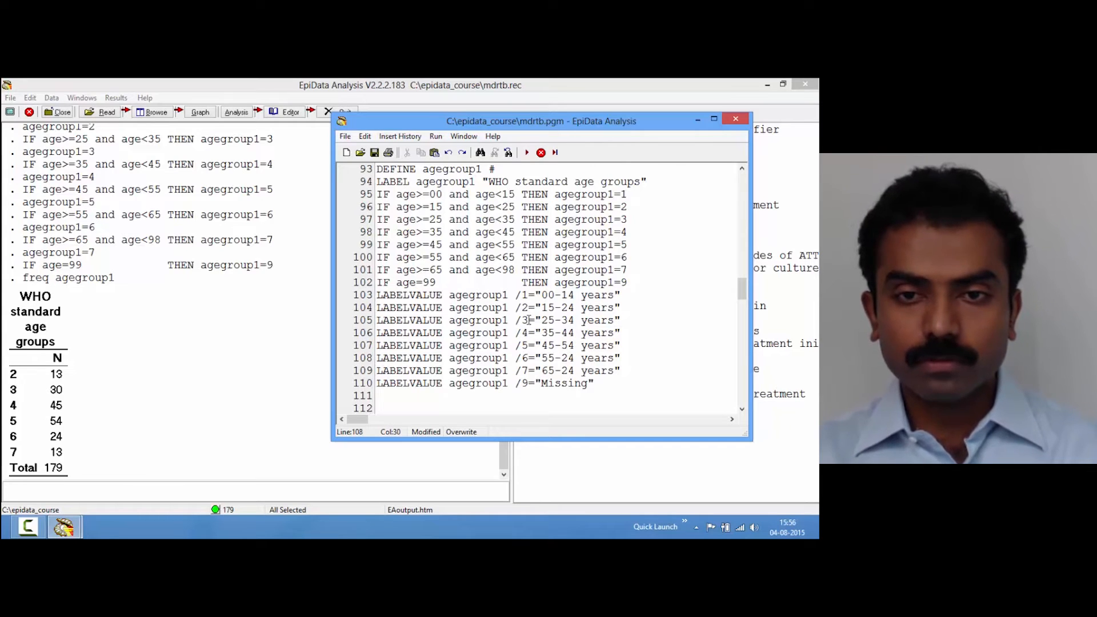
{"action": "key", "text": "Left"}
{"action": "type", "text": "6"}
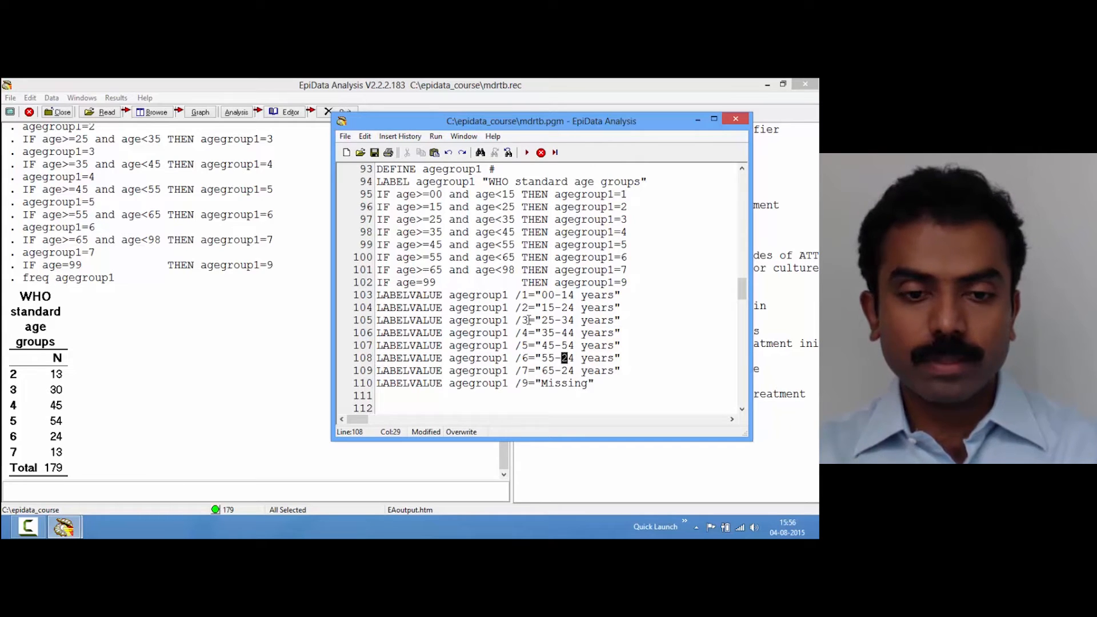
- Change the label text for agegroup1 code 7 to "65 years and above"
{"action": "key", "text": "Down"}
{"action": "key", "text": "Left"}
{"action": "key", "text": "Left"}
{"action": "key", "text": "Delete"}
{"action": "key", "text": "Delete"}
{"action": "key", "text": "Delete"}
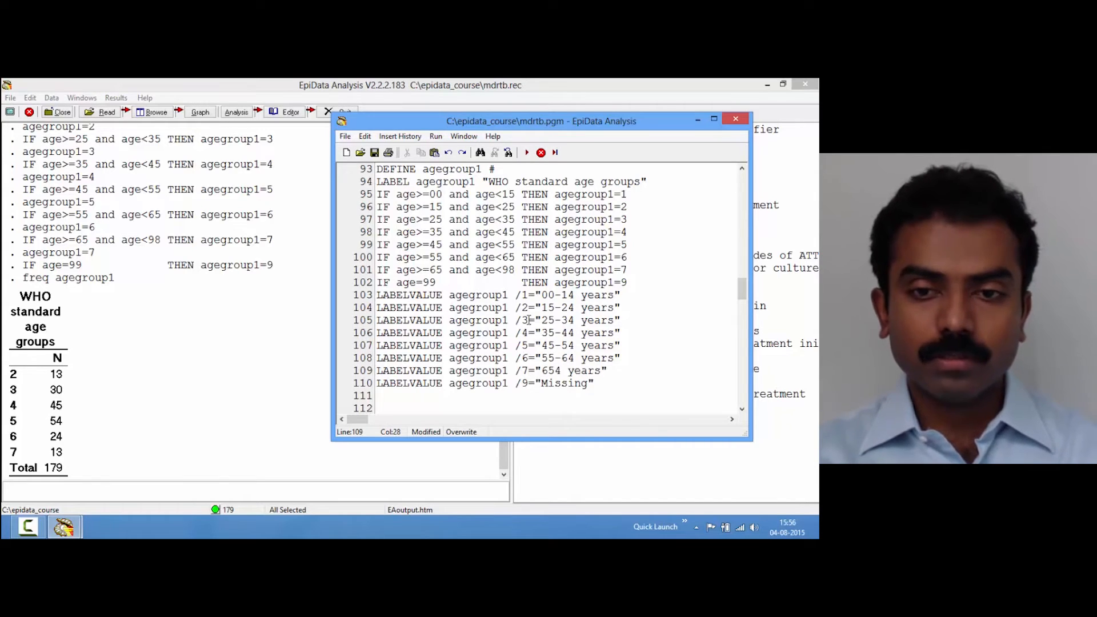
{"action": "key", "text": "Right"}
{"action": "key", "text": "Right"}
{"action": "key", "text": "Right"}
{"action": "key", "text": "Right"}
{"action": "key", "text": "Right"}
{"action": "key", "text": "Right"}
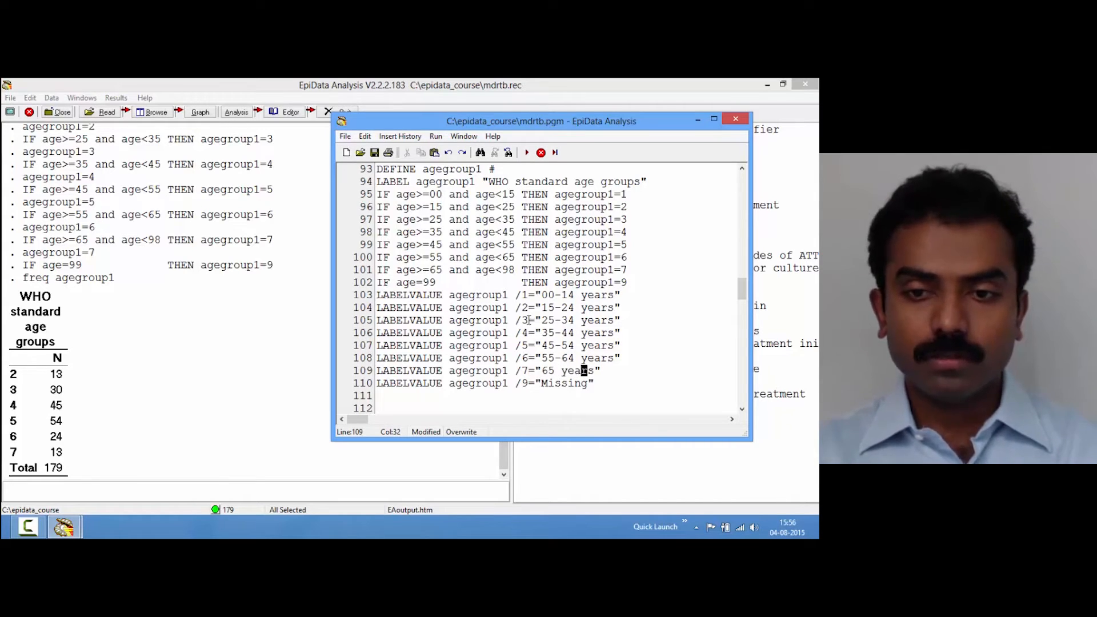
{"action": "key", "text": "Insert"}
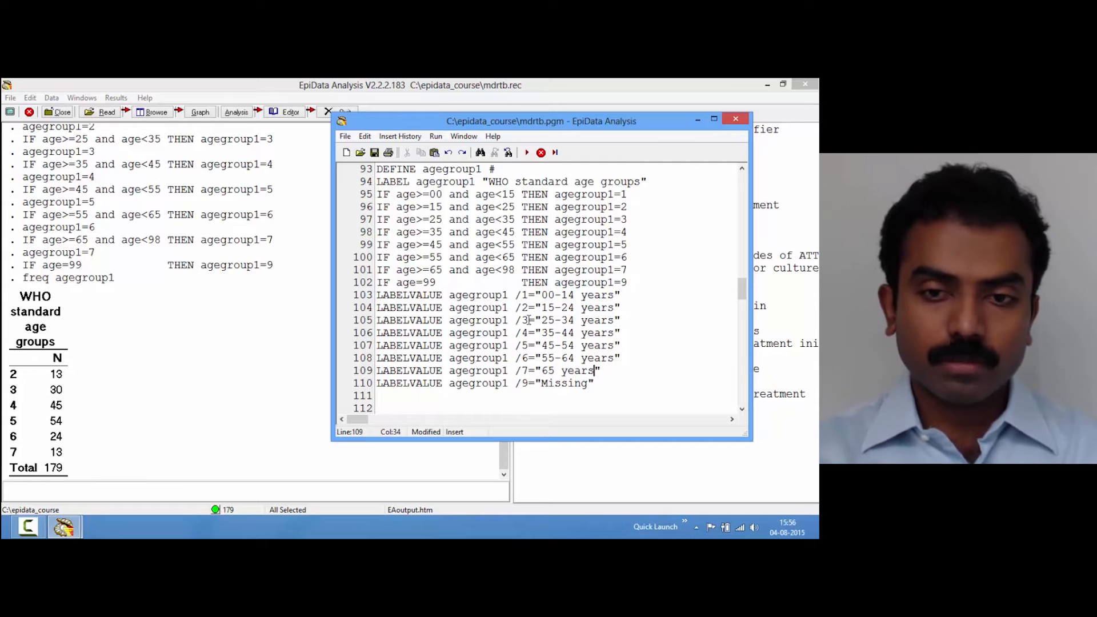
{"action": "type", "text": "and above"}
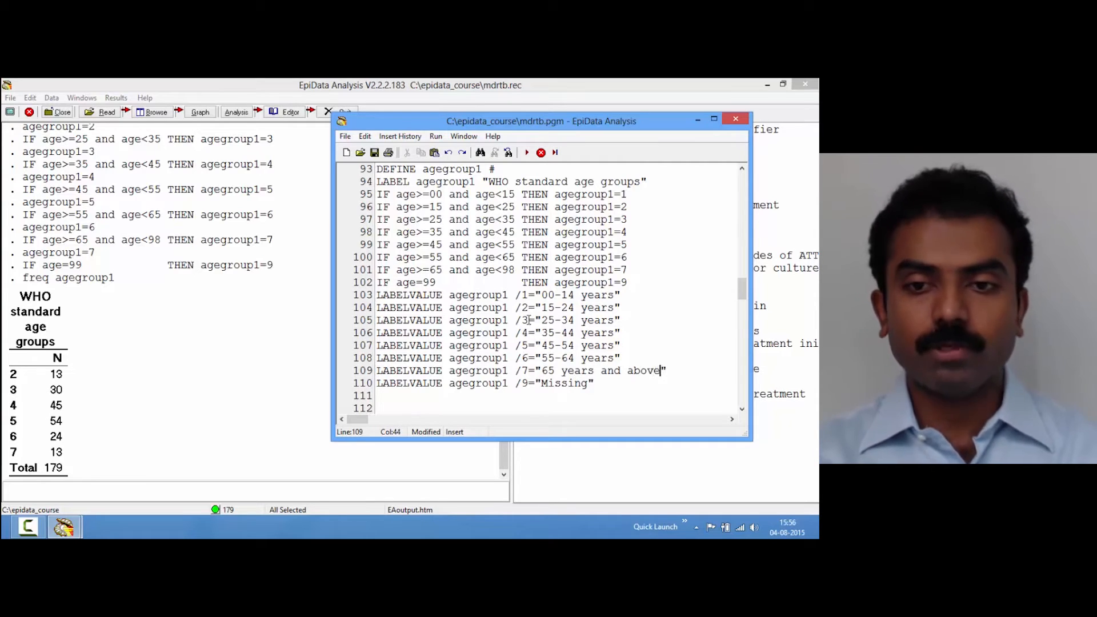
- Run only the eight LABELVALUE lines for agegroup1, from code 1 through code 9
{"action": "key", "text": "Home"}
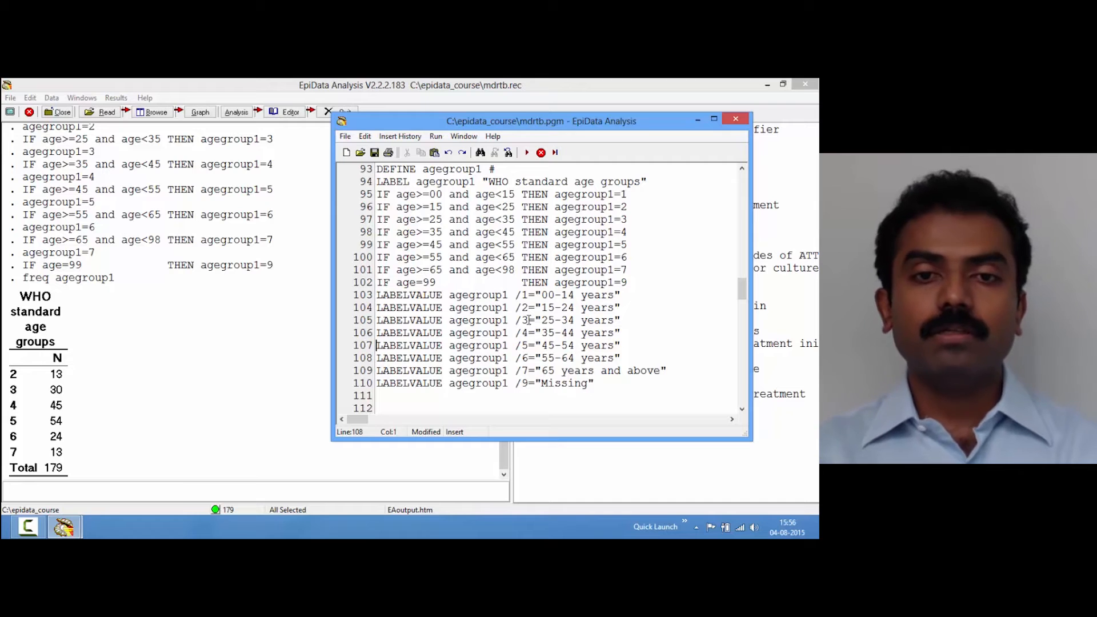
{"action": "key", "text": "shift+Down"}
{"action": "key", "text": "shift+Down"}
{"action": "key", "text": "shift+Down"}
{"action": "key", "text": "shift+Down"}
{"action": "key", "text": "shift+Down"}
{"action": "key", "text": "shift+Down"}
{"action": "key", "text": "shift+Down"}
{"action": "key", "text": "shift+Down"}
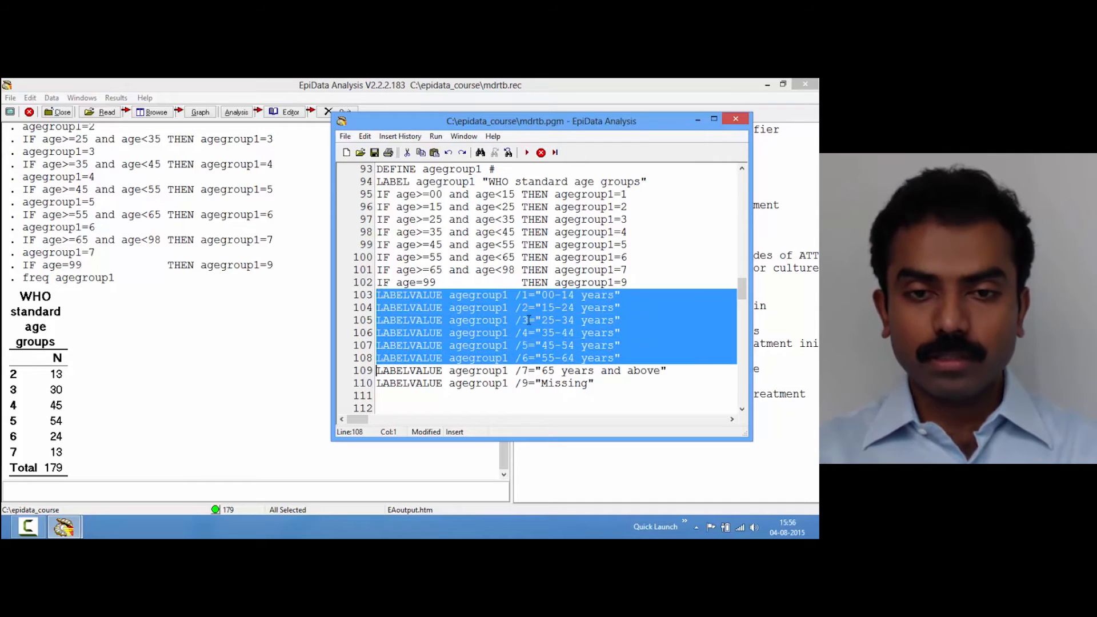
{"action": "key", "text": "ctrl+e"}
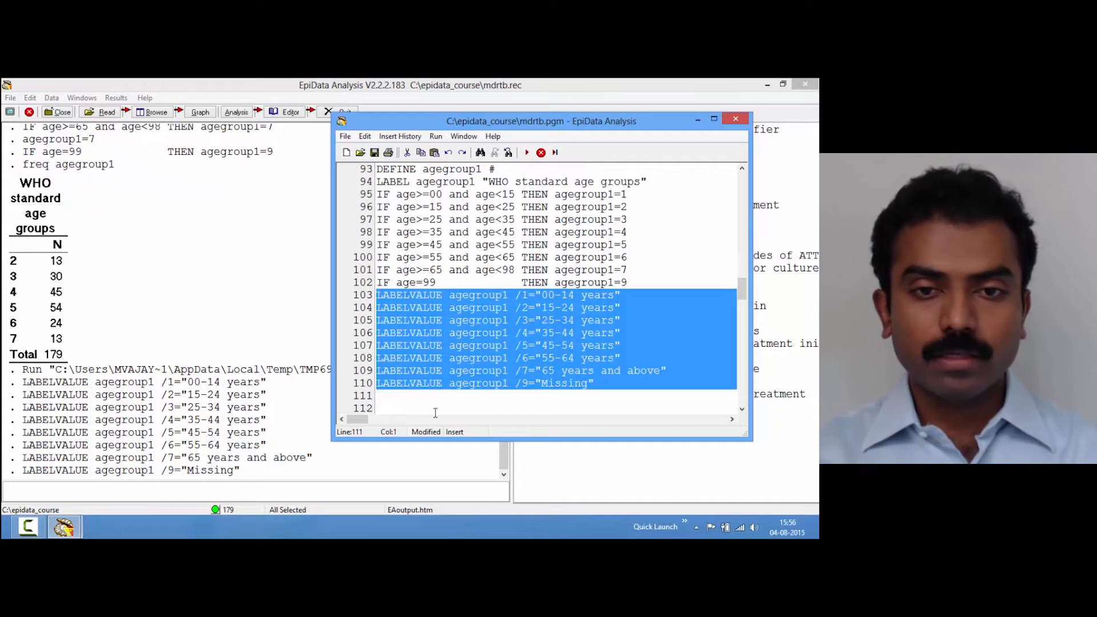
- Add the line "freq agegroup1" below the LABELVALUE lines and run it
{"action": "left_click", "coordinate": [380, 406]}
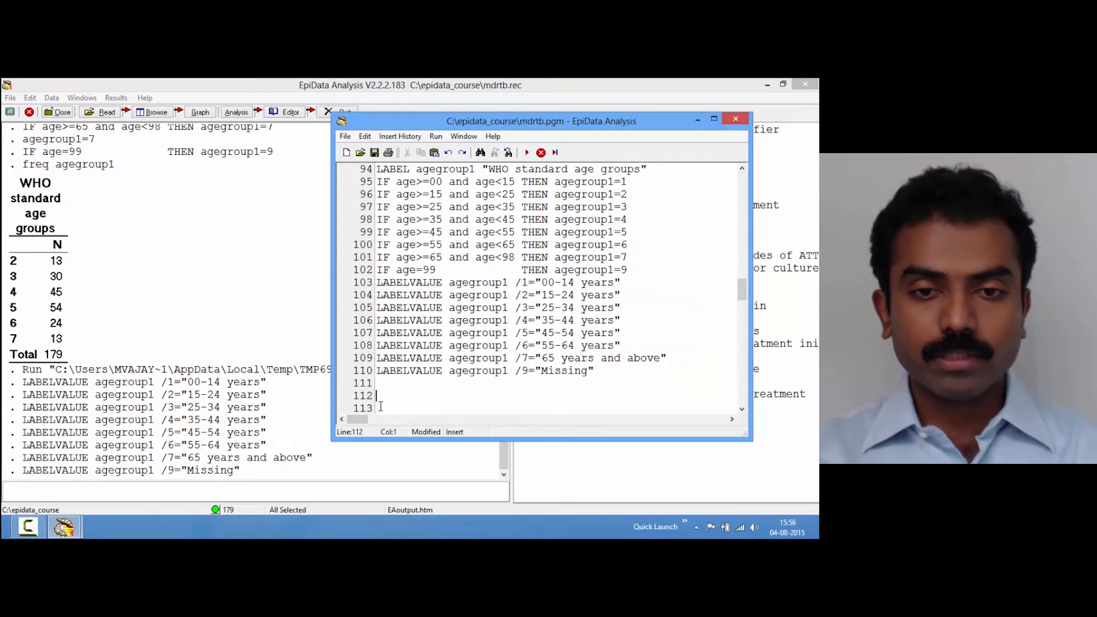
{"action": "type", "text": "fr"}
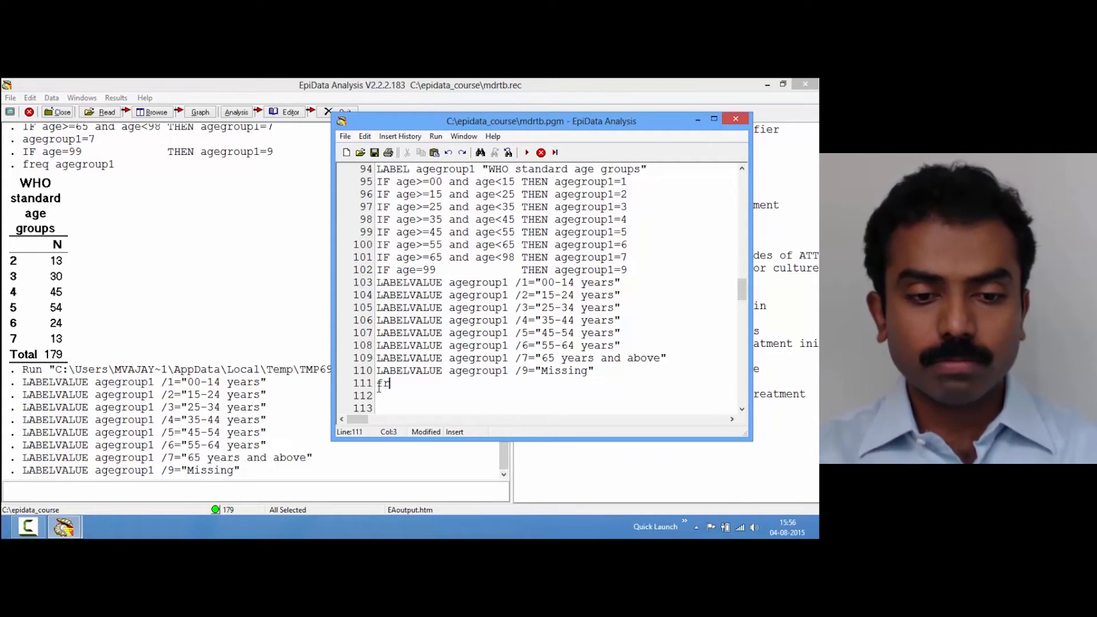
{"action": "type", "text": "eq agerroup1"}
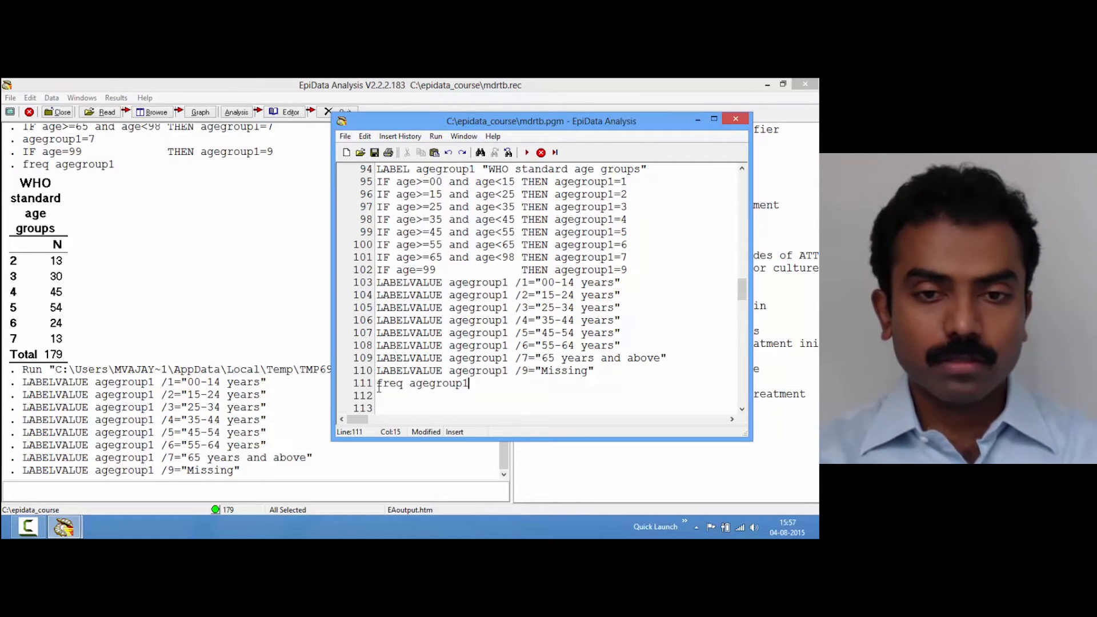
{"action": "key", "text": "F8"}
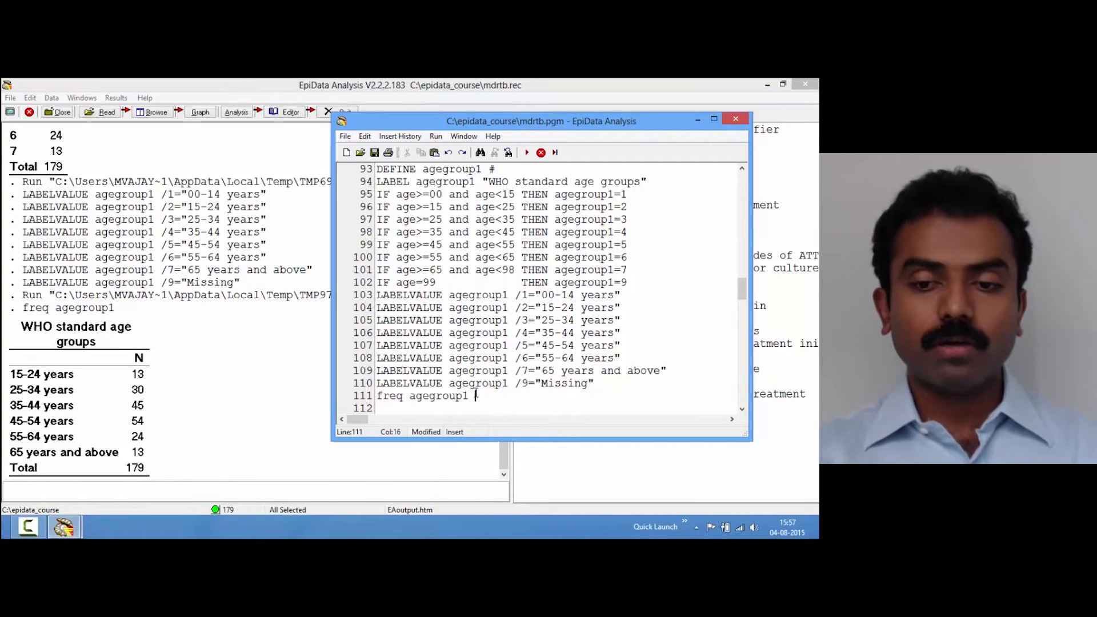
- Add the line "TABLES agegroup1 age" below the frequency command and run it
{"action": "key", "text": "Return"}
{"action": "key", "text": "Return"}
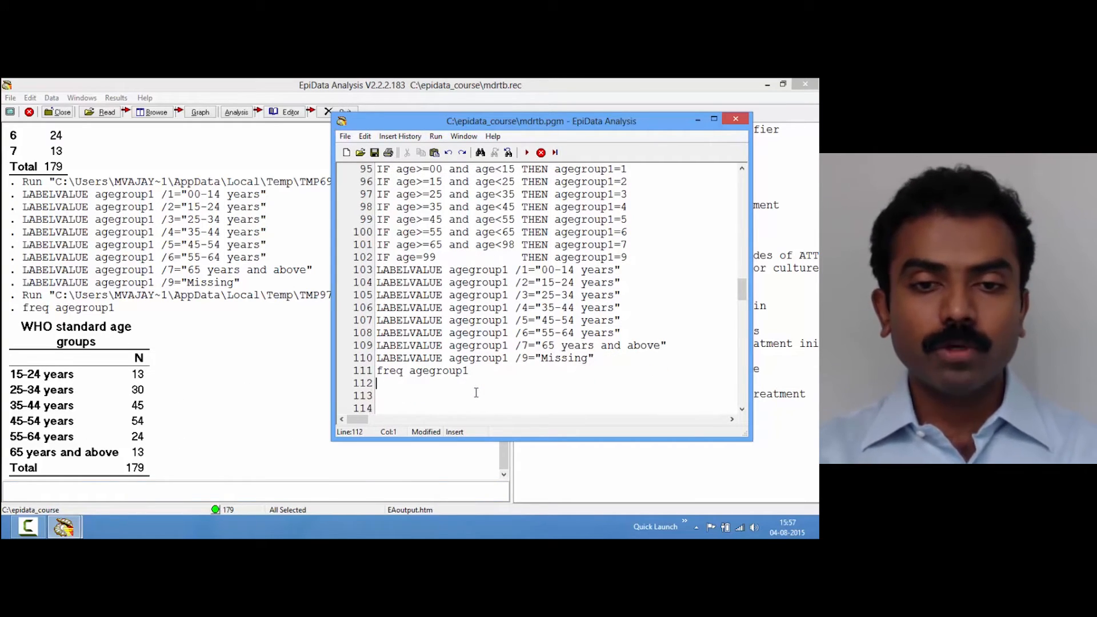
{"action": "type", "text": "TA"}
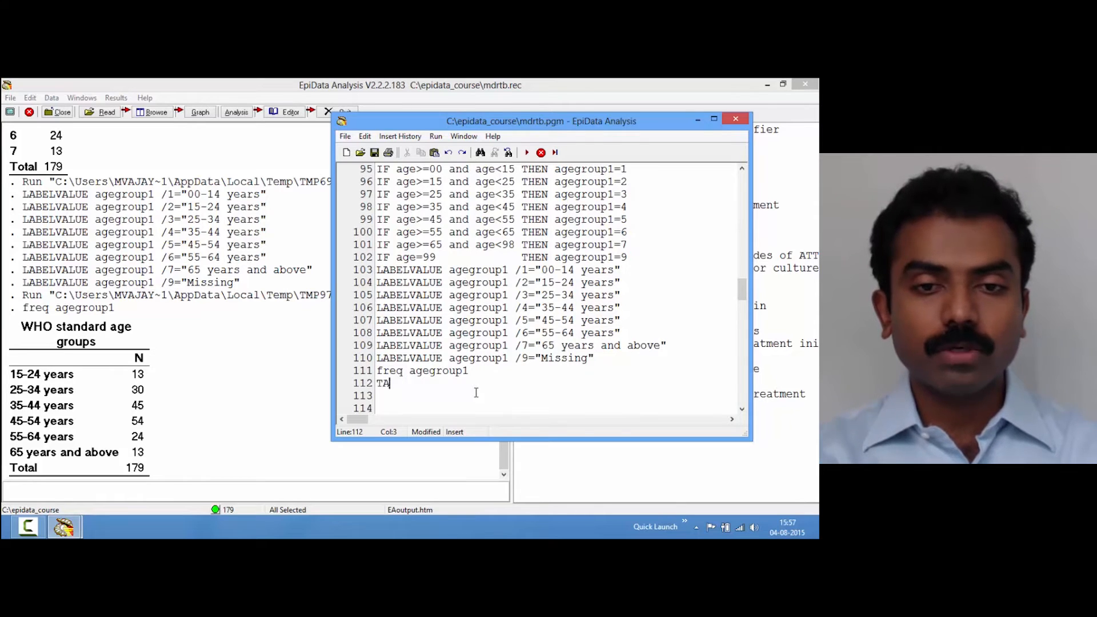
{"action": "type", "text": "BLES"}
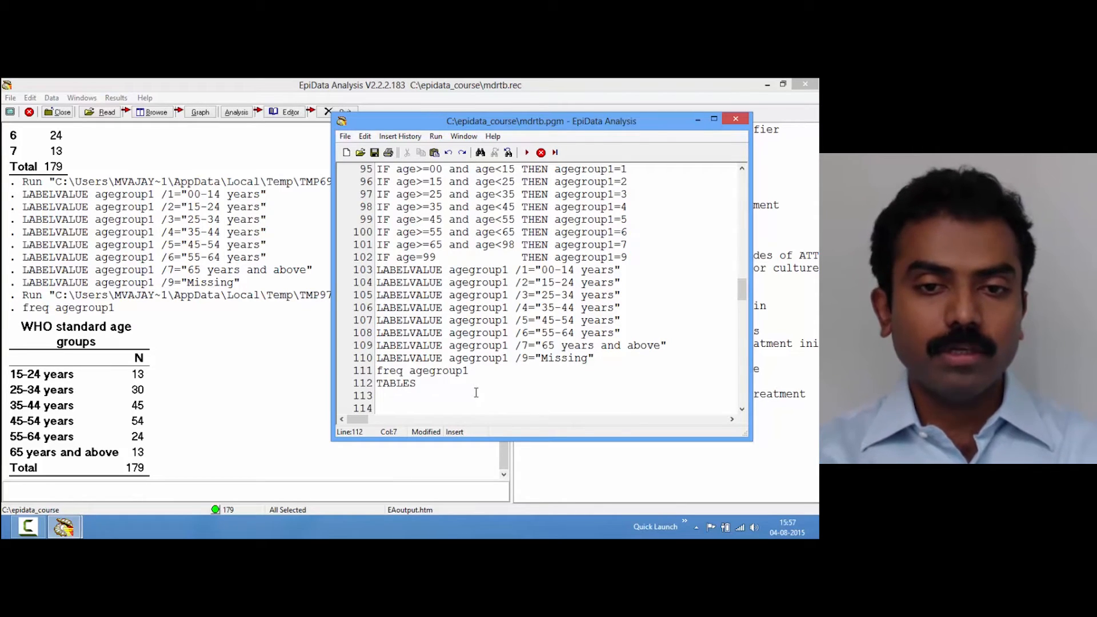
{"action": "type", "text": " ag"}
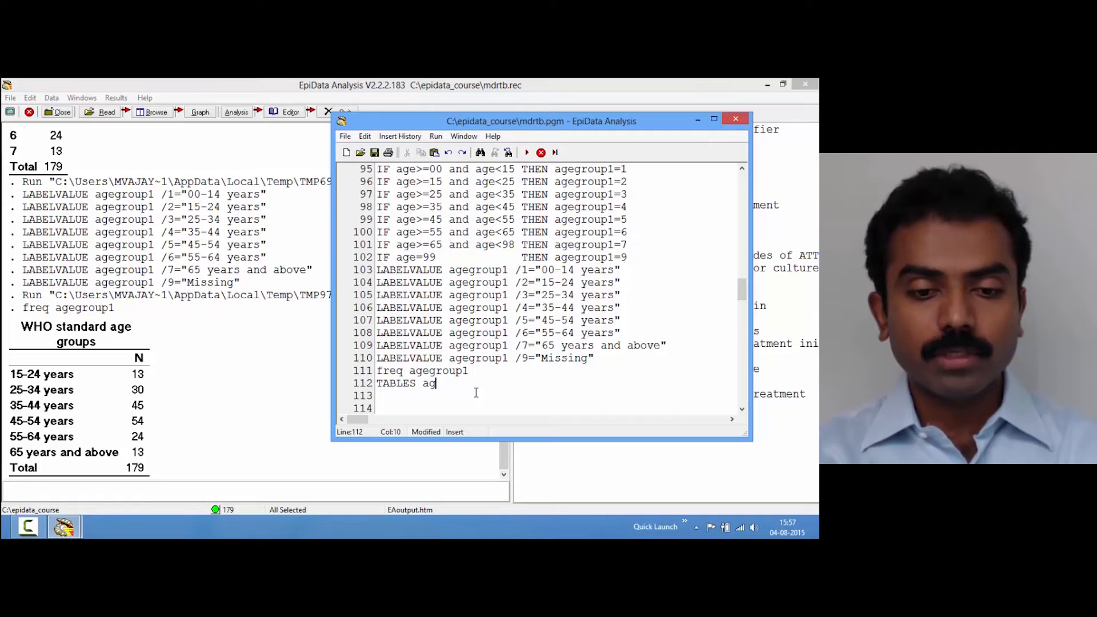
{"action": "type", "text": "egrou"}
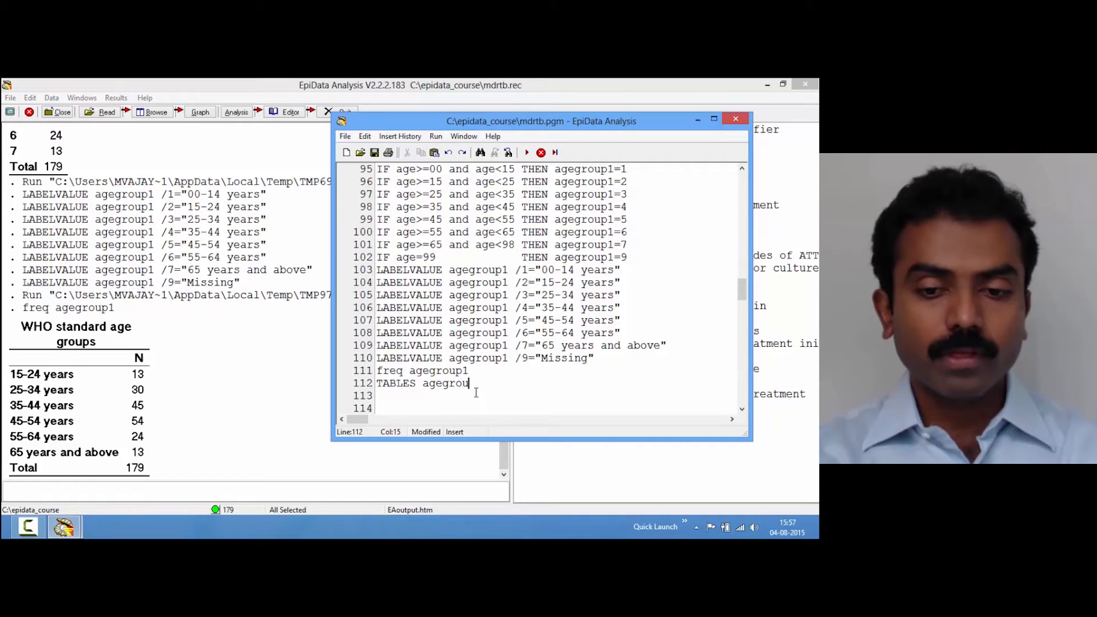
{"action": "type", "text": "p1"}
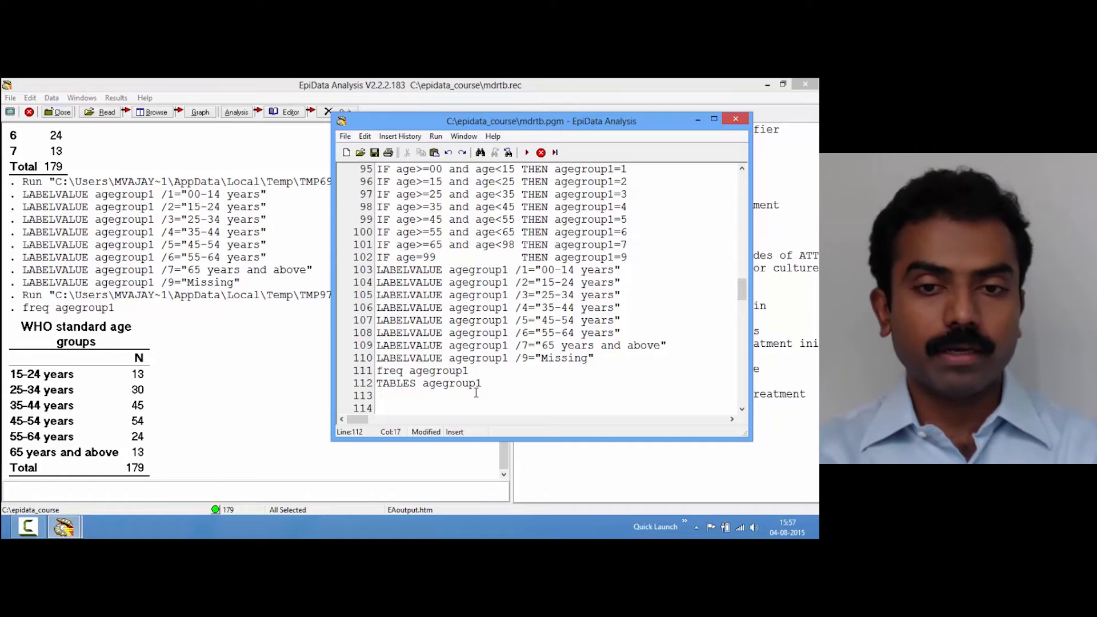
{"action": "type", "text": " age"}
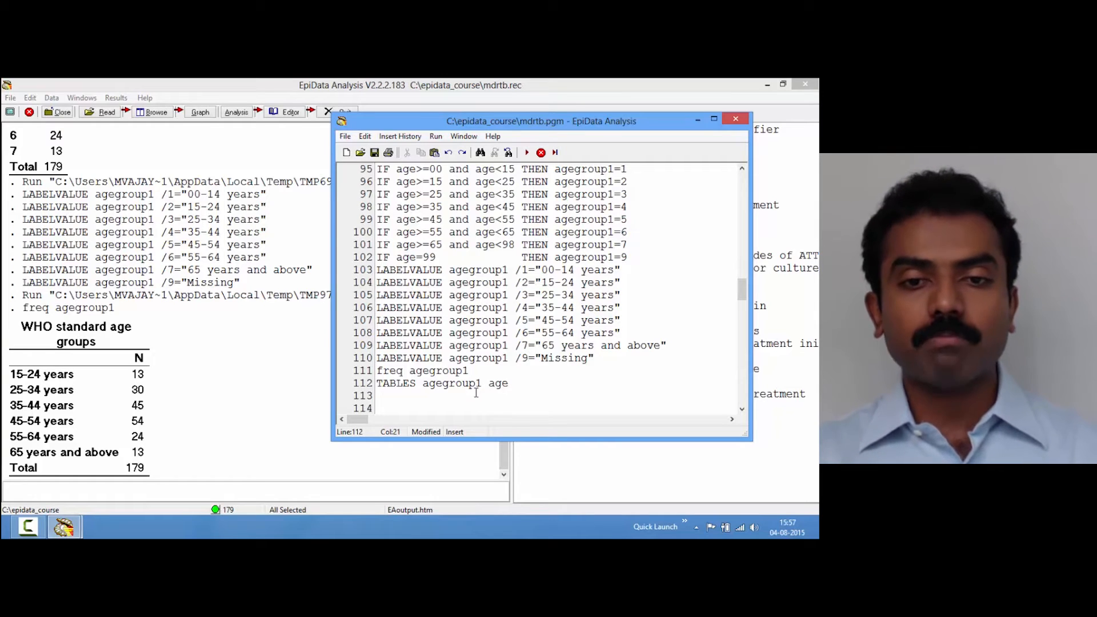
{"action": "key", "text": "F9"}
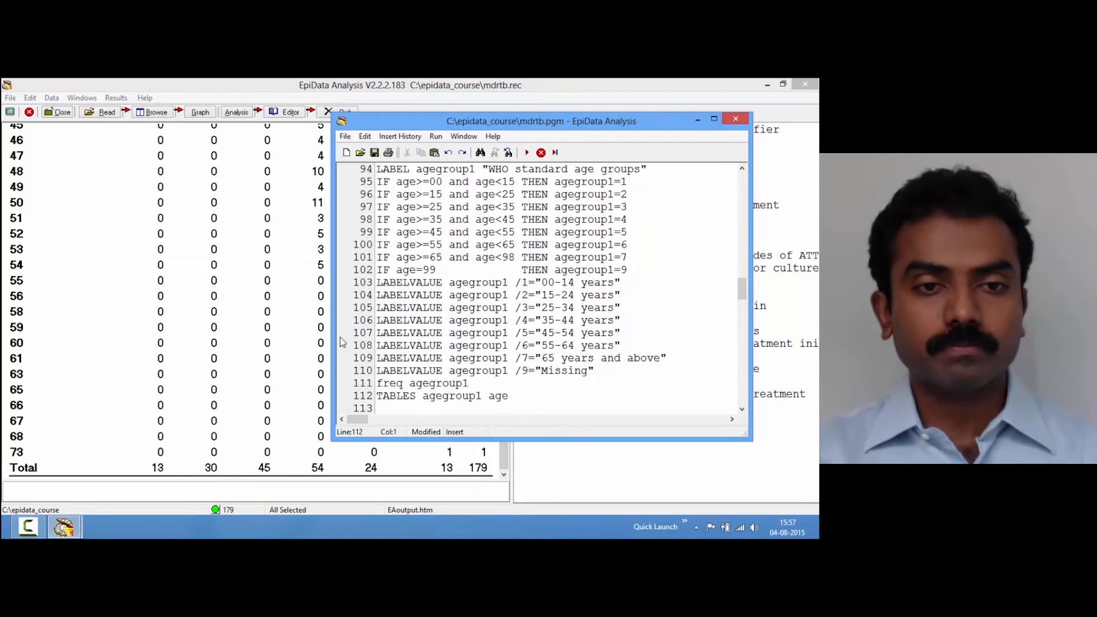
- Examine the agegroup1 by age cross-tabulation from its first row to the totals to check the age grouping
{"action": "left_click", "coordinate": [214, 278]}
{"action": "left_click_drag", "start_coordinate": [507, 400], "coordinate": [502, 204]}
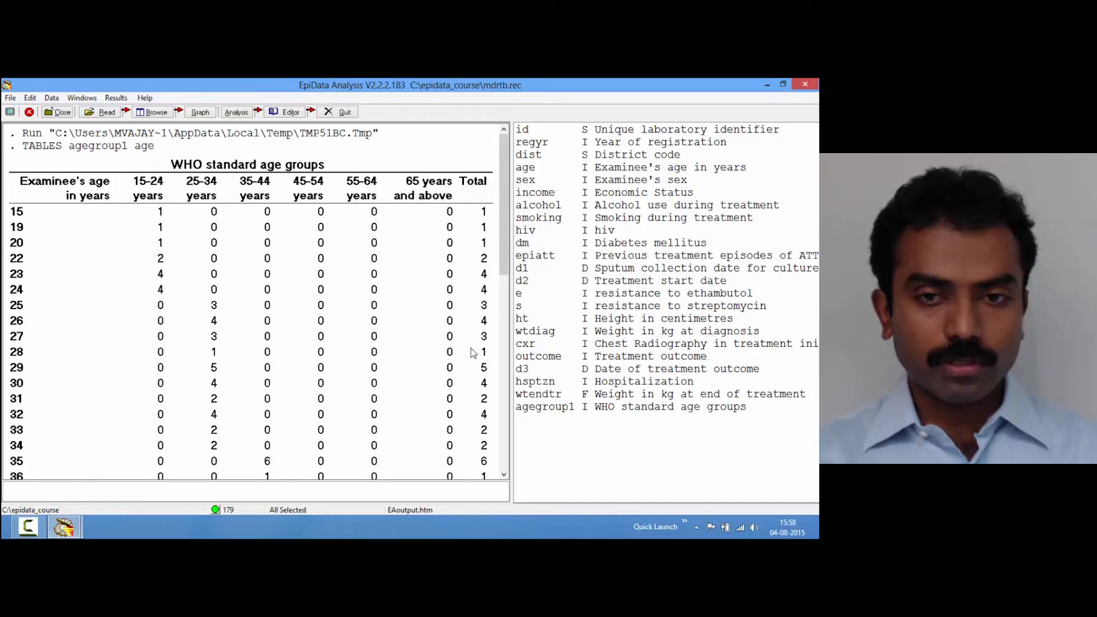
{"action": "scroll", "coordinate": [505, 242], "scroll_direction": "down", "scroll_amount": 1}
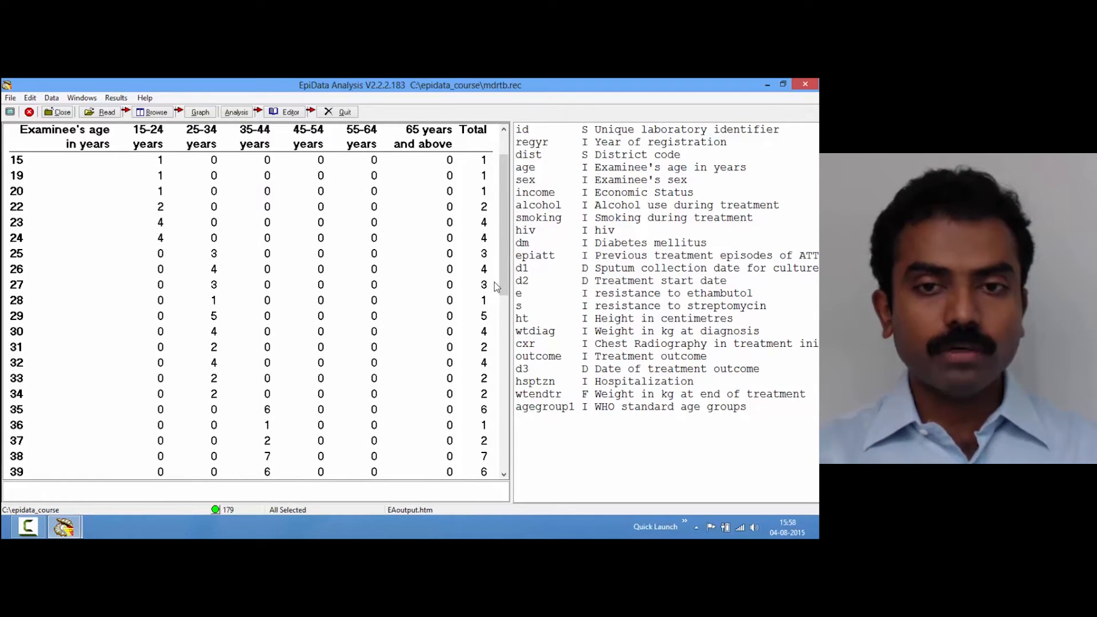
{"action": "left_click_drag", "start_coordinate": [504, 286], "coordinate": [503, 475]}
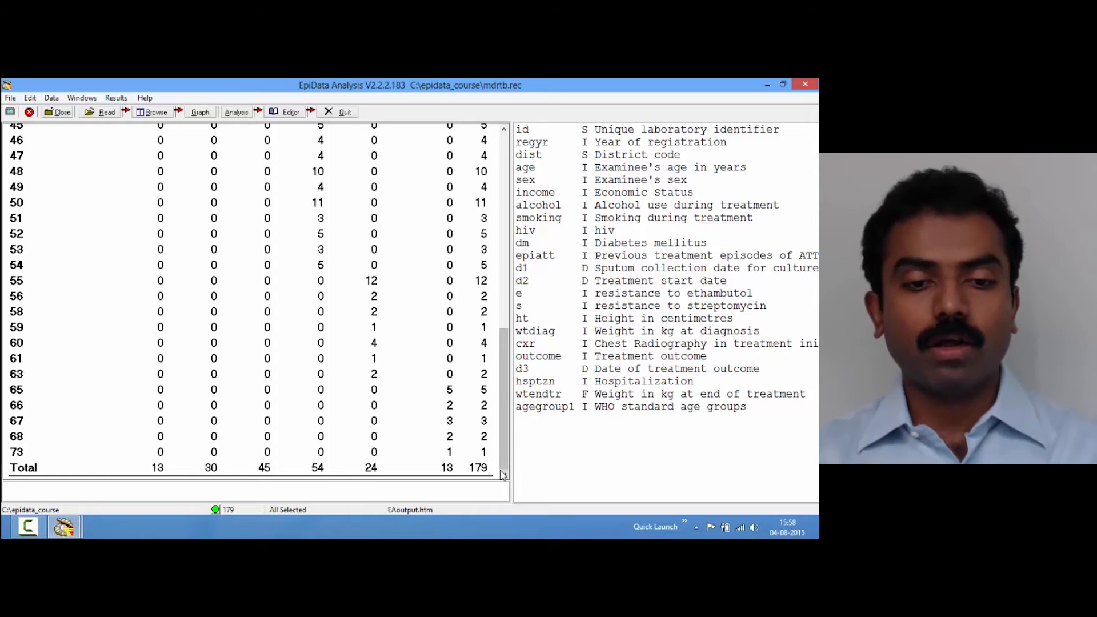
- Return to the mdrtb.pgm program in the editor and clear the results output
{"action": "key", "text": "F5"}
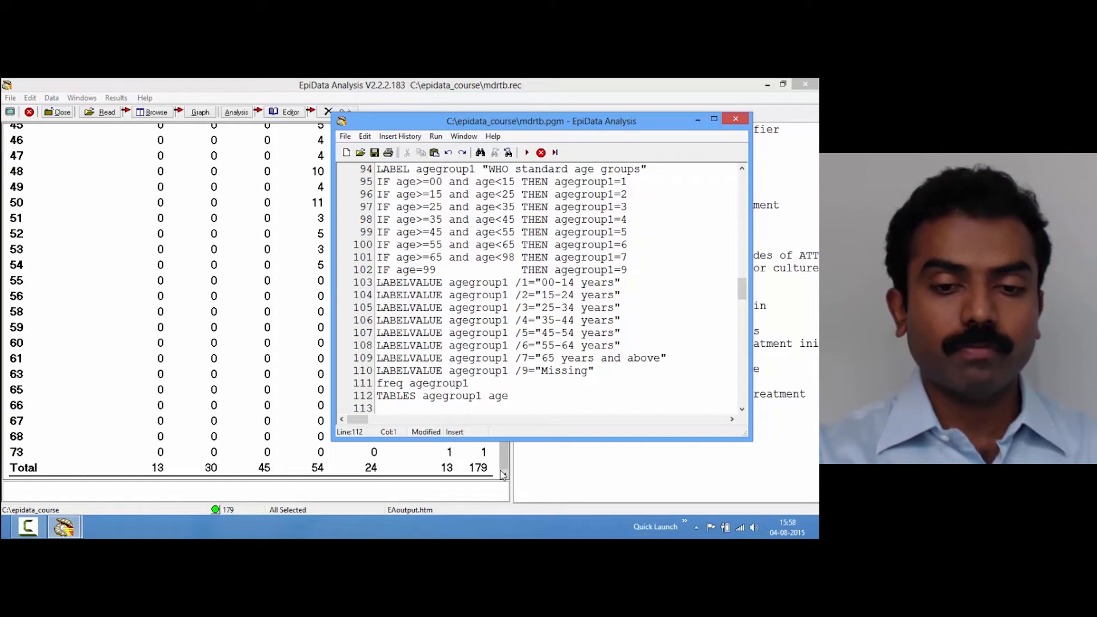
{"action": "key", "text": "F12"}
{"action": "key", "text": "Down"}
{"action": "key", "text": "Down"}
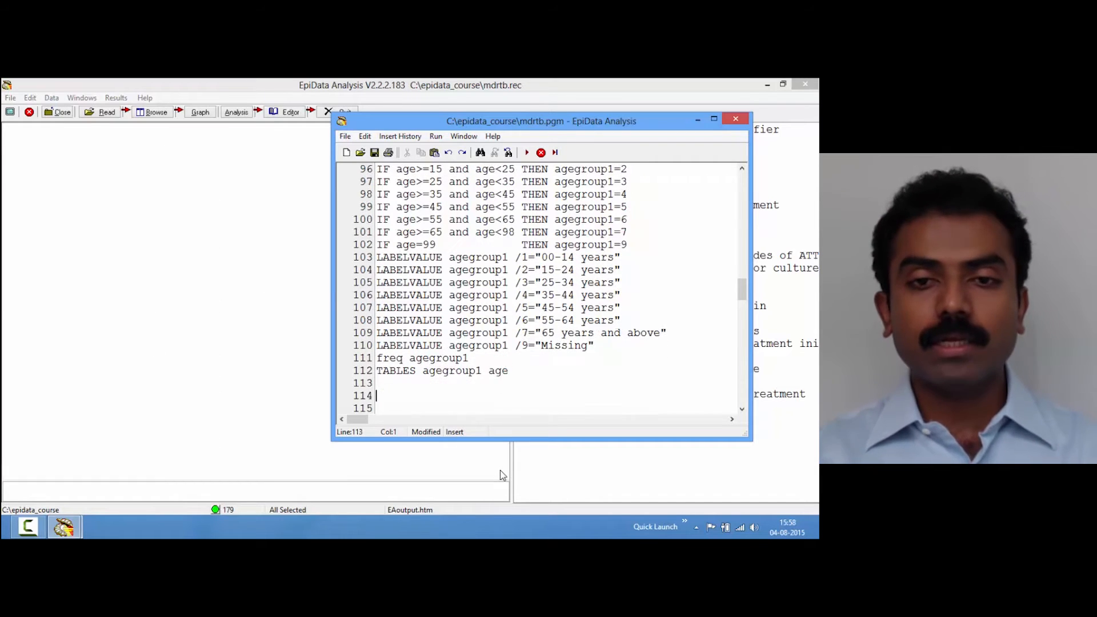
- Review the Method 1 code from the agegroup1 definition down to the TABLES line
{"action": "key", "text": "Up"}
{"action": "key", "text": "Up"}
{"action": "key", "text": "Up"}
{"action": "key", "text": "Up"}
{"action": "key", "text": "Up"}
{"action": "key", "text": "Up"}
{"action": "key", "text": "Up"}
{"action": "key", "text": "Up"}
{"action": "key", "text": "Up"}
{"action": "key", "text": "Up"}
{"action": "key", "text": "Up"}
{"action": "key", "text": "Up"}
{"action": "key", "text": "Up"}
{"action": "key", "text": "Up"}
{"action": "key", "text": "Up"}
{"action": "key", "text": "Up"}
{"action": "key", "text": "Up"}
{"action": "key", "text": "Up"}
{"action": "key", "text": "Up"}
{"action": "key", "text": "Up"}
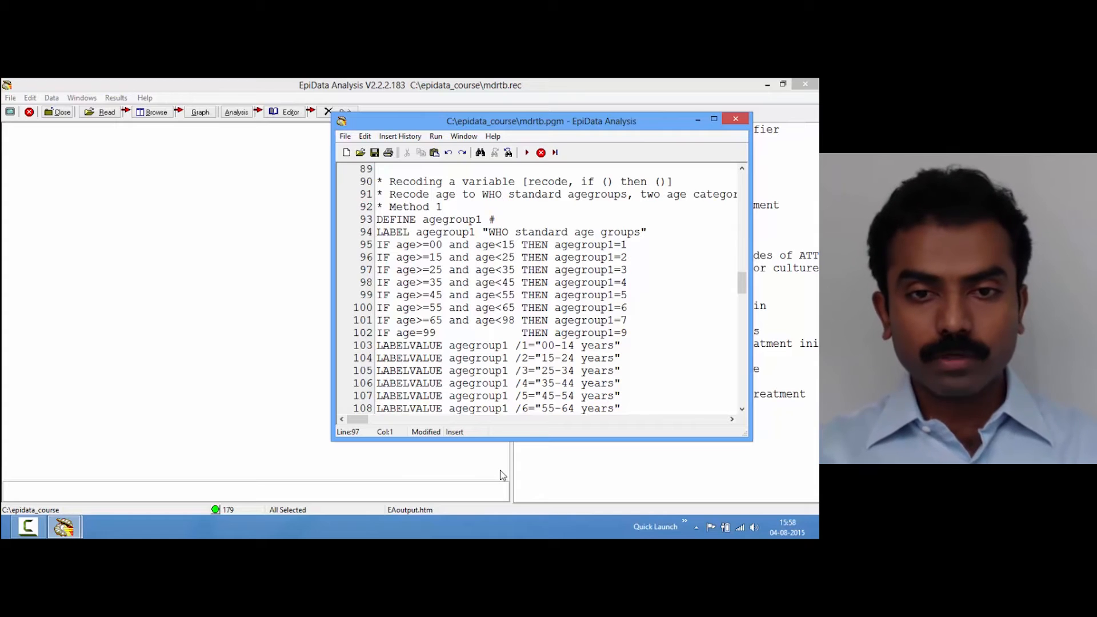
{"action": "key", "text": "Down"}
{"action": "key", "text": "Down"}
{"action": "key", "text": "Down"}
{"action": "key", "text": "Down"}
{"action": "key", "text": "Down"}
{"action": "key", "text": "Down"}
{"action": "key", "text": "Down"}
{"action": "key", "text": "Down"}
{"action": "key", "text": "Down"}
{"action": "key", "text": "Down"}
{"action": "key", "text": "Down"}
{"action": "key", "text": "Down"}
{"action": "key", "text": "Down"}
{"action": "key", "text": "Down"}
{"action": "key", "text": "Down"}
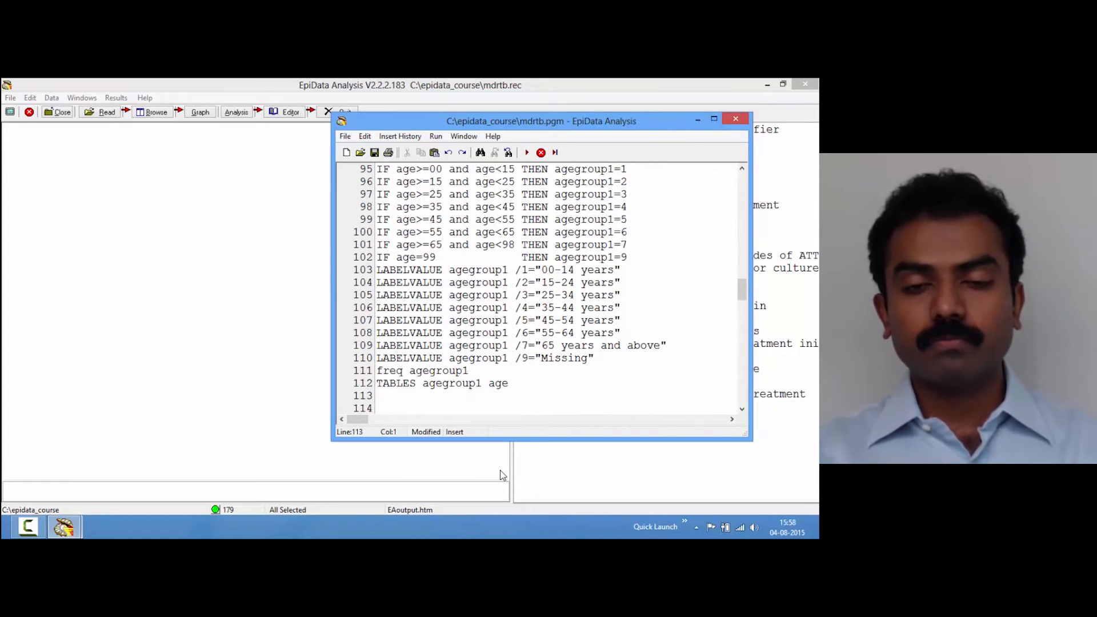
{"action": "key", "text": "Down"}
{"action": "key", "text": "Down"}
{"action": "key", "text": "Down"}
{"action": "key", "text": "Down"}
{"action": "key", "text": "Down"}
{"action": "key", "text": "Down"}
- Insert a blank line above the "* Method 1" comment to set it apart from the recoding heading
{"action": "key", "text": "Up"}
{"action": "key", "text": "Up"}
{"action": "key", "text": "Up"}
{"action": "key", "text": "Up"}
{"action": "key", "text": "Up"}
{"action": "key", "text": "Up"}
{"action": "key", "text": "Up"}
{"action": "key", "text": "Up"}
{"action": "key", "text": "Up"}
{"action": "key", "text": "Up"}
{"action": "key", "text": "Up"}
{"action": "key", "text": "Up"}
{"action": "key", "text": "Up"}
{"action": "key", "text": "Up"}
{"action": "key", "text": "Up"}
{"action": "key", "text": "Up"}
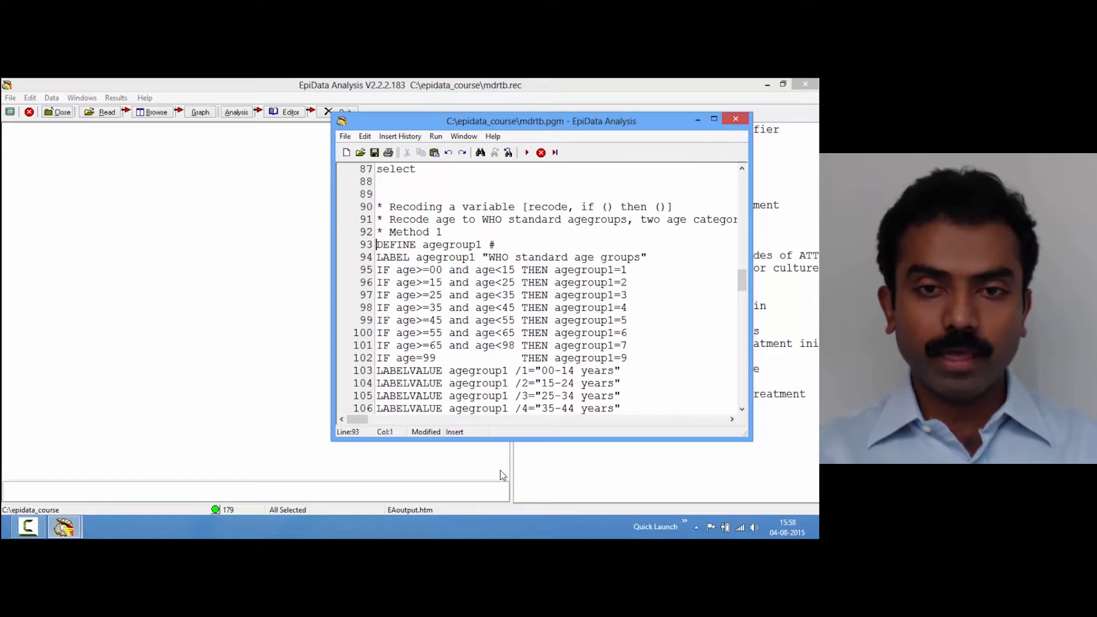
{"action": "key", "text": "Return"}
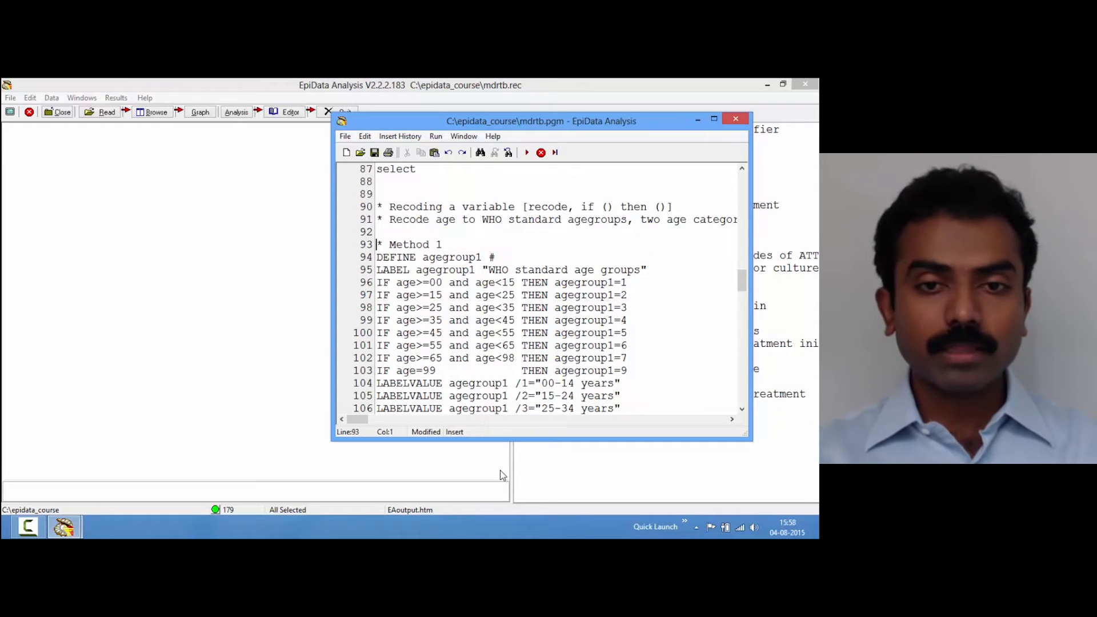
- Add the comment "* Method 2" below the TABLES line, separated by a blank line, and save the program
{"action": "key", "text": "Down"}
{"action": "key", "text": "Down"}
{"action": "key", "text": "Down"}
{"action": "key", "text": "Down"}
{"action": "key", "text": "Down"}
{"action": "key", "text": "Down"}
{"action": "key", "text": "Down"}
{"action": "key", "text": "Down"}
{"action": "key", "text": "Down"}
{"action": "key", "text": "Down"}
{"action": "key", "text": "Down"}
{"action": "key", "text": "Down"}
{"action": "key", "text": "Down"}
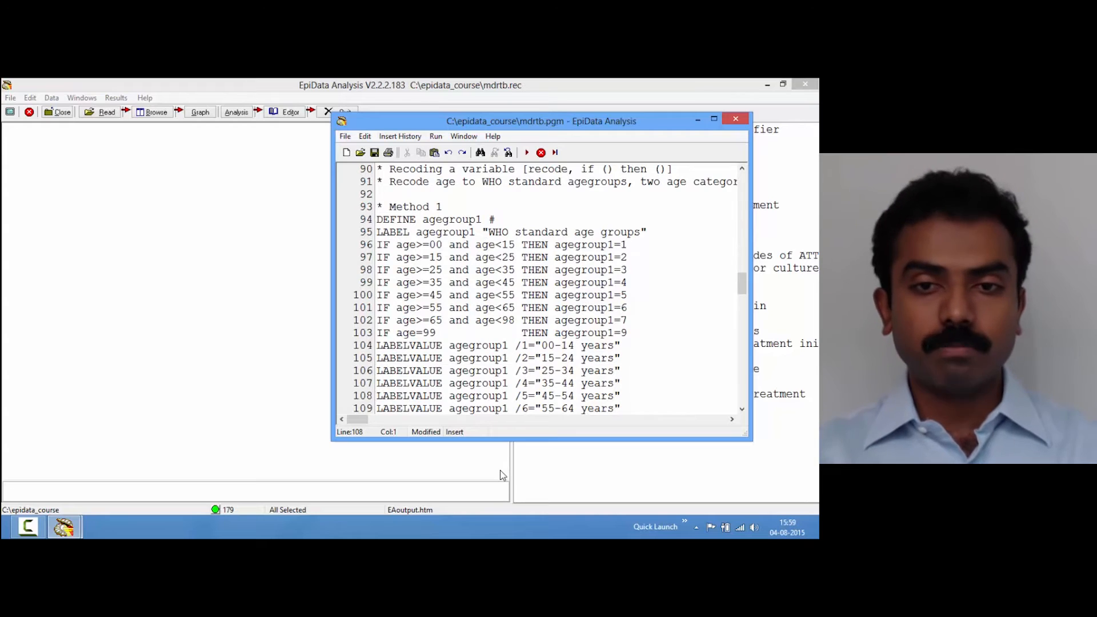
{"action": "key", "text": "Down"}
{"action": "key", "text": "Down"}
{"action": "key", "text": "Down"}
{"action": "key", "text": "Down"}
{"action": "key", "text": "Down"}
{"action": "key", "text": "Down"}
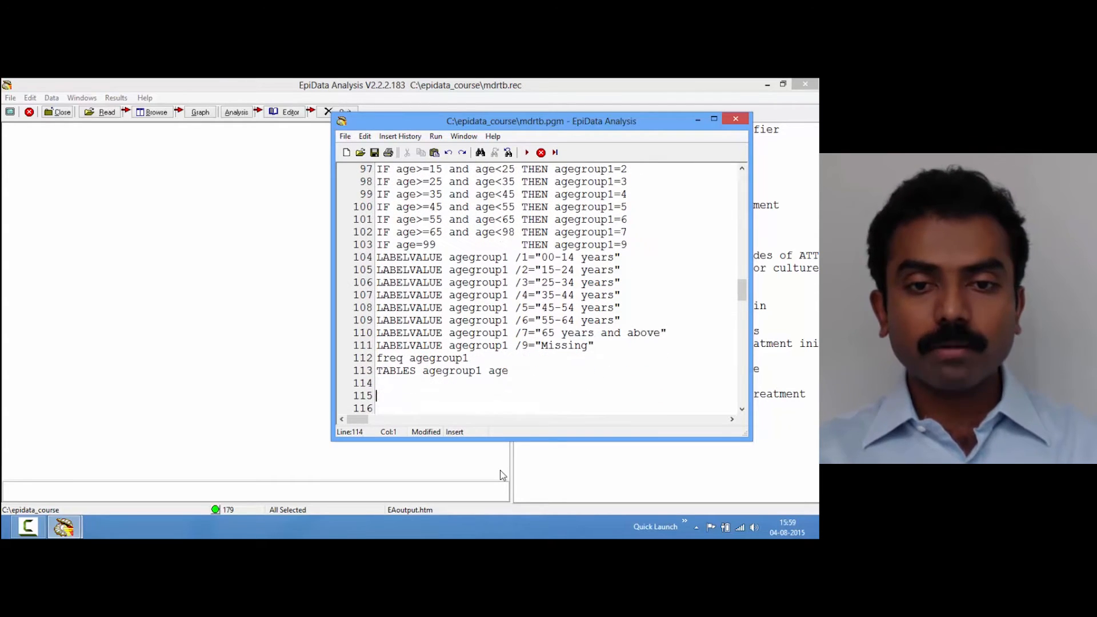
{"action": "type", "text": "*"}
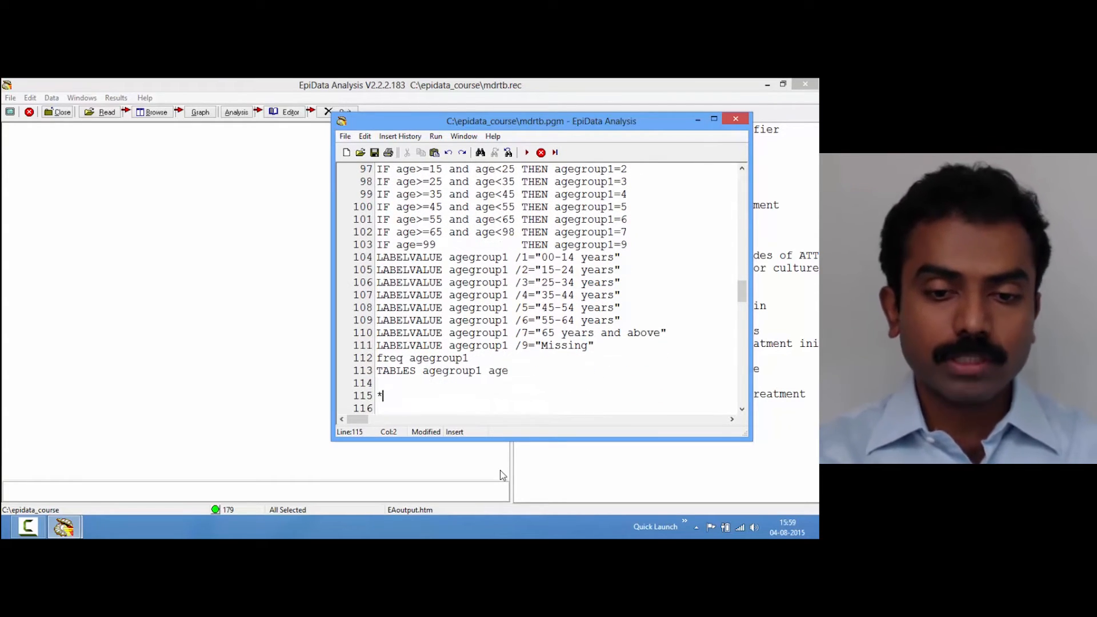
{"action": "type", "text": " MEDIA"}
{"action": "key", "text": "BackSpace"}
{"action": "key", "text": "BackSpace"}
{"action": "key", "text": "BackSpace"}
{"action": "key", "text": "BackSpace"}
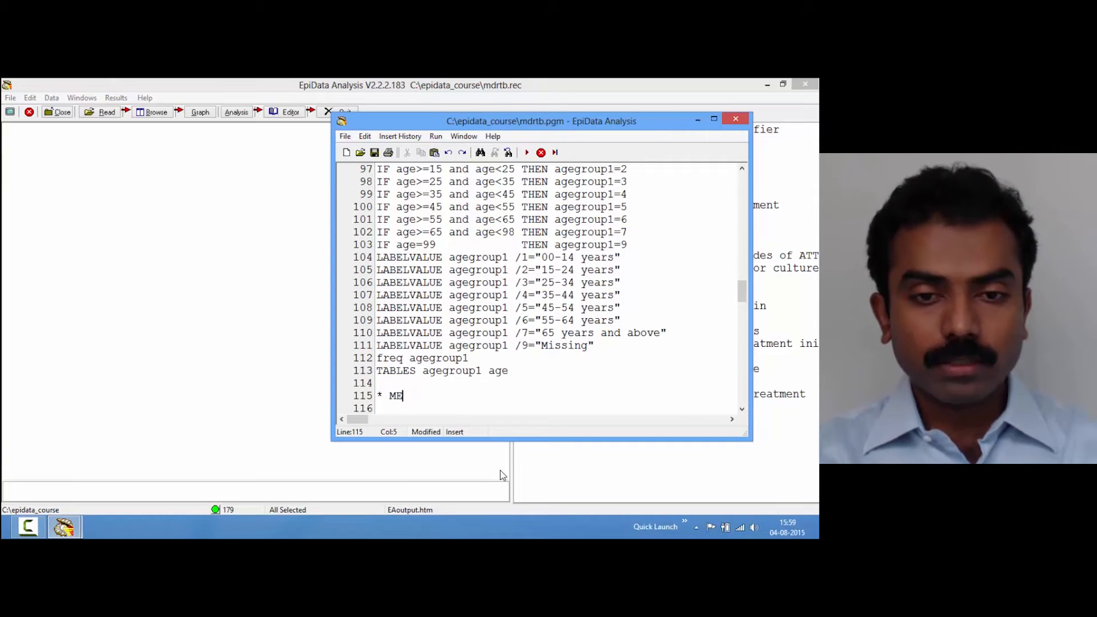
{"action": "type", "text": "ethod"}
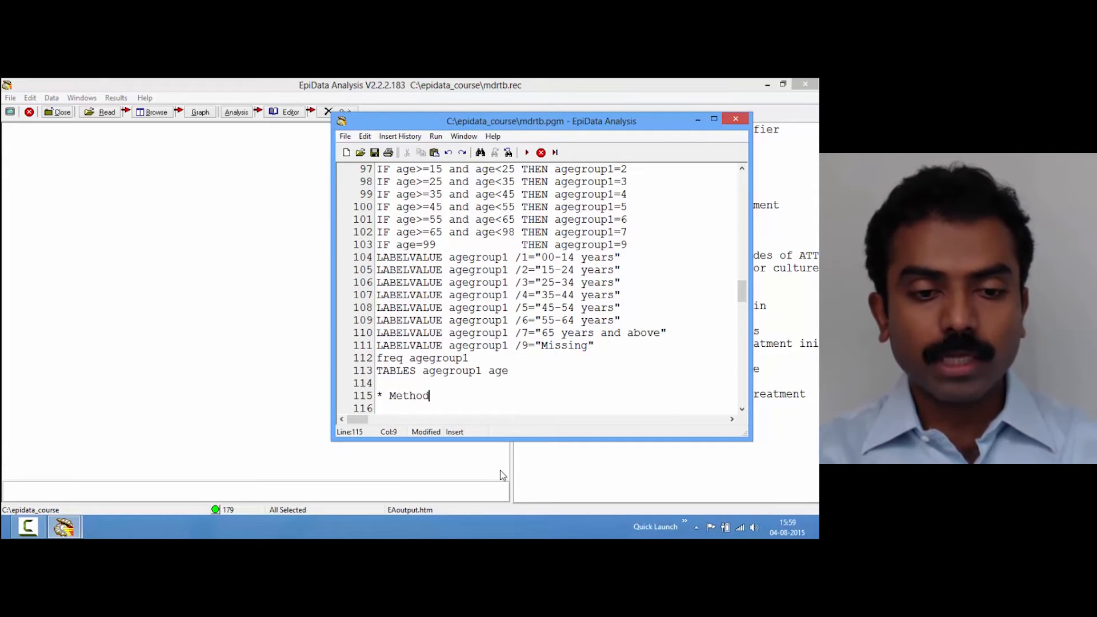
{"action": "type", "text": " 2"}
{"action": "key", "text": "Return"}
{"action": "key", "text": "ctrl+s"}
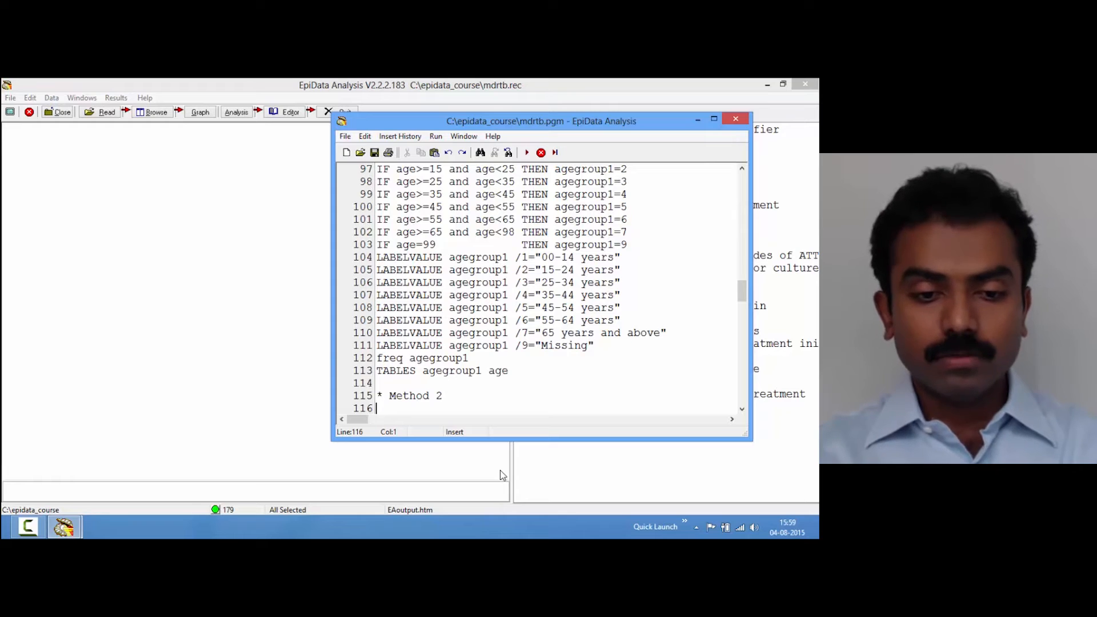
- Start a RECODE line under the Method 2 comment, insert "GEN i agegroup2" above it and run the GEN line
{"action": "type", "text": "RECODE"}
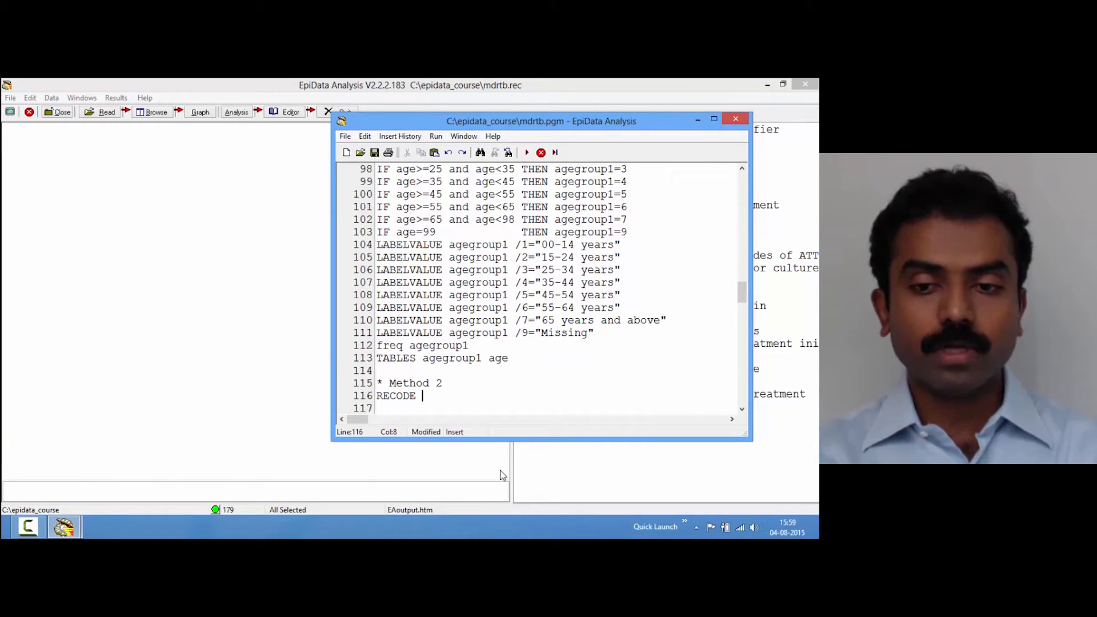
{"action": "key", "text": "Return"}
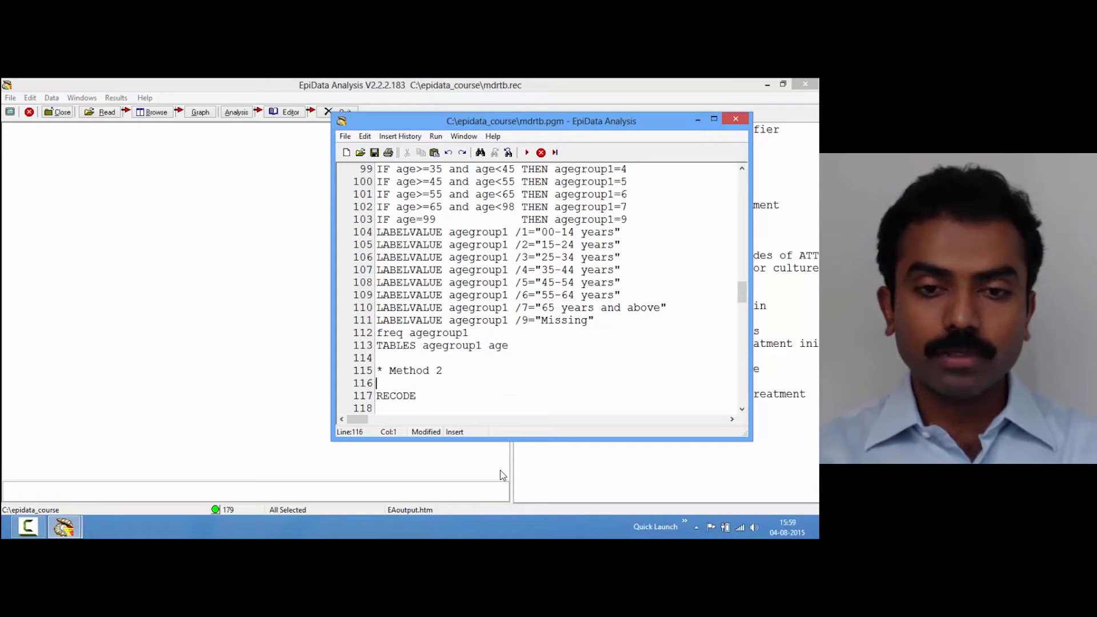
{"action": "type", "text": "GEN "}
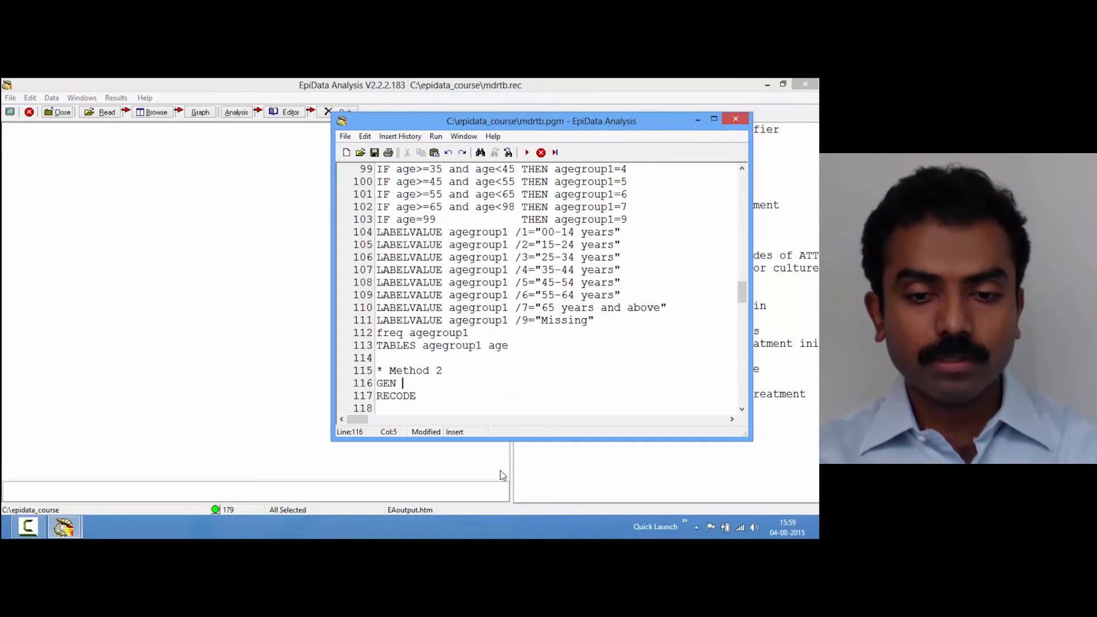
{"action": "type", "text": "i age"}
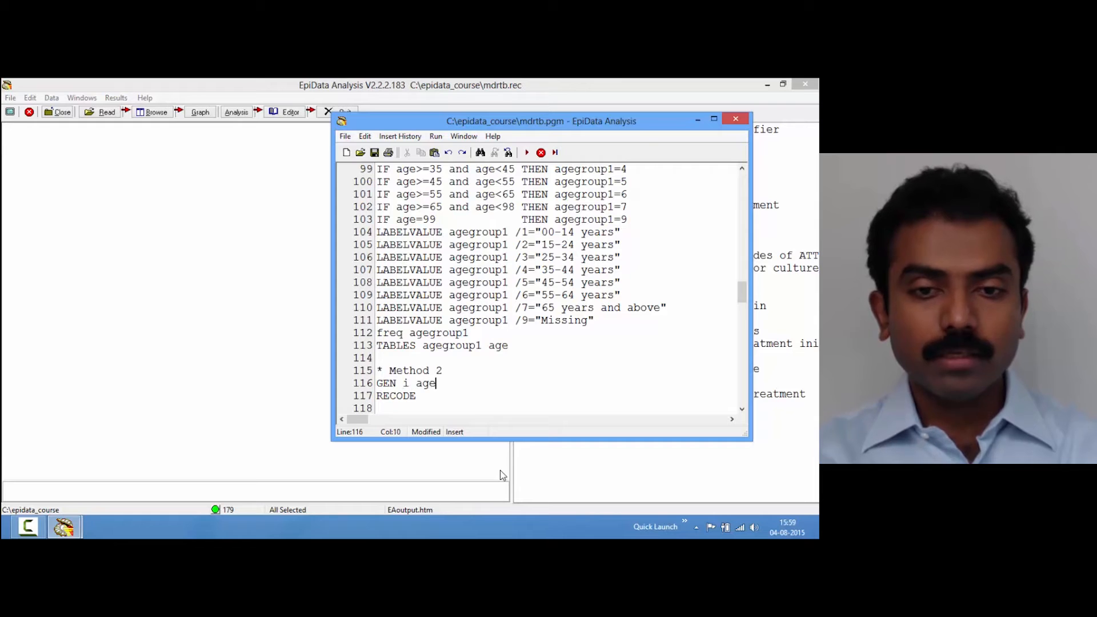
{"action": "type", "text": "group2"}
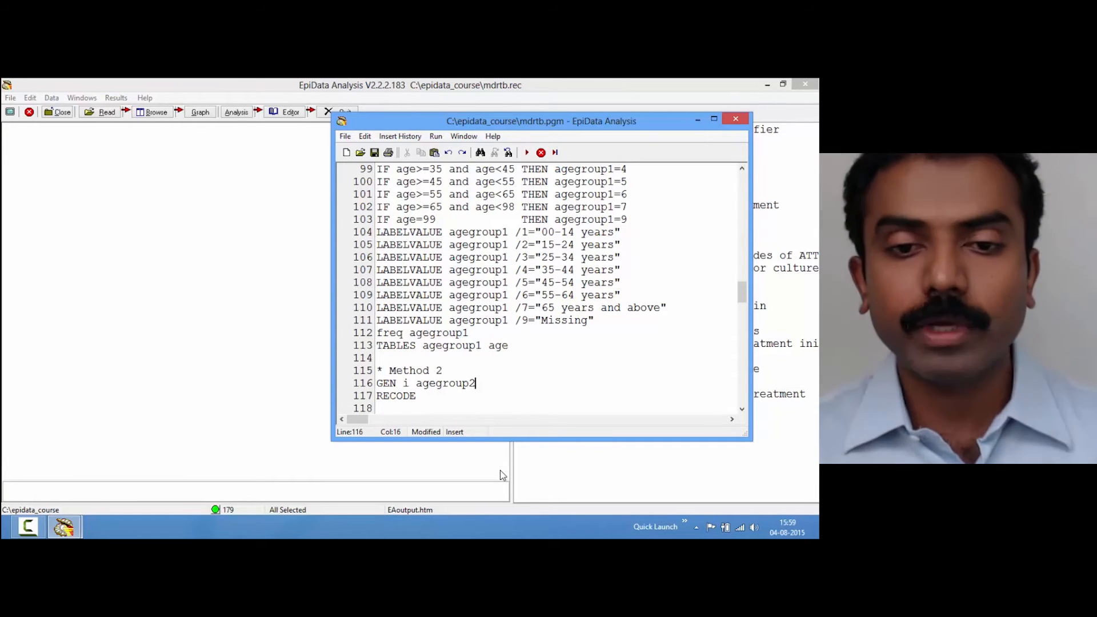
{"action": "left_click_drag", "start_coordinate": [605, 126], "coordinate": [358, 108]}
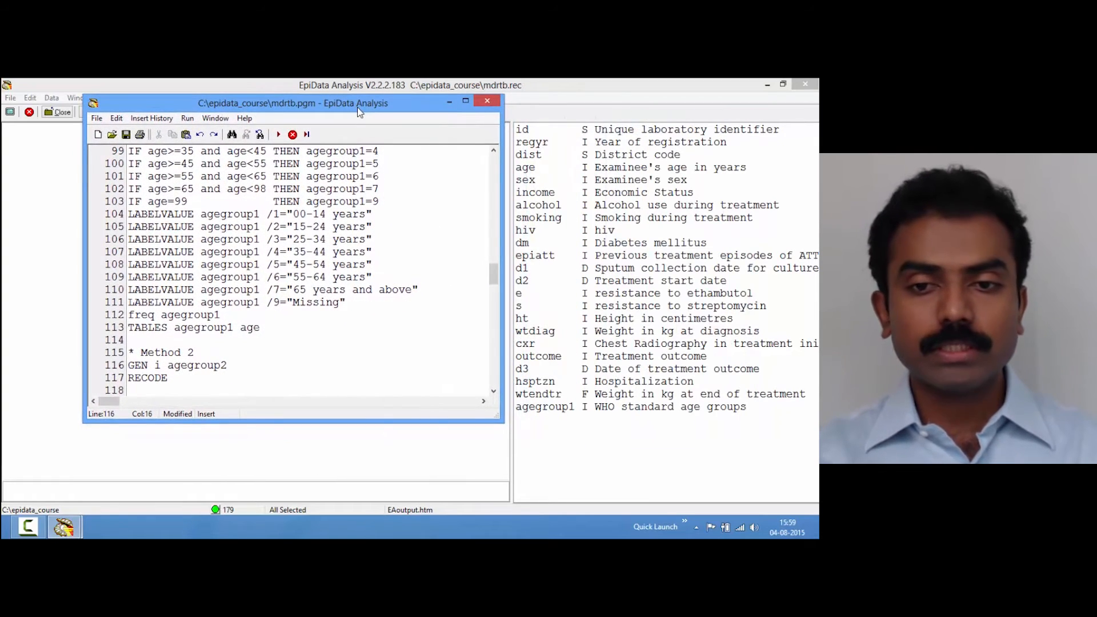
{"action": "key", "text": "F9"}
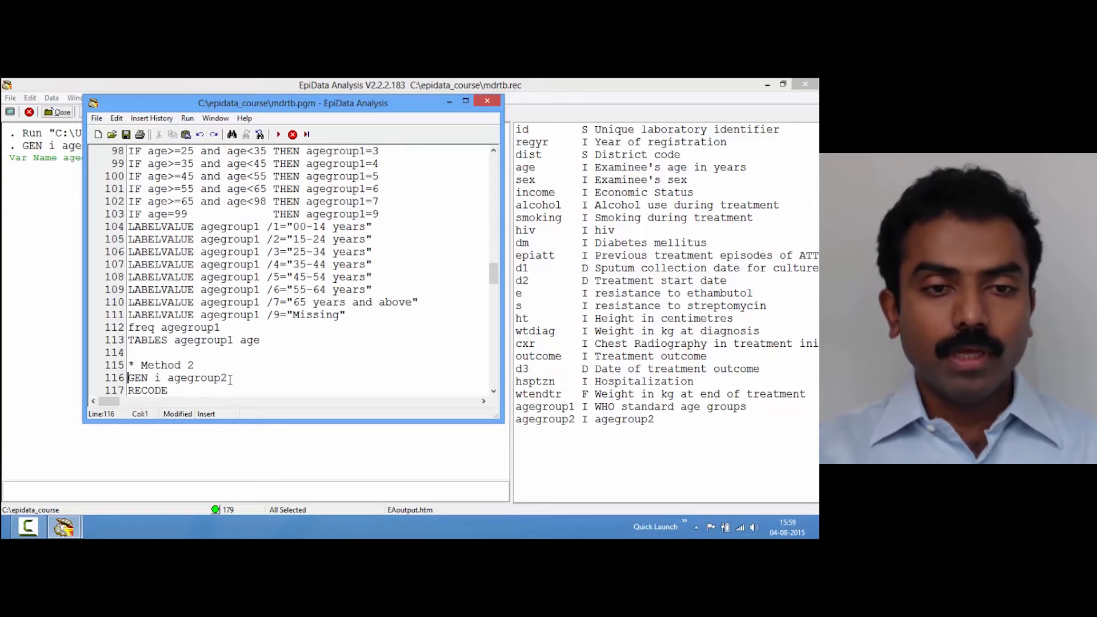
- Complete the recode line as "RECODE age to agegroup2 by 10" and run it
{"action": "left_click", "coordinate": [177, 391]}
{"action": "left_click", "coordinate": [174, 366]}
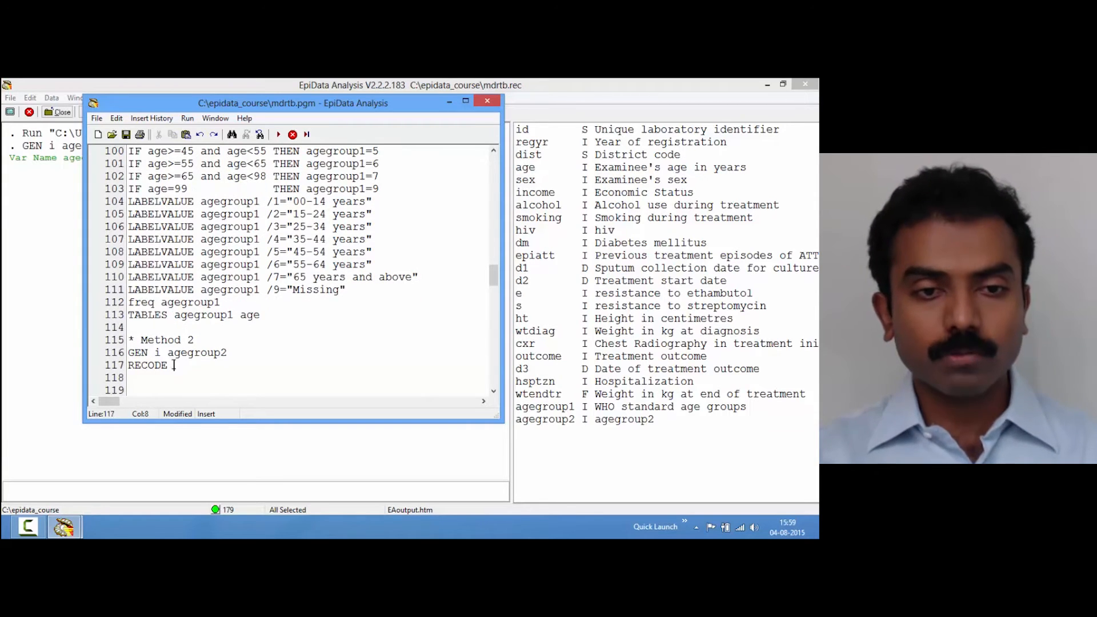
{"action": "type", "text": "ag"}
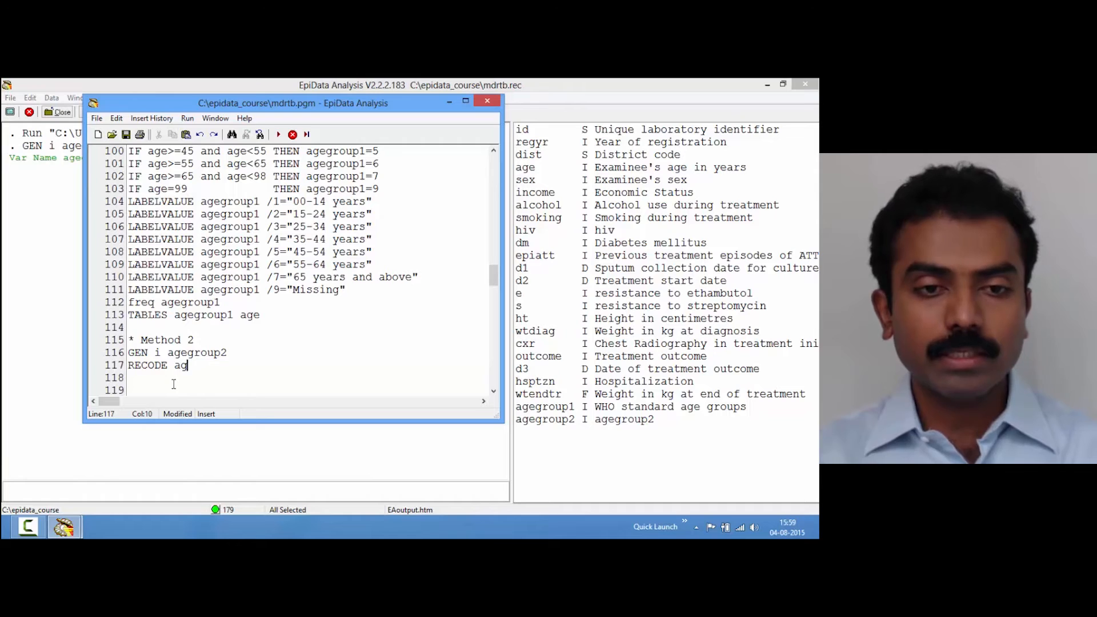
{"action": "type", "text": "e to ag"}
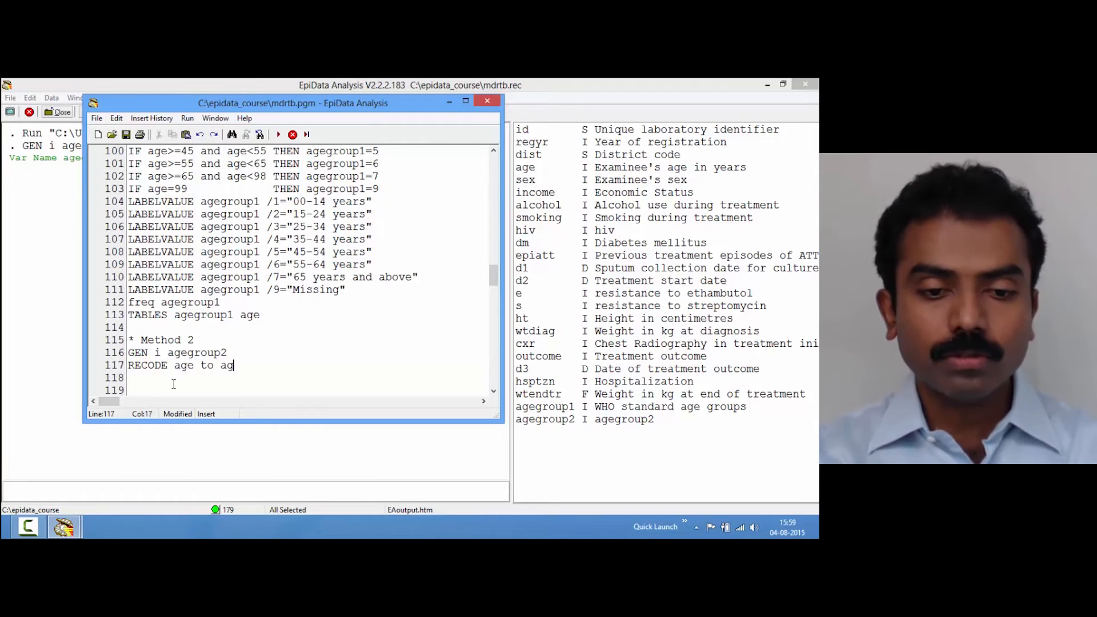
{"action": "type", "text": "egroup2"}
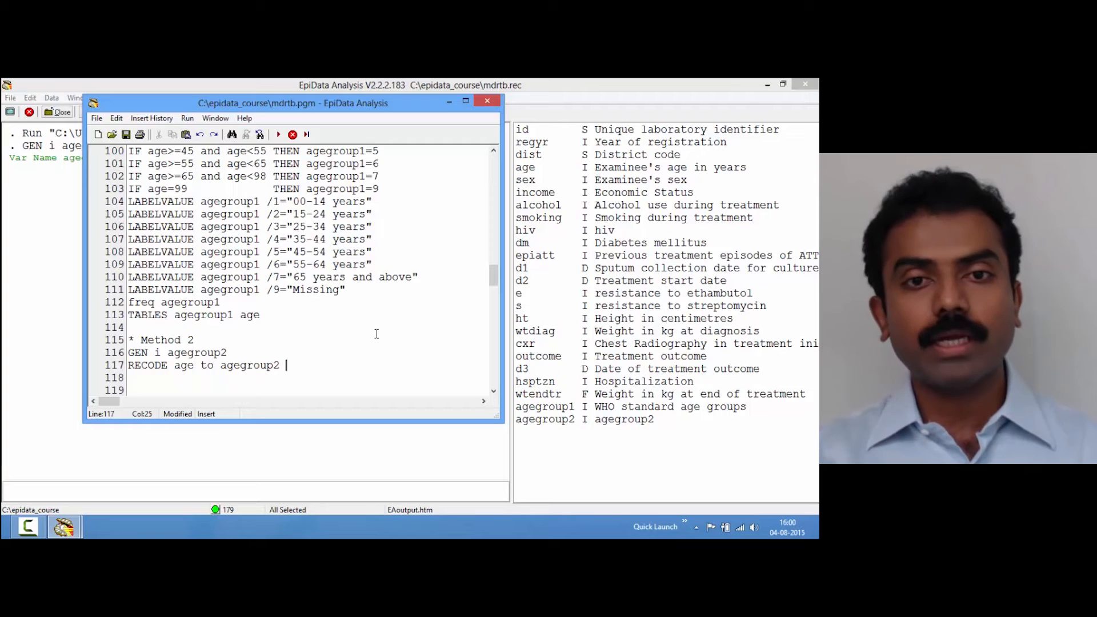
{"action": "type", "text": "by 10"}
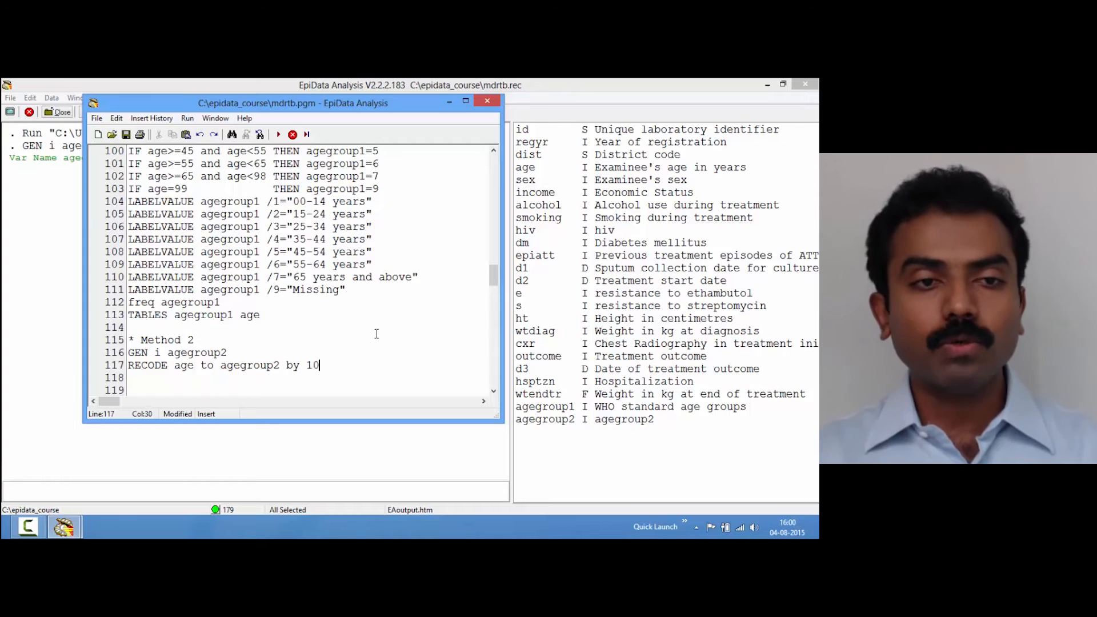
{"action": "key", "text": "F8"}
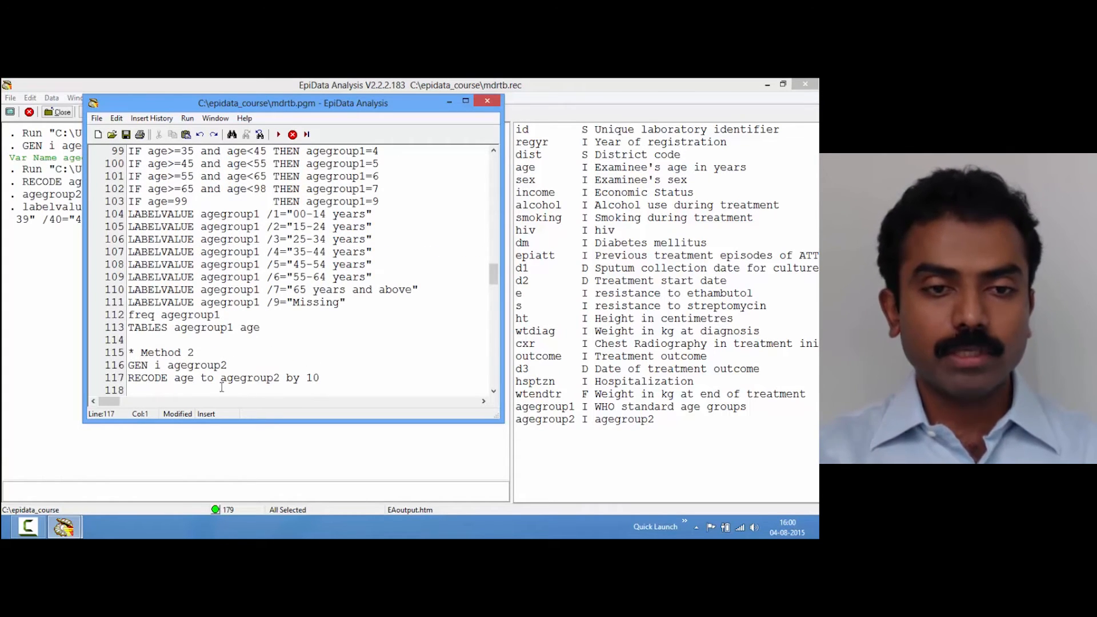
- Add the line "freq agegroup2" below the recode command, run it and uncover the output behind the editor window
{"action": "left_click", "coordinate": [203, 388]}
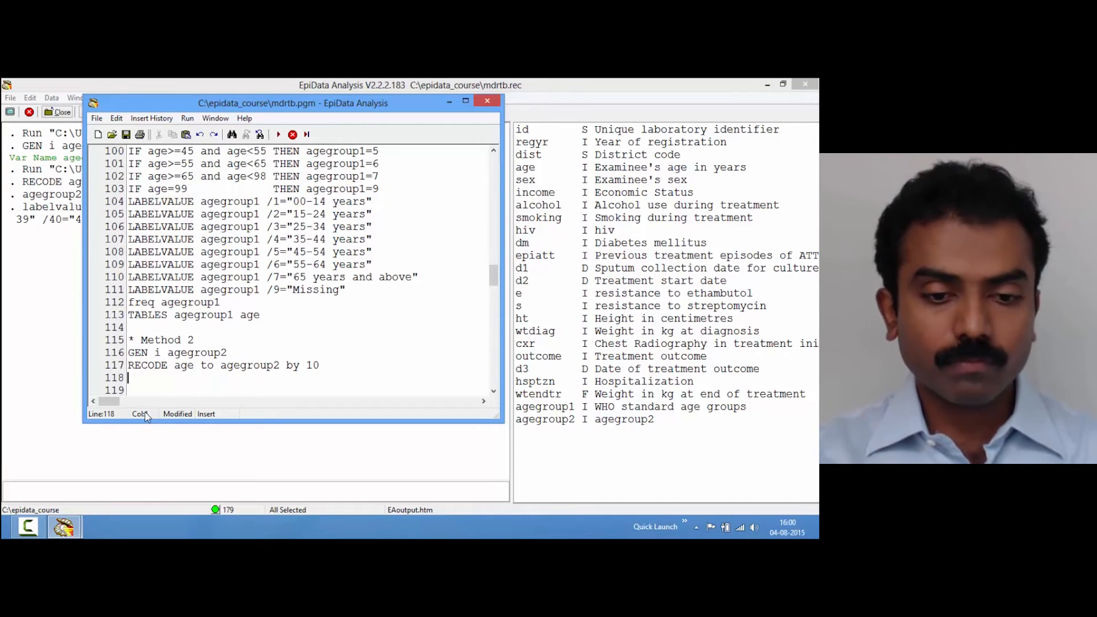
{"action": "type", "text": "freq ag"}
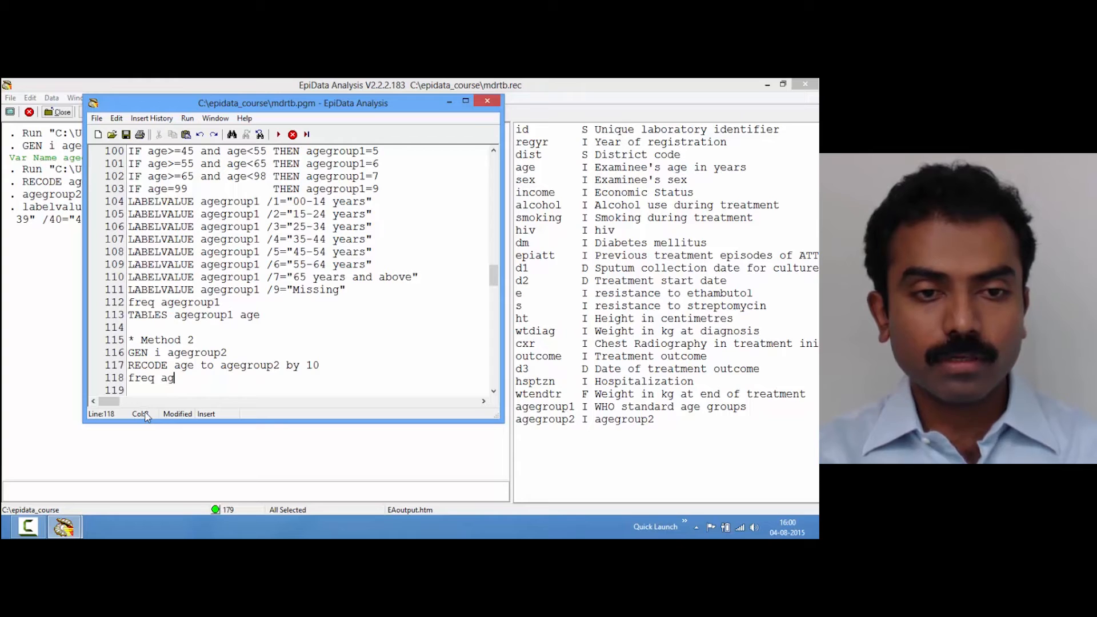
{"action": "type", "text": "egroup2"}
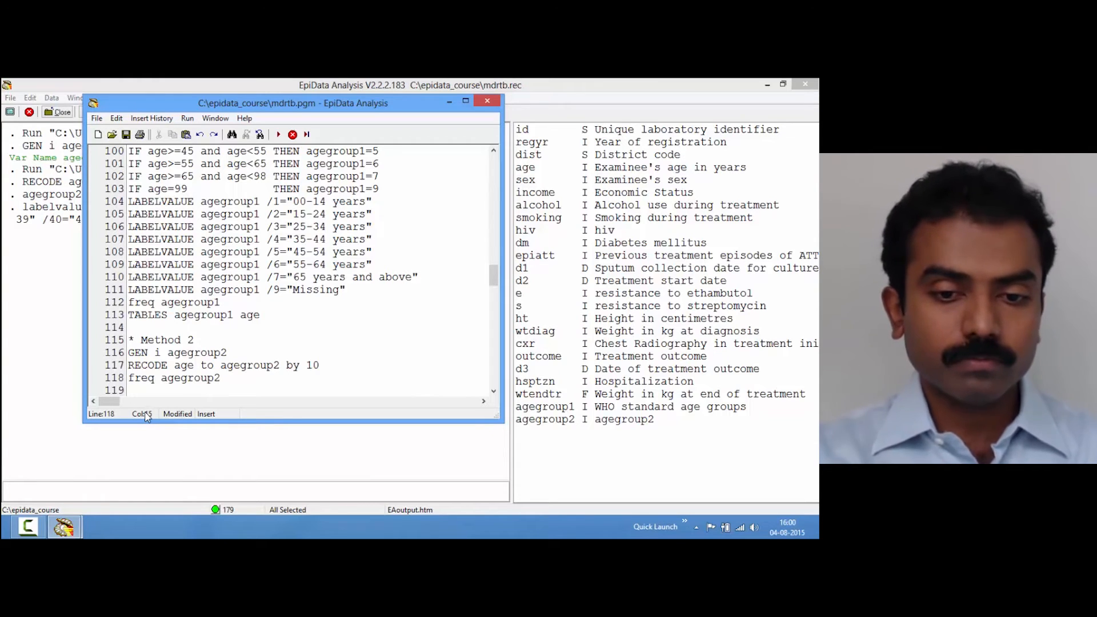
{"action": "key", "text": "F9"}
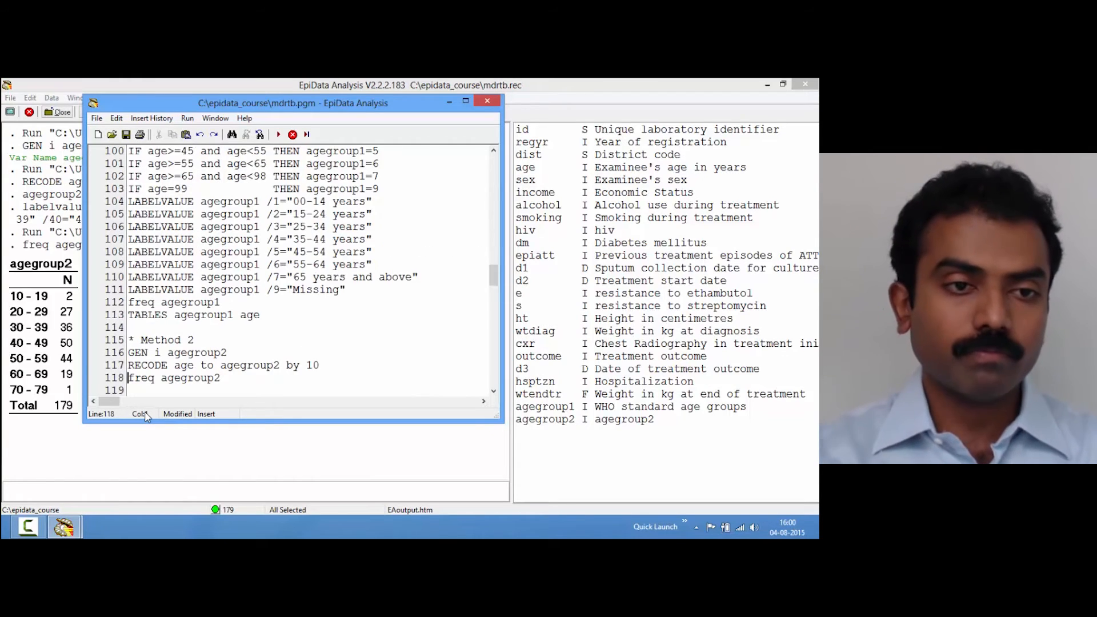
{"action": "left_click_drag", "start_coordinate": [229, 98], "coordinate": [491, 135]}
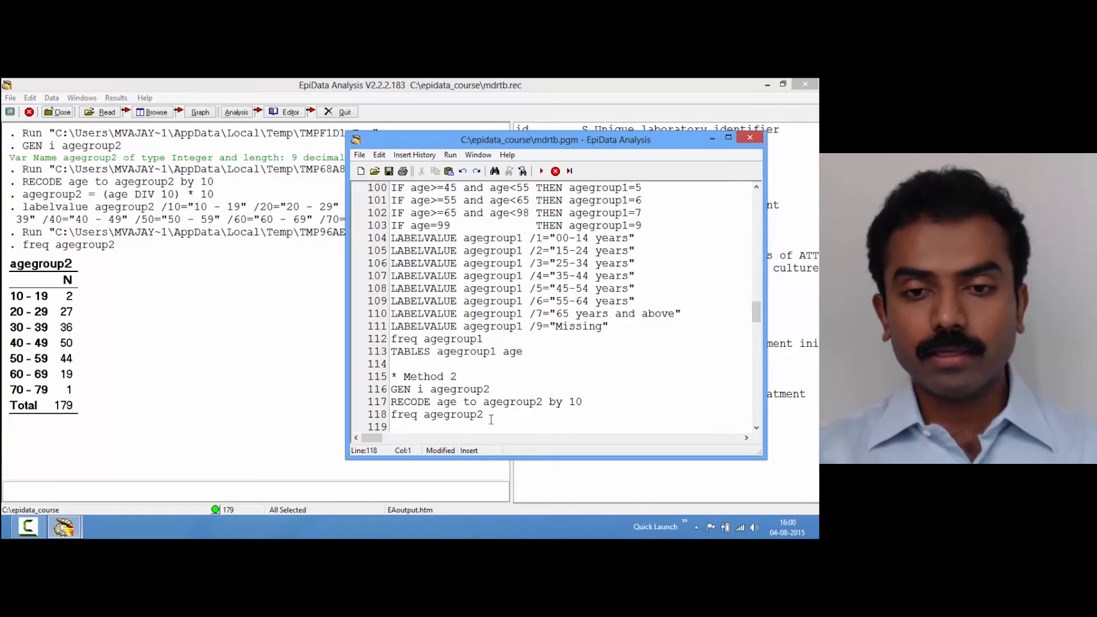
- Add the line "GEN i agegroup3" below "freq agegroup2", separated by a blank line
{"action": "key", "text": "Return"}
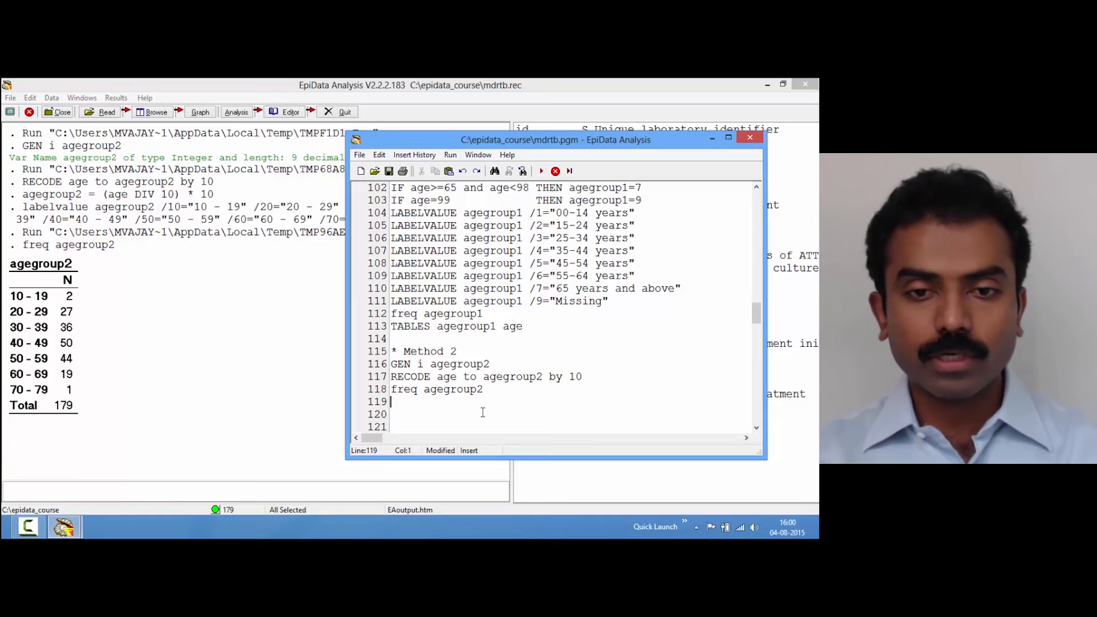
{"action": "type", "text": "GE"}
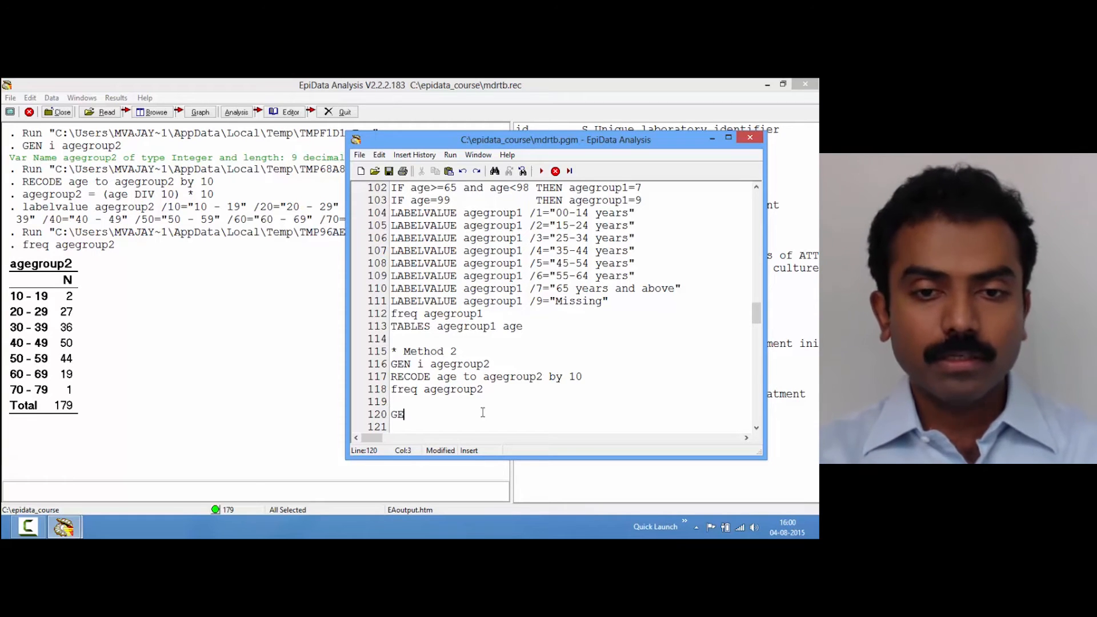
{"action": "type", "text": "N i agegroup2"}
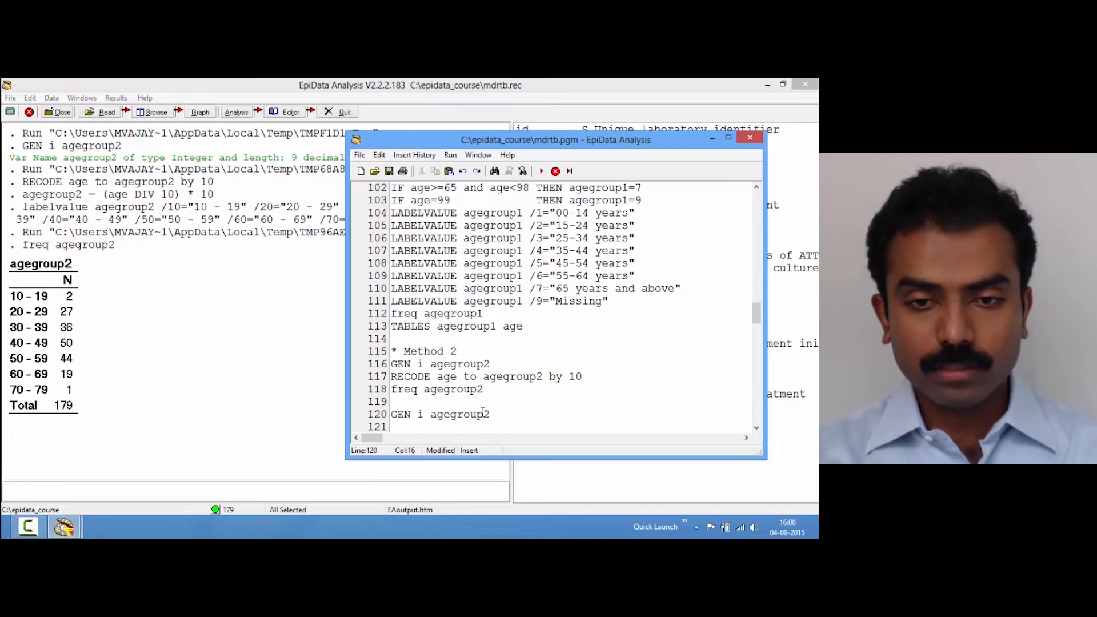
{"action": "key", "text": "BackSpace"}
{"action": "type", "text": "3"}
- Start a recode line below the GEN agegroup3 line reading "RECODE age to agegroup3 0-14=1"
{"action": "key", "text": "Return"}
{"action": "type", "text": "RECO"}
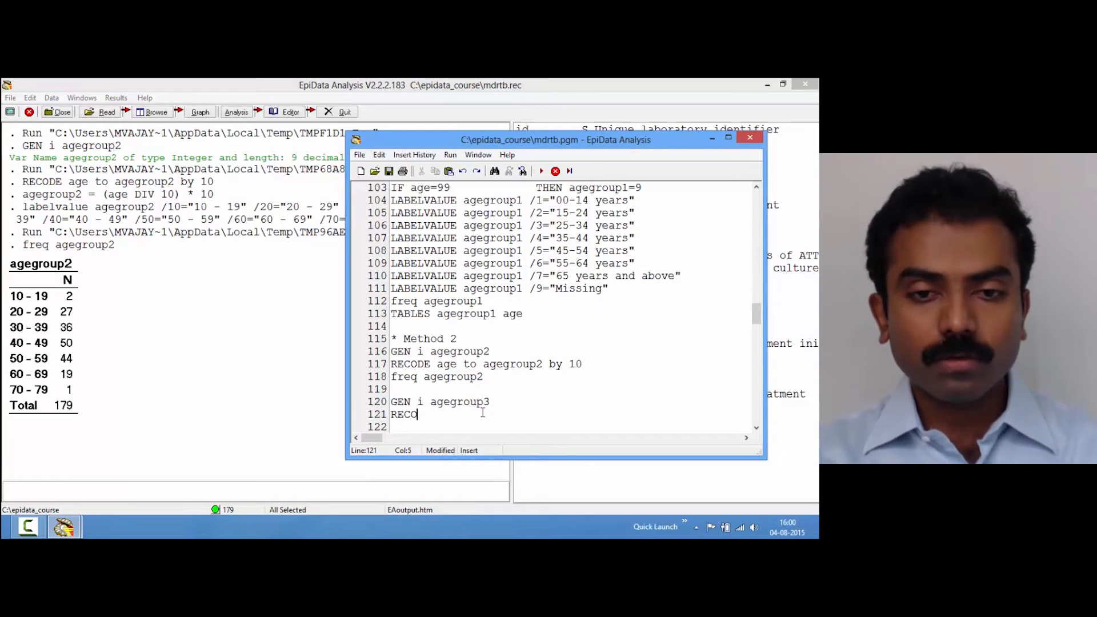
{"action": "type", "text": "DE age to "}
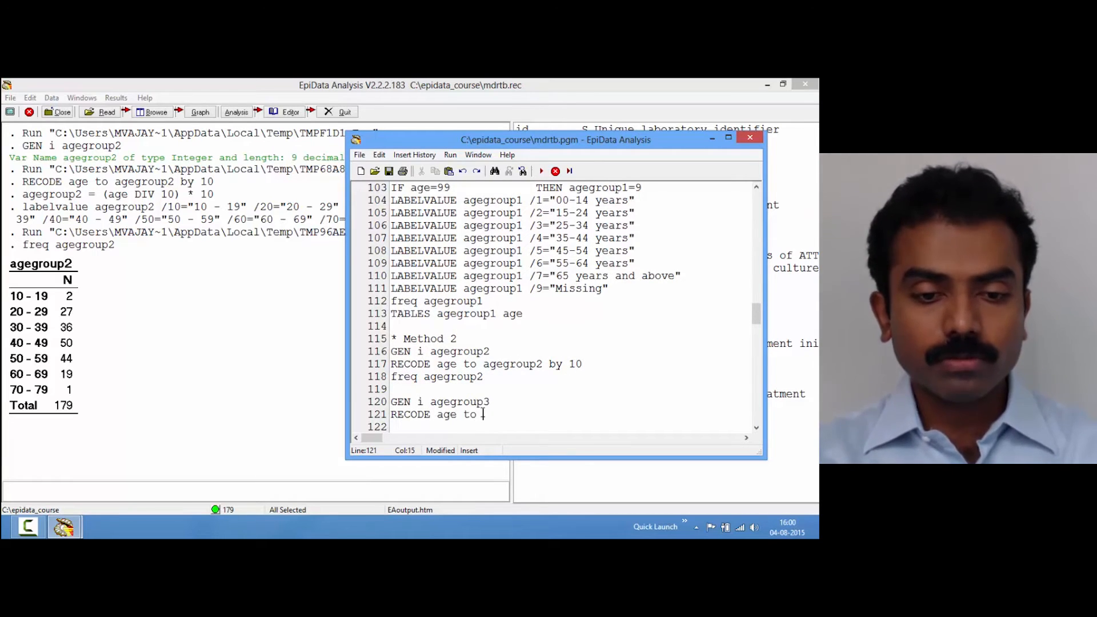
{"action": "type", "text": "agegroup3"}
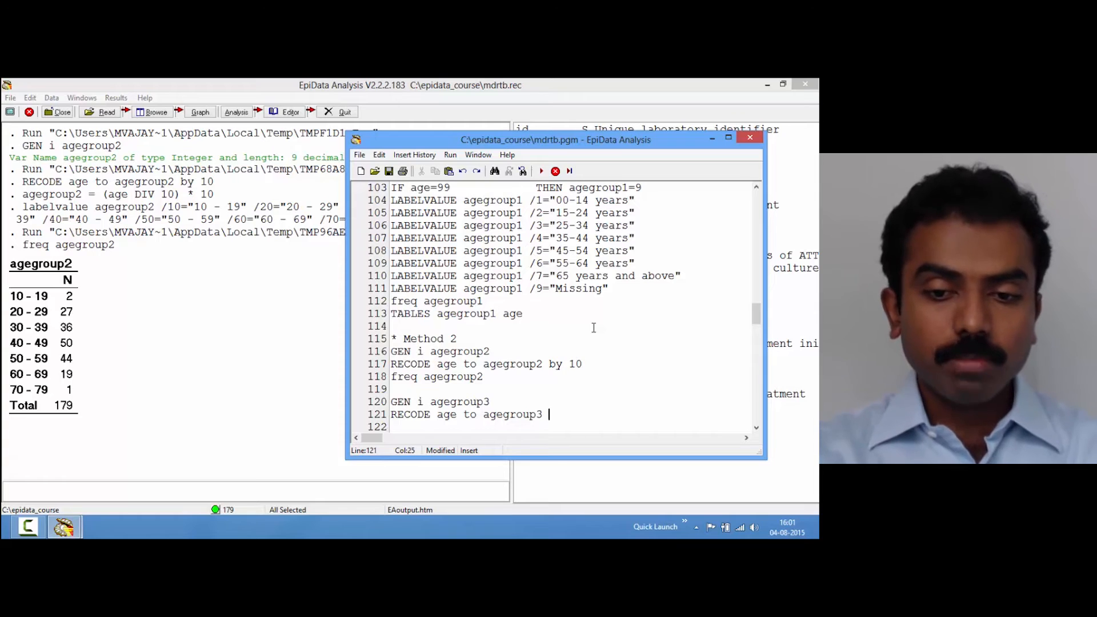
{"action": "type", "text": "0-"}
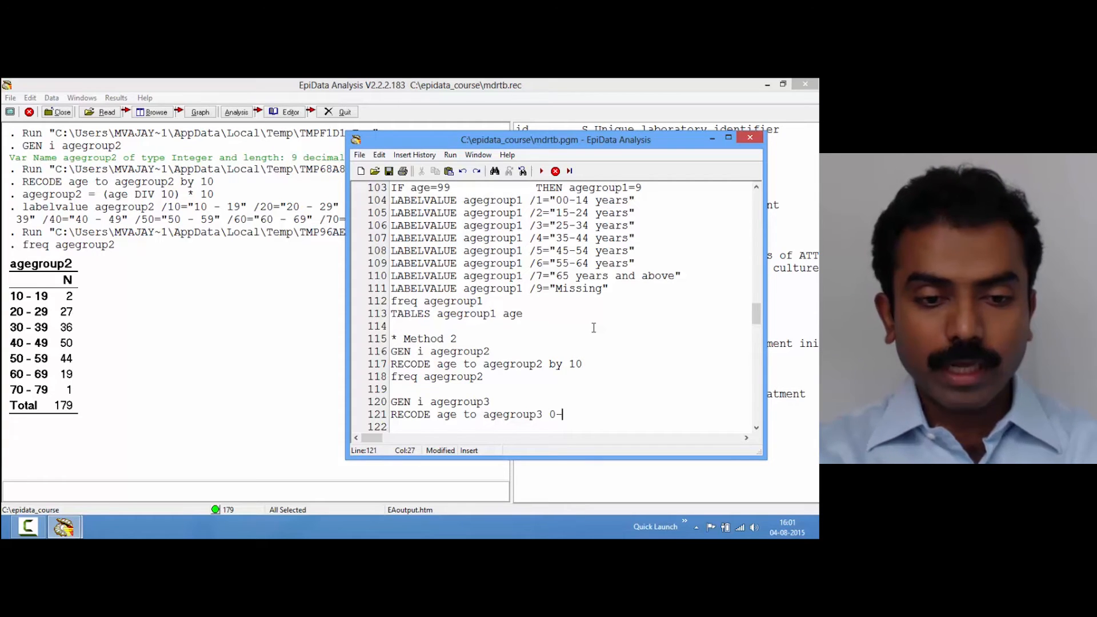
{"action": "type", "text": "14="}
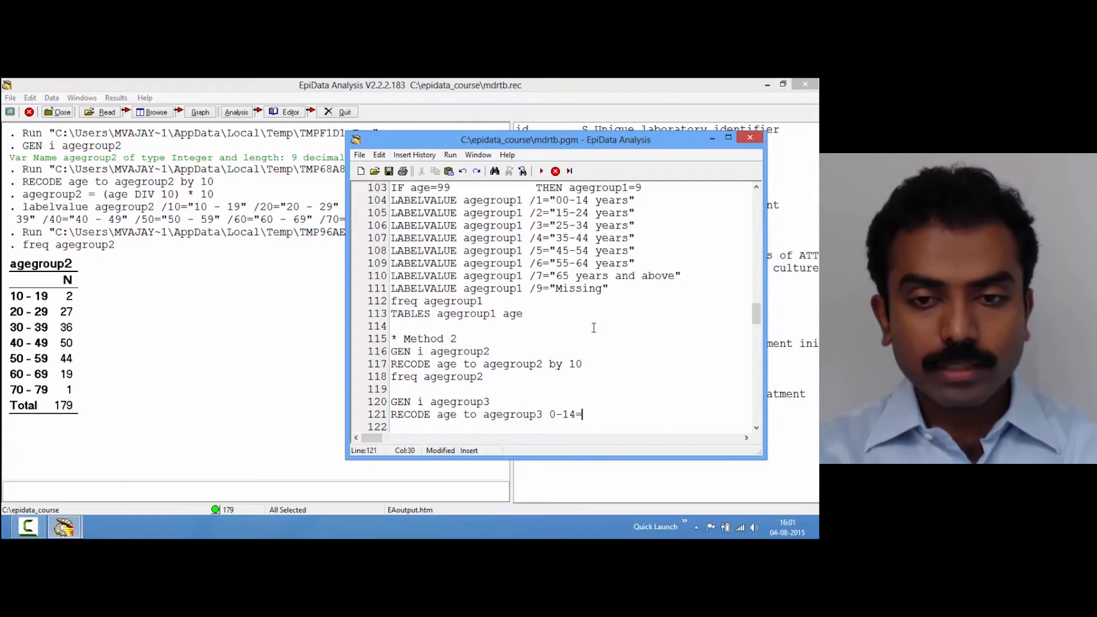
{"action": "type", "text": "1"}
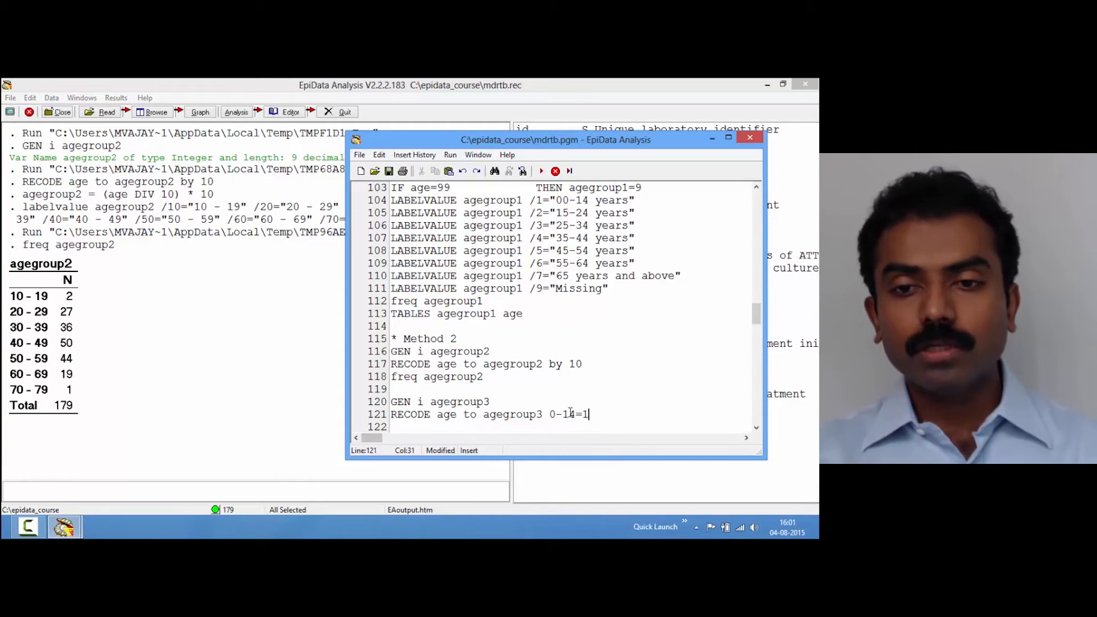
{"action": "left_click_drag", "start_coordinate": [575, 414], "coordinate": [550, 414]}
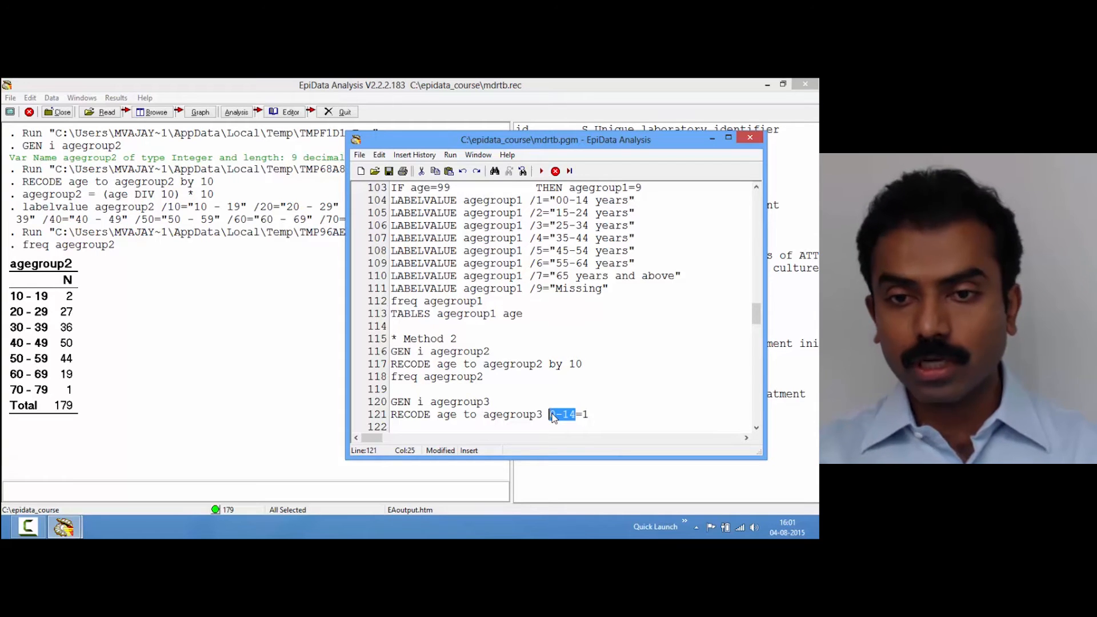
{"action": "left_click", "coordinate": [558, 415]}
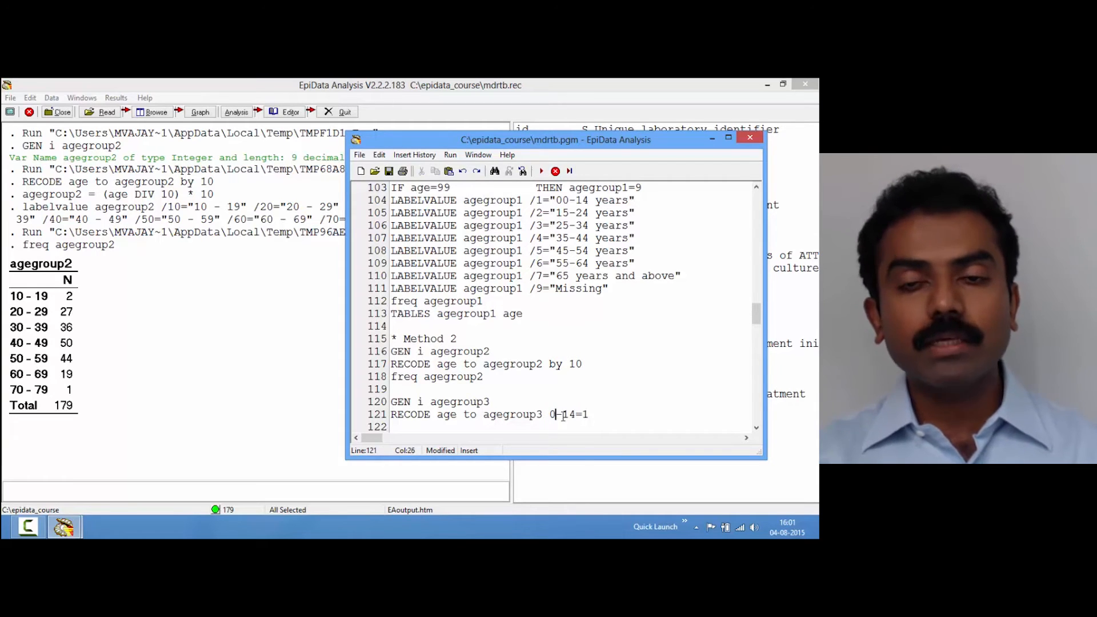
- Extend the agegroup3 recode line with the age ranges "15-24=2 25-34=3"
{"action": "left_click", "coordinate": [596, 414]}
{"action": "type", "text": "1"}
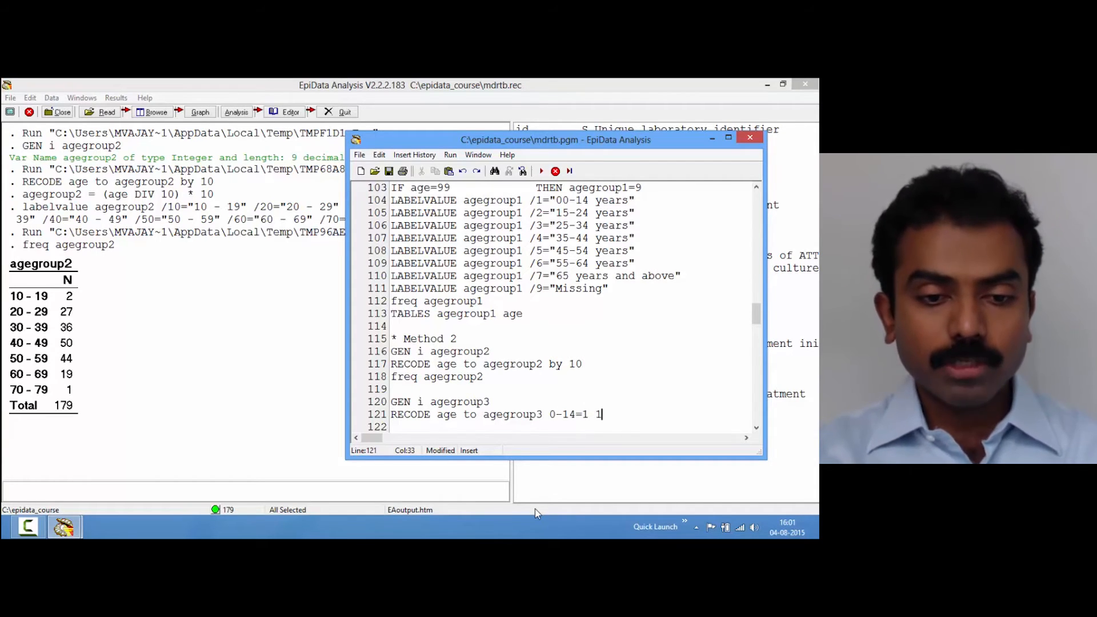
{"action": "type", "text": "5-24="}
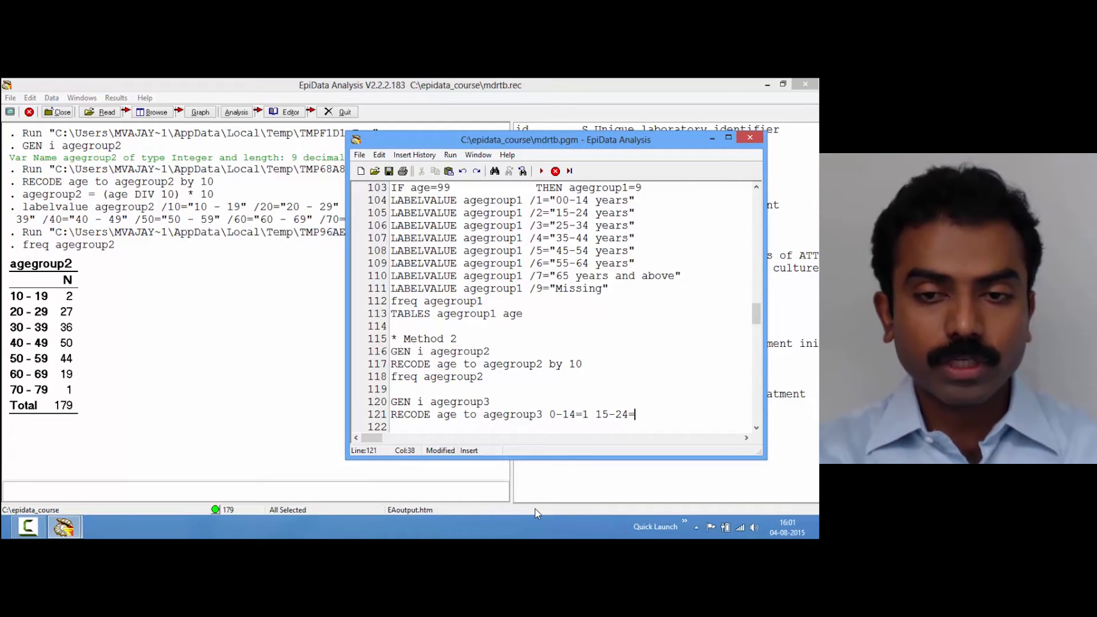
{"action": "type", "text": "2 2"}
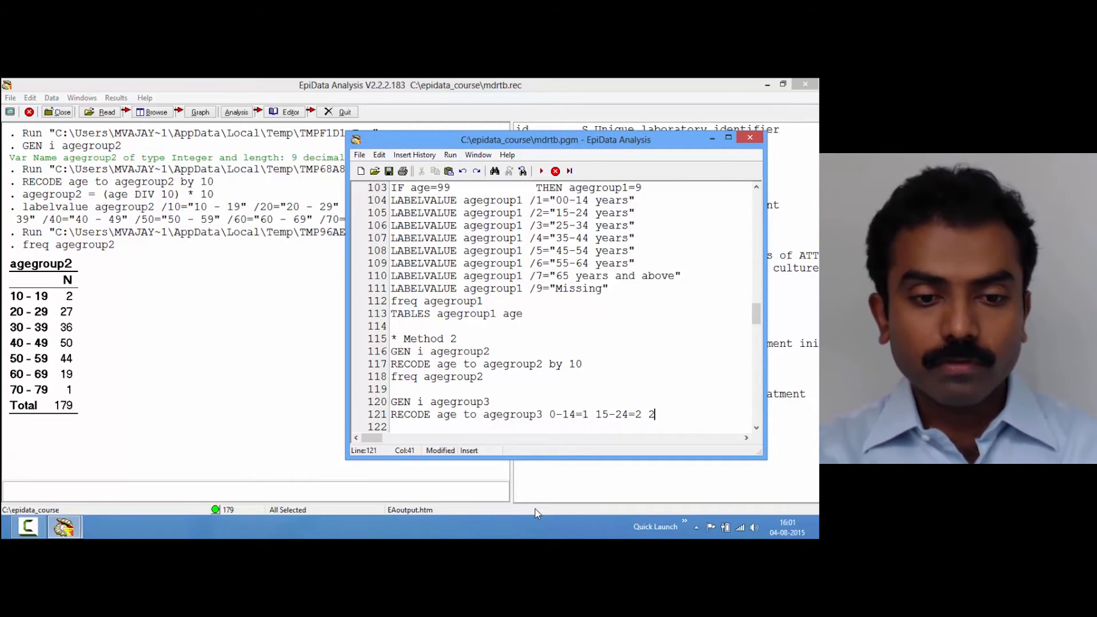
{"action": "type", "text": "5-34"}
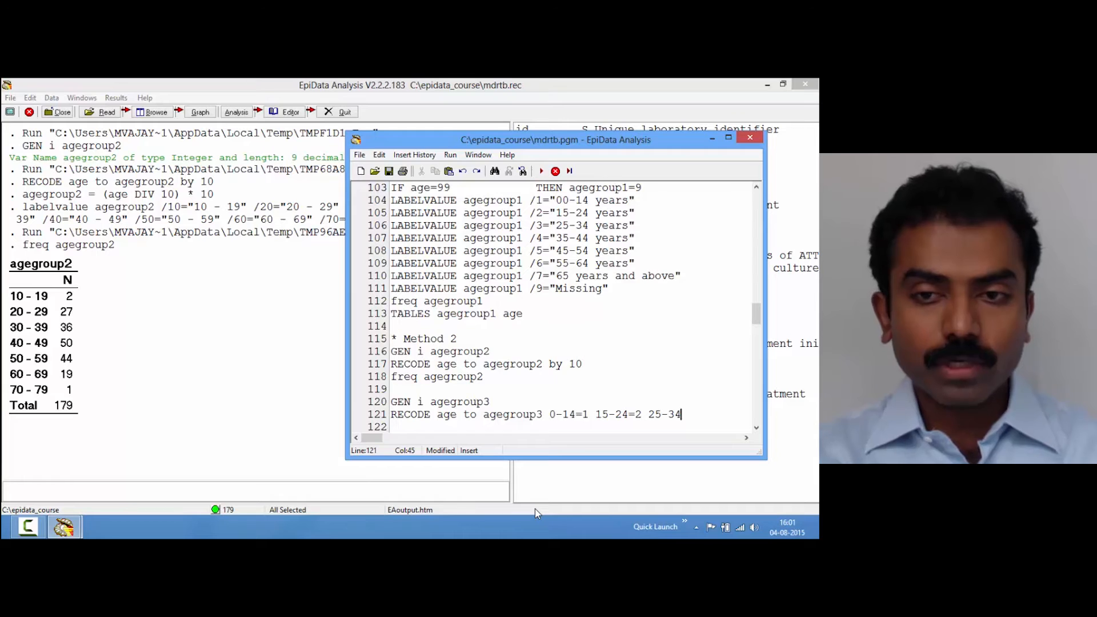
{"action": "type", "text": "=3"}
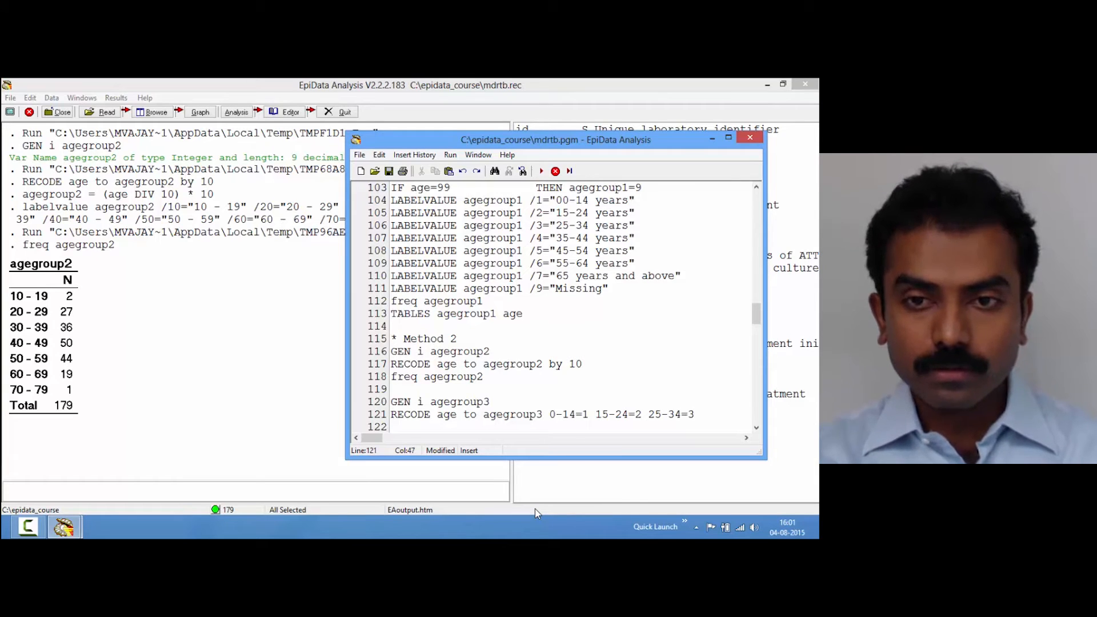
- Complete the agegroup3 recode line with "35-44=4 45-54=5 55-64=6 65-98=7 99=9"
{"action": "type", "text": " 35"}
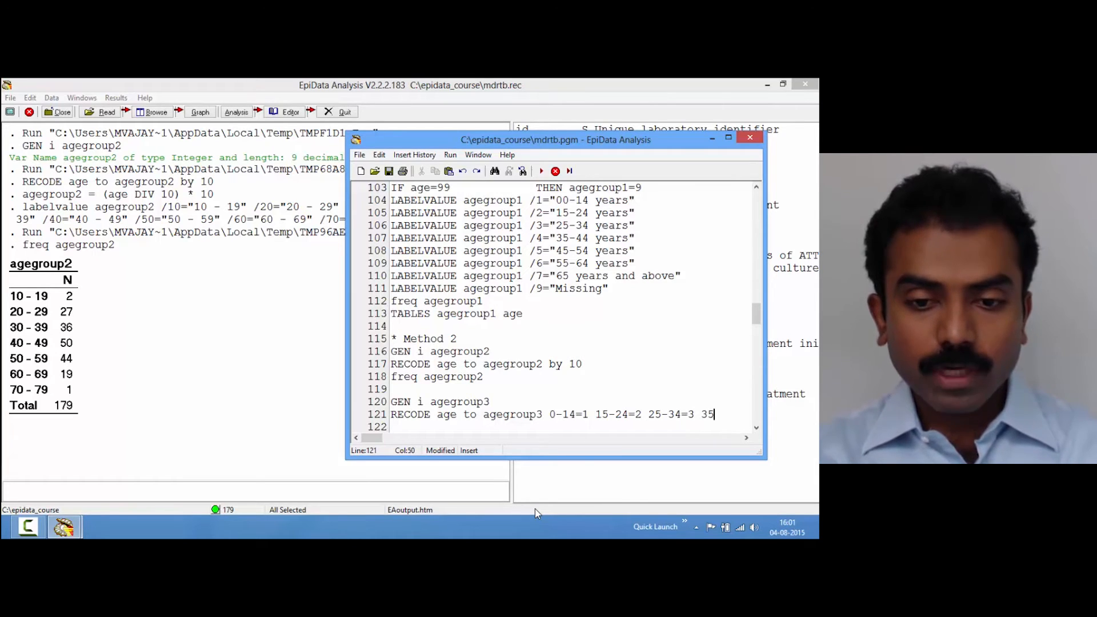
{"action": "type", "text": "-44=4 45-54"}
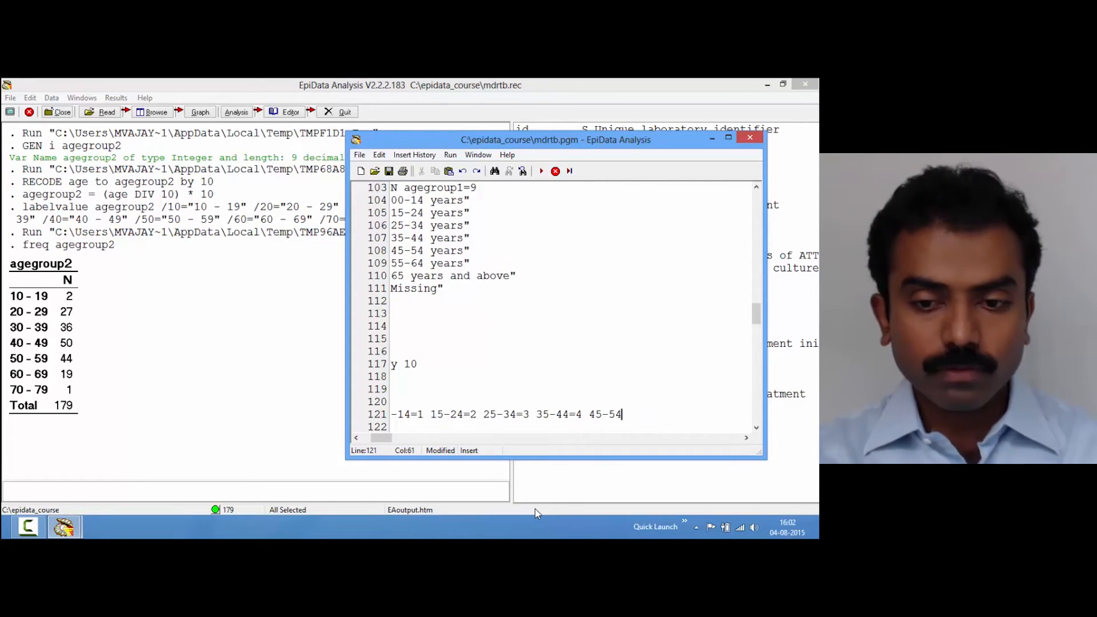
{"action": "type", "text": "=5"}
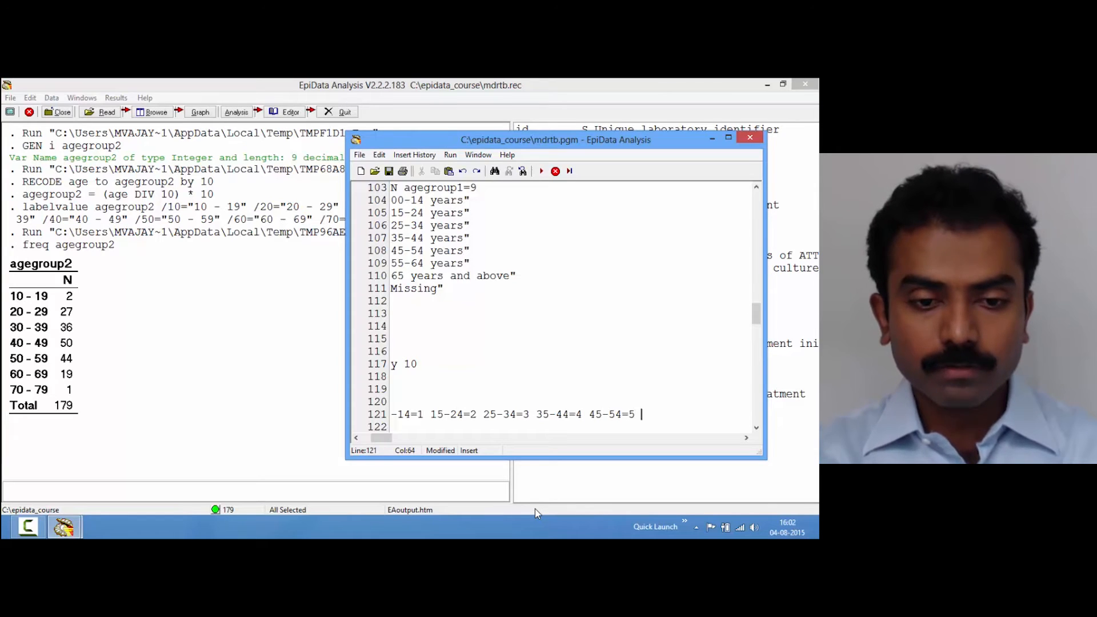
{"action": "type", "text": " 55-"}
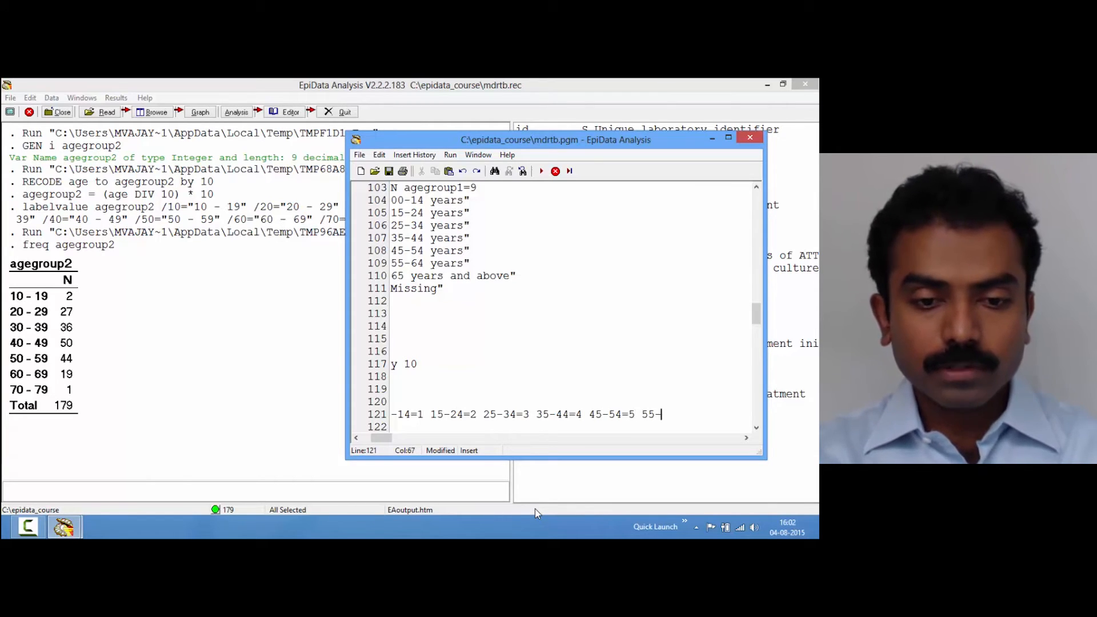
{"action": "type", "text": "64=6"}
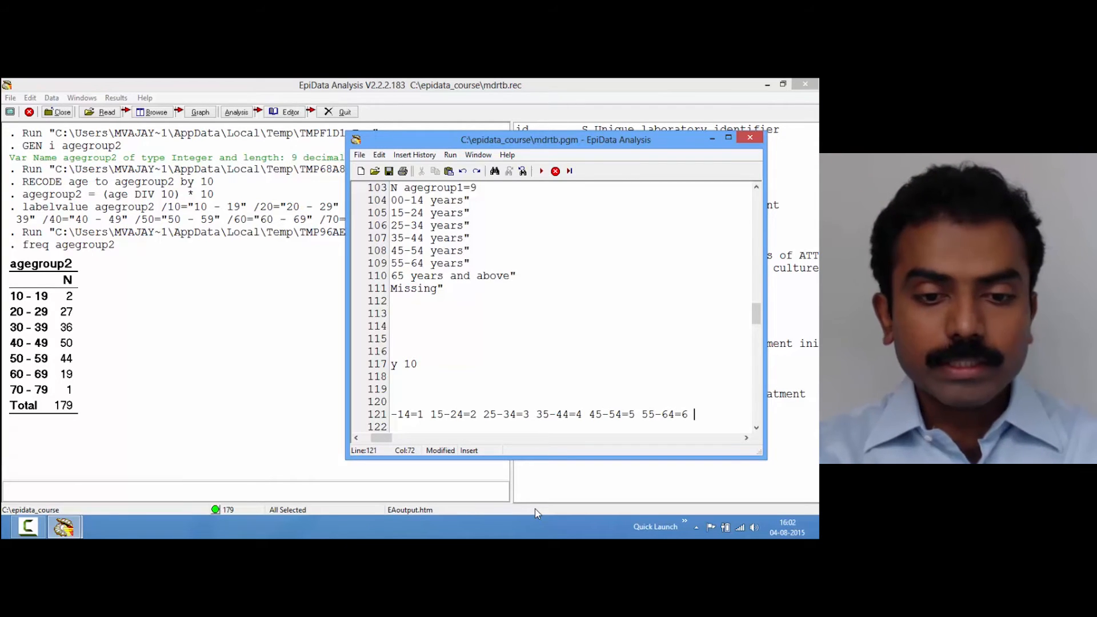
{"action": "type", "text": " 65-98"}
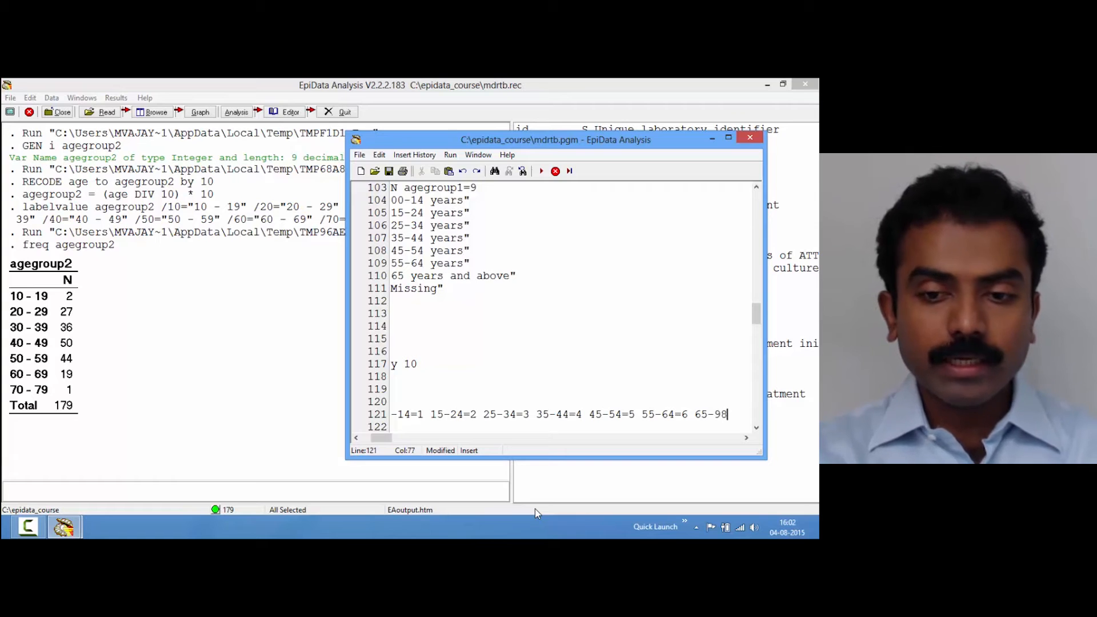
{"action": "type", "text": "=7 "}
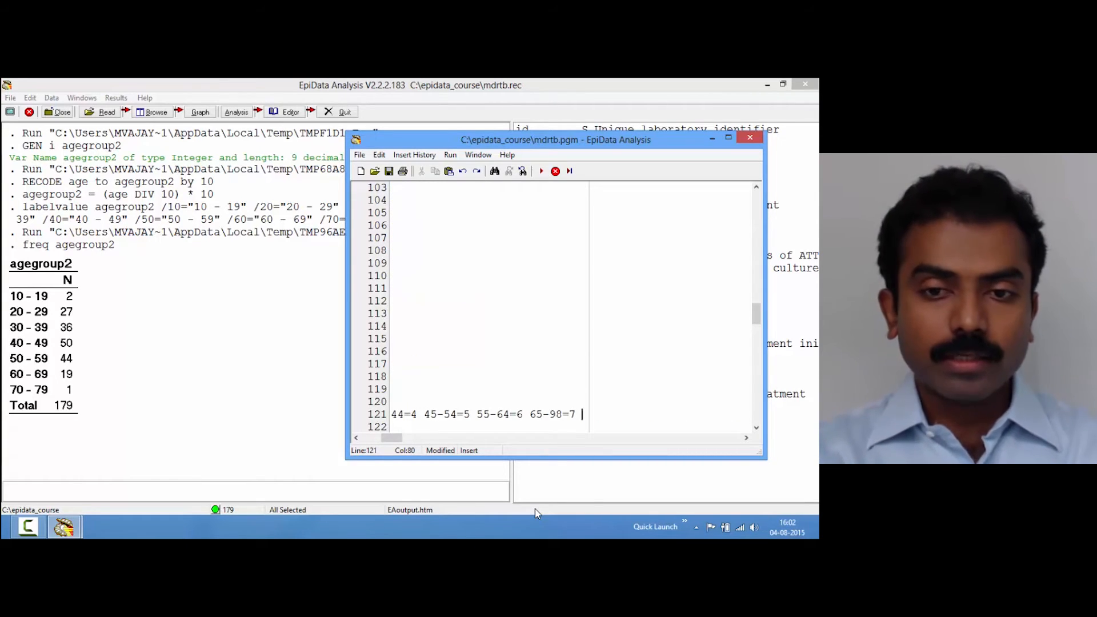
{"action": "type", "text": "99=9"}
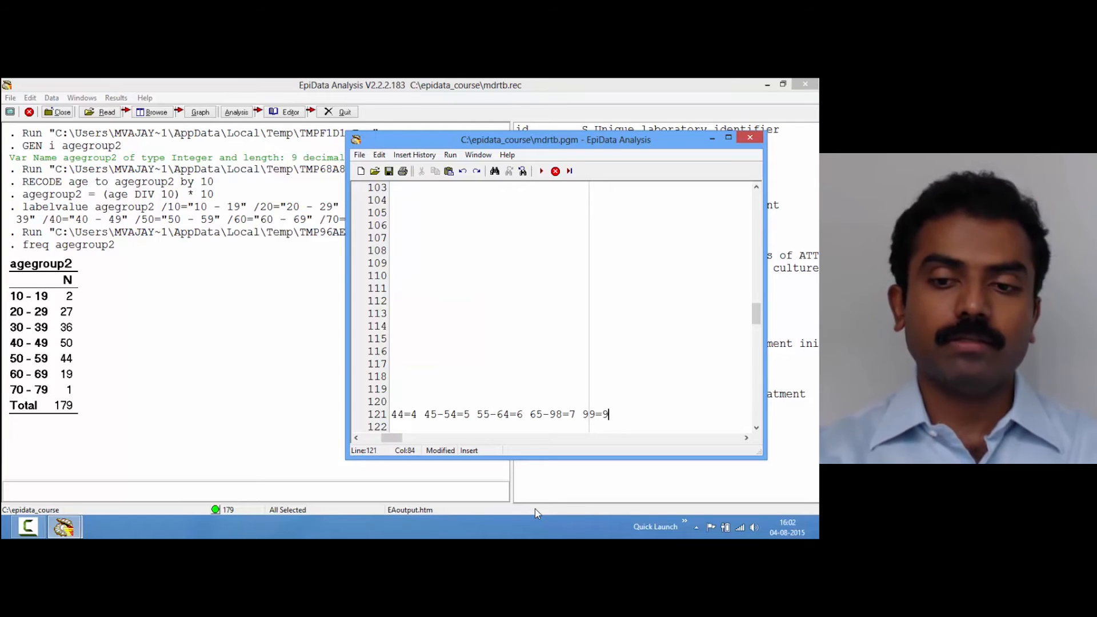
- Add the line "FREQ agegroup3" directly below the agegroup3 recode command
{"action": "key", "text": "Home"}
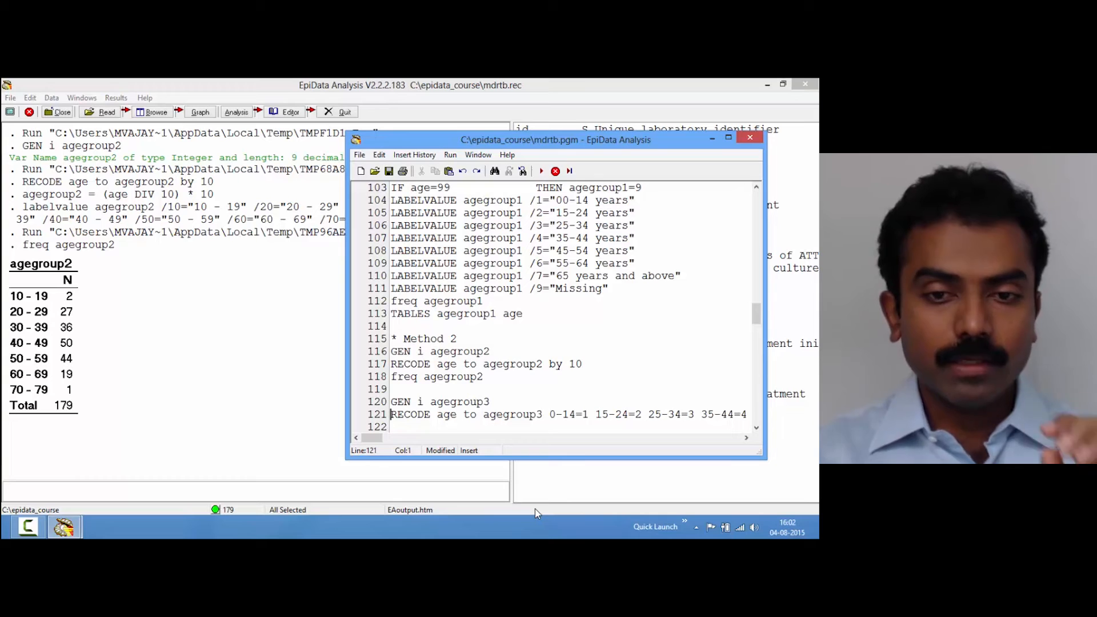
{"action": "key", "text": "Down"}
{"action": "type", "text": "freq"}
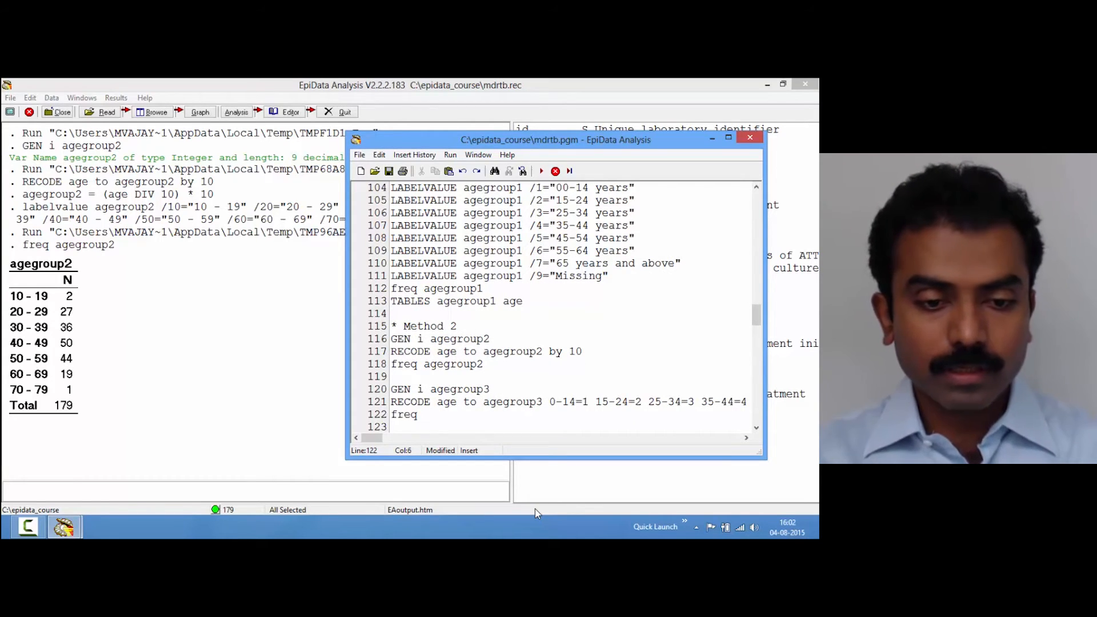
{"action": "key", "text": "BackSpace"}
{"action": "key", "text": "BackSpace"}
{"action": "key", "text": "BackSpace"}
{"action": "key", "text": "BackSpace"}
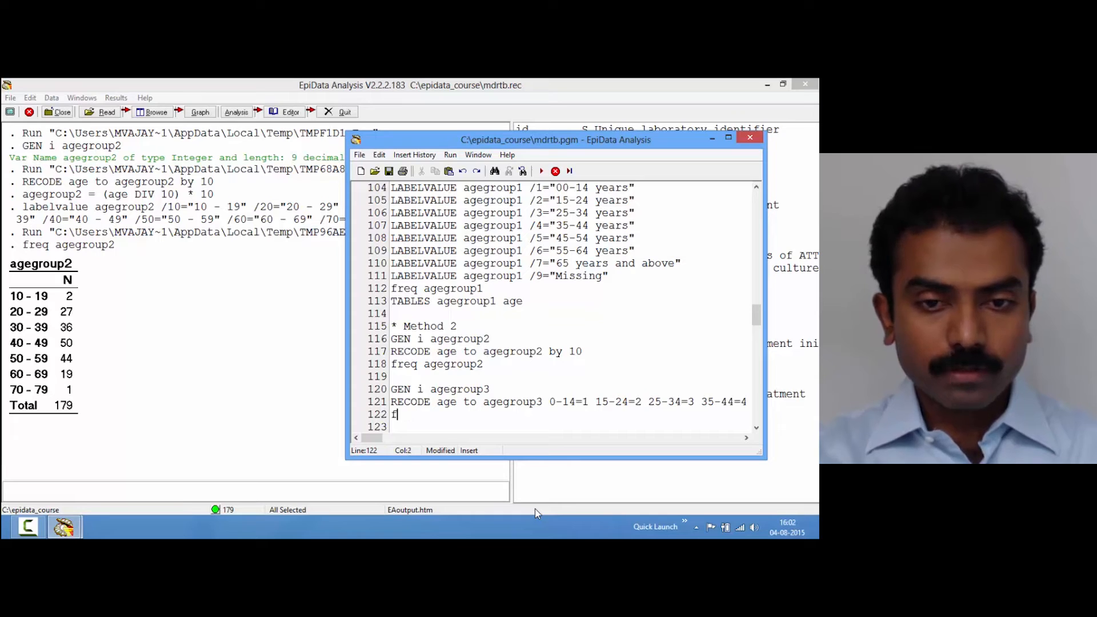
{"action": "type", "text": "FREQ"}
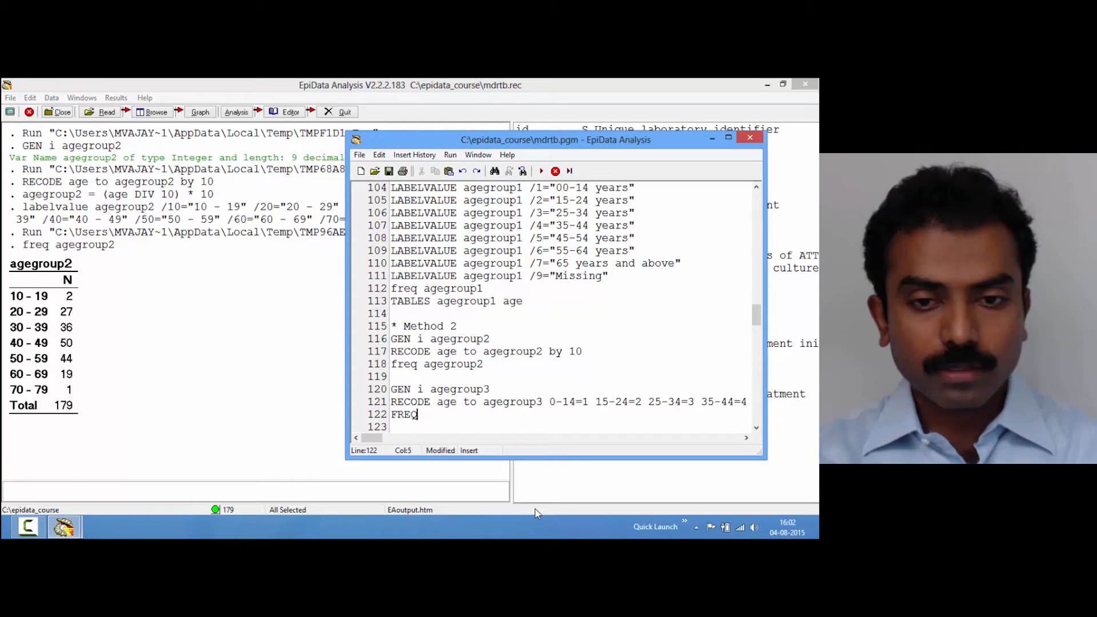
{"action": "type", "text": " agegroup3"}
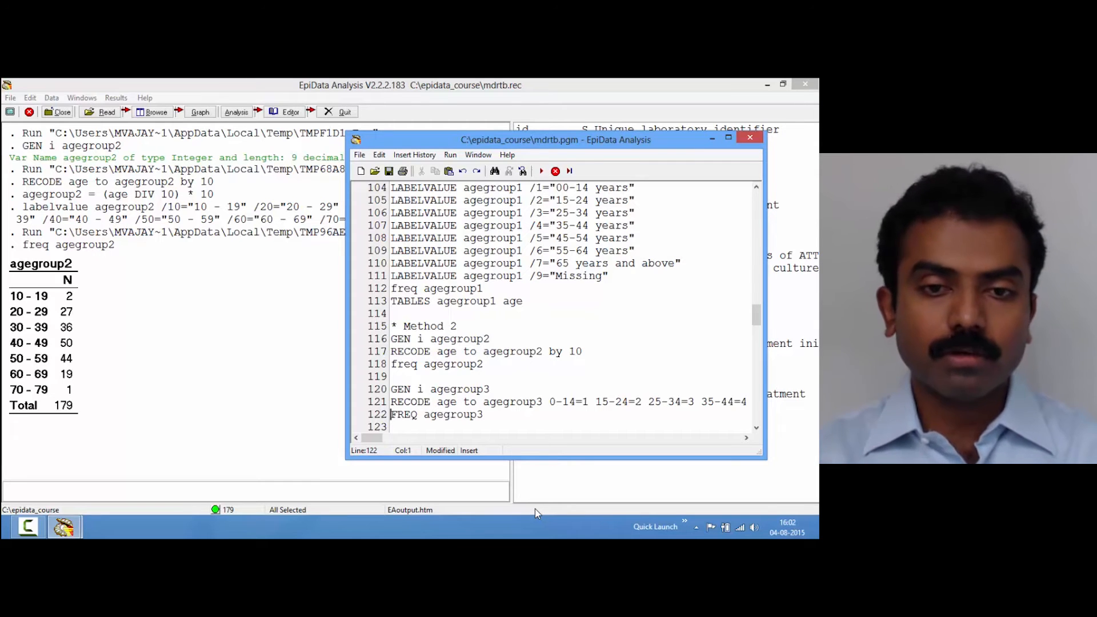
- Run the GEN, RECODE and FREQ lines for agegroup3 together, view the frequency output and return to the program editor
{"action": "key", "text": "Up"}
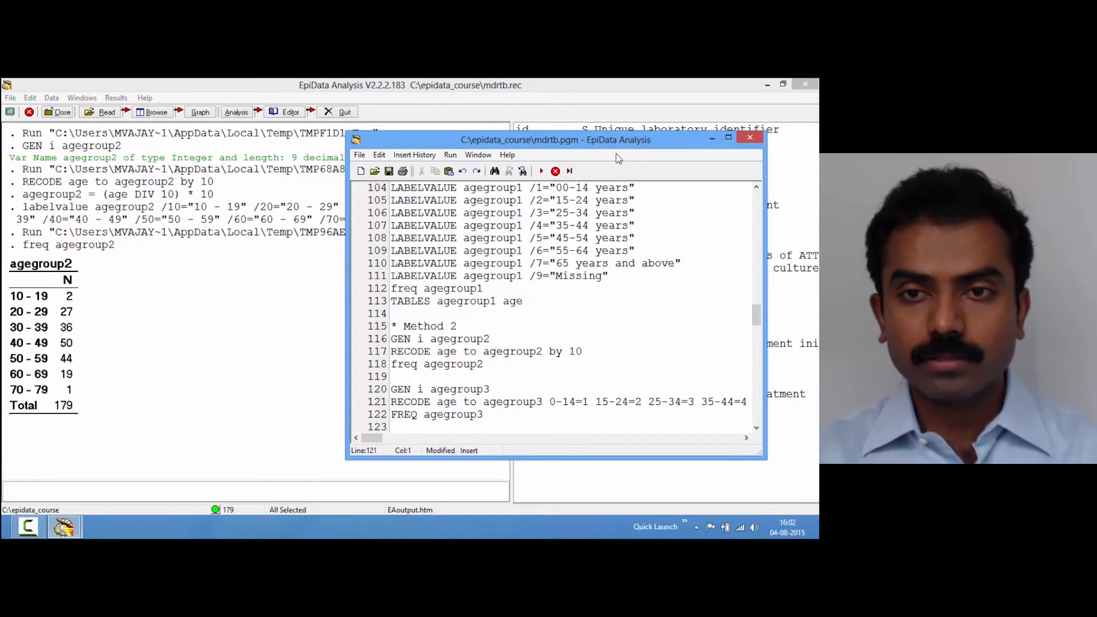
{"action": "left_click_drag", "start_coordinate": [608, 142], "coordinate": [399, 132]}
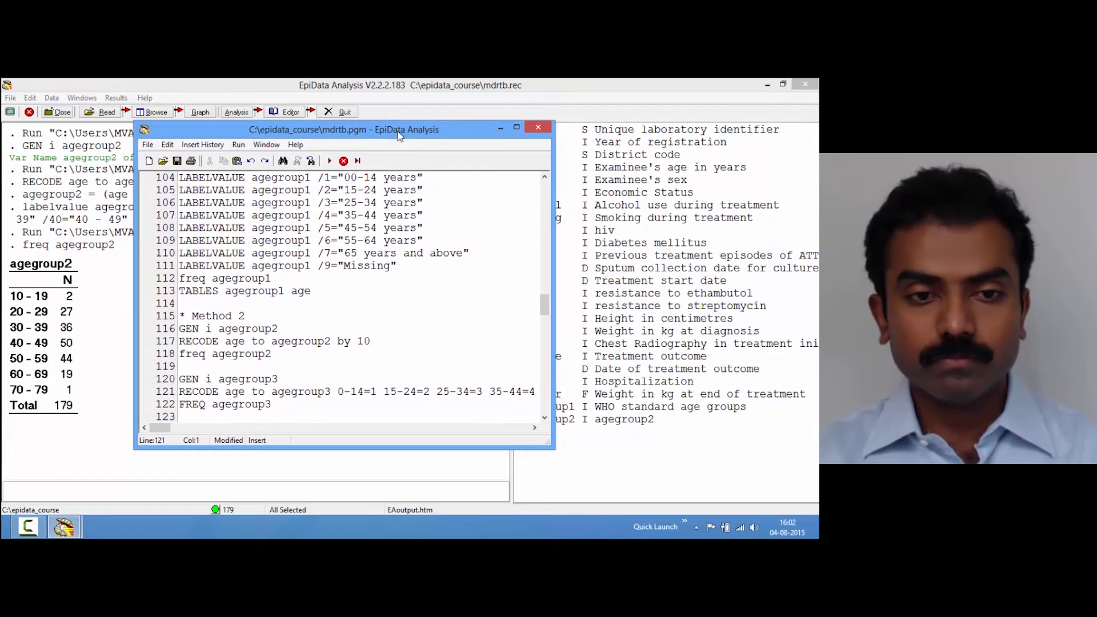
{"action": "key", "text": "shift+Down"}
{"action": "key", "text": "shift+Down"}
{"action": "key", "text": "shift+Down"}
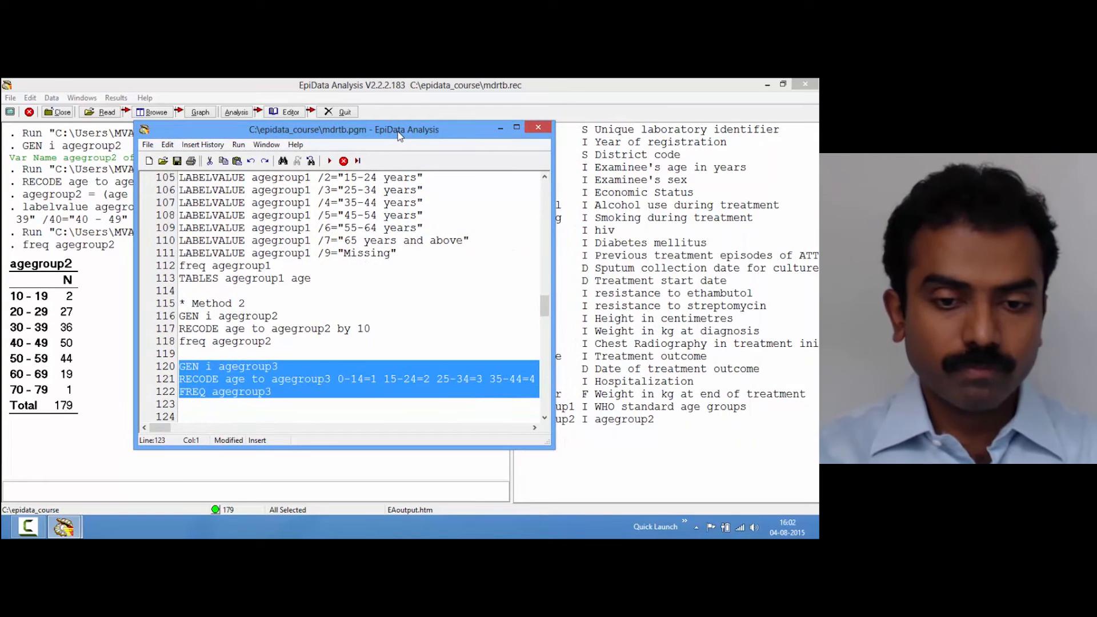
{"action": "key", "text": "F9"}
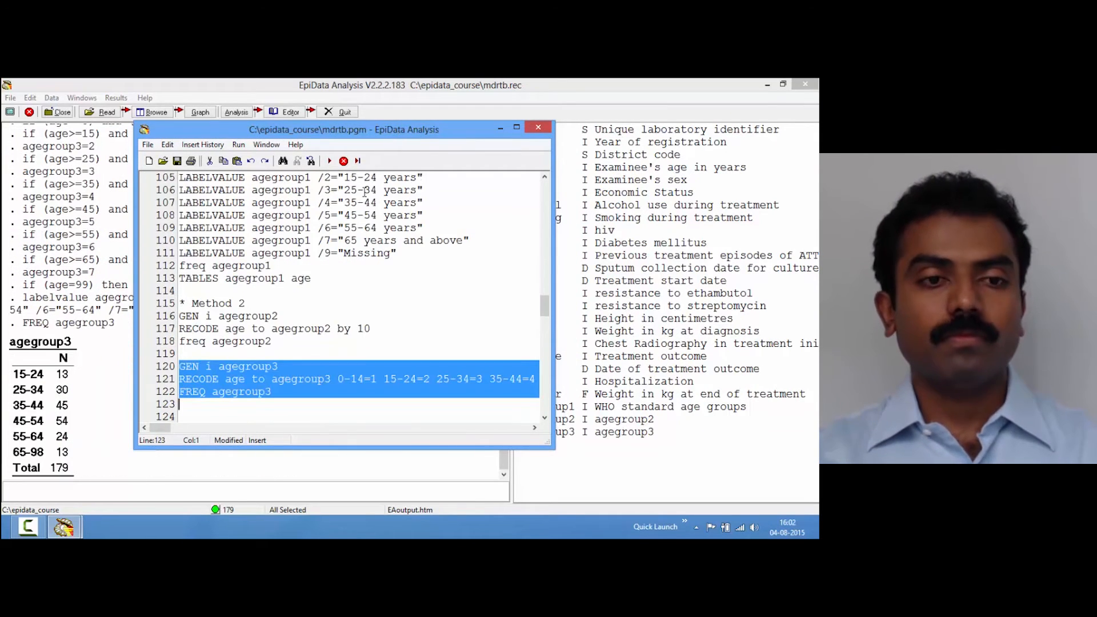
{"action": "left_click", "coordinate": [59, 380]}
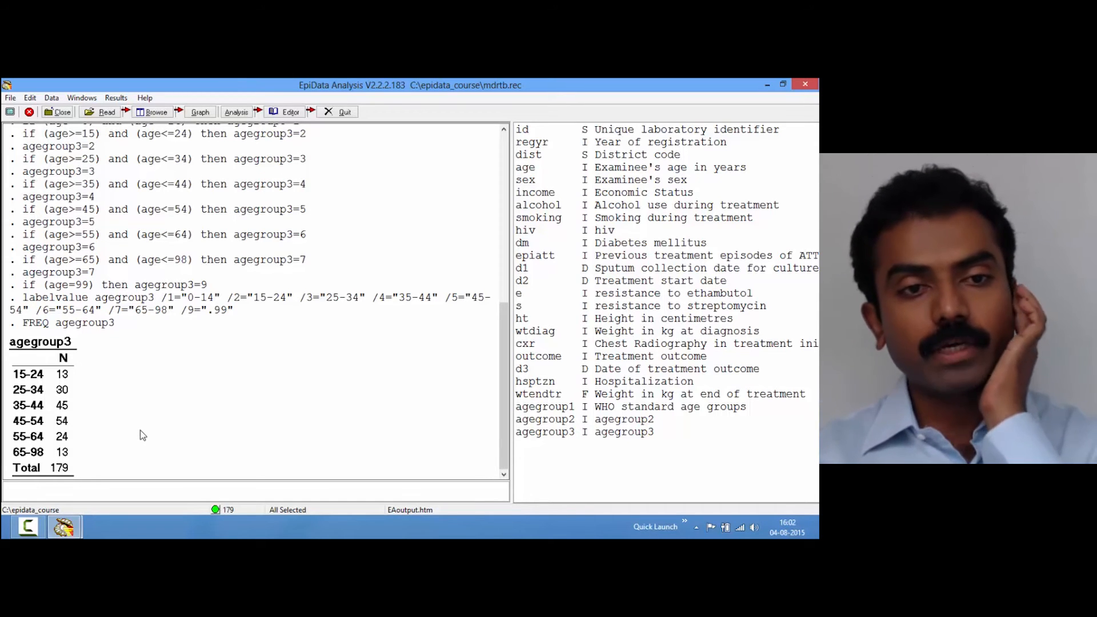
{"action": "key", "text": "alt+Tab"}
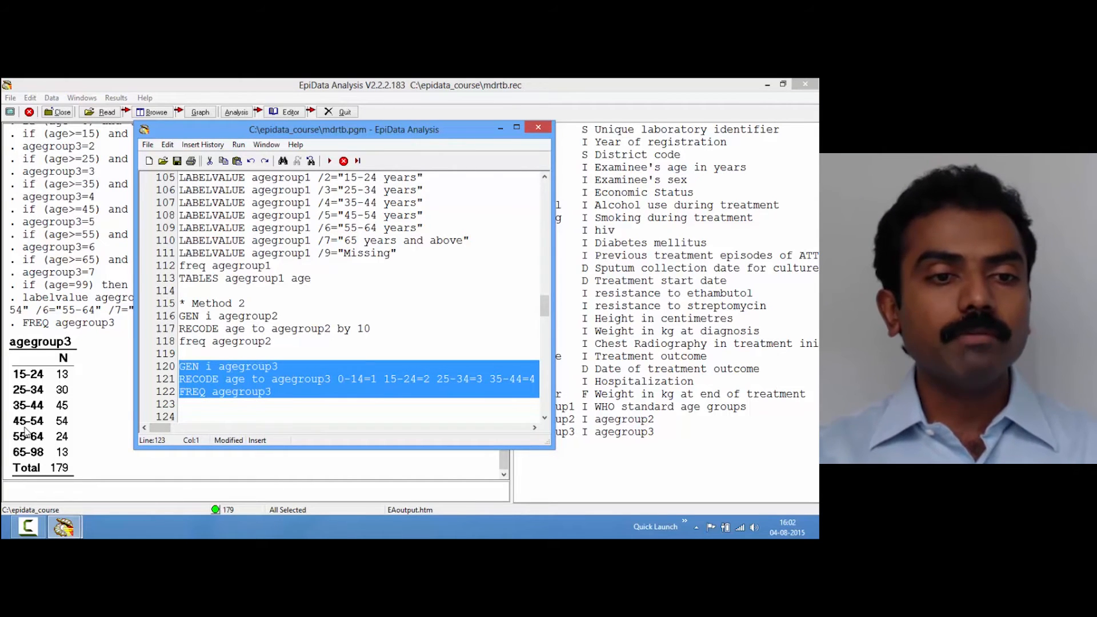
- Copy the generated "labelvalue agegroup3" command from the results output and paste it on a new line below "FREQ agegroup3" in the program editor
{"action": "left_click", "coordinate": [288, 395]}
{"action": "left_click_drag", "start_coordinate": [307, 131], "coordinate": [557, 134]}
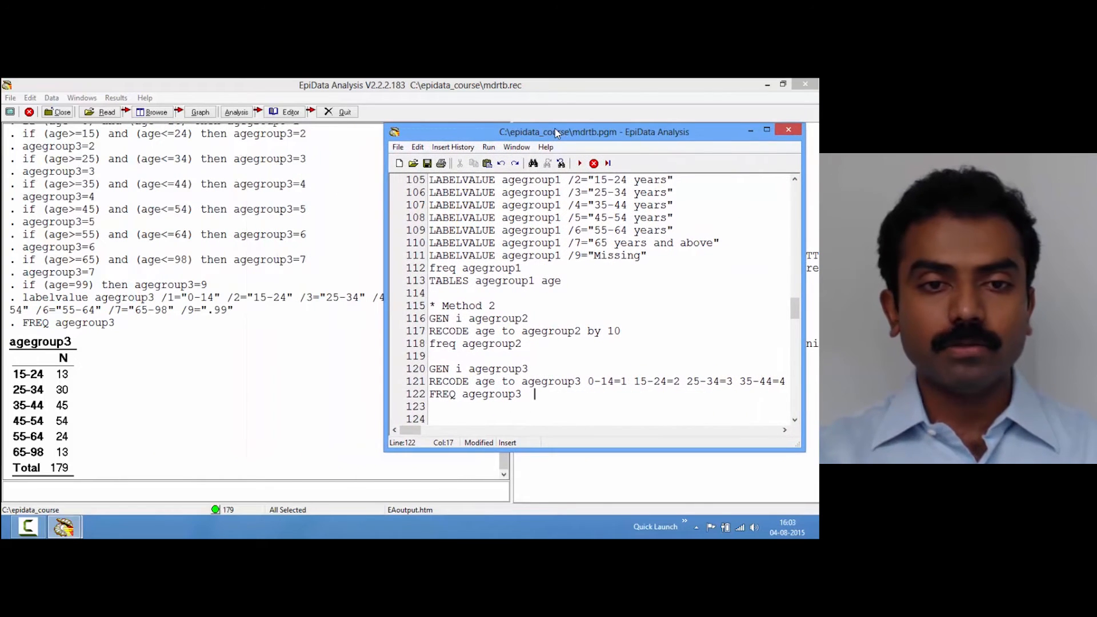
{"action": "left_click", "coordinate": [259, 279]}
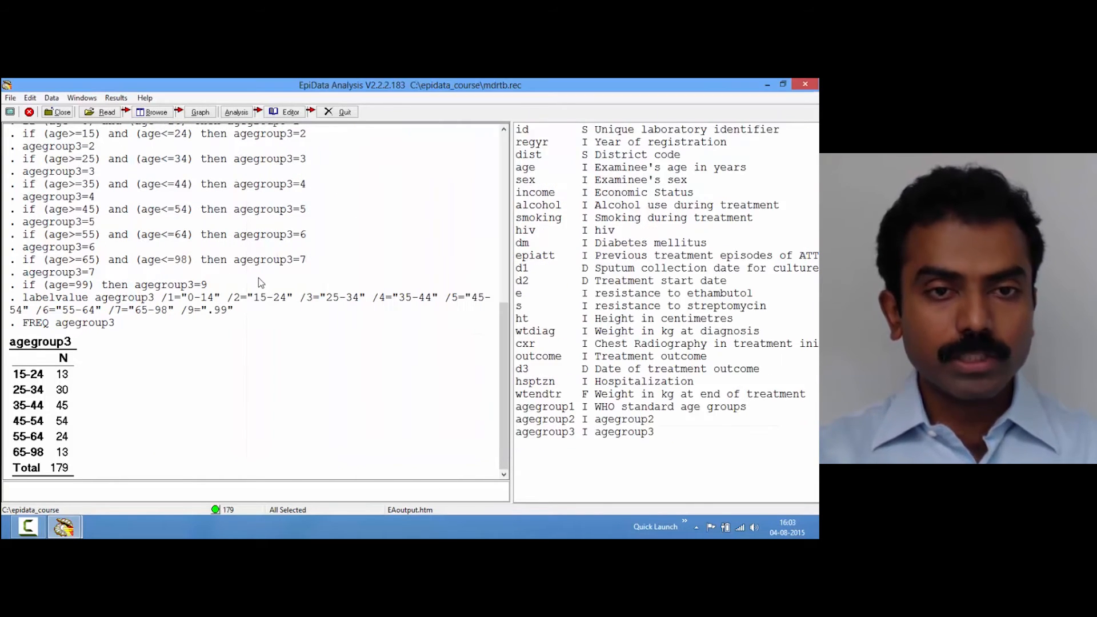
{"action": "scroll", "coordinate": [258, 278], "scroll_direction": "up", "scroll_amount": 3}
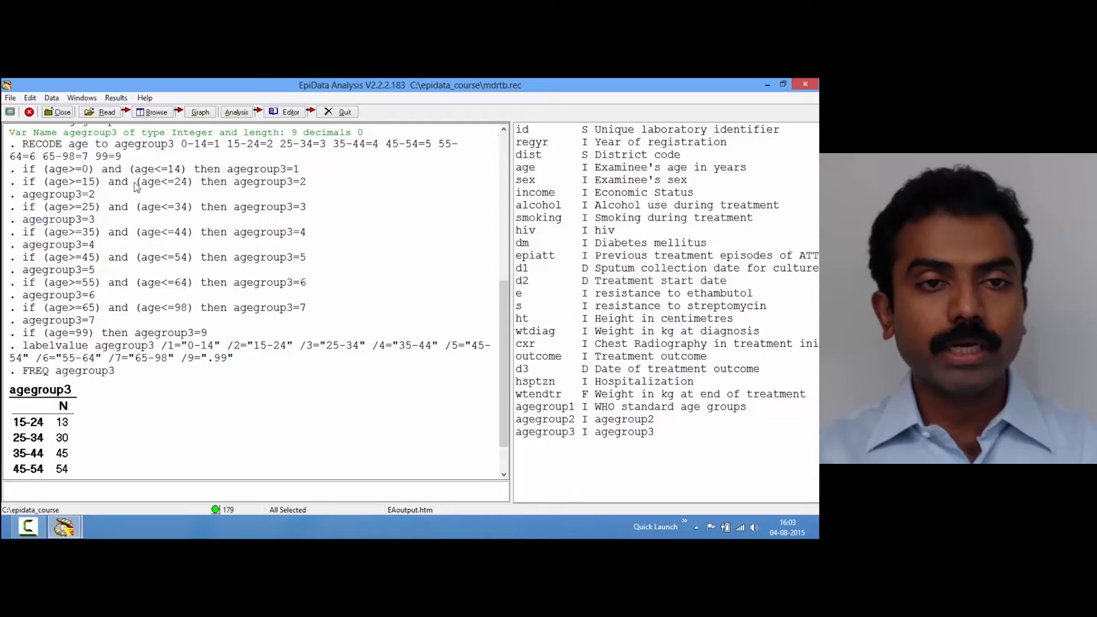
{"action": "left_click", "coordinate": [26, 347]}
{"action": "left_click_drag", "start_coordinate": [41, 351], "coordinate": [234, 364]}
{"action": "key", "text": "ctrl+c"}
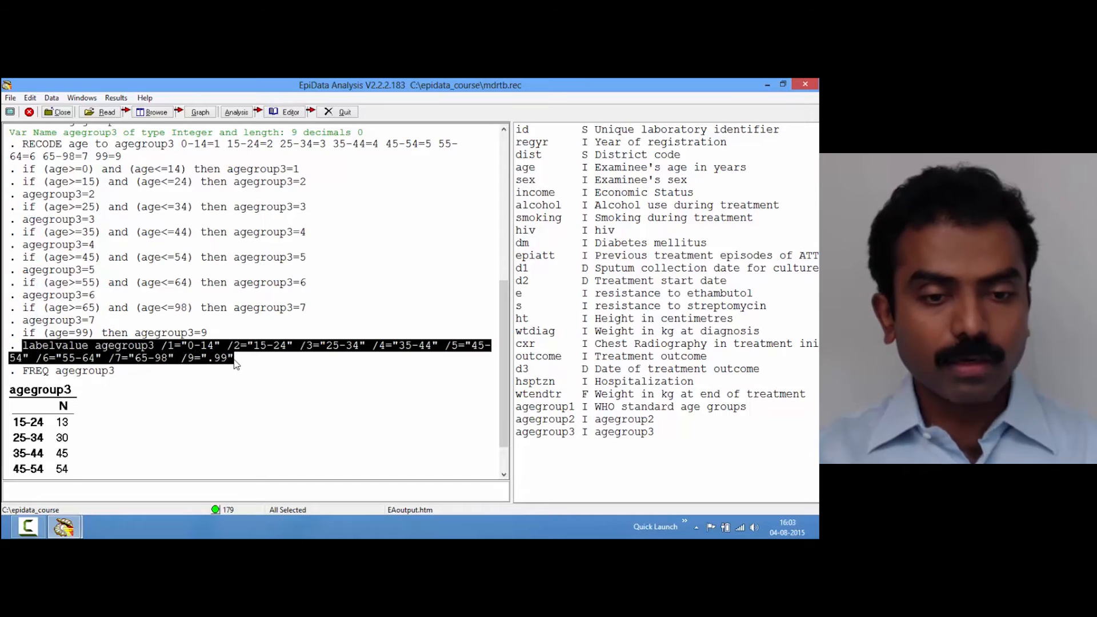
{"action": "key", "text": "alt+Tab"}
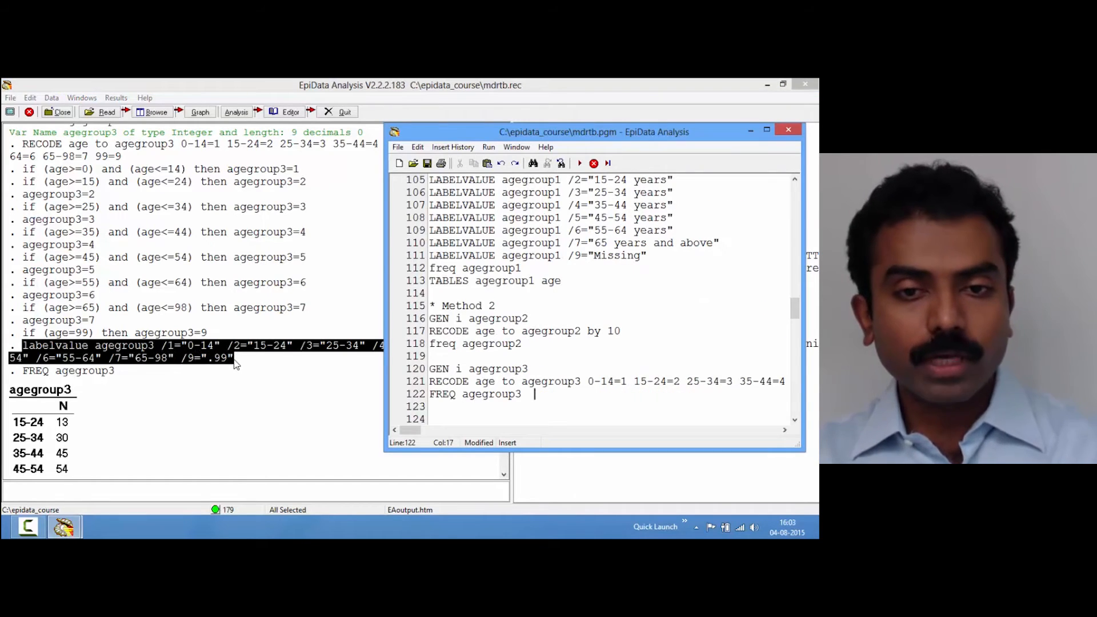
{"action": "key", "text": "Return"}
{"action": "key", "text": "ctrl+v"}
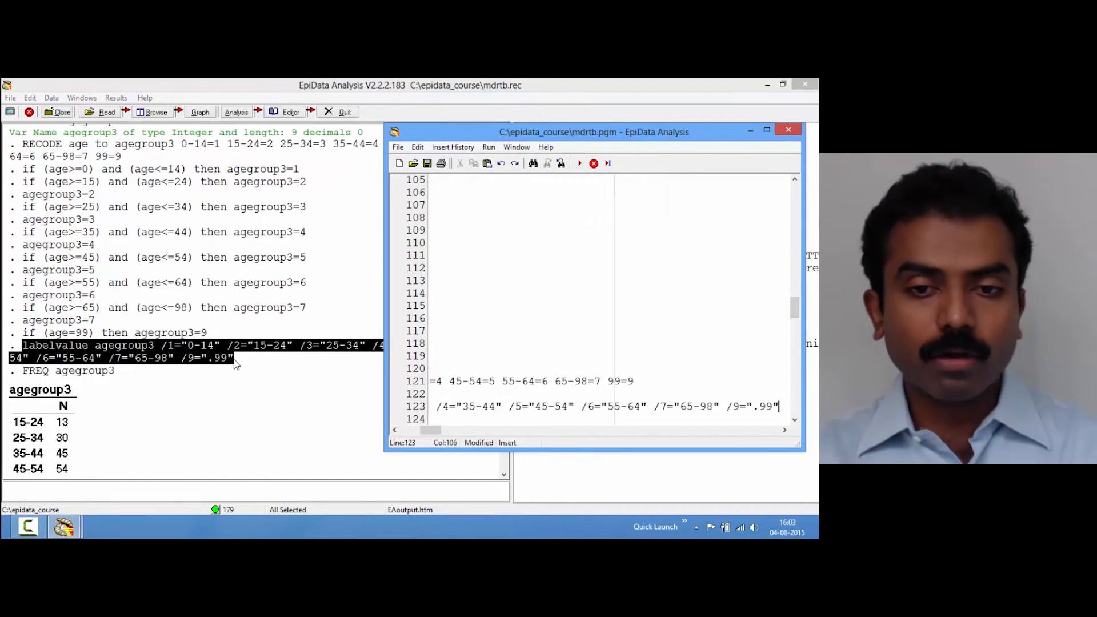
- Change the label for value 1 in the labelvalue agegroup3 line to "0-14 years"
{"action": "key", "text": "Home"}
{"action": "key", "text": "Right"}
{"action": "key", "text": "Right"}
{"action": "key", "text": "Right"}
{"action": "key", "text": "Right"}
{"action": "key", "text": "Right"}
{"action": "key", "text": "Right"}
{"action": "key", "text": "Right"}
{"action": "key", "text": "Right"}
{"action": "key", "text": "Right"}
{"action": "key", "text": "Right"}
{"action": "key", "text": "Right"}
{"action": "key", "text": "Right"}
{"action": "key", "text": "Right"}
{"action": "key", "text": "Right"}
{"action": "key", "text": "Right"}
{"action": "key", "text": "Right"}
{"action": "key", "text": "Right"}
{"action": "key", "text": "Right"}
{"action": "key", "text": "Right"}
{"action": "key", "text": "Right"}
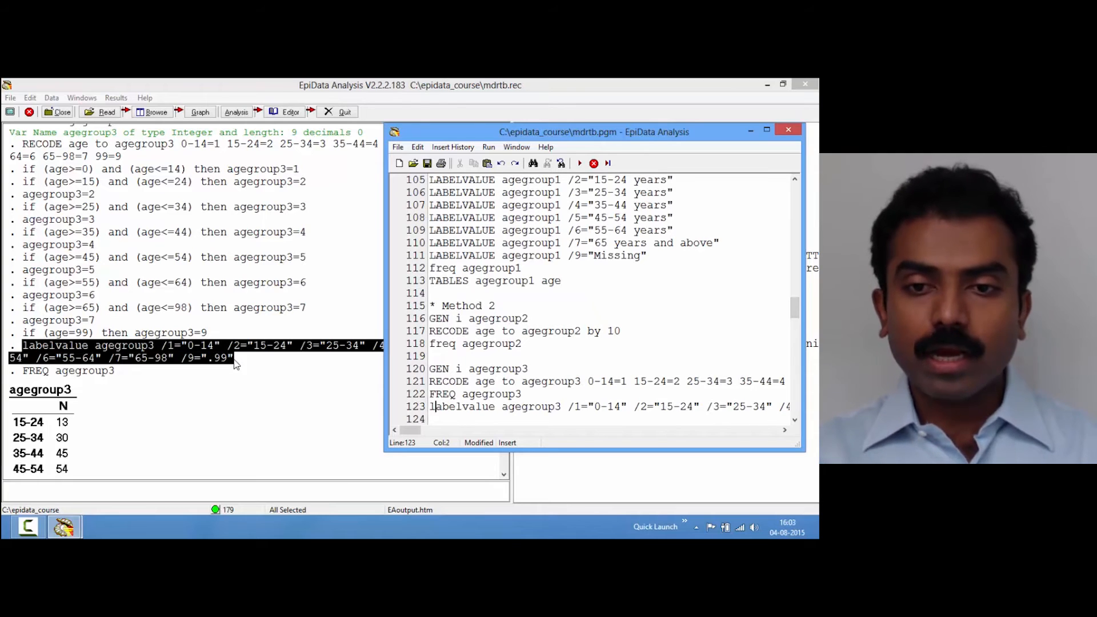
{"action": "key", "text": "Right"}
{"action": "key", "text": "Right"}
{"action": "key", "text": "Right"}
{"action": "key", "text": "Right"}
{"action": "key", "text": "Right"}
{"action": "key", "text": "Right"}
{"action": "key", "text": "Right"}
{"action": "key", "text": "Right"}
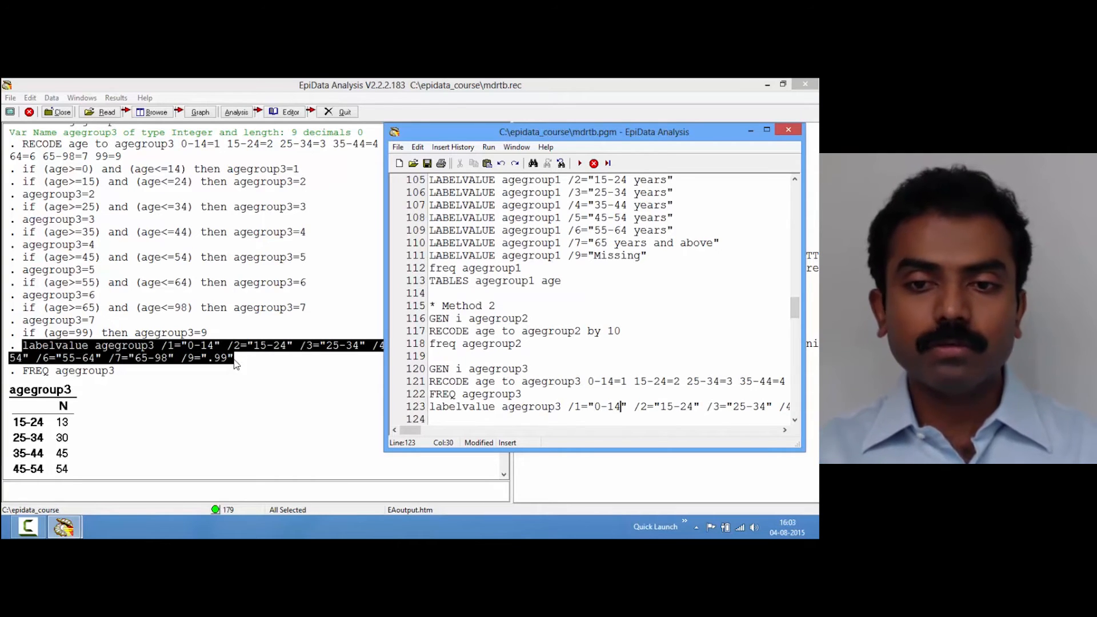
{"action": "type", "text": "years"}
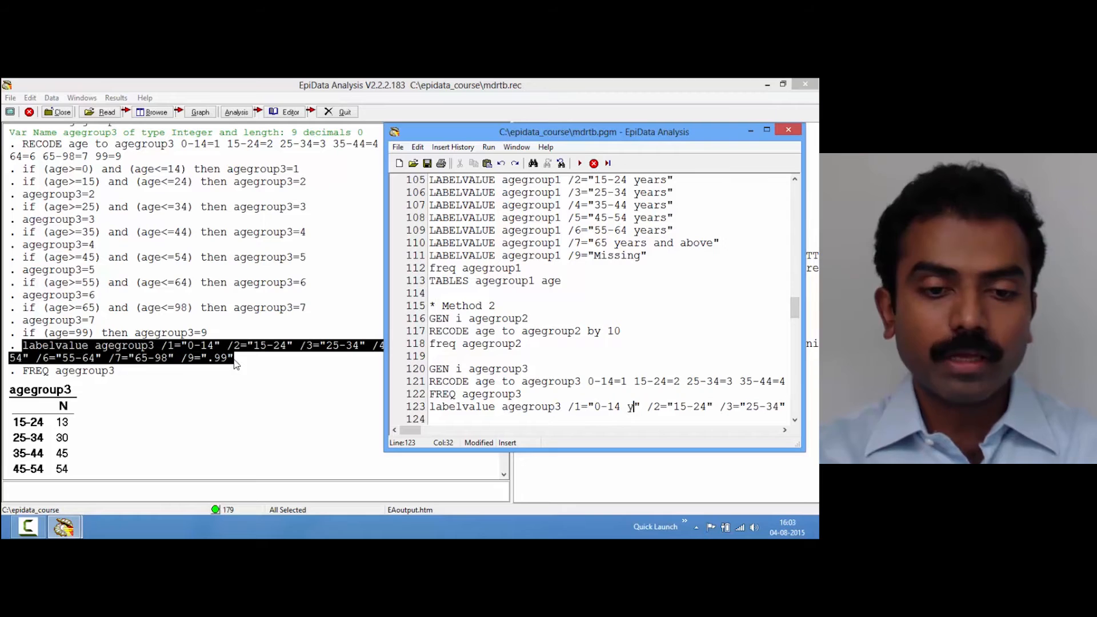
- Replace the label for value 9 at the end of the labelvalue agegroup3 line with "Missing"
{"action": "key", "text": "Right"}
{"action": "key", "text": "Right"}
{"action": "key", "text": "Right"}
{"action": "key", "text": "Right"}
{"action": "key", "text": "Right"}
{"action": "key", "text": "Right"}
{"action": "key", "text": "Right"}
{"action": "key", "text": "Right"}
{"action": "key", "text": "Right"}
{"action": "key", "text": "Right"}
{"action": "key", "text": "Right"}
{"action": "key", "text": "Right"}
{"action": "key", "text": "Right"}
{"action": "key", "text": "Right"}
{"action": "key", "text": "Right"}
{"action": "key", "text": "Right"}
{"action": "key", "text": "Right"}
{"action": "key", "text": "Right"}
{"action": "key", "text": "Right"}
{"action": "key", "text": "Right"}
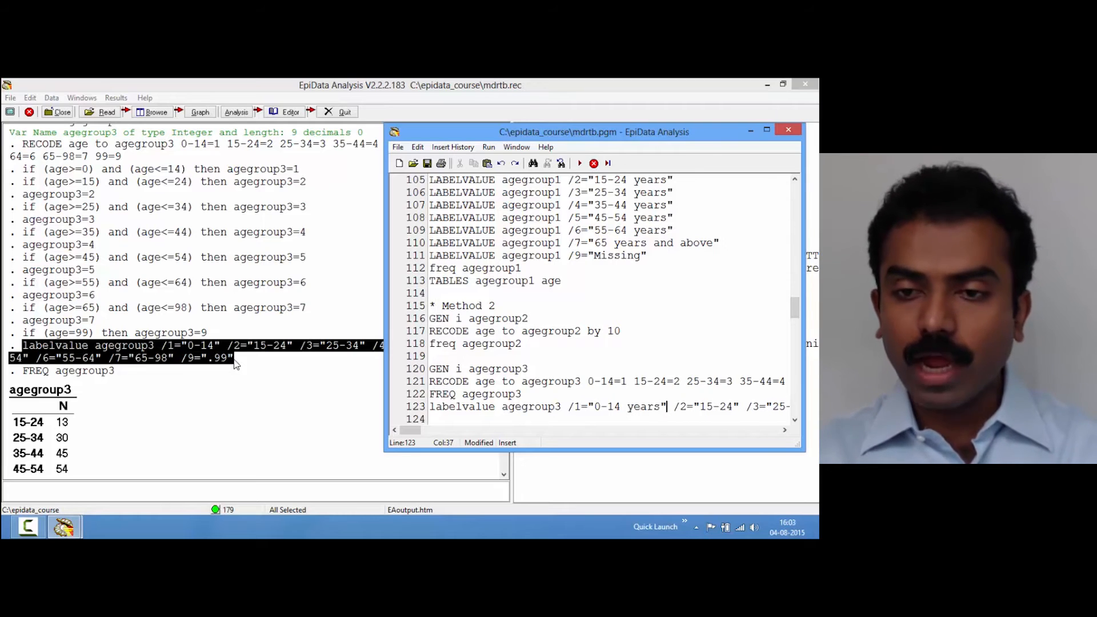
{"action": "key", "text": "Right"}
{"action": "key", "text": "Right"}
{"action": "key", "text": "Right"}
{"action": "key", "text": "Right"}
{"action": "key", "text": "Right"}
{"action": "key", "text": "Right"}
{"action": "key", "text": "Right"}
{"action": "key", "text": "Right"}
{"action": "key", "text": "Right"}
{"action": "key", "text": "Right"}
{"action": "key", "text": "Right"}
{"action": "key", "text": "Right"}
{"action": "key", "text": "Right"}
{"action": "key", "text": "Right"}
{"action": "key", "text": "Right"}
{"action": "key", "text": "Right"}
{"action": "key", "text": "Right"}
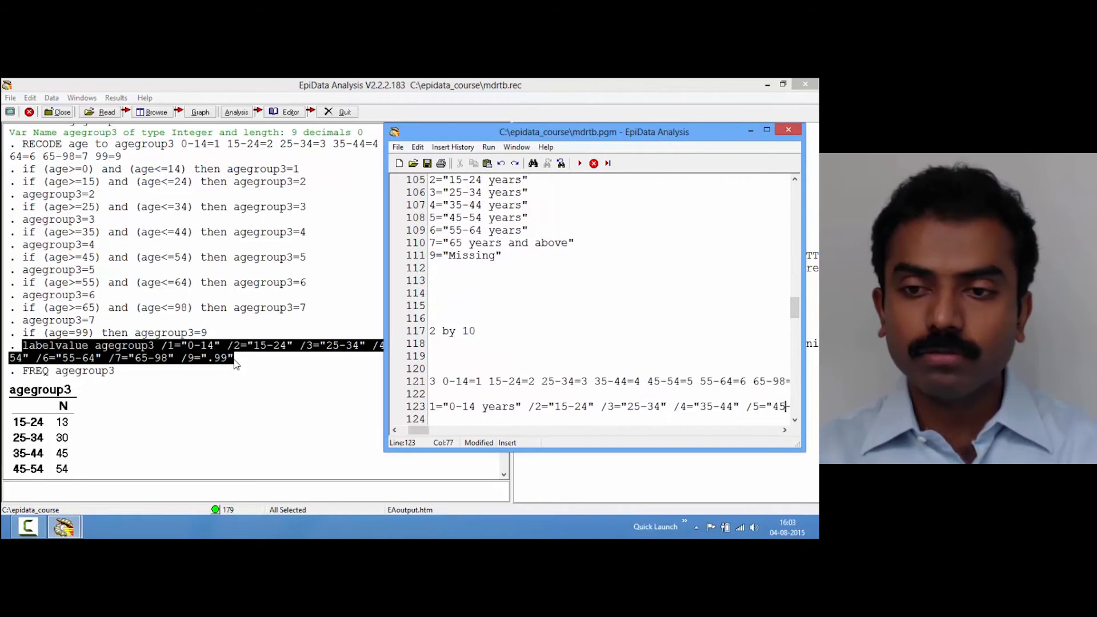
{"action": "key", "text": "Right"}
{"action": "key", "text": "Right"}
{"action": "key", "text": "Right"}
{"action": "key", "text": "Right"}
{"action": "key", "text": "Right"}
{"action": "key", "text": "Right"}
{"action": "key", "text": "Right"}
{"action": "key", "text": "Right"}
{"action": "key", "text": "Right"}
{"action": "key", "text": "Right"}
{"action": "key", "text": "Right"}
{"action": "key", "text": "Right"}
{"action": "key", "text": "Right"}
{"action": "key", "text": "Right"}
{"action": "key", "text": "Right"}
{"action": "key", "text": "Right"}
{"action": "key", "text": "Right"}
{"action": "key", "text": "Right"}
{"action": "key", "text": "Right"}
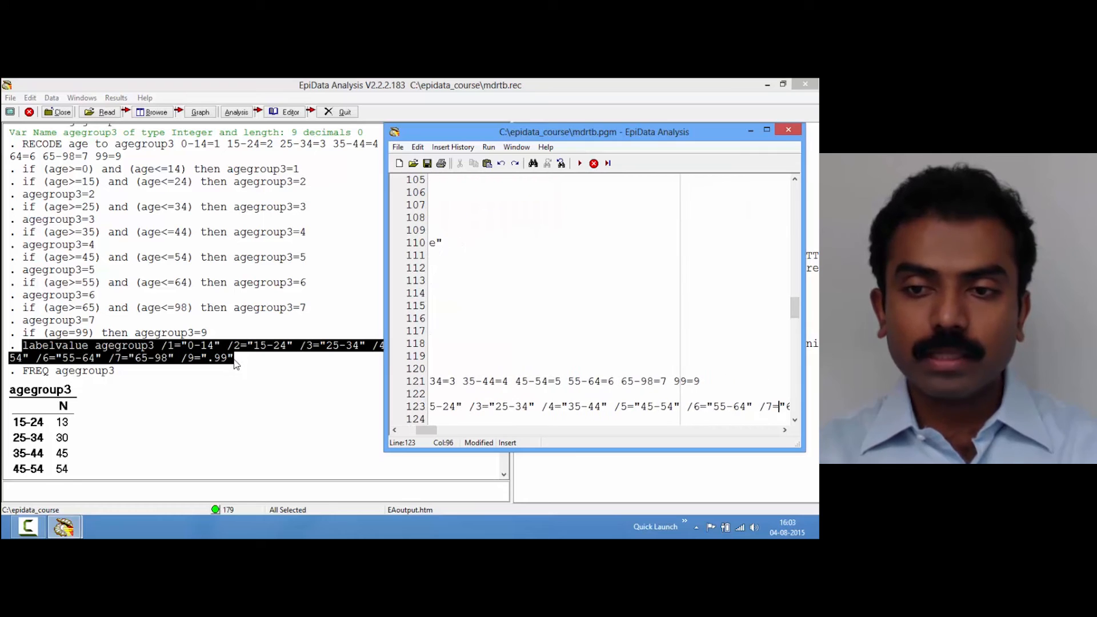
{"action": "key", "text": "Right"}
{"action": "key", "text": "Right"}
{"action": "key", "text": "Right"}
{"action": "key", "text": "Right"}
{"action": "key", "text": "Right"}
{"action": "key", "text": "Right"}
{"action": "key", "text": "Right"}
{"action": "key", "text": "Right"}
{"action": "key", "text": "Right"}
{"action": "key", "text": "Right"}
{"action": "key", "text": "Right"}
{"action": "key", "text": "Right"}
{"action": "key", "text": "Right"}
{"action": "key", "text": "Right"}
{"action": "key", "text": "Right"}
{"action": "key", "text": "Right"}
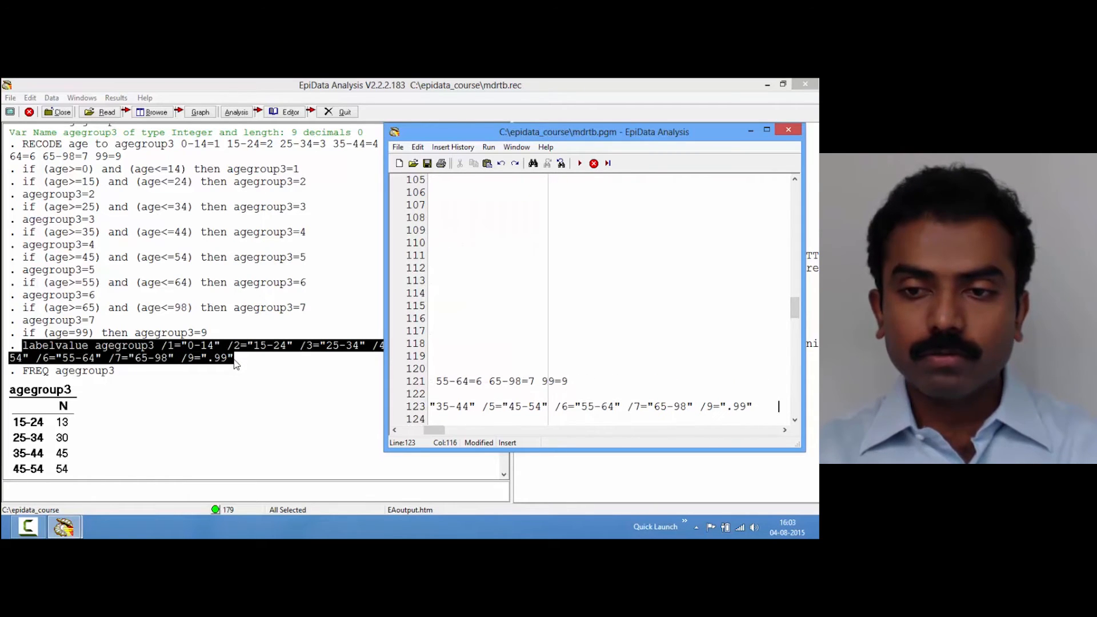
{"action": "key", "text": "Left"}
{"action": "key", "text": "Left"}
{"action": "key", "text": "Left"}
{"action": "key", "text": "Left"}
{"action": "key", "text": "BackSpace"}
{"action": "key", "text": "BackSpace"}
{"action": "key", "text": "BackSpace"}
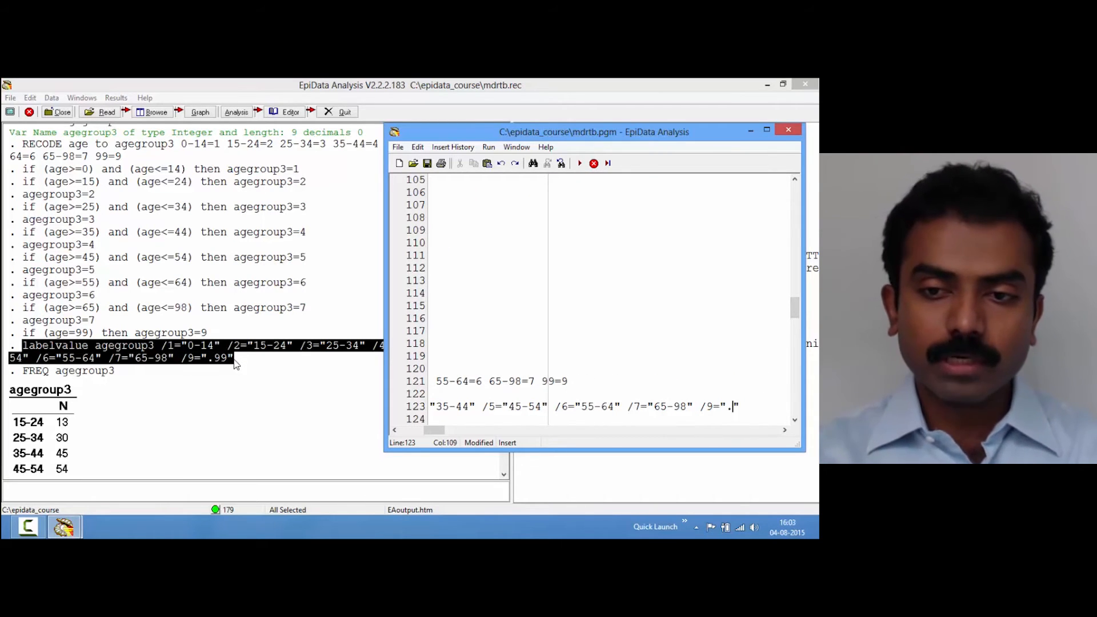
{"action": "type", "text": "Missing"}
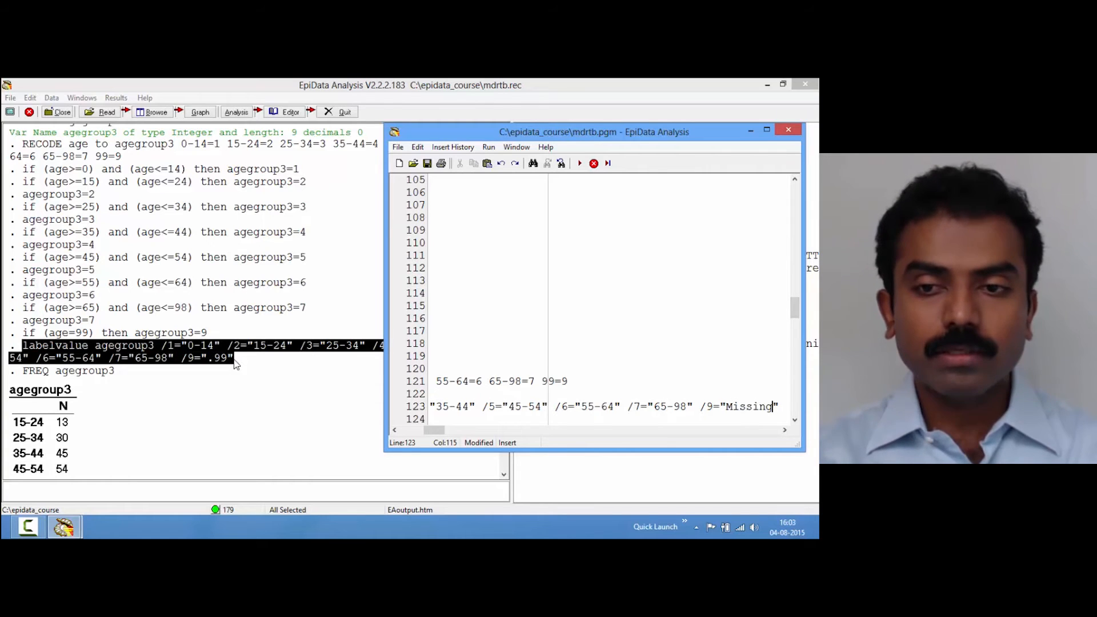
- Save the program and run its labelvalue agegroup3 line followed by the FREQ agegroup3 line
{"action": "key", "text": "Home"}
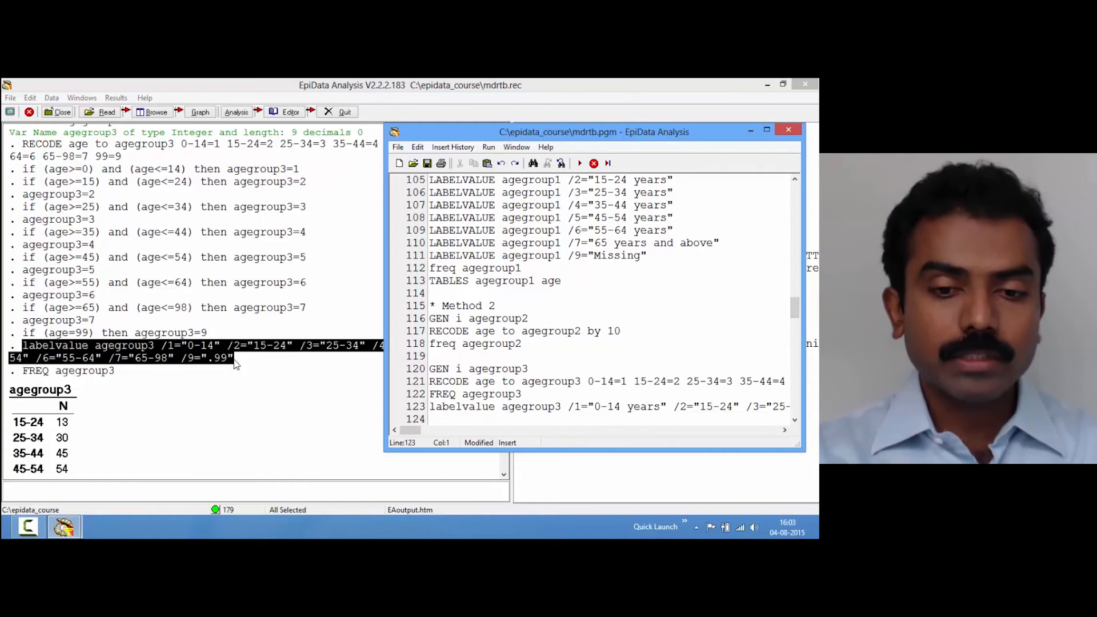
{"action": "key", "text": "F9"}
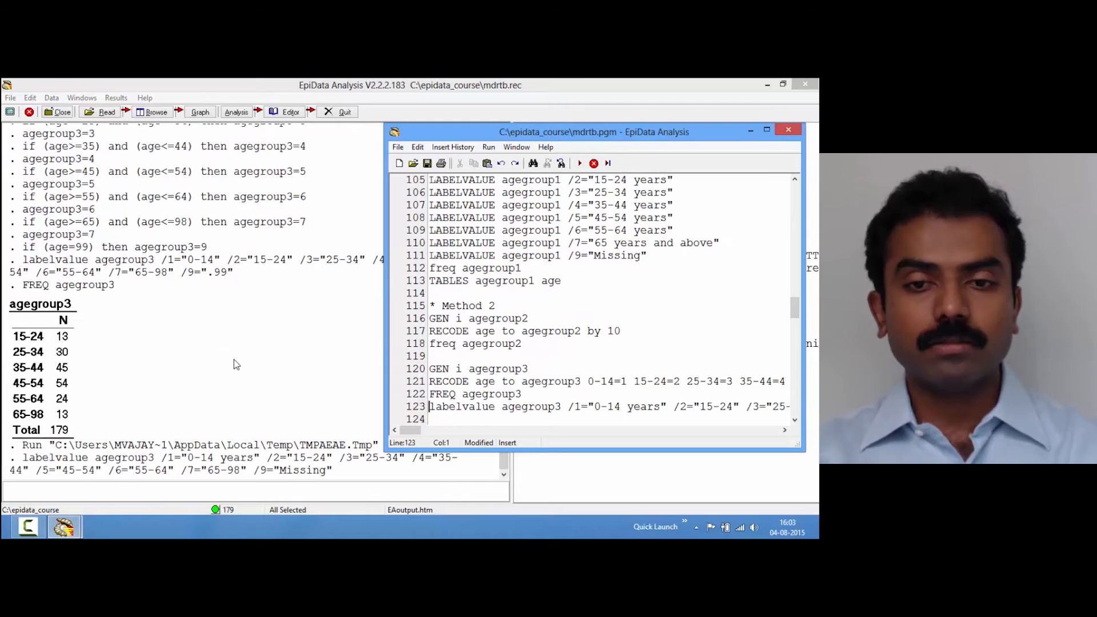
{"action": "key", "text": "ctrl+s"}
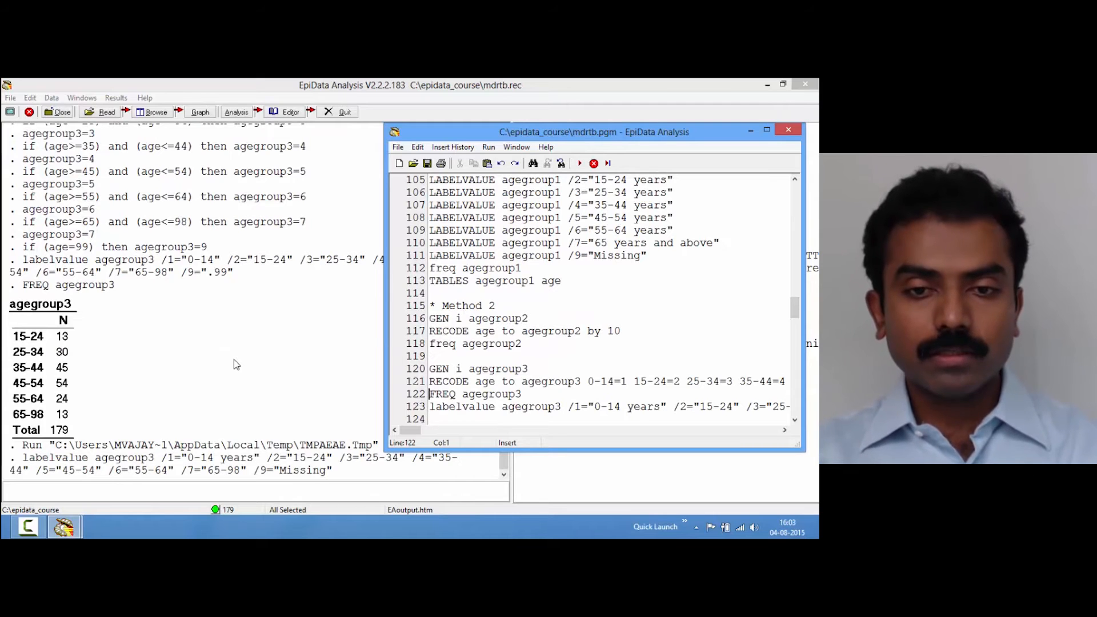
{"action": "key", "text": "F9"}
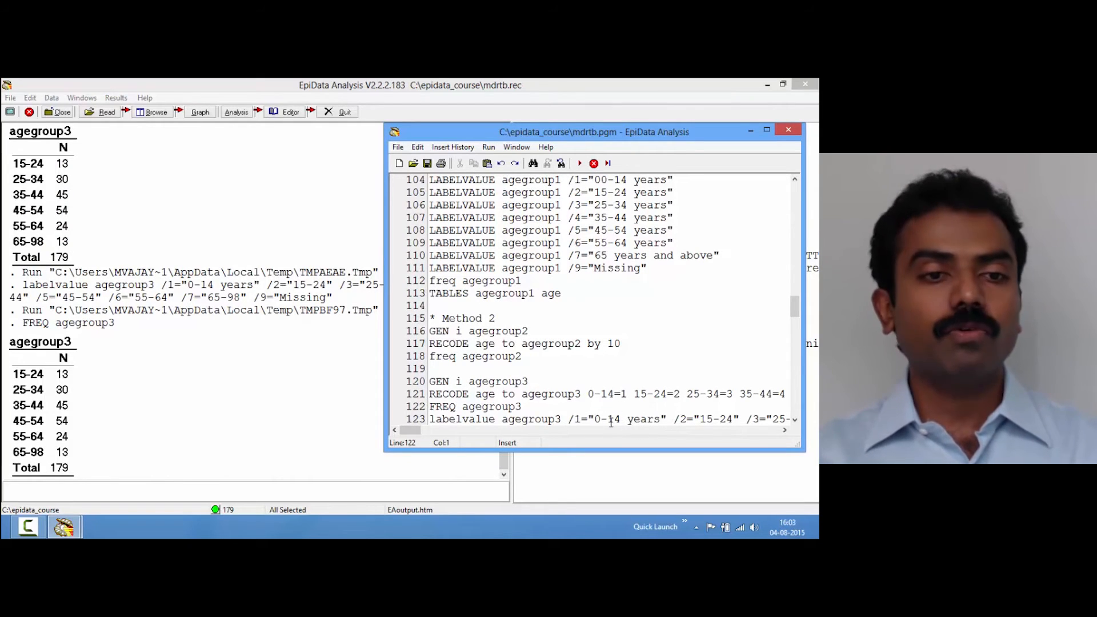
- Change the label for value 2 in the labelvalue agegroup3 line to "15-24 years"
{"action": "left_click", "coordinate": [733, 423]}
{"action": "type", "text": "year"}
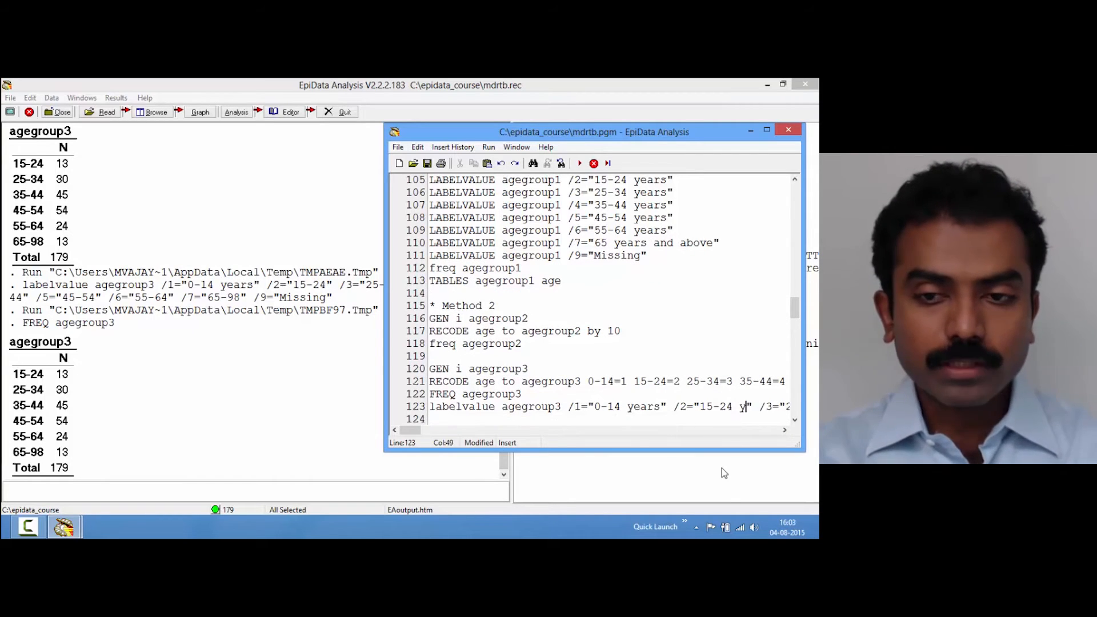
{"action": "type", "text": "s"}
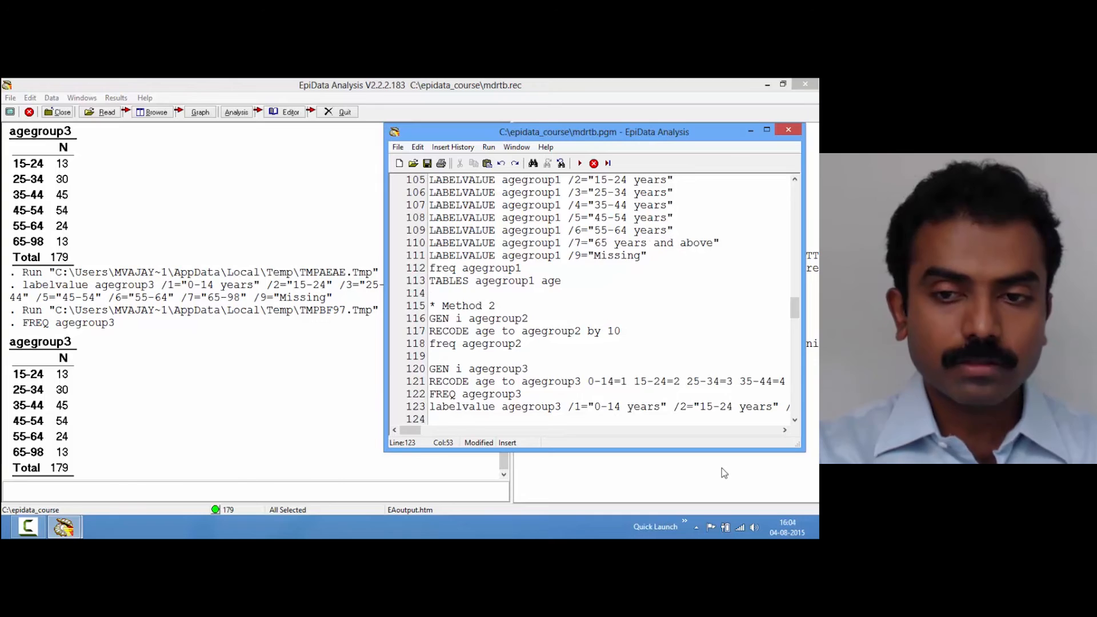
- Rerun the edited labelvalue line and the FREQ agegroup3 line to refresh the frequency table's labels
{"action": "key", "text": "F9"}
{"action": "key", "text": "Up"}
{"action": "key", "text": "Up"}
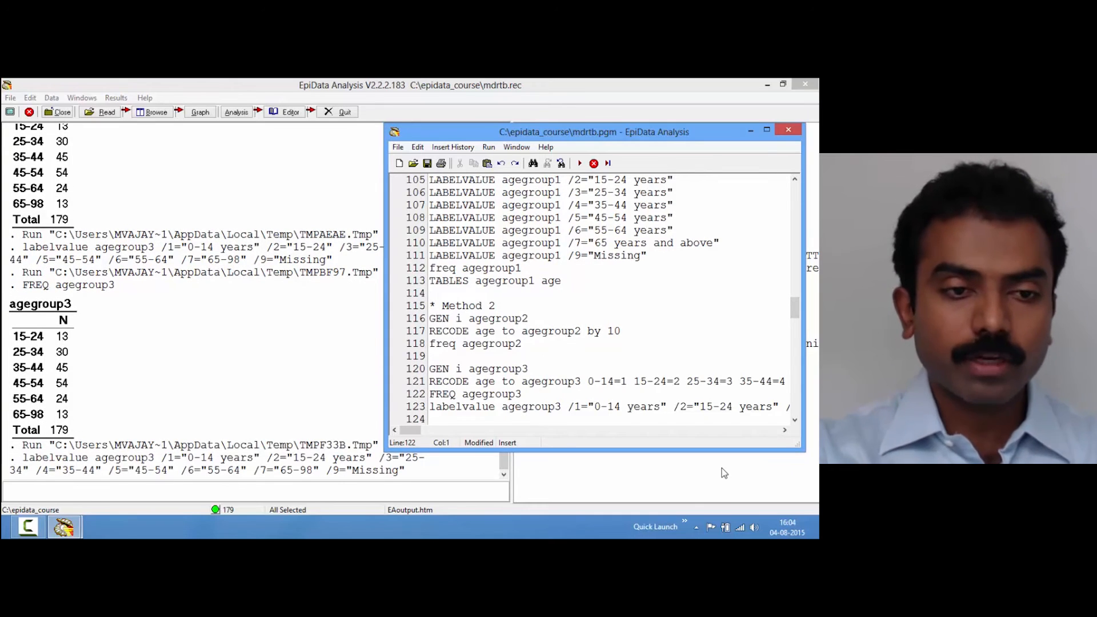
{"action": "key", "text": "F9"}
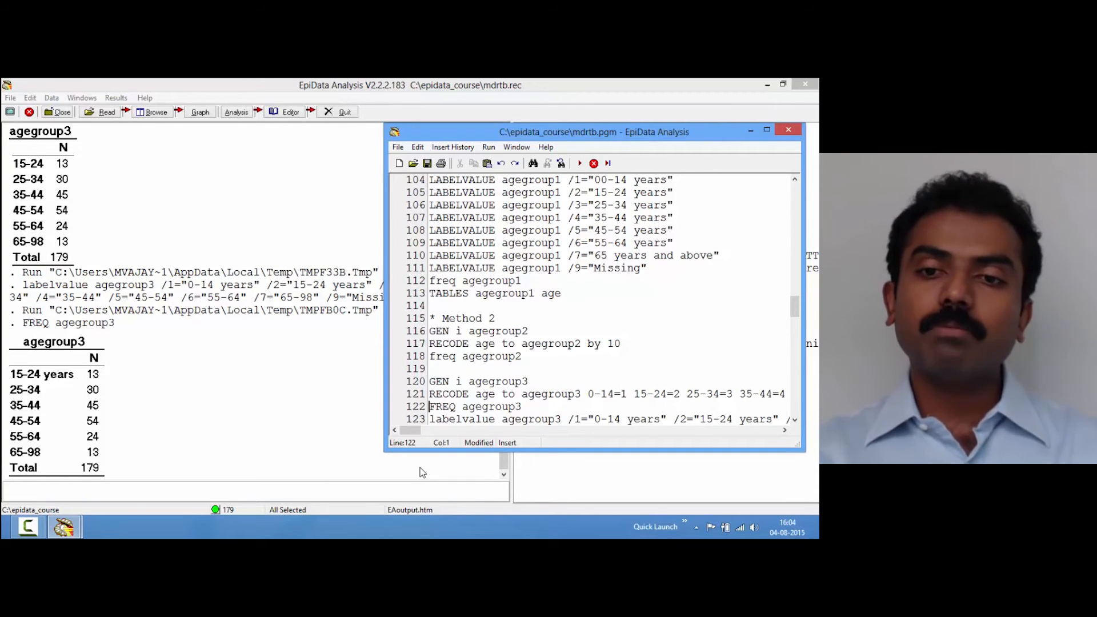
- Delete two surplus blank lines between the labelvalue agegroup3 line and the "* What is the mean BMI?" comment
{"action": "key", "text": "Down"}
{"action": "key", "text": "Down"}
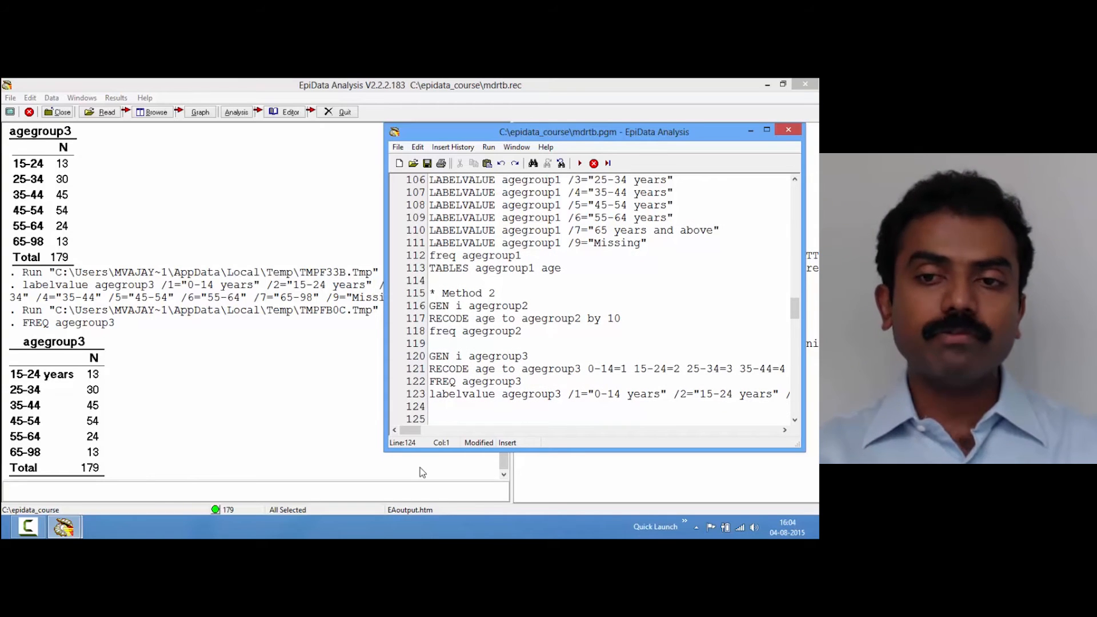
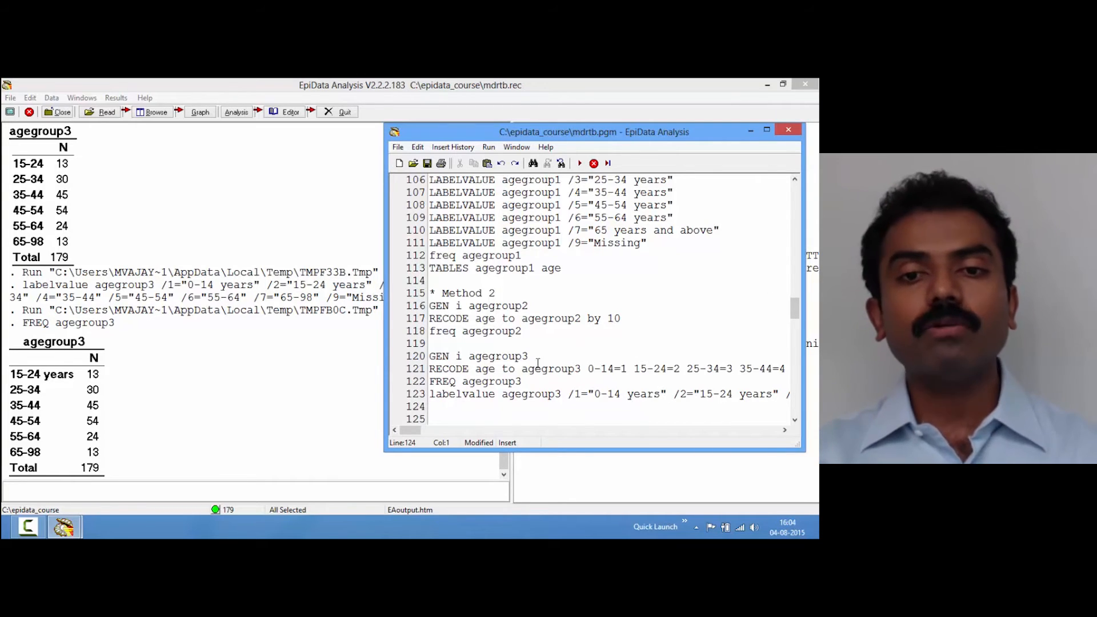
{"action": "left_click_drag", "start_coordinate": [795, 309], "coordinate": [794, 292]}
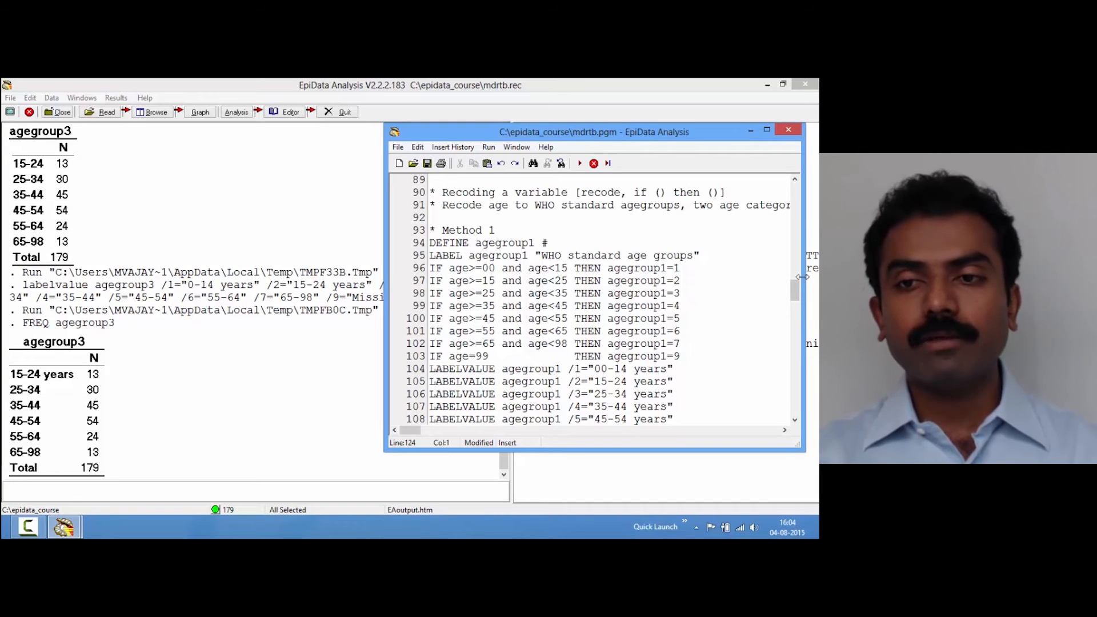
{"action": "left_click_drag", "start_coordinate": [795, 291], "coordinate": [797, 319]}
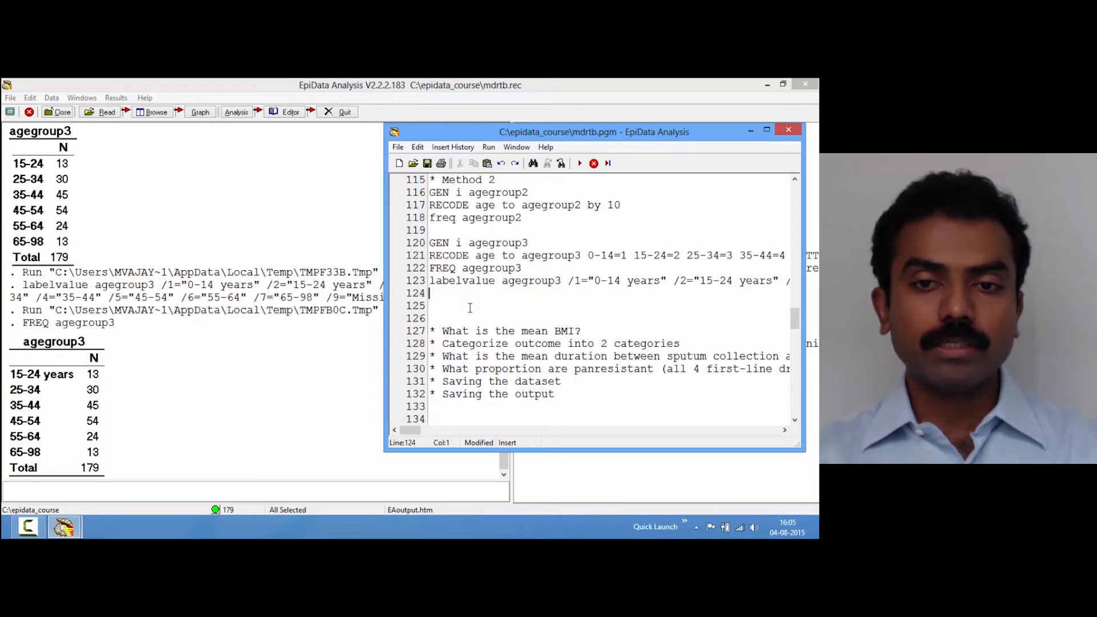
{"action": "key", "text": "Delete"}
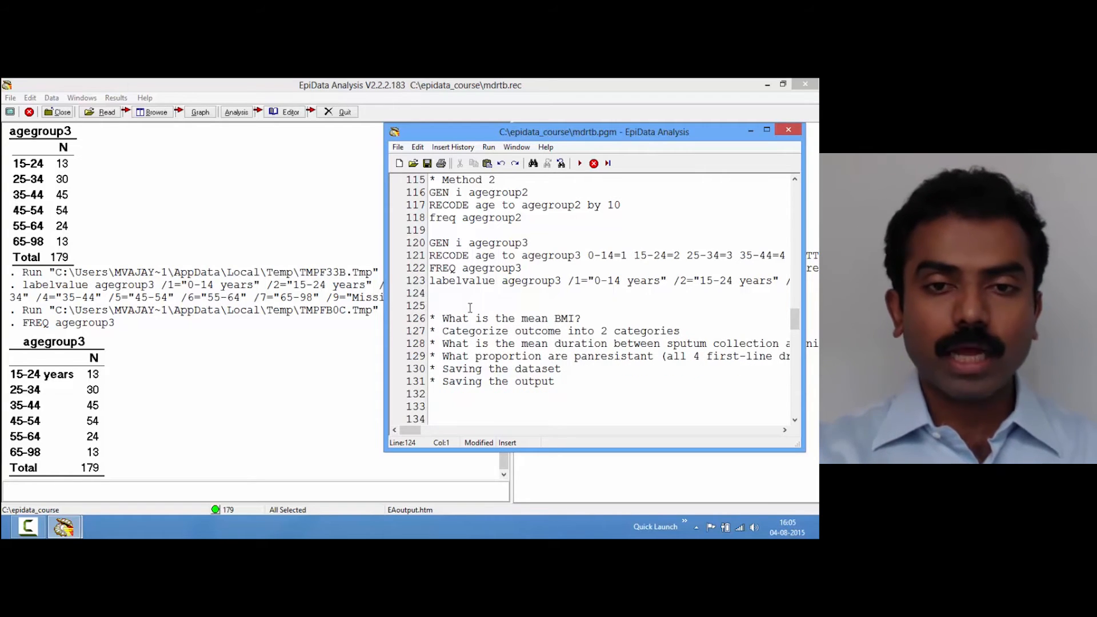
{"action": "key", "text": "Delete"}
- Insert four blank lines below the "* What is the mean BMI?" comment and return to the first of them
{"action": "key", "text": "Down"}
{"action": "key", "text": "Down"}
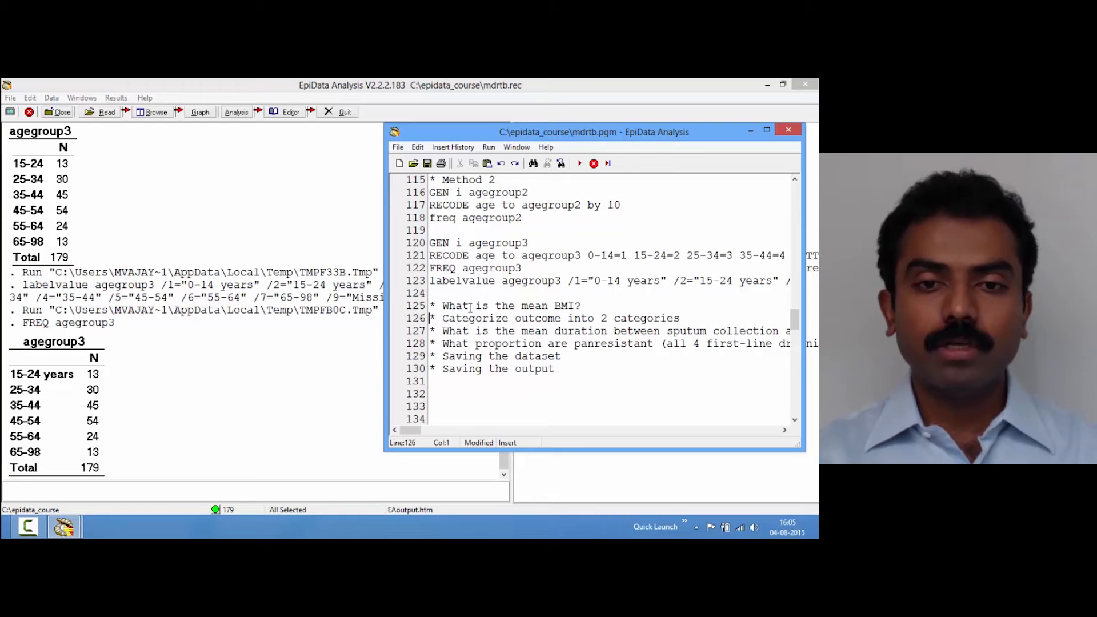
{"action": "key", "text": "Return"}
{"action": "key", "text": "Return"}
{"action": "key", "text": "Return"}
{"action": "key", "text": "Return"}
{"action": "key", "text": "Up"}
{"action": "key", "text": "Up"}
{"action": "key", "text": "Up"}
{"action": "key", "text": "Up"}
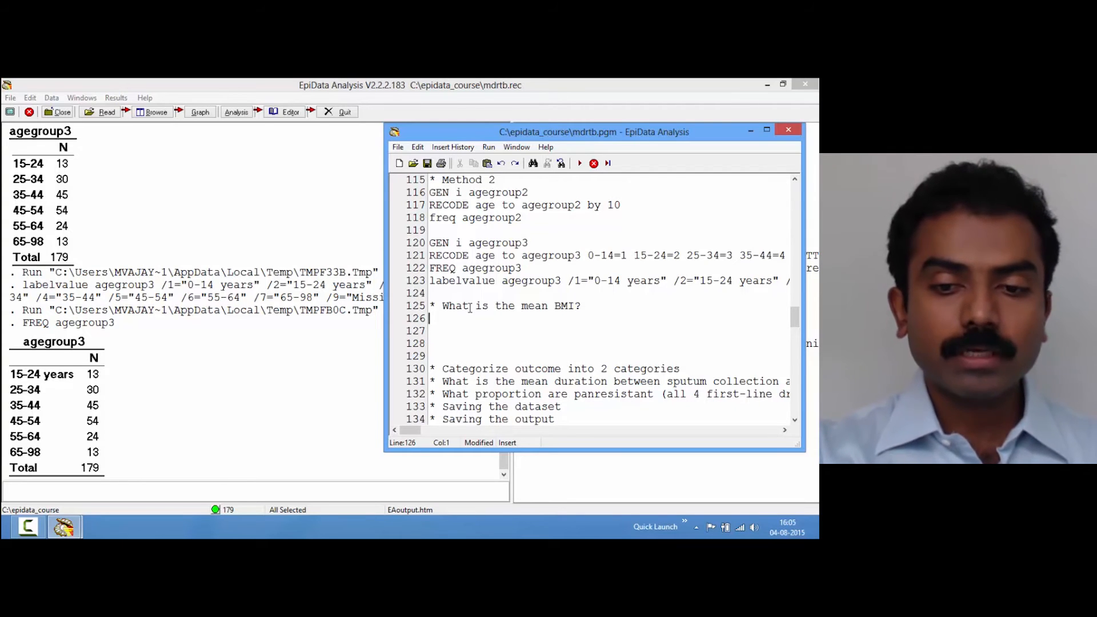
- Clear the results output and enter "GEN F bmi" on the line below the mean BMI comment, keeping the variable list in view
{"action": "key", "text": "F12"}
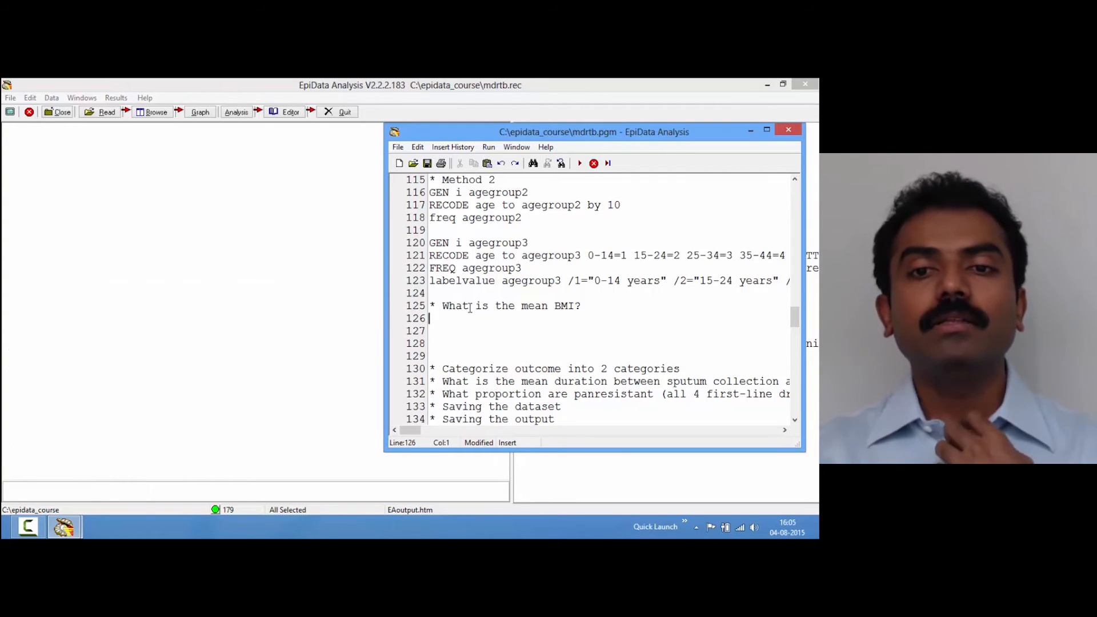
{"action": "left_click_drag", "start_coordinate": [611, 134], "coordinate": [303, 137]}
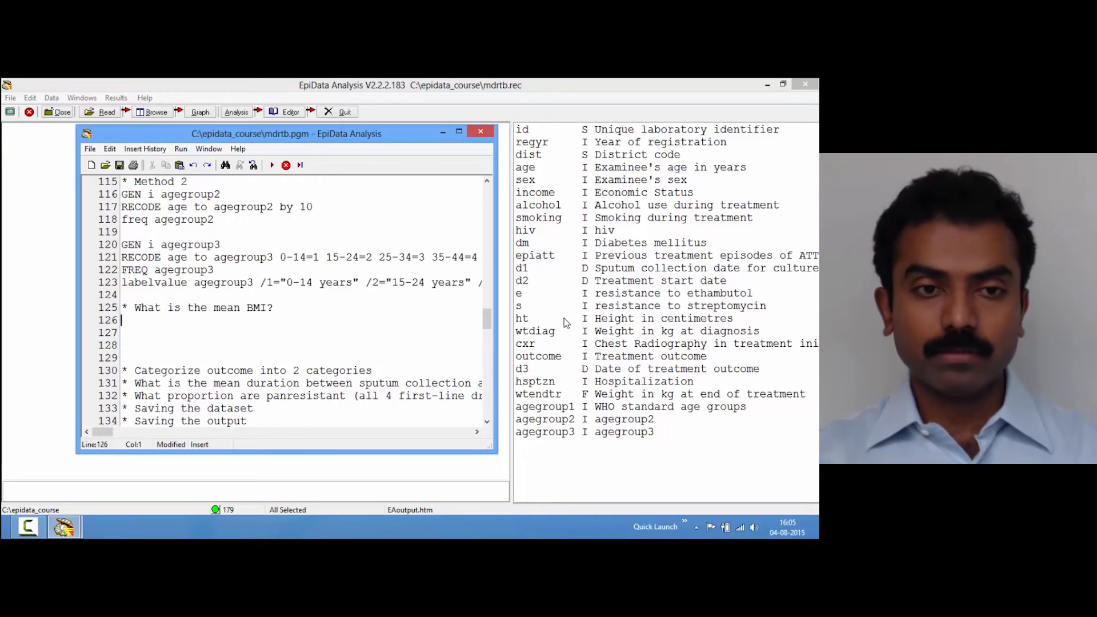
{"action": "type", "text": "GEN"}
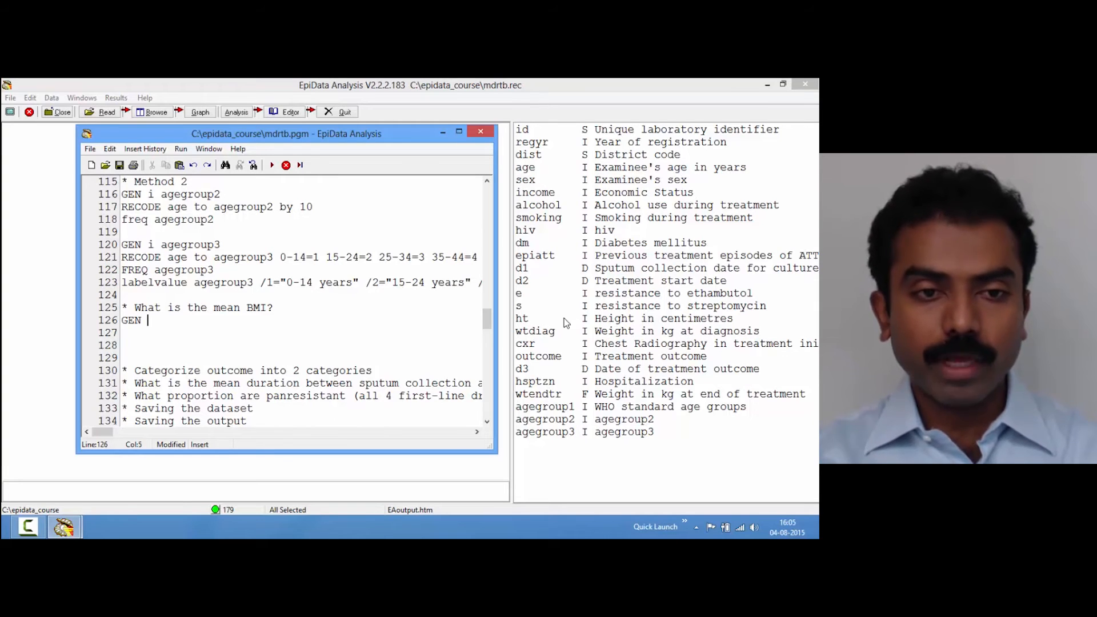
{"action": "type", "text": " F "}
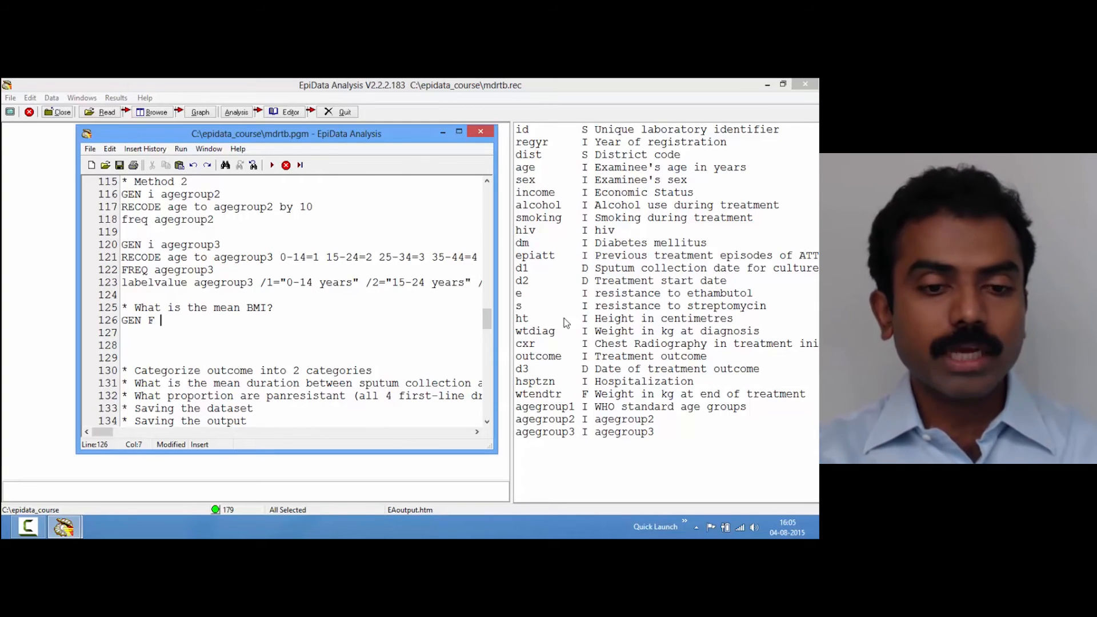
{"action": "type", "text": "bmi"}
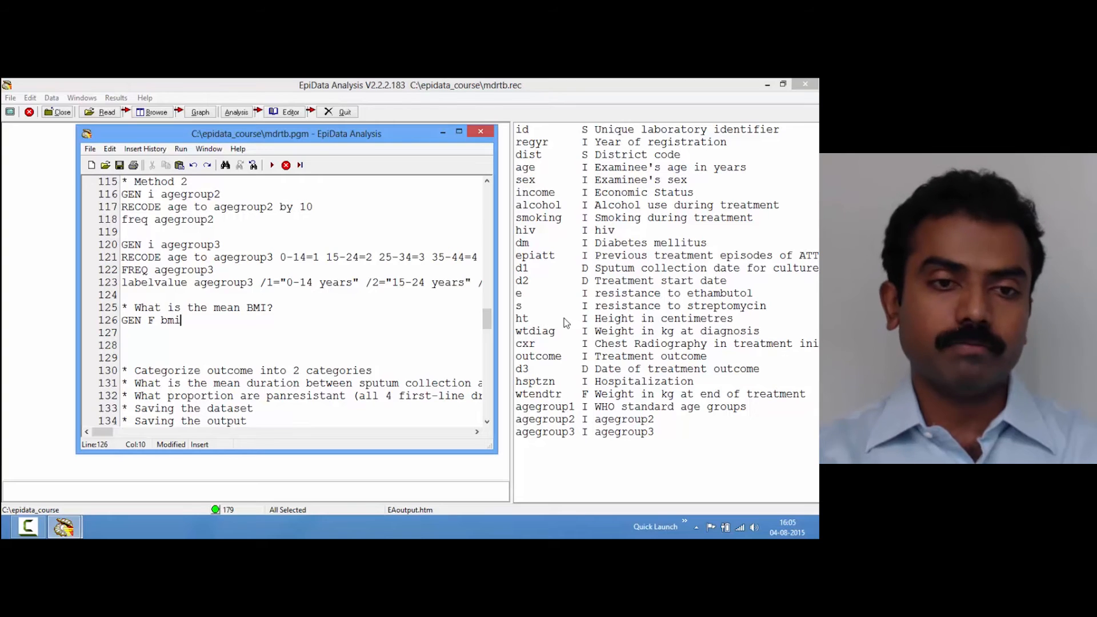
- Add a blank line below "GEN F bmi" and run the GEN F bmi line to create the variable
{"action": "key", "text": "Return"}
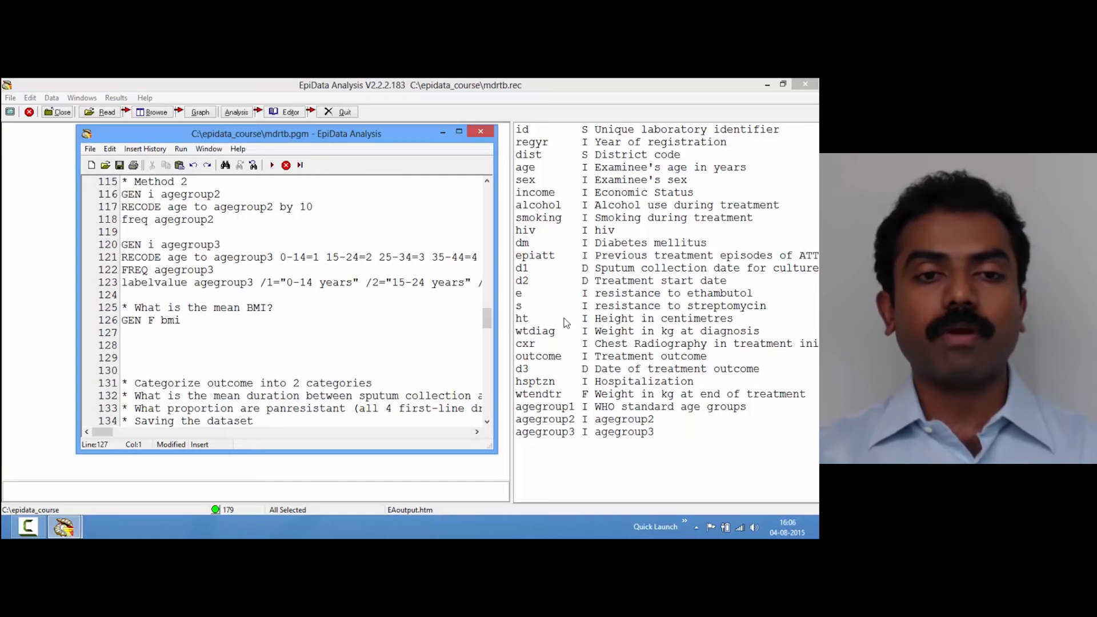
{"action": "key", "text": "Up"}
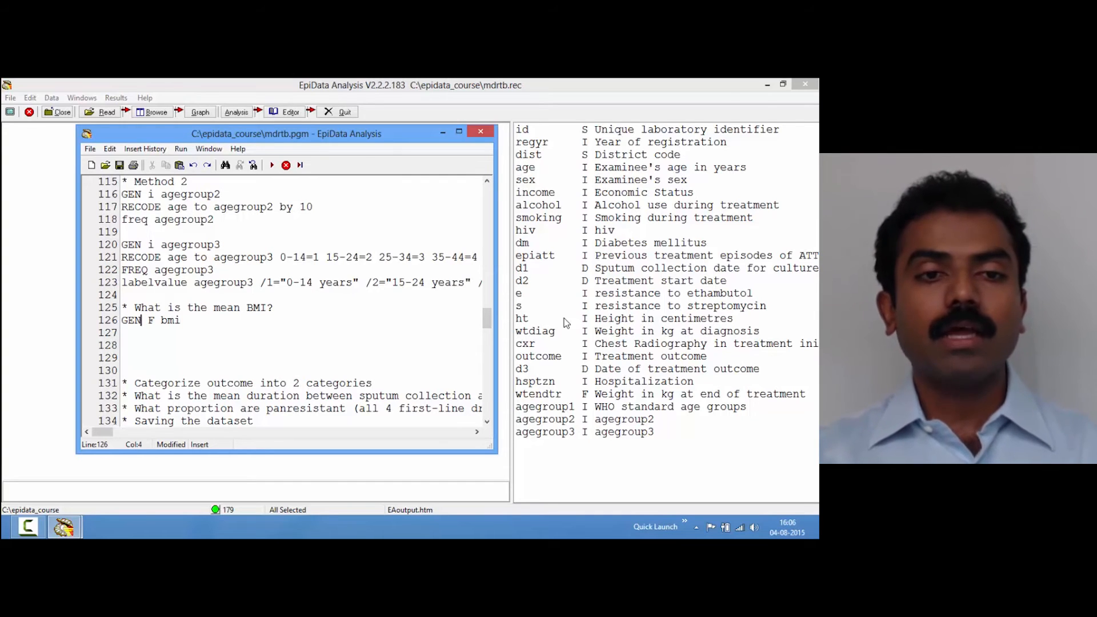
{"action": "key", "text": "Right"}
{"action": "key", "text": "Right"}
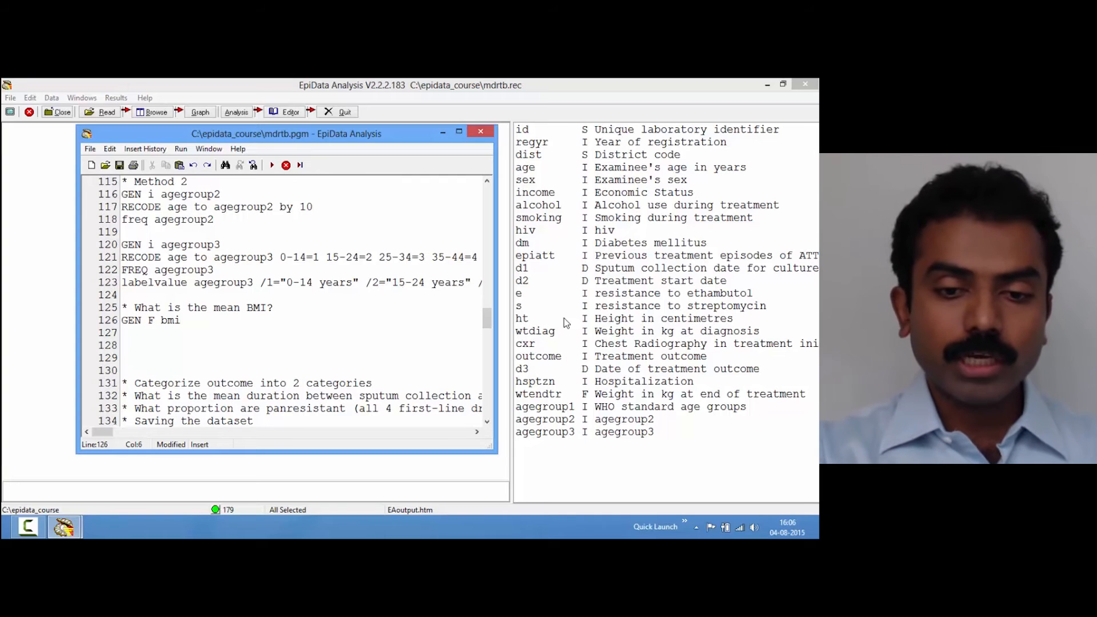
{"action": "key", "text": "F9"}
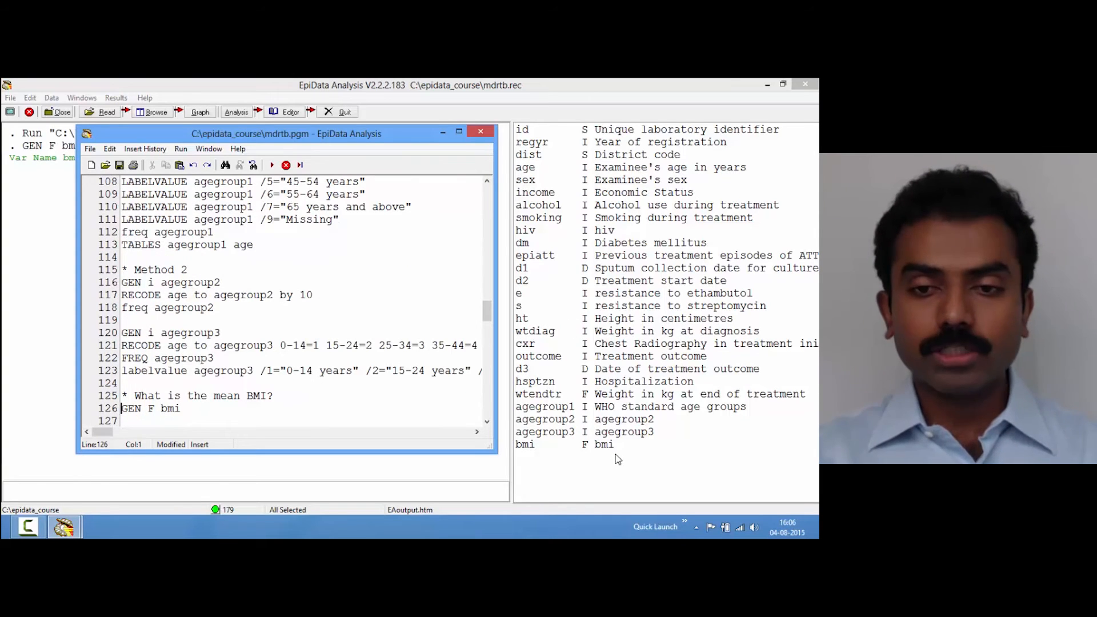
- Add the line LABEL bmi "Body Mass Index in kg/m2" below GEN F bmi and run it
{"action": "key", "text": "Down"}
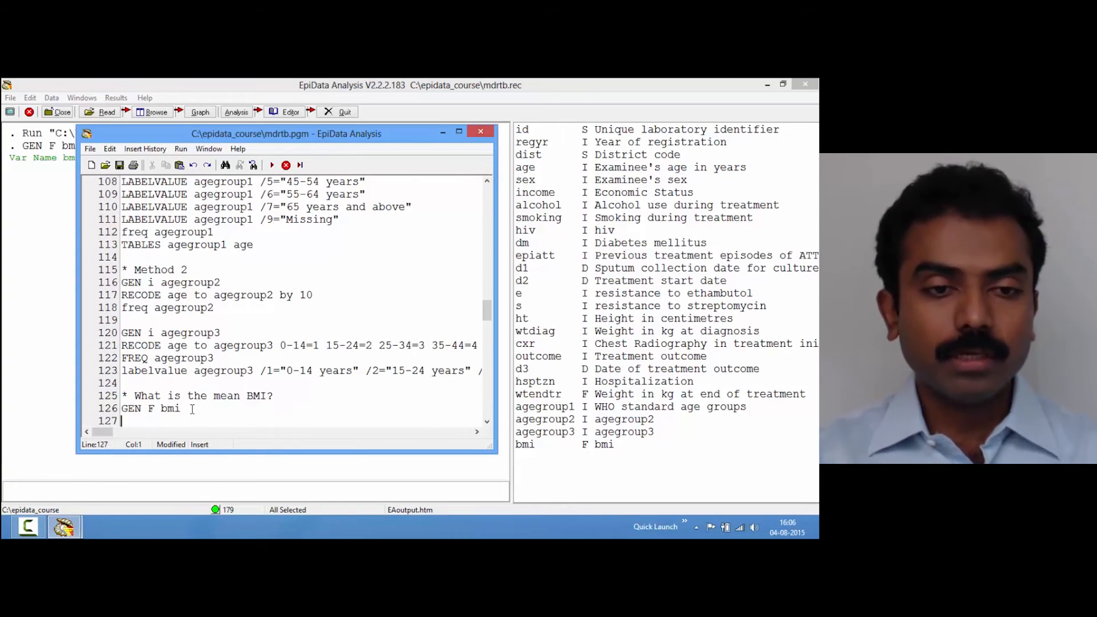
{"action": "type", "text": "LABE:L"}
{"action": "key", "text": "BackSpace"}
{"action": "key", "text": "BackSpace"}
{"action": "type", "text": "L bmi"}
{"action": "type", "text": "\""}
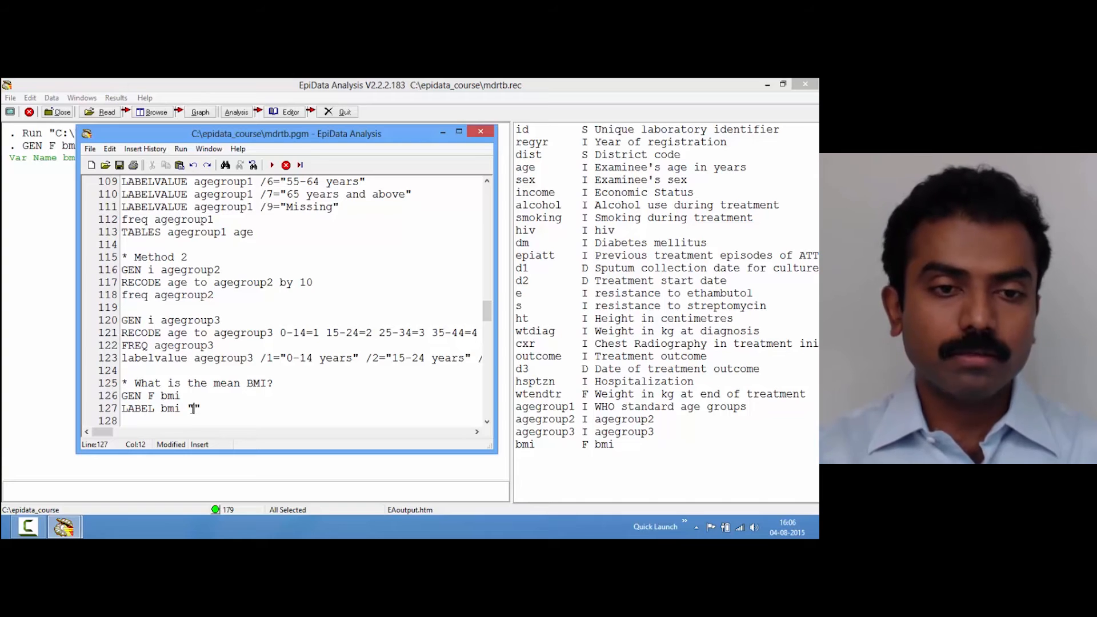
{"action": "type", "text": "Bo"}
{"action": "type", "text": "dy Ma"}
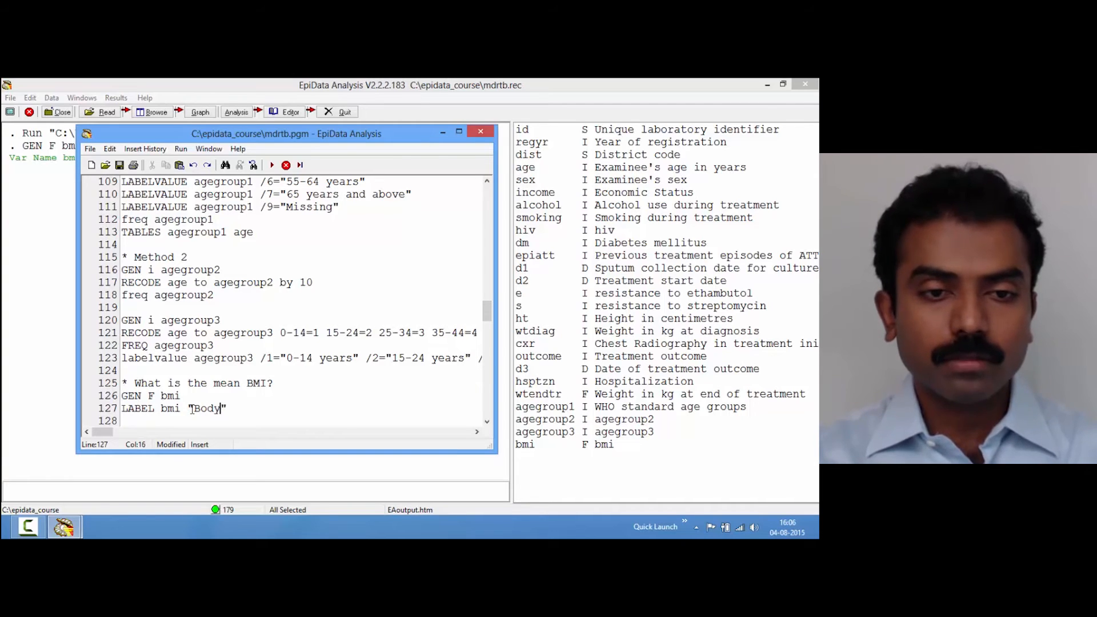
{"action": "type", "text": "ss Inde"}
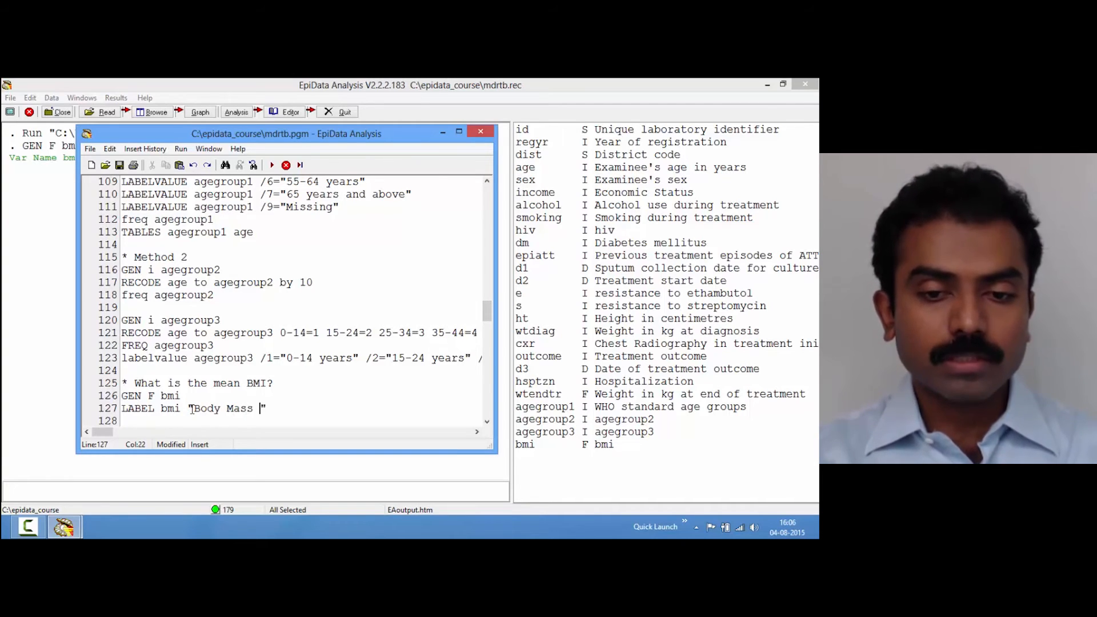
{"action": "type", "text": "x in "}
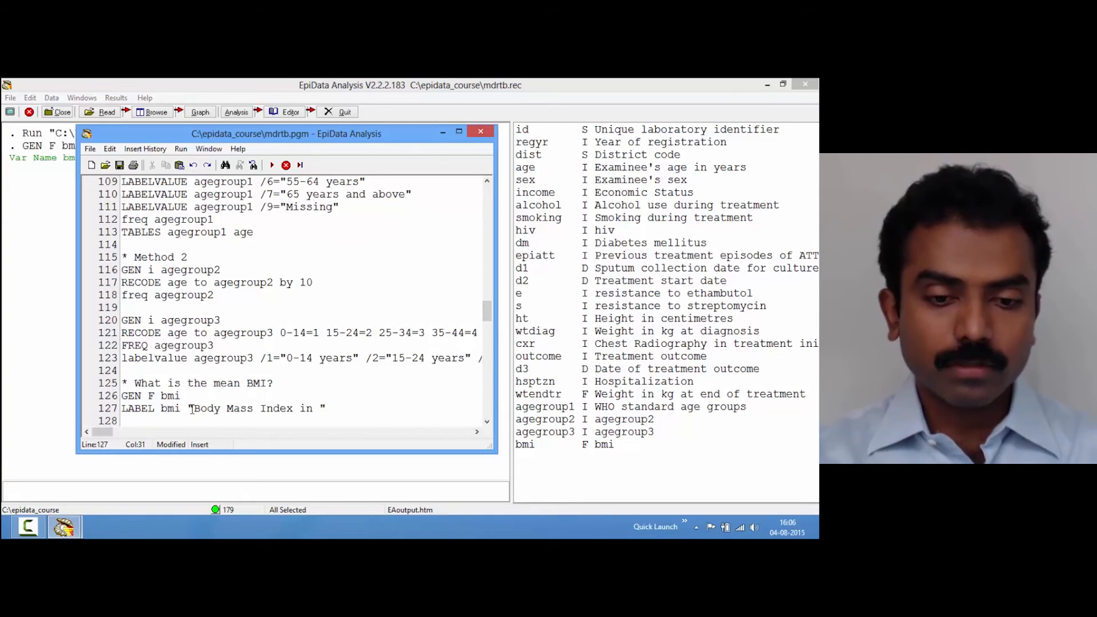
{"action": "type", "text": "kg/m2"}
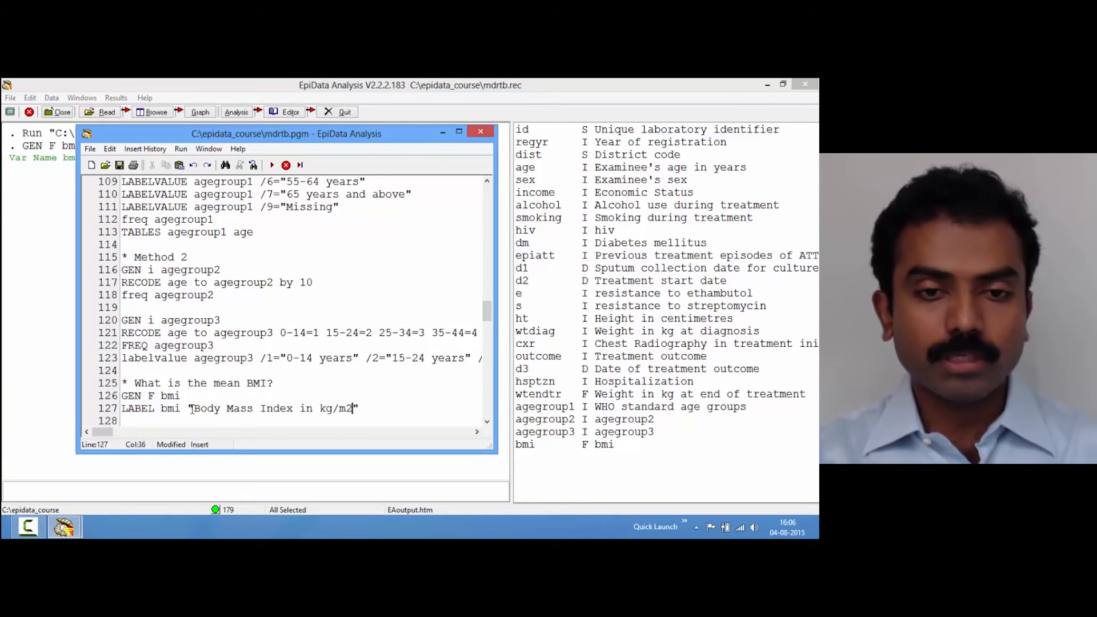
{"action": "key", "text": "Return"}
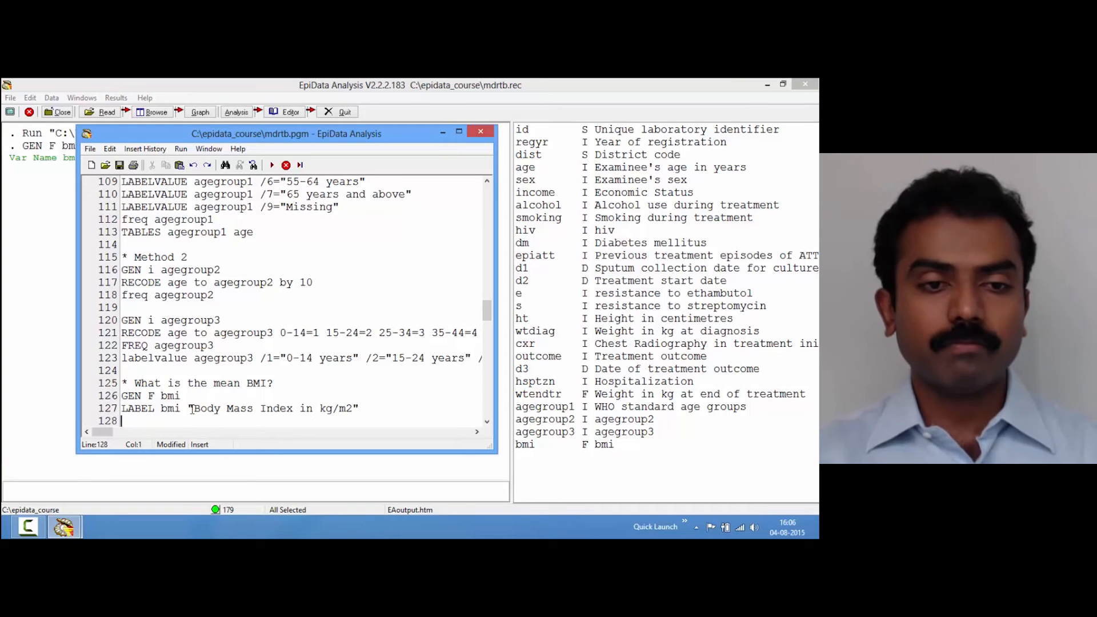
{"action": "key", "text": "Up"}
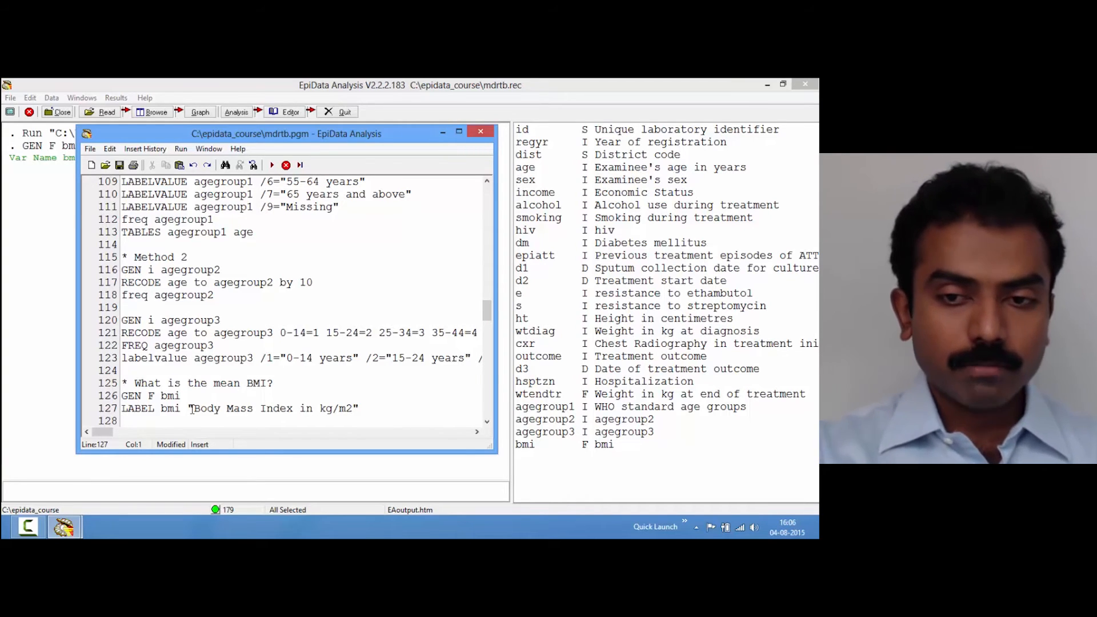
{"action": "key", "text": "F9"}
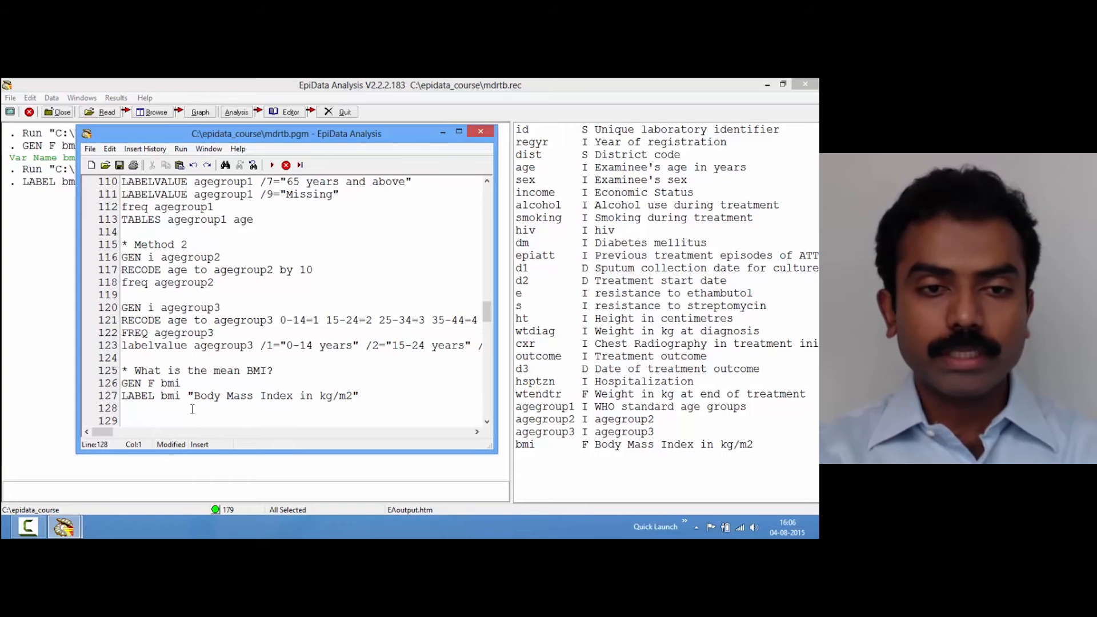
- Enter the formula BMI=wt/ht/100 on the line below the LABEL bmi command
{"action": "type", "text": "BM"}
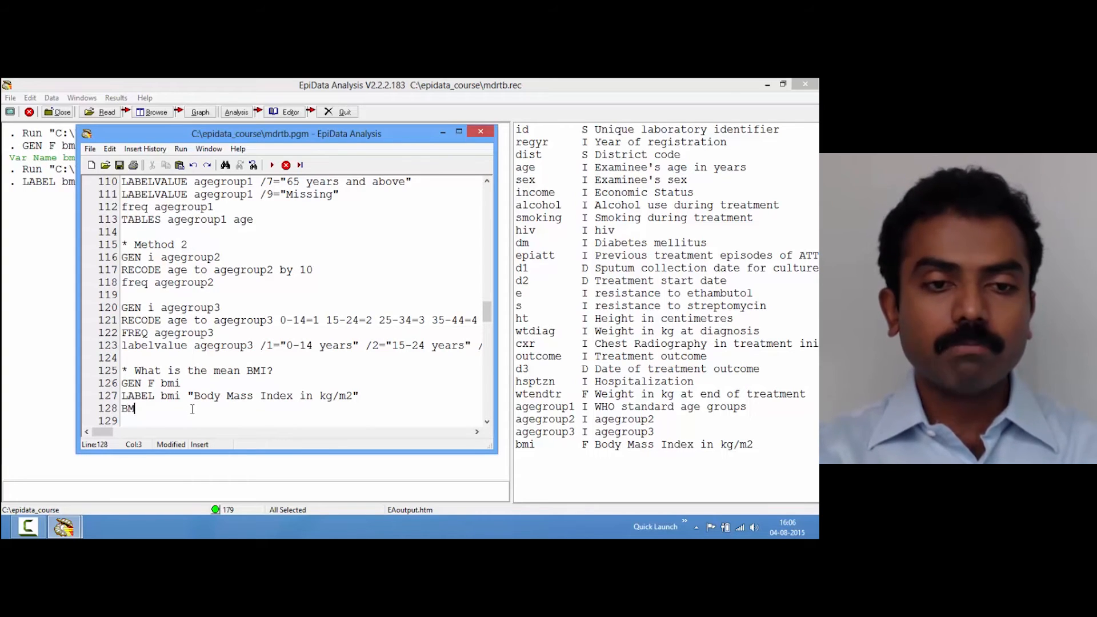
{"action": "type", "text": "I="}
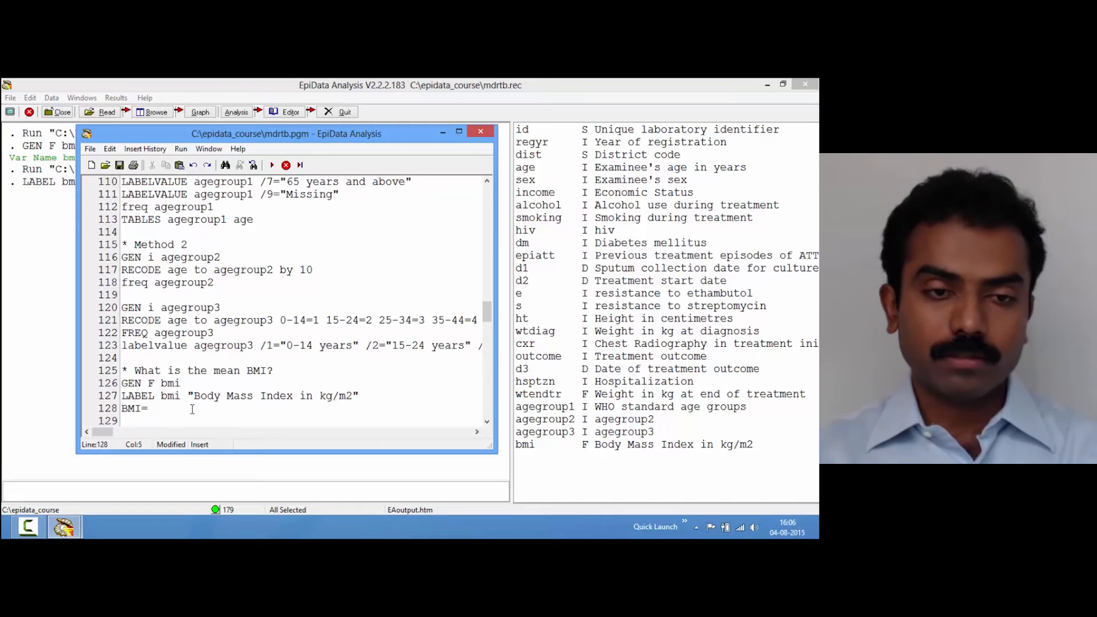
{"action": "type", "text": "wt"}
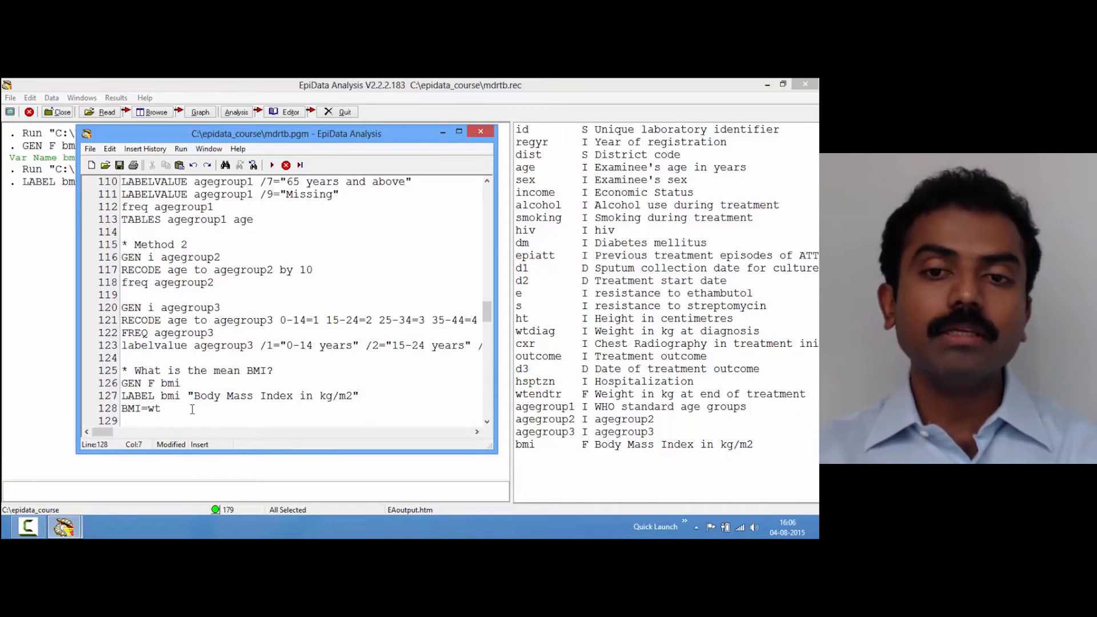
{"action": "type", "text": "/ht"}
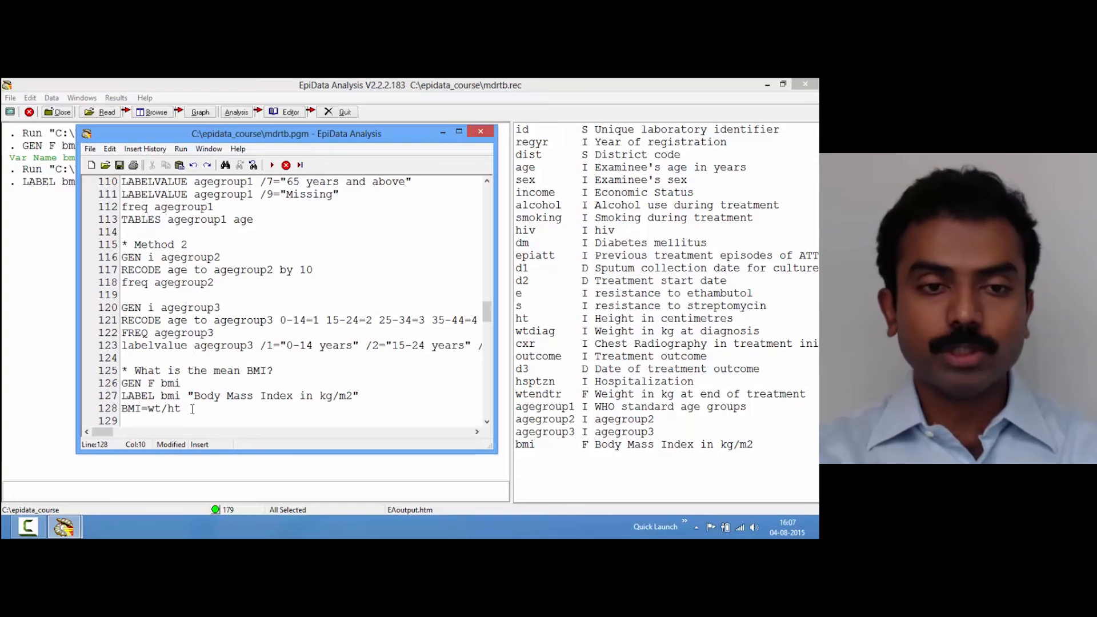
{"action": "type", "text": "/100"}
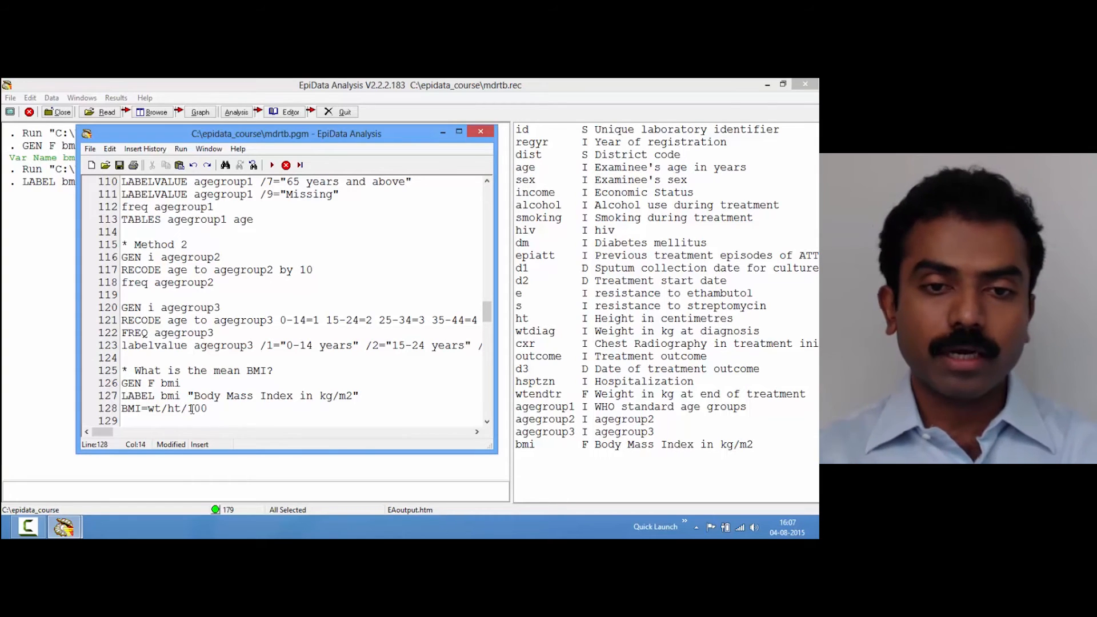
- Enclose ht/100 in parentheses and square it, making the formula BMI=wt/(ht/100)^2
{"action": "type", "text": ")"}
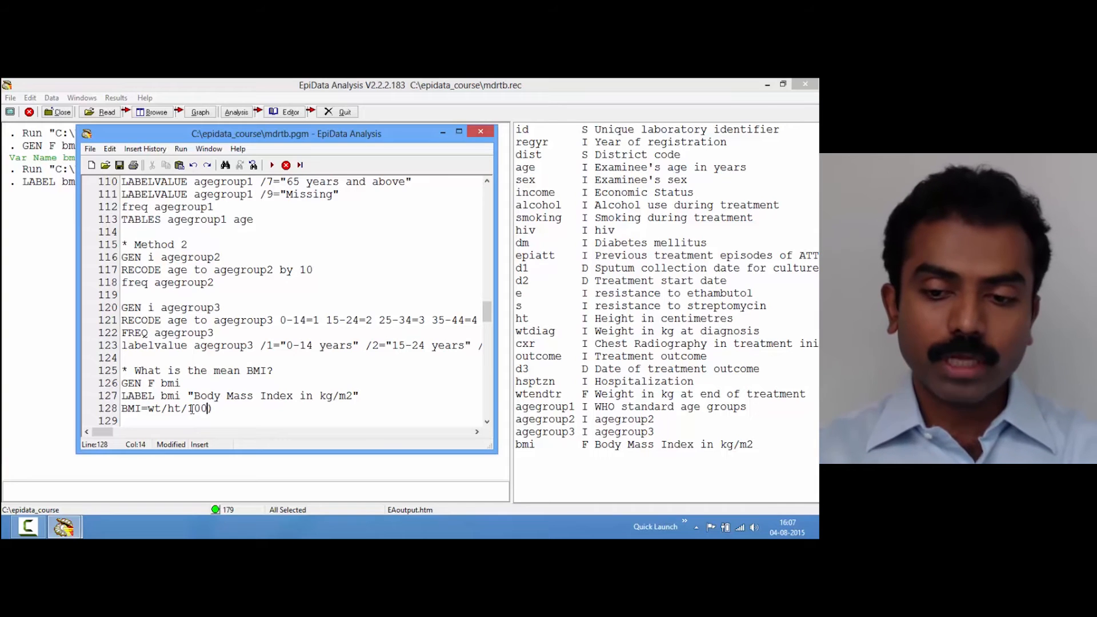
{"action": "key", "text": "Left"}
{"action": "key", "text": "Left"}
{"action": "key", "text": "Left"}
{"action": "key", "text": "Left"}
{"action": "key", "text": "Left"}
{"action": "key", "text": "Left"}
{"action": "key", "text": "Left"}
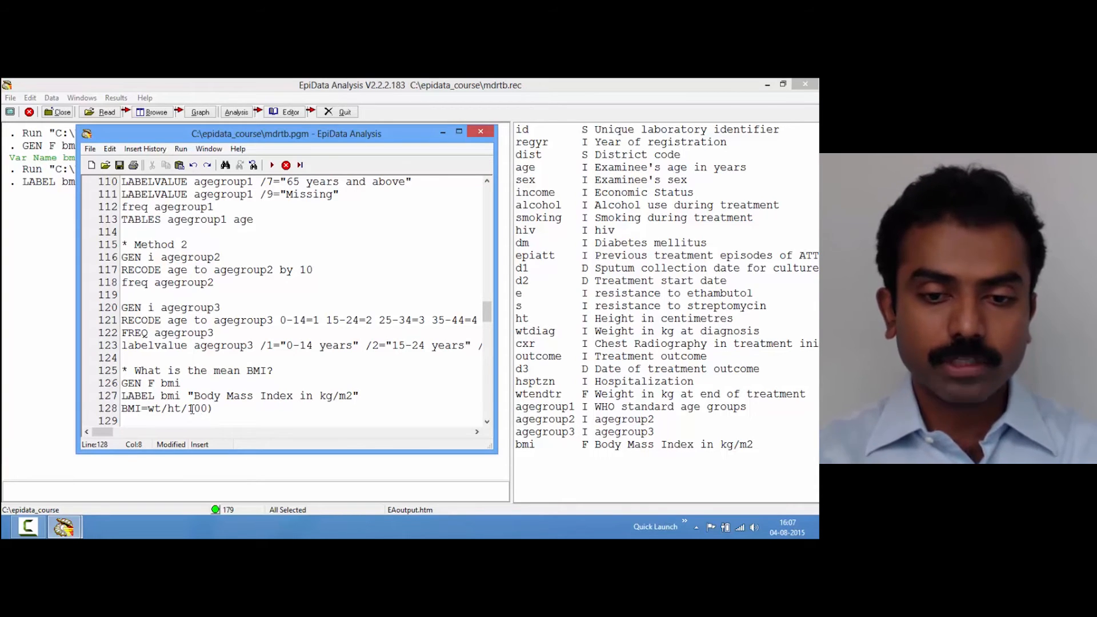
{"action": "type", "text": "("}
{"action": "key", "text": "Right"}
{"action": "key", "text": "Right"}
{"action": "key", "text": "Right"}
{"action": "key", "text": "Right"}
{"action": "key", "text": "Right"}
{"action": "key", "text": "Right"}
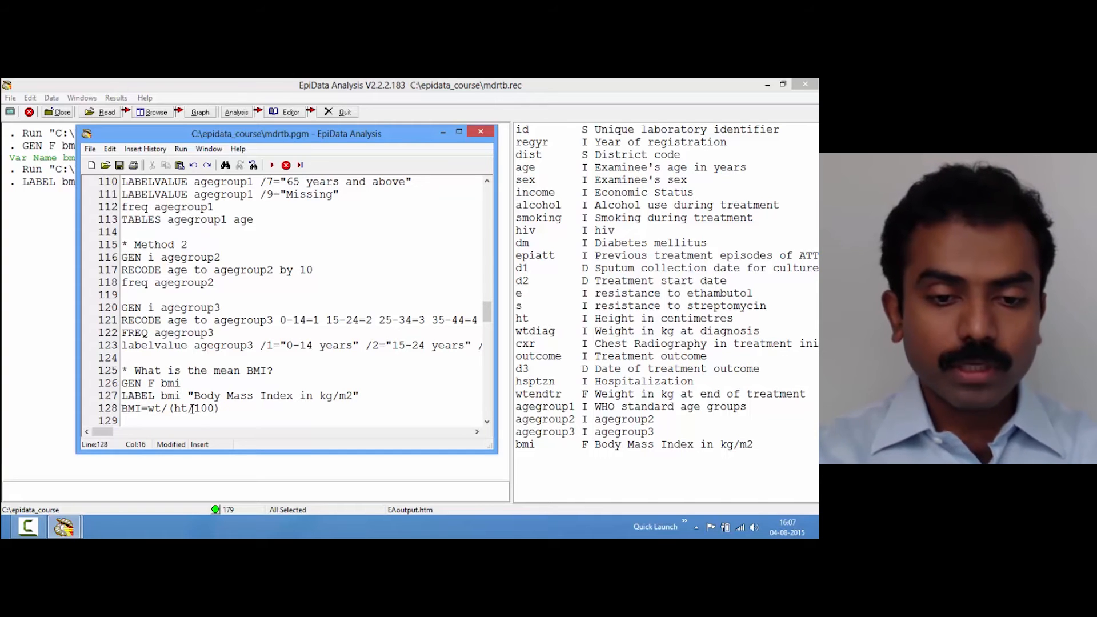
{"action": "type", "text": "^"}
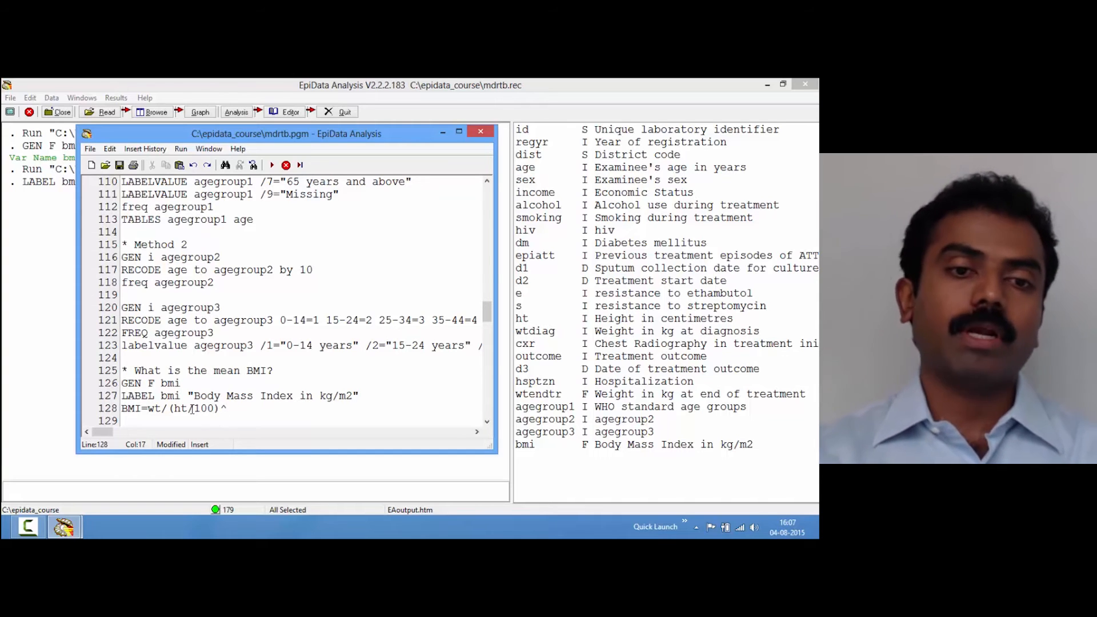
{"action": "type", "text": "2"}
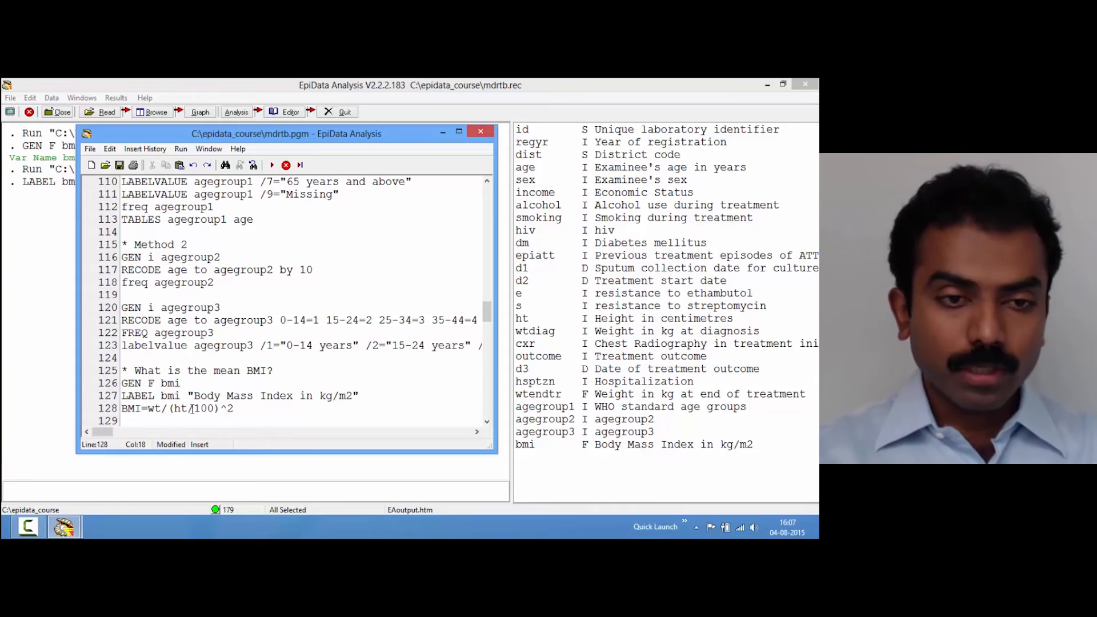
- Try to browse the variables with the command "browse wt ht bmi" in the main window
{"action": "left_click", "coordinate": [48, 491]}
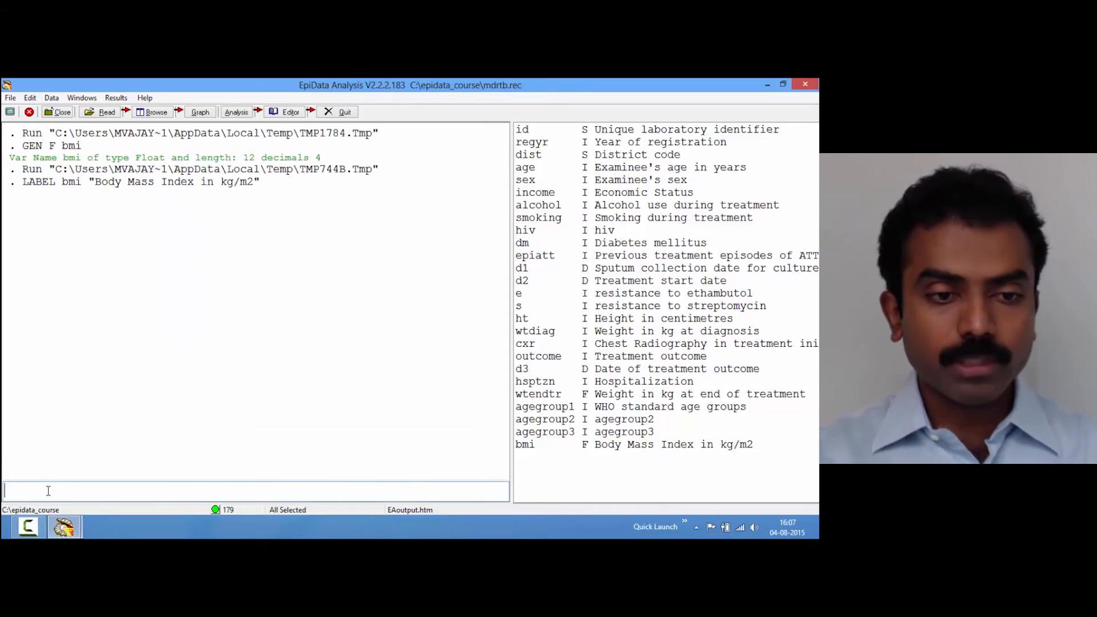
{"action": "type", "text": "brows"}
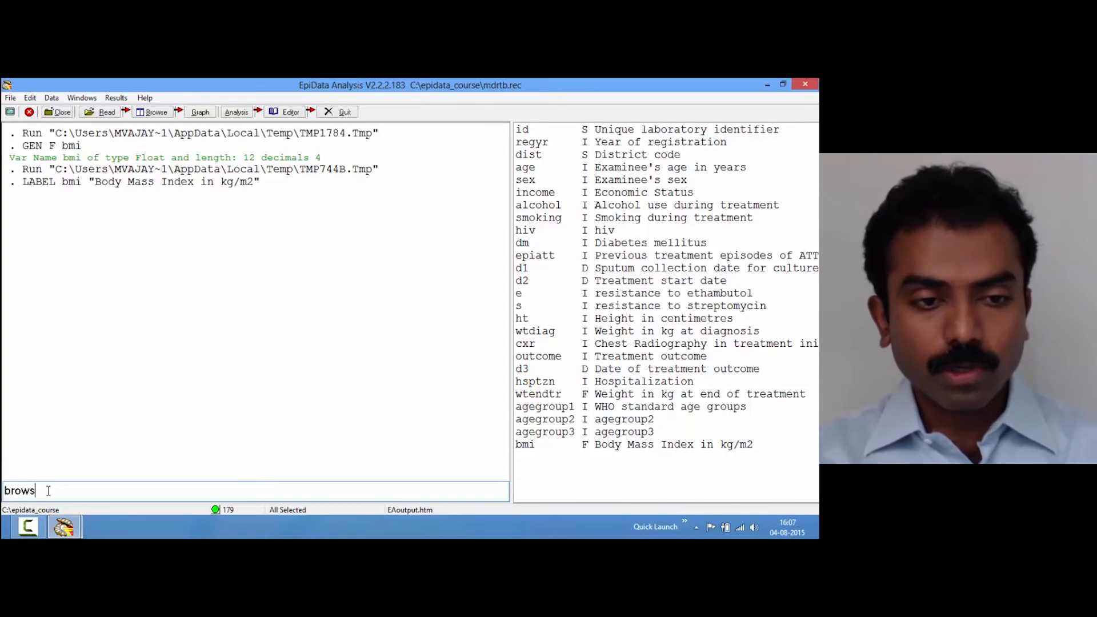
{"action": "type", "text": "e wt h"}
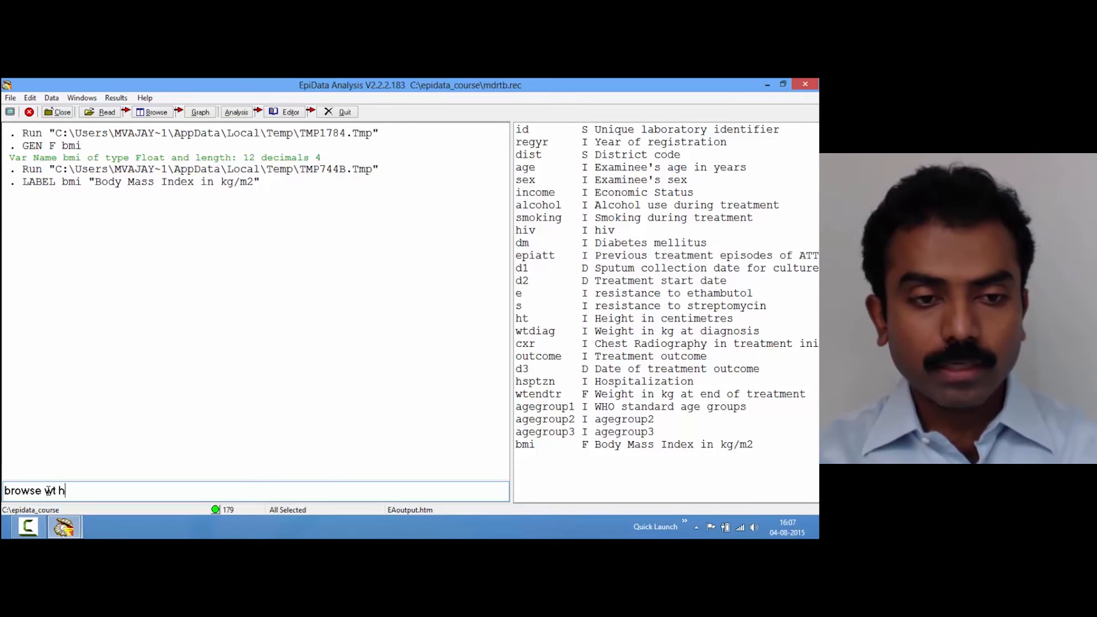
{"action": "type", "text": "t bmi"}
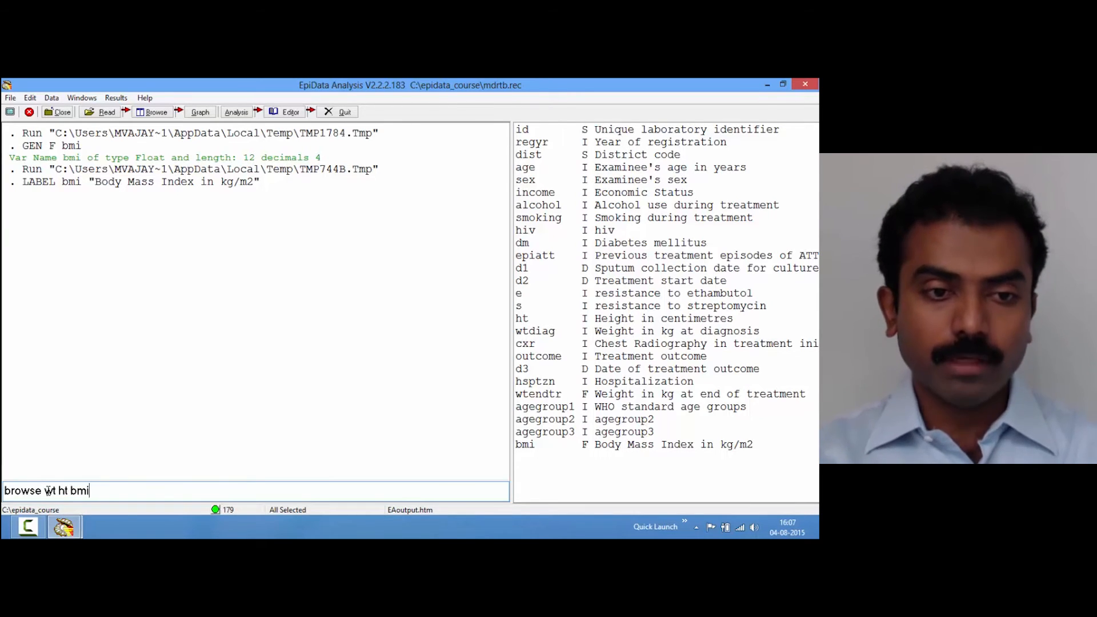
{"action": "key", "text": "Return"}
- Correct the browse command to "browse wtdiag ht bmi", view the listed records and close the data view
{"action": "key", "text": "Up"}
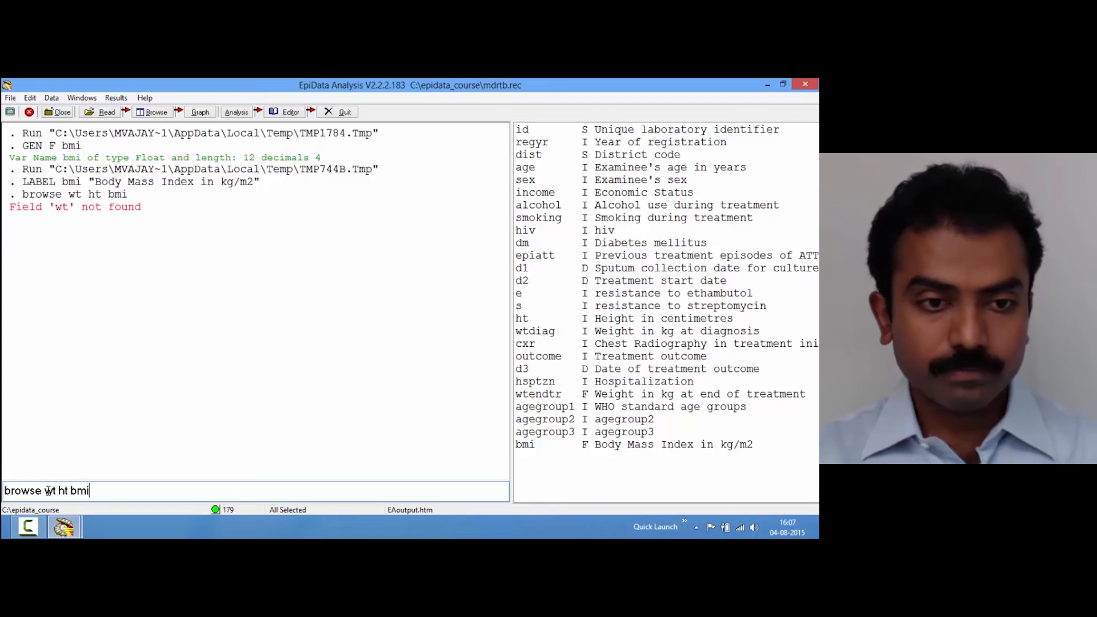
{"action": "key", "text": "Left"}
{"action": "key", "text": "Left"}
{"action": "key", "text": "Left"}
{"action": "key", "text": "Left"}
{"action": "key", "text": "Left"}
{"action": "key", "text": "Left"}
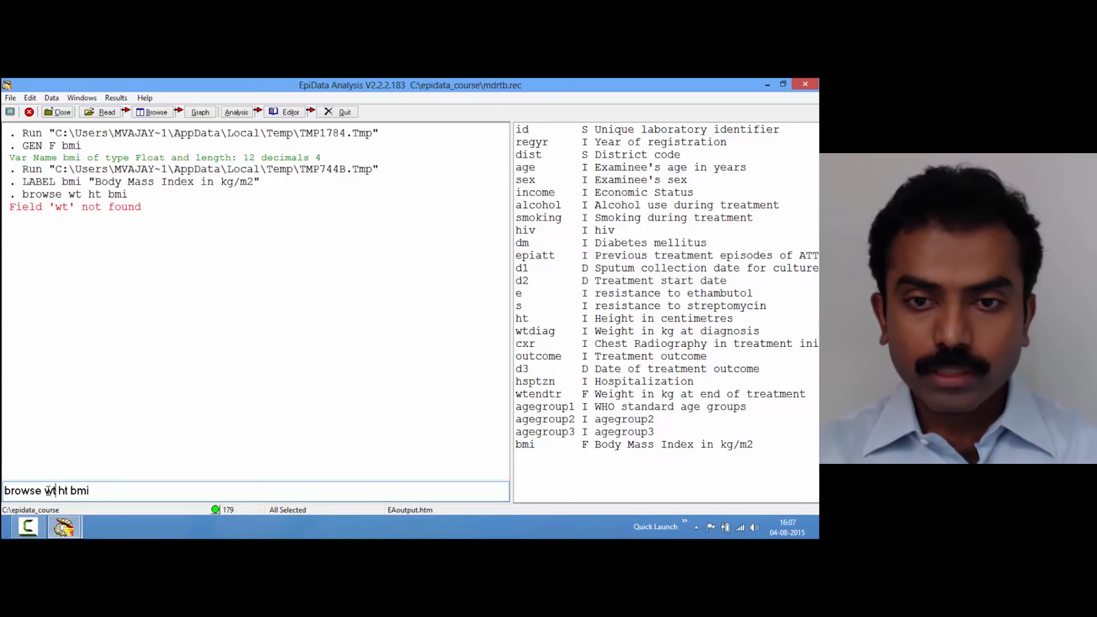
{"action": "type", "text": "diag"}
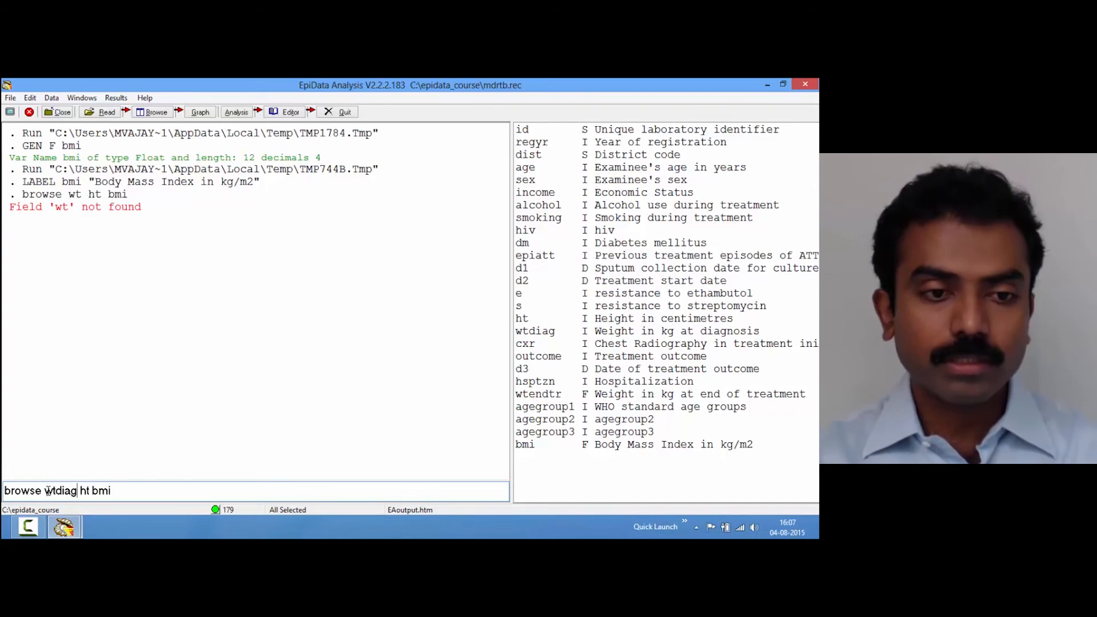
{"action": "key", "text": "Return"}
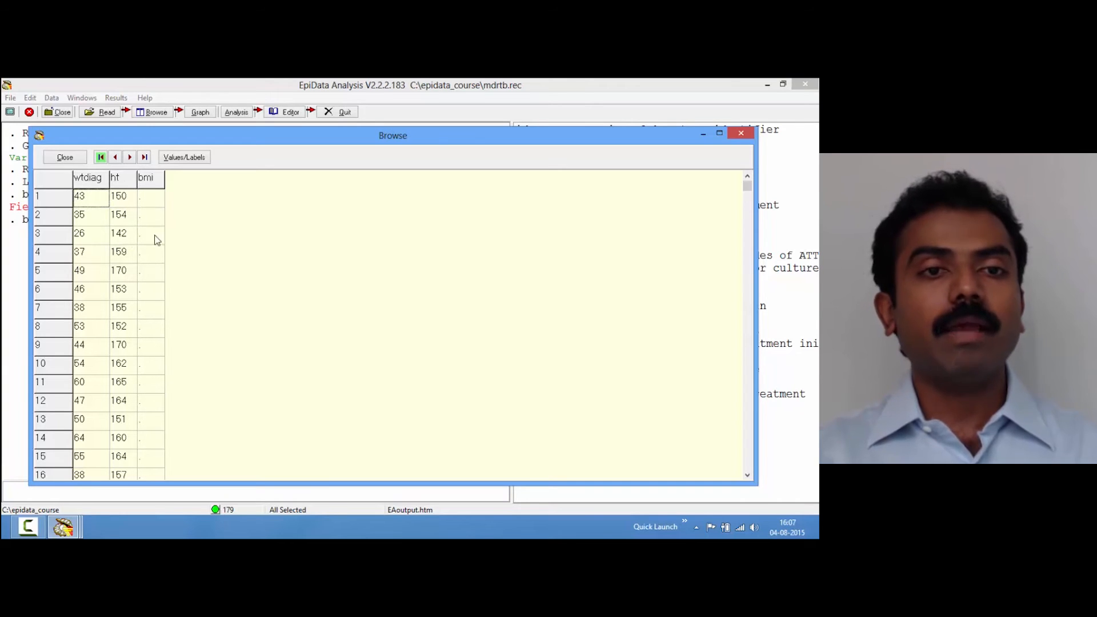
{"action": "left_click", "coordinate": [65, 159]}
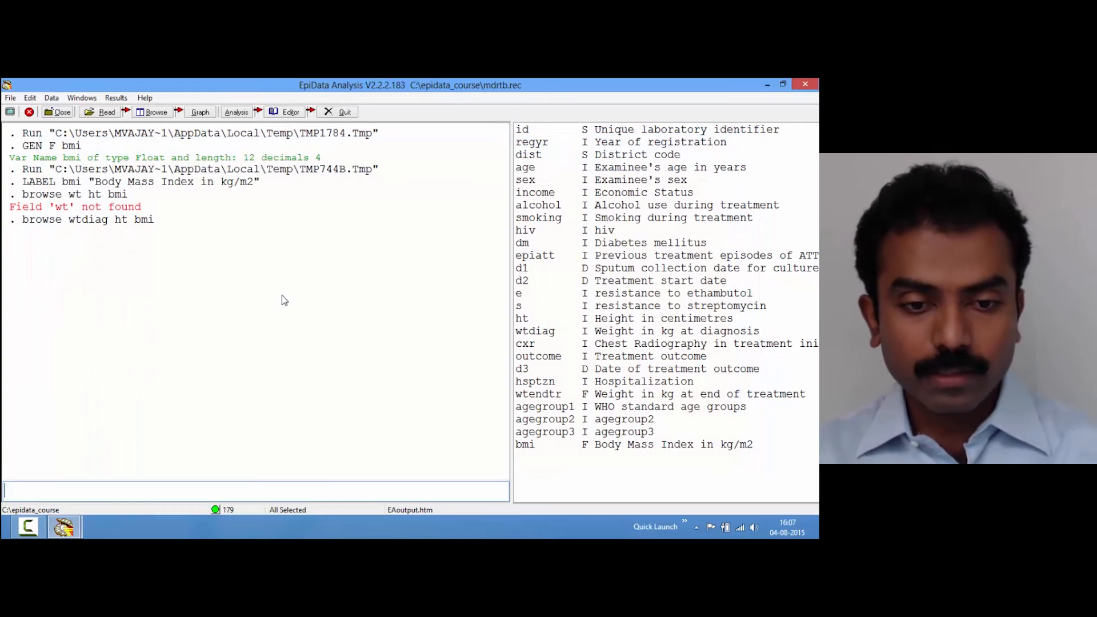
- Return to the mdrtb.pgm program and change wt to wtdiag in the BMI formula
{"action": "key", "text": "alt+Tab"}
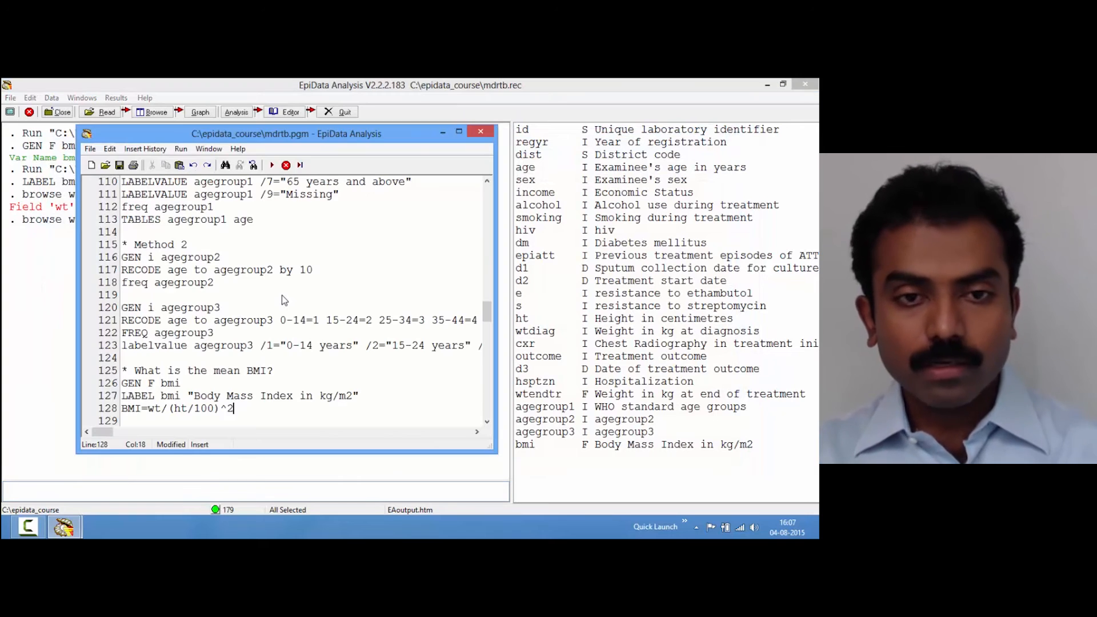
{"action": "left_click", "coordinate": [160, 407]}
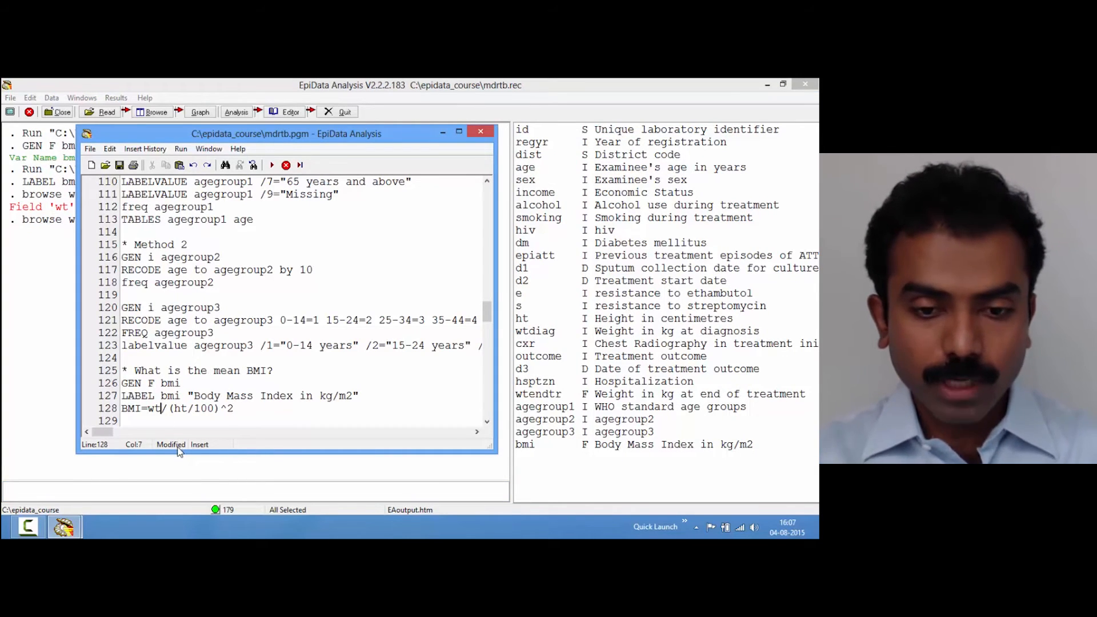
{"action": "type", "text": "diag"}
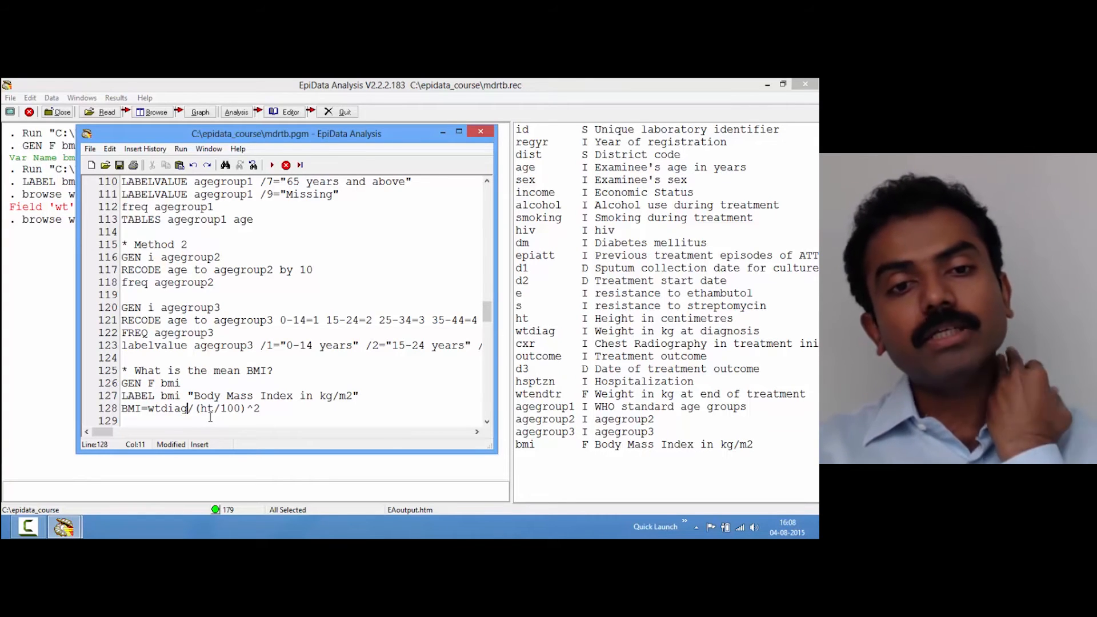
- Append the condition "if ht<>999" to the BMI formula in line 128 and run that line
{"action": "key", "text": "Right"}
{"action": "key", "text": "Right"}
{"action": "key", "text": "Right"}
{"action": "key", "text": "Right"}
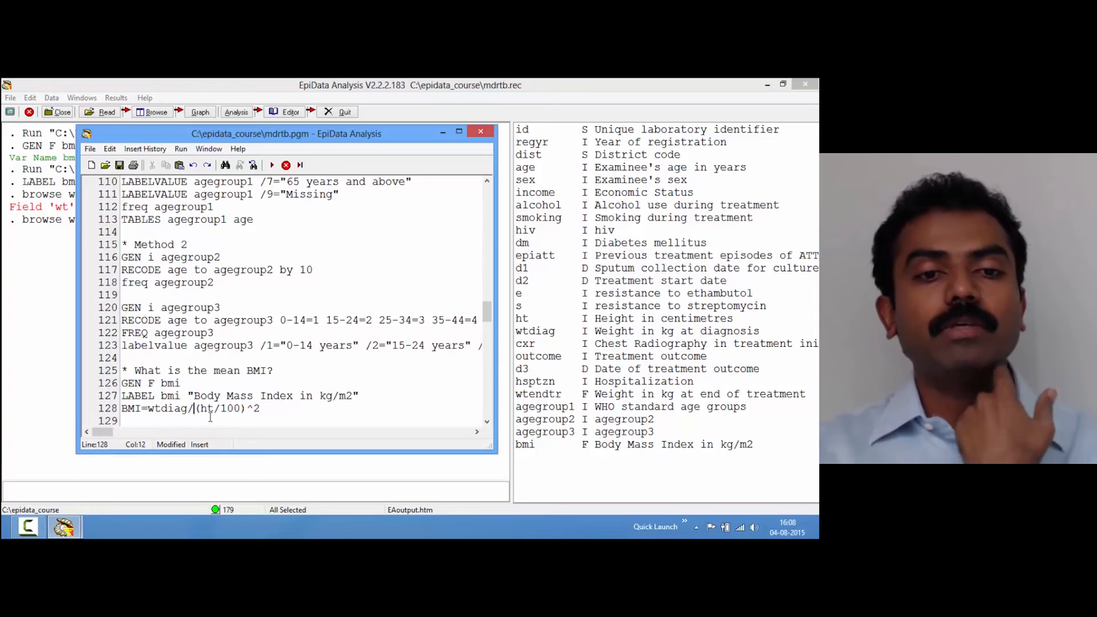
{"action": "key", "text": "Right"}
{"action": "key", "text": "Right"}
{"action": "key", "text": "Right"}
{"action": "key", "text": "Right"}
{"action": "key", "text": "Right"}
{"action": "key", "text": "Right"}
{"action": "key", "text": "Right"}
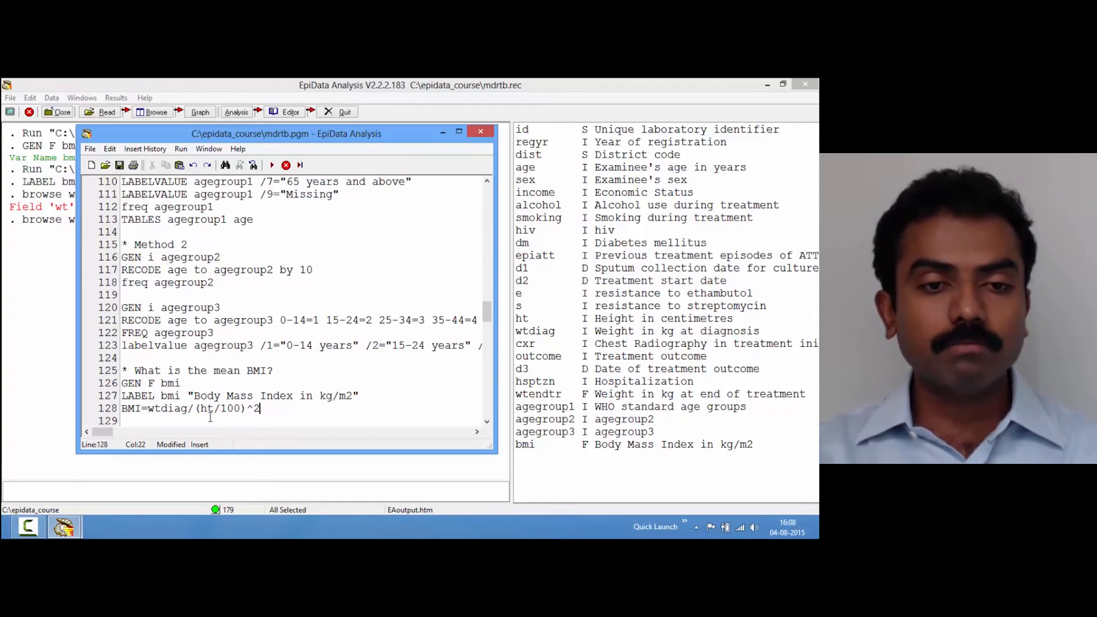
{"action": "type", "text": "if "}
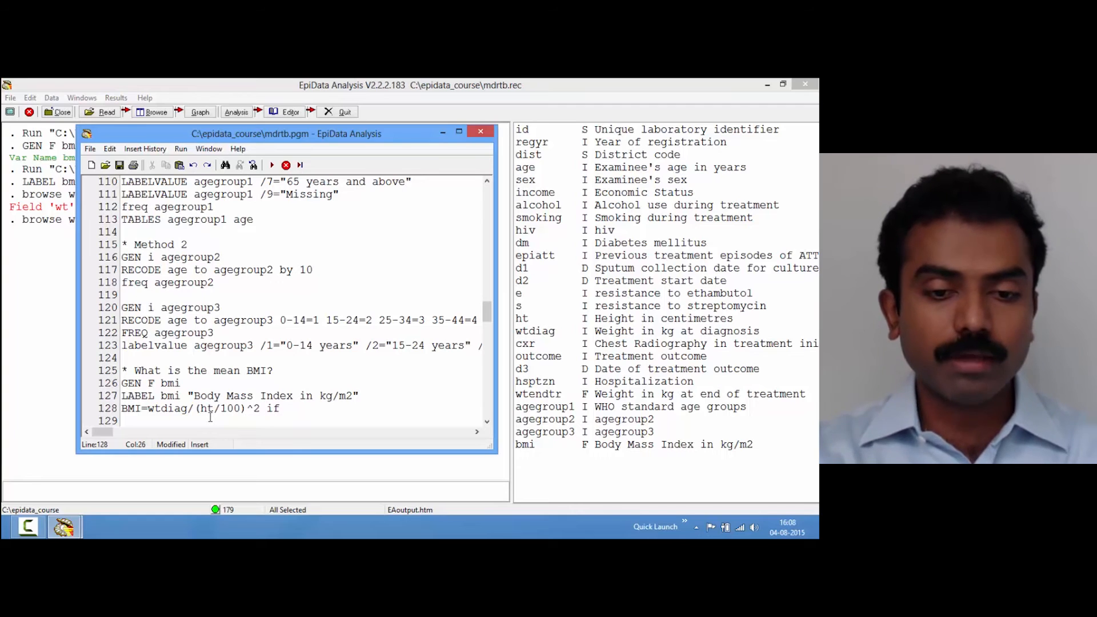
{"action": "type", "text": "ht<>"}
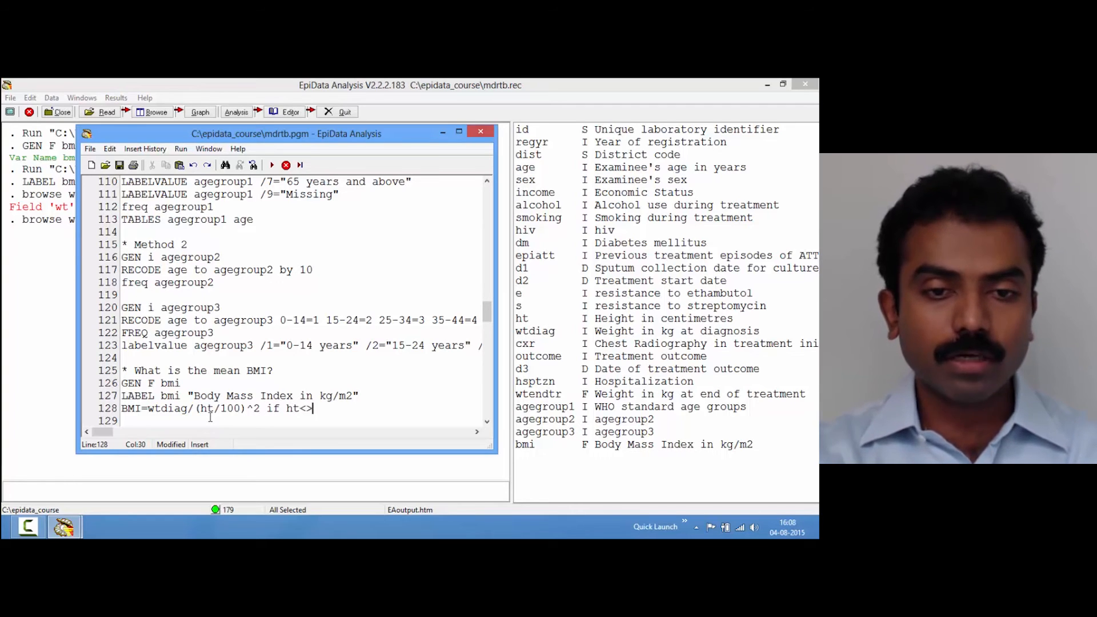
{"action": "type", "text": "999"}
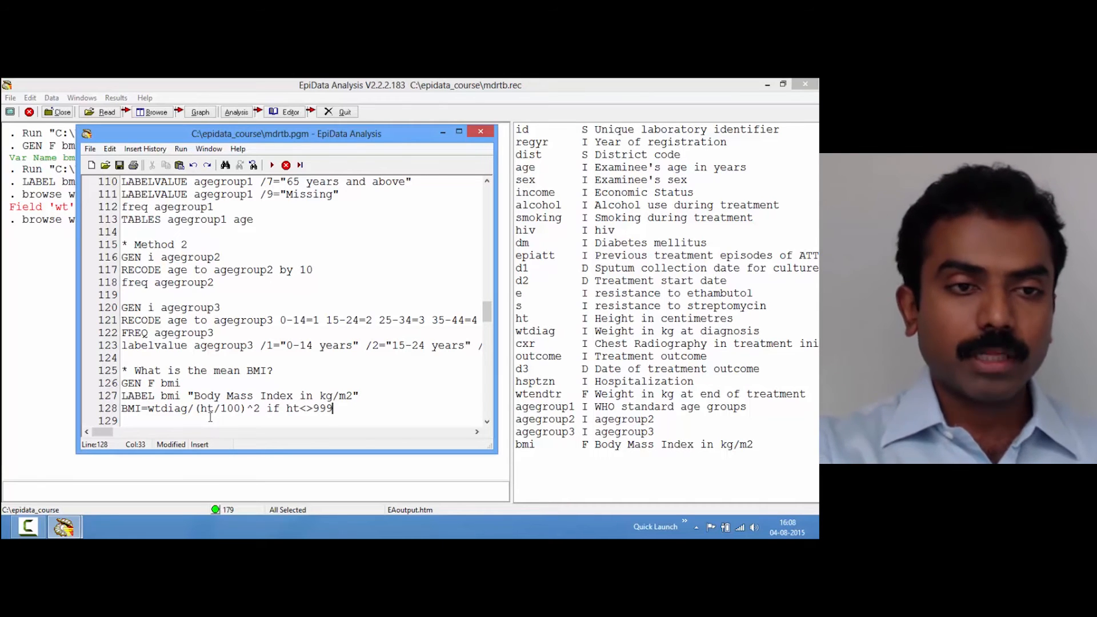
{"action": "key", "text": "F8"}
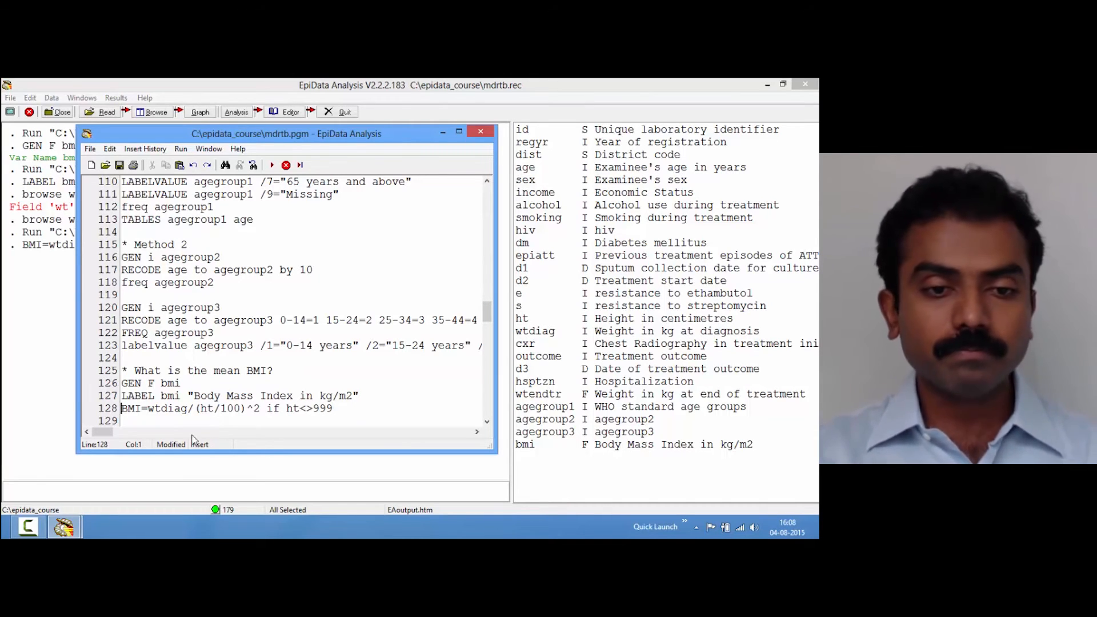
- Recall and rerun the earlier command "browse wtdiag ht bmi" in the main window
{"action": "left_click", "coordinate": [92, 494]}
{"action": "key", "text": "Up"}
{"action": "key", "text": "Up"}
{"action": "key", "text": "Up"}
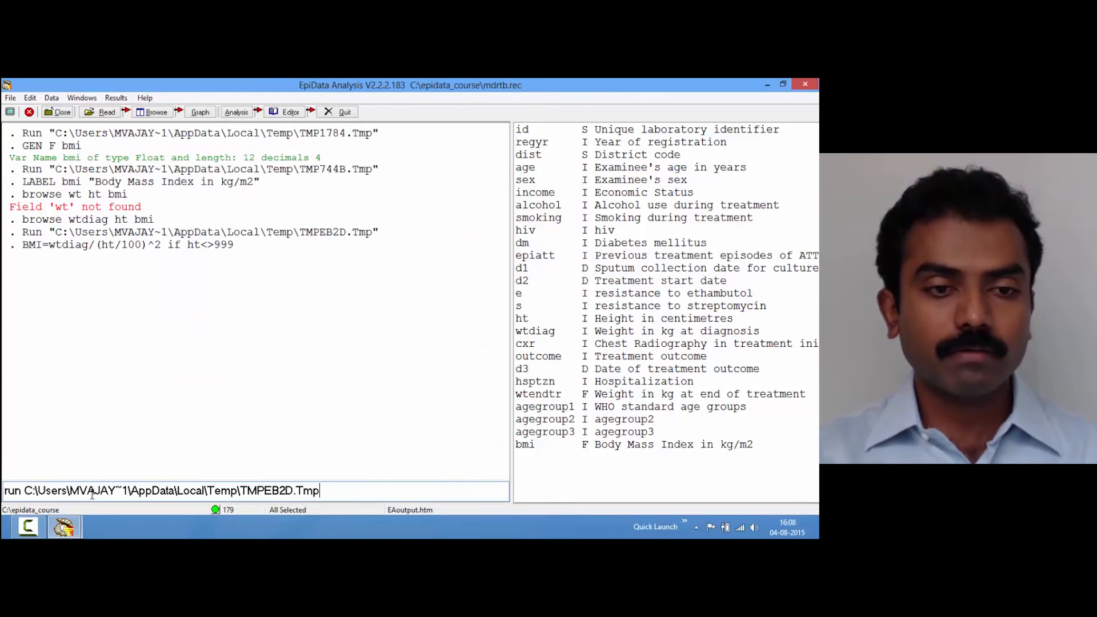
{"action": "key", "text": "Return"}
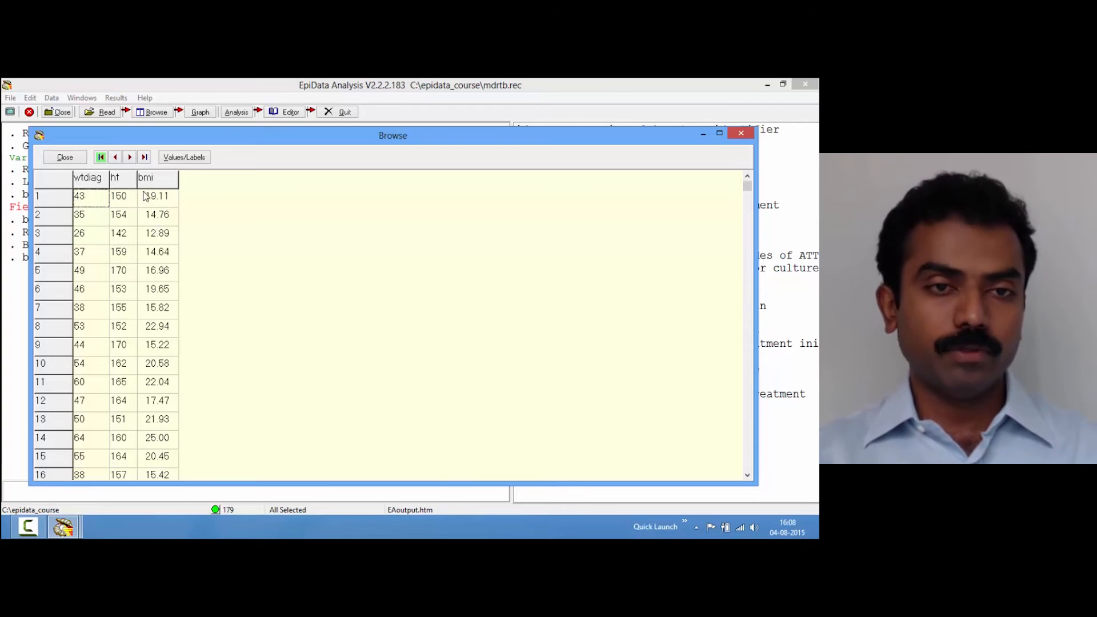
- Sort the browsed records on ht, check the bmi values in the last records and close the data view
{"action": "right_click", "coordinate": [160, 182]}
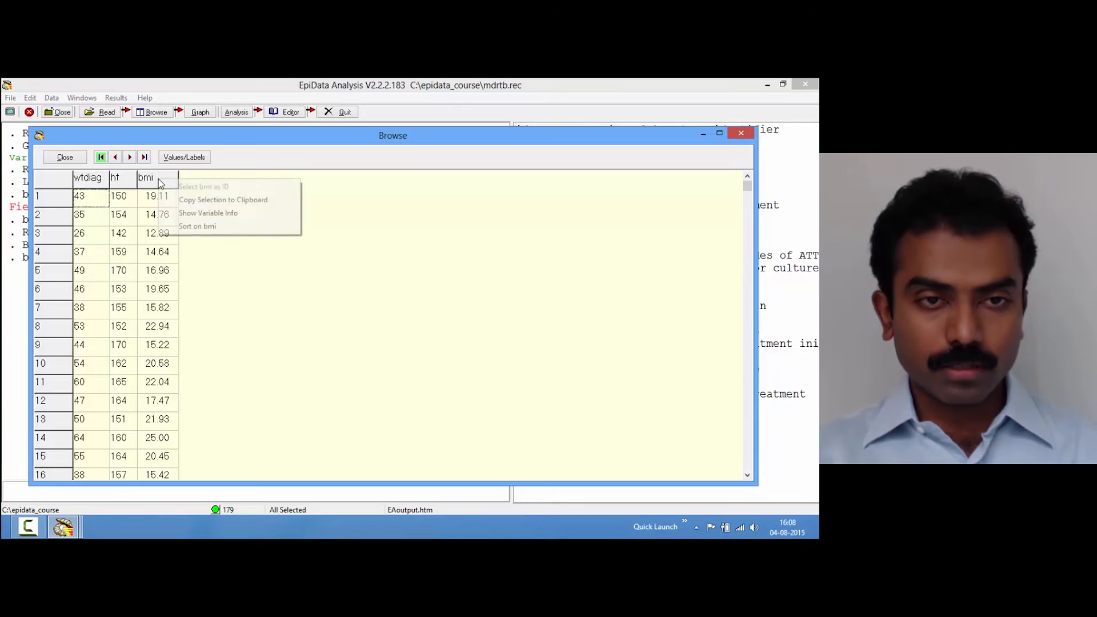
{"action": "right_click", "coordinate": [128, 181]}
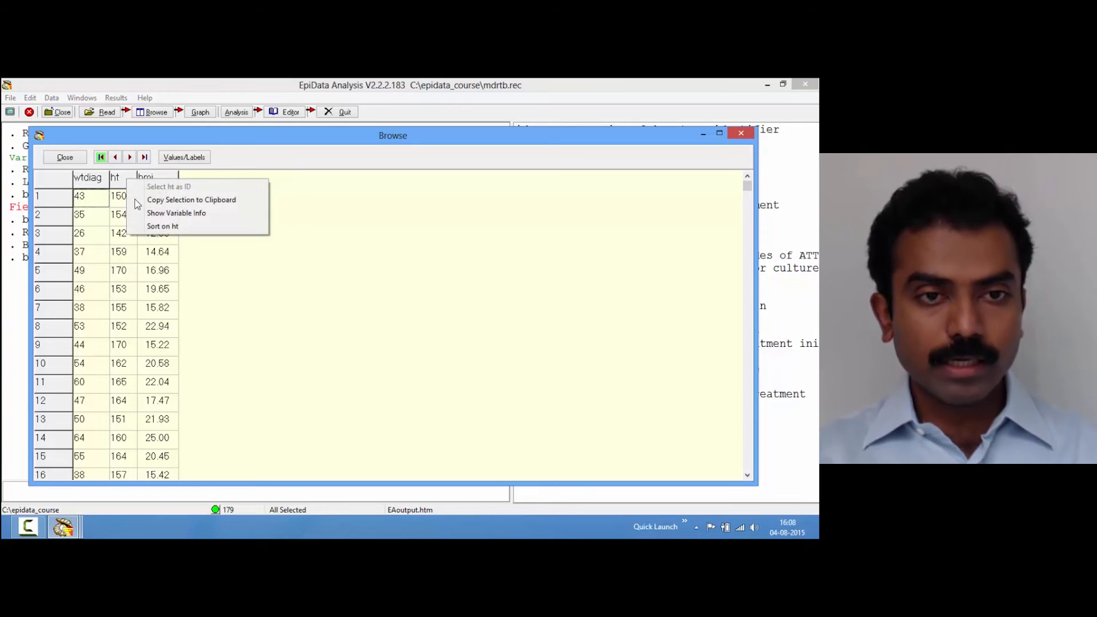
{"action": "left_click", "coordinate": [156, 226]}
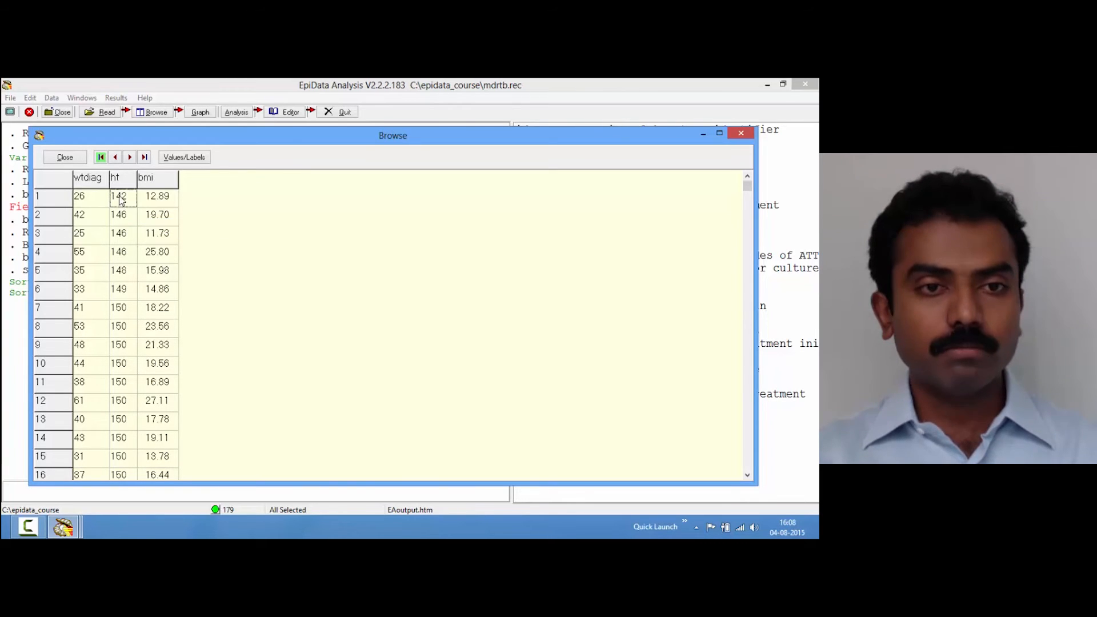
{"action": "left_click", "coordinate": [145, 157]}
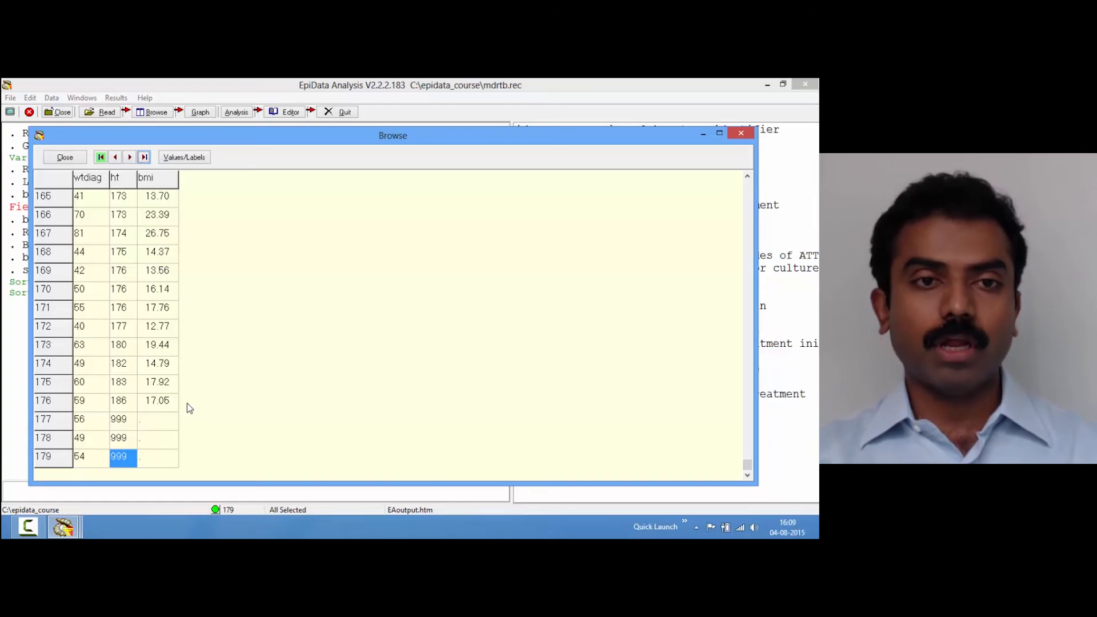
{"action": "left_click", "coordinate": [69, 159]}
- Add the command "MEANS bmi" below the BMI formula in mdrtb.pgm, run it and uncover the results table for viewing
{"action": "key", "text": "alt+Tab"}
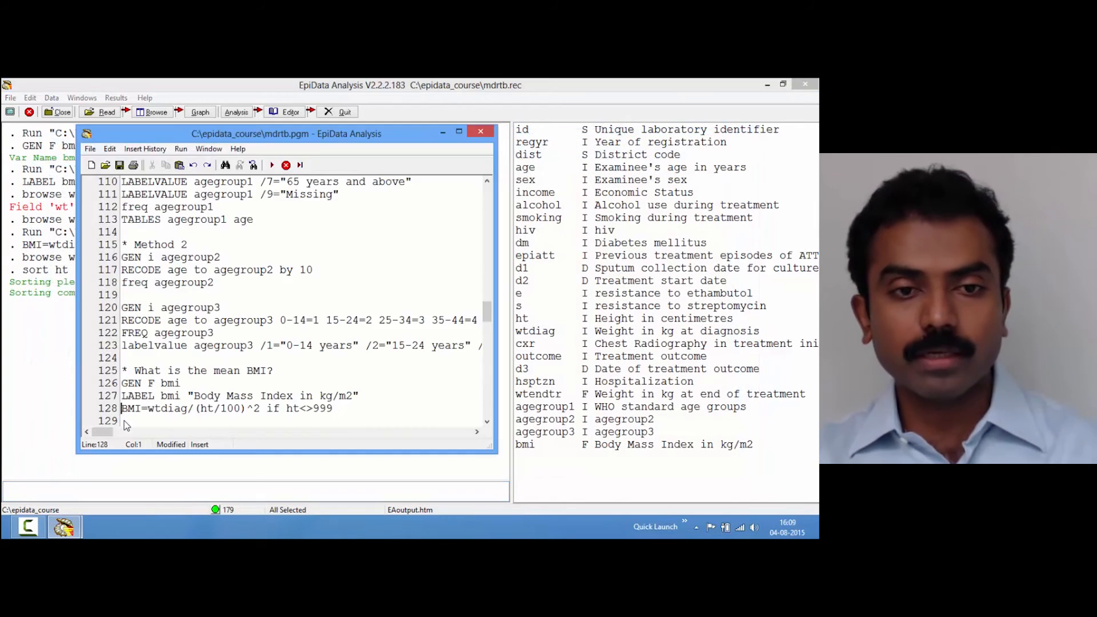
{"action": "key", "text": "Down"}
{"action": "key", "text": "Down"}
{"action": "key", "text": "Down"}
{"action": "key", "text": "Up"}
{"action": "key", "text": "Up"}
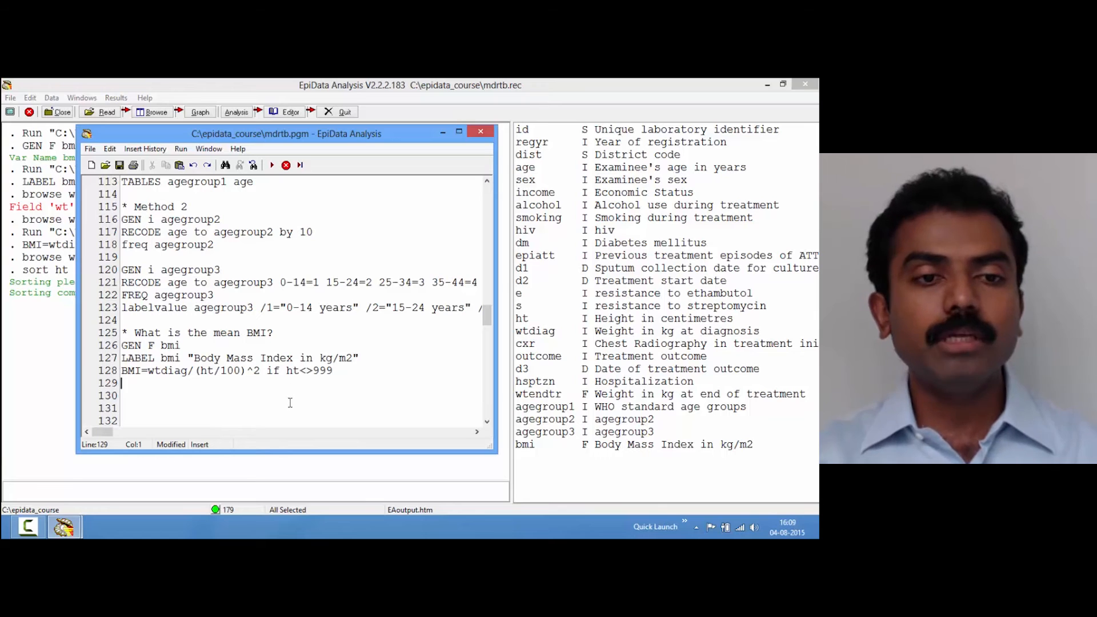
{"action": "type", "text": "MEANS "}
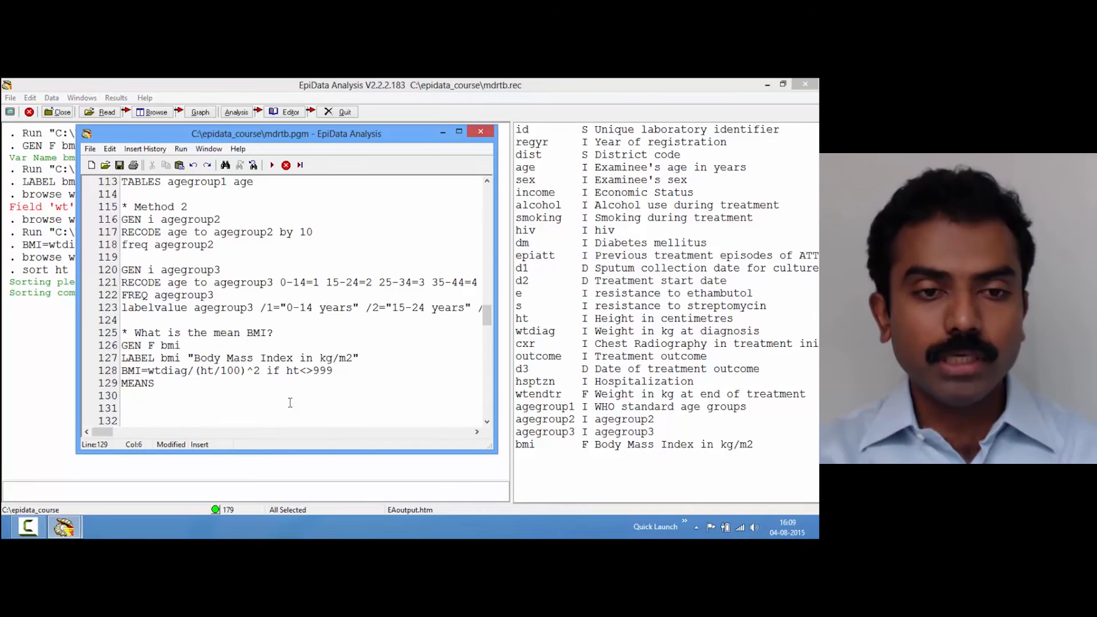
{"action": "type", "text": "bmi"}
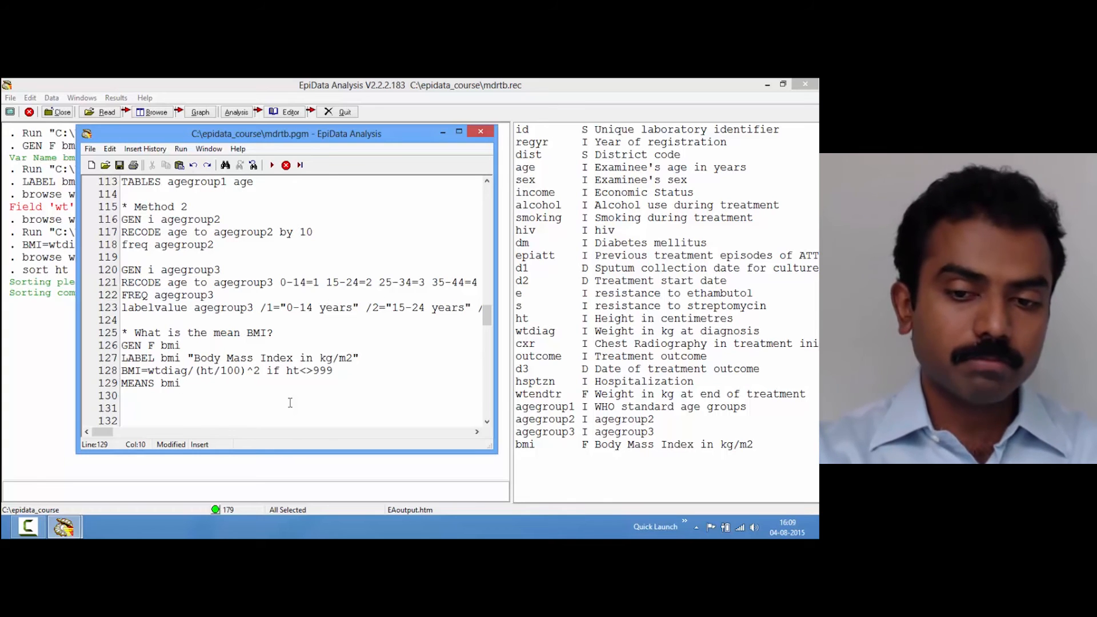
{"action": "key", "text": "F9"}
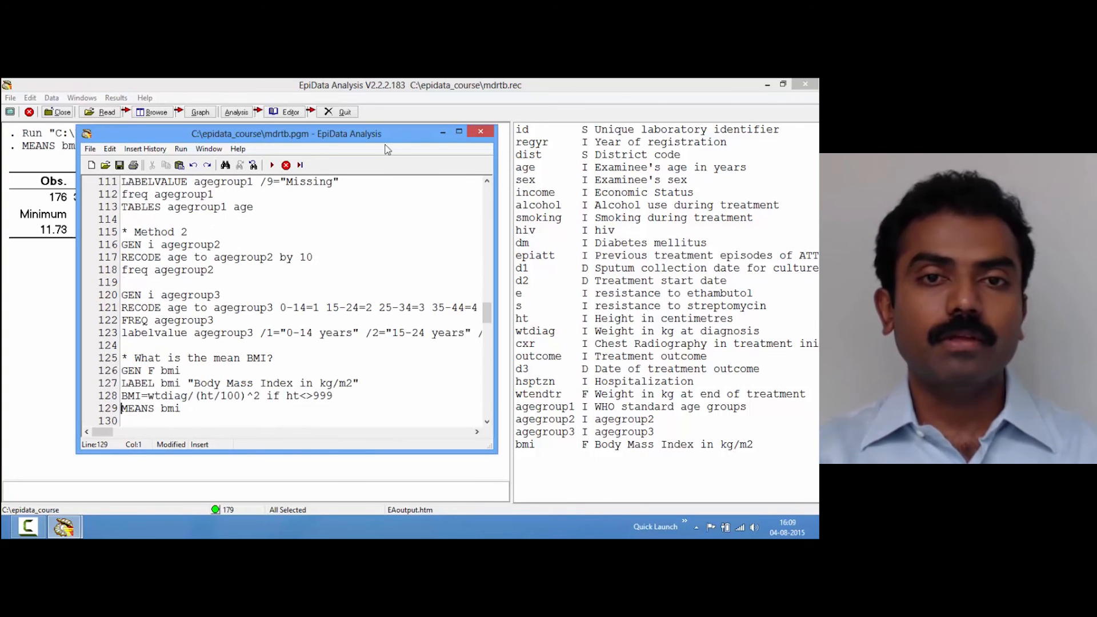
{"action": "left_click_drag", "start_coordinate": [369, 129], "coordinate": [575, 261]}
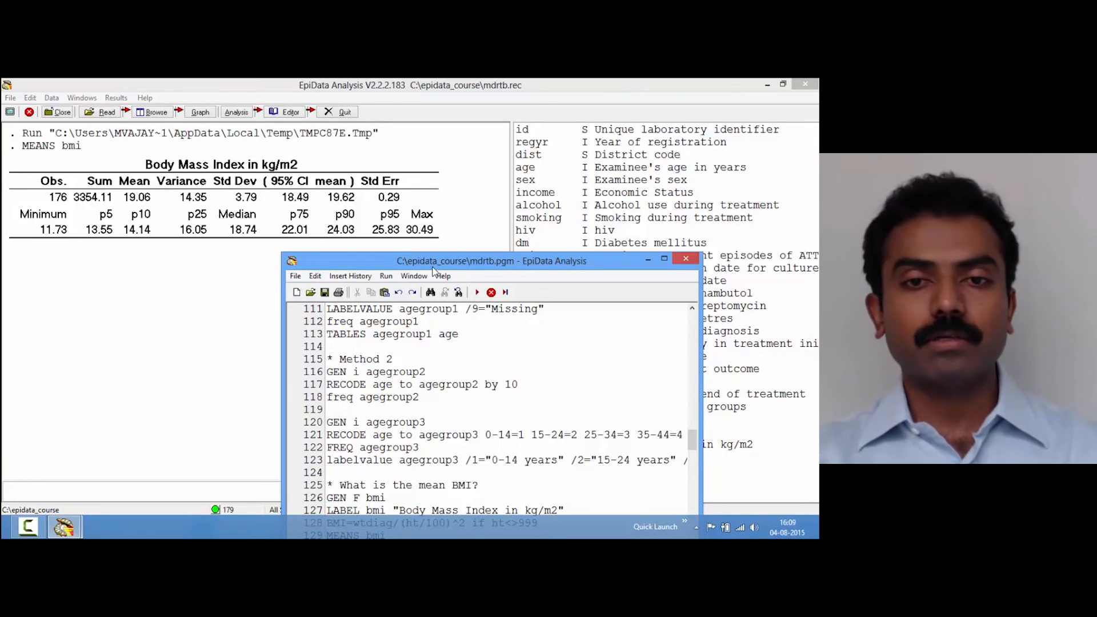
{"action": "left_click_drag", "start_coordinate": [434, 267], "coordinate": [357, 126]}
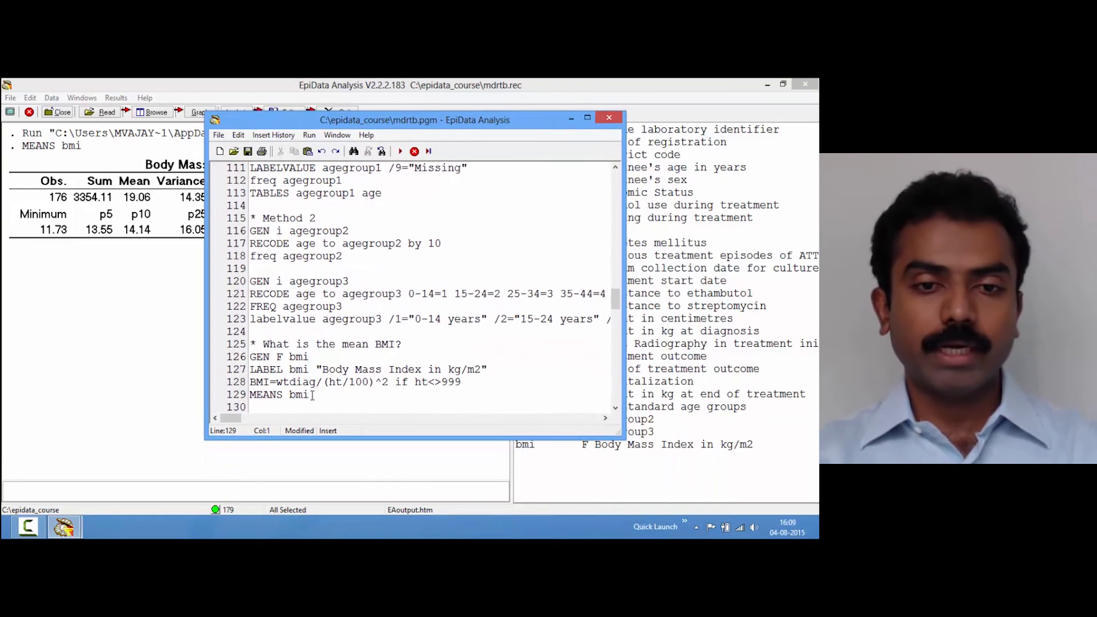
- Remove the extra blank lines above the "Categorize outcome into 2 categories" comment and insert three blank lines beneath it
{"action": "key", "text": "Down"}
{"action": "key", "text": "Down"}
{"action": "key", "text": "Down"}
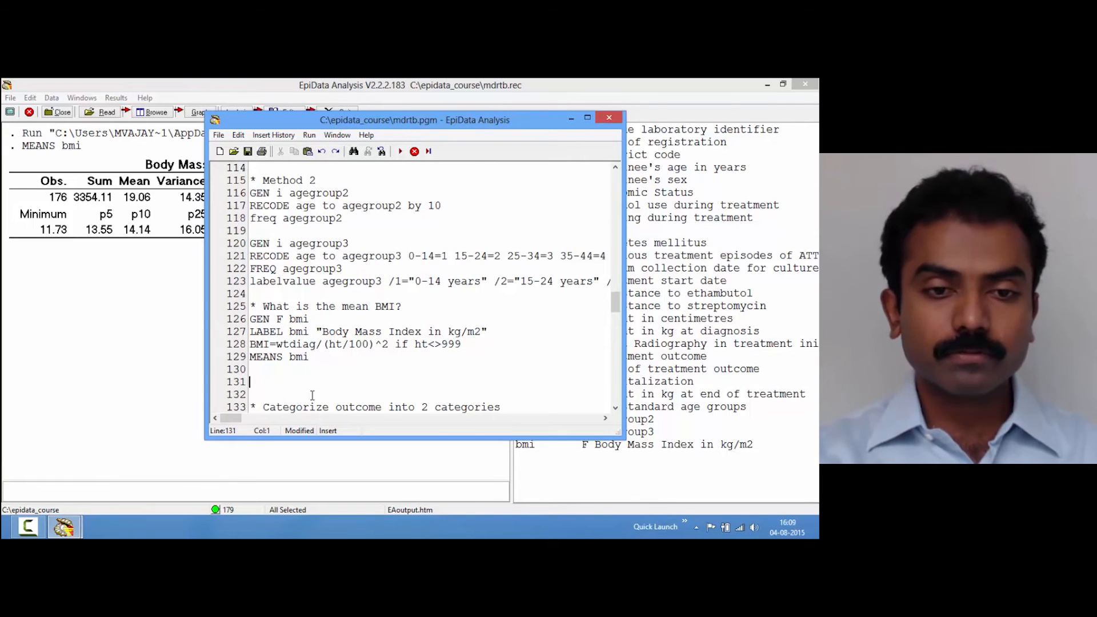
{"action": "key", "text": "Delete"}
{"action": "key", "text": "Delete"}
{"action": "key", "text": "Down"}
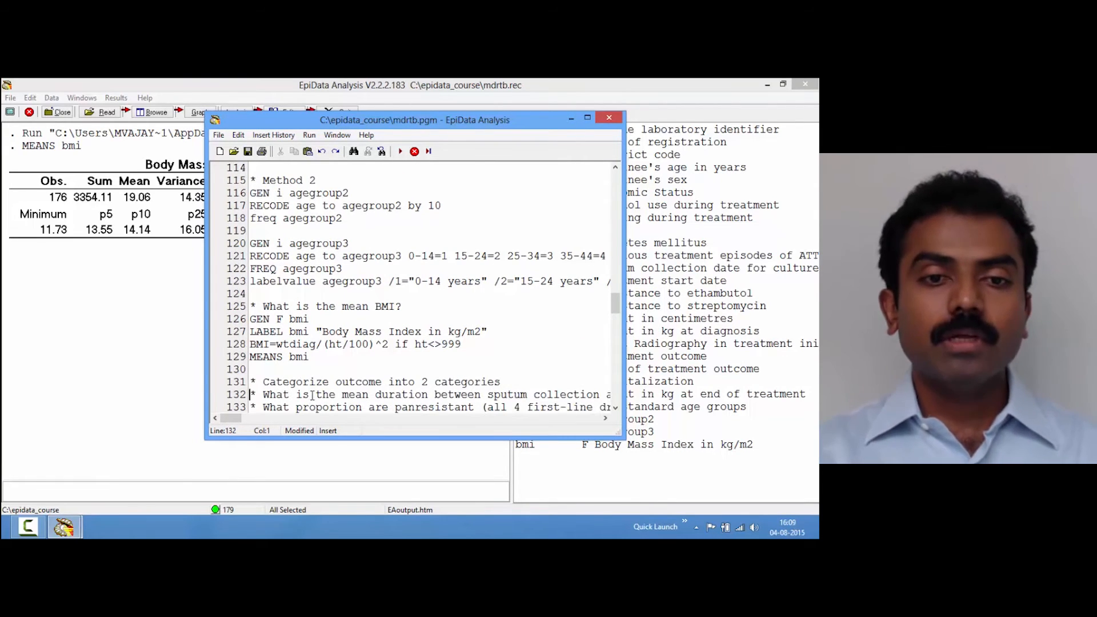
{"action": "key", "text": "Return"}
{"action": "key", "text": "Return"}
{"action": "key", "text": "Return"}
{"action": "key", "text": "Up"}
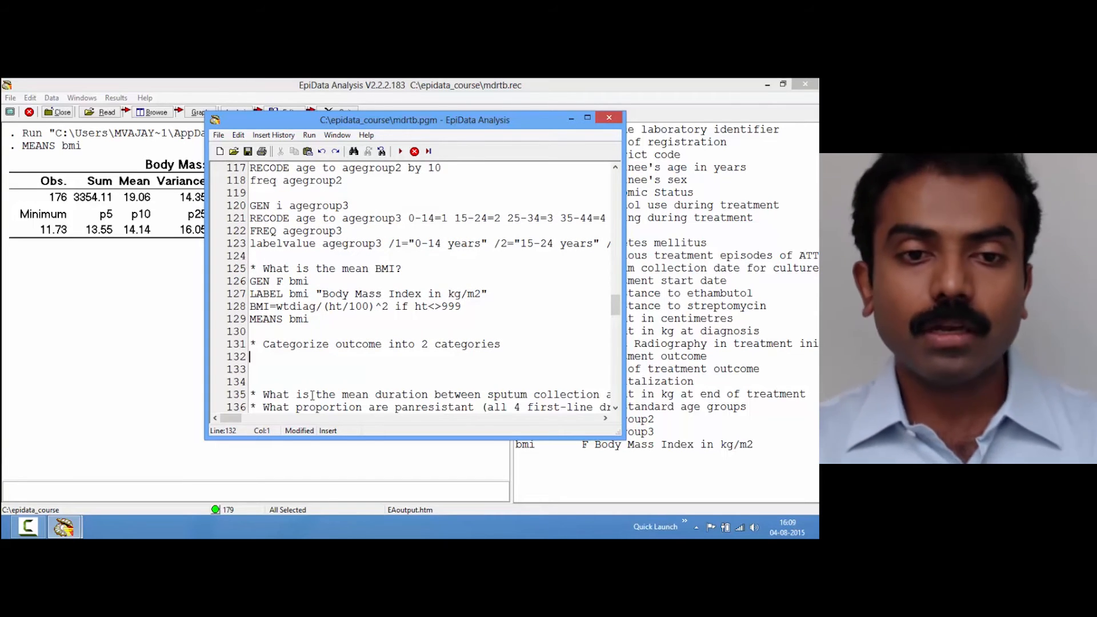
- Add and run "freq outcome /vl" under the categorize comment, and shift the editor window aside to view the outcome table
{"action": "type", "text": "freq "}
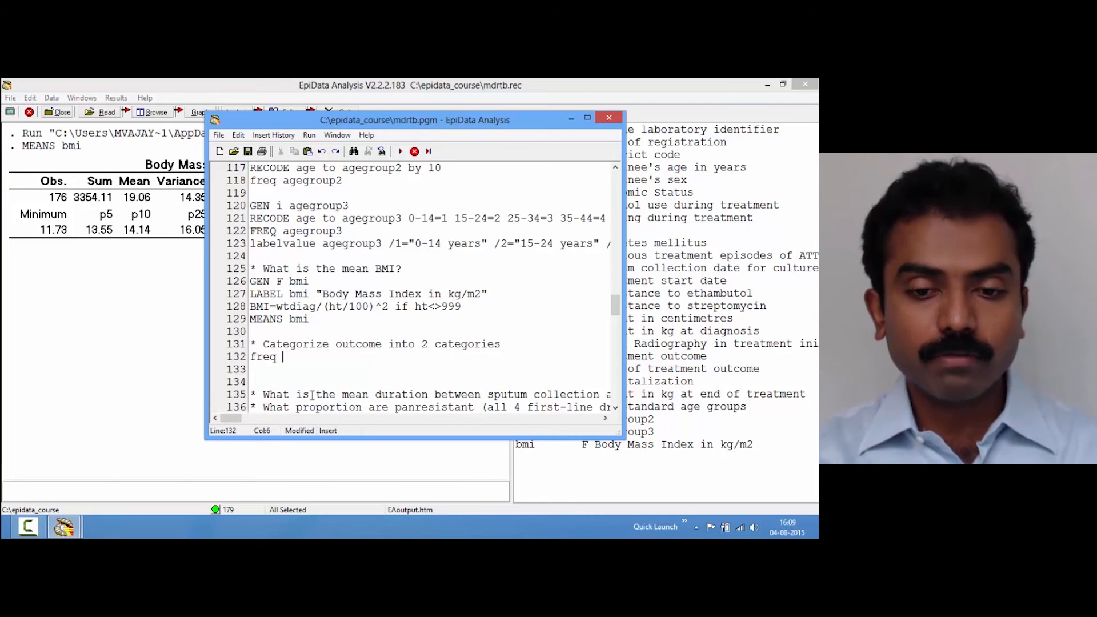
{"action": "type", "text": "outcome /vl"}
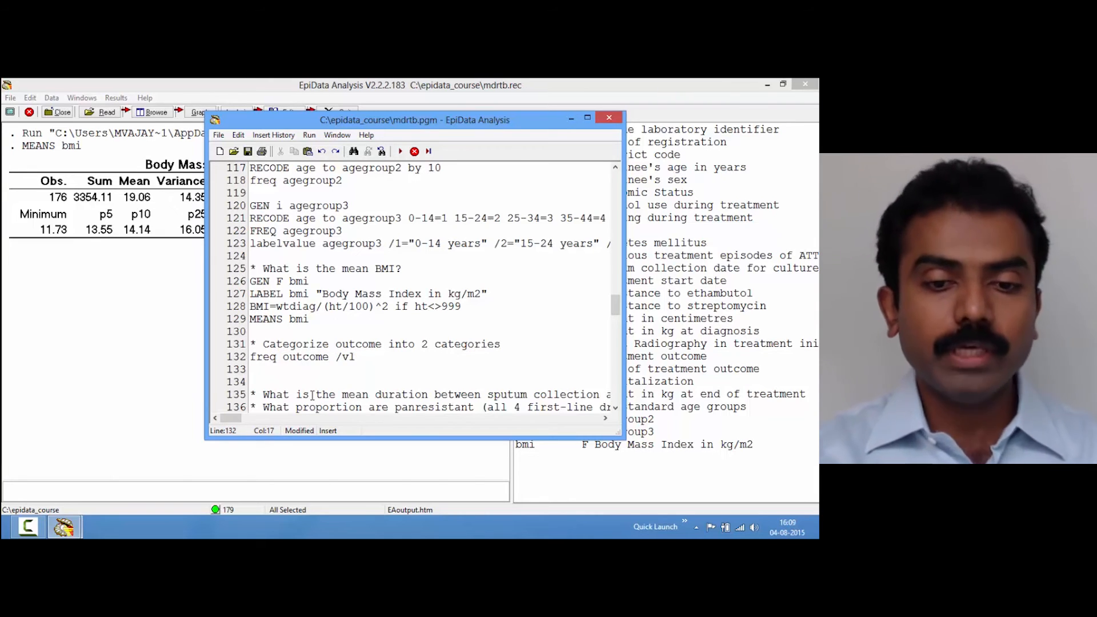
{"action": "key", "text": "ctrl+e"}
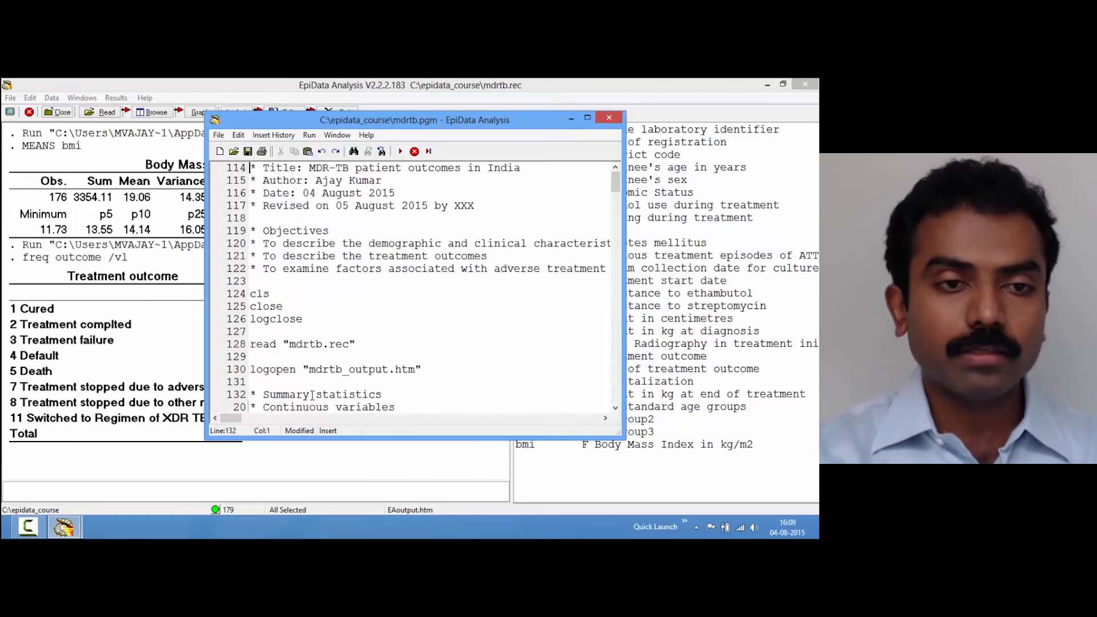
{"action": "left_click_drag", "start_coordinate": [331, 126], "coordinate": [423, 127]}
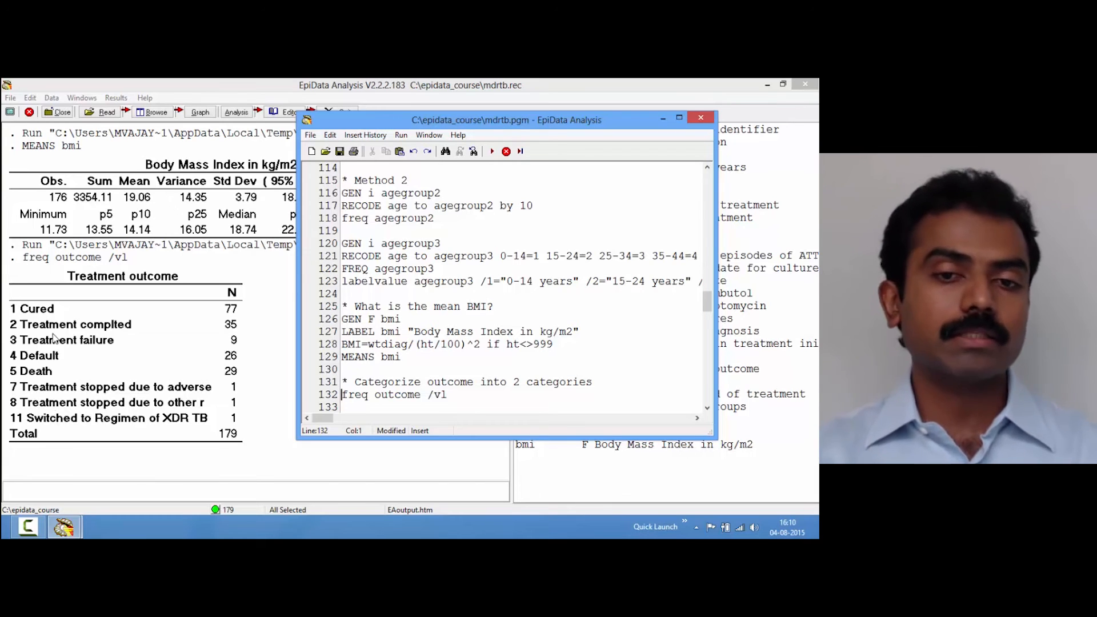
- Add the line "GEN i outcome2=1" below the outcome frequency command
{"action": "key", "text": "Return"}
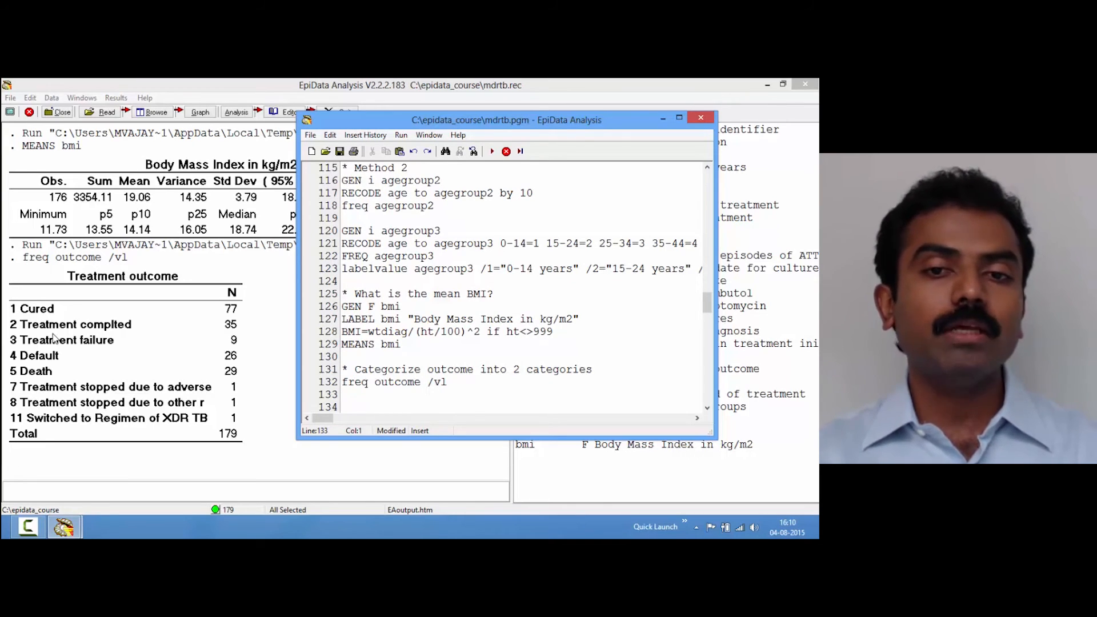
{"action": "type", "text": "GEN i o"}
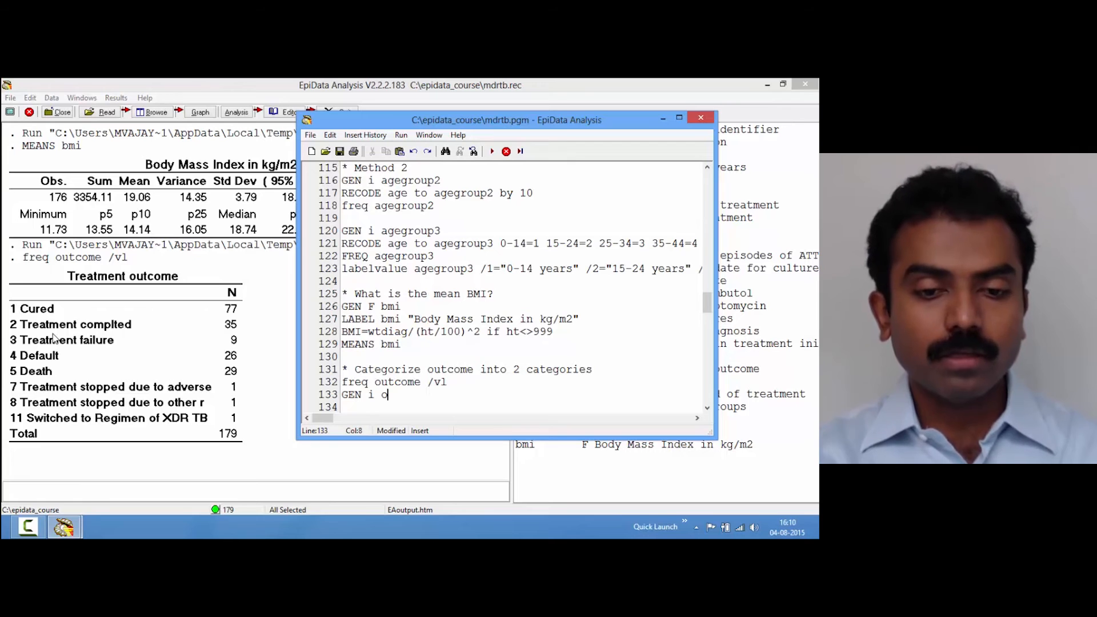
{"action": "type", "text": "utcome2"}
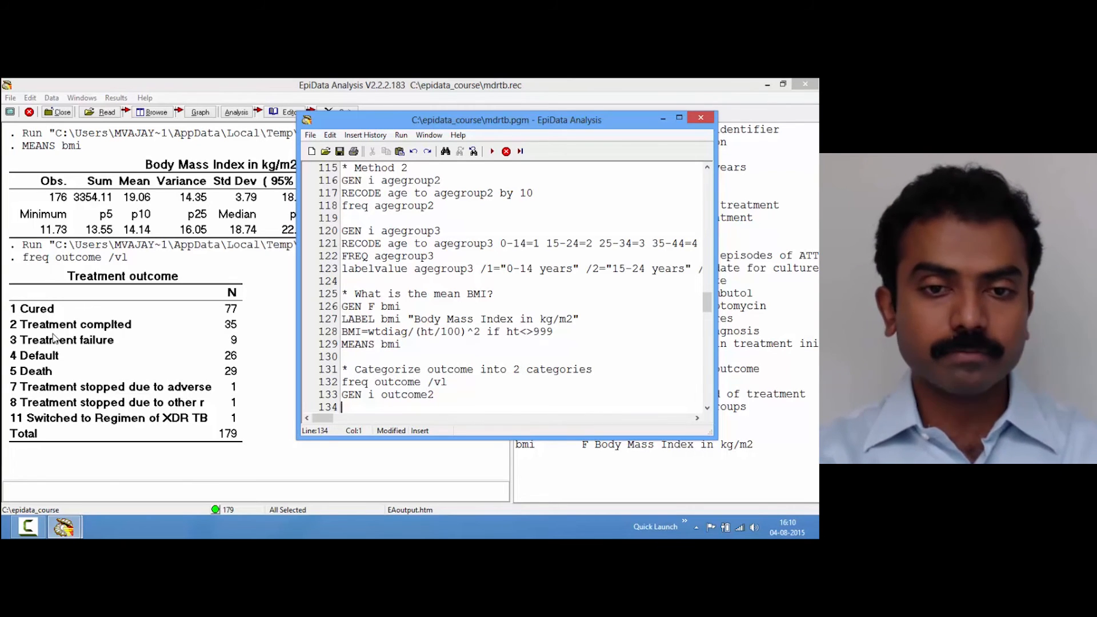
{"action": "key", "text": "Right"}
{"action": "key", "text": "Right"}
{"action": "key", "text": "Right"}
{"action": "key", "text": "Right"}
{"action": "key", "text": "Right"}
{"action": "key", "text": "Right"}
{"action": "key", "text": "Right"}
{"action": "key", "text": "Right"}
{"action": "key", "text": "Right"}
{"action": "key", "text": "Right"}
{"action": "type", "text": "=1 "}
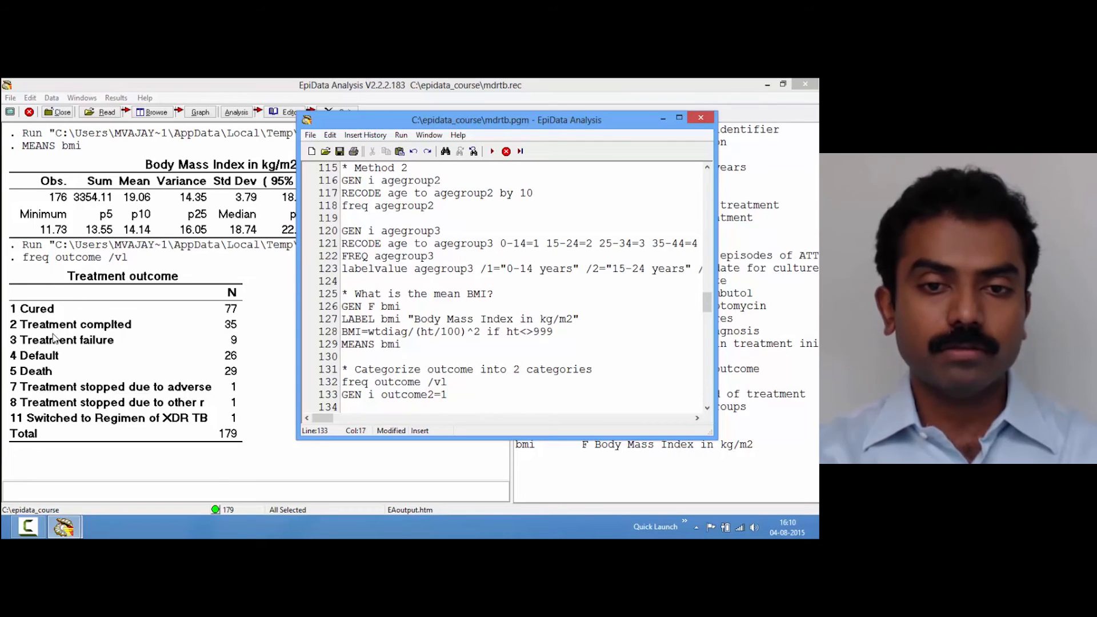
- Add the recoding line "if outcome>2 then outcome2=2" below the outcome2 definition
{"action": "type", "text": "i"}
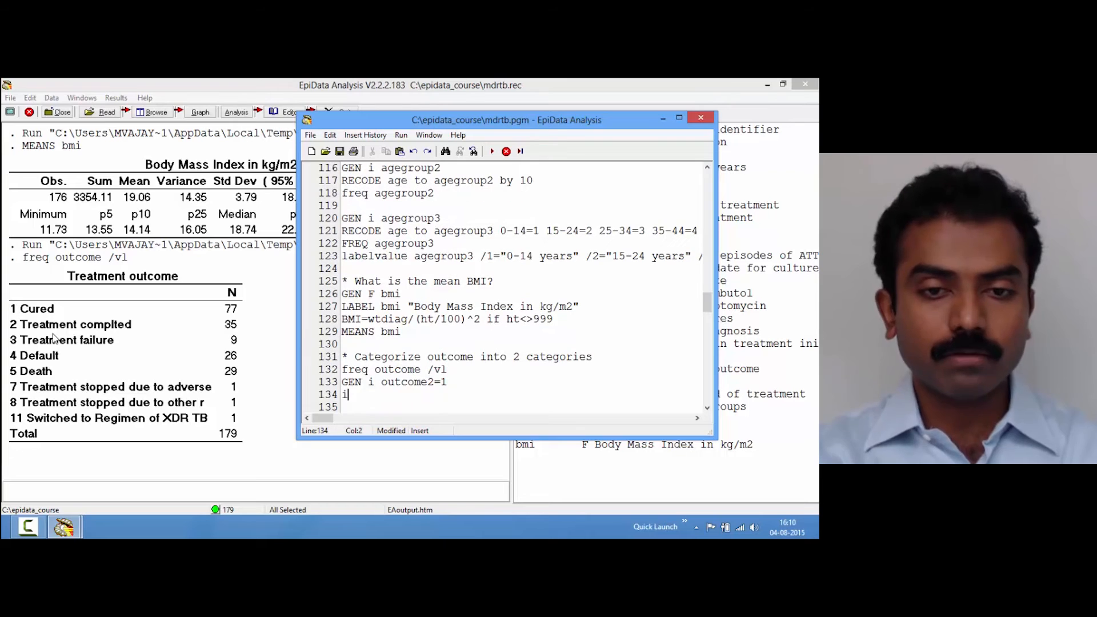
{"action": "type", "text": "f outcome"}
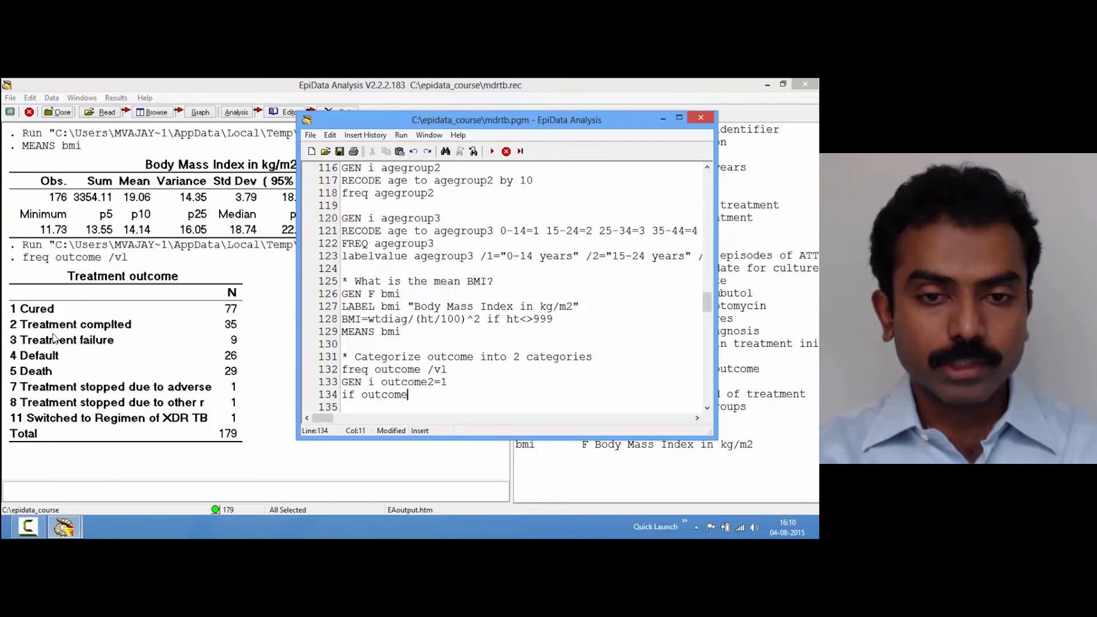
{"action": "type", "text": ">2 then o"}
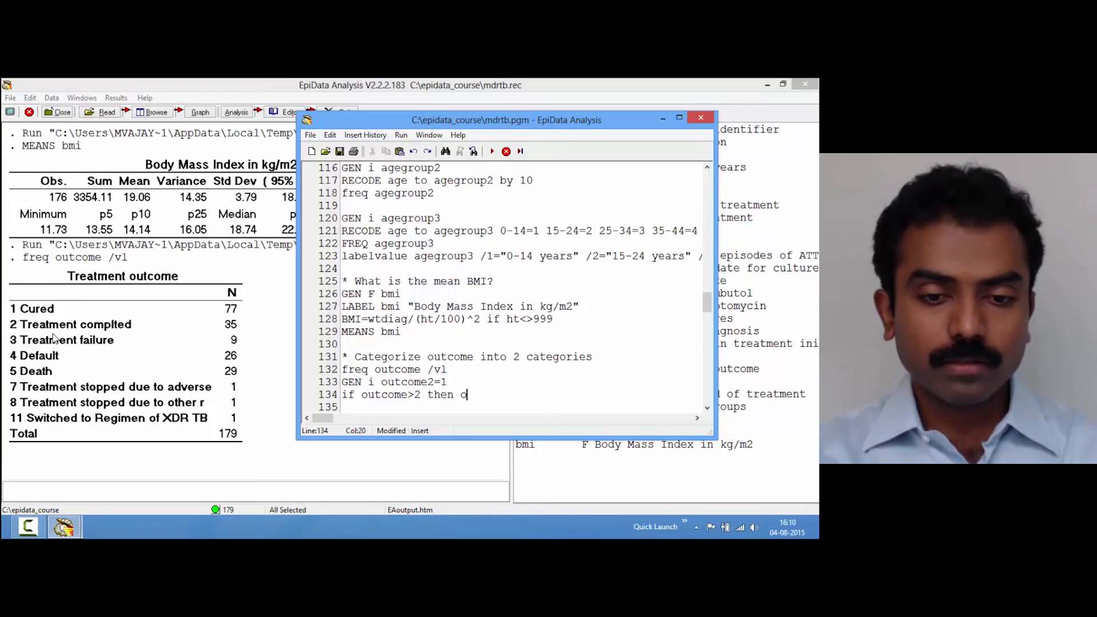
{"action": "type", "text": "utcome2=2"}
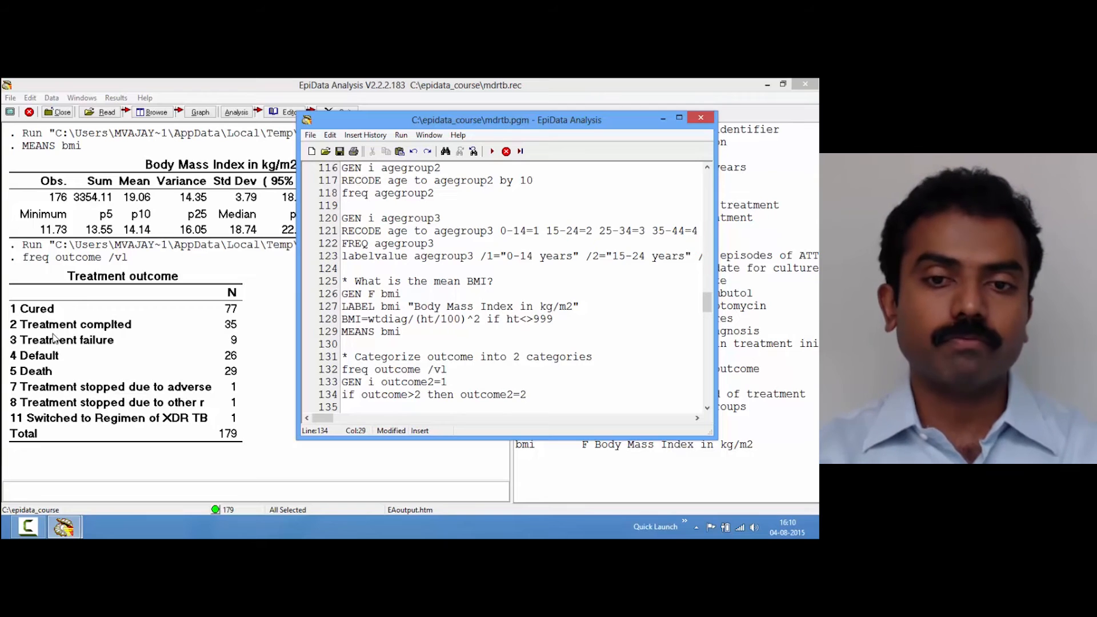
{"action": "key", "text": "Return"}
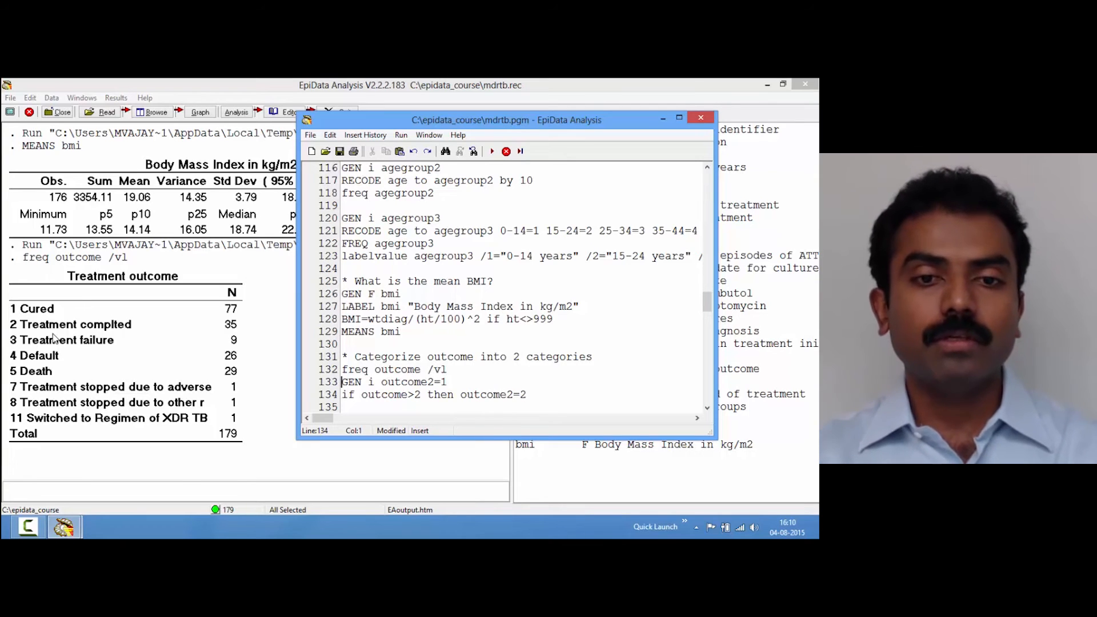
- Run the two lines that generate outcome2 and recode outcomes above 2
{"action": "key", "text": "shift+Down"}
{"action": "key", "text": "shift+Down"}
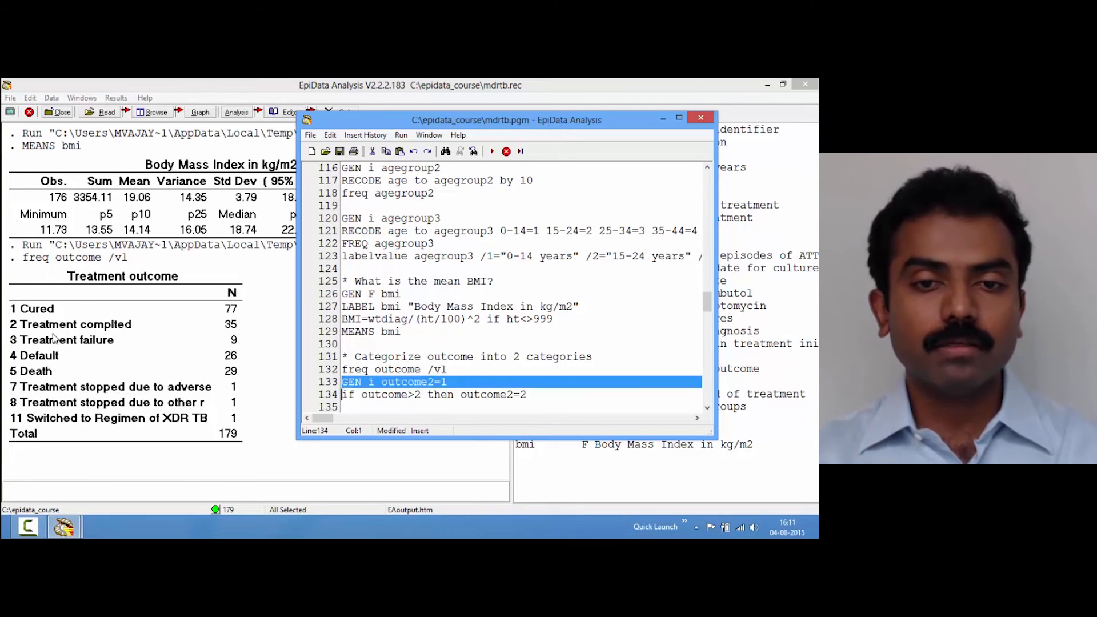
{"action": "key", "text": "F9"}
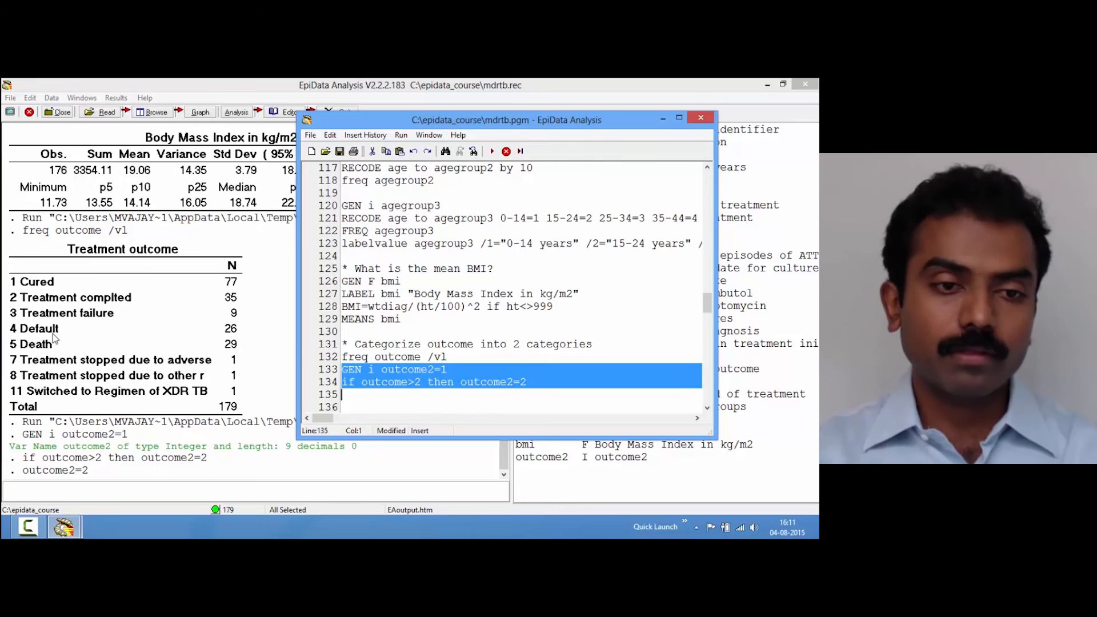
{"action": "key", "text": "Down"}
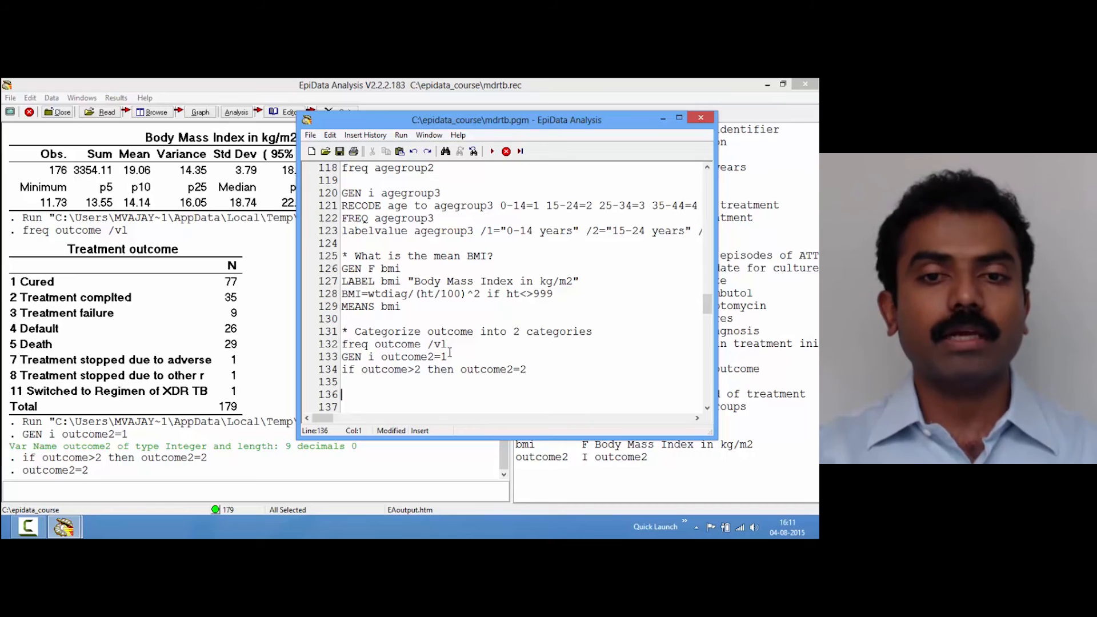
- Add a LABELVALUE line for outcome2 below the recoding line, labelling value 1 as "Successful"
{"action": "left_click", "coordinate": [534, 370]}
{"action": "key", "text": "Return"}
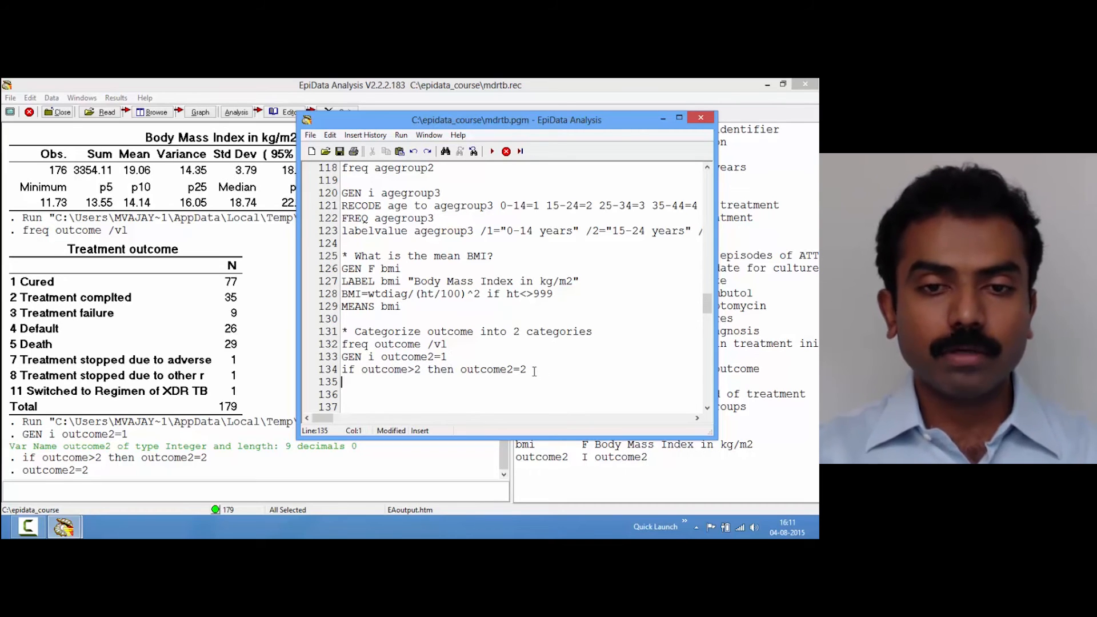
{"action": "type", "text": "LABEL"}
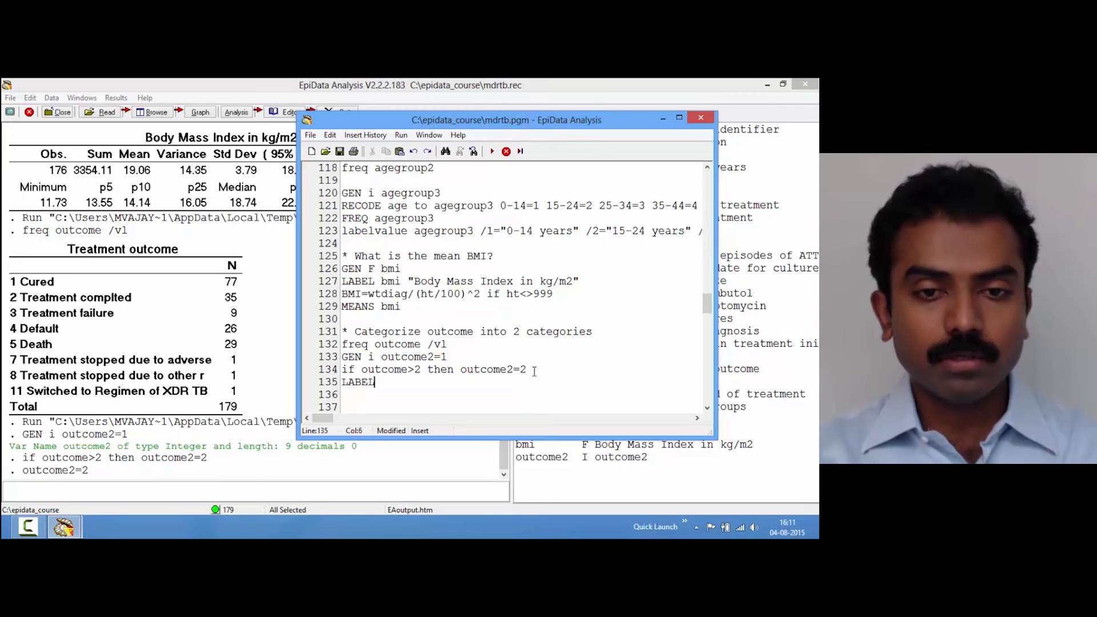
{"action": "type", "text": "VALUE"}
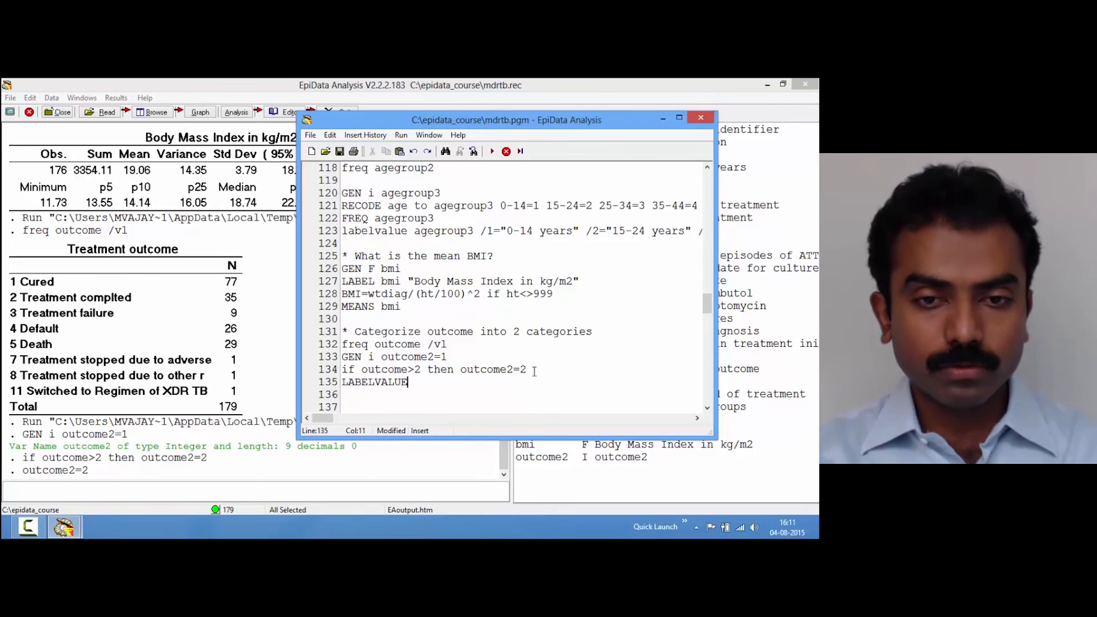
{"action": "type", "text": " outcome"}
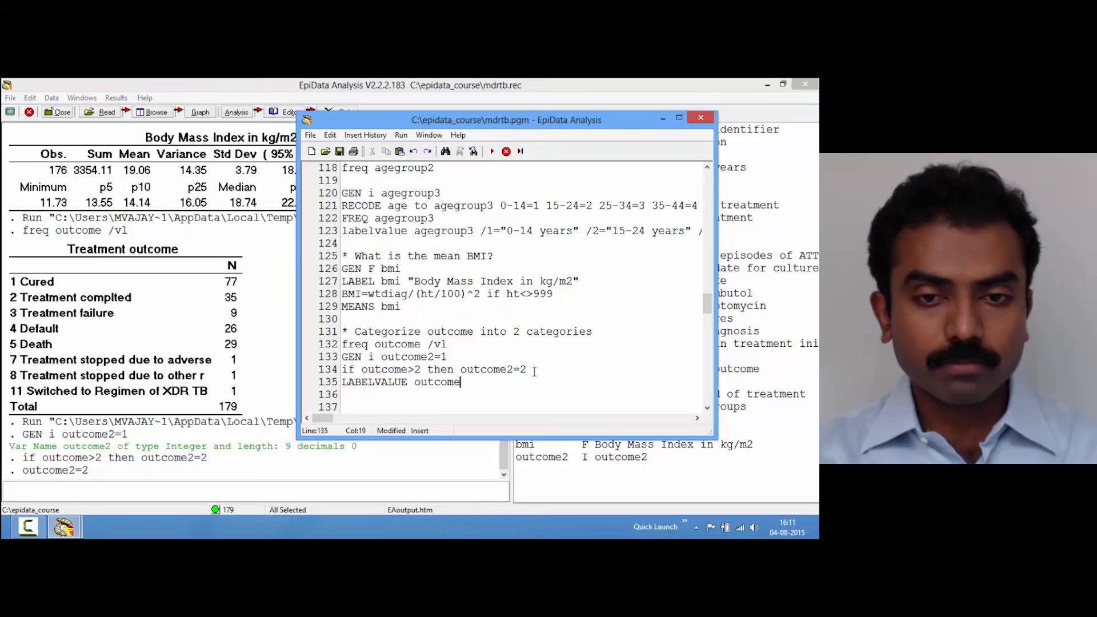
{"action": "type", "text": "2 /1=\"\""}
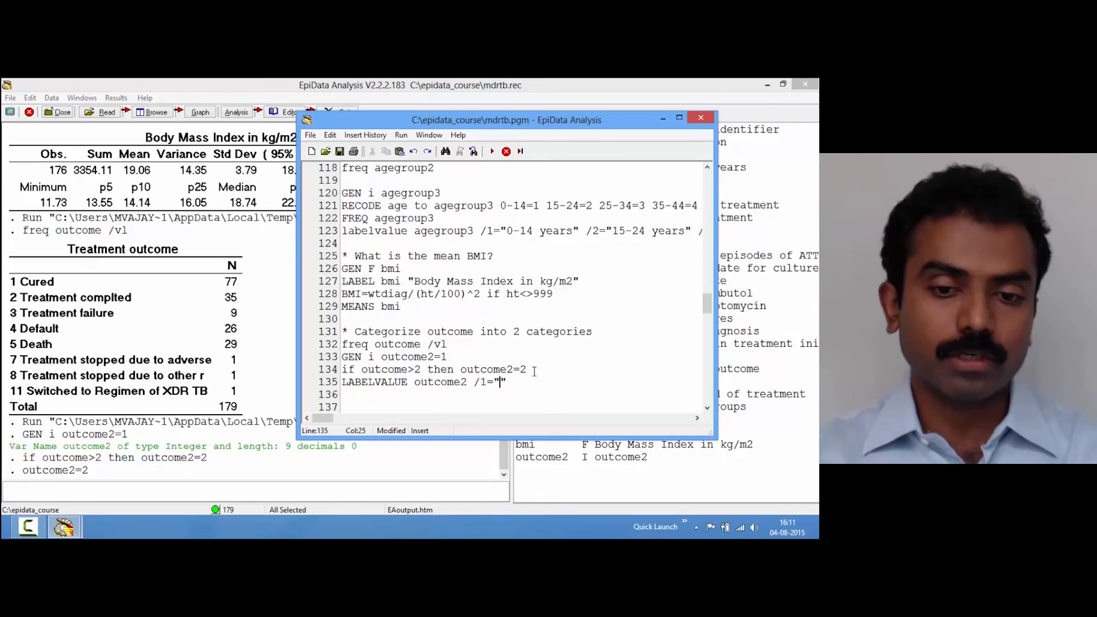
{"action": "type", "text": "Su"}
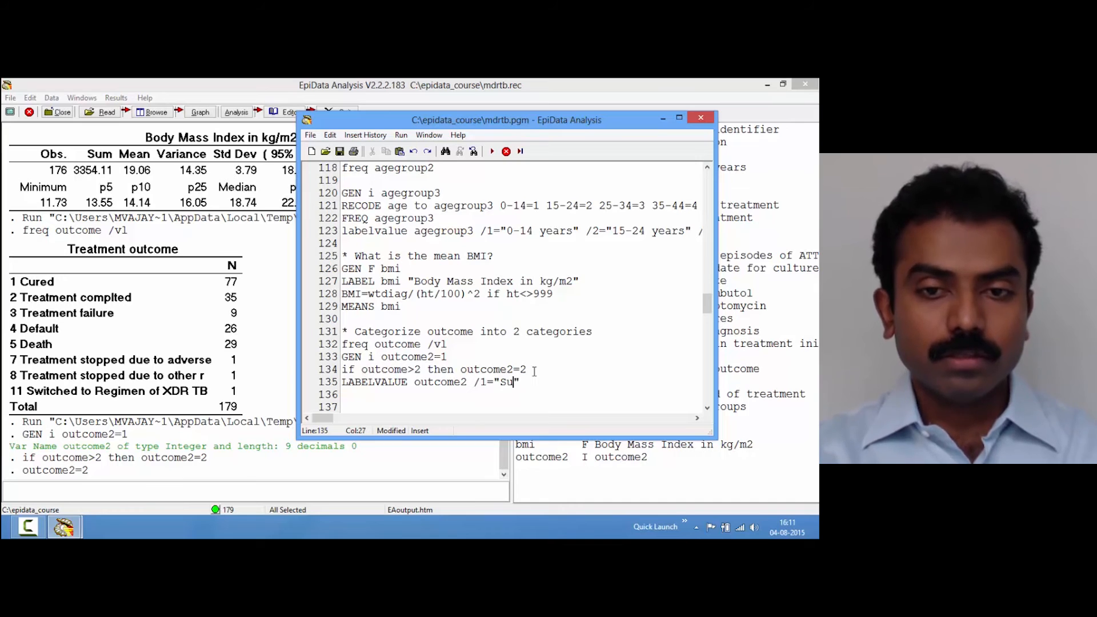
{"action": "type", "text": "ccess"}
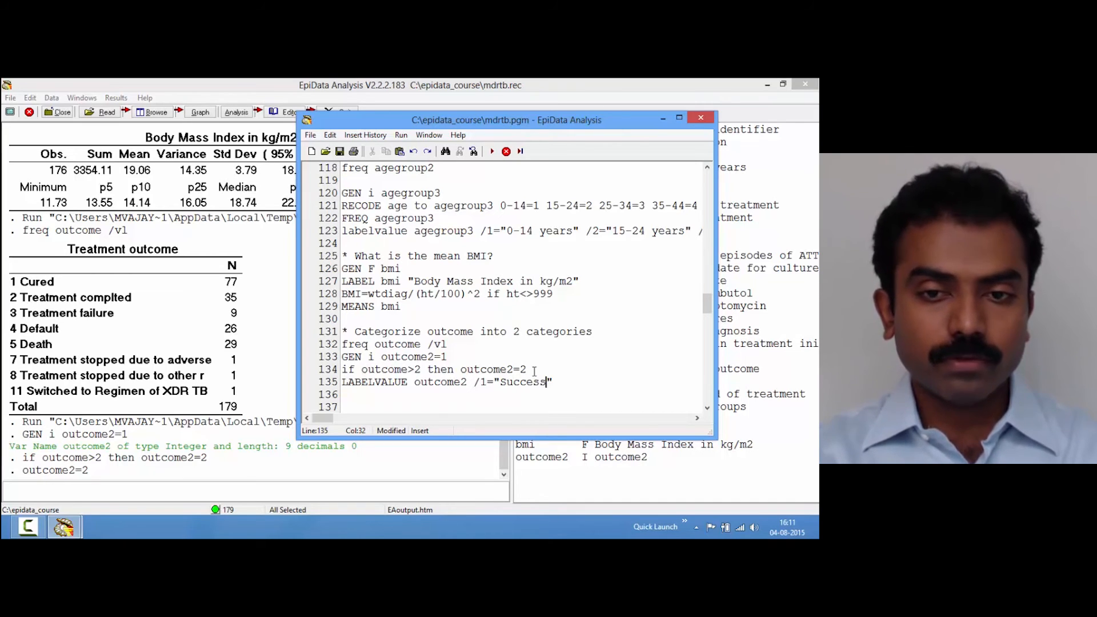
{"action": "type", "text": "ful"}
- Complete the outcome2 LABELVALUE line with /2="Unsuccessful" and run it
{"action": "key", "text": "Right"}
{"action": "type", "text": "/"}
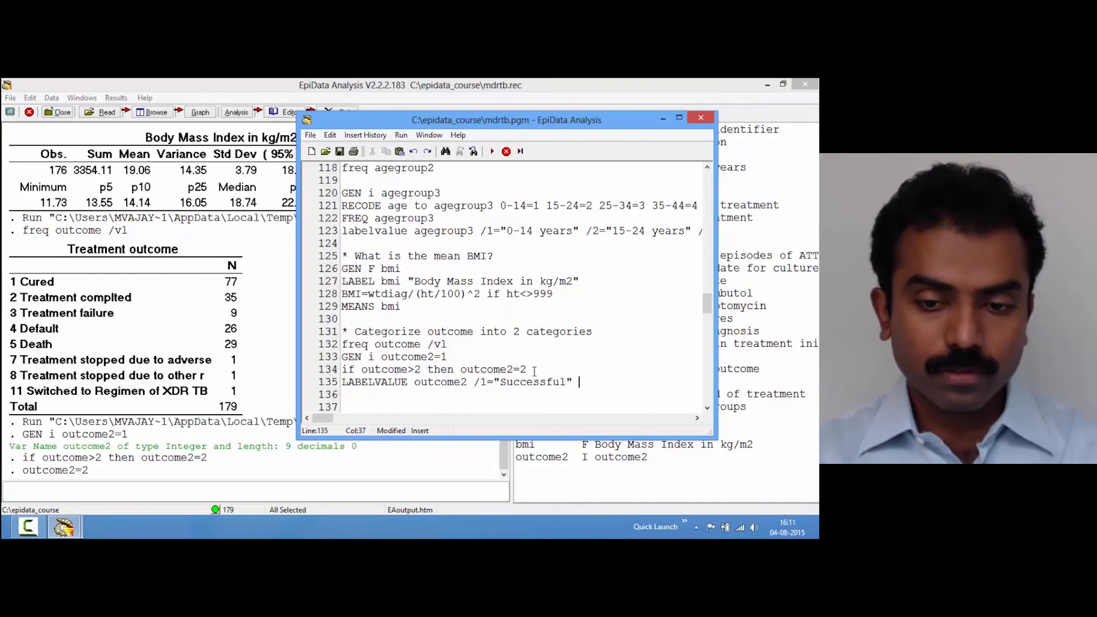
{"action": "type", "text": "2="}
{"action": "type", "text": "\"Un"}
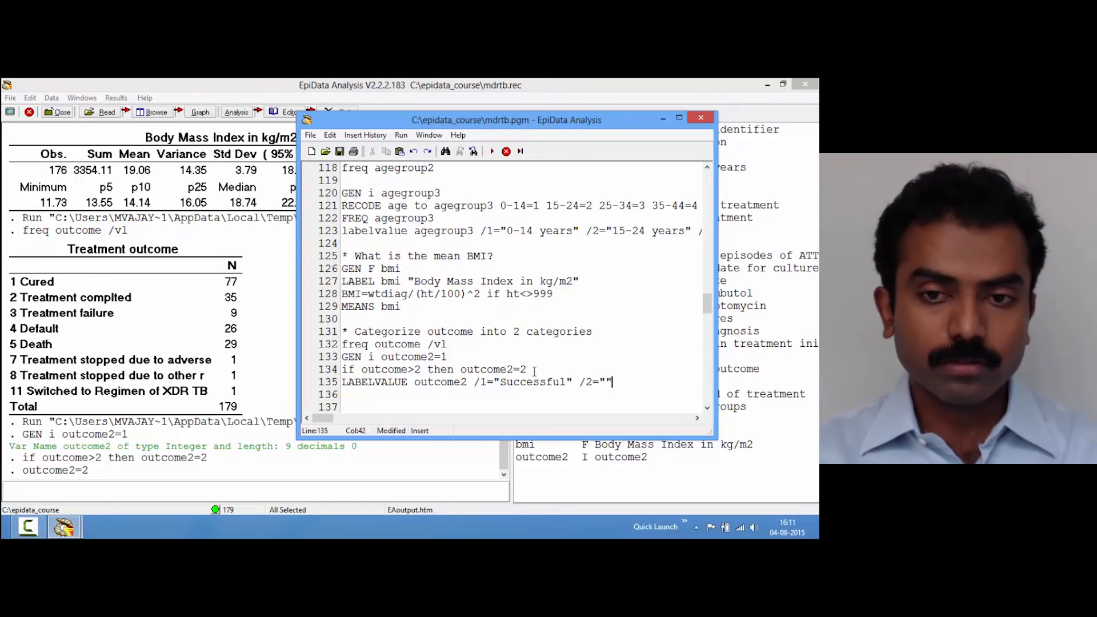
{"action": "type", "text": "successfu"}
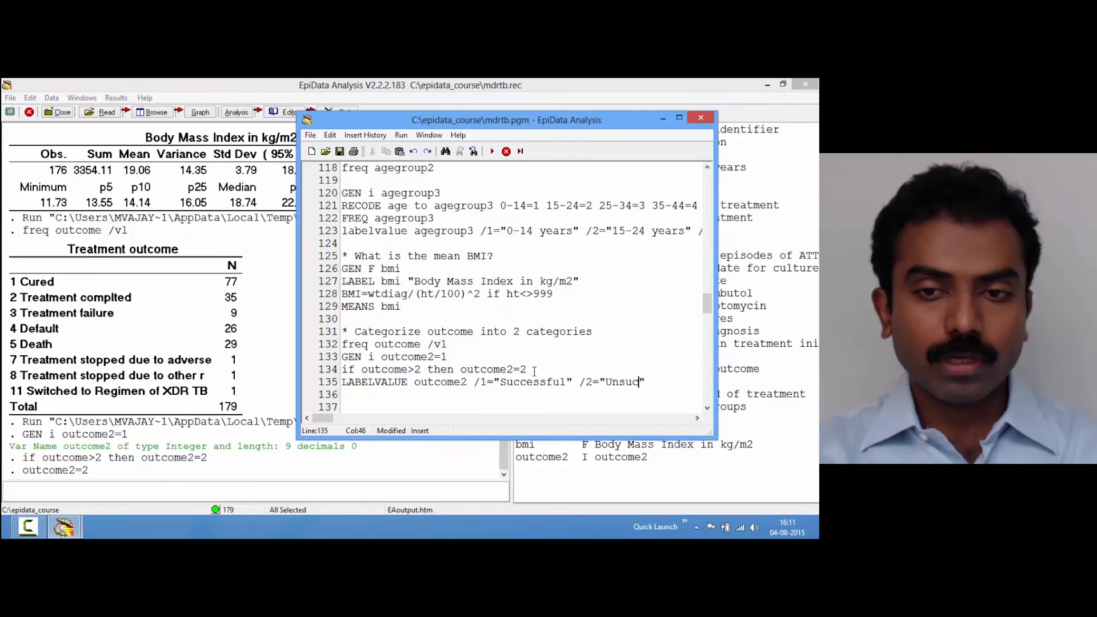
{"action": "type", "text": "l"}
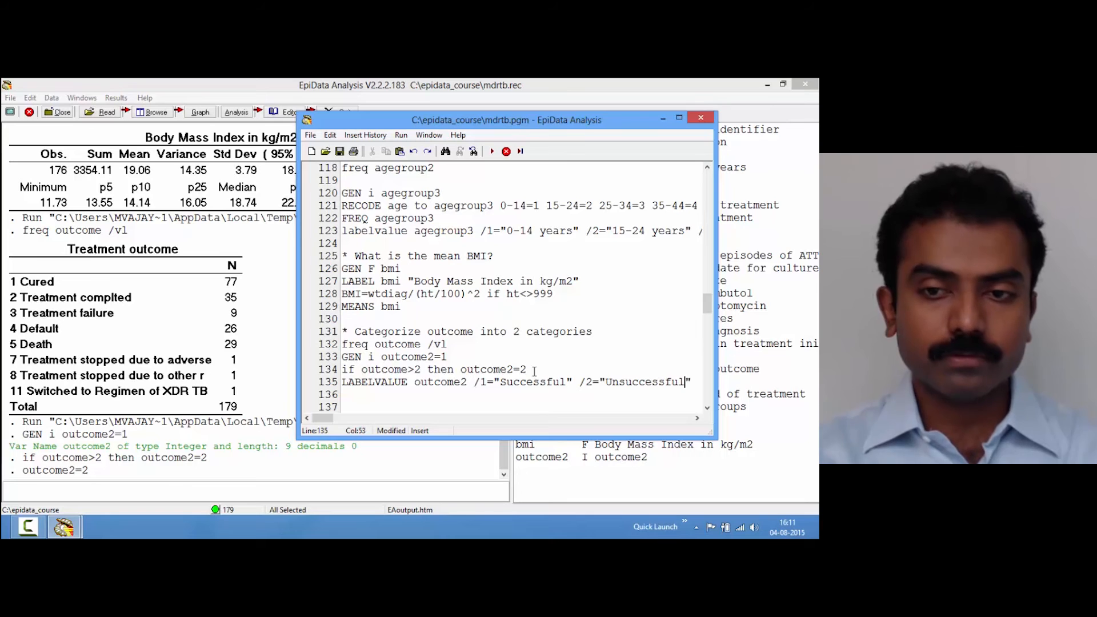
{"action": "key", "text": "Home"}
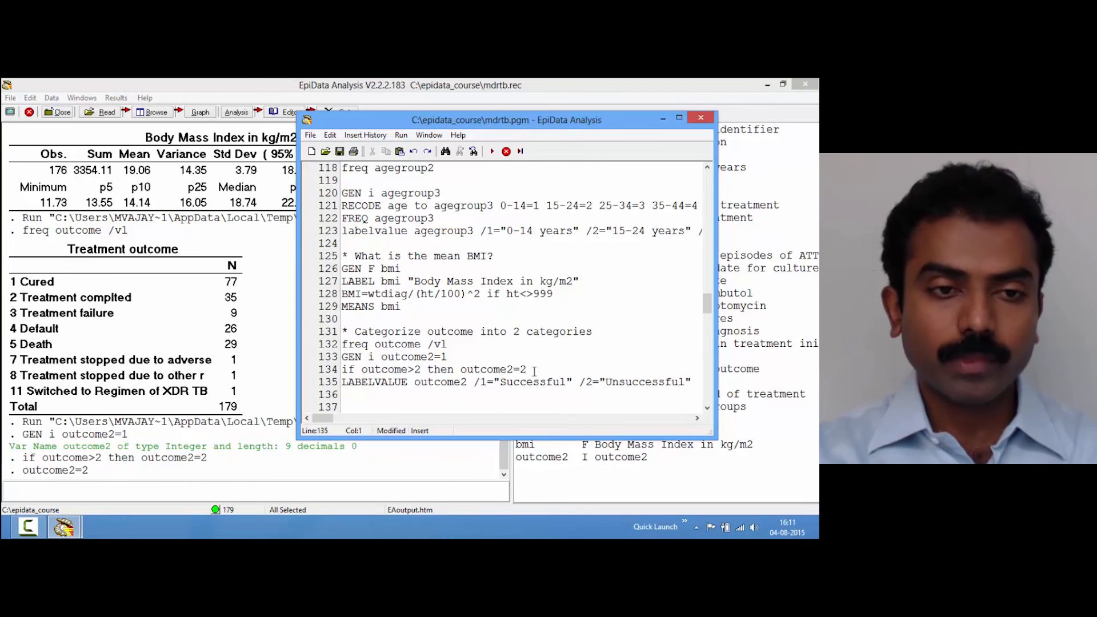
{"action": "key", "text": "F9"}
- Add the line "FREQ outcome2" below the value labels and run it
{"action": "key", "text": "Down"}
{"action": "type", "text": "freq"}
{"action": "key", "text": "BackSpace"}
{"action": "key", "text": "BackSpace"}
{"action": "key", "text": "BackSpace"}
{"action": "key", "text": "BackSpace"}
{"action": "type", "text": "FREQ outcome"}
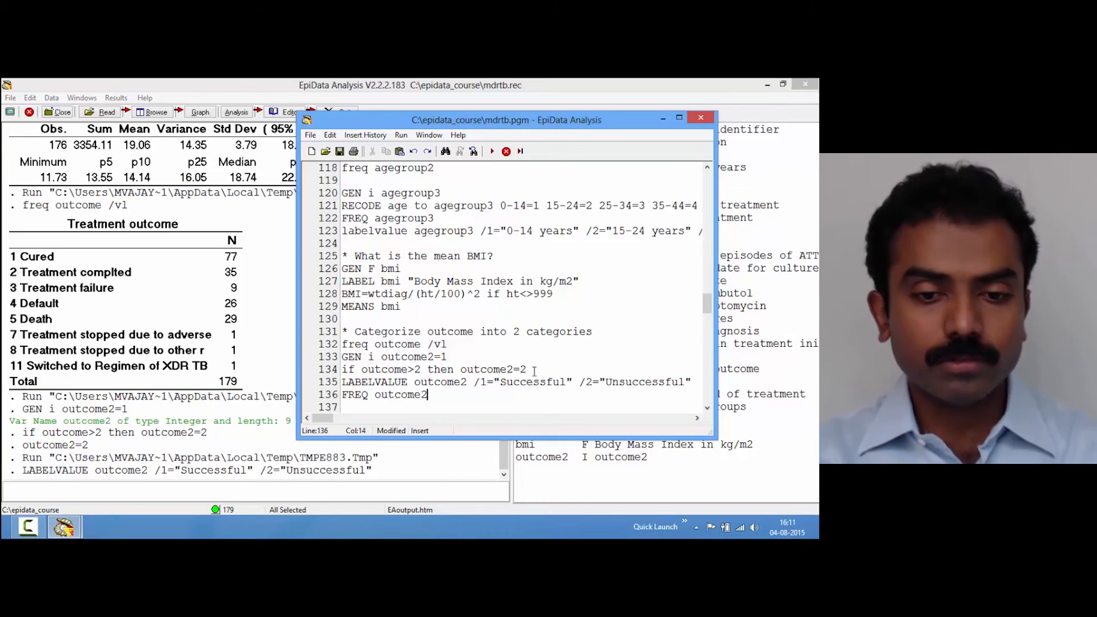
{"action": "type", "text": "2"}
{"action": "key", "text": "F9"}
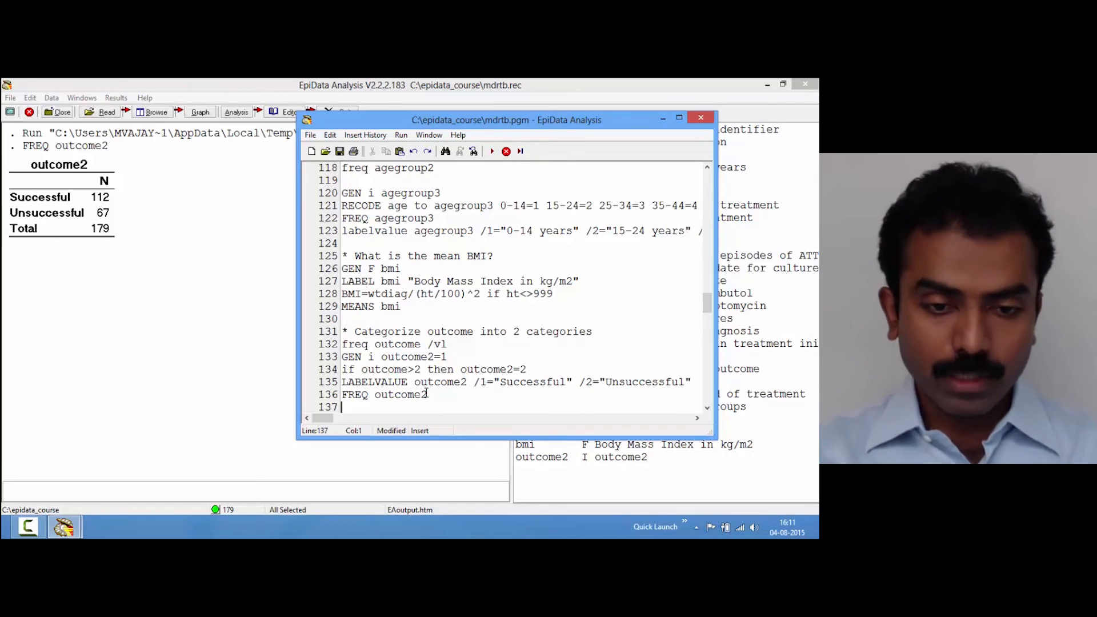
- Add the line "TABLE outcome2 outcome" below the outcome2 frequency command
{"action": "type", "text": "TABLE"}
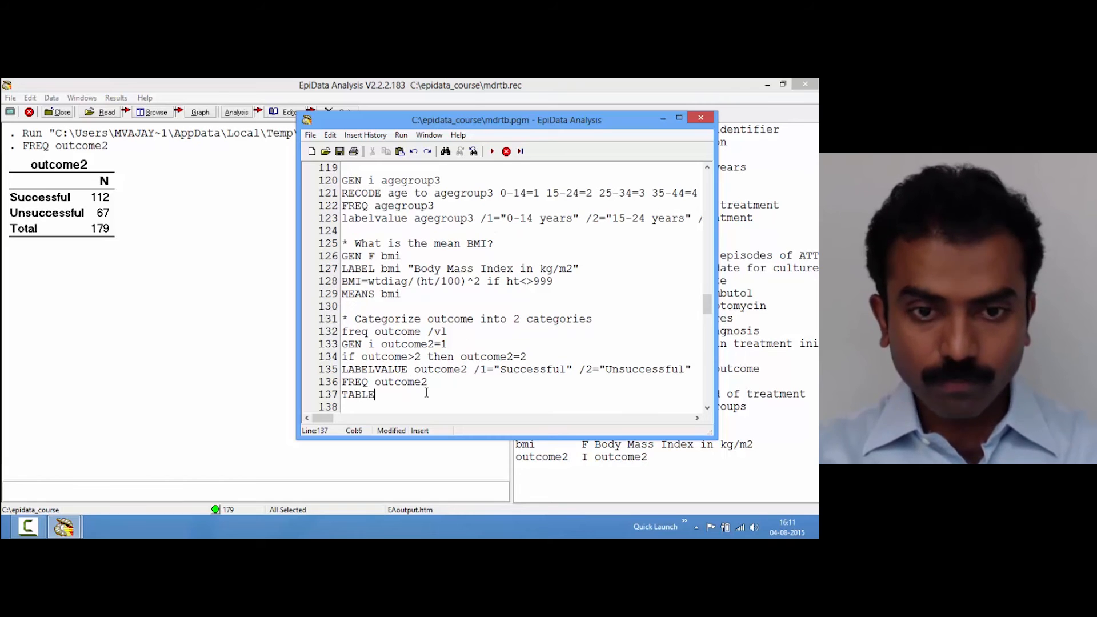
{"action": "type", "text": " outom"}
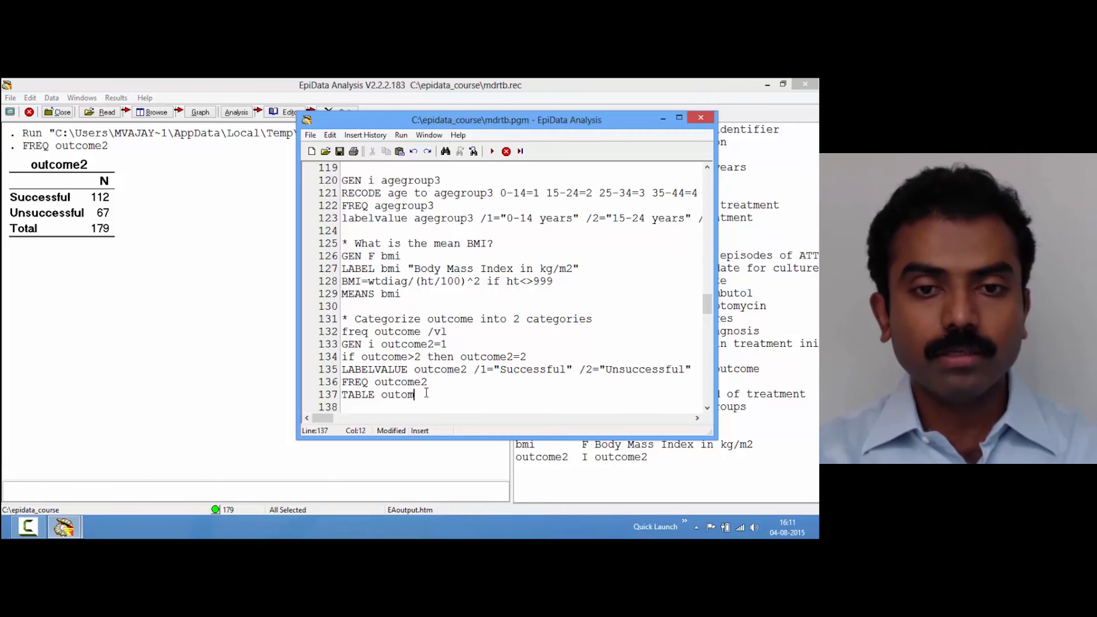
{"action": "type", "text": "e2"}
{"action": "key", "text": "BackSpace"}
{"action": "key", "text": "BackSpace"}
{"action": "key", "text": "BackSpace"}
{"action": "key", "text": "BackSpace"}
{"action": "type", "text": "come"}
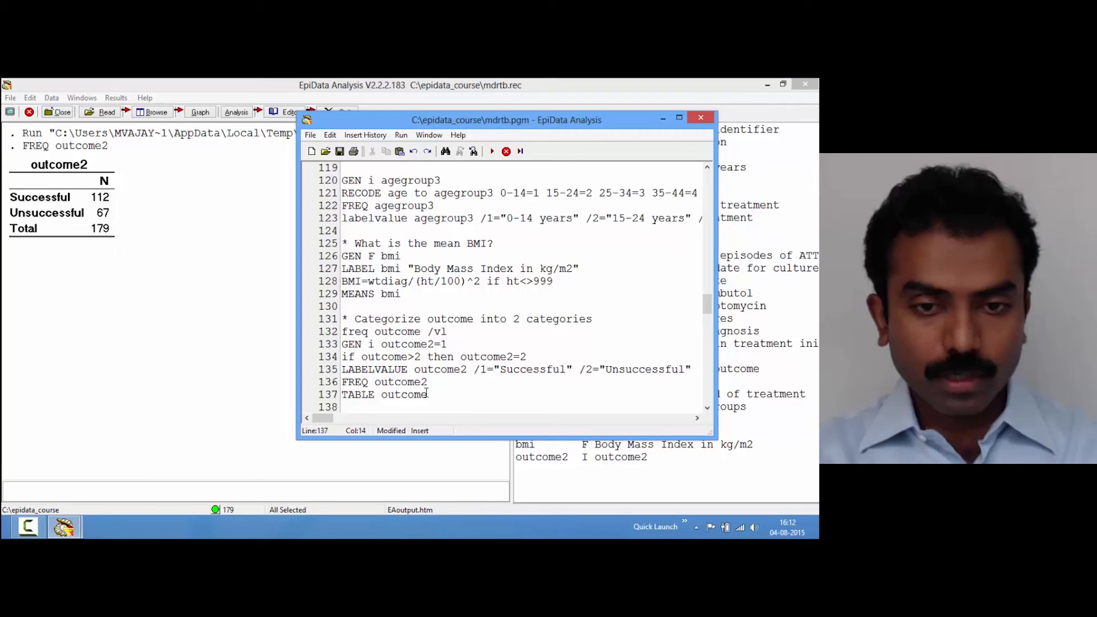
{"action": "type", "text": "2 outco"}
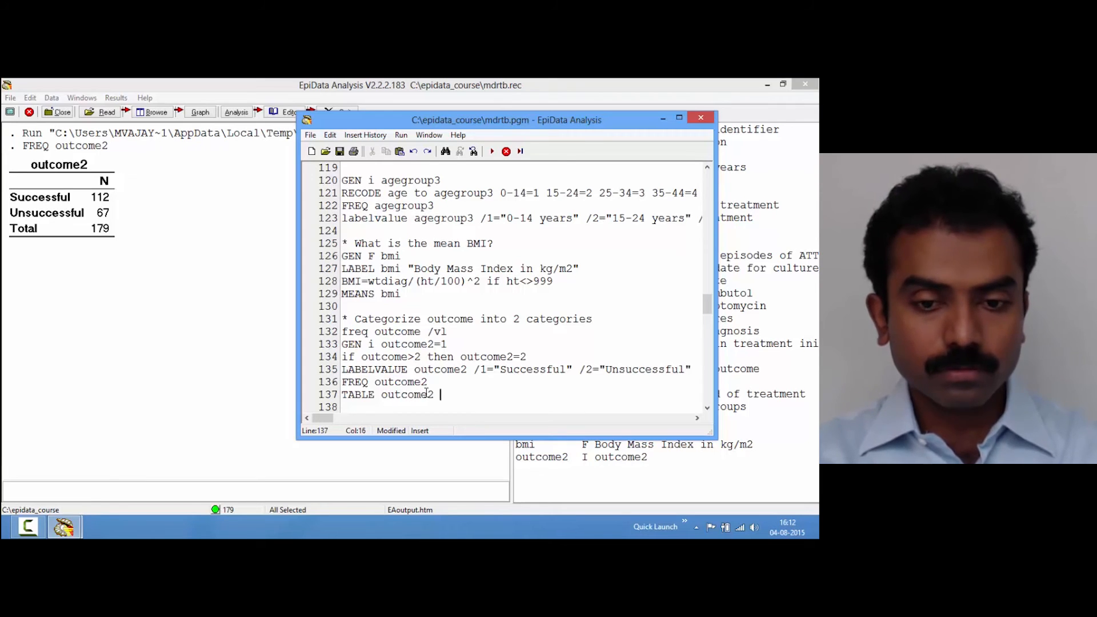
{"action": "type", "text": "me"}
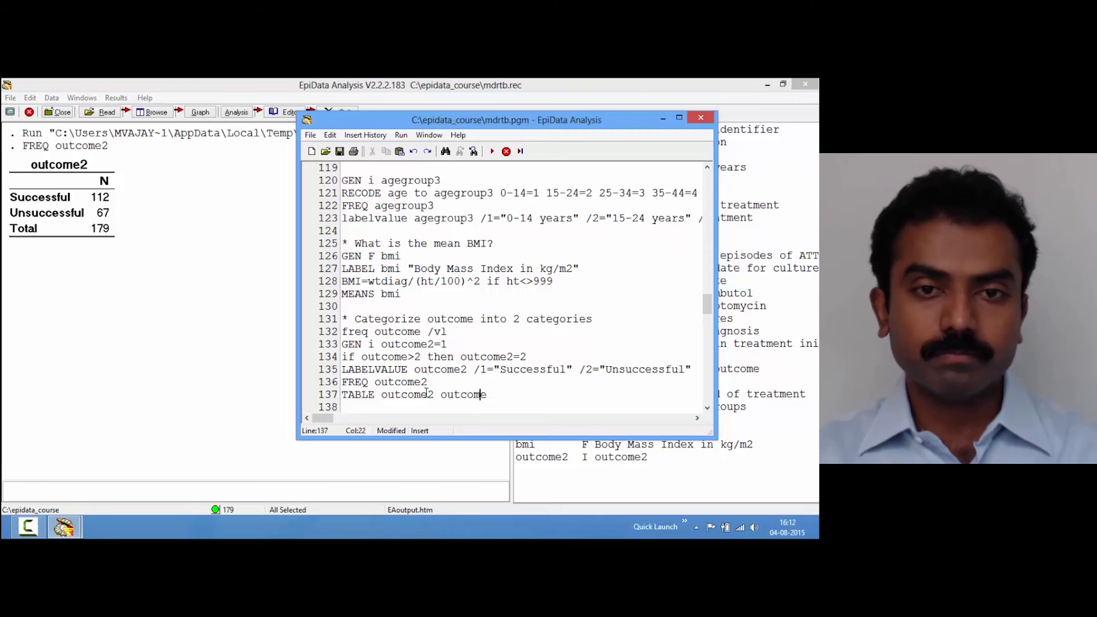
- Correct the cross-tabulation command to TABLES and run it, shifting the editor window aside to view the outcome2 by outcome table
{"action": "key", "text": "Left"}
{"action": "key", "text": "Left"}
{"action": "key", "text": "Left"}
{"action": "key", "text": "Left"}
{"action": "key", "text": "Left"}
{"action": "key", "text": "Left"}
{"action": "key", "text": "Left"}
{"action": "key", "text": "Left"}
{"action": "key", "text": "Left"}
{"action": "key", "text": "Left"}
{"action": "key", "text": "Left"}
{"action": "key", "text": "Left"}
{"action": "key", "text": "Left"}
{"action": "key", "text": "Left"}
{"action": "key", "text": "Left"}
{"action": "key", "text": "Left"}
{"action": "key", "text": "Left"}
{"action": "type", "text": "S"}
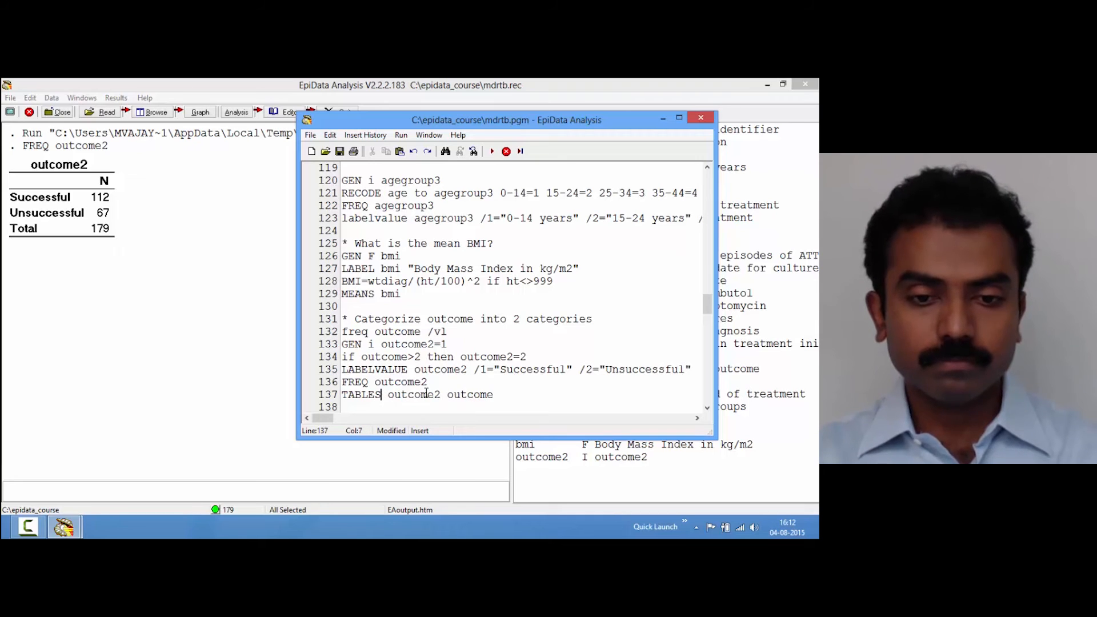
{"action": "key", "text": "F9"}
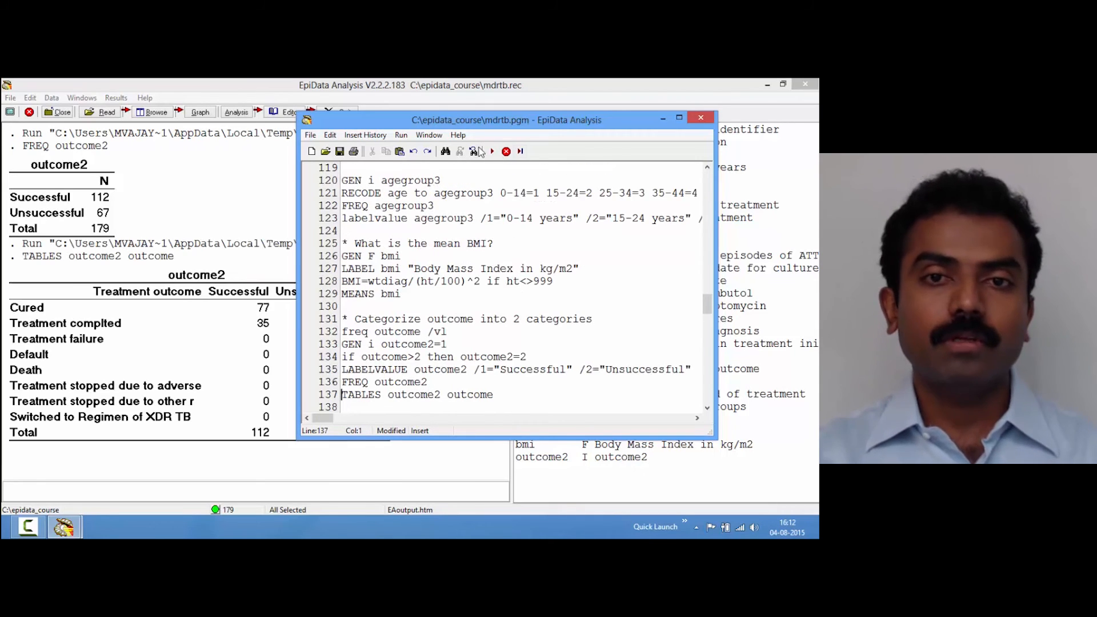
{"action": "left_click_drag", "start_coordinate": [450, 122], "coordinate": [626, 147]}
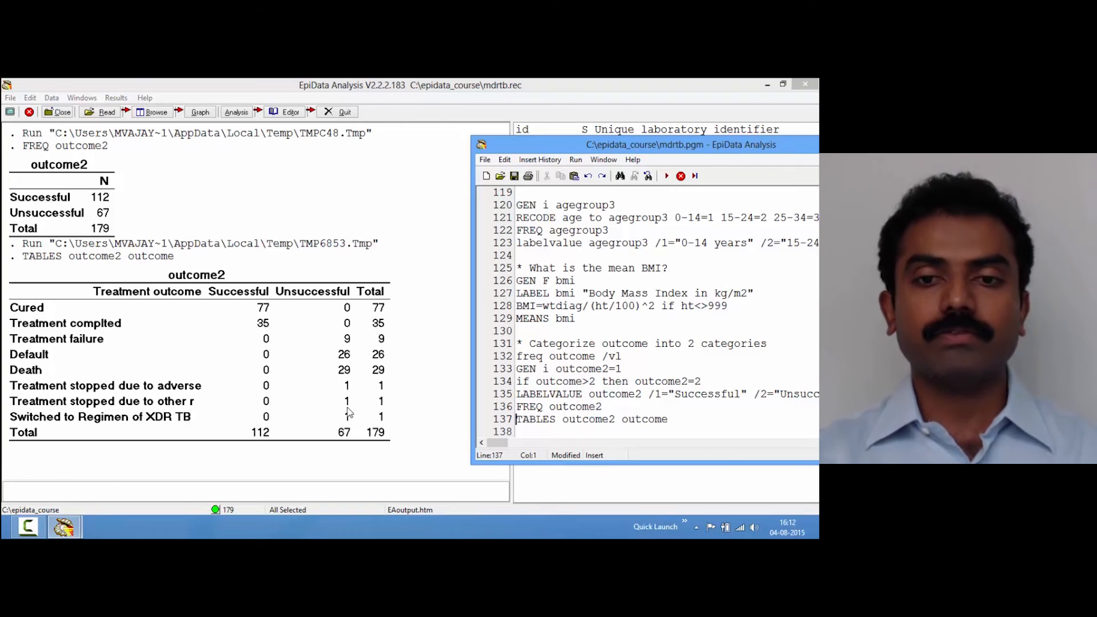
{"action": "left_click_drag", "start_coordinate": [652, 146], "coordinate": [326, 143]}
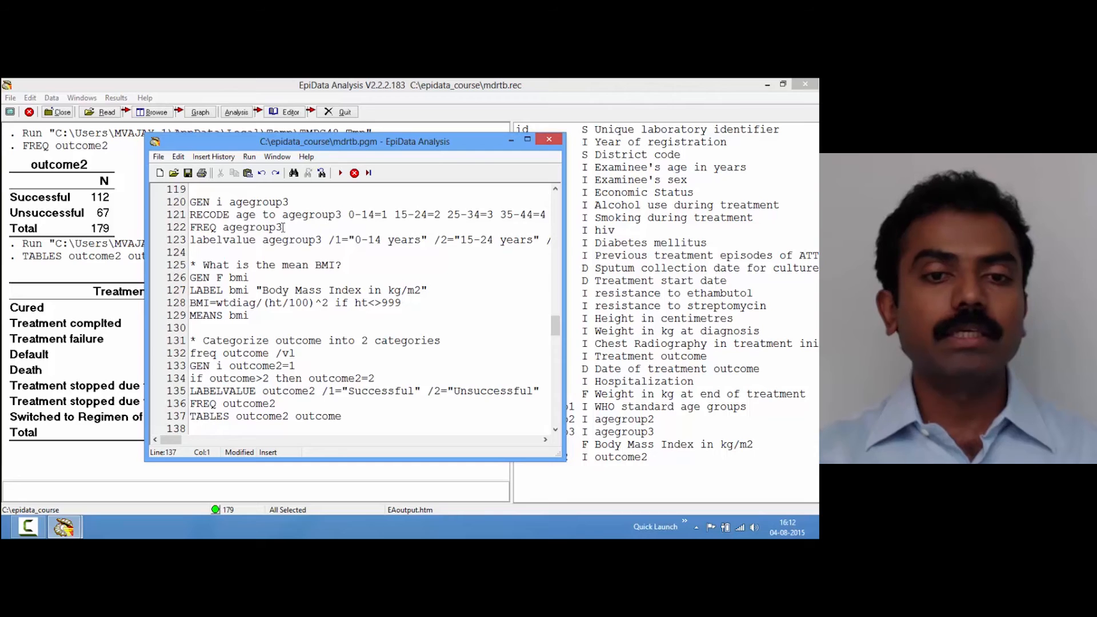
- Append the comment "//recoding correct" to the TABLES outcome2 outcome line and rerun that line
{"action": "left_click", "coordinate": [350, 416]}
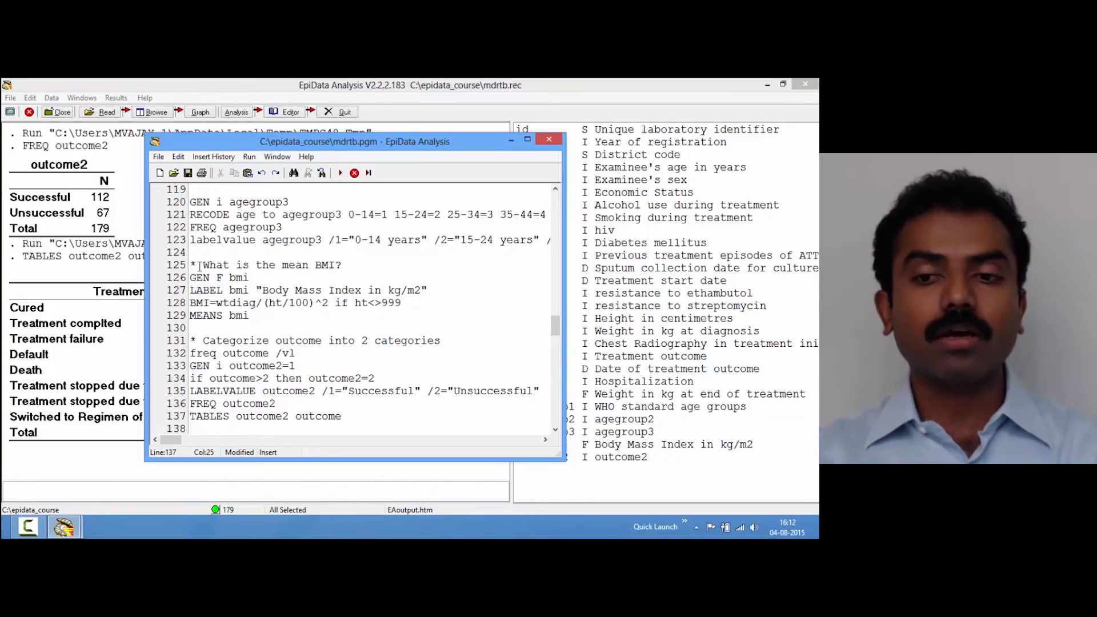
{"action": "type", "text": "/v"}
{"action": "key", "text": "BackSpace"}
{"action": "key", "text": "BackSpace"}
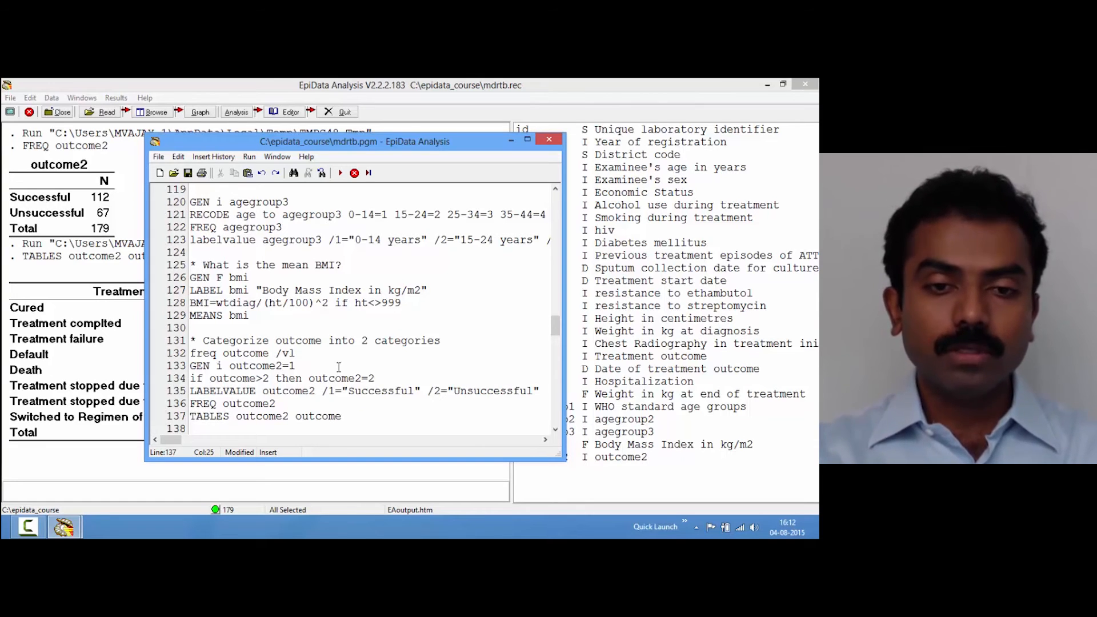
{"action": "type", "text": "//"}
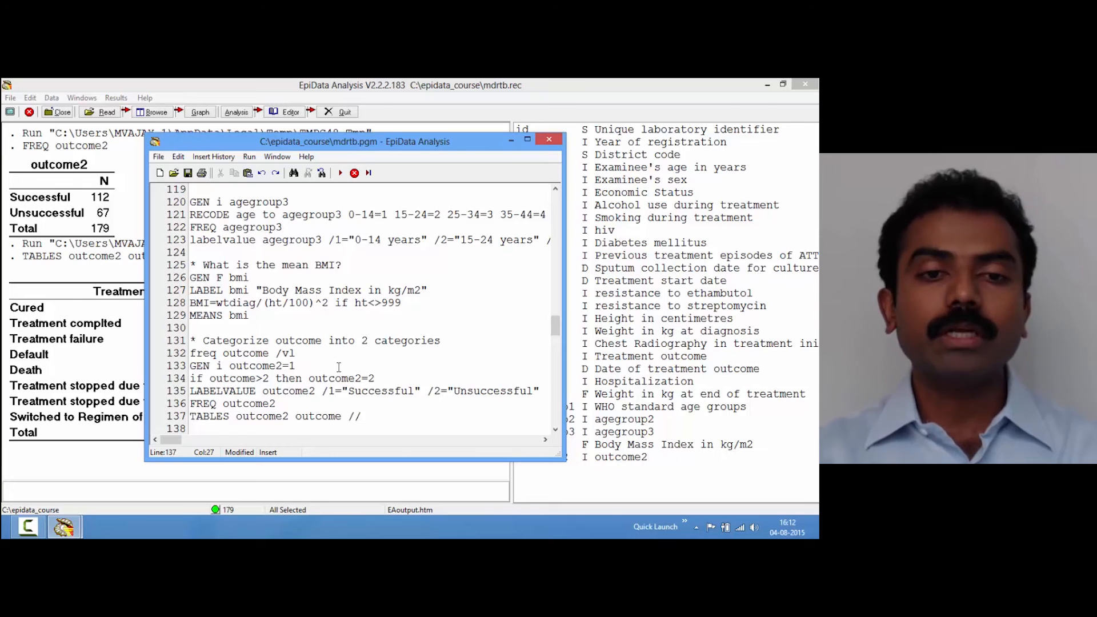
{"action": "type", "text": "reco"}
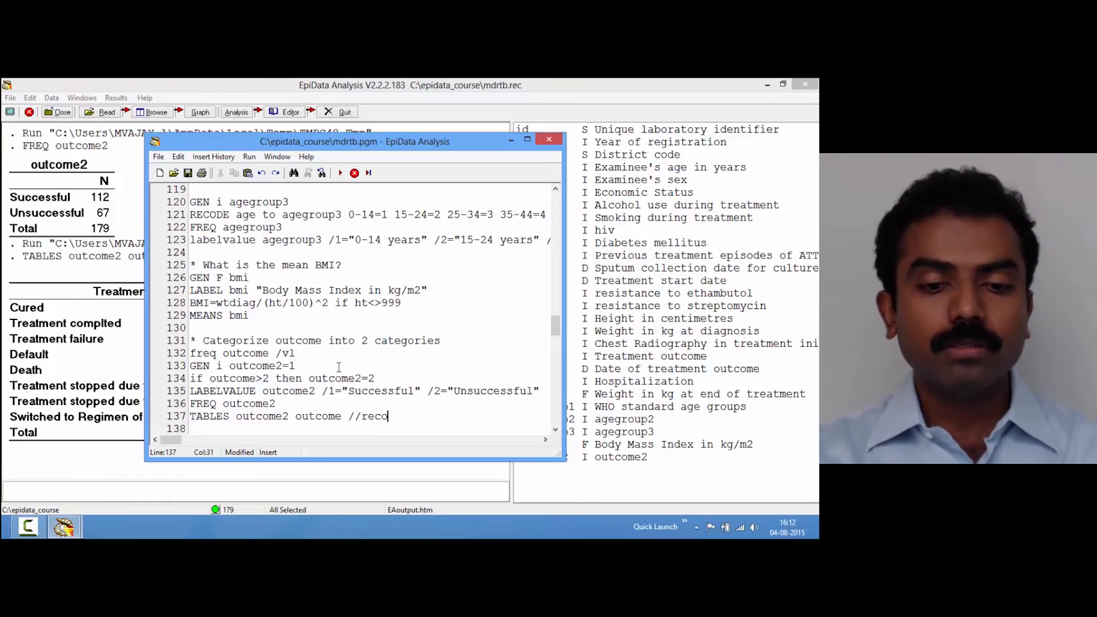
{"action": "type", "text": "ding correct"}
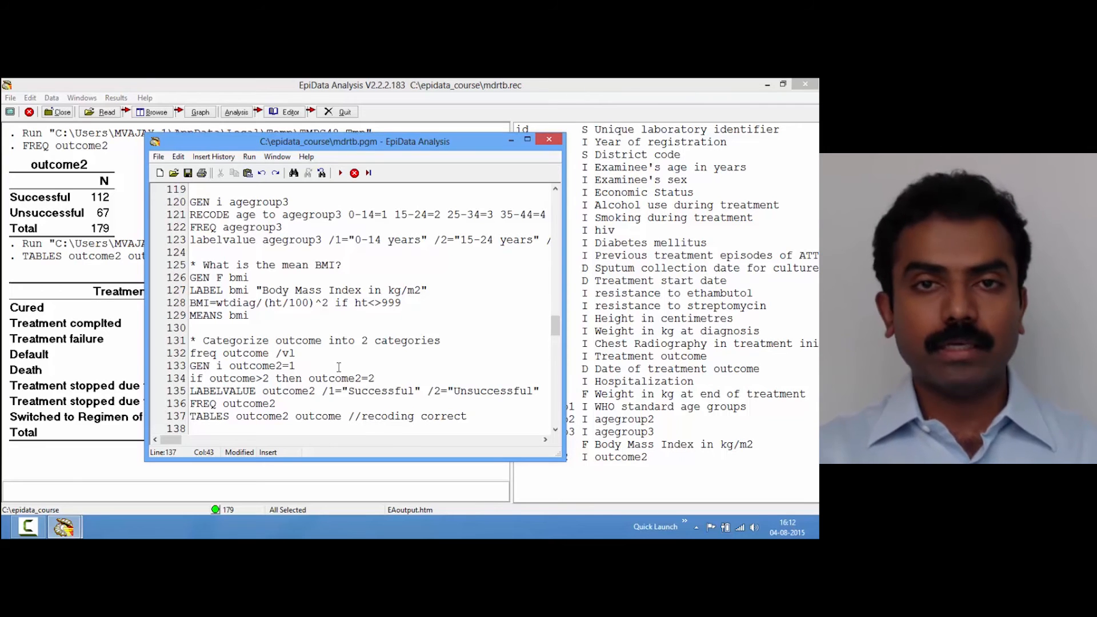
{"action": "key", "text": "F8"}
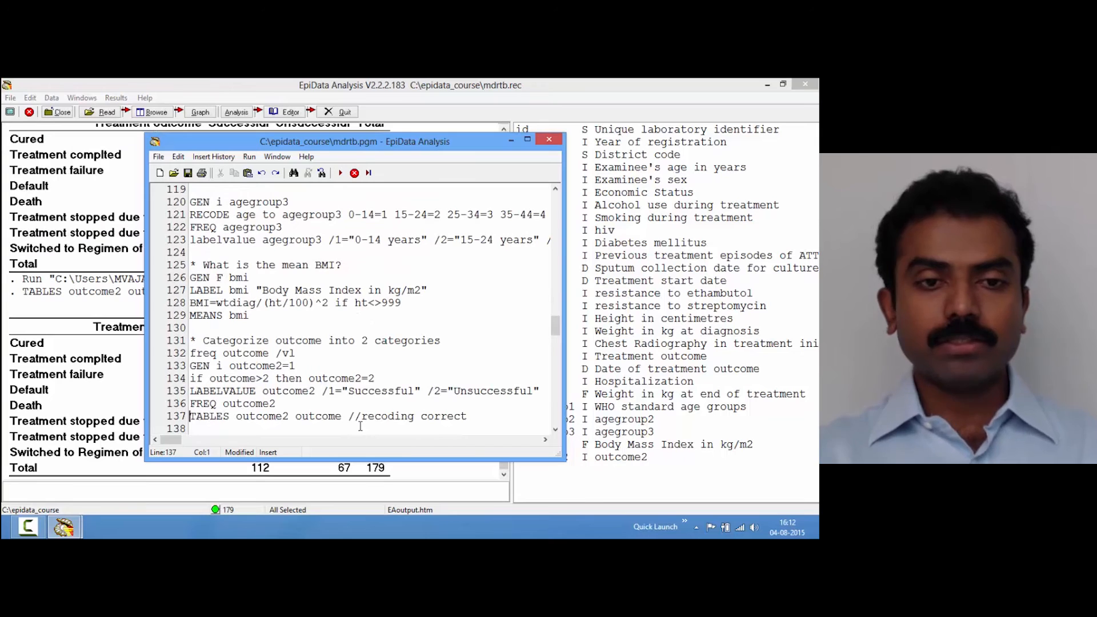
- Delete the extra blank line above the comment about the mean duration between sputum collection
{"action": "key", "text": "Down"}
{"action": "key", "text": "Down"}
{"action": "key", "text": "Down"}
{"action": "key", "text": "Up"}
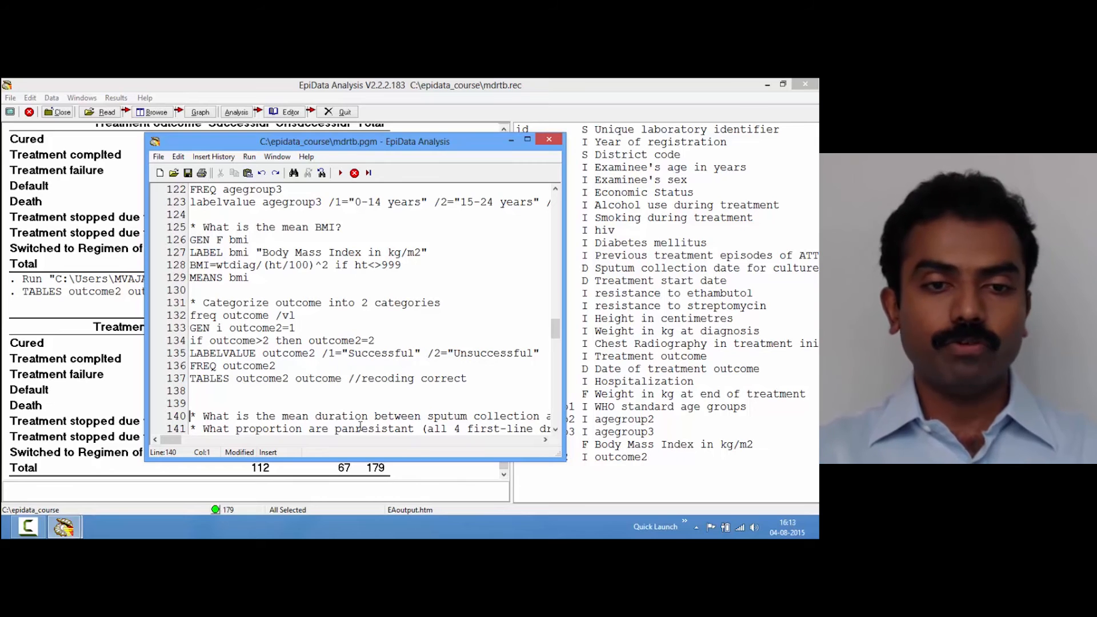
{"action": "key", "text": "Delete"}
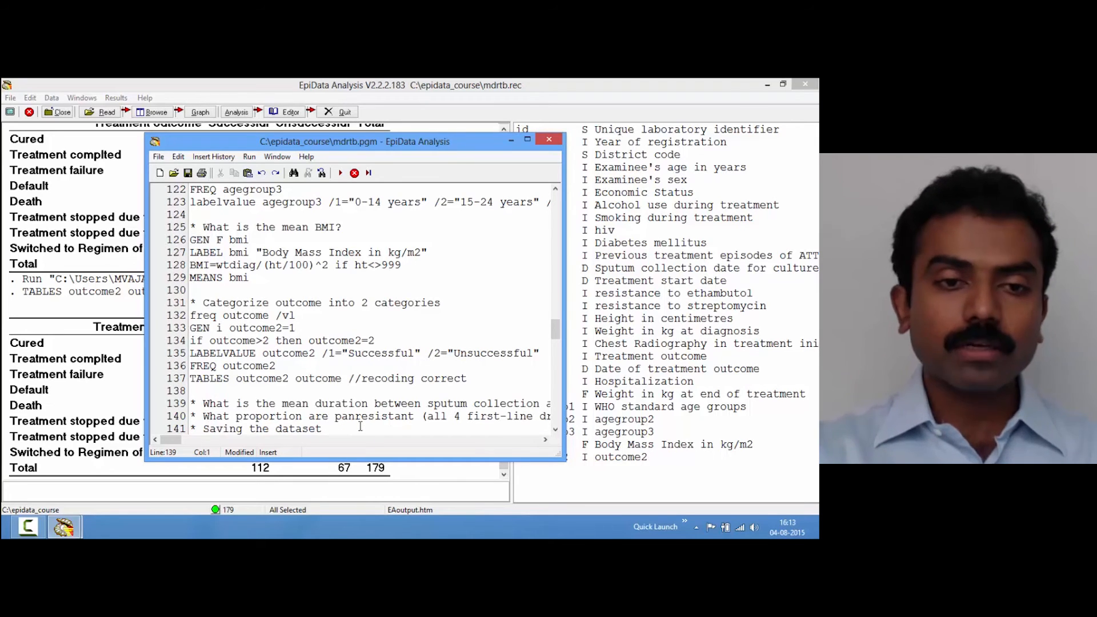
- Insert four blank lines beneath the mean duration comment, ahead of the panresistant proportion comment
{"action": "key", "text": "Return"}
{"action": "key", "text": "Return"}
{"action": "key", "text": "Return"}
{"action": "key", "text": "Return"}
{"action": "key", "text": "Up"}
{"action": "key", "text": "Up"}
{"action": "key", "text": "Up"}
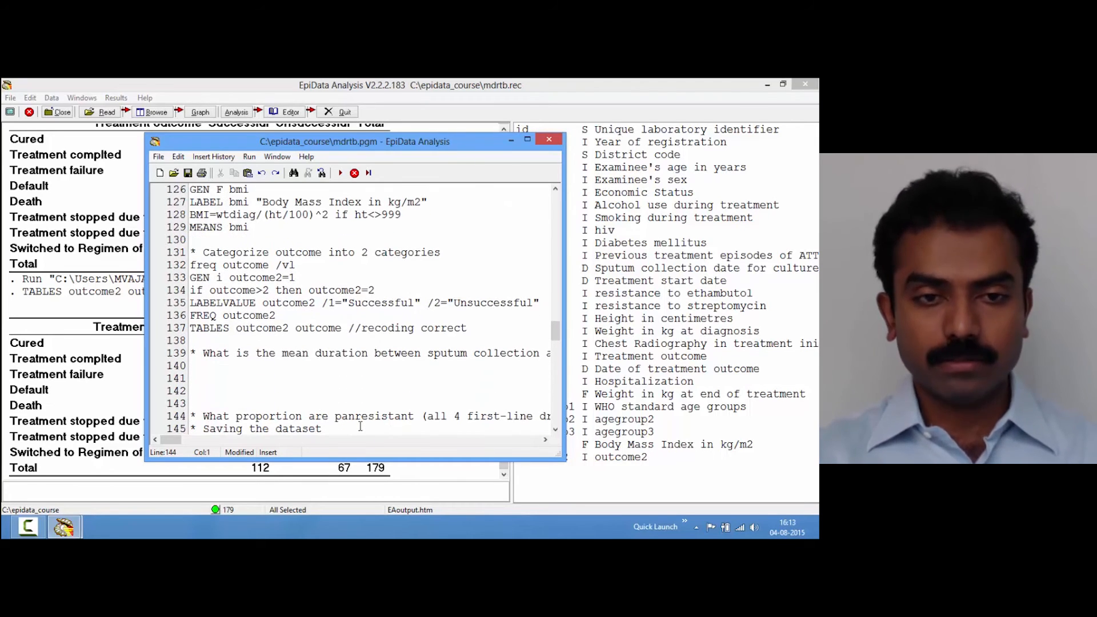
- Widen the mdrtb.pgm editor window and move it aside briefly to check the date variable names in the variable list
{"action": "key", "text": "Up"}
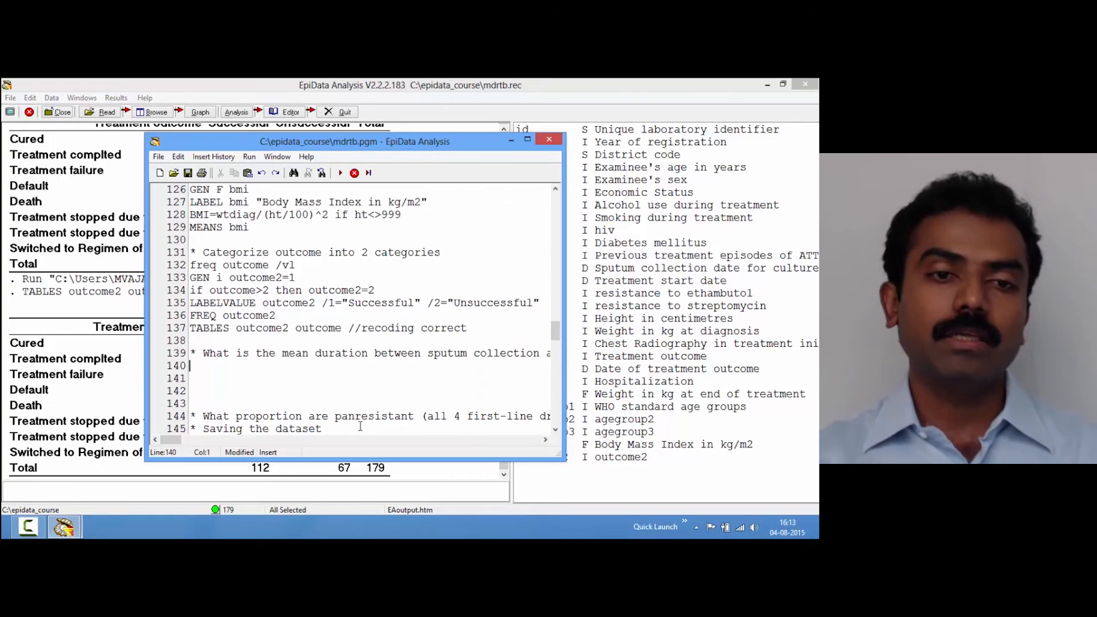
{"action": "left_click_drag", "start_coordinate": [566, 297], "coordinate": [673, 279]}
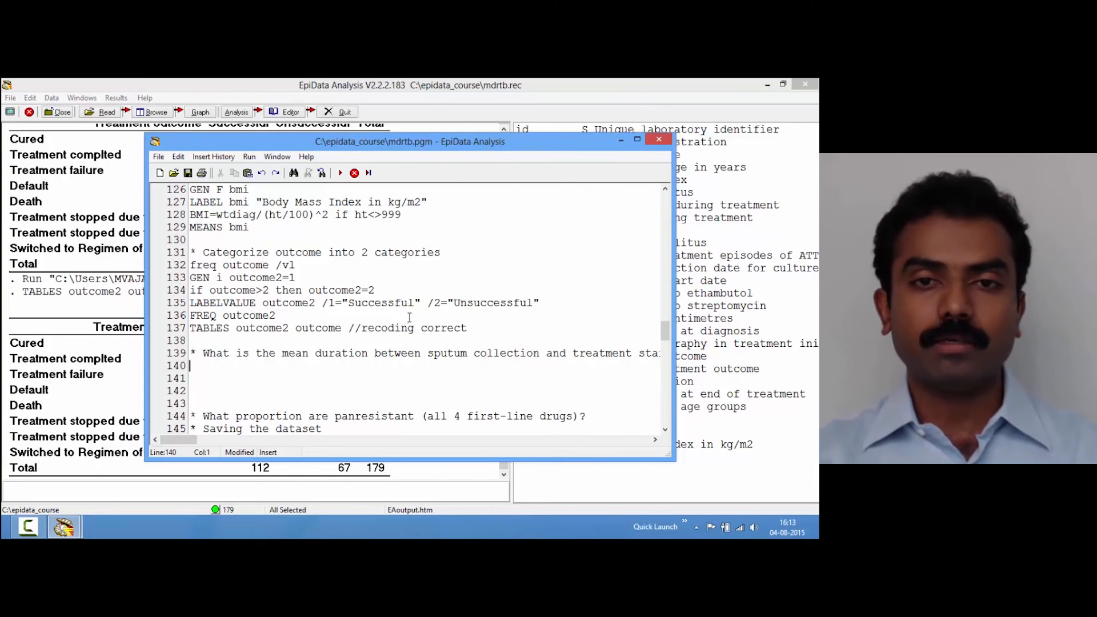
{"action": "left_click_drag", "start_coordinate": [495, 148], "coordinate": [327, 115]}
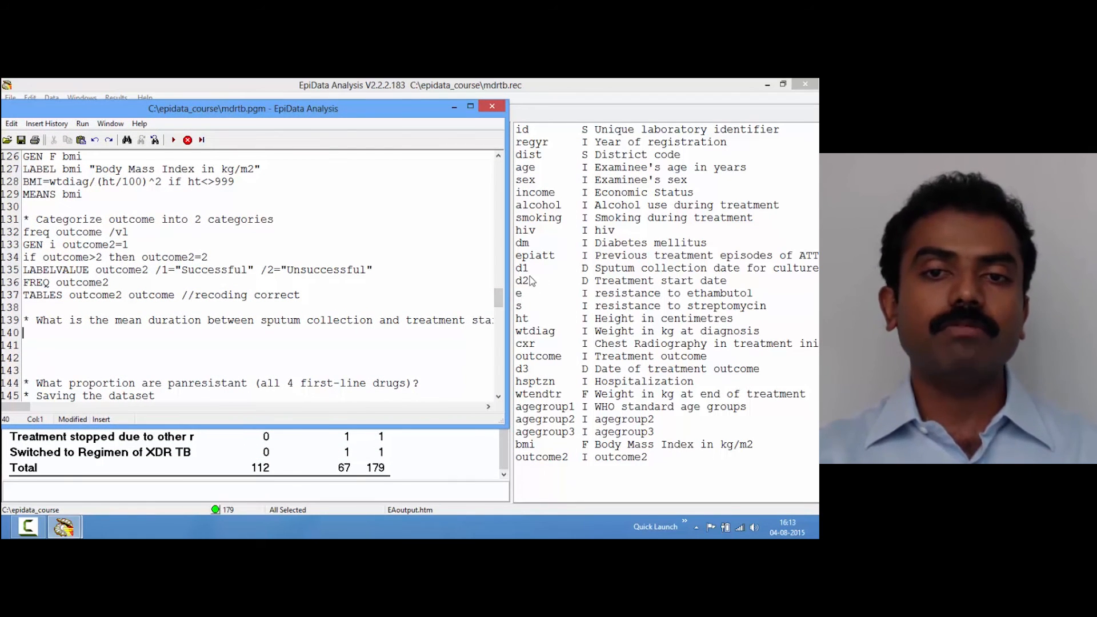
{"action": "left_click_drag", "start_coordinate": [314, 115], "coordinate": [475, 136]}
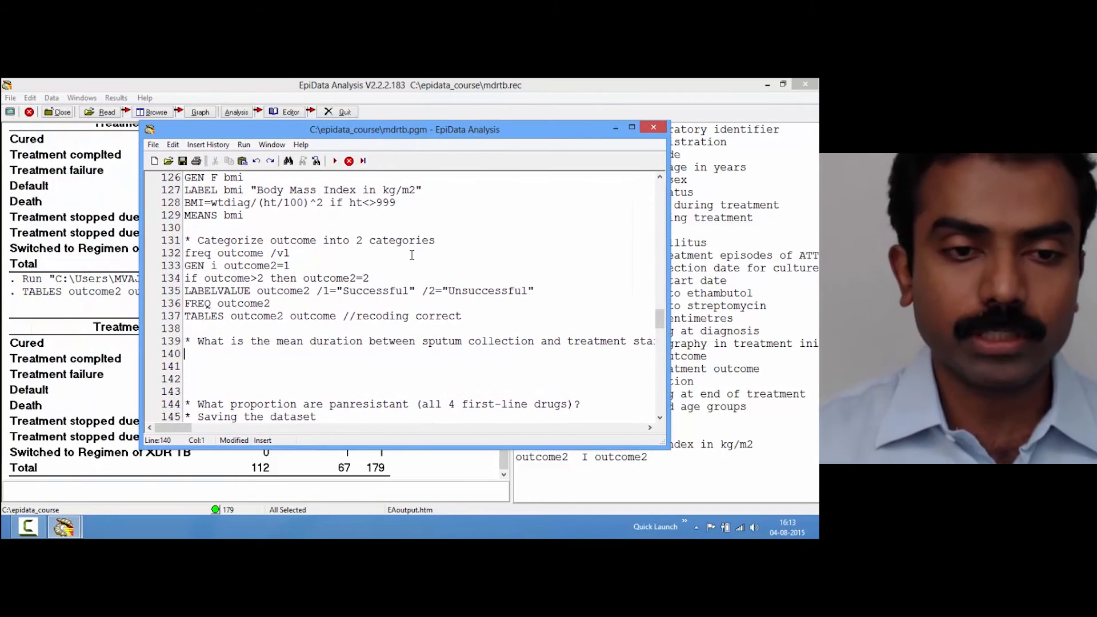
- Write the command GEN I dur=d2-d1 on the line beneath the mean duration comment
{"action": "type", "text": "GEN I dur"}
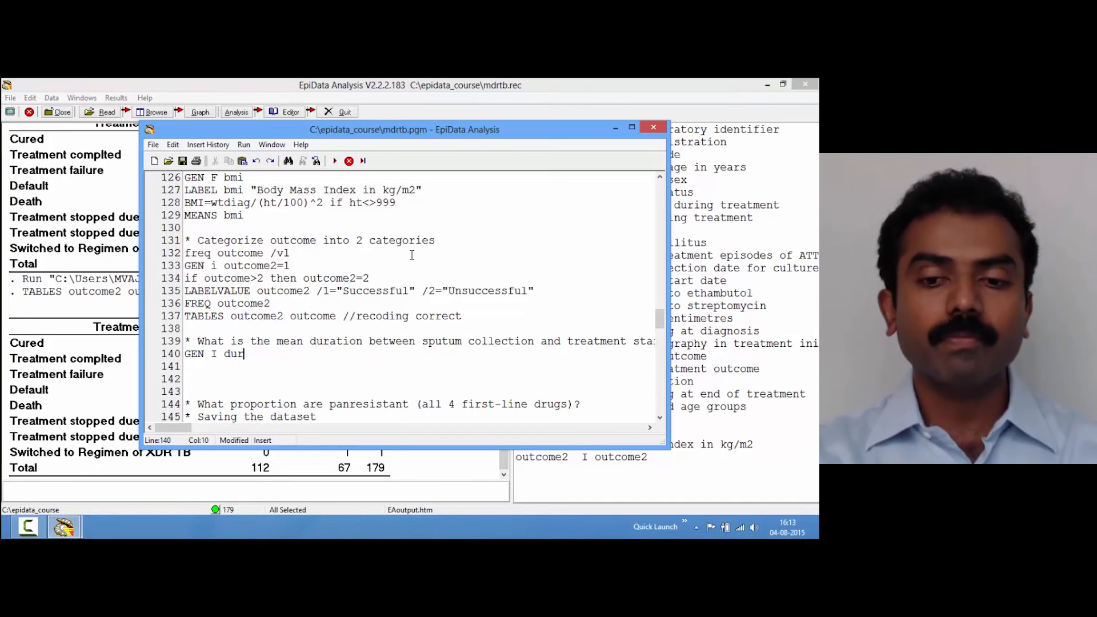
{"action": "type", "text": "="}
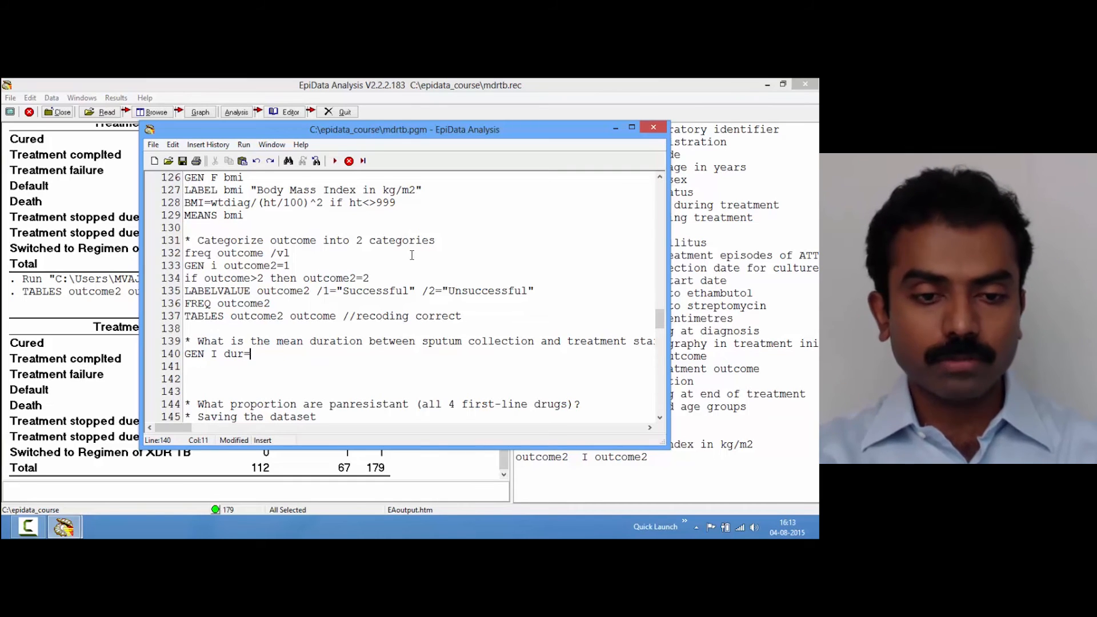
{"action": "type", "text": "d2"}
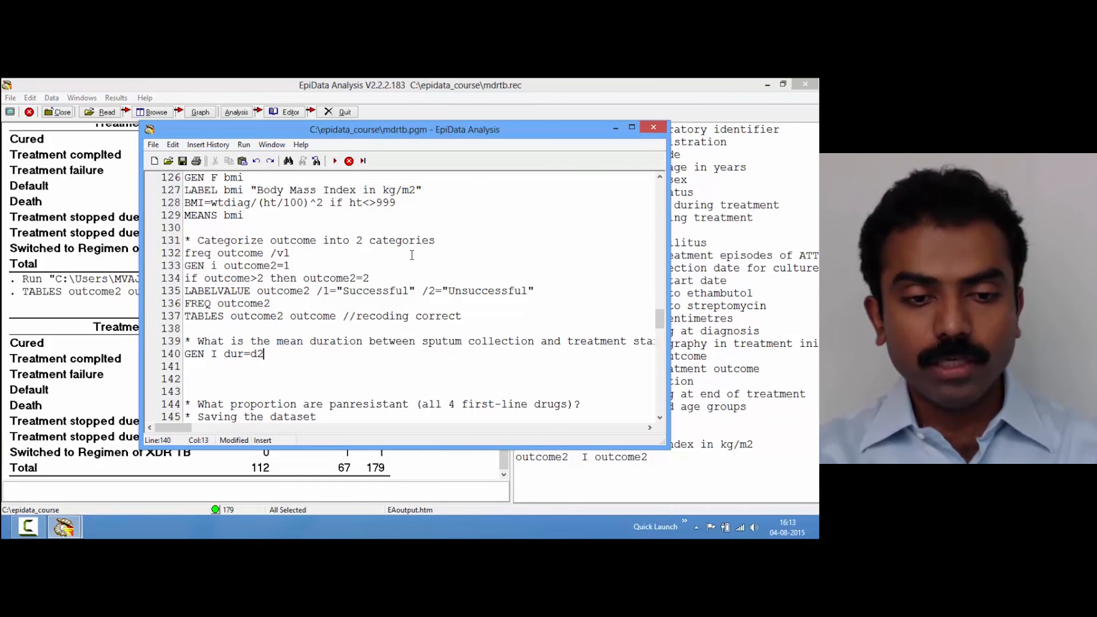
{"action": "type", "text": "-d1"}
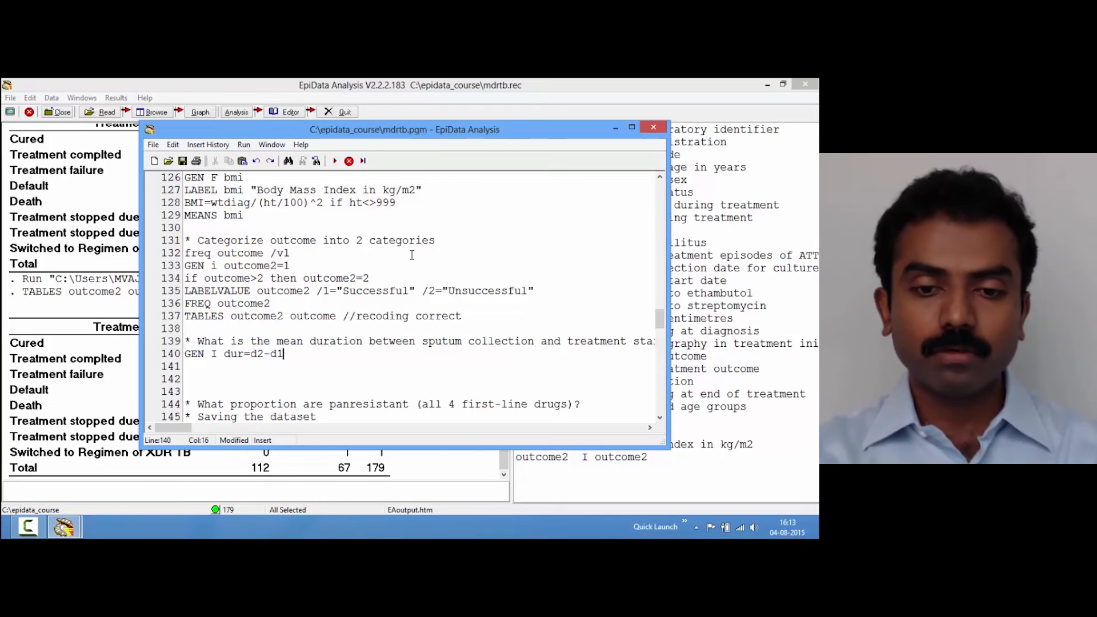
- Append the condition if d1<>dmy(01,01,1800) to the GEN I dur line and run that line
{"action": "type", "text": " if"}
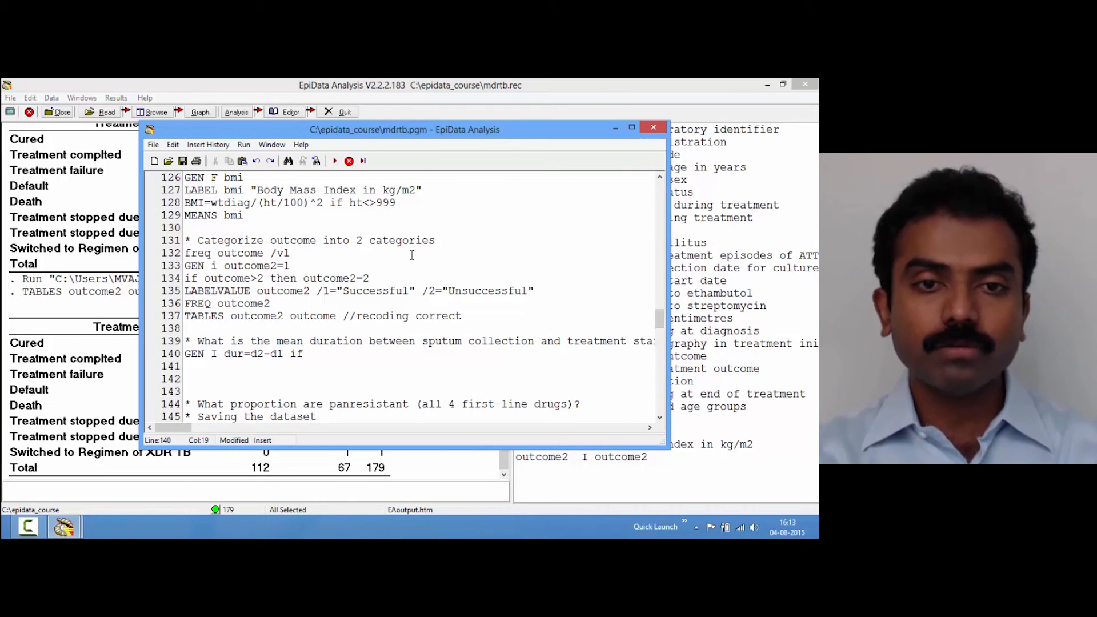
{"action": "type", "text": " d"}
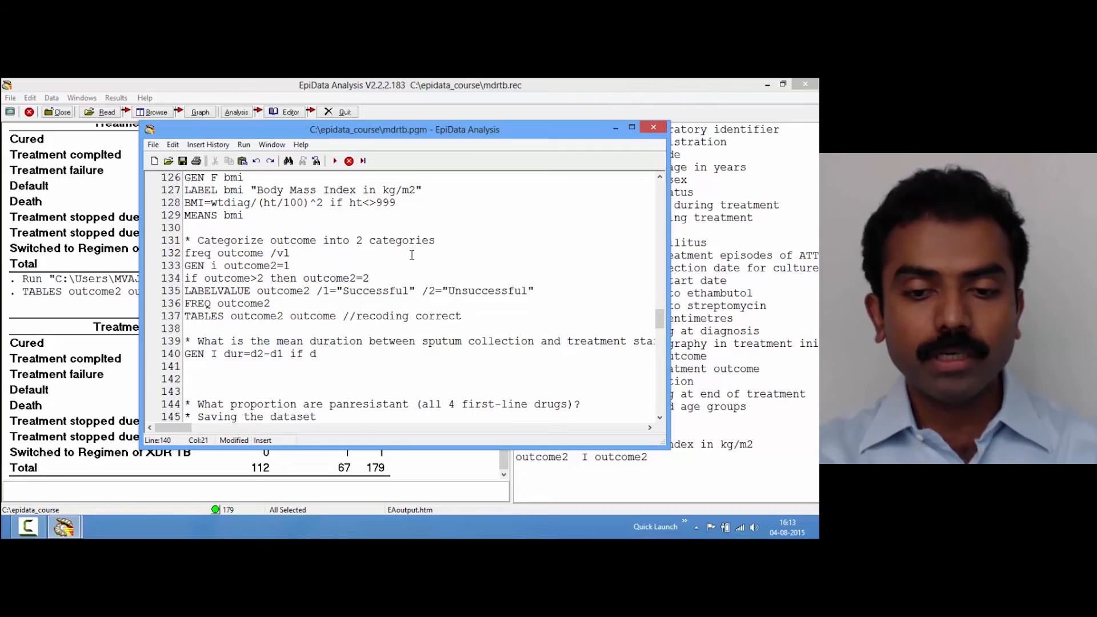
{"action": "type", "text": "1<>"}
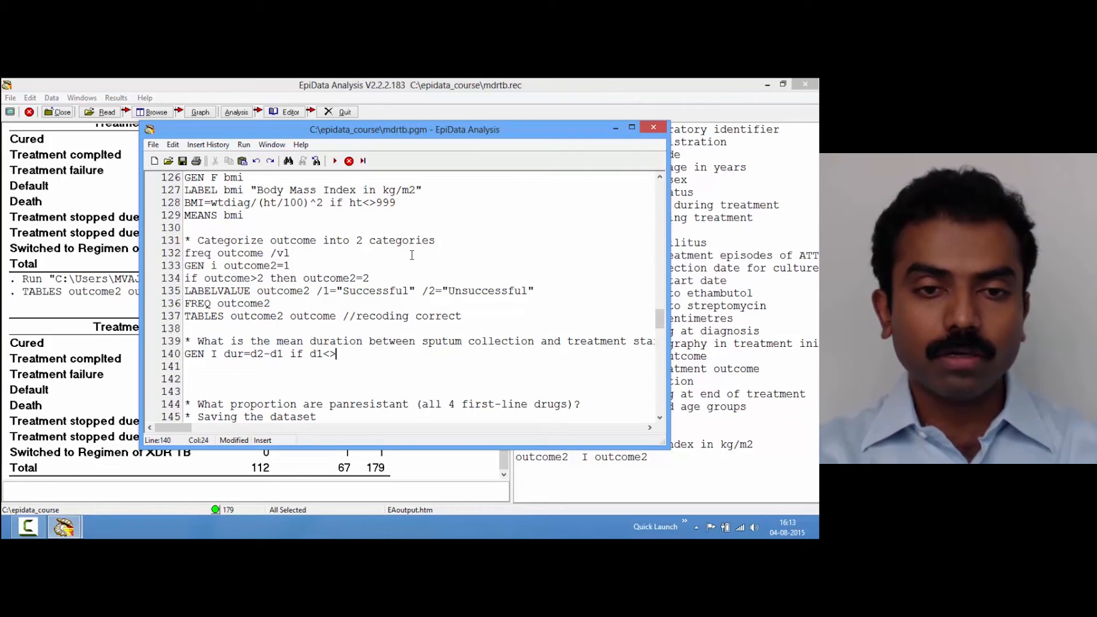
{"action": "type", "text": "dm"}
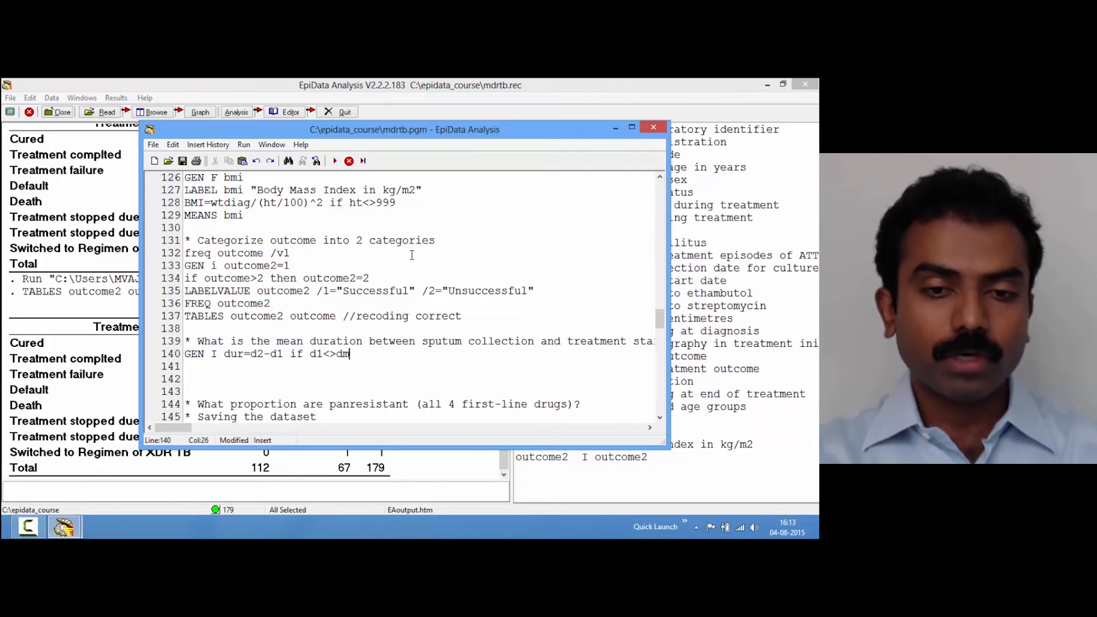
{"action": "type", "text": "y("}
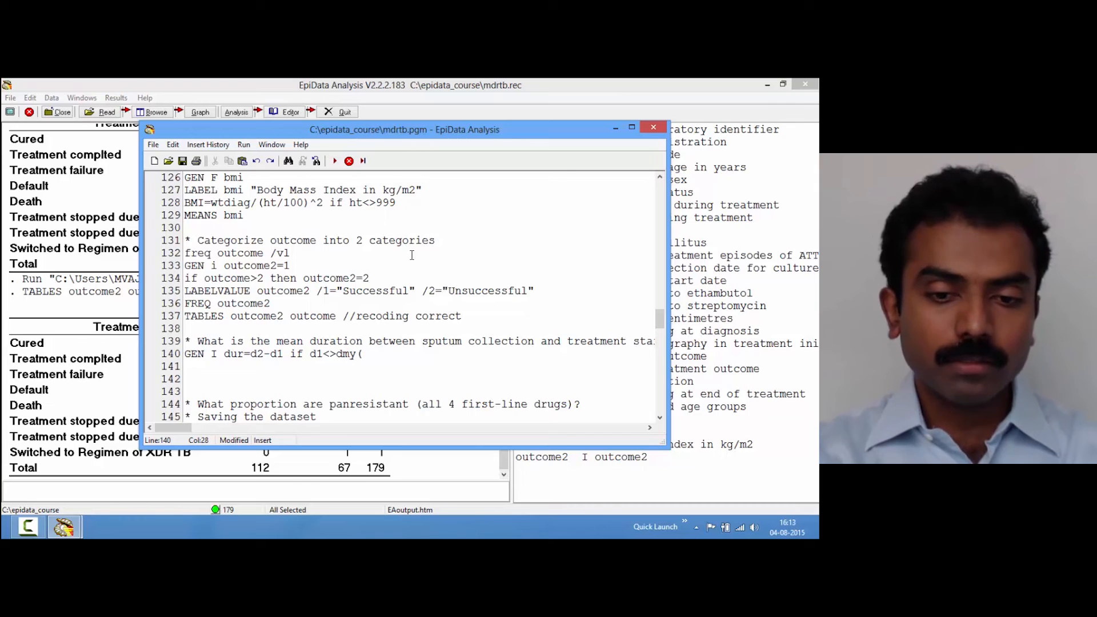
{"action": "type", "text": "01,0"}
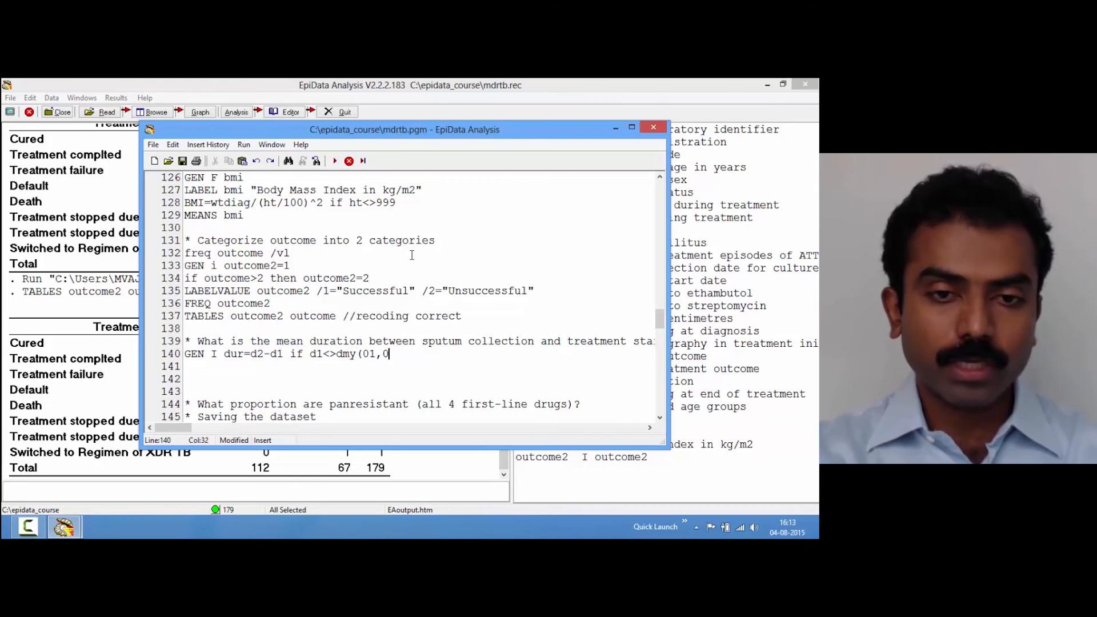
{"action": "type", "text": "1,180"}
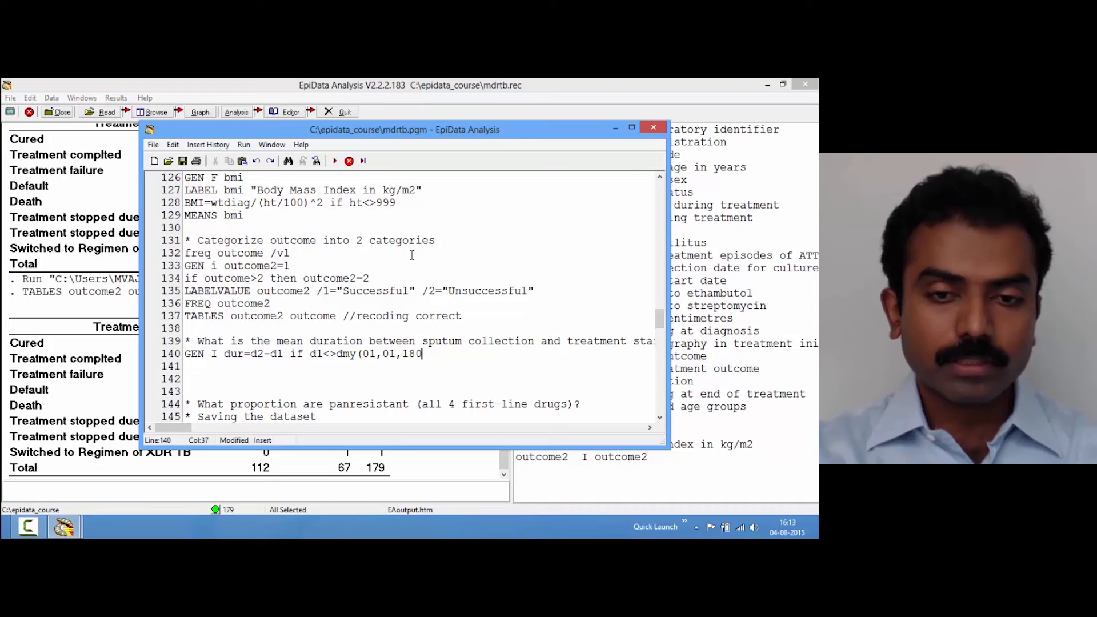
{"action": "type", "text": "0)"}
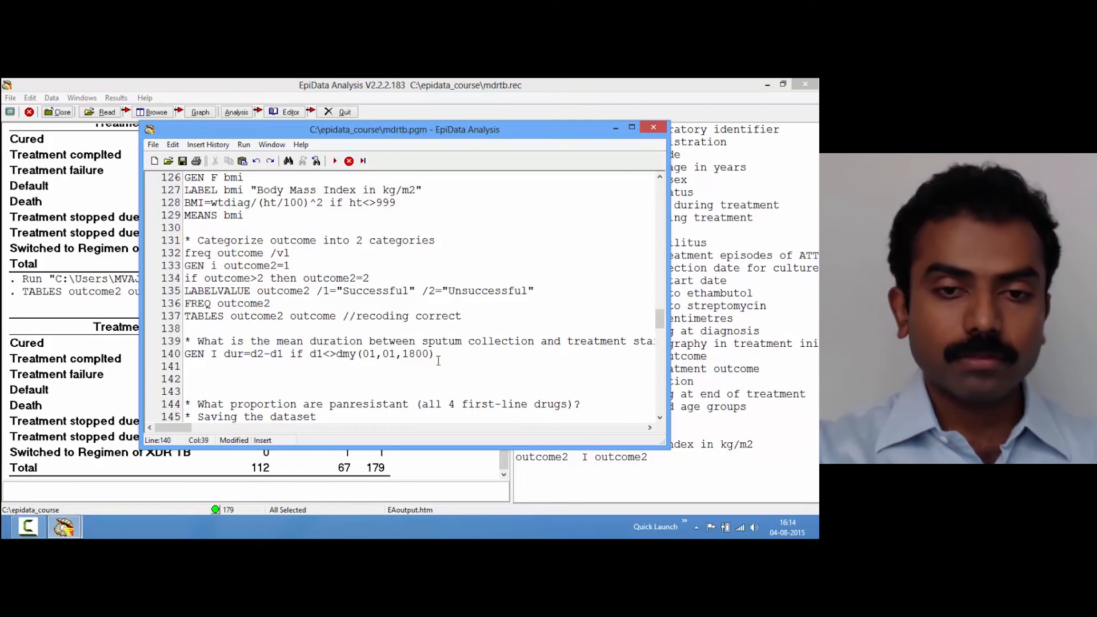
{"action": "key", "text": "F8"}
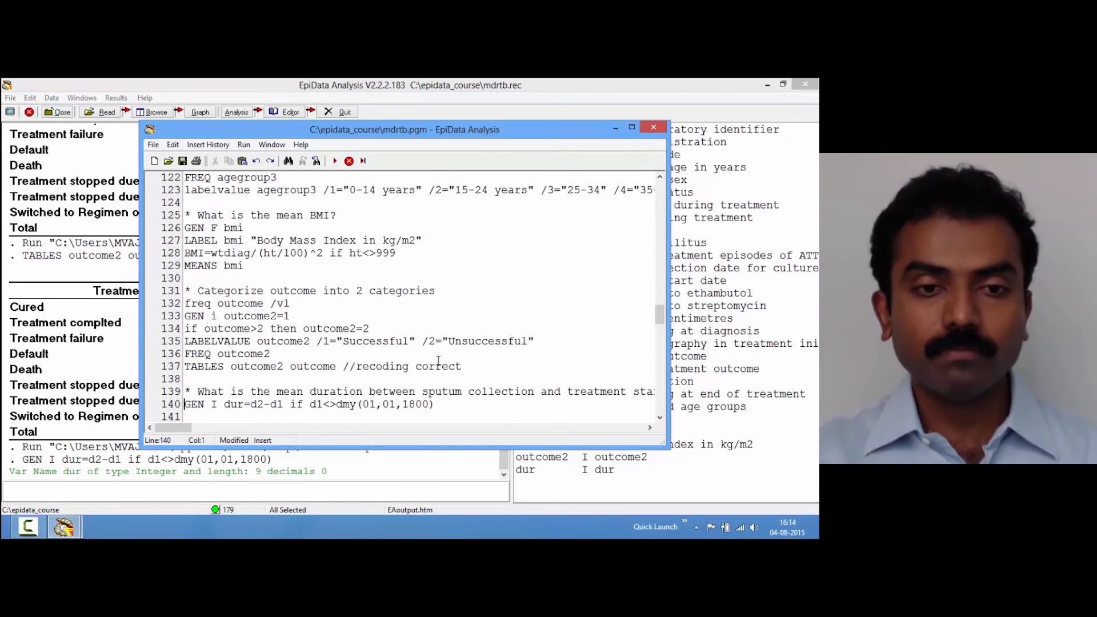
- Add the line LABEL dur "Duration b/w sputum collection and start of treatment" below the GEN line and run it
{"action": "key", "text": "Down"}
{"action": "type", "text": "LA"}
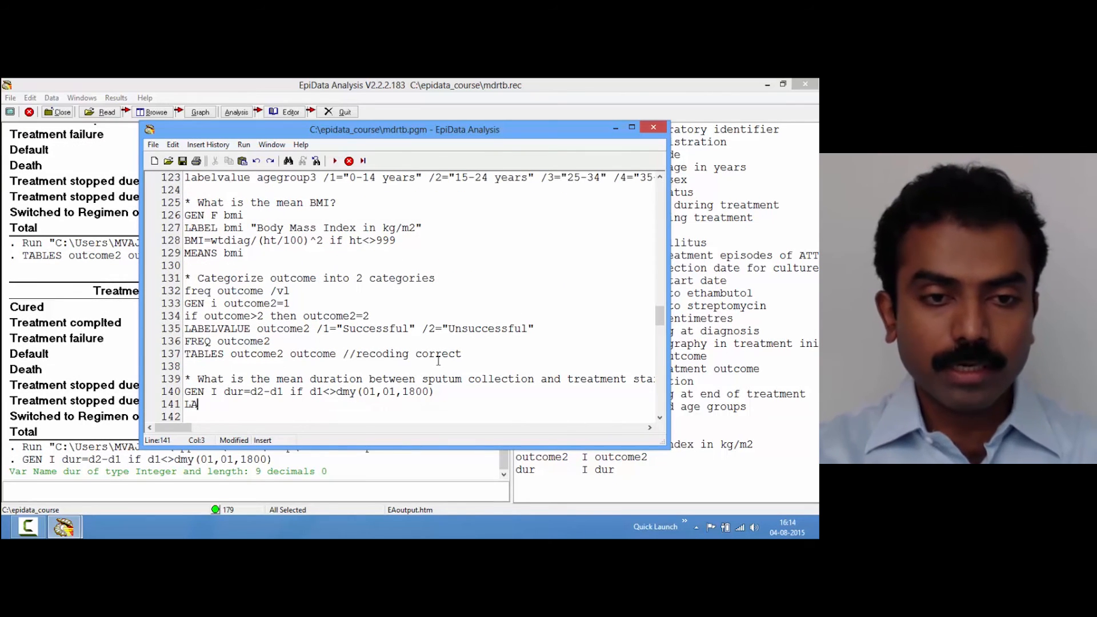
{"action": "type", "text": "BEL dur "}
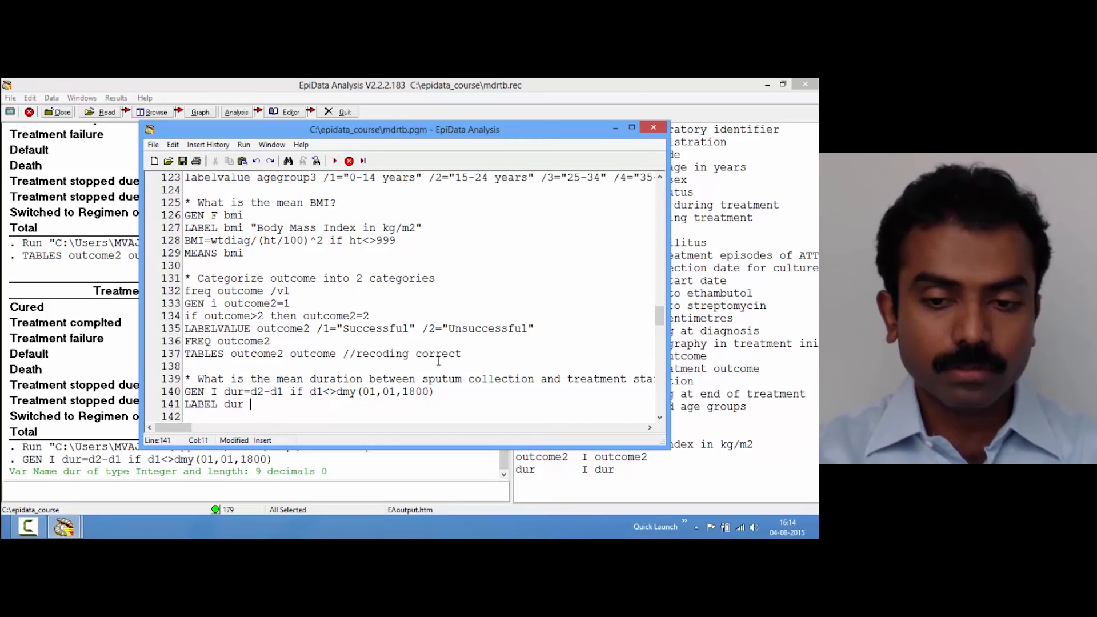
{"action": "type", "text": "\"Duration "}
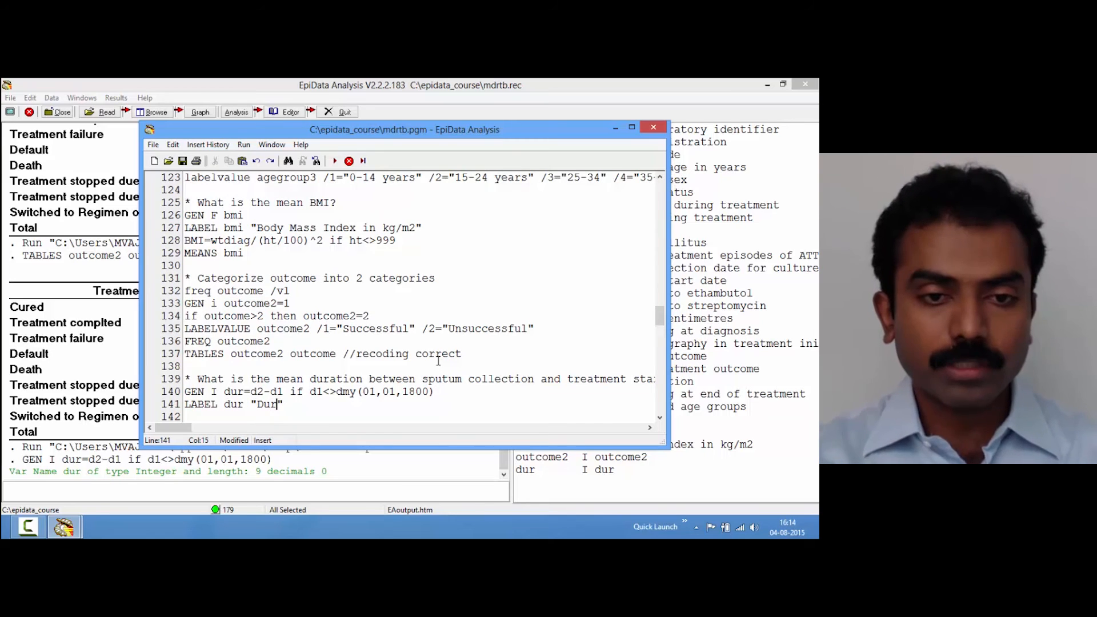
{"action": "type", "text": "b"}
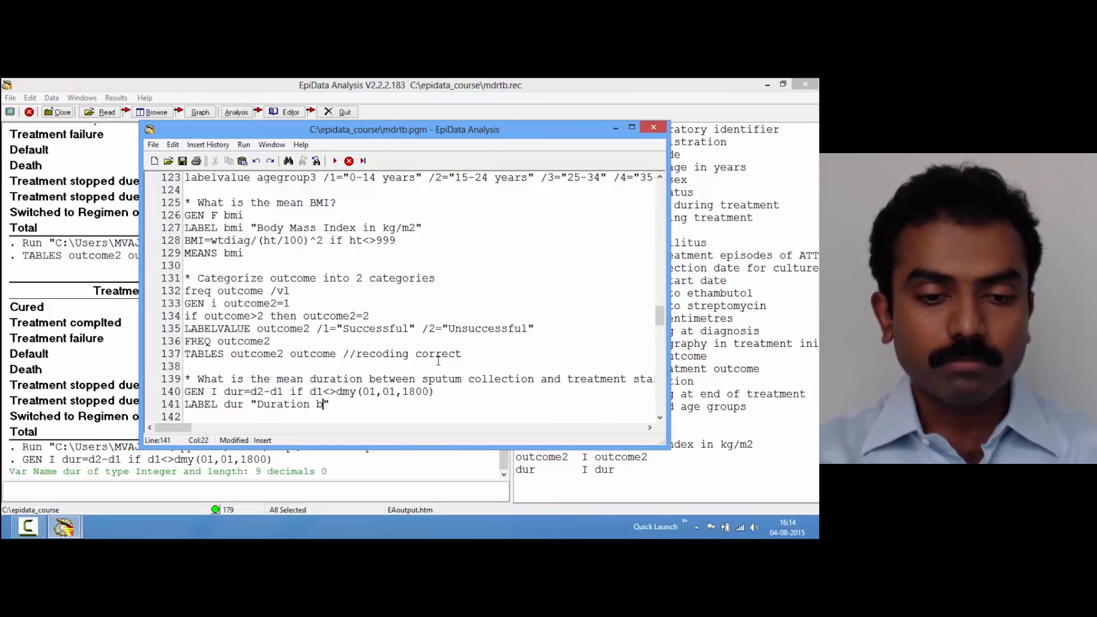
{"action": "type", "text": "/w sp"}
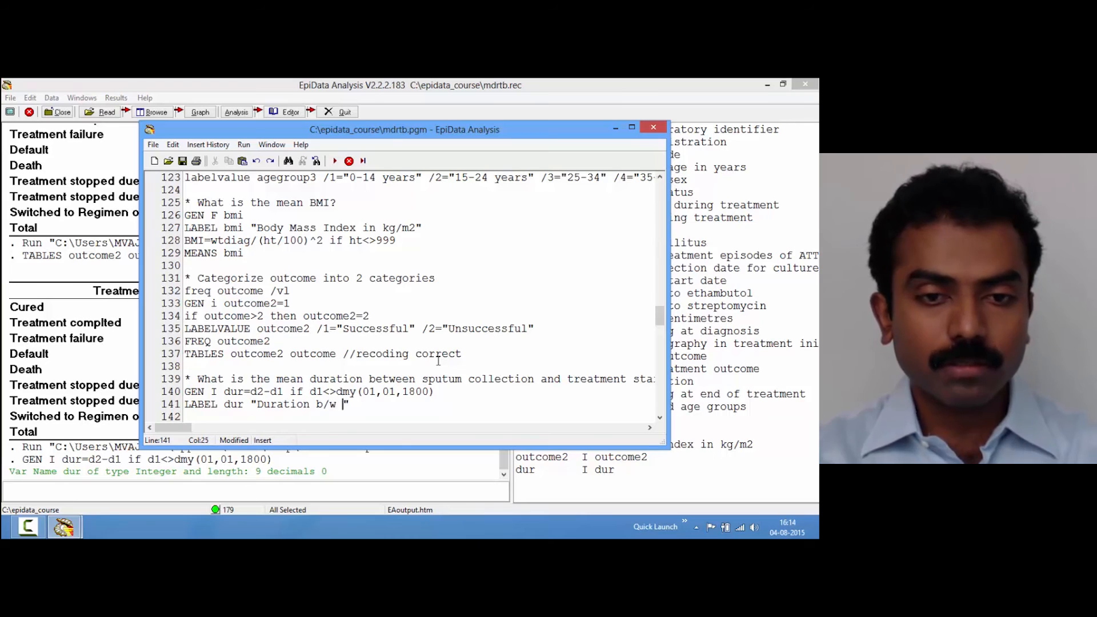
{"action": "type", "text": "utum collectio"}
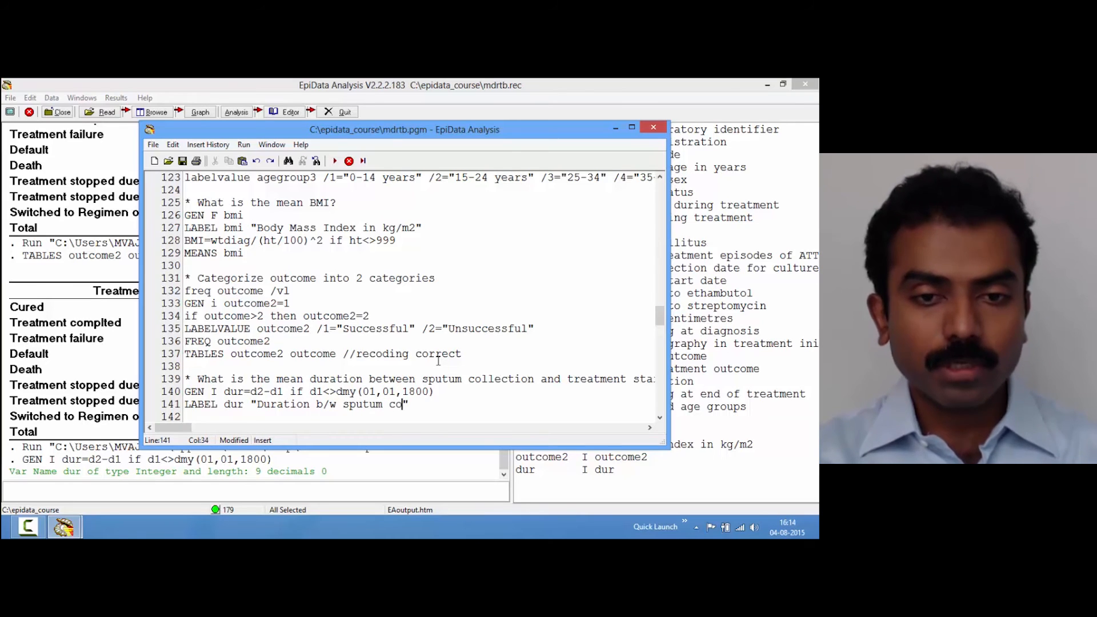
{"action": "type", "text": "n and "}
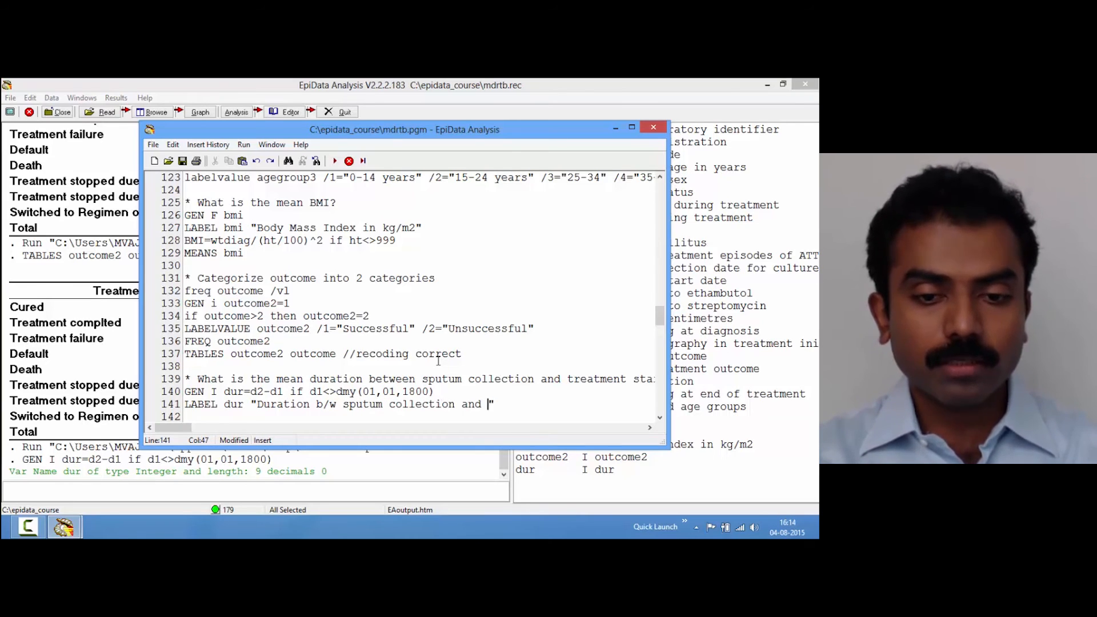
{"action": "type", "text": "start of "}
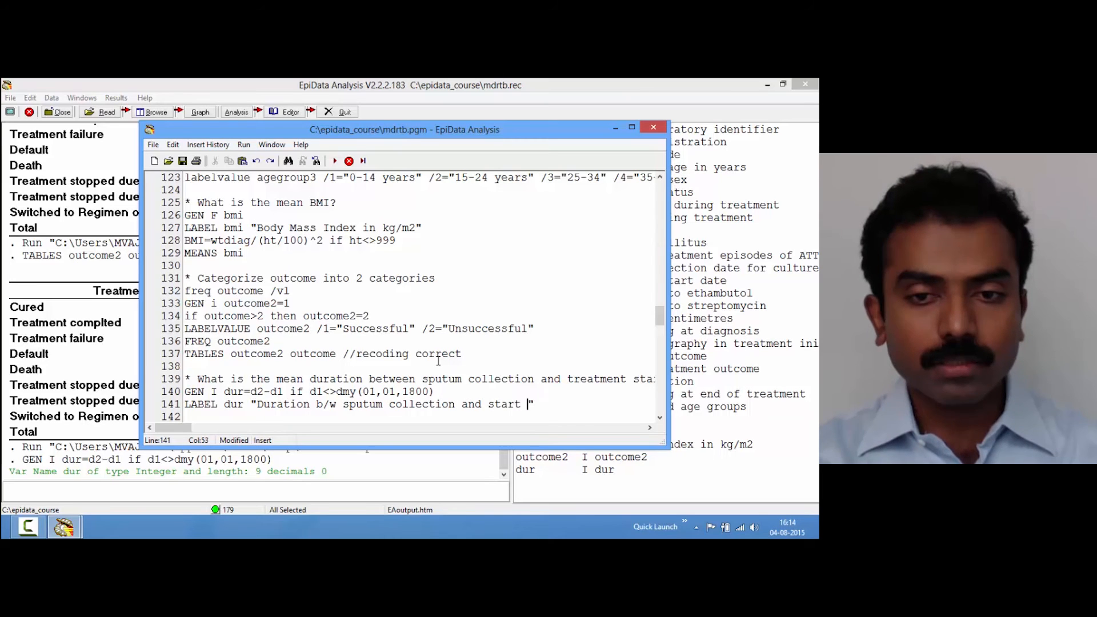
{"action": "type", "text": "treatment"}
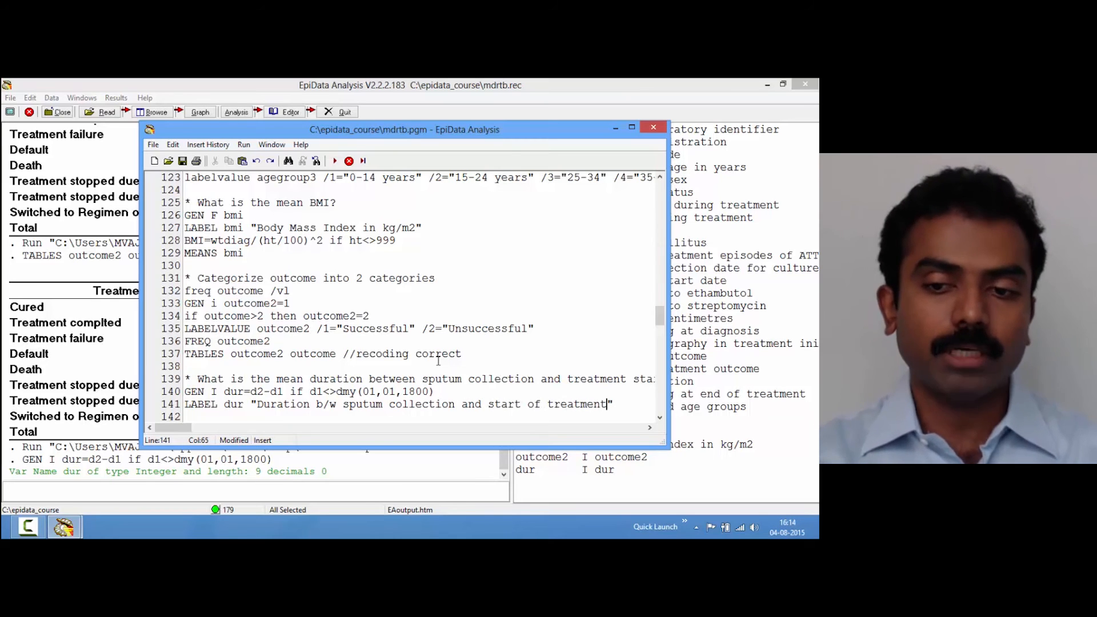
{"action": "key", "text": "F7"}
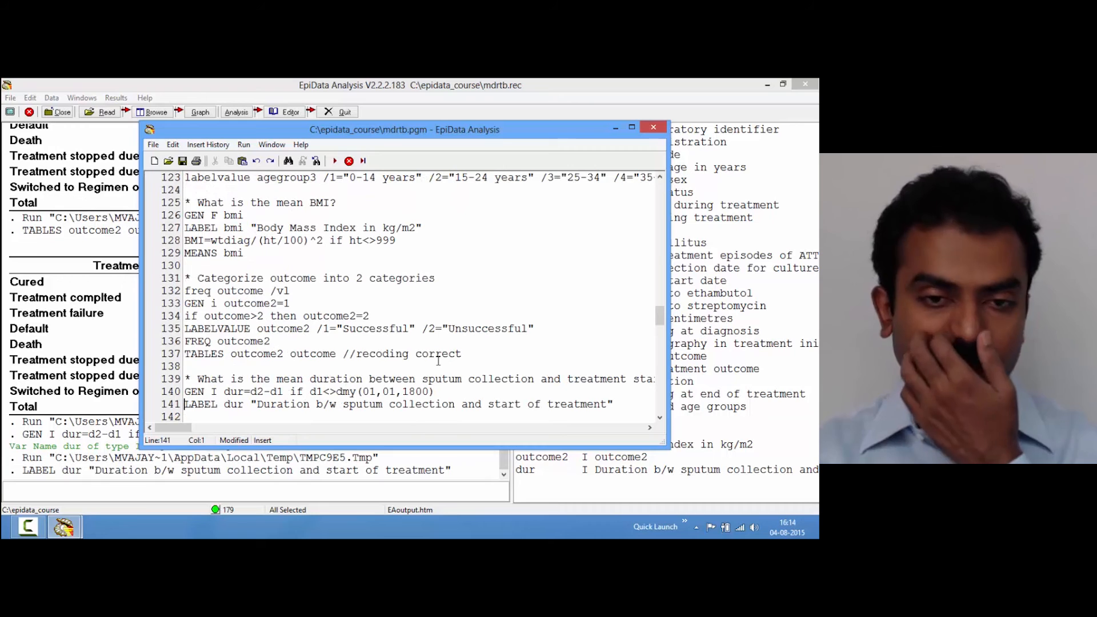
{"action": "key", "text": "Down"}
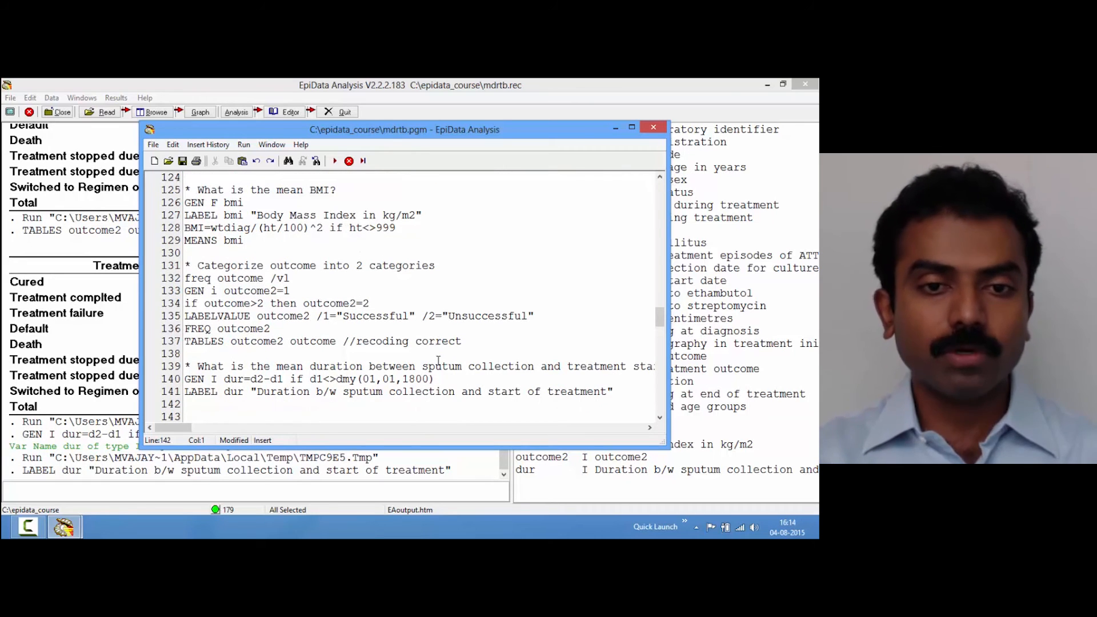
- Browse the variables d1, d2 and dur, sort the records by d1 to check the computed durations, and close the data view
{"action": "left_click", "coordinate": [48, 491]}
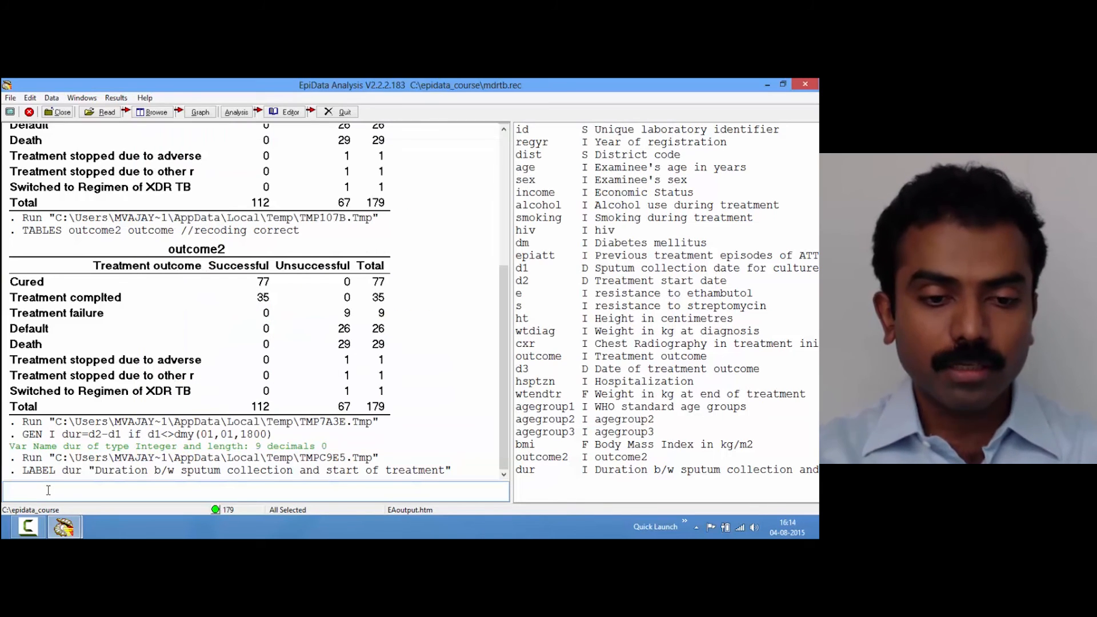
{"action": "type", "text": "brows"}
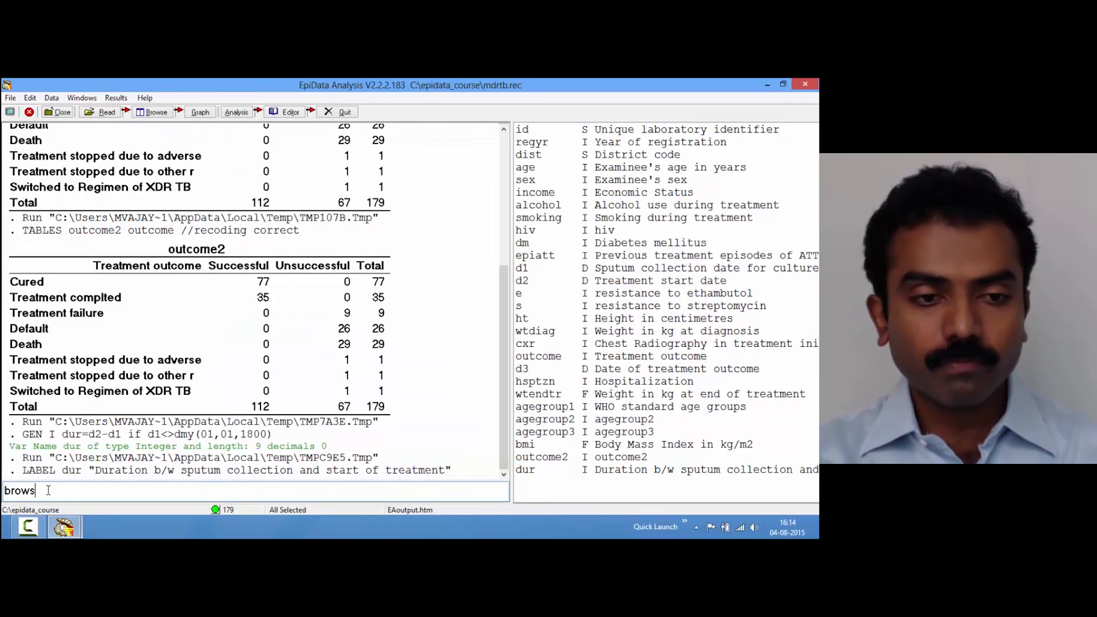
{"action": "type", "text": "e d1"}
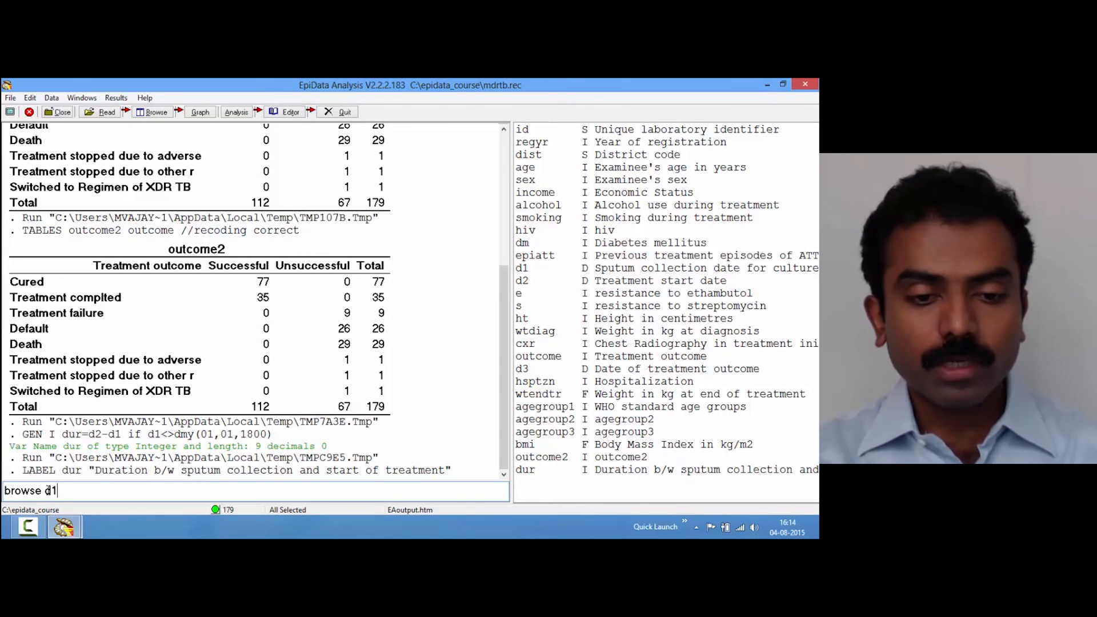
{"action": "type", "text": " d2 dur"}
{"action": "key", "text": "Return"}
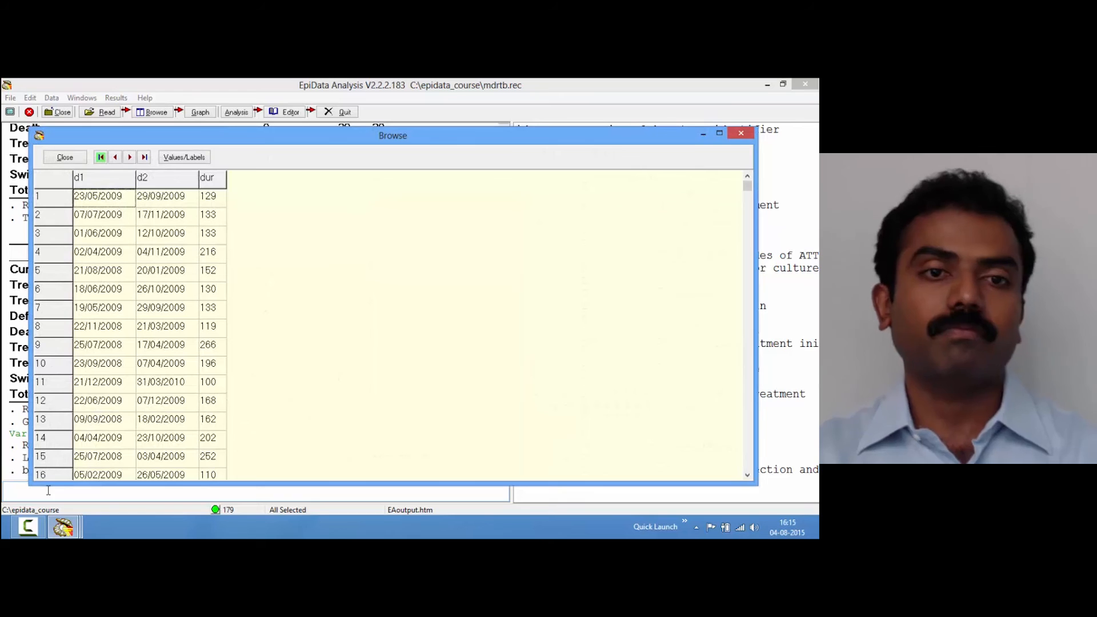
{"action": "right_click", "coordinate": [104, 182]}
{"action": "left_click", "coordinate": [126, 223]}
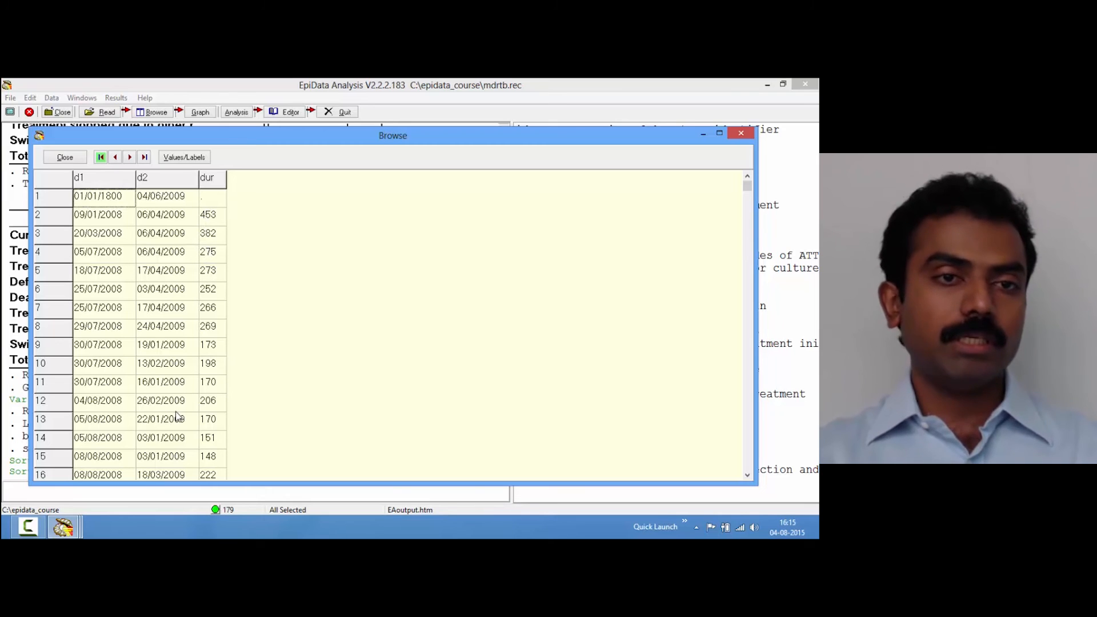
{"action": "left_click", "coordinate": [70, 157]}
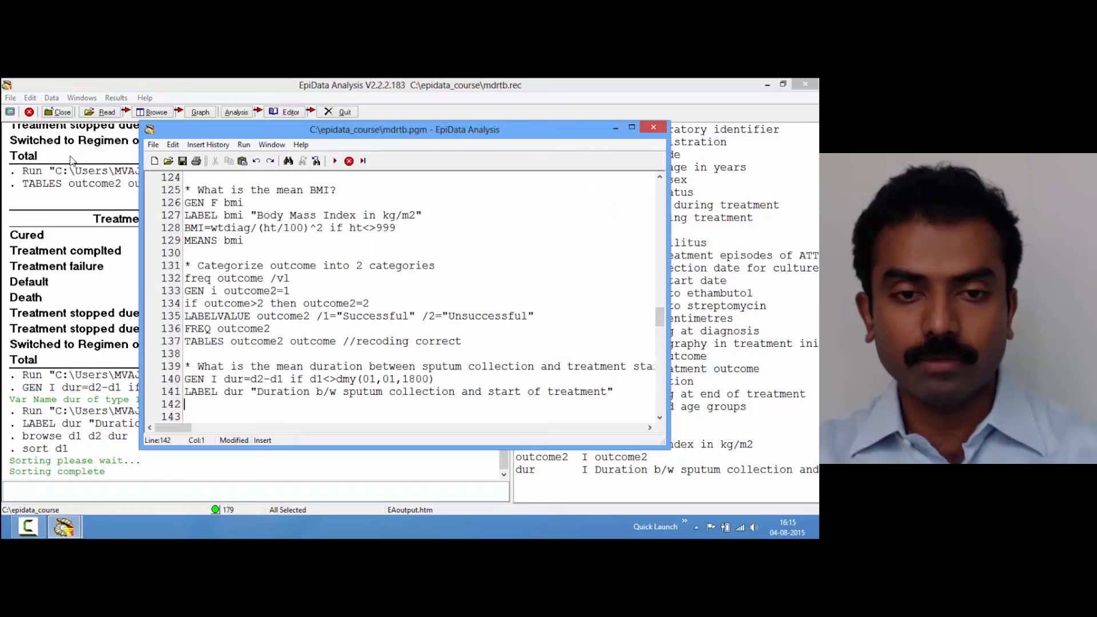
- Add the line MEANS dur below the LABEL dur line and run it
{"action": "type", "text": "MEAN"}
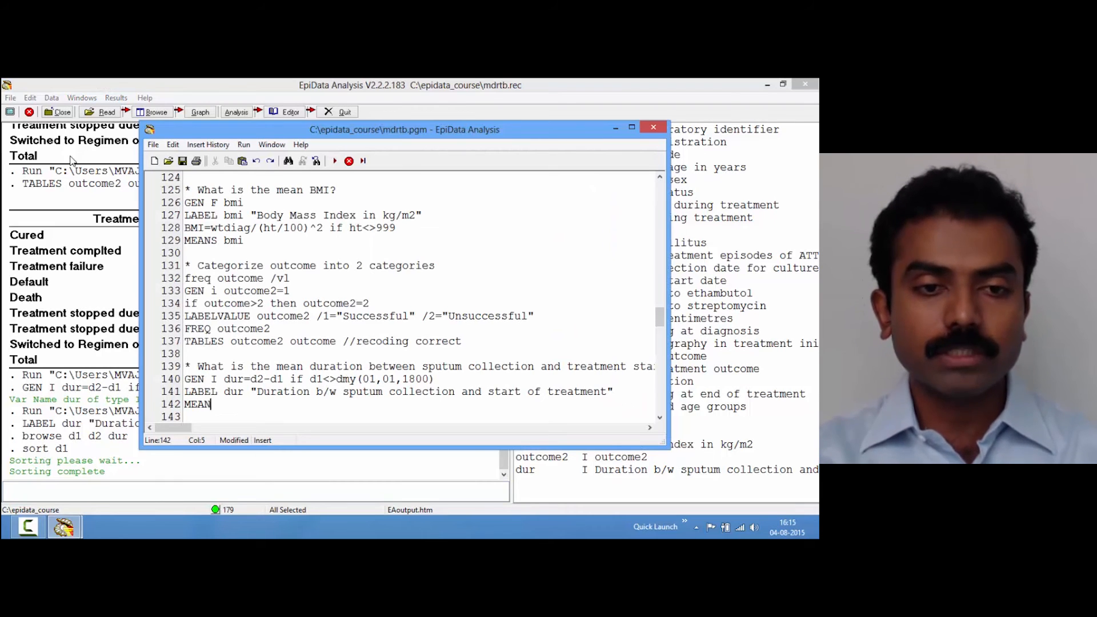
{"action": "type", "text": "S dur"}
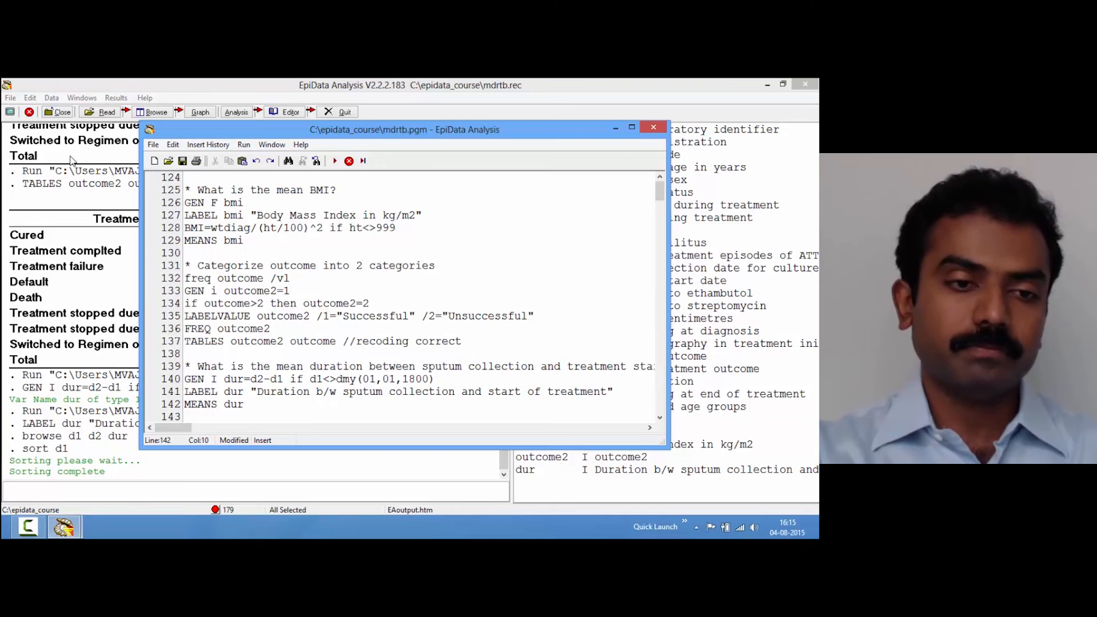
{"action": "key", "text": "F9"}
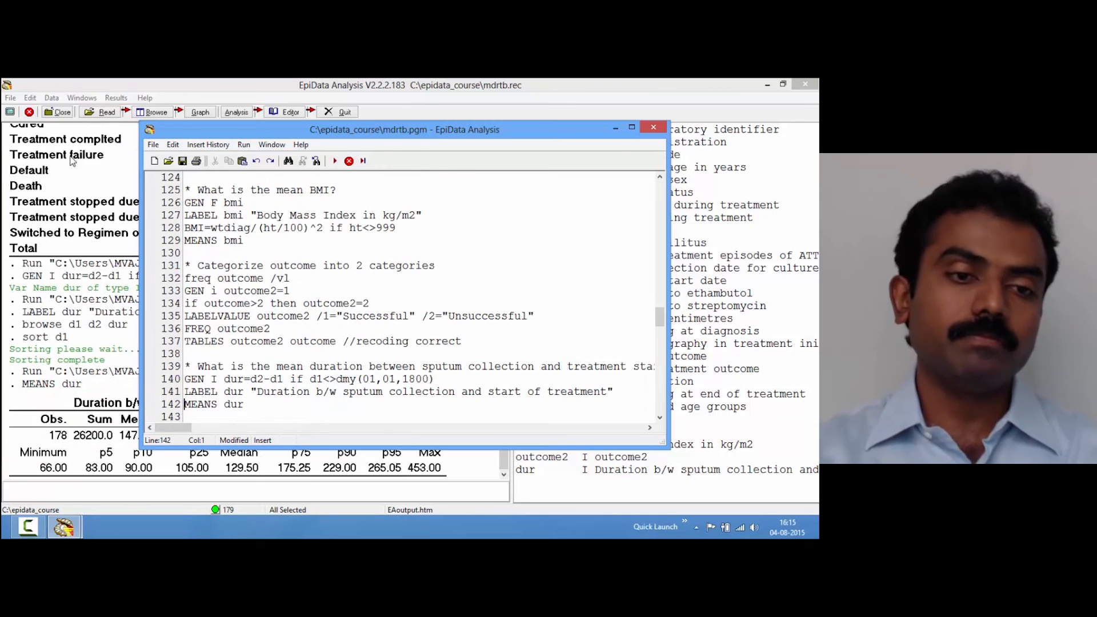
- Clear the output, rerun MEANS dur, and move the program editor aside to read the full duration statistics
{"action": "left_click_drag", "start_coordinate": [380, 126], "coordinate": [409, 125]}
{"action": "key", "text": "F12"}
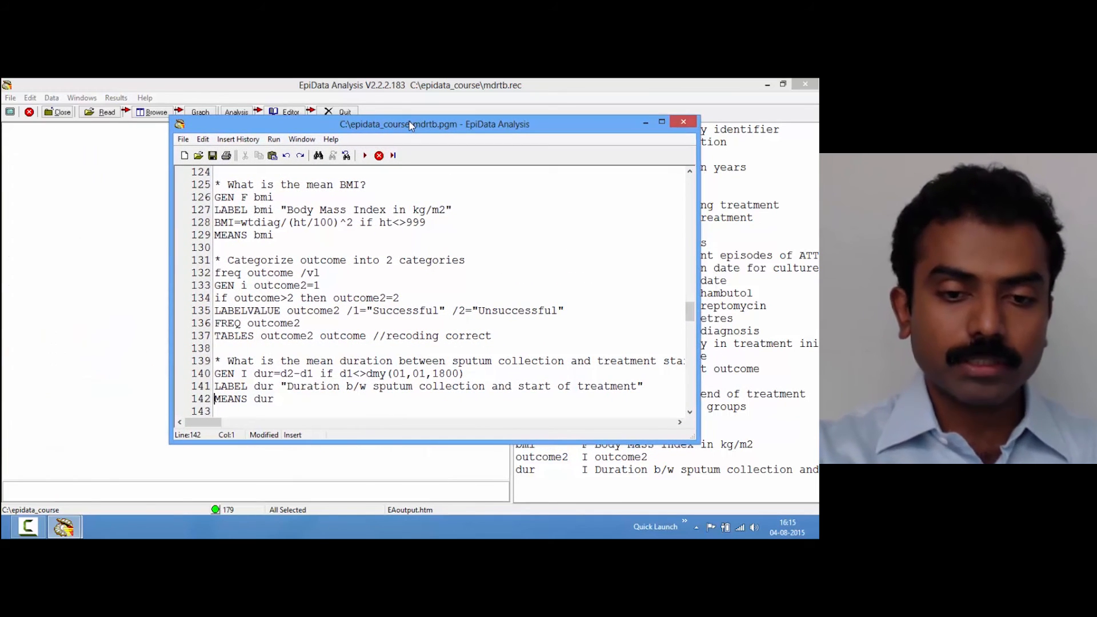
{"action": "key", "text": "F9"}
{"action": "left_click_drag", "start_coordinate": [411, 125], "coordinate": [448, 259]}
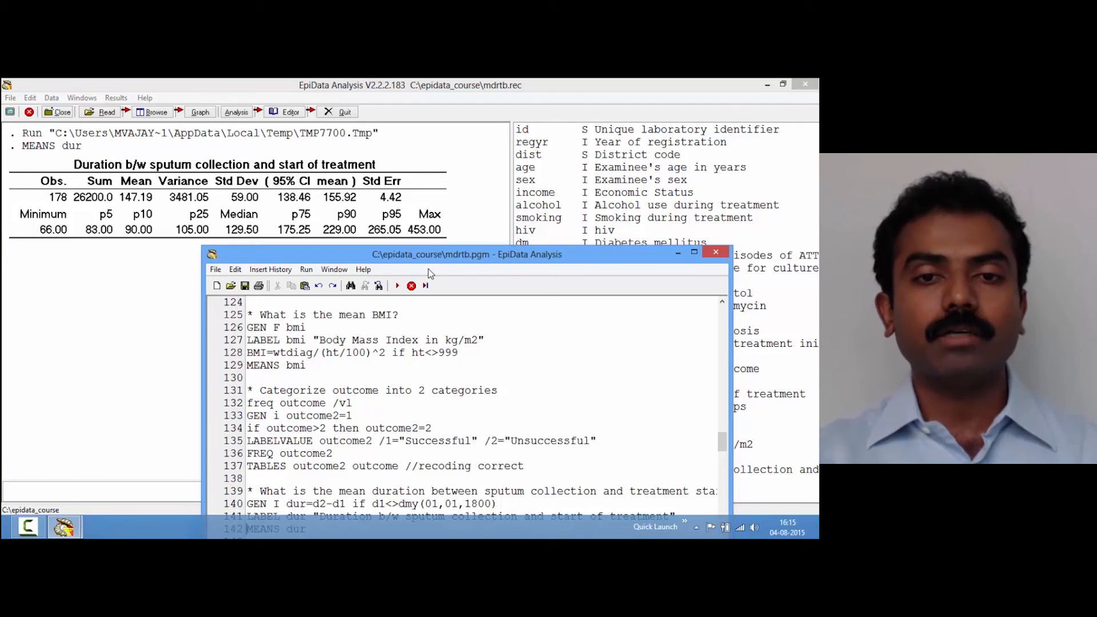
{"action": "left_click_drag", "start_coordinate": [433, 259], "coordinate": [389, 135]}
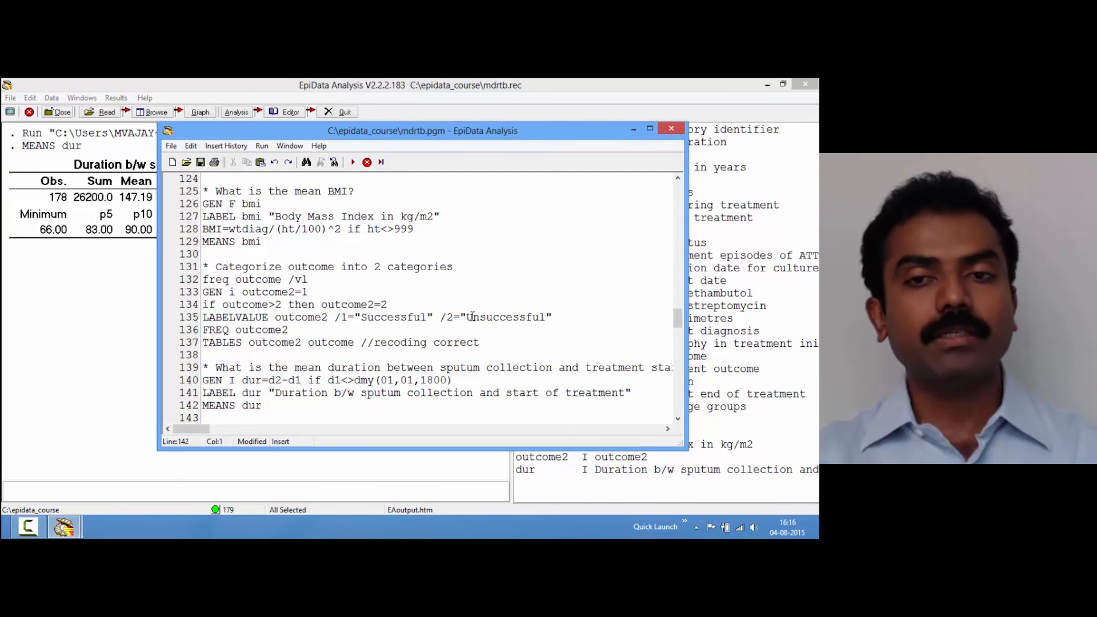
- Insert a blank line above and another below the "* Saving the dataset" comment
{"action": "key", "text": "Down"}
{"action": "key", "text": "Down"}
{"action": "key", "text": "Down"}
{"action": "key", "text": "Down"}
{"action": "key", "text": "Down"}
{"action": "key", "text": "Down"}
{"action": "key", "text": "Down"}
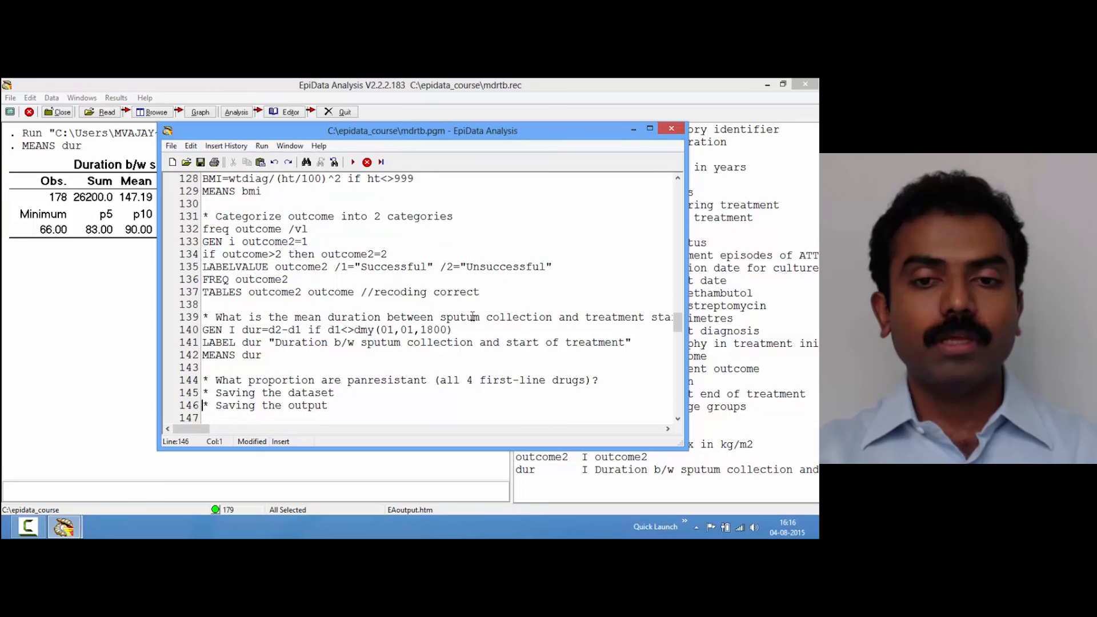
{"action": "key", "text": "Up"}
{"action": "key", "text": "Up"}
{"action": "key", "text": "Up"}
{"action": "key", "text": "Up"}
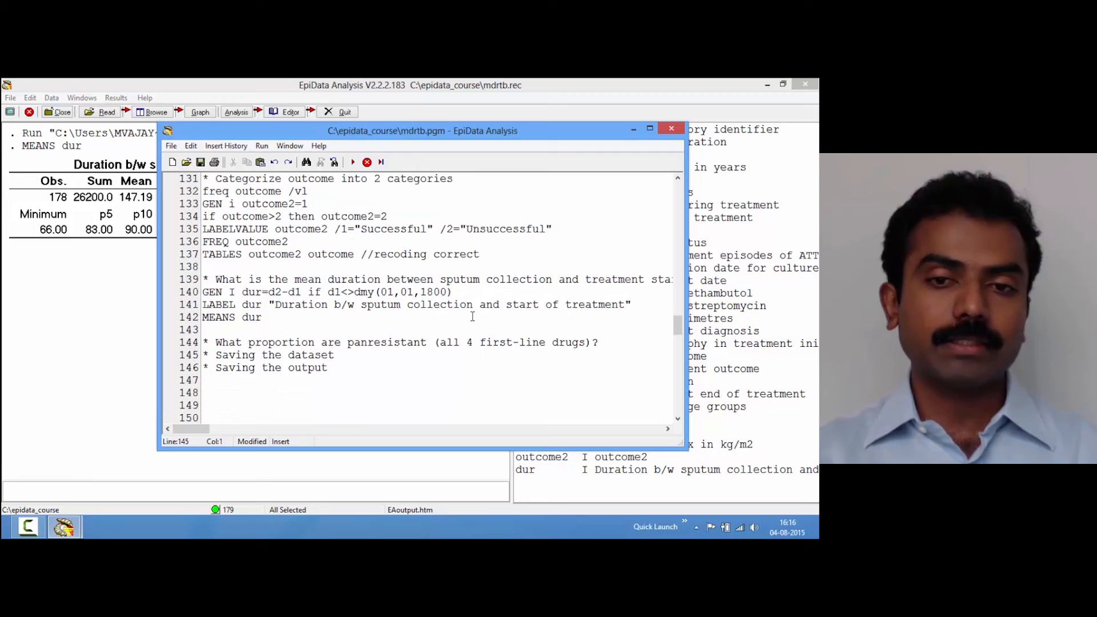
{"action": "key", "text": "Return"}
{"action": "key", "text": "Down"}
{"action": "key", "text": "Return"}
{"action": "key", "text": "Up"}
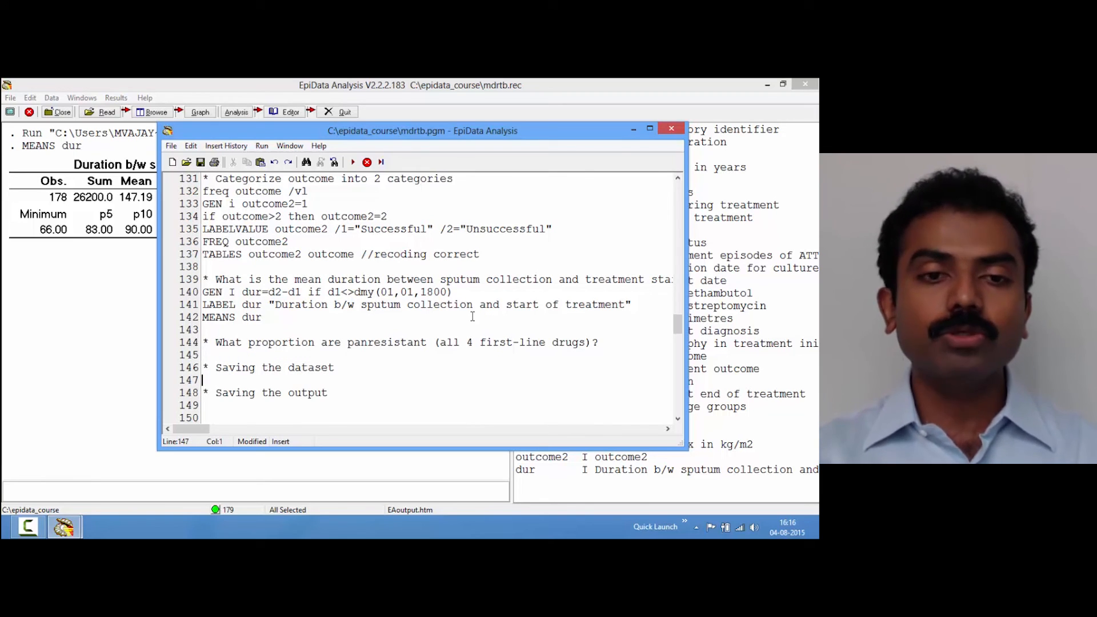
- Narrow the program editor window and place it clear of the variable list
{"action": "left_click_drag", "start_coordinate": [537, 137], "coordinate": [553, 117]}
{"action": "left_click_drag", "start_coordinate": [652, 200], "coordinate": [448, 192]}
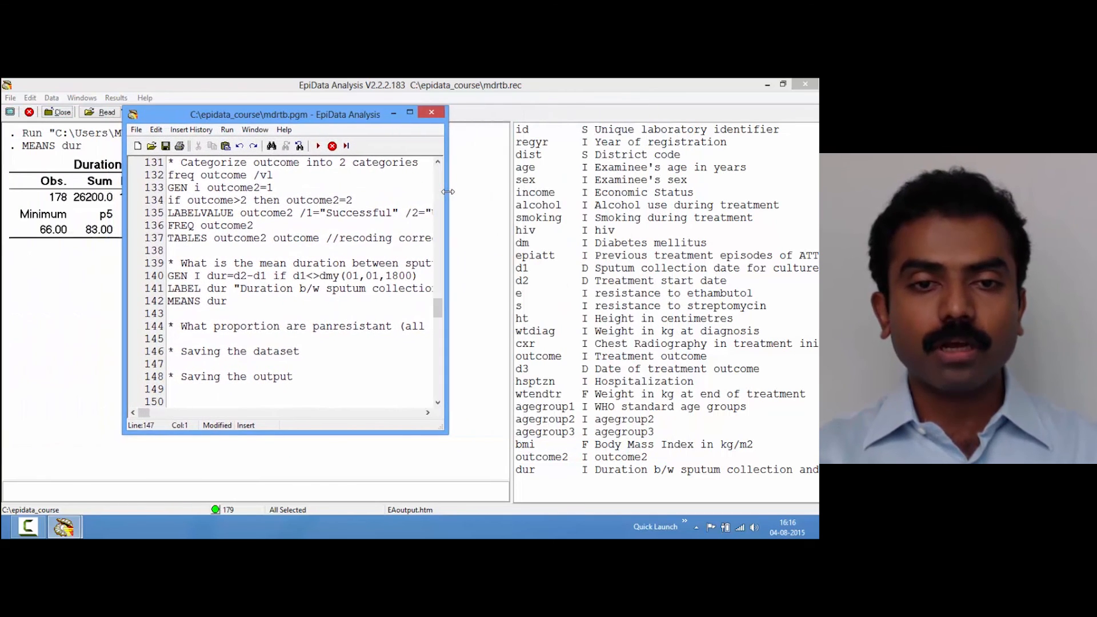
{"action": "left_click_drag", "start_coordinate": [347, 113], "coordinate": [331, 112]}
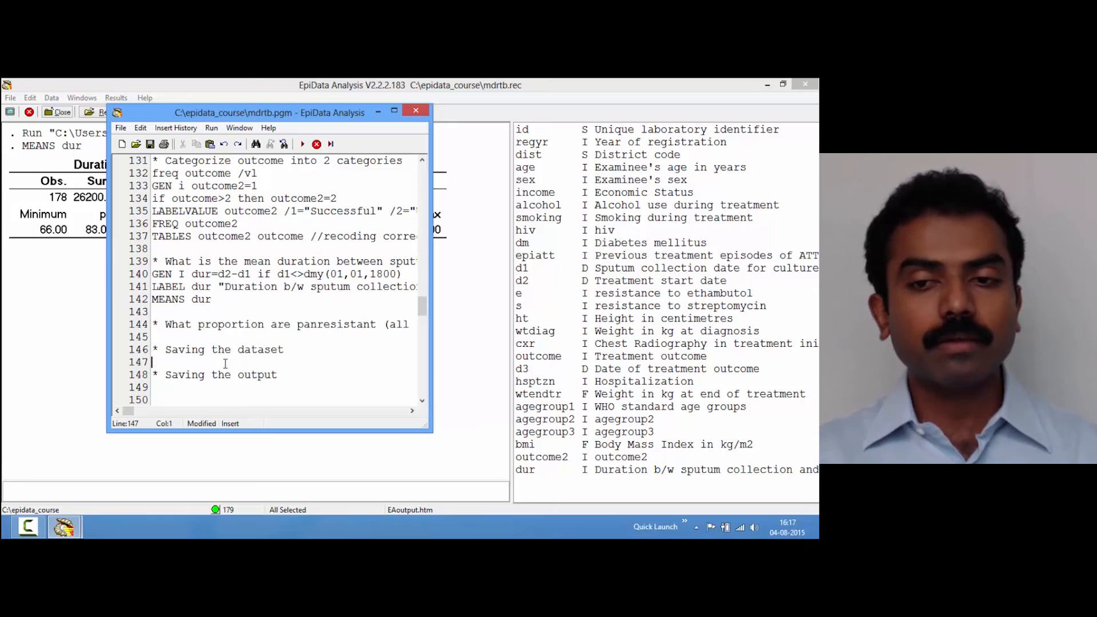
- Write SAVEDATA beneath the "* Saving the dataset" comment and insert seven blank lines before the "* Saving the output" comment
{"action": "type", "text": "S"}
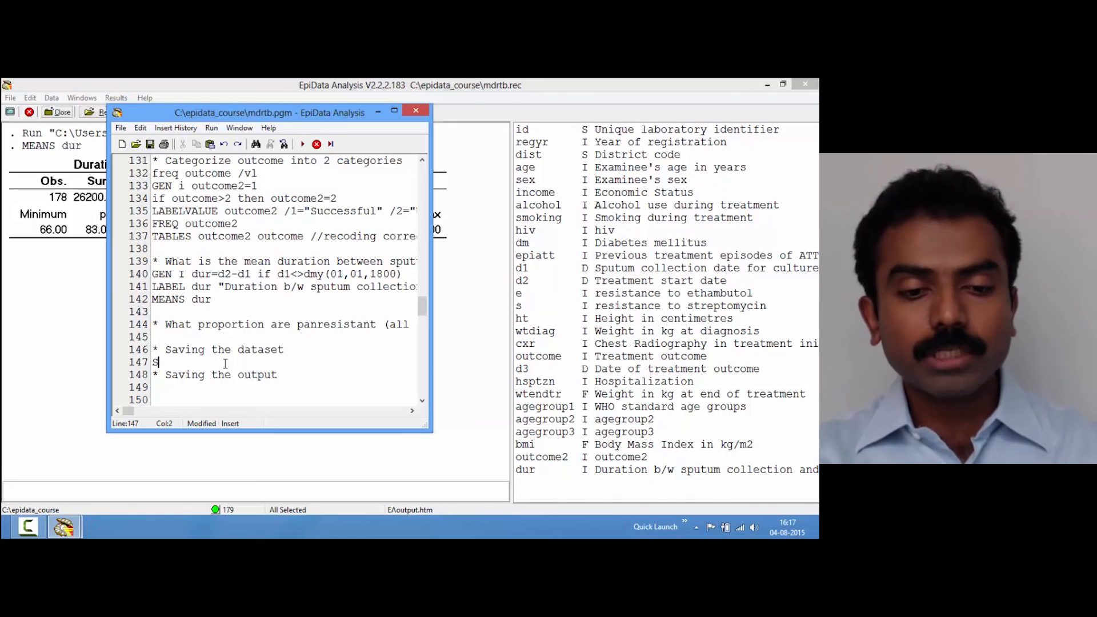
{"action": "type", "text": "AVEDA"}
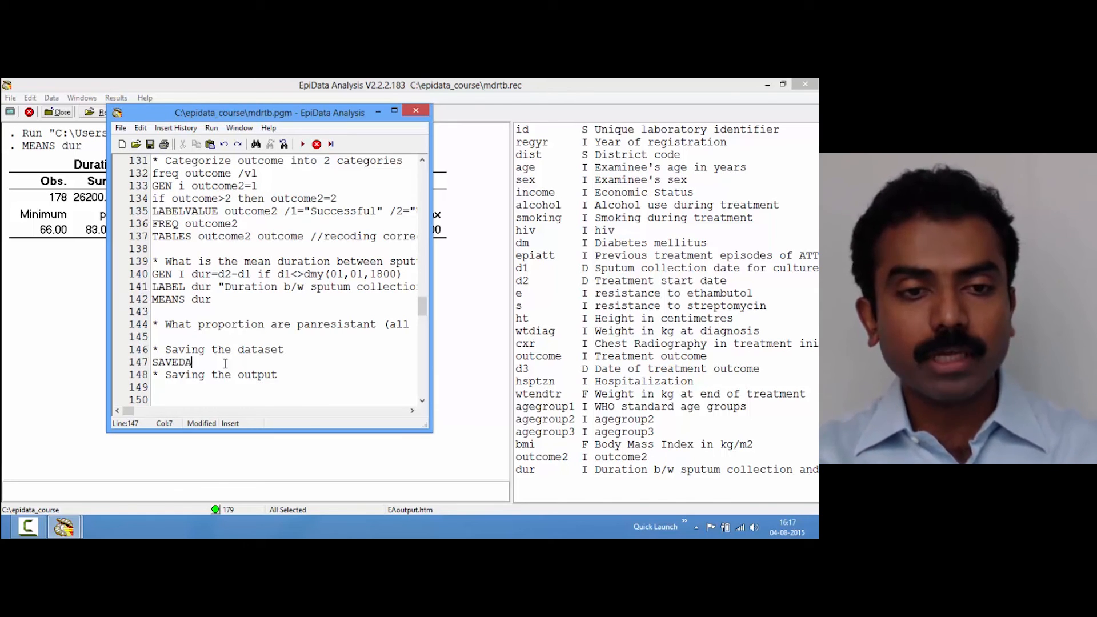
{"action": "type", "text": "TA"}
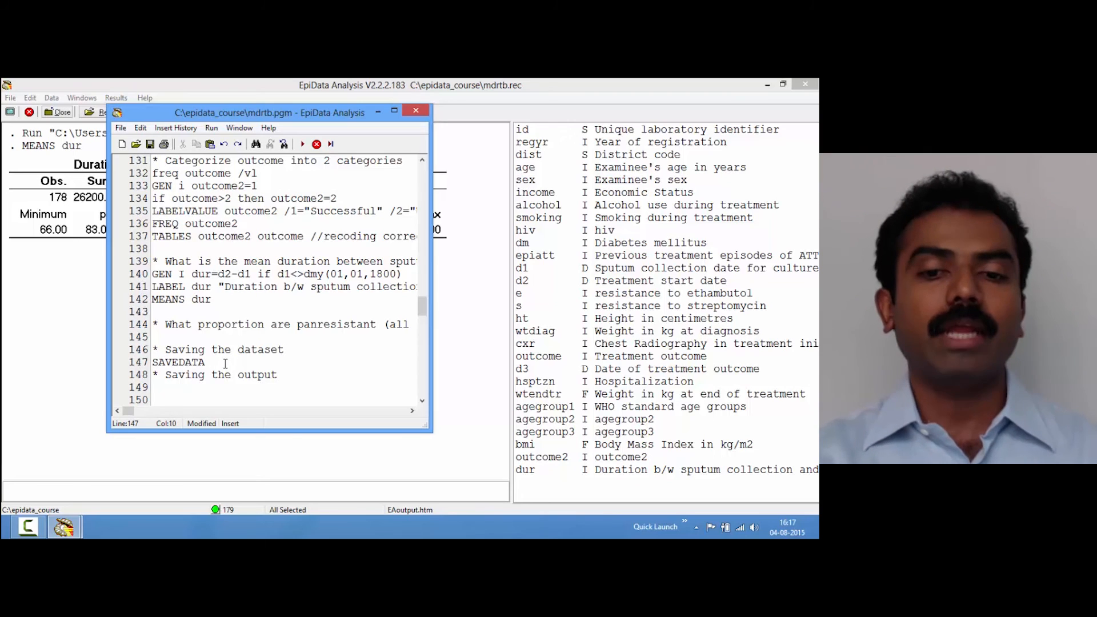
{"action": "key", "text": "Return"}
{"action": "key", "text": "Return"}
{"action": "key", "text": "Return"}
{"action": "key", "text": "Return"}
{"action": "key", "text": "Return"}
{"action": "key", "text": "Return"}
{"action": "key", "text": "Return"}
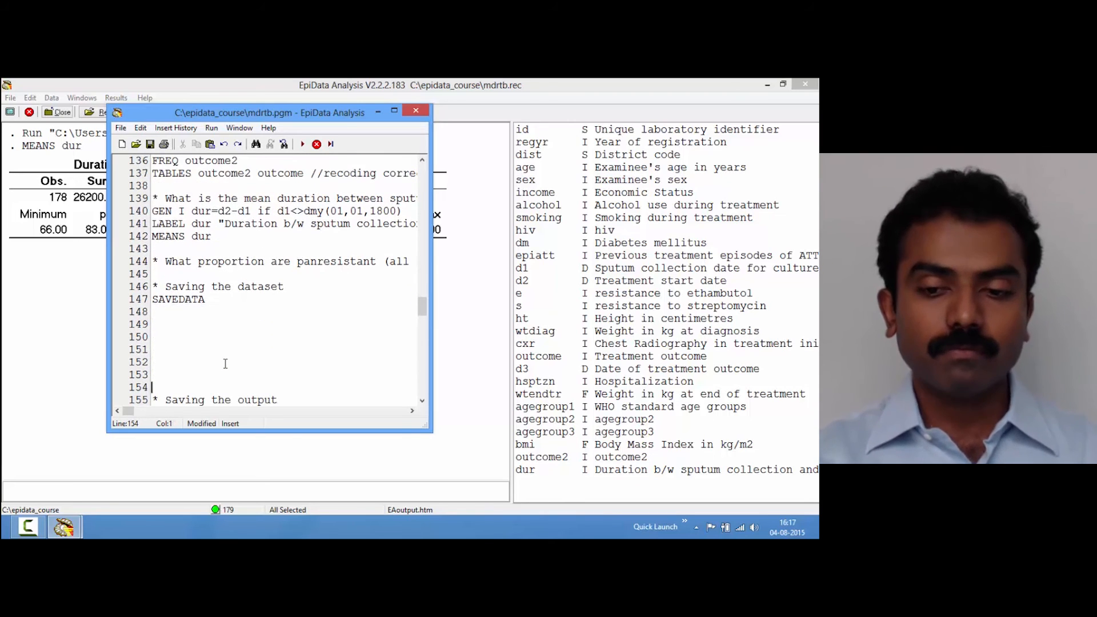
- Complete the SAVEDATA line with the file name "mdrtb_new.rec" and run it
{"action": "key", "text": "Up"}
{"action": "key", "text": "Up"}
{"action": "key", "text": "Up"}
{"action": "key", "text": "Up"}
{"action": "key", "text": "Up"}
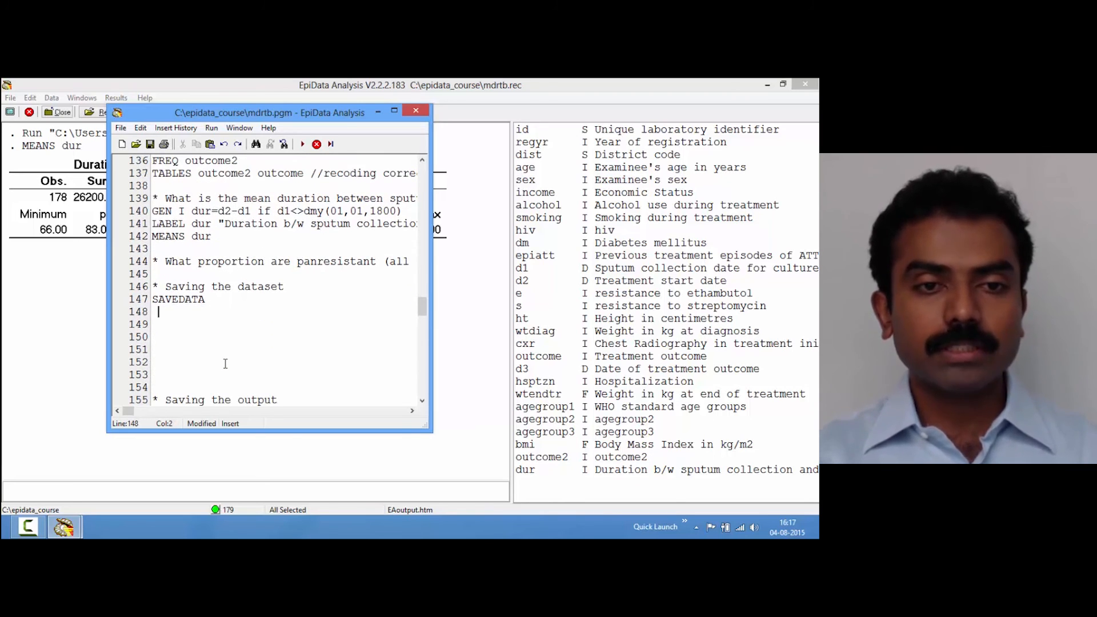
{"action": "key", "text": "Right"}
{"action": "key", "text": "Right"}
{"action": "key", "text": "Right"}
{"action": "key", "text": "Right"}
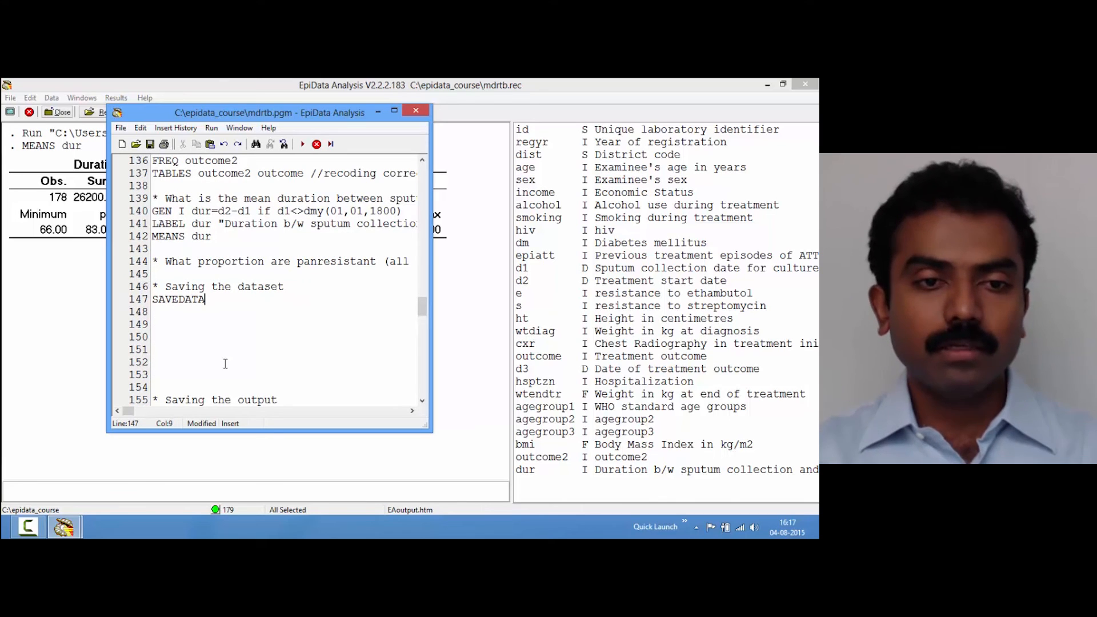
{"action": "type", "text": "\"\""}
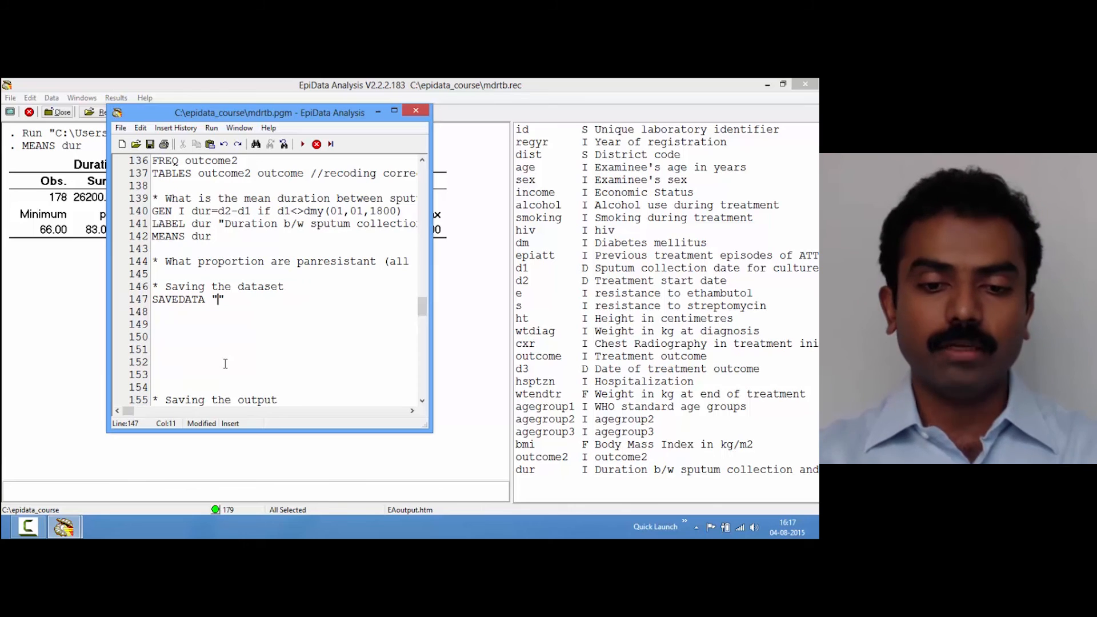
{"action": "type", "text": "mdrtb_"}
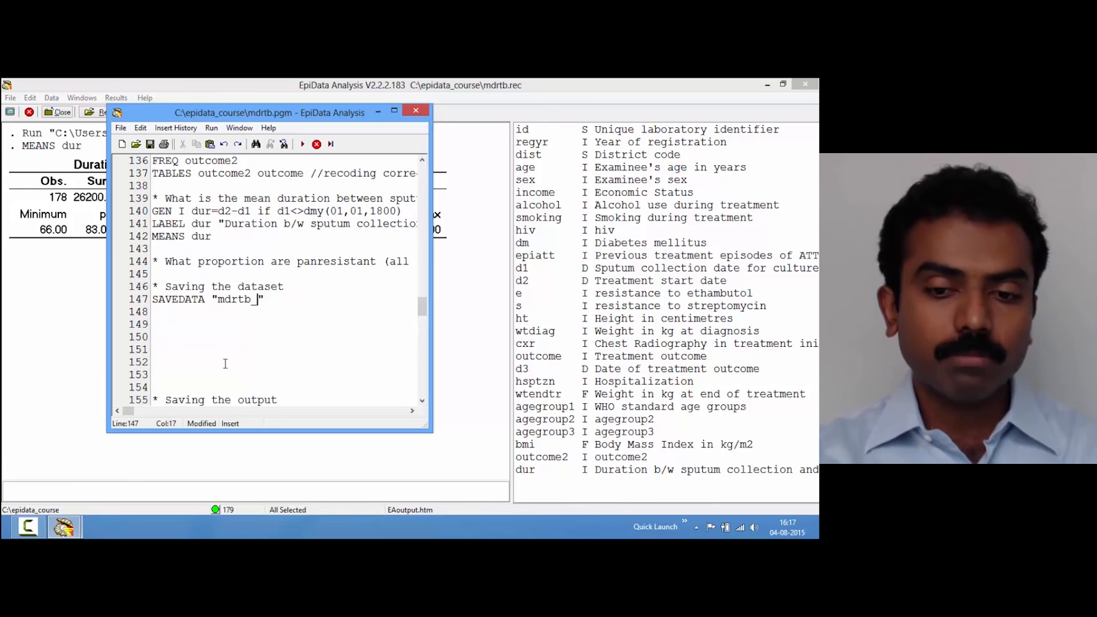
{"action": "type", "text": "new.rec"}
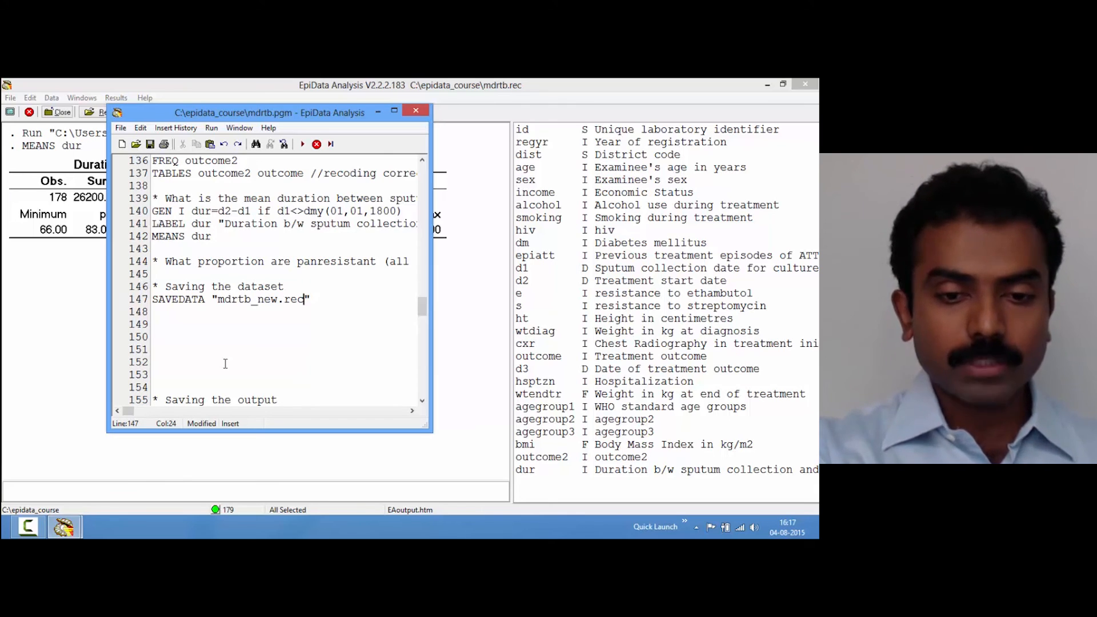
{"action": "key", "text": "F8"}
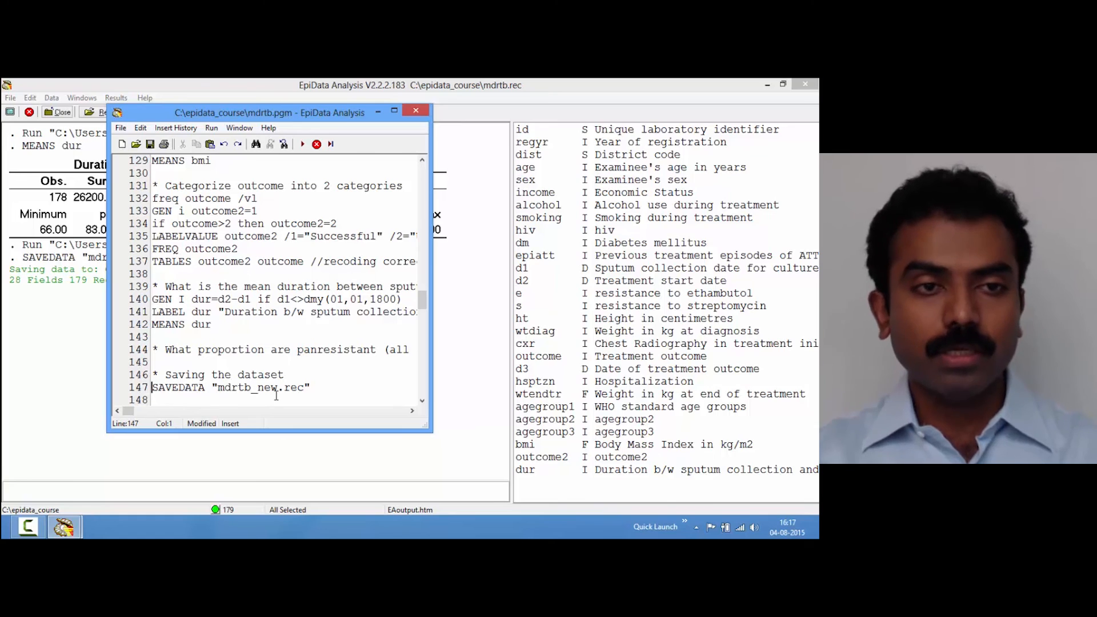
- Open the C:\epidata_course folder in File Explorer and locate the saved files mdrtb_new.rec and mdrtb_new.chk
{"action": "key", "text": "super+d"}
{"action": "double_click", "coordinate": [23, 97]}
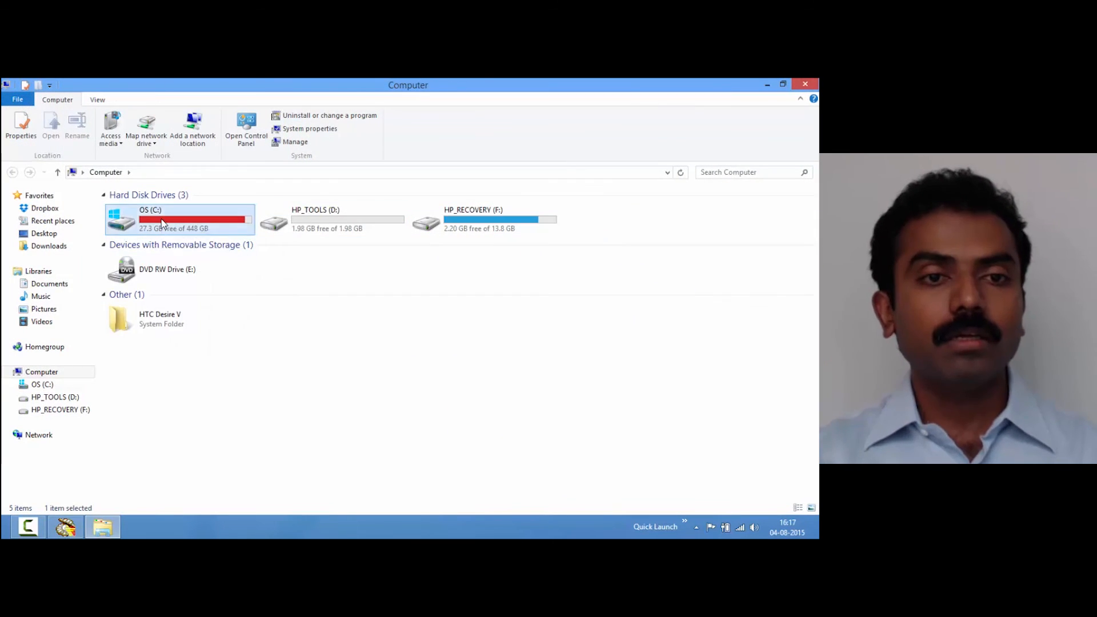
{"action": "double_click", "coordinate": [162, 222]}
{"action": "double_click", "coordinate": [137, 297]}
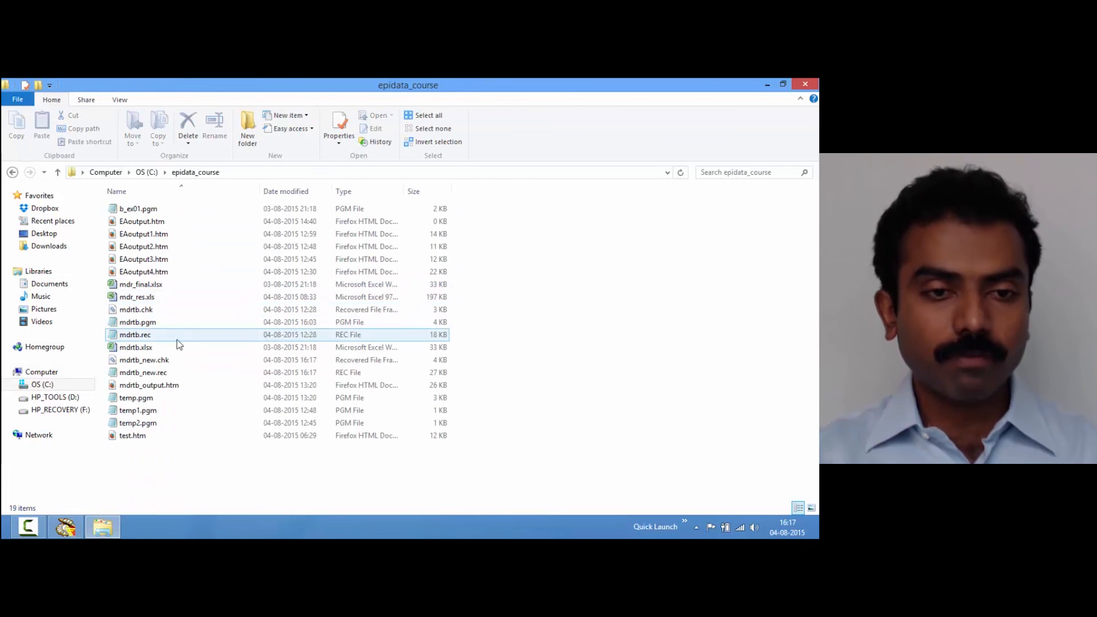
{"action": "left_click", "coordinate": [164, 374]}
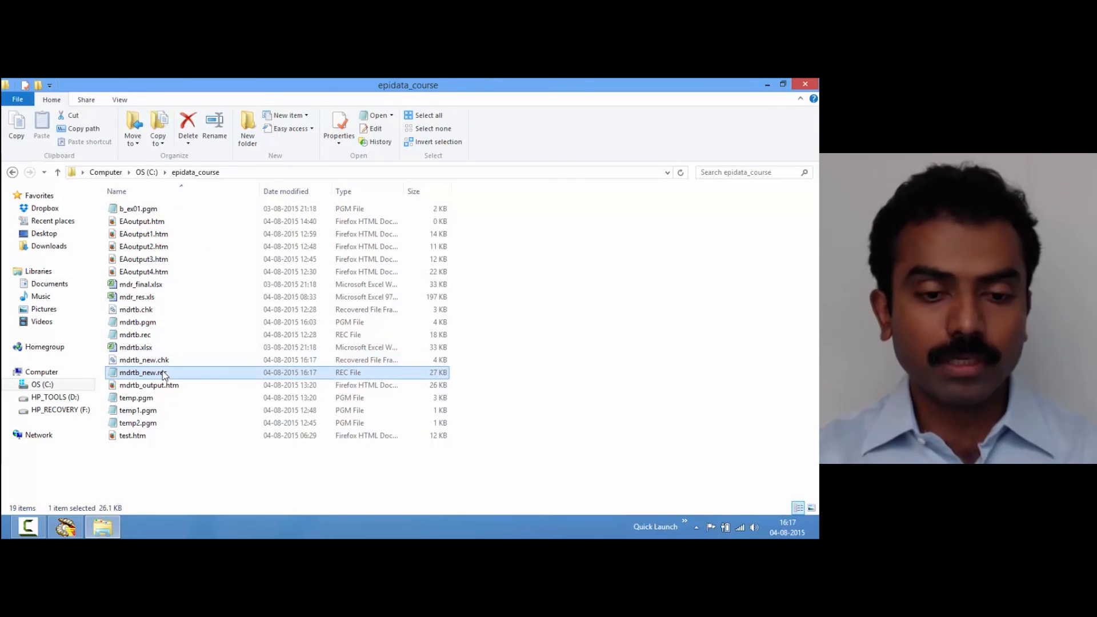
{"action": "key", "text": "shift+Up"}
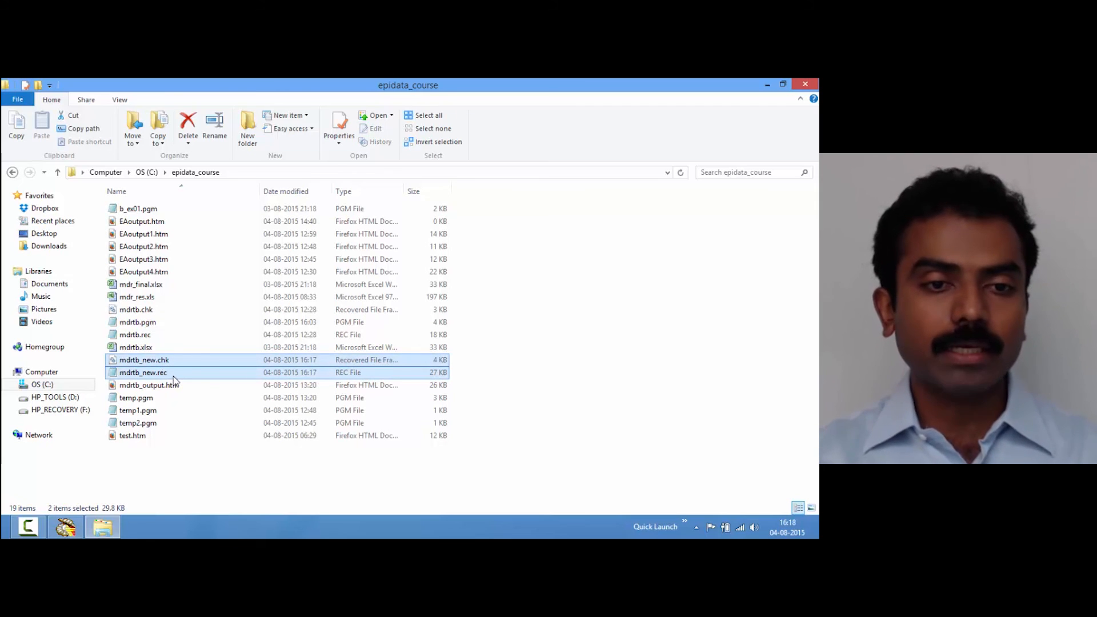
{"action": "left_click_drag", "start_coordinate": [165, 372], "coordinate": [168, 367]}
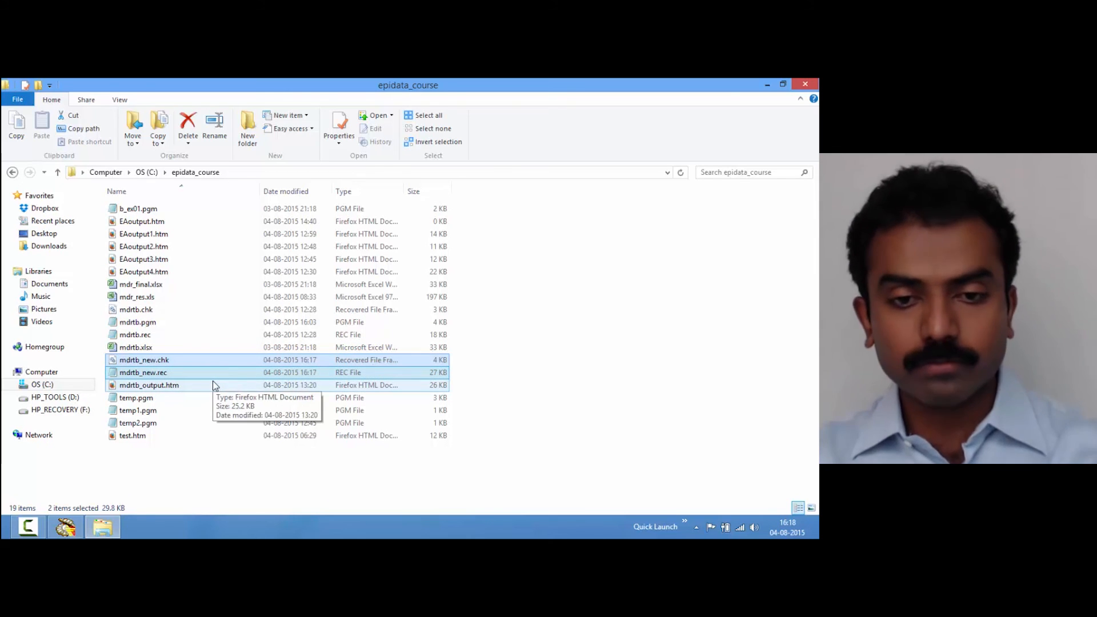
- Switch back to the mdrtb.pgm editor in EpiData Analysis and save the program file
{"action": "key", "text": "alt+Tab"}
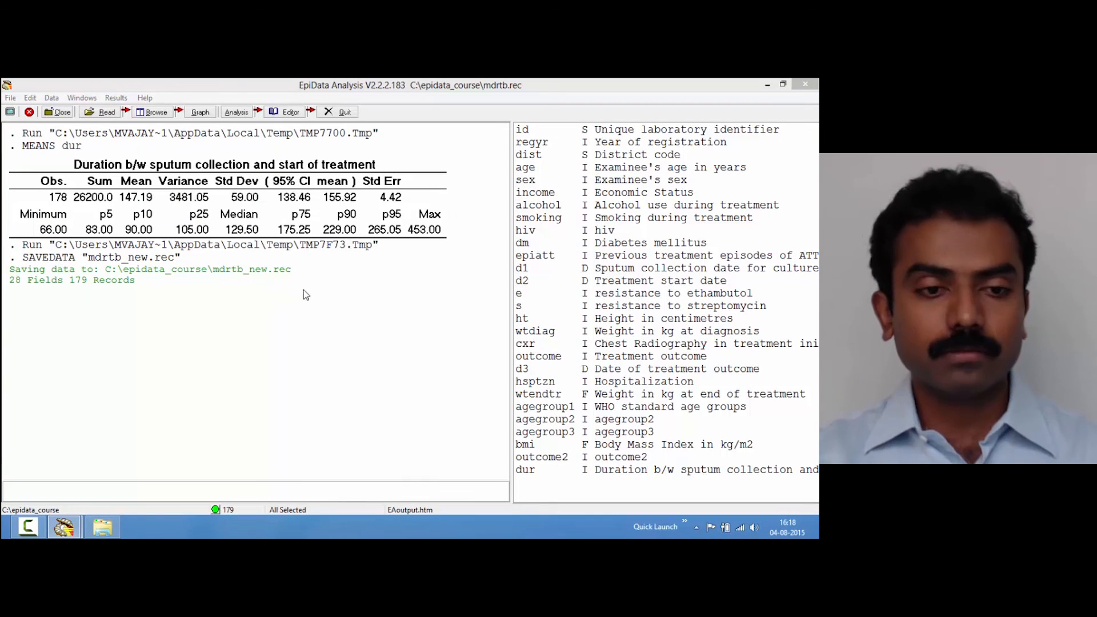
{"action": "mouse_move", "coordinate": [64, 527]}
{"action": "left_click", "coordinate": [173, 482]}
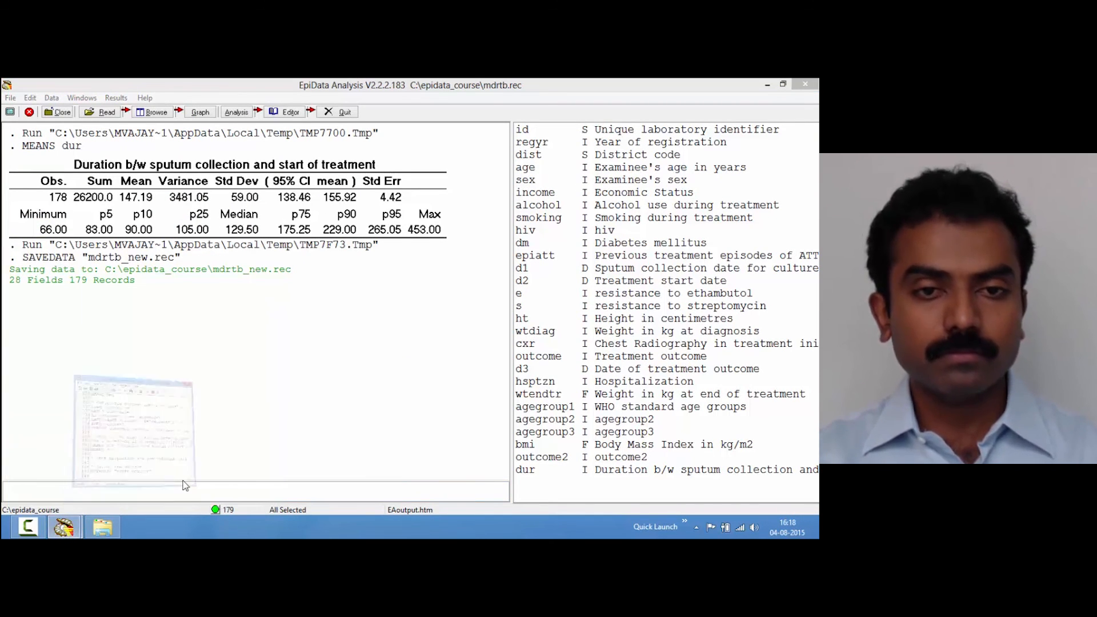
{"action": "scroll", "coordinate": [299, 369], "scroll_direction": "down", "scroll_amount": 1}
{"action": "left_click", "coordinate": [299, 370]}
{"action": "key", "text": "ctrl+s"}
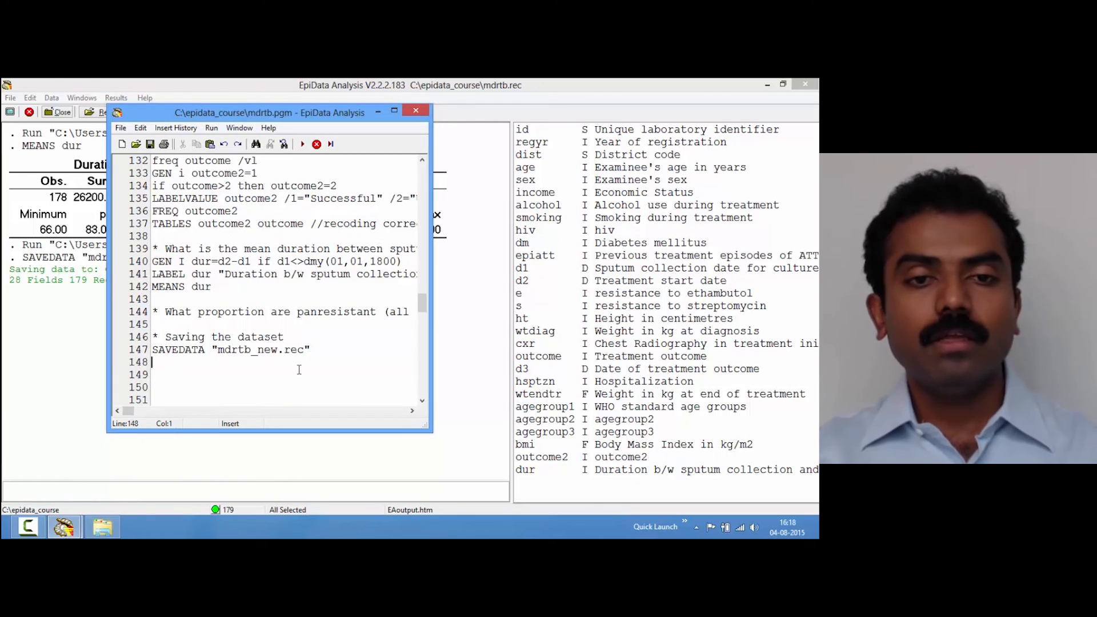
- Try to run the SAVEDATA "mdrtb_new.rec" line a second time and uncover the output to read the response
{"action": "left_click_drag", "start_coordinate": [302, 117], "coordinate": [526, 109]}
{"action": "key", "text": "Up"}
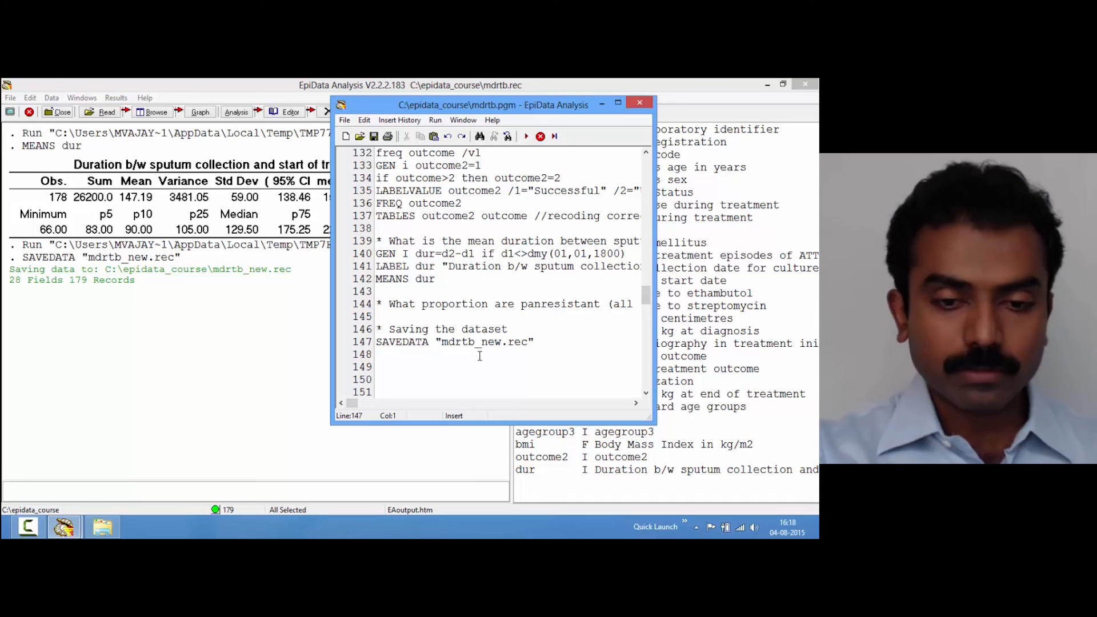
{"action": "key", "text": "ctrl+e"}
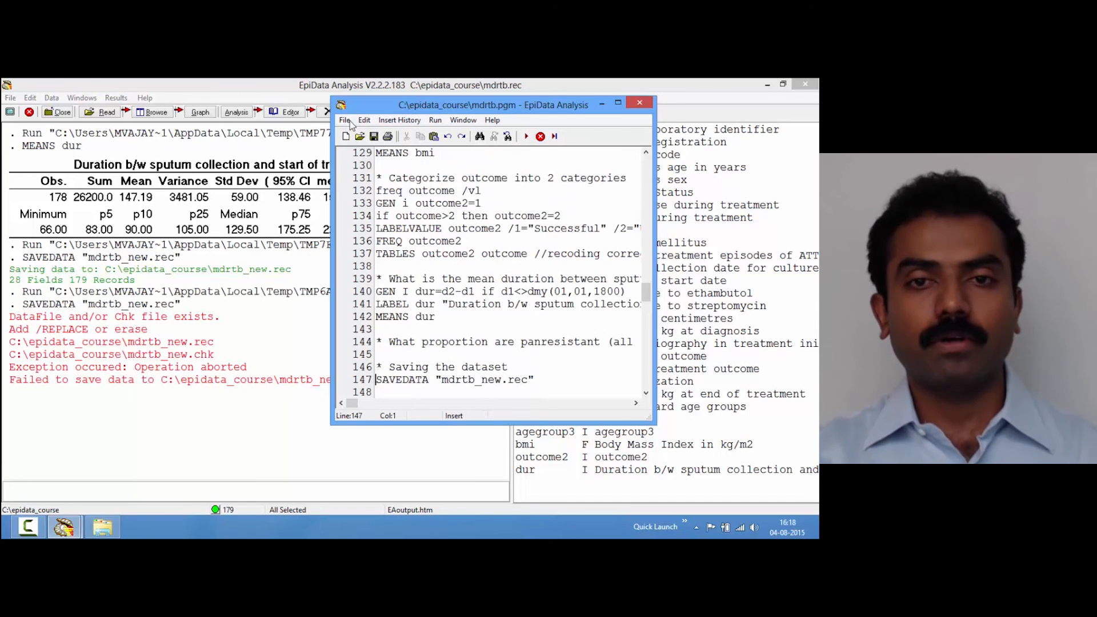
{"action": "left_click_drag", "start_coordinate": [372, 105], "coordinate": [440, 118]}
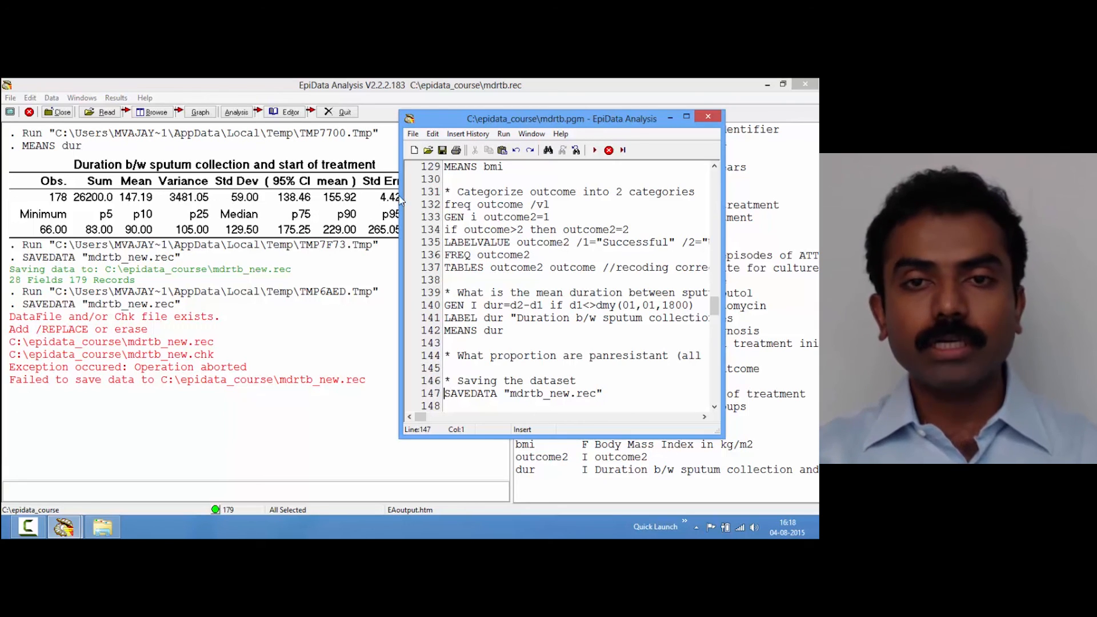
- Append the /REPLACE option to the SAVEDATA "mdrtb_new.rec" line and run it
{"action": "left_click_drag", "start_coordinate": [482, 125], "coordinate": [372, 118]}
{"action": "left_click", "coordinate": [493, 388]}
{"action": "type", "text": "/"}
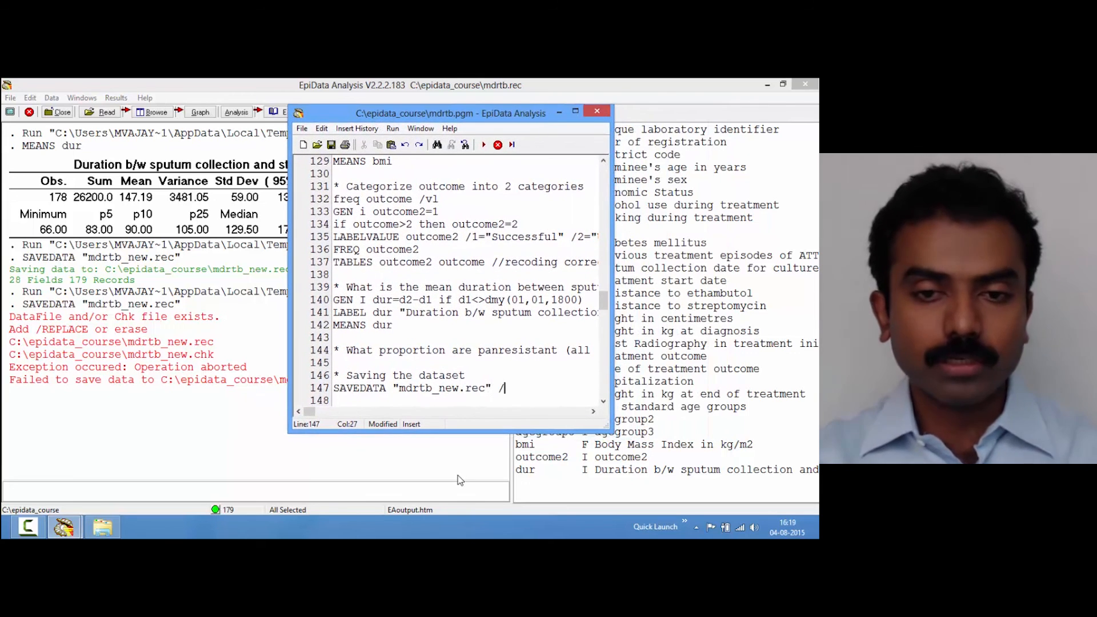
{"action": "type", "text": "REPLACE"}
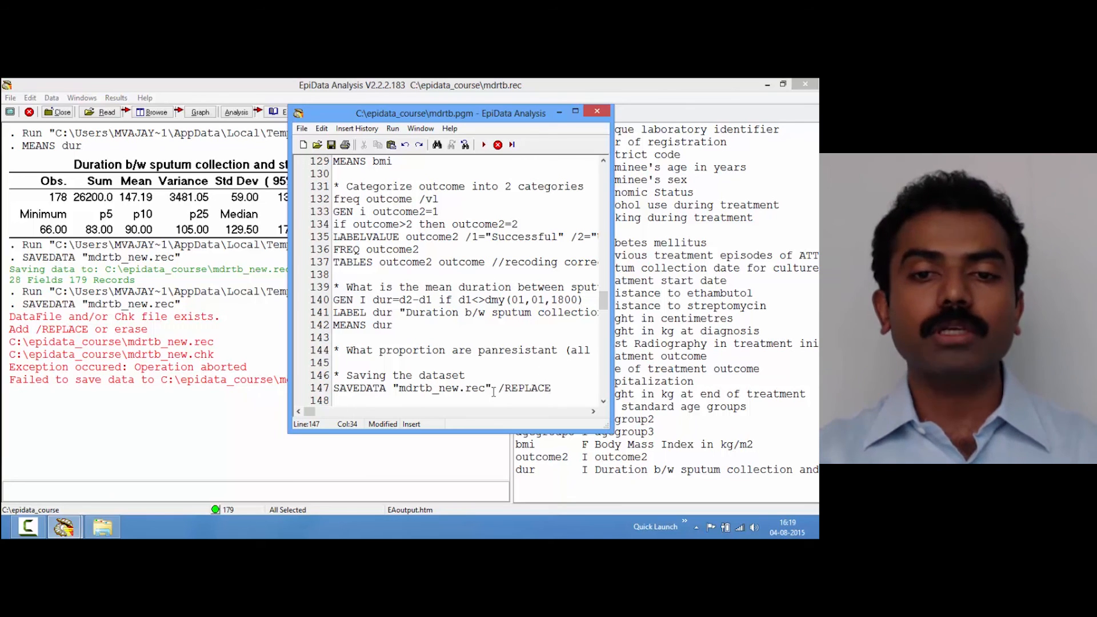
{"action": "key", "text": "F9"}
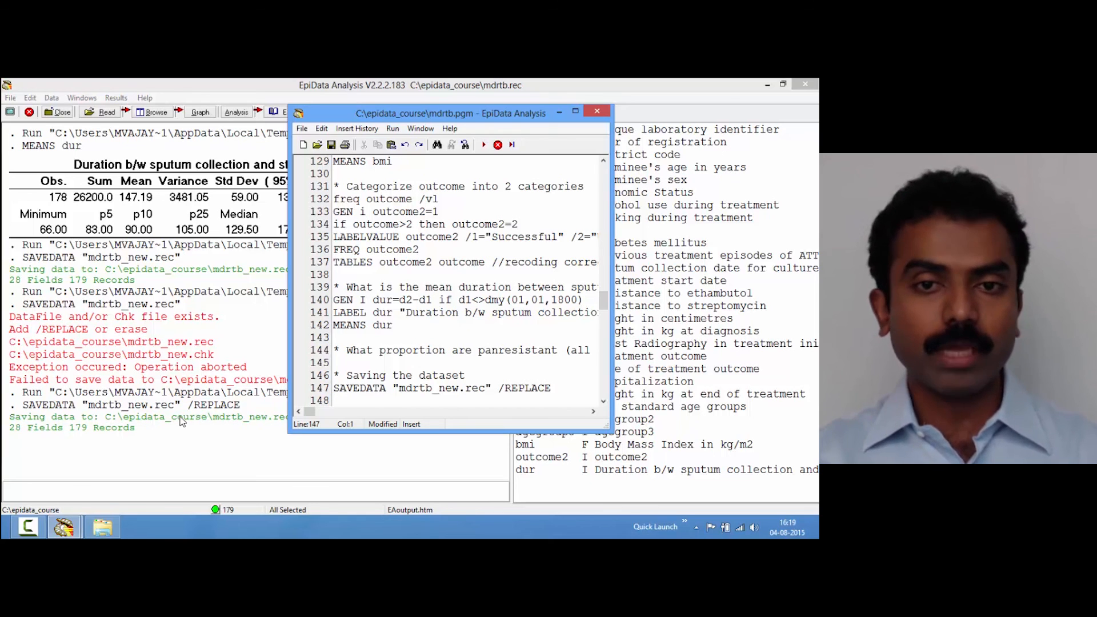
- Close the mdrtb.rec dataset and read in the saved mdrtb_new.rec file from the epidata_course folder
{"action": "left_click", "coordinate": [62, 113]}
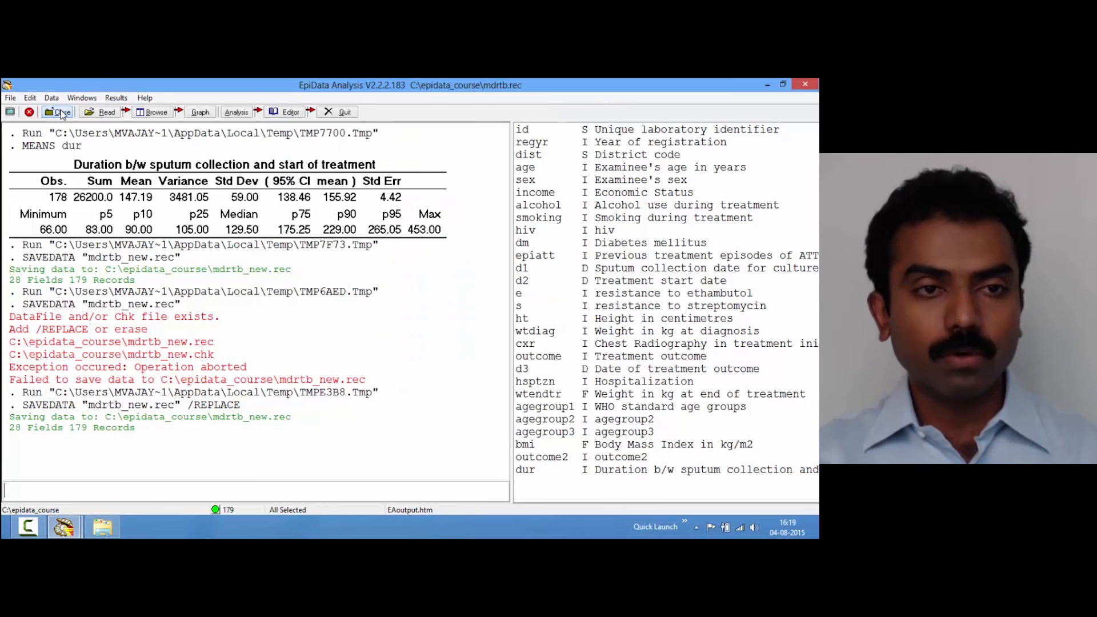
{"action": "left_click", "coordinate": [62, 113]}
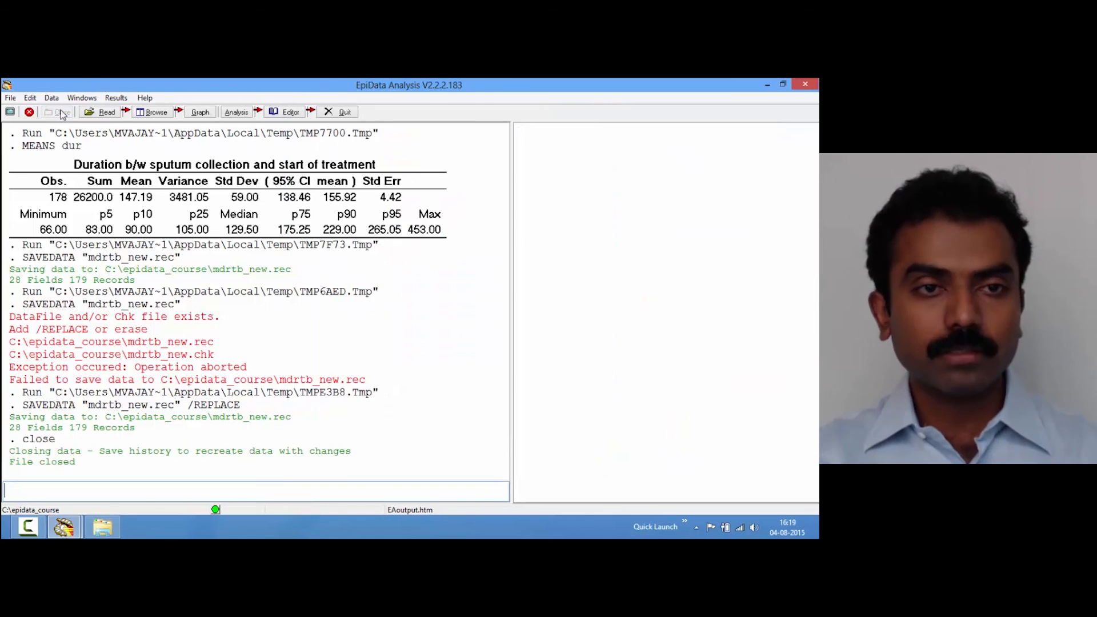
{"action": "left_click", "coordinate": [102, 112]}
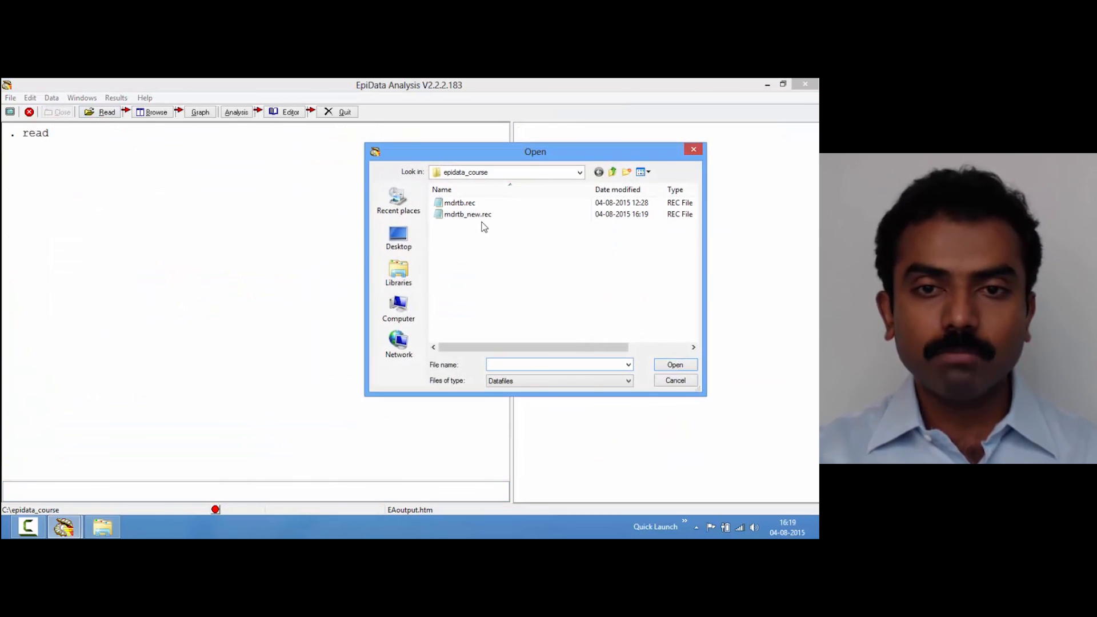
{"action": "double_click", "coordinate": [482, 219]}
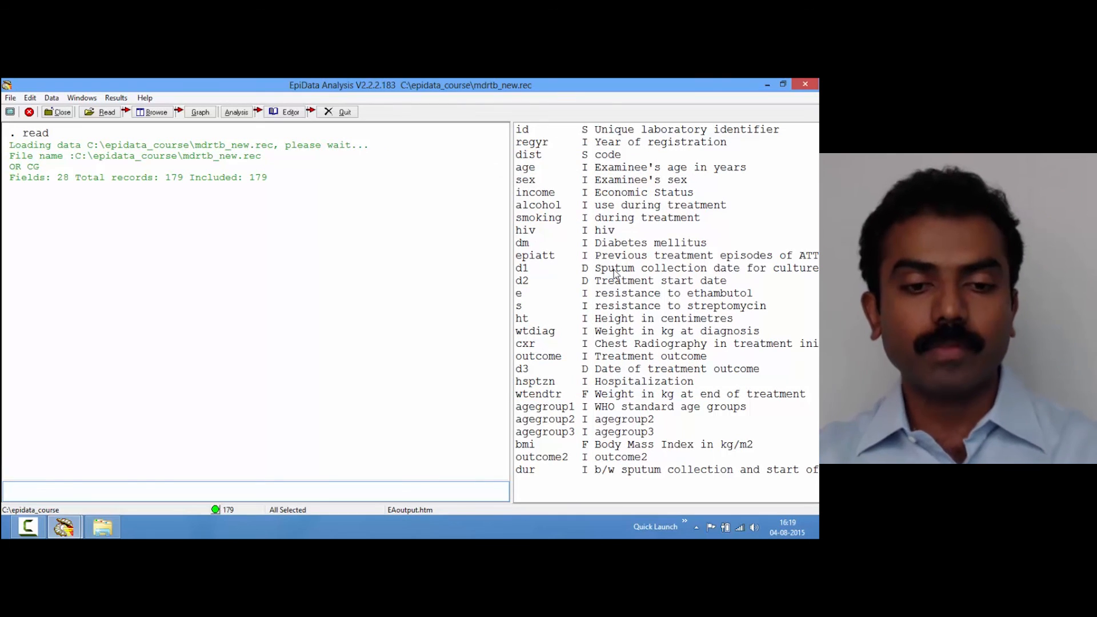
- Reopen the mdrtb.pgm program and delete the surplus blank lines between the SAVEDATA line and the "* Saving the output" comment
{"action": "key", "text": "F5"}
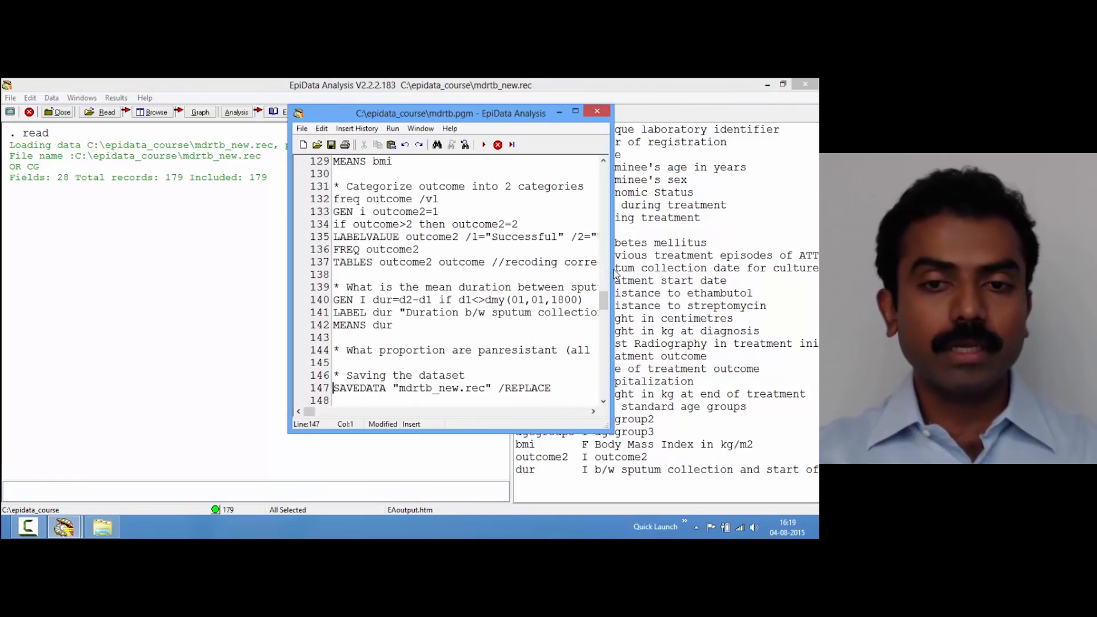
{"action": "key", "text": "Down"}
{"action": "key", "text": "Down"}
{"action": "key", "text": "Down"}
{"action": "key", "text": "Down"}
{"action": "key", "text": "Down"}
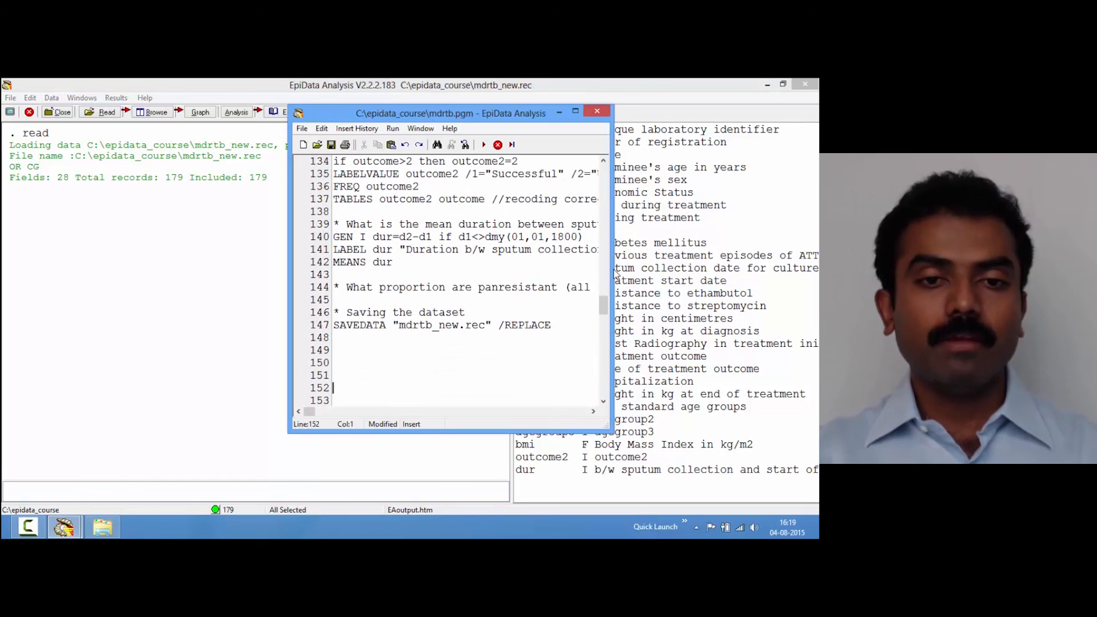
{"action": "key", "text": "Up"}
{"action": "key", "text": "Down"}
{"action": "key", "text": "Down"}
{"action": "key", "text": "Down"}
{"action": "key", "text": "Down"}
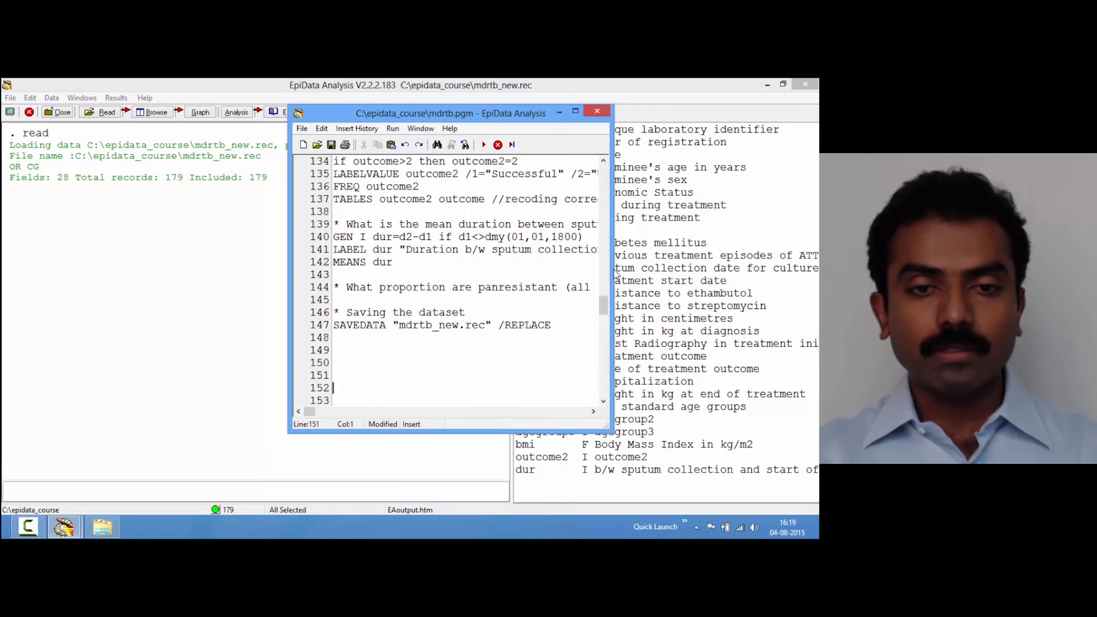
{"action": "key", "text": "Up"}
{"action": "key", "text": "Up"}
{"action": "key", "text": "Up"}
{"action": "key", "text": "Up"}
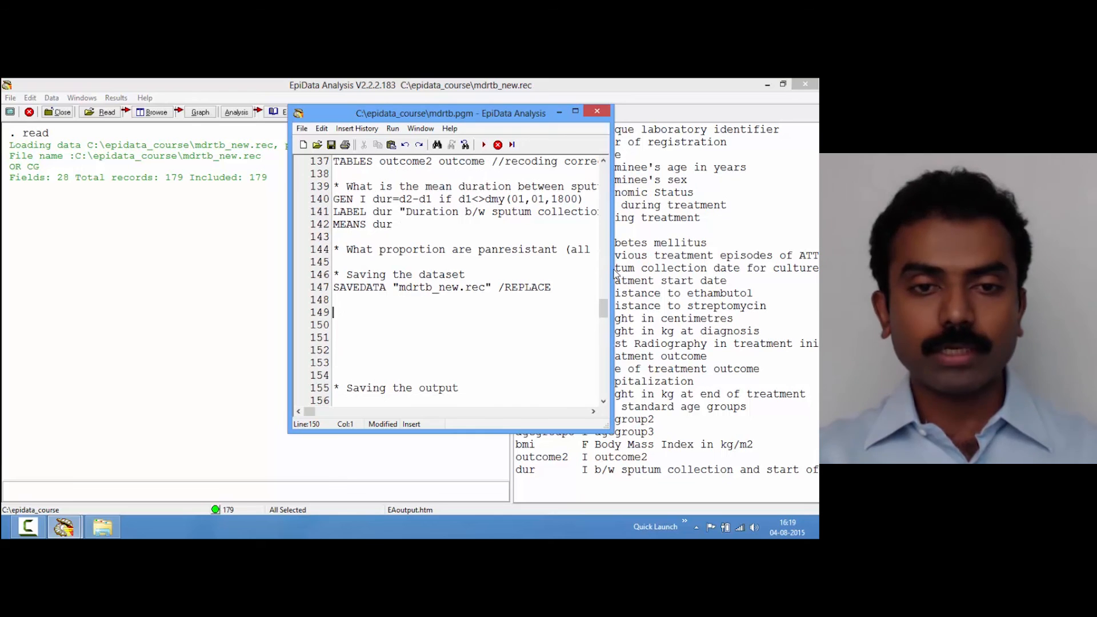
{"action": "key", "text": "Delete"}
{"action": "key", "text": "Delete"}
{"action": "key", "text": "Delete"}
{"action": "key", "text": "Delete"}
{"action": "key", "text": "Delete"}
{"action": "key", "text": "Delete"}
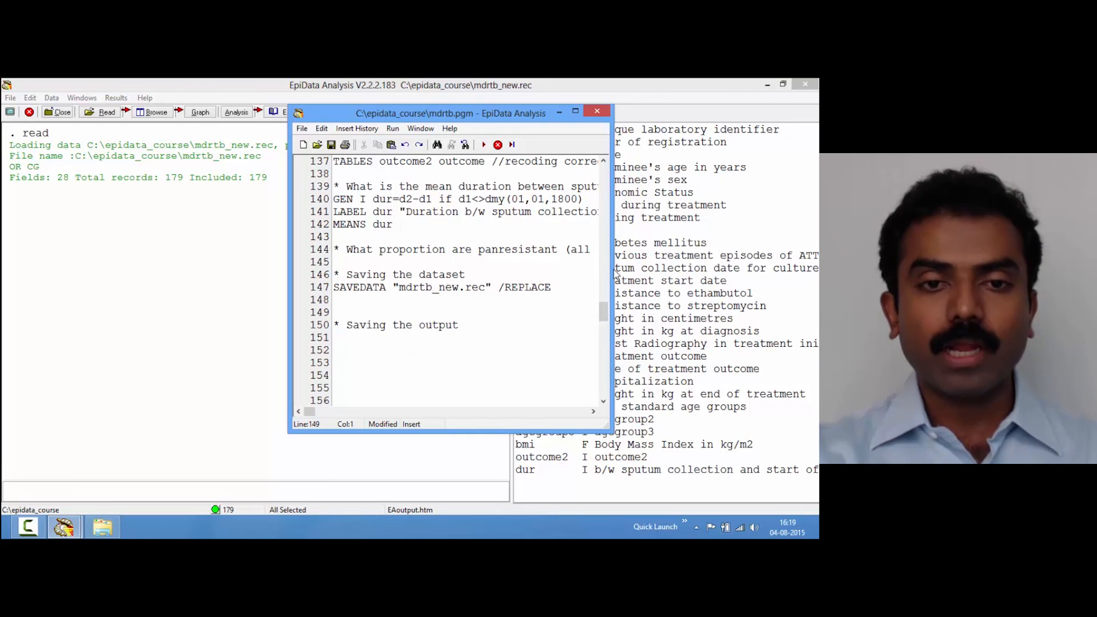
{"action": "key", "text": "Down"}
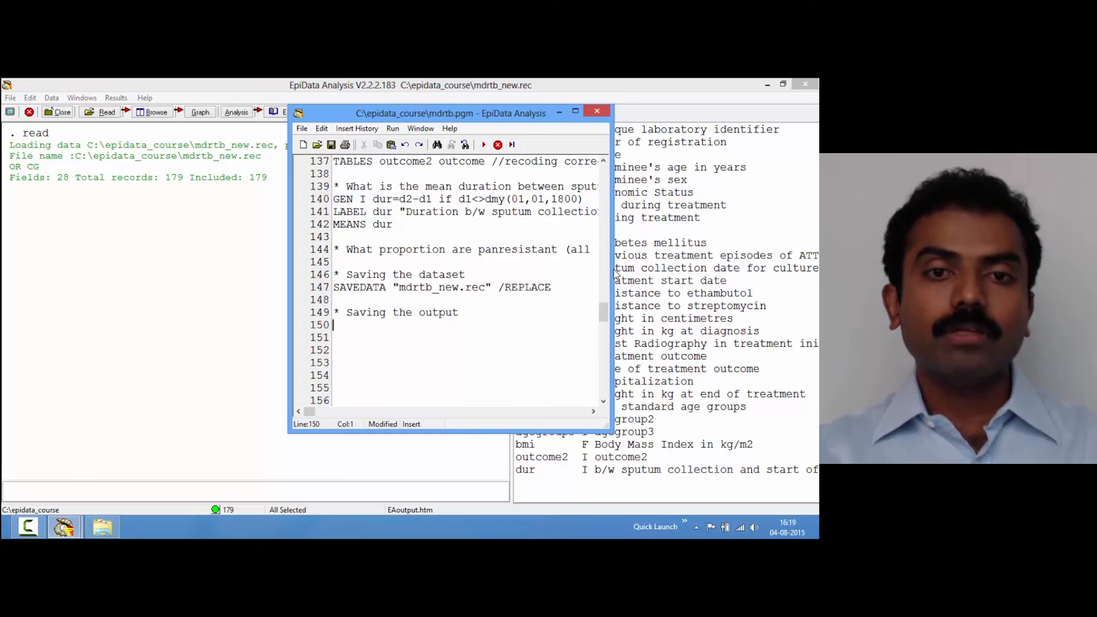
- Add a logclose command under the "* Saving the output" comment and run it
{"action": "key", "text": "Up"}
{"action": "key", "text": "Up"}
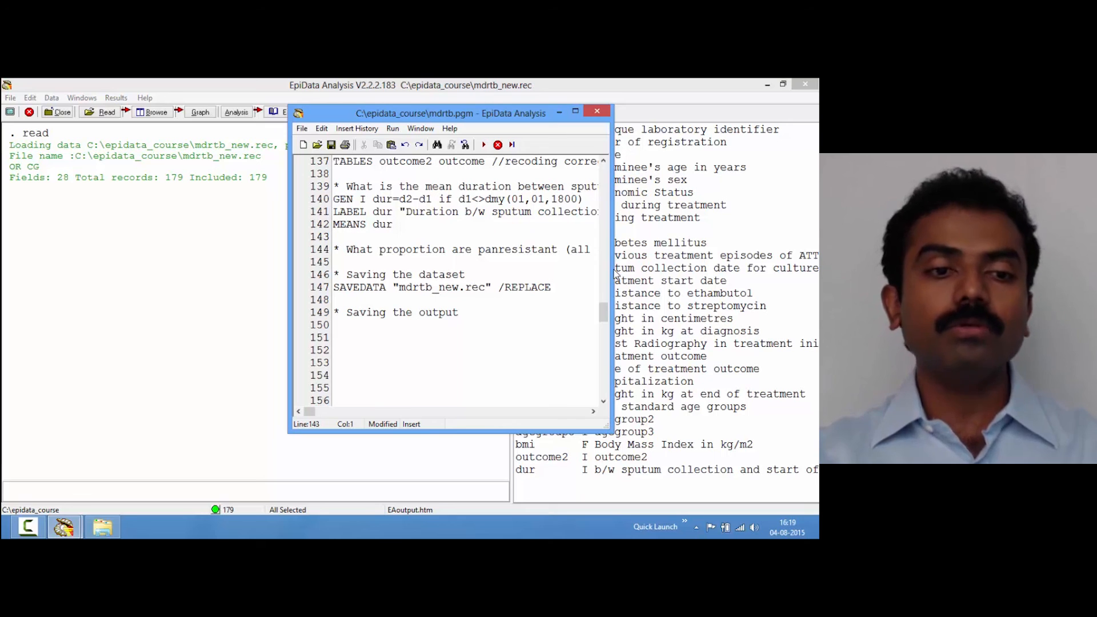
{"action": "key", "text": "Down"}
{"action": "key", "text": "Down"}
{"action": "key", "text": "Down"}
{"action": "key", "text": "Down"}
{"action": "key", "text": "Down"}
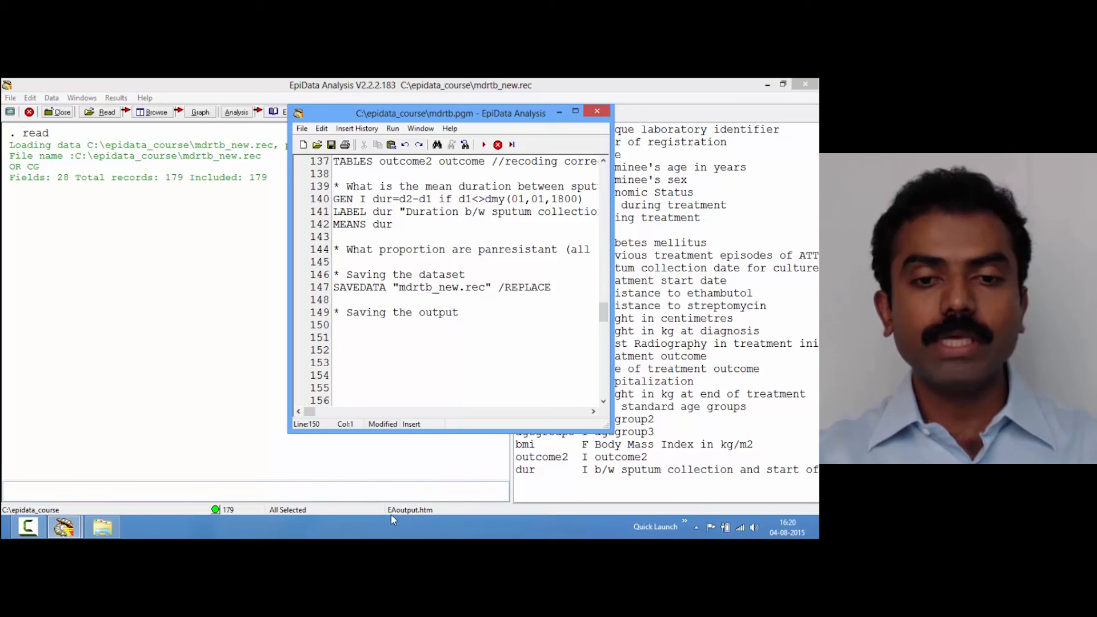
{"action": "type", "text": "logclose"}
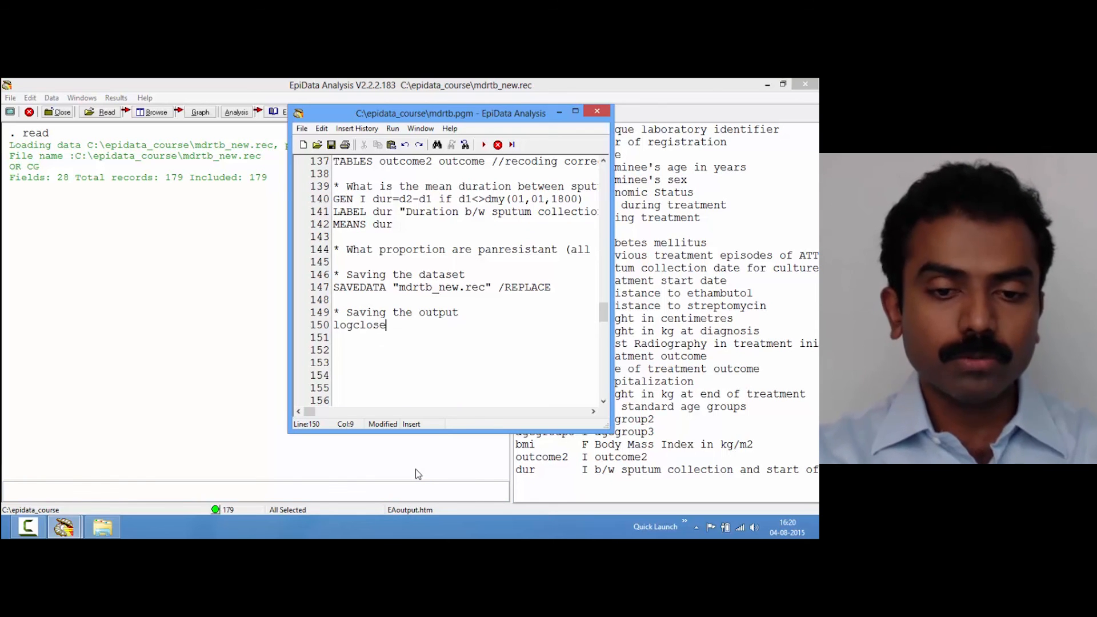
{"action": "key", "text": "F9"}
- Add the command logopen "mdrtb_output.htm" below logclose and run it
{"action": "key", "text": "Down"}
{"action": "type", "text": "logopen"}
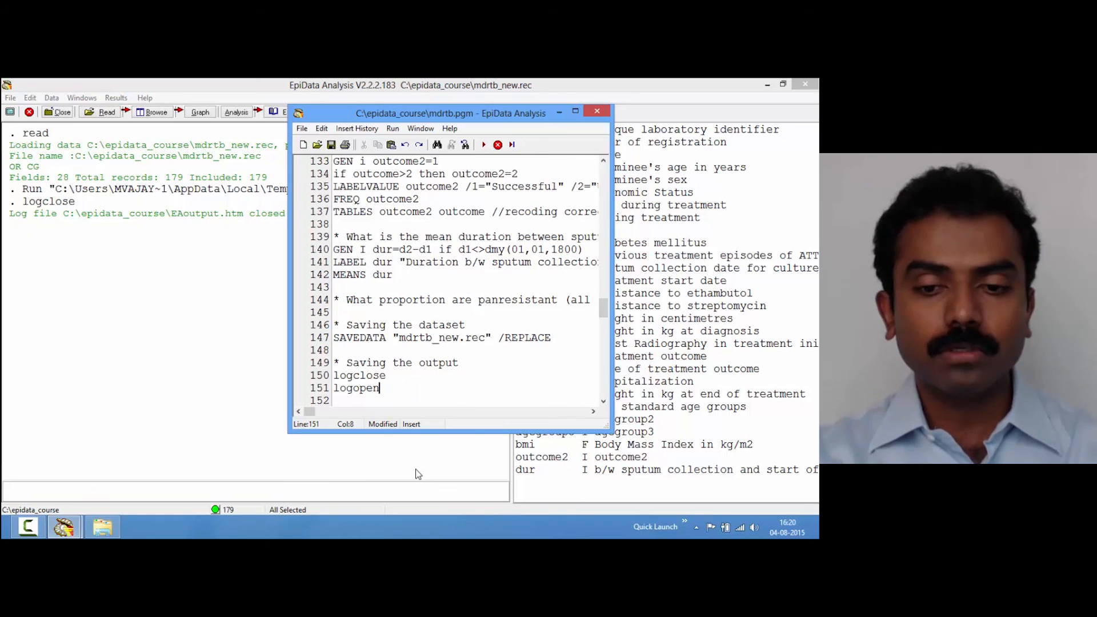
{"action": "type", "text": " \"\""}
{"action": "type", "text": "mdrtb"}
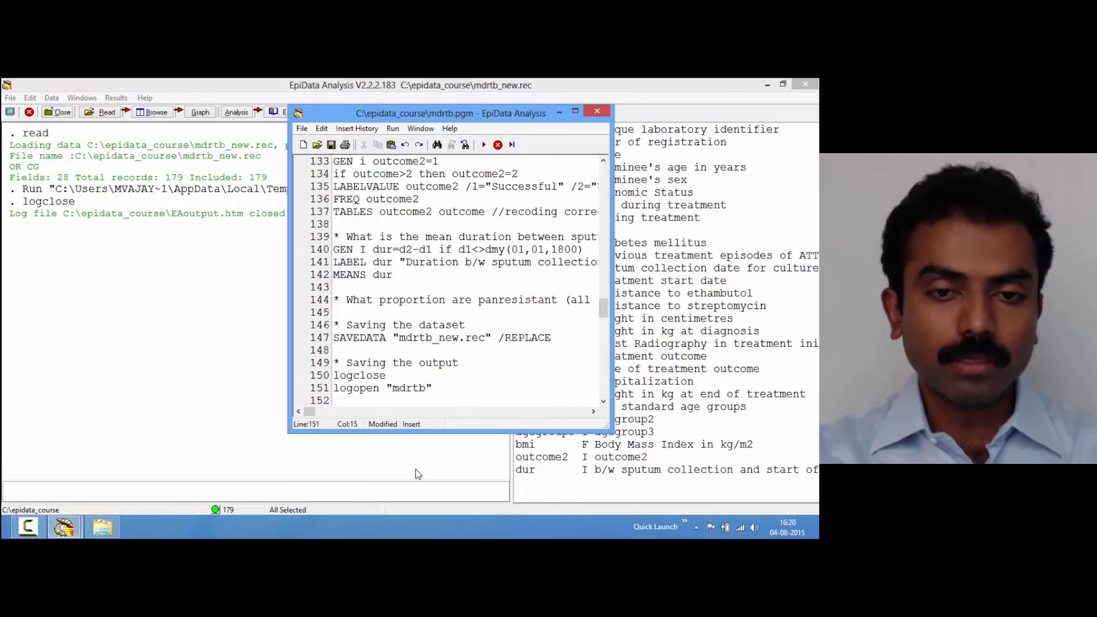
{"action": "type", "text": "_output"}
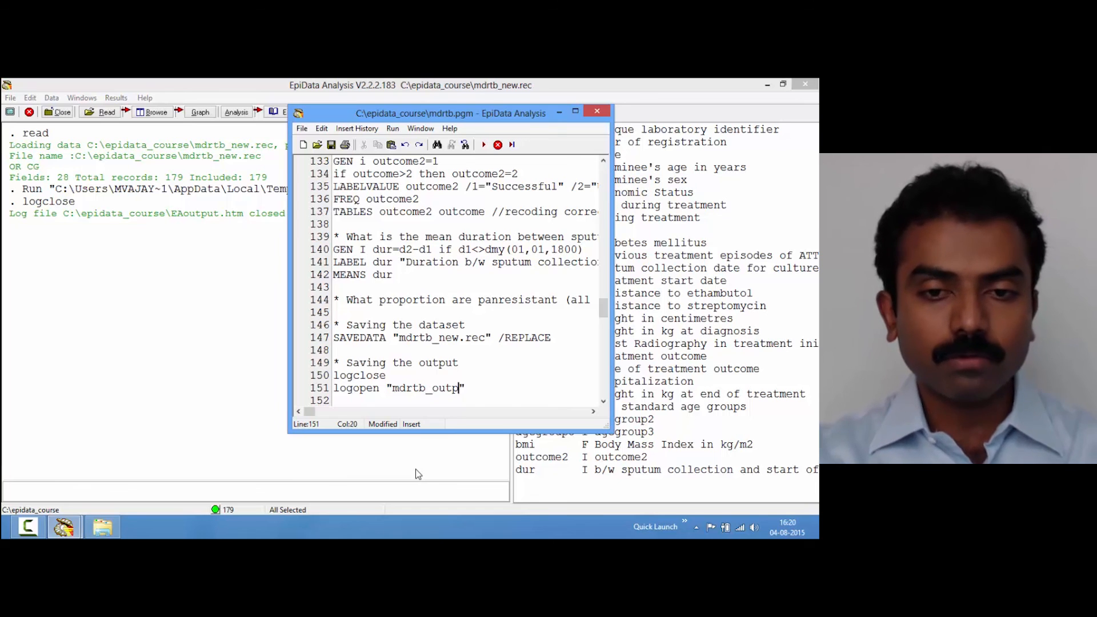
{"action": "type", "text": ".htm"}
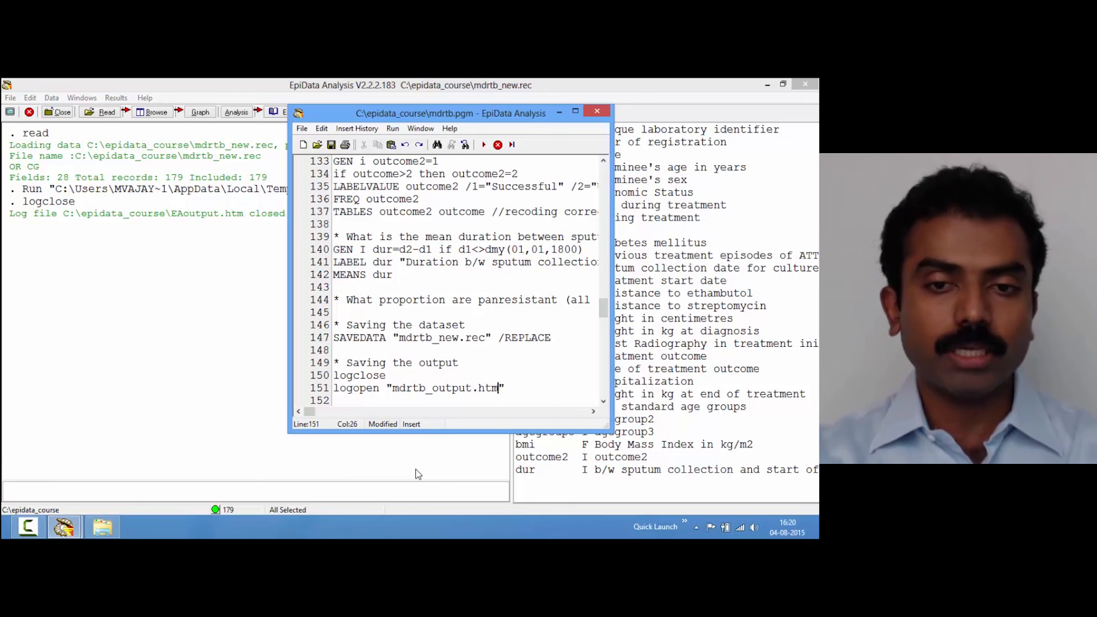
{"action": "key", "text": "ctrl+r"}
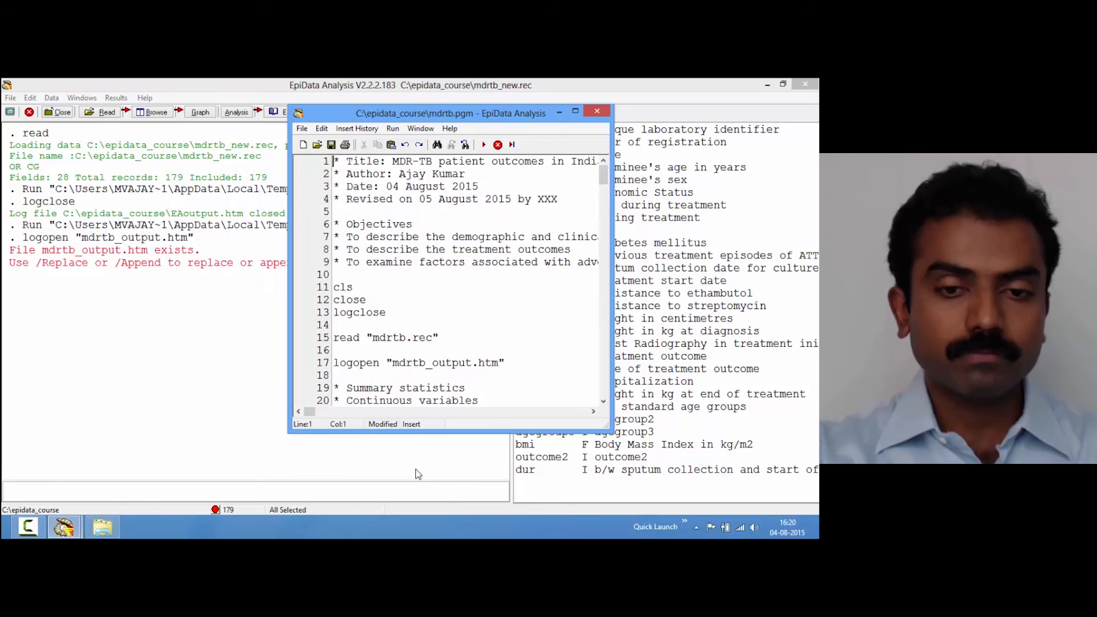
{"action": "key", "text": "Down"}
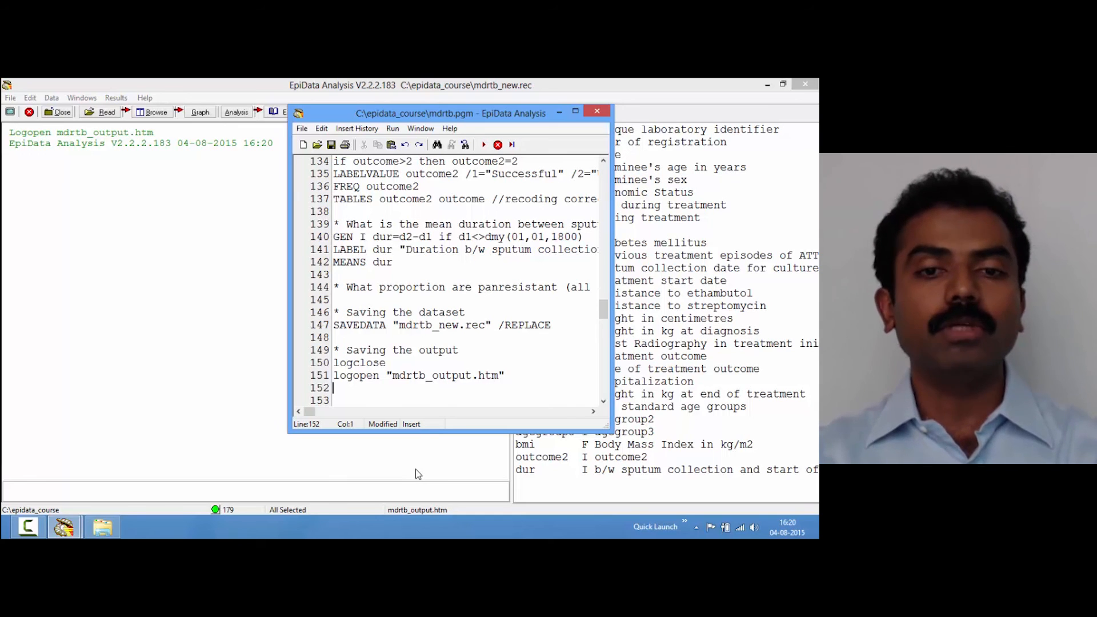
- Copy the MEANS dur command from the duration section to the line below logopen "mdrtb_output.htm"
{"action": "key", "text": "Up"}
{"action": "key", "text": "Up"}
{"action": "key", "text": "Up"}
{"action": "key", "text": "Up"}
{"action": "key", "text": "Up"}
{"action": "key", "text": "Up"}
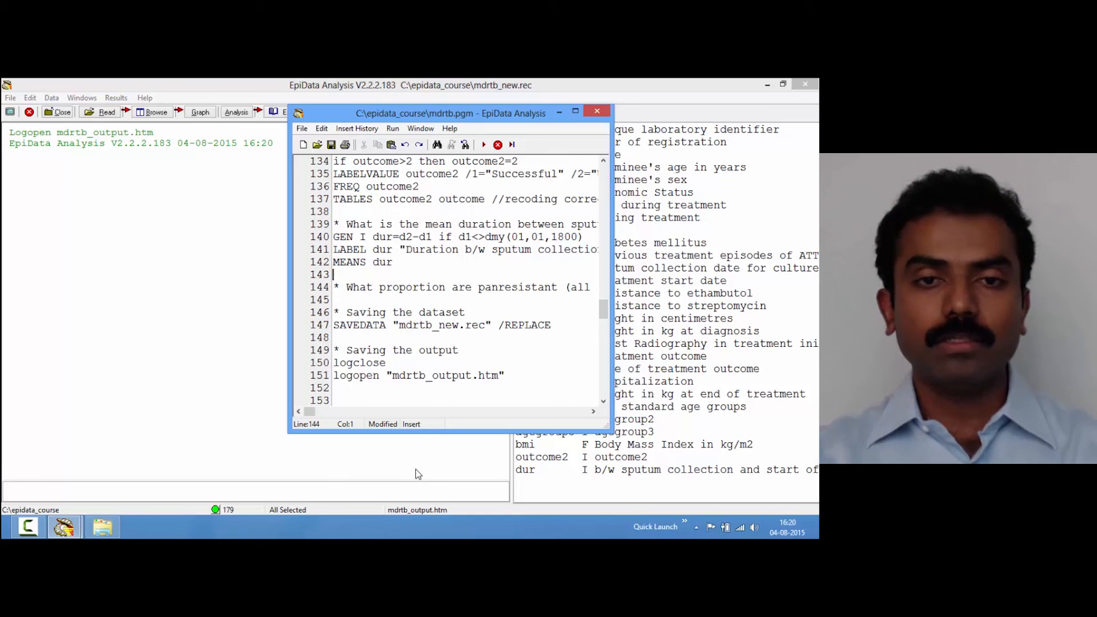
{"action": "key", "text": "shift+Down"}
{"action": "key", "text": "ctrl+c"}
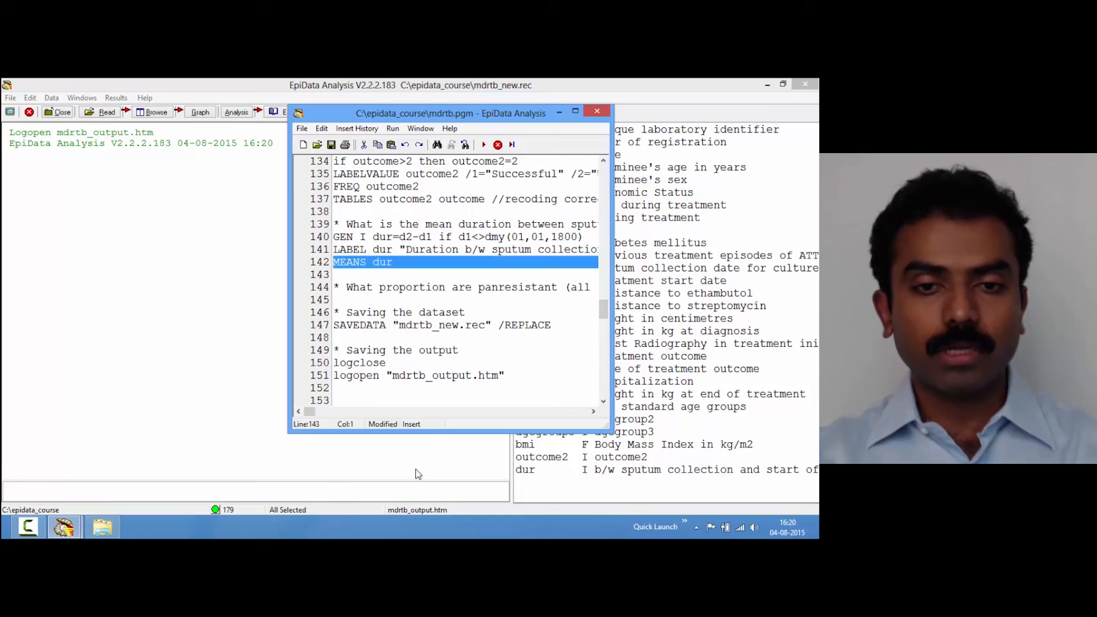
{"action": "key", "text": "Down"}
{"action": "key", "text": "Down"}
{"action": "key", "text": "Down"}
{"action": "key", "text": "Down"}
{"action": "key", "text": "Down"}
{"action": "key", "text": "Down"}
{"action": "key", "text": "Down"}
{"action": "key", "text": "Down"}
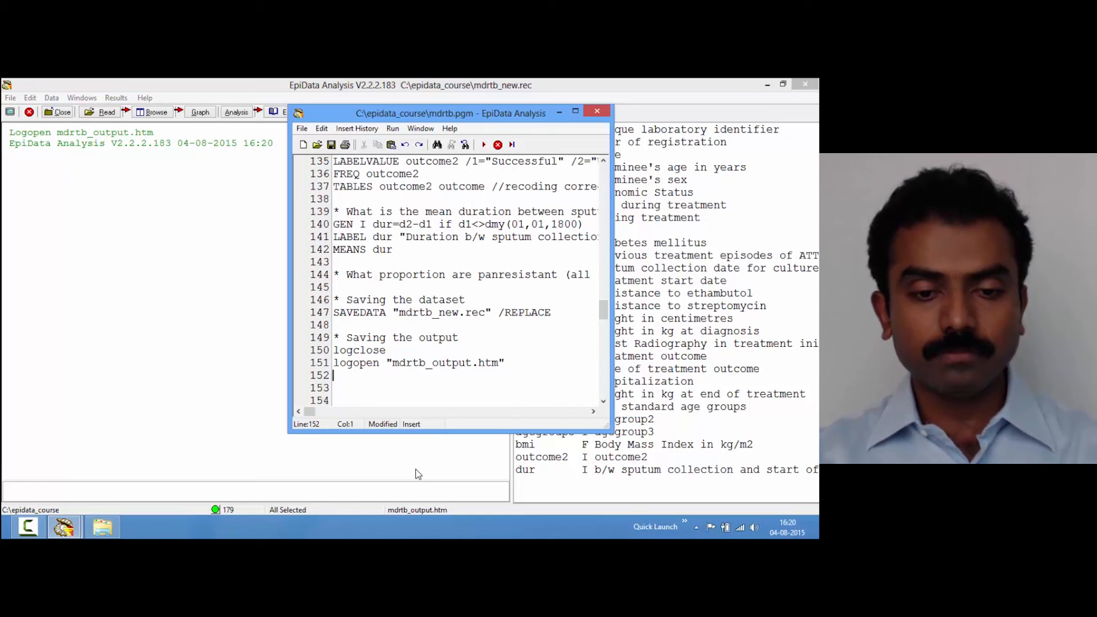
{"action": "key", "text": "ctrl+v"}
- Copy the FREQ outcome2 command from the outcome section to the line below the copied MEANS dur
{"action": "key", "text": "Up"}
{"action": "key", "text": "Up"}
{"action": "key", "text": "Up"}
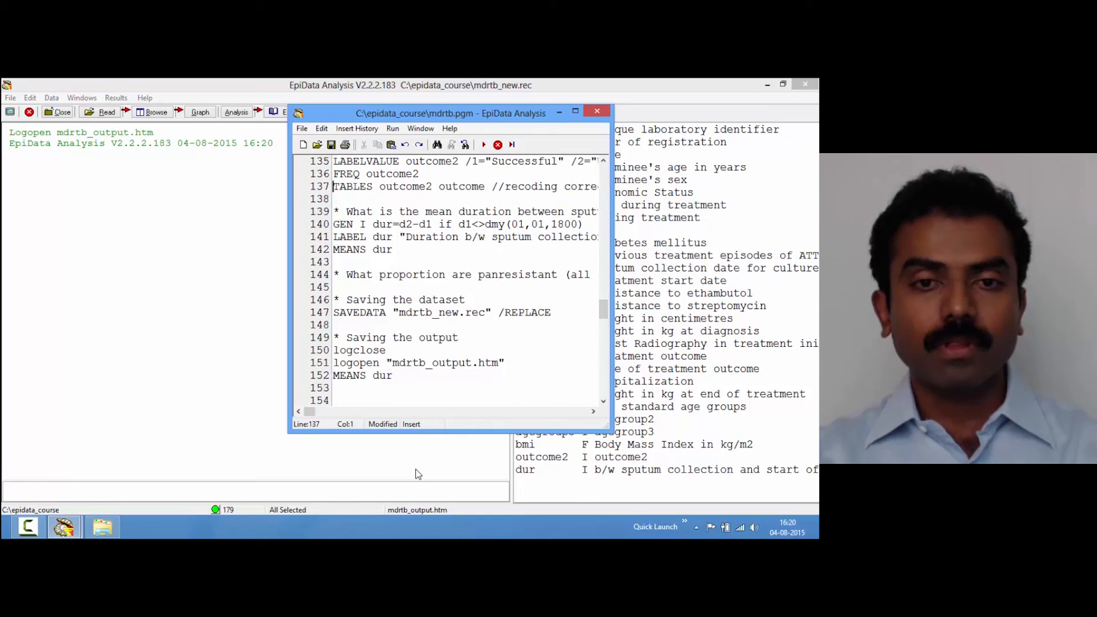
{"action": "key", "text": "Up"}
{"action": "key", "text": "Up"}
{"action": "key", "text": "Up"}
{"action": "key", "text": "Up"}
{"action": "key", "text": "Up"}
{"action": "key", "text": "Down"}
{"action": "key", "text": "Down"}
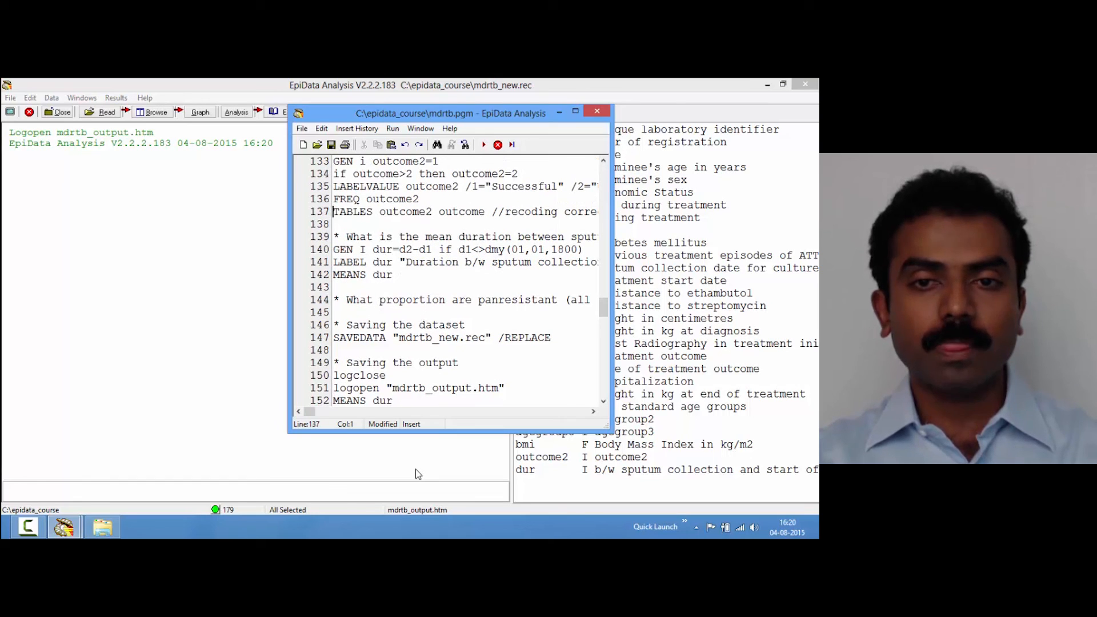
{"action": "key", "text": "Up"}
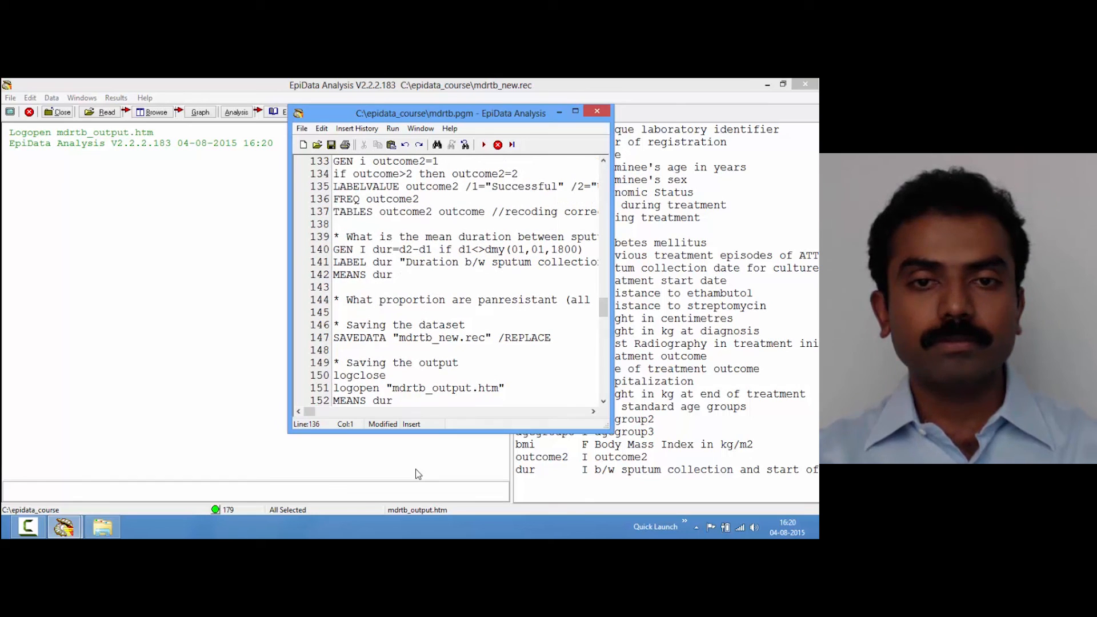
{"action": "key", "text": "shift+Down"}
{"action": "key", "text": "ctrl+c"}
{"action": "key", "text": "Down"}
{"action": "key", "text": "Down"}
{"action": "key", "text": "Down"}
{"action": "key", "text": "Down"}
{"action": "key", "text": "Down"}
{"action": "key", "text": "Down"}
{"action": "key", "text": "Down"}
{"action": "key", "text": "Down"}
{"action": "key", "text": "Down"}
{"action": "key", "text": "Down"}
{"action": "key", "text": "Down"}
{"action": "key", "text": "Down"}
{"action": "key", "text": "Down"}
{"action": "key", "text": "Down"}
{"action": "key", "text": "Down"}
{"action": "key", "text": "Down"}
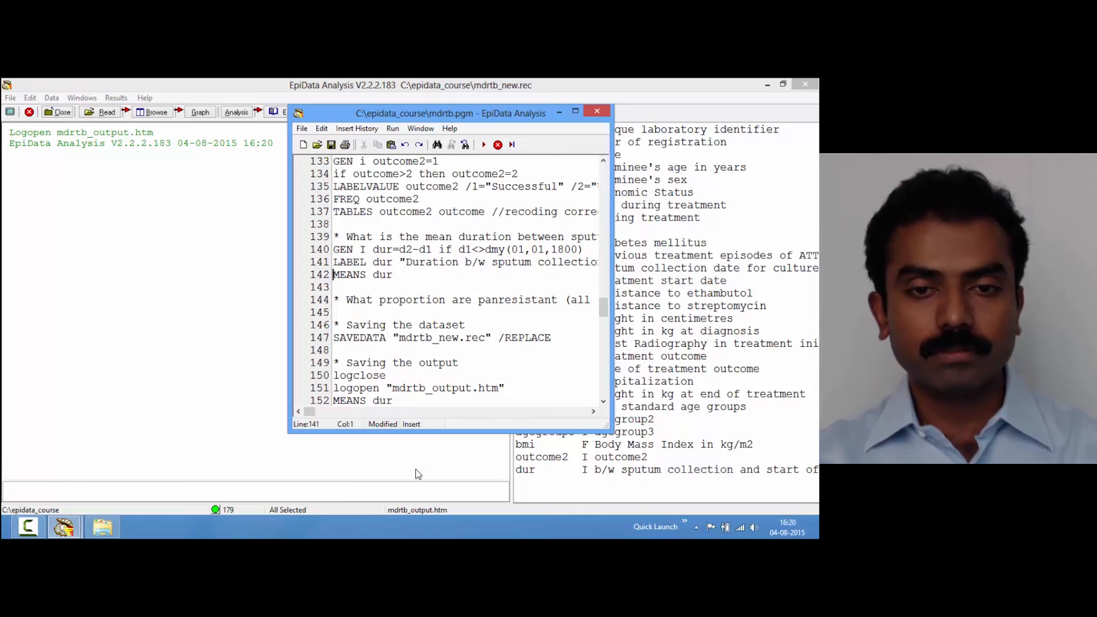
{"action": "key", "text": "ctrl+v"}
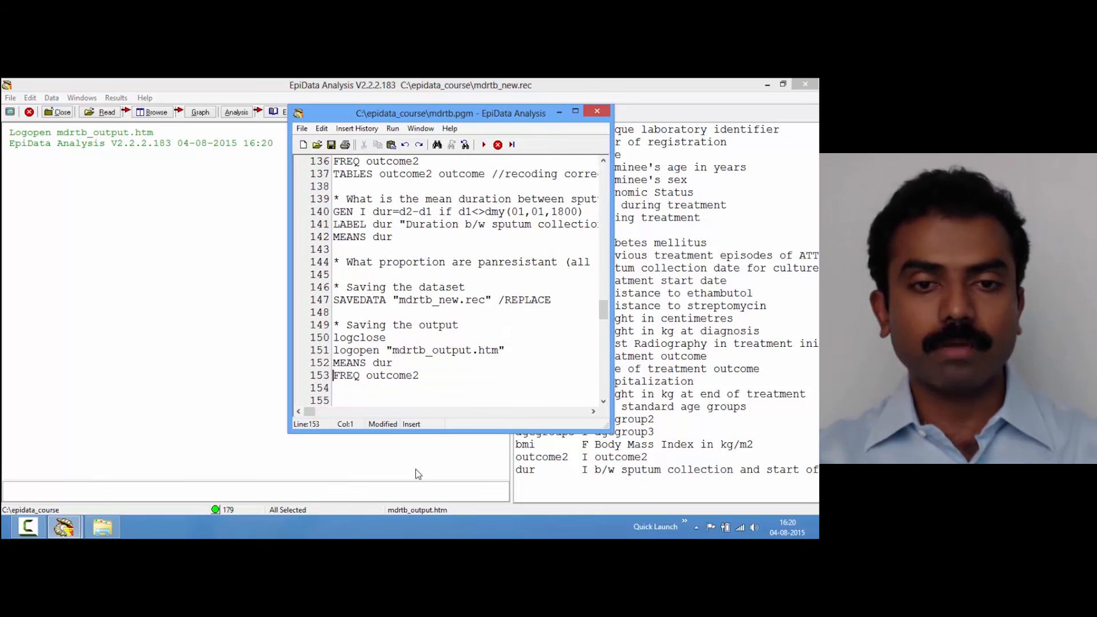
- Copy the MEANS bmi command from the BMI section to the line below the copied FREQ outcome2
{"action": "key", "text": "Up"}
{"action": "key", "text": "Up"}
{"action": "key", "text": "Up"}
{"action": "key", "text": "Up"}
{"action": "key", "text": "Up"}
{"action": "key", "text": "Up"}
{"action": "key", "text": "Up"}
{"action": "key", "text": "Up"}
{"action": "key", "text": "Up"}
{"action": "key", "text": "Up"}
{"action": "key", "text": "Up"}
{"action": "key", "text": "Up"}
{"action": "key", "text": "Up"}
{"action": "key", "text": "Up"}
{"action": "key", "text": "Up"}
{"action": "key", "text": "Up"}
{"action": "key", "text": "Up"}
{"action": "key", "text": "Up"}
{"action": "key", "text": "Up"}
{"action": "key", "text": "Up"}
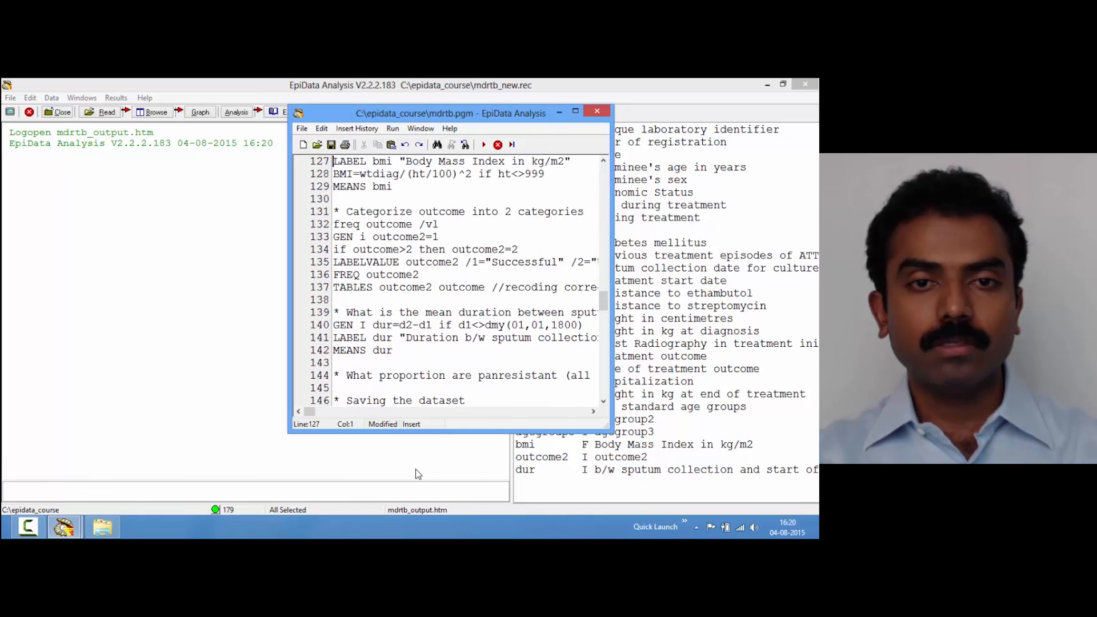
{"action": "key", "text": "Down"}
{"action": "key", "text": "Down"}
{"action": "key", "text": "Down"}
{"action": "key", "text": "shift+Down"}
{"action": "key", "text": "ctrl+c"}
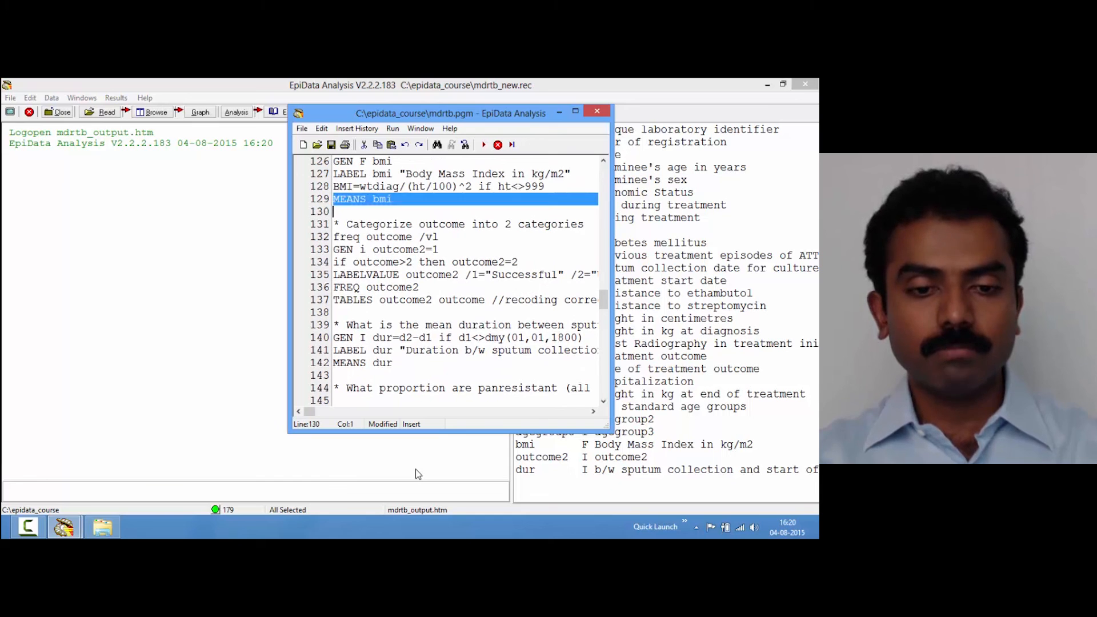
{"action": "key", "text": "Down"}
{"action": "key", "text": "Down"}
{"action": "key", "text": "Down"}
{"action": "key", "text": "Down"}
{"action": "key", "text": "Down"}
{"action": "key", "text": "Down"}
{"action": "key", "text": "Down"}
{"action": "key", "text": "Down"}
{"action": "key", "text": "Down"}
{"action": "key", "text": "Down"}
{"action": "key", "text": "Down"}
{"action": "key", "text": "Down"}
{"action": "key", "text": "Down"}
{"action": "key", "text": "Down"}
{"action": "key", "text": "Down"}
{"action": "key", "text": "Down"}
{"action": "key", "text": "Down"}
{"action": "key", "text": "Down"}
{"action": "key", "text": "Down"}
{"action": "key", "text": "Down"}
{"action": "key", "text": "Down"}
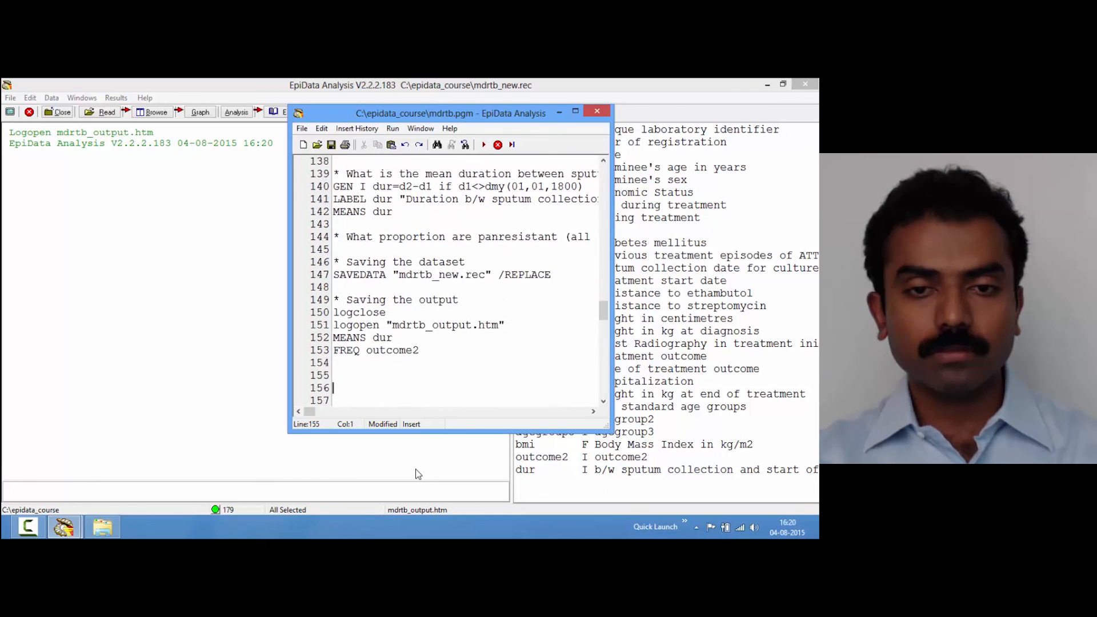
{"action": "key", "text": "Up"}
{"action": "key", "text": "Up"}
{"action": "key", "text": "ctrl+v"}
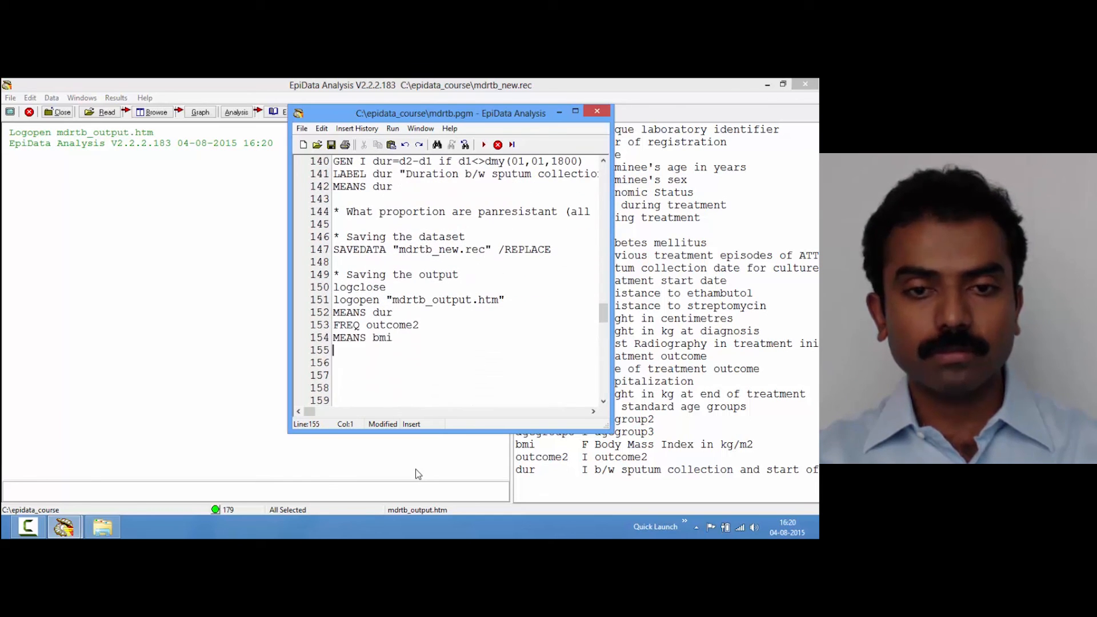
- Copy the freq agegroup2 command from the age group section to the line below the copied MEANS bmi
{"action": "key", "text": "Up"}
{"action": "key", "text": "Up"}
{"action": "key", "text": "Up"}
{"action": "key", "text": "Up"}
{"action": "key", "text": "Up"}
{"action": "key", "text": "Up"}
{"action": "key", "text": "Up"}
{"action": "key", "text": "Up"}
{"action": "key", "text": "Up"}
{"action": "key", "text": "Up"}
{"action": "key", "text": "Up"}
{"action": "key", "text": "Up"}
{"action": "key", "text": "Up"}
{"action": "key", "text": "Up"}
{"action": "key", "text": "Up"}
{"action": "key", "text": "Up"}
{"action": "key", "text": "Up"}
{"action": "key", "text": "Up"}
{"action": "key", "text": "Up"}
{"action": "key", "text": "Up"}
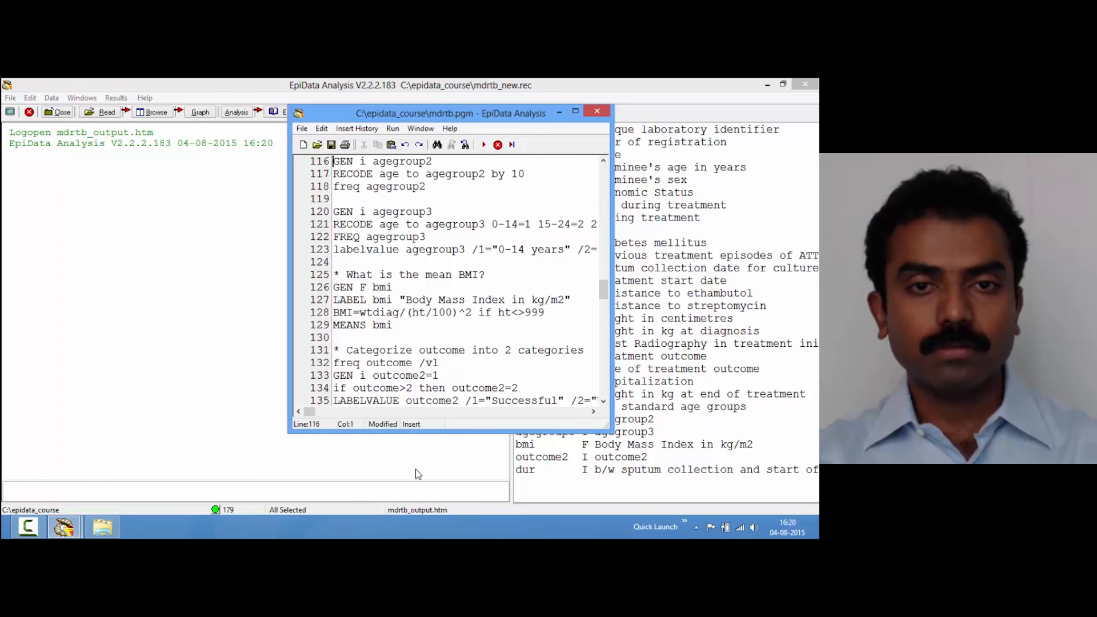
{"action": "key", "text": "Up"}
{"action": "key", "text": "Down"}
{"action": "key", "text": "Down"}
{"action": "key", "text": "Down"}
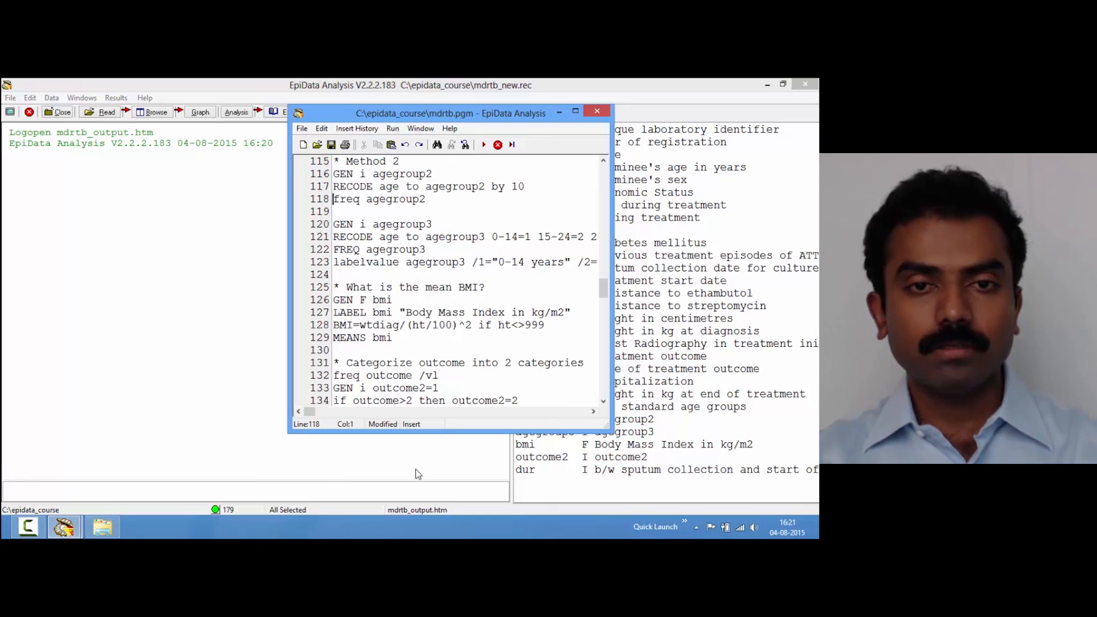
{"action": "key", "text": "shift+Down"}
{"action": "key", "text": "Down"}
{"action": "key", "text": "Down"}
{"action": "key", "text": "Down"}
{"action": "key", "text": "Down"}
{"action": "key", "text": "Down"}
{"action": "key", "text": "Down"}
{"action": "key", "text": "Down"}
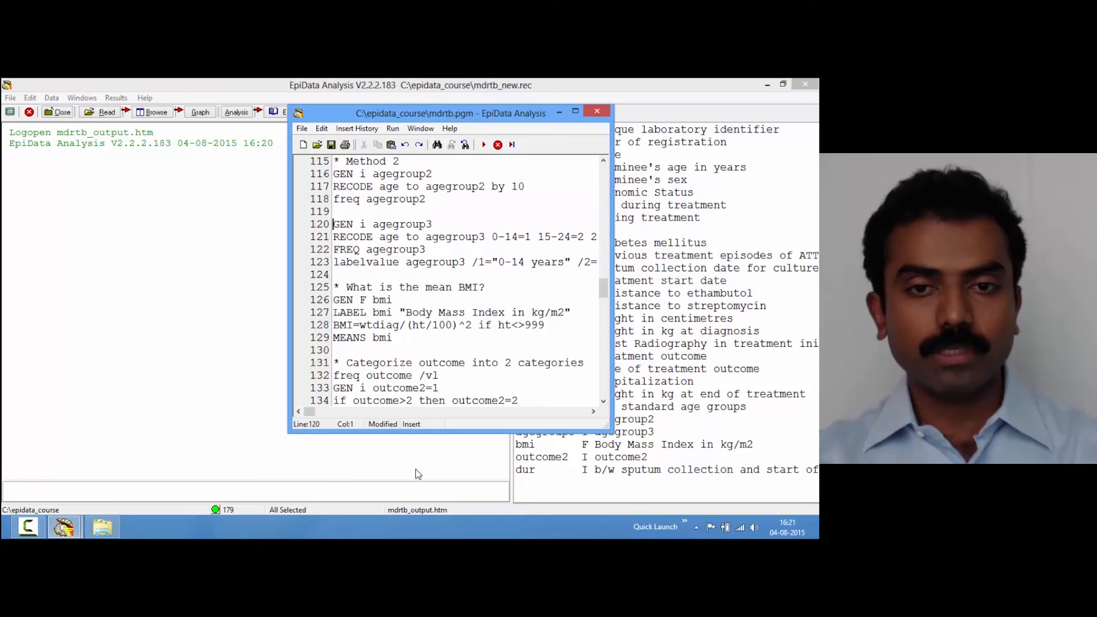
{"action": "key", "text": "Down"}
{"action": "key", "text": "Down"}
{"action": "key", "text": "Down"}
{"action": "key", "text": "Down"}
{"action": "key", "text": "Down"}
{"action": "key", "text": "Down"}
{"action": "key", "text": "Down"}
{"action": "key", "text": "Down"}
{"action": "key", "text": "Down"}
{"action": "key", "text": "Down"}
{"action": "key", "text": "Down"}
{"action": "key", "text": "Down"}
{"action": "key", "text": "Down"}
{"action": "key", "text": "Down"}
{"action": "key", "text": "Down"}
{"action": "key", "text": "Down"}
{"action": "key", "text": "Down"}
{"action": "key", "text": "Down"}
{"action": "key", "text": "Down"}
{"action": "key", "text": "Down"}
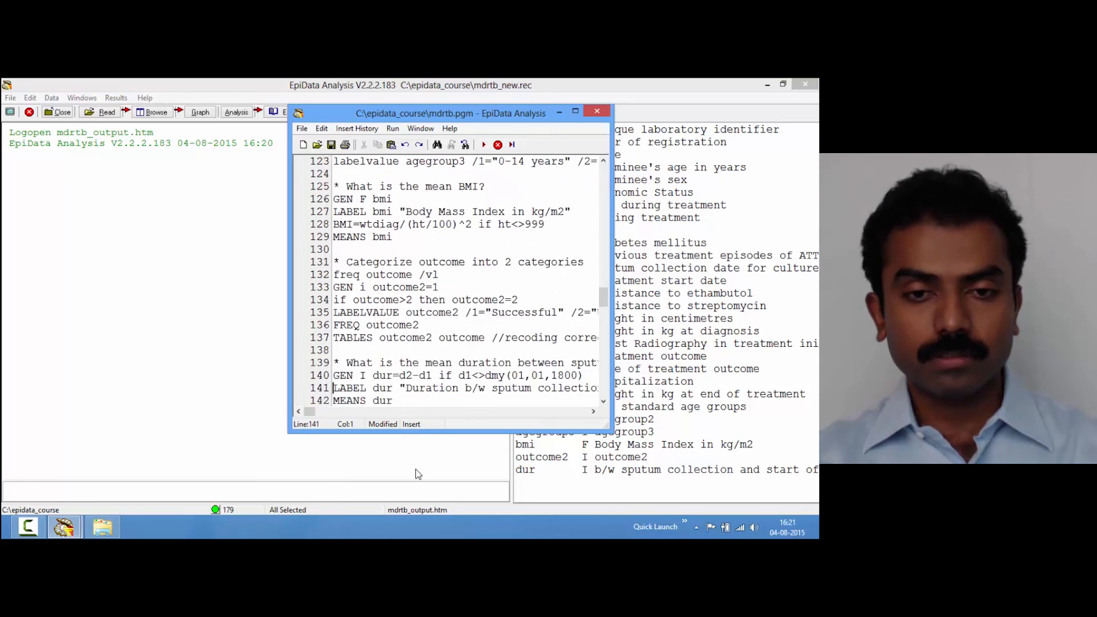
{"action": "key", "text": "Down"}
{"action": "key", "text": "Down"}
{"action": "key", "text": "Down"}
{"action": "key", "text": "Down"}
{"action": "key", "text": "Down"}
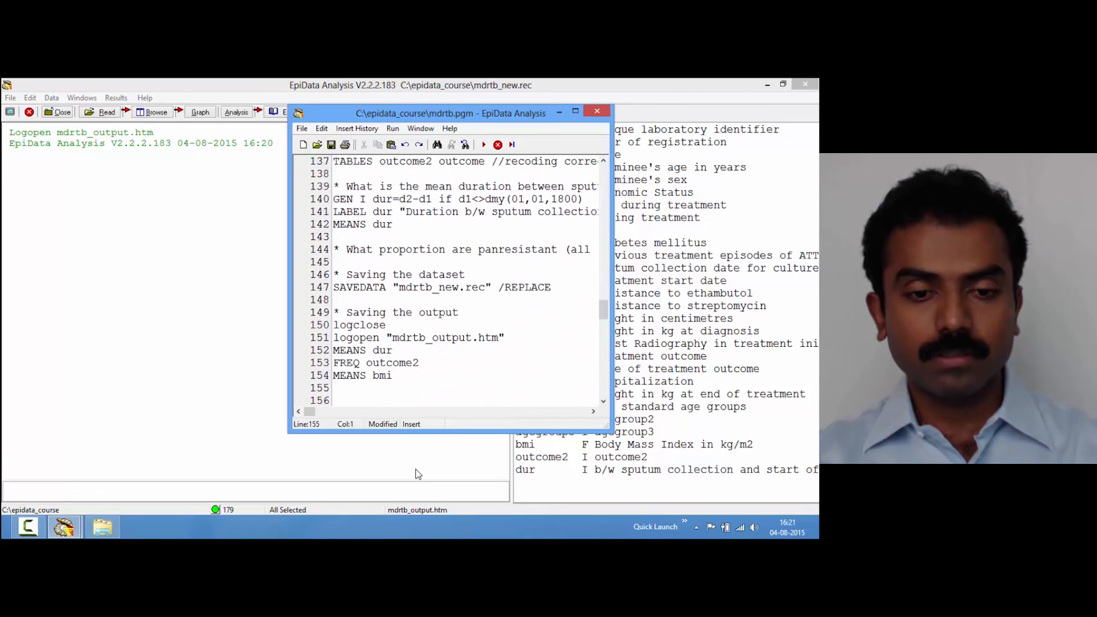
{"action": "type", "text": "freq agegroup2"}
{"action": "key", "text": "Return"}
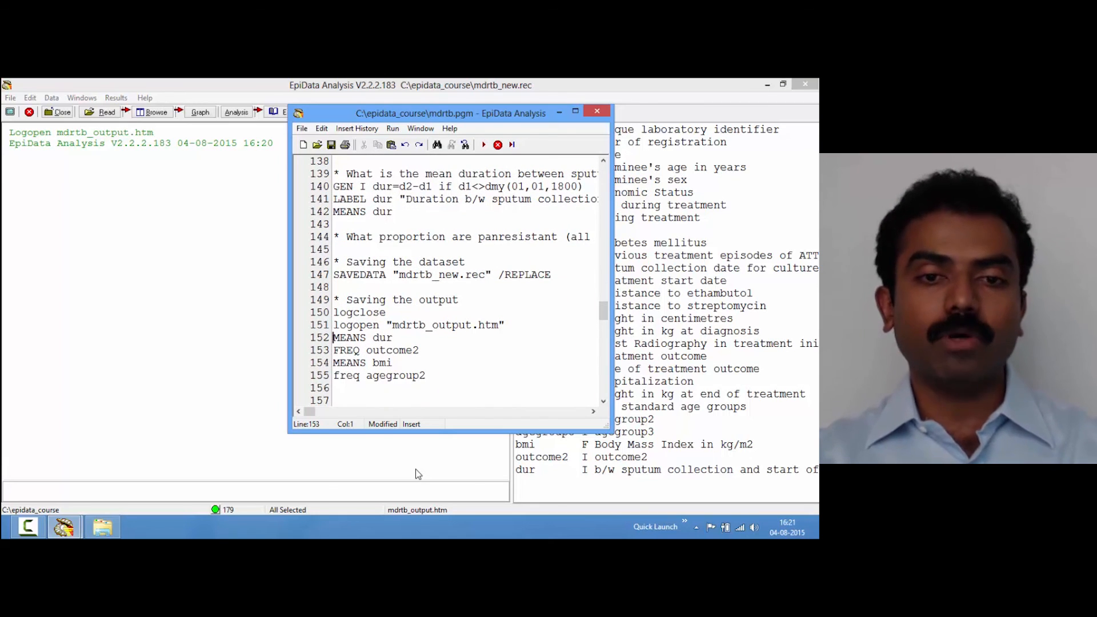
- Run the four commands MEANS dur, FREQ outcome2, MEANS bmi and freq agegroup2 below the logopen line
{"action": "key", "text": "shift+Down"}
{"action": "key", "text": "shift+Down"}
{"action": "key", "text": "shift+Down"}
{"action": "key", "text": "shift+Down"}
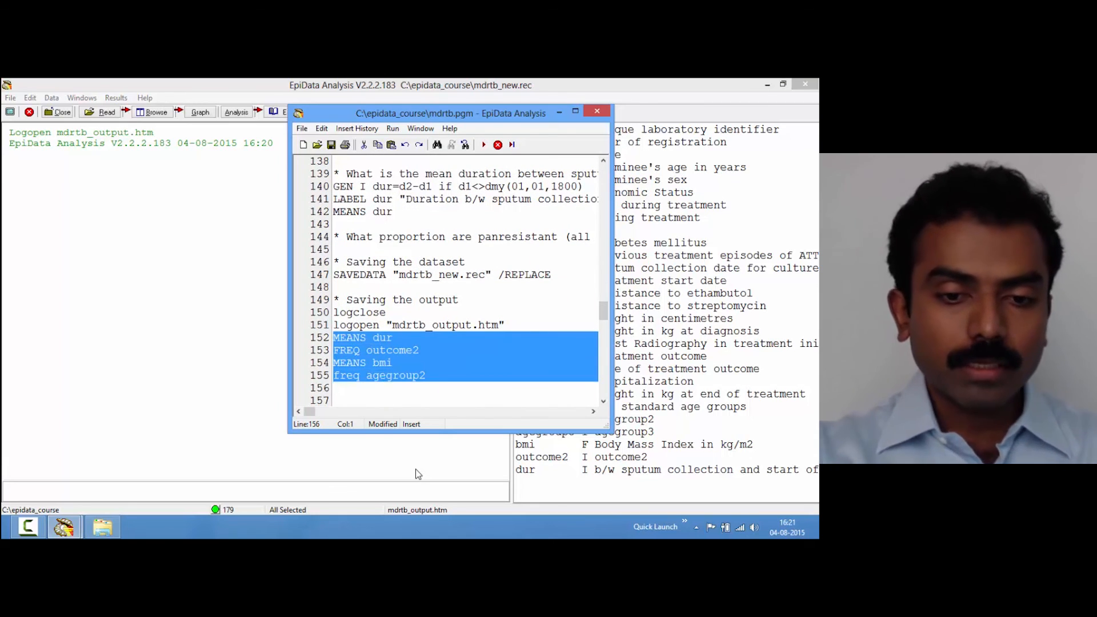
{"action": "key", "text": "ctrl+e"}
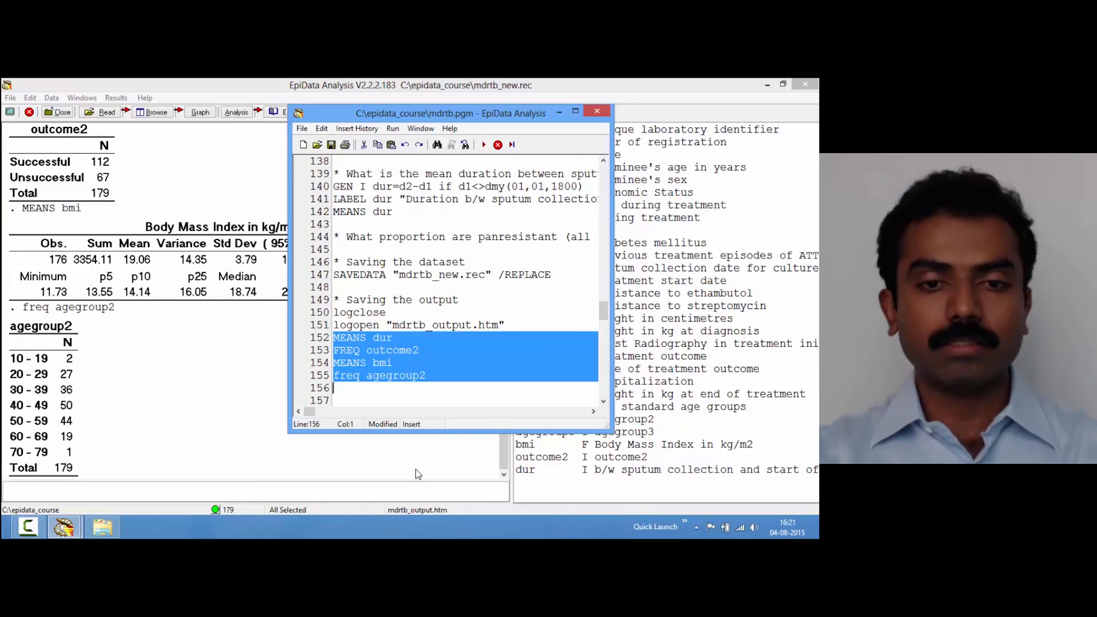
- Add the command logclose below freq agegroup2 and run it to close the output log
{"action": "key", "text": "Down"}
{"action": "type", "text": "logclose"}
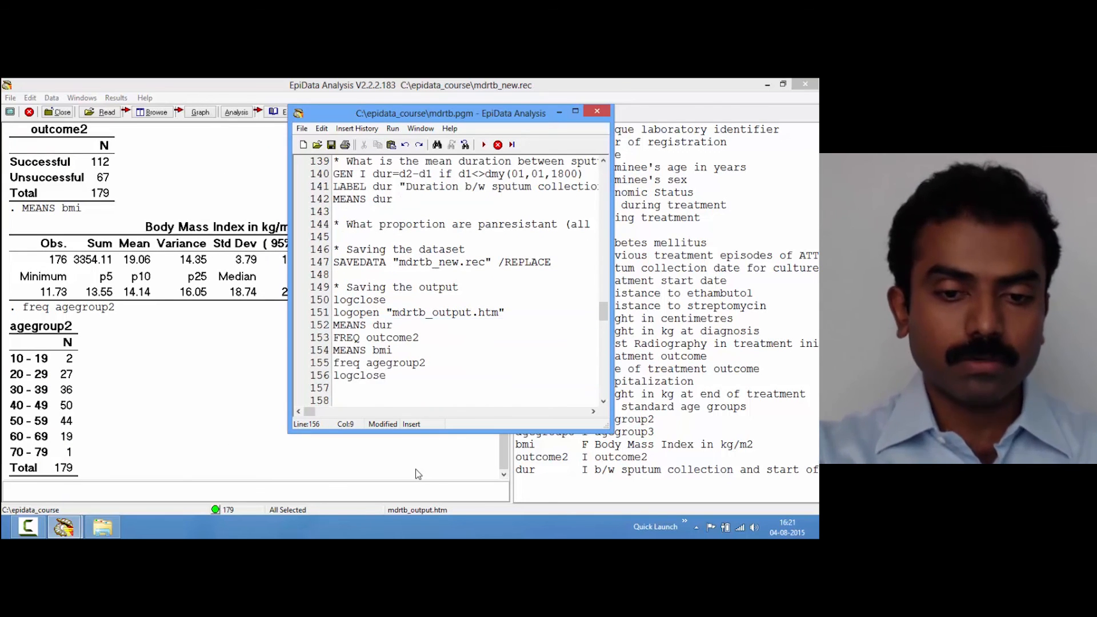
{"action": "key", "text": "ctrl+e"}
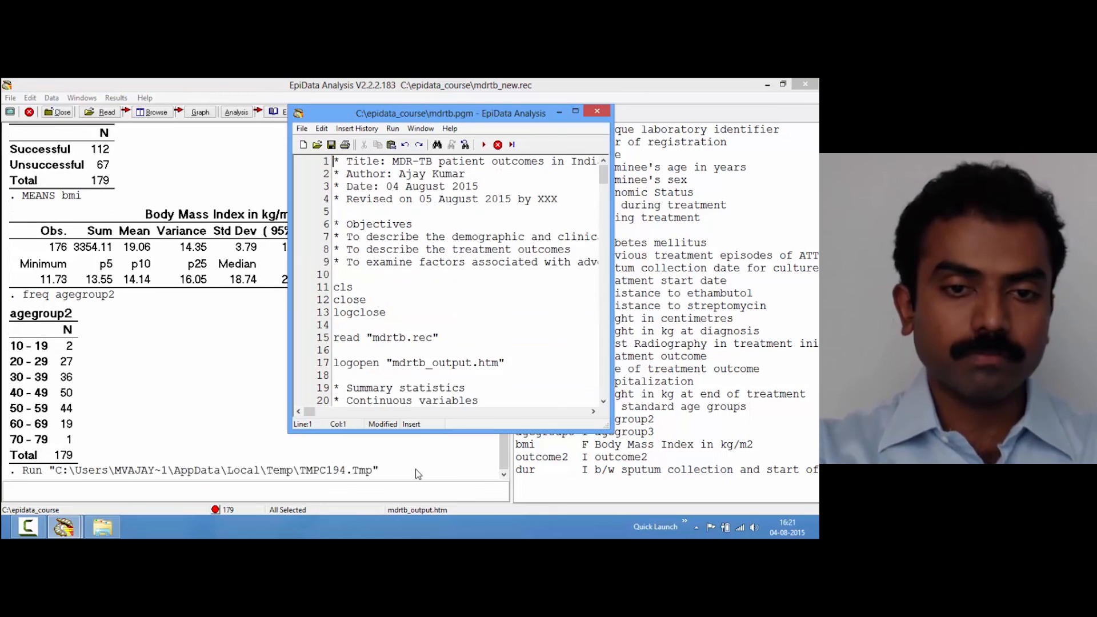
- Switch to the epidata_course folder, open mdrtb_output.htm to review the logged results, and close it
{"action": "left_click", "coordinate": [120, 517]}
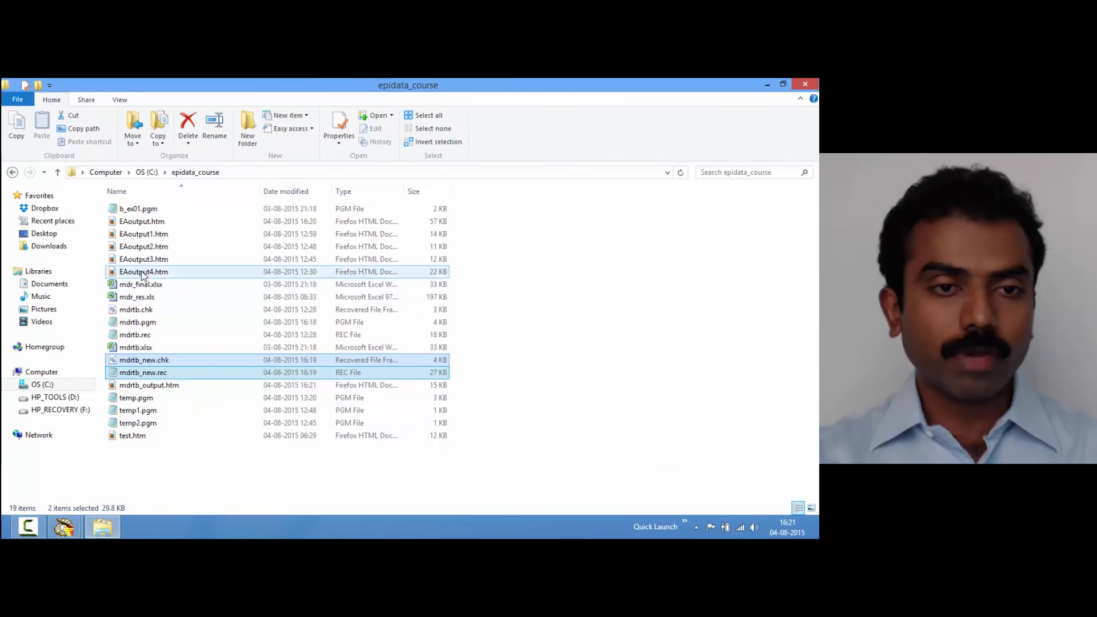
{"action": "left_click", "coordinate": [167, 386]}
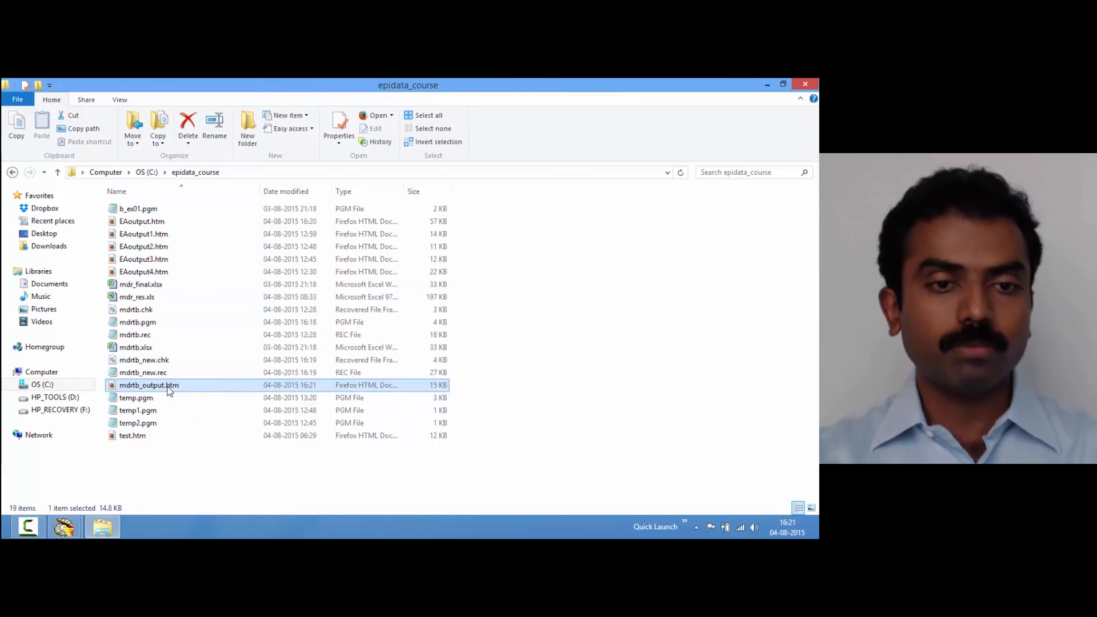
{"action": "double_click", "coordinate": [169, 390]}
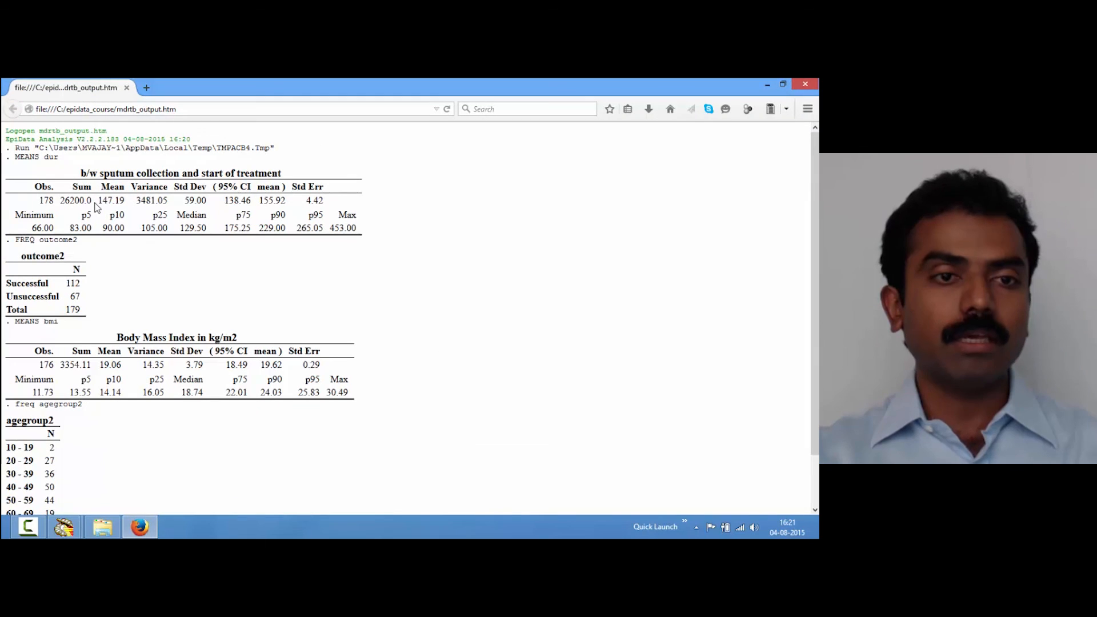
{"action": "scroll", "coordinate": [97, 207], "scroll_direction": "down", "scroll_amount": 2}
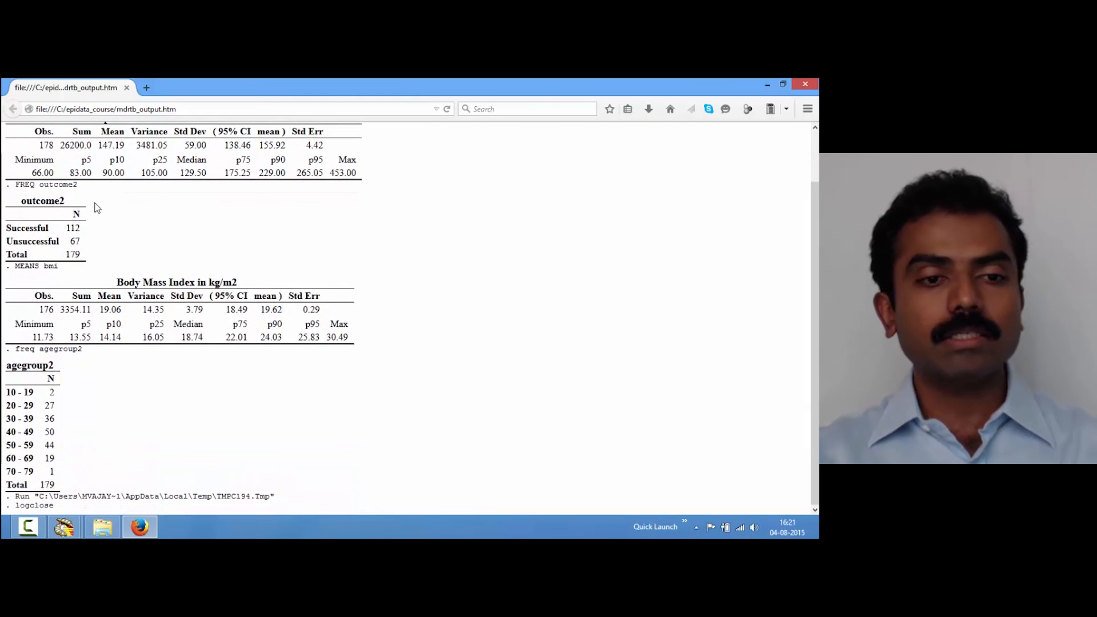
{"action": "scroll", "coordinate": [97, 207], "scroll_direction": "up", "scroll_amount": 2}
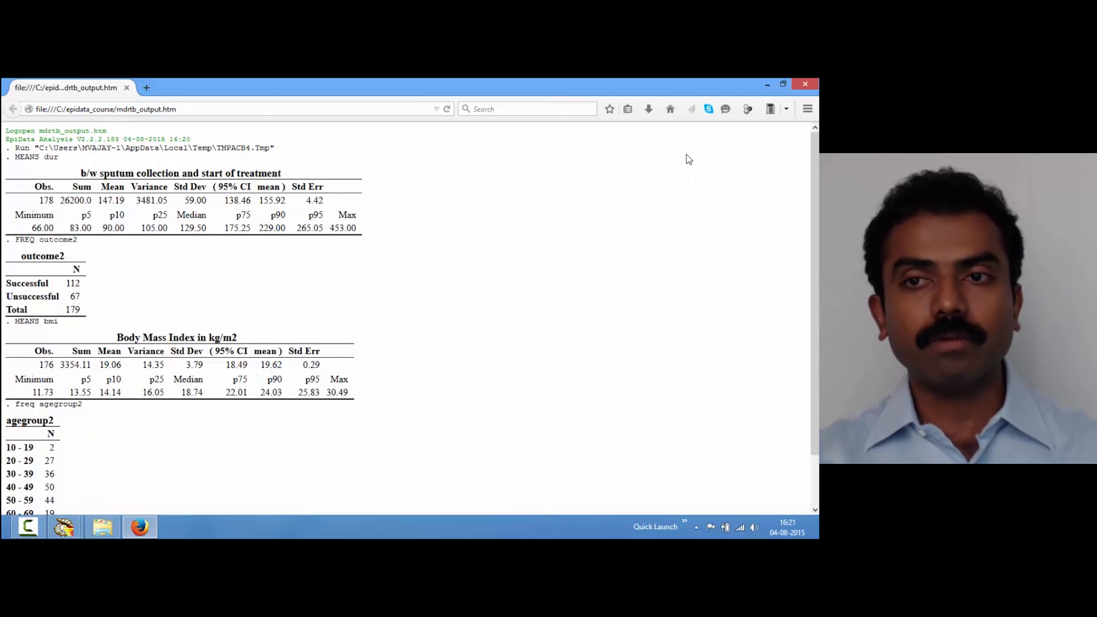
{"action": "left_click", "coordinate": [805, 84]}
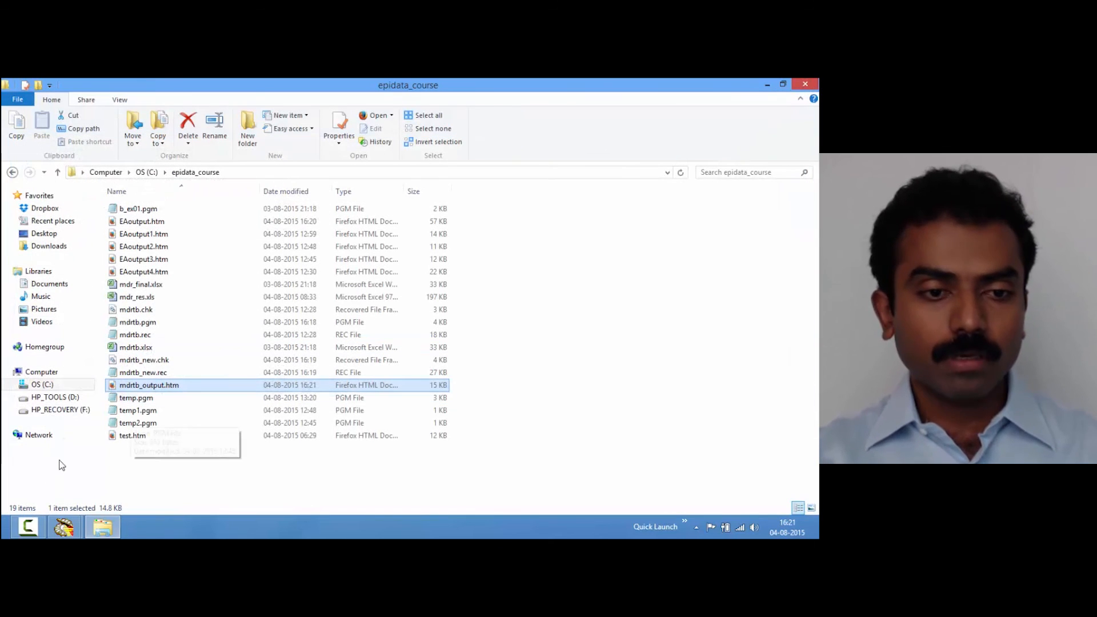
- Return to mdrtb.pgm in EpiData Analysis and change the logopen file name to "mdrtb_output.xls"
{"action": "mouse_move", "coordinate": [60, 532]}
{"action": "left_click", "coordinate": [207, 464]}
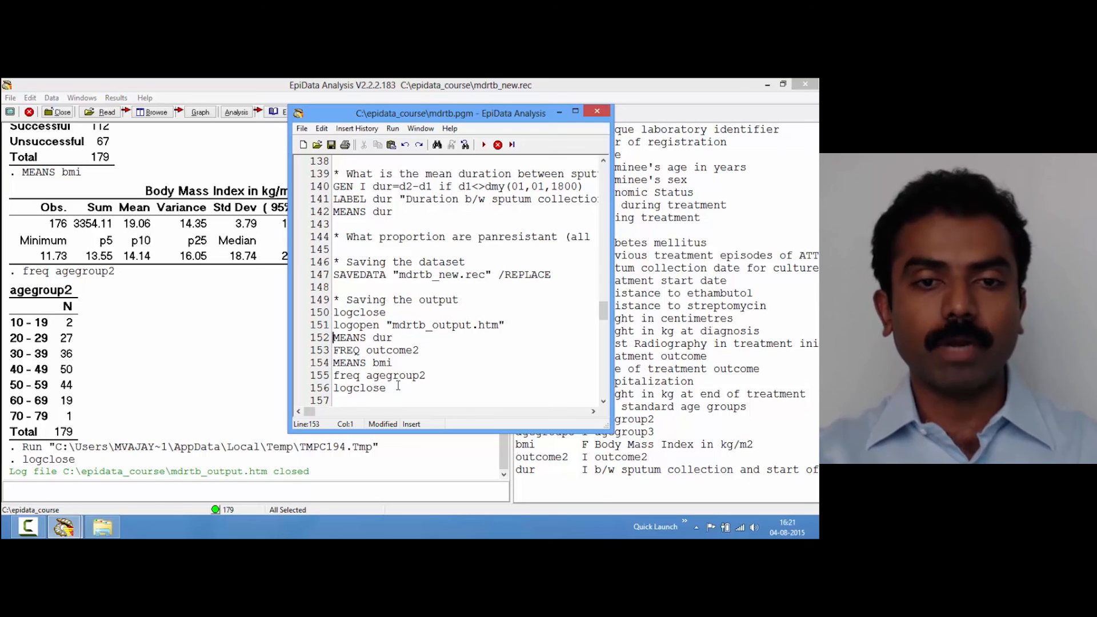
{"action": "key", "text": "Right"}
{"action": "key", "text": "Right"}
{"action": "key", "text": "Right"}
{"action": "key", "text": "Right"}
{"action": "key", "text": "Right"}
{"action": "key", "text": "Right"}
{"action": "key", "text": "Right"}
{"action": "key", "text": "Right"}
{"action": "key", "text": "Right"}
{"action": "key", "text": "Right"}
{"action": "key", "text": "Right"}
{"action": "key", "text": "Right"}
{"action": "key", "text": "Right"}
{"action": "key", "text": "Right"}
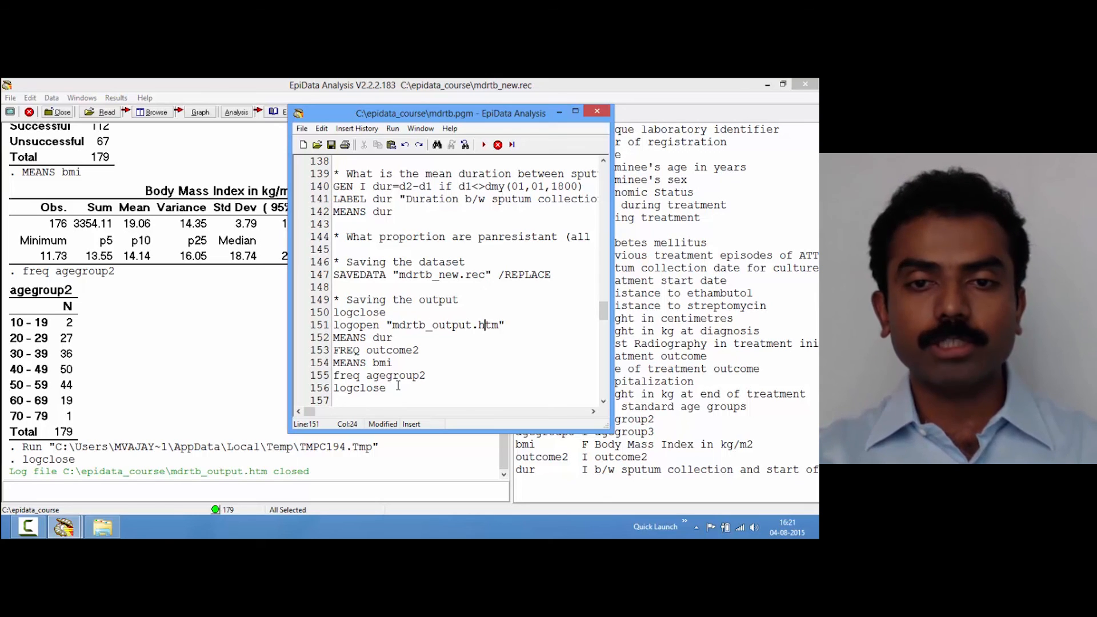
{"action": "key", "text": "BackSpace"}
{"action": "key", "text": "BackSpace"}
{"action": "key", "text": "BackSpace"}
{"action": "type", "text": "xls"}
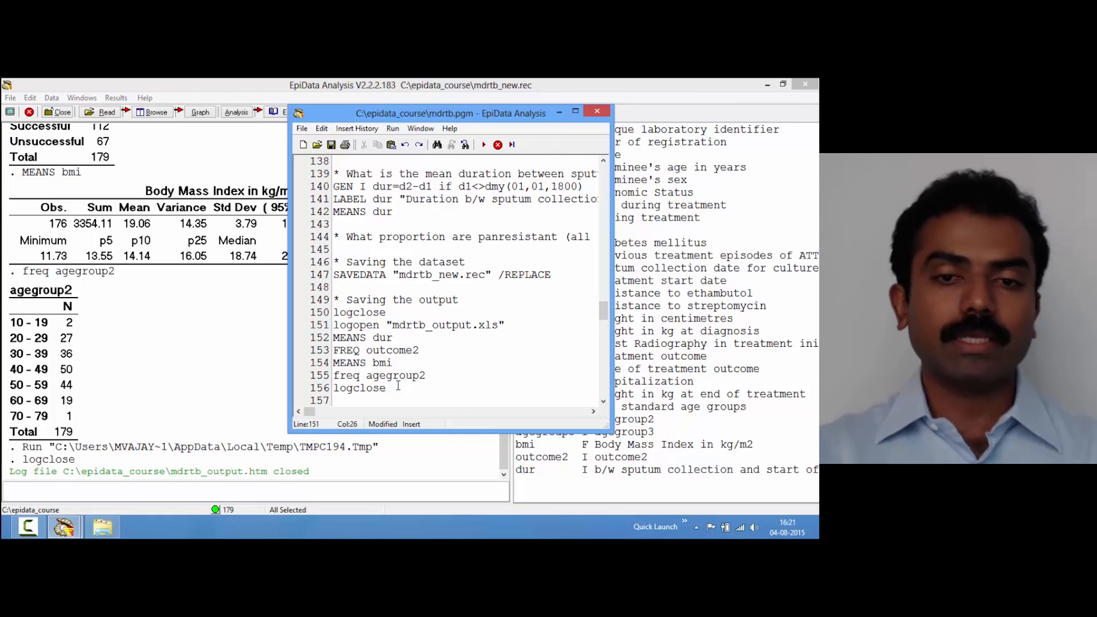
- Run the output block from logopen "mdrtb_output.xls" through the final logclose
{"action": "key", "text": "Home"}
{"action": "key", "text": "shift+Down"}
{"action": "key", "text": "shift+Down"}
{"action": "key", "text": "shift+Down"}
{"action": "key", "text": "shift+Down"}
{"action": "key", "text": "shift+Down"}
{"action": "key", "text": "shift+Down"}
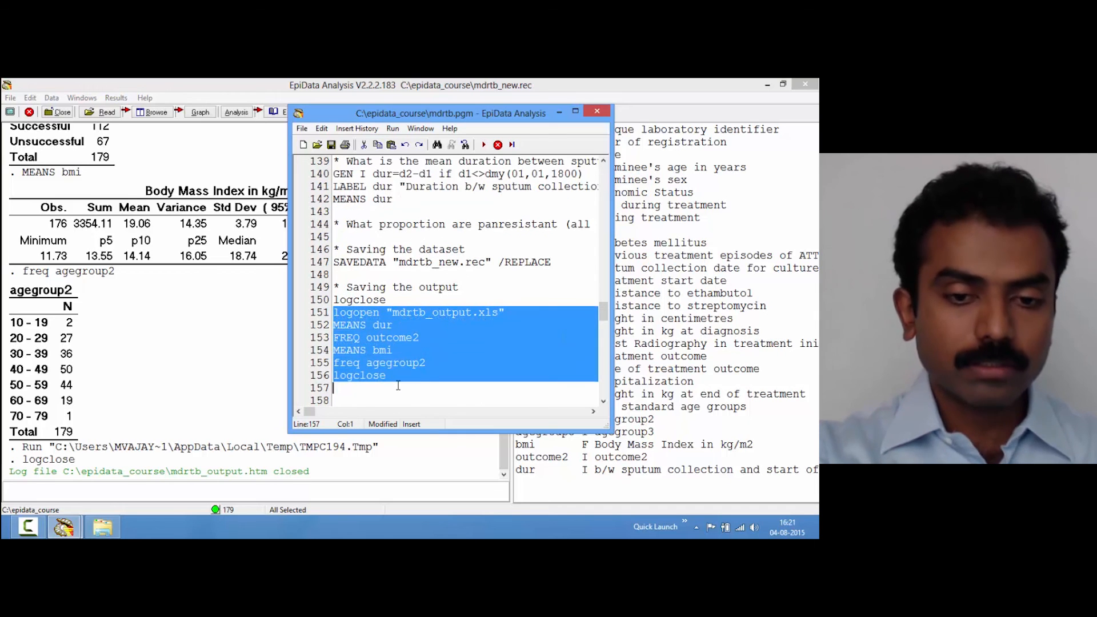
{"action": "key", "text": "F9"}
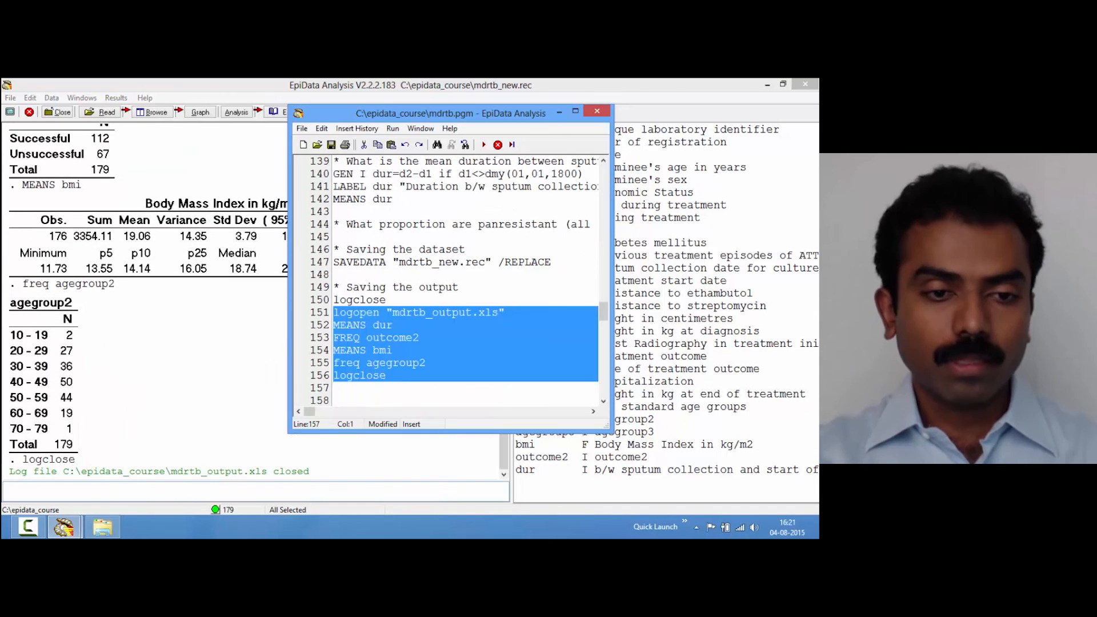
- Open mdrtb_output.xls from the epidata_course folder in Excel, accepting the file format mismatch
{"action": "left_click", "coordinate": [102, 527]}
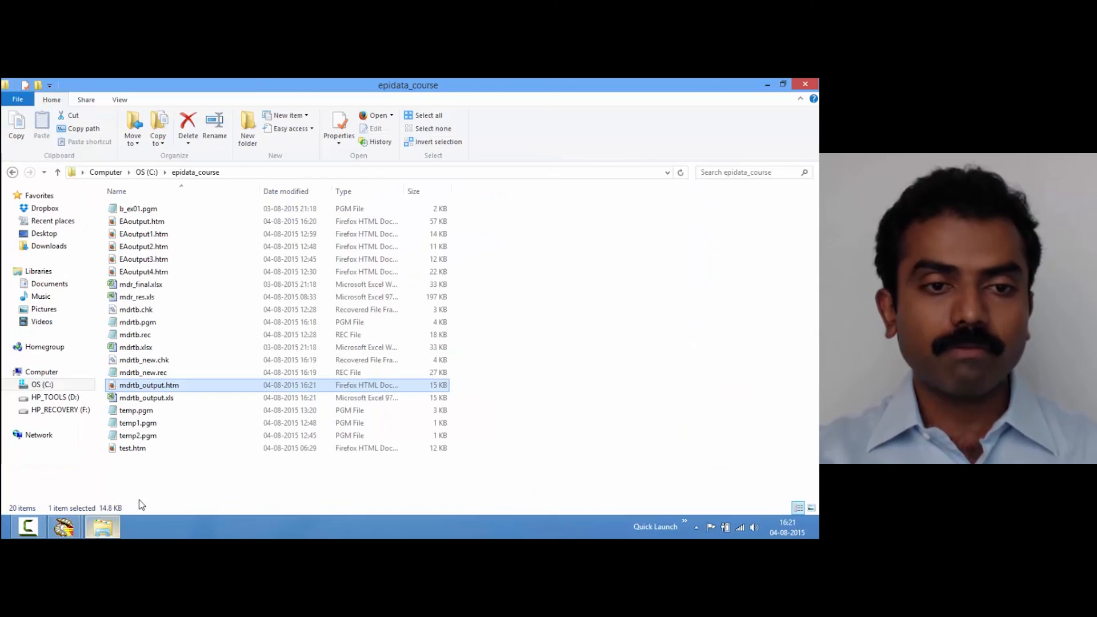
{"action": "left_click", "coordinate": [157, 400]}
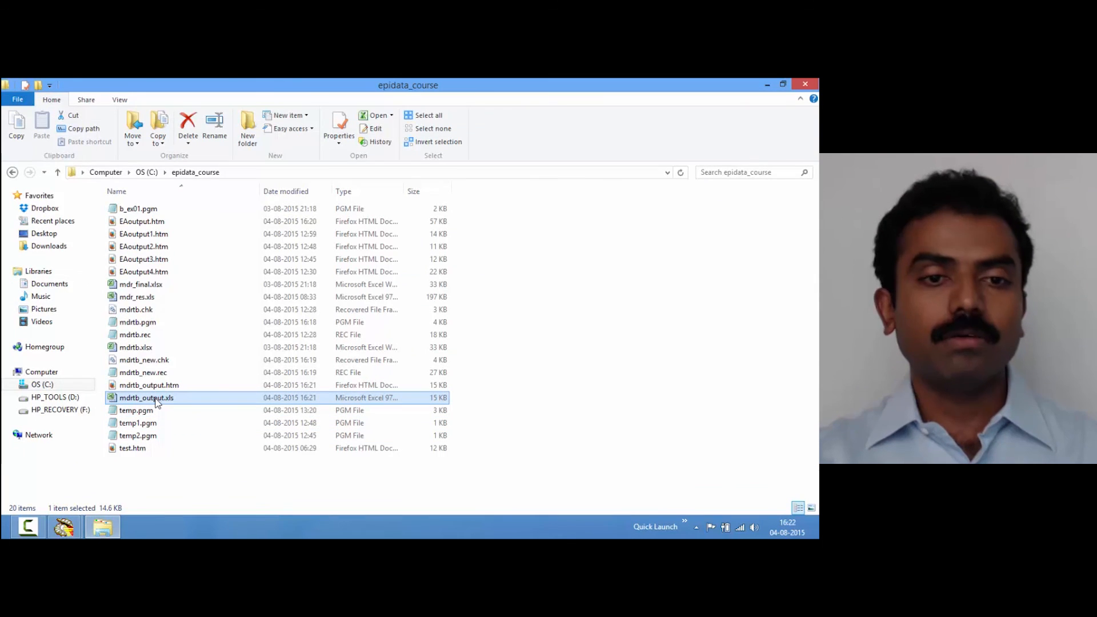
{"action": "double_click", "coordinate": [157, 400]}
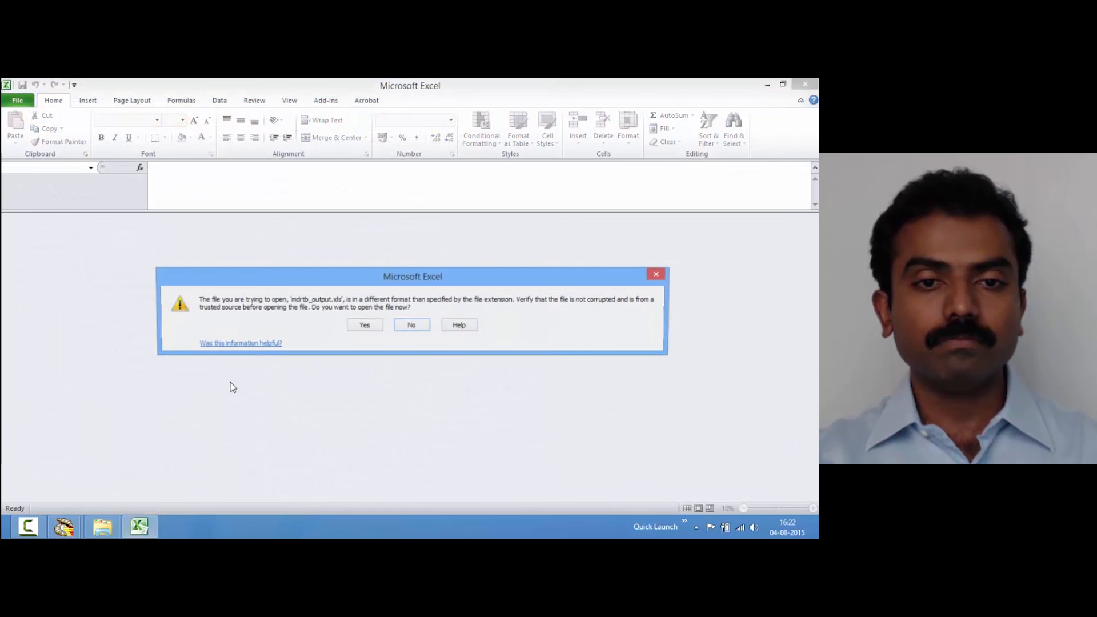
{"action": "left_click", "coordinate": [368, 326]}
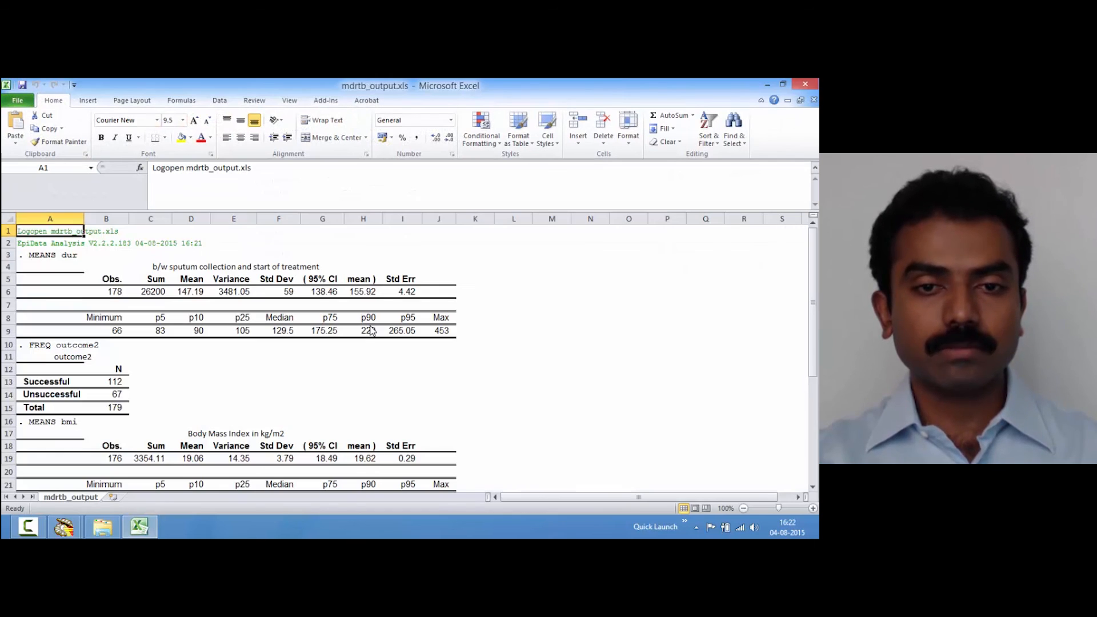
- Examine the logged duration, outcome2, BMI and agegroup2 tables in the mdrtb_output worksheet
{"action": "left_click", "coordinate": [229, 347]}
{"action": "key", "text": "Down"}
{"action": "key", "text": "Down"}
{"action": "key", "text": "Down"}
{"action": "key", "text": "Down"}
{"action": "key", "text": "Down"}
{"action": "key", "text": "Down"}
{"action": "key", "text": "Down"}
{"action": "key", "text": "Down"}
{"action": "key", "text": "Down"}
{"action": "key", "text": "Down"}
{"action": "key", "text": "Down"}
{"action": "key", "text": "Down"}
{"action": "key", "text": "Down"}
{"action": "key", "text": "Down"}
{"action": "key", "text": "Down"}
{"action": "key", "text": "Down"}
{"action": "key", "text": "Down"}
{"action": "key", "text": "Down"}
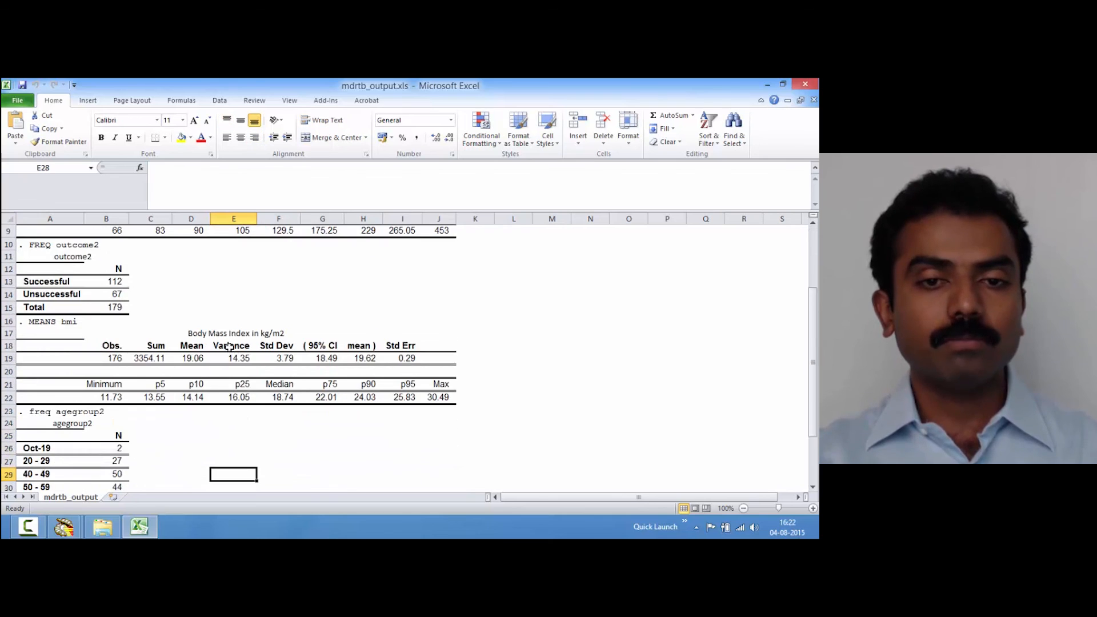
{"action": "key", "text": "Down"}
{"action": "key", "text": "Down"}
{"action": "key", "text": "Down"}
{"action": "key", "text": "Down"}
{"action": "key", "text": "Down"}
{"action": "key", "text": "Down"}
{"action": "key", "text": "Down"}
{"action": "key", "text": "Down"}
{"action": "key", "text": "Down"}
{"action": "key", "text": "Up"}
{"action": "key", "text": "Up"}
{"action": "key", "text": "Up"}
{"action": "key", "text": "Up"}
{"action": "key", "text": "Up"}
{"action": "key", "text": "Up"}
{"action": "key", "text": "Up"}
{"action": "key", "text": "Up"}
{"action": "key", "text": "Up"}
{"action": "key", "text": "Up"}
{"action": "key", "text": "Up"}
{"action": "key", "text": "Up"}
{"action": "key", "text": "Up"}
{"action": "key", "text": "Up"}
{"action": "key", "text": "Up"}
{"action": "key", "text": "Up"}
{"action": "key", "text": "Up"}
{"action": "key", "text": "Up"}
{"action": "key", "text": "Up"}
{"action": "key", "text": "Up"}
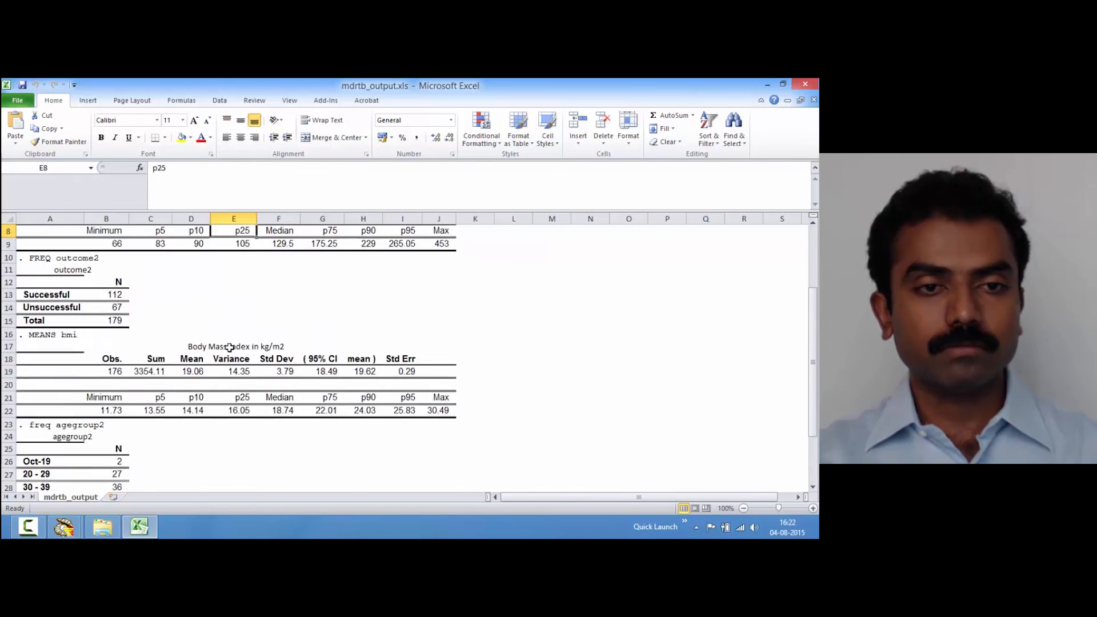
- Close the mdrtb_output.xls workbook and switch back to the mdrtb.pgm program in EpiData Analysis
{"action": "key", "text": "Up"}
{"action": "key", "text": "Up"}
{"action": "key", "text": "Up"}
{"action": "key", "text": "Up"}
{"action": "key", "text": "Up"}
{"action": "key", "text": "Up"}
{"action": "key", "text": "Up"}
{"action": "key", "text": "Up"}
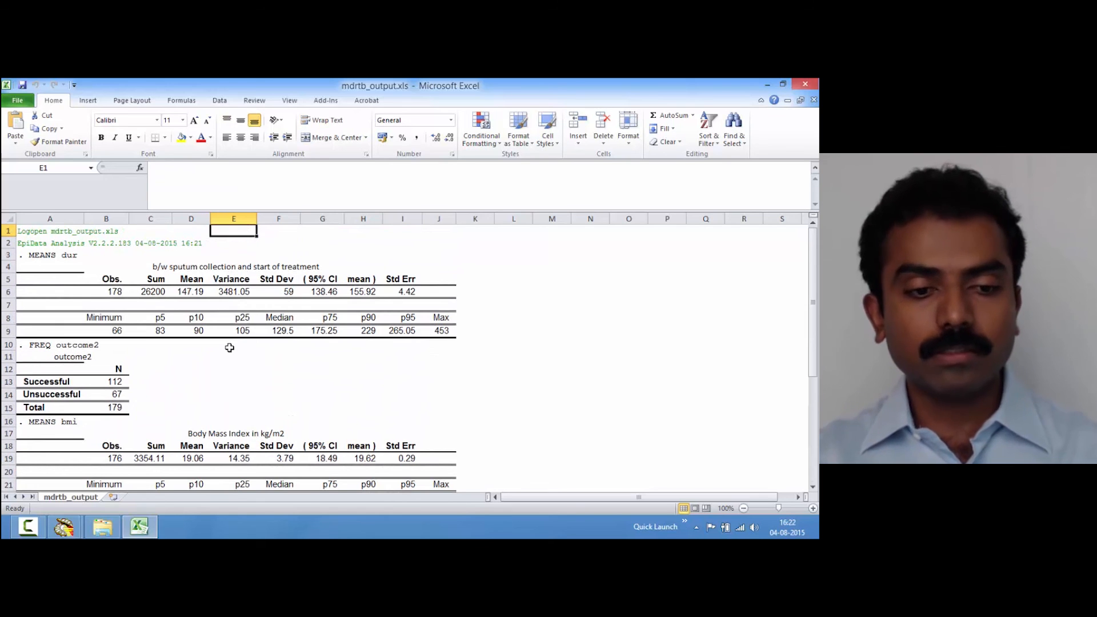
{"action": "left_click", "coordinate": [806, 84]}
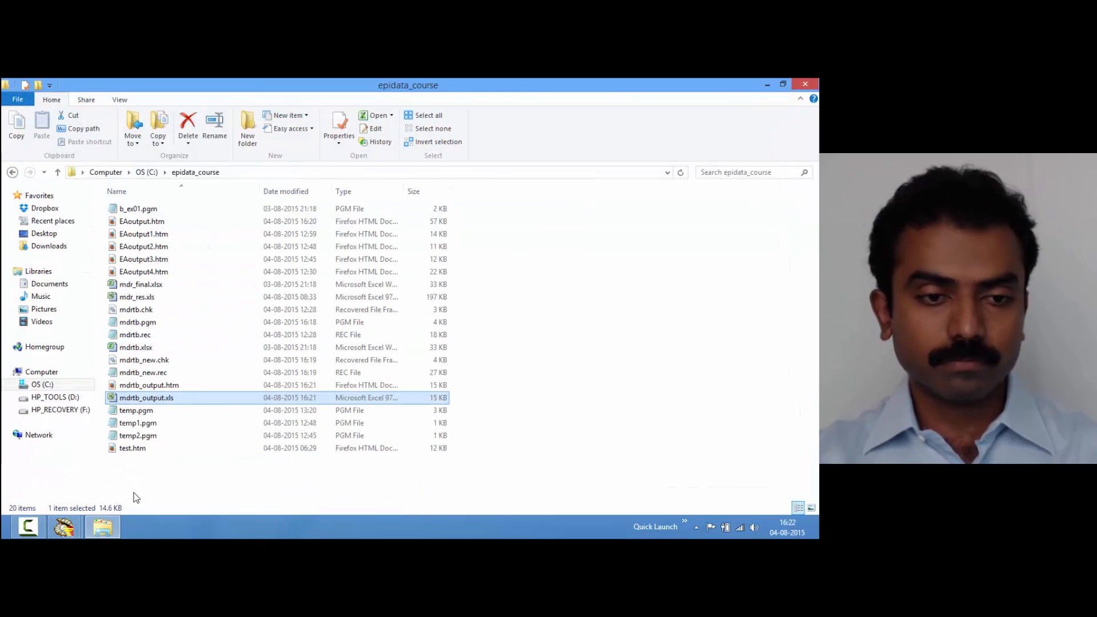
{"action": "mouse_move", "coordinate": [62, 530]}
{"action": "left_click", "coordinate": [112, 485]}
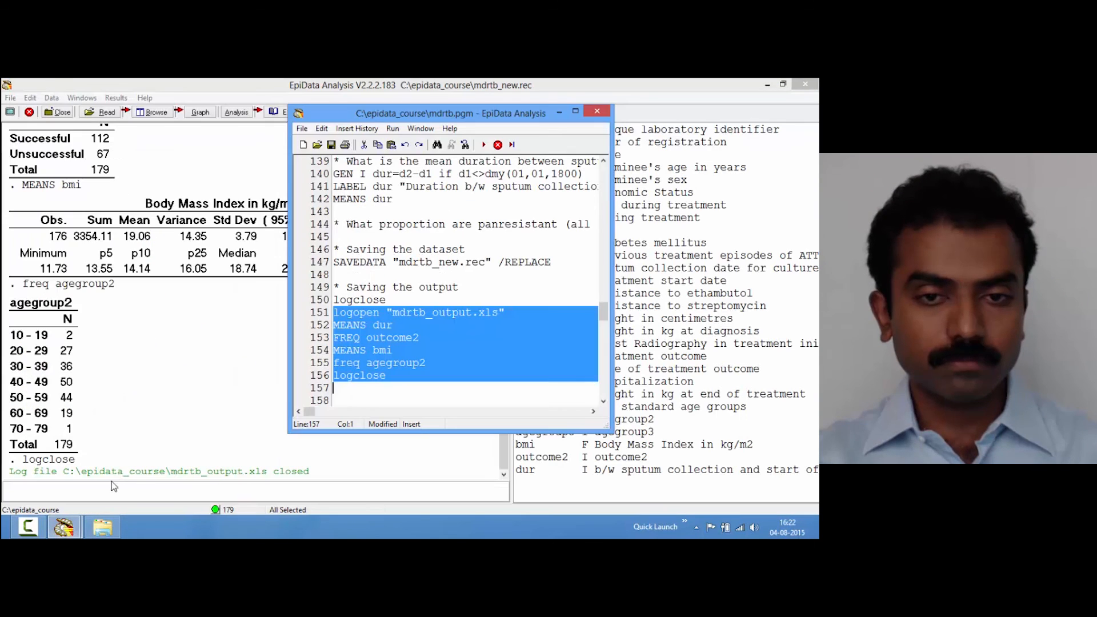
{"action": "left_click", "coordinate": [430, 388]}
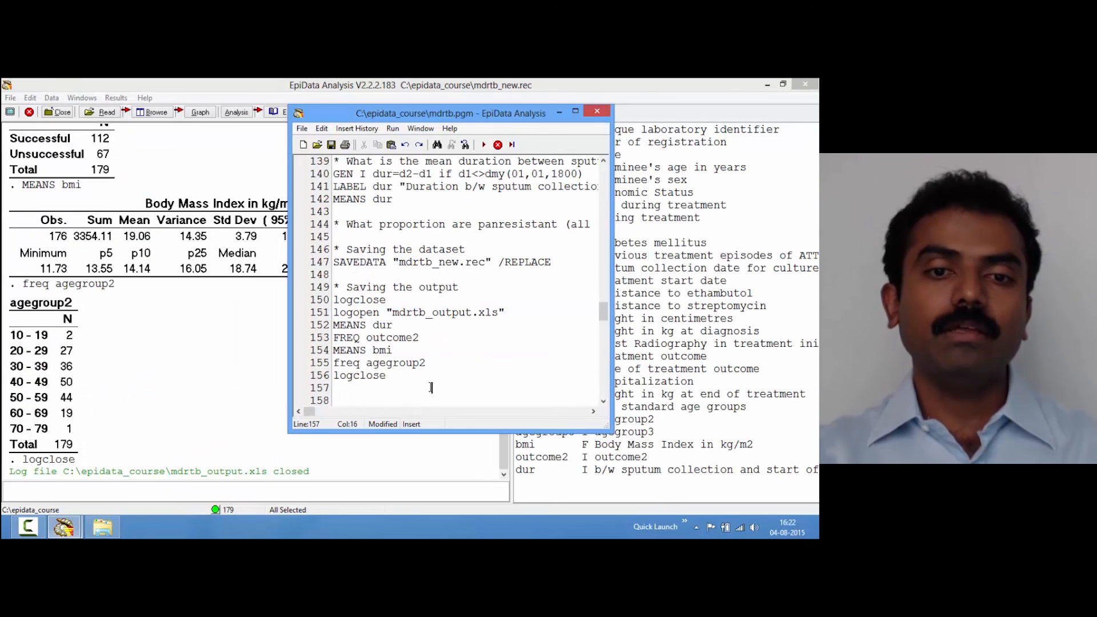
- Look back through mdrtb.pgm from the output-saving block up to the commands that generate new variables
{"action": "key", "text": "Up"}
{"action": "key", "text": "Up"}
{"action": "key", "text": "Up"}
{"action": "key", "text": "Up"}
{"action": "key", "text": "Up"}
{"action": "key", "text": "Up"}
{"action": "key", "text": "Up"}
{"action": "key", "text": "Up"}
{"action": "key", "text": "Up"}
{"action": "key", "text": "Up"}
{"action": "key", "text": "Up"}
{"action": "key", "text": "Up"}
{"action": "key", "text": "Up"}
{"action": "key", "text": "Up"}
{"action": "key", "text": "Up"}
{"action": "key", "text": "Up"}
{"action": "key", "text": "Up"}
{"action": "key", "text": "Up"}
{"action": "key", "text": "Up"}
{"action": "key", "text": "Up"}
{"action": "key", "text": "Up"}
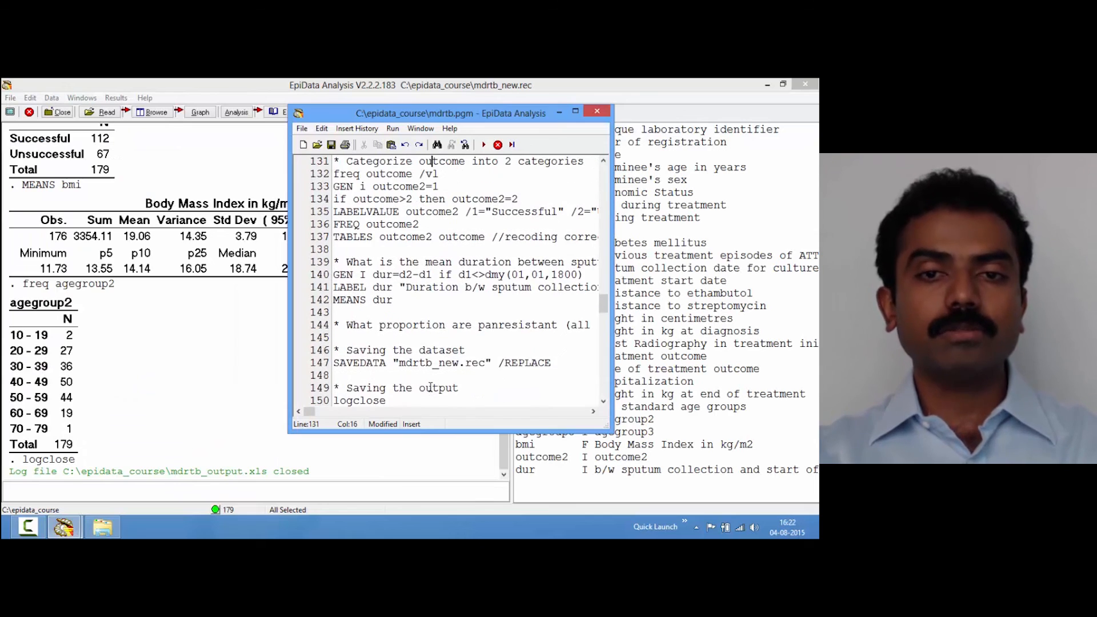
{"action": "key", "text": "Up"}
{"action": "key", "text": "Up"}
{"action": "key", "text": "Up"}
{"action": "key", "text": "Up"}
{"action": "key", "text": "Up"}
{"action": "key", "text": "Up"}
{"action": "key", "text": "Up"}
{"action": "key", "text": "Up"}
{"action": "key", "text": "Up"}
{"action": "key", "text": "Up"}
{"action": "key", "text": "Up"}
{"action": "key", "text": "Up"}
{"action": "key", "text": "Up"}
{"action": "key", "text": "Up"}
{"action": "key", "text": "Up"}
{"action": "key", "text": "Up"}
{"action": "key", "text": "Up"}
{"action": "key", "text": "Up"}
{"action": "key", "text": "Up"}
{"action": "key", "text": "Up"}
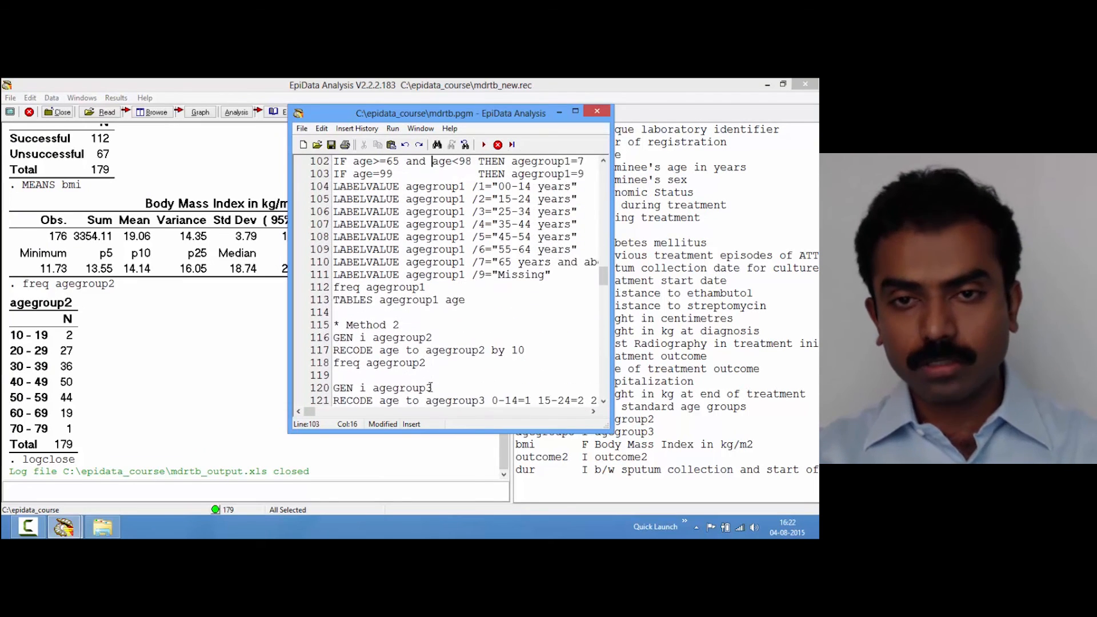
{"action": "key", "text": "Up"}
{"action": "key", "text": "Up"}
{"action": "key", "text": "Up"}
{"action": "key", "text": "Up"}
{"action": "key", "text": "Up"}
{"action": "key", "text": "Up"}
{"action": "key", "text": "Up"}
{"action": "key", "text": "Up"}
{"action": "key", "text": "Up"}
{"action": "key", "text": "Up"}
{"action": "key", "text": "Up"}
{"action": "key", "text": "Up"}
{"action": "key", "text": "Up"}
{"action": "key", "text": "Up"}
{"action": "key", "text": "Up"}
{"action": "key", "text": "Up"}
{"action": "key", "text": "Up"}
{"action": "key", "text": "Up"}
{"action": "key", "text": "Up"}
{"action": "key", "text": "Up"}
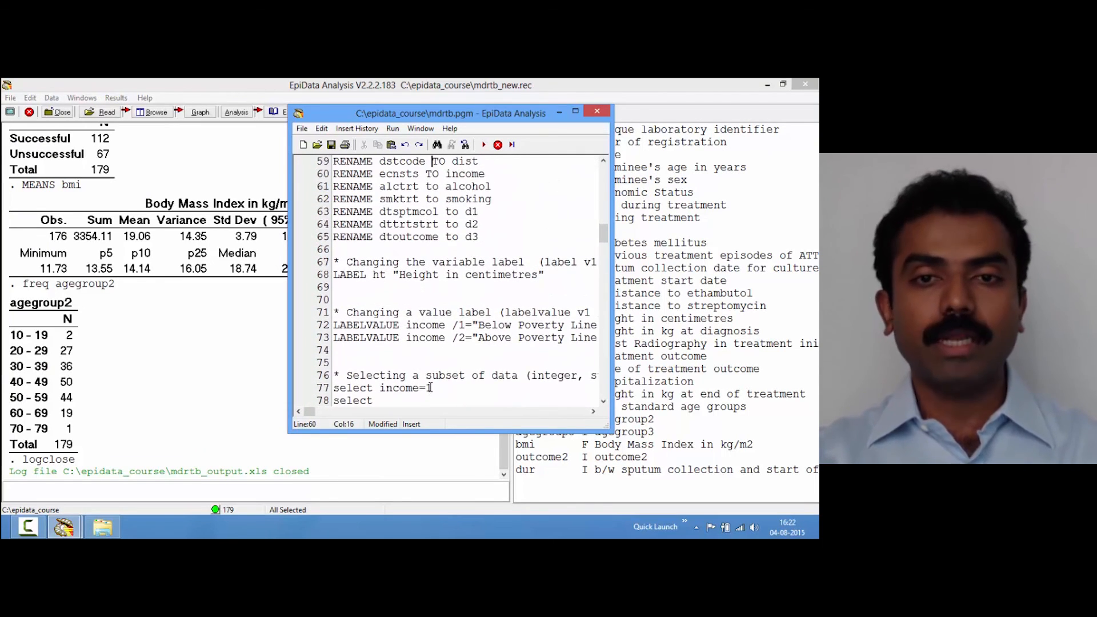
{"action": "key", "text": "Up"}
{"action": "key", "text": "Up"}
{"action": "key", "text": "Up"}
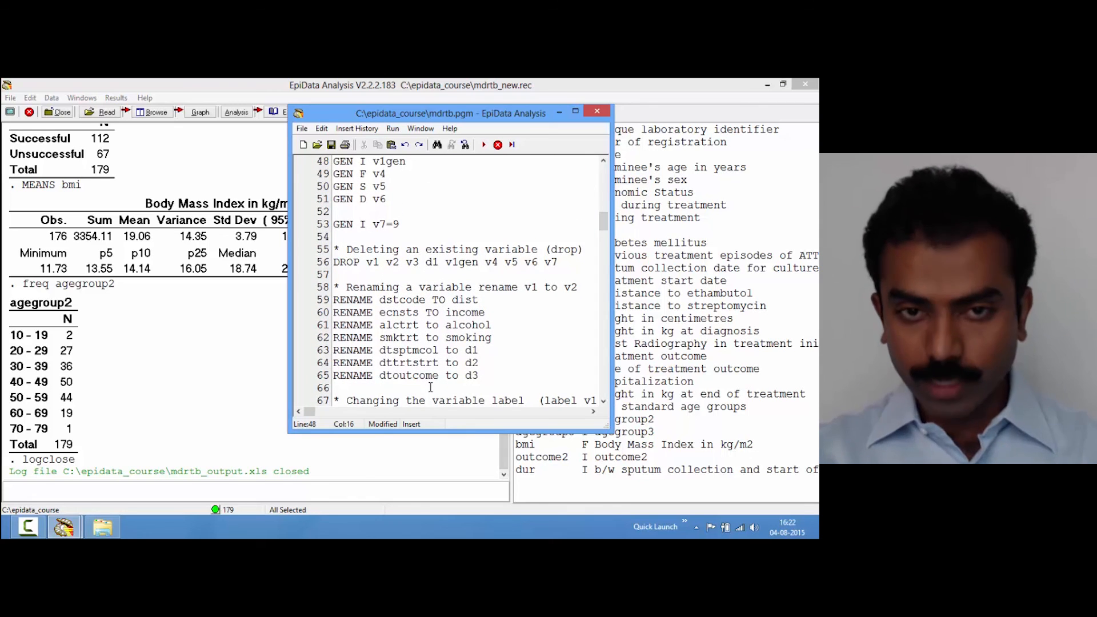
- Review the program sections that drop and rename variables and change variable and value labels
{"action": "key", "text": "Down"}
{"action": "key", "text": "Down"}
{"action": "key", "text": "Down"}
{"action": "key", "text": "Down"}
{"action": "key", "text": "Down"}
{"action": "key", "text": "Down"}
{"action": "key", "text": "Down"}
{"action": "key", "text": "Down"}
{"action": "key", "text": "Down"}
{"action": "key", "text": "Down"}
{"action": "key", "text": "Down"}
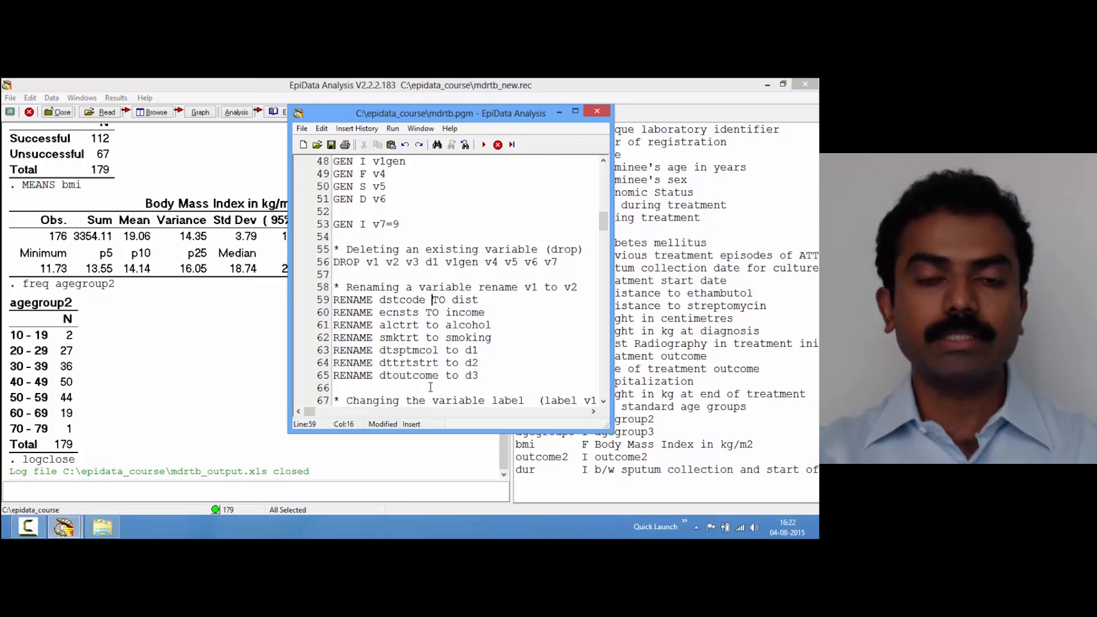
{"action": "key", "text": "Down"}
{"action": "key", "text": "Down"}
{"action": "key", "text": "Down"}
{"action": "key", "text": "Down"}
{"action": "key", "text": "Down"}
{"action": "key", "text": "Down"}
{"action": "key", "text": "Down"}
{"action": "key", "text": "Down"}
{"action": "key", "text": "Down"}
{"action": "key", "text": "Down"}
{"action": "key", "text": "Down"}
{"action": "key", "text": "Down"}
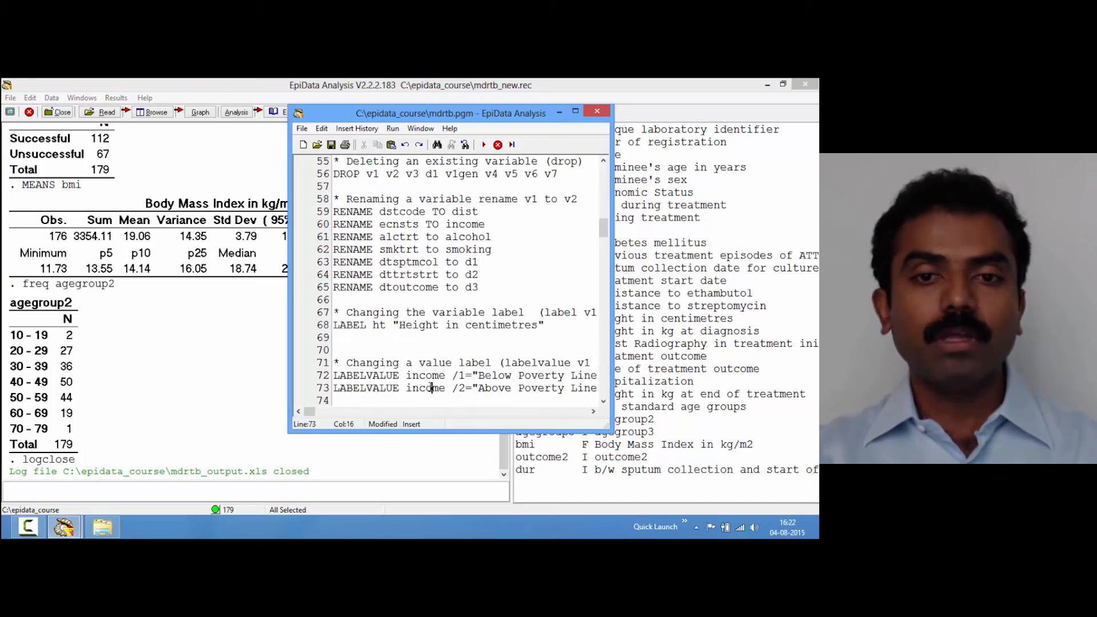
{"action": "key", "text": "Down"}
{"action": "key", "text": "Down"}
{"action": "key", "text": "Down"}
{"action": "key", "text": "Down"}
{"action": "key", "text": "Down"}
{"action": "key", "text": "Down"}
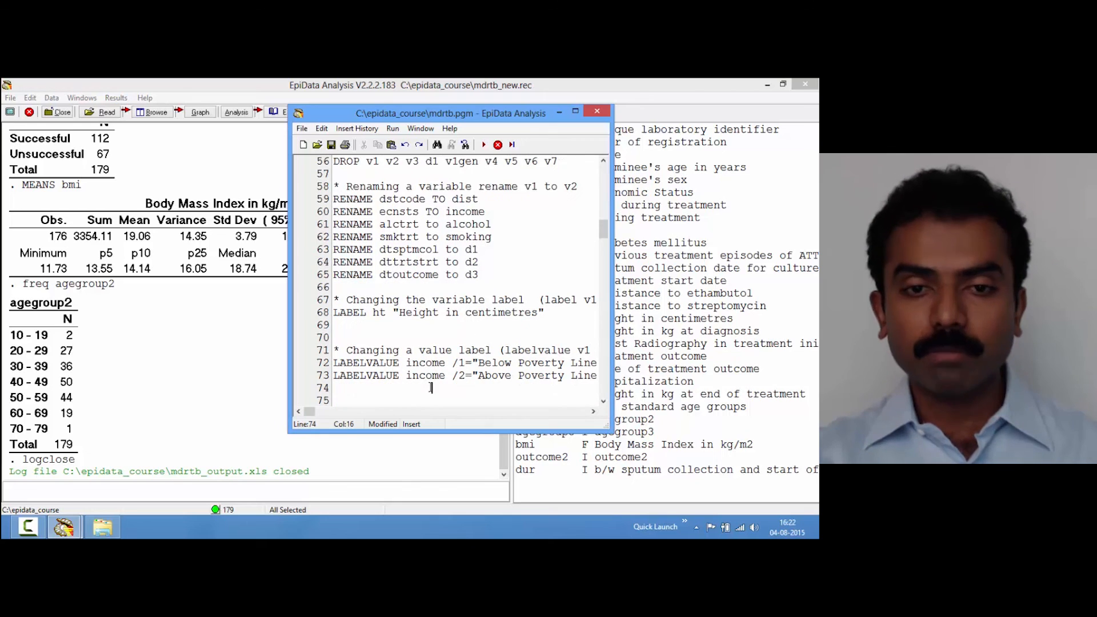
- Review the section selecting data subsets by income, dist and d1
{"action": "key", "text": "Down"}
{"action": "key", "text": "Down"}
{"action": "key", "text": "Down"}
{"action": "key", "text": "Down"}
{"action": "key", "text": "Down"}
{"action": "key", "text": "Down"}
{"action": "key", "text": "Down"}
{"action": "key", "text": "Down"}
{"action": "key", "text": "Down"}
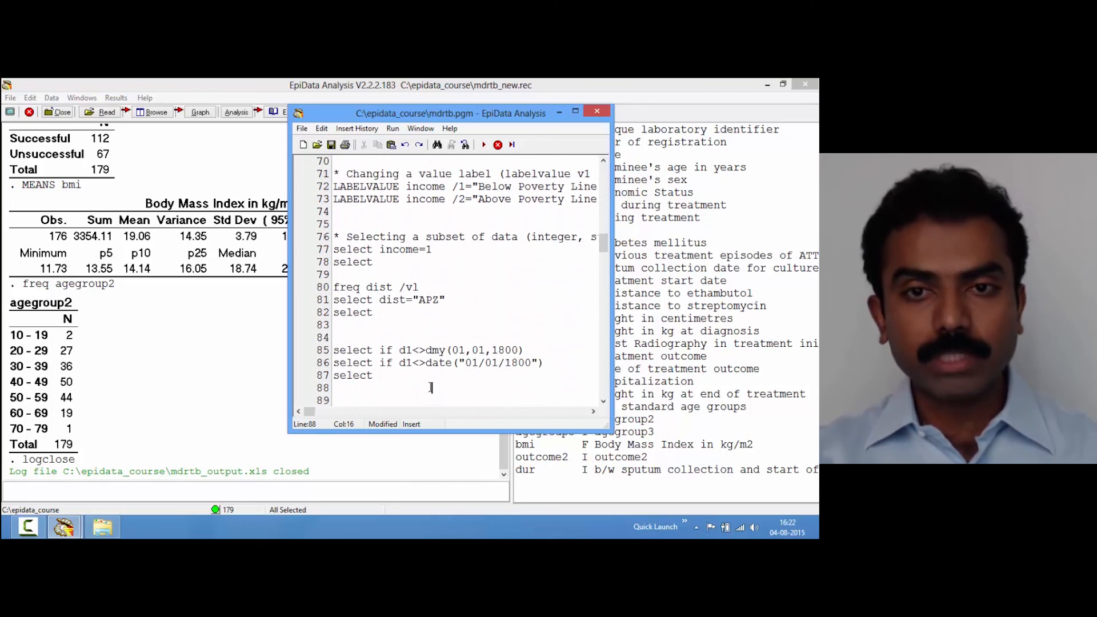
- Review the Method 1 recoding of age into WHO standard age groups, including the agegroup1 value labels
{"action": "key", "text": "Down"}
{"action": "key", "text": "Down"}
{"action": "key", "text": "Down"}
{"action": "key", "text": "Down"}
{"action": "key", "text": "Down"}
{"action": "key", "text": "Down"}
{"action": "key", "text": "Down"}
{"action": "key", "text": "Down"}
{"action": "key", "text": "Down"}
{"action": "key", "text": "Down"}
{"action": "key", "text": "Down"}
{"action": "key", "text": "Down"}
{"action": "key", "text": "Down"}
{"action": "key", "text": "Down"}
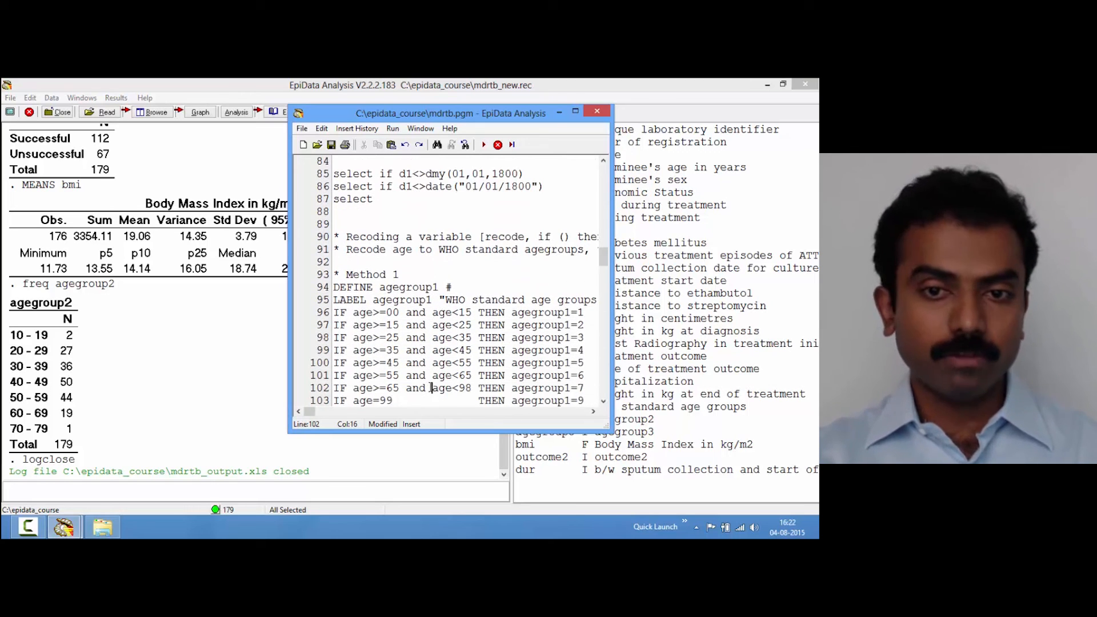
{"action": "key", "text": "Down"}
{"action": "key", "text": "Down"}
{"action": "key", "text": "Down"}
{"action": "key", "text": "Down"}
{"action": "key", "text": "Down"}
{"action": "key", "text": "Down"}
{"action": "key", "text": "Down"}
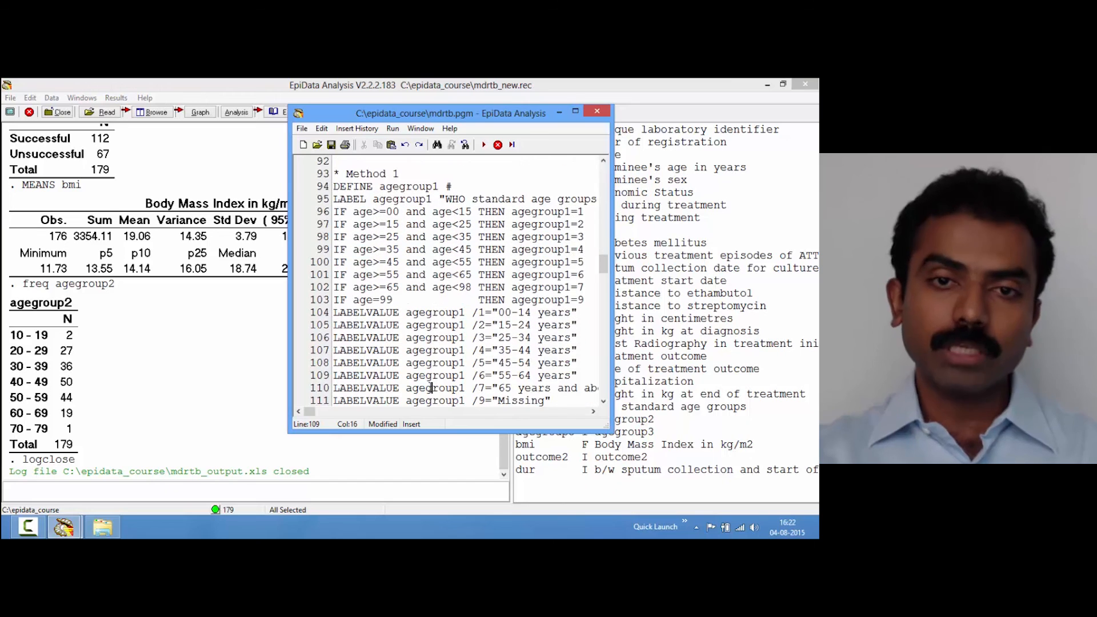
- Review the agegroup2 and agegroup3 recoding, the BMI calculation and the start of the outcome categorization
{"action": "key", "text": "Down"}
{"action": "key", "text": "Down"}
{"action": "key", "text": "Down"}
{"action": "key", "text": "Down"}
{"action": "key", "text": "Down"}
{"action": "key", "text": "Down"}
{"action": "key", "text": "Down"}
{"action": "key", "text": "Down"}
{"action": "key", "text": "Down"}
{"action": "key", "text": "Down"}
{"action": "key", "text": "Down"}
{"action": "key", "text": "Down"}
{"action": "key", "text": "Down"}
{"action": "key", "text": "Down"}
{"action": "key", "text": "Down"}
{"action": "key", "text": "Down"}
{"action": "key", "text": "Down"}
{"action": "key", "text": "Down"}
{"action": "key", "text": "Down"}
{"action": "key", "text": "Down"}
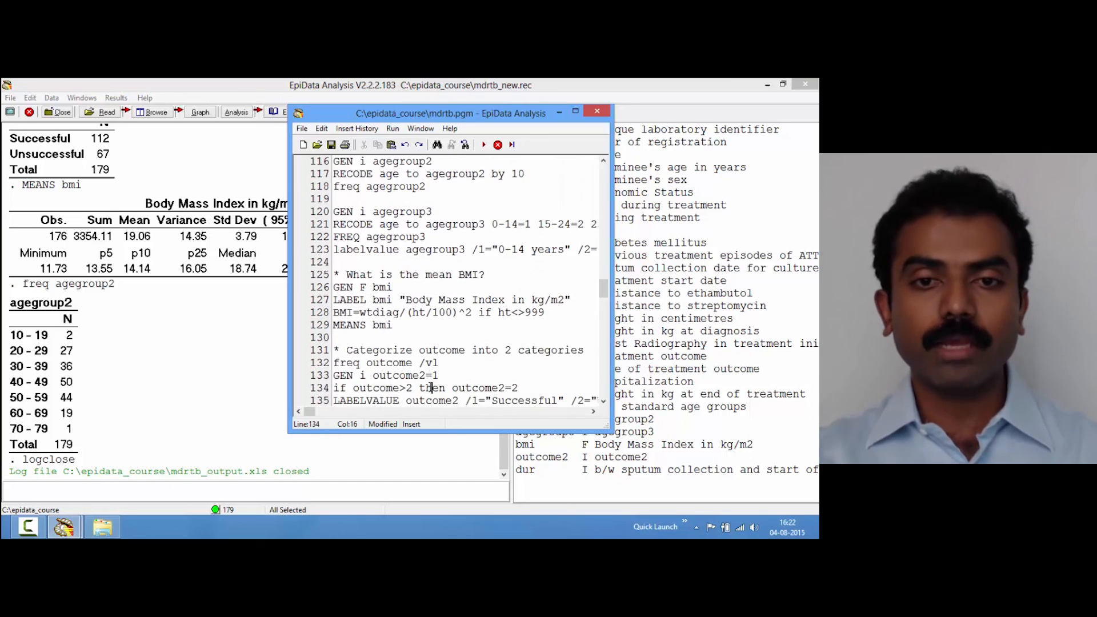
- Review the BMI calculation again together with the commands that categorize outcome into outcome2
{"action": "key", "text": "Down"}
{"action": "key", "text": "Down"}
{"action": "key", "text": "Up"}
{"action": "key", "text": "Up"}
{"action": "key", "text": "Up"}
{"action": "key", "text": "Up"}
{"action": "key", "text": "Up"}
{"action": "key", "text": "Up"}
{"action": "key", "text": "Up"}
{"action": "key", "text": "Up"}
{"action": "key", "text": "Up"}
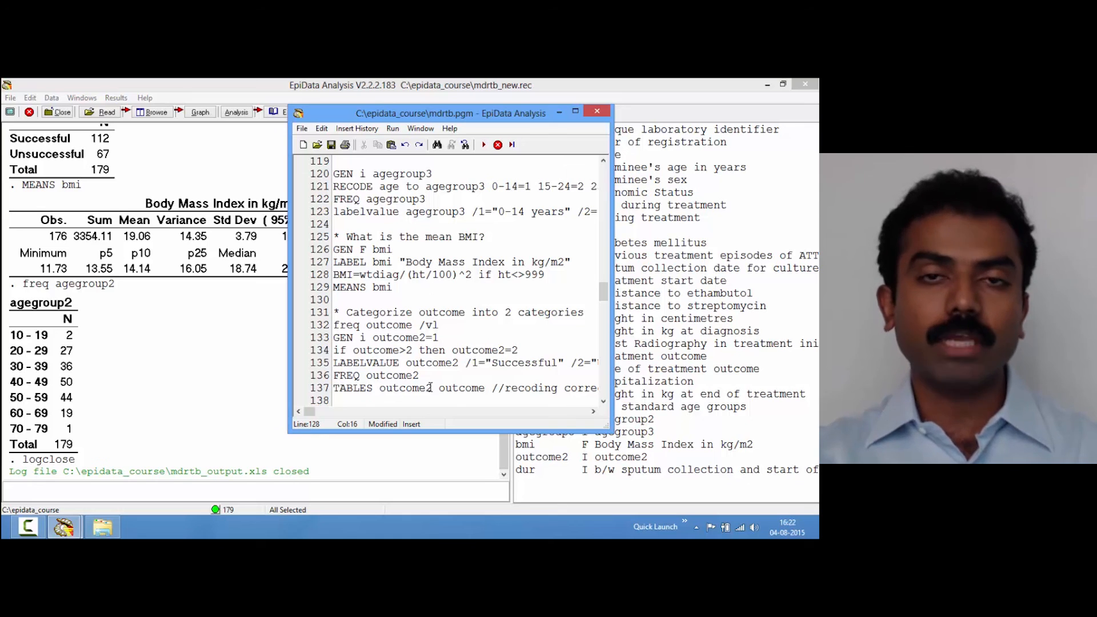
- Review the outcome2 value labels and cross-check table, and the section calculating the mean duration dur from d2 and d1
{"action": "key", "text": "Down"}
{"action": "key", "text": "Down"}
{"action": "key", "text": "Down"}
{"action": "key", "text": "Down"}
{"action": "key", "text": "Down"}
{"action": "key", "text": "Down"}
{"action": "key", "text": "Down"}
{"action": "key", "text": "Down"}
{"action": "key", "text": "Down"}
{"action": "key", "text": "Down"}
{"action": "key", "text": "Down"}
{"action": "key", "text": "Down"}
{"action": "key", "text": "Down"}
{"action": "key", "text": "Down"}
{"action": "key", "text": "Down"}
{"action": "key", "text": "Down"}
{"action": "key", "text": "Down"}
{"action": "key", "text": "Down"}
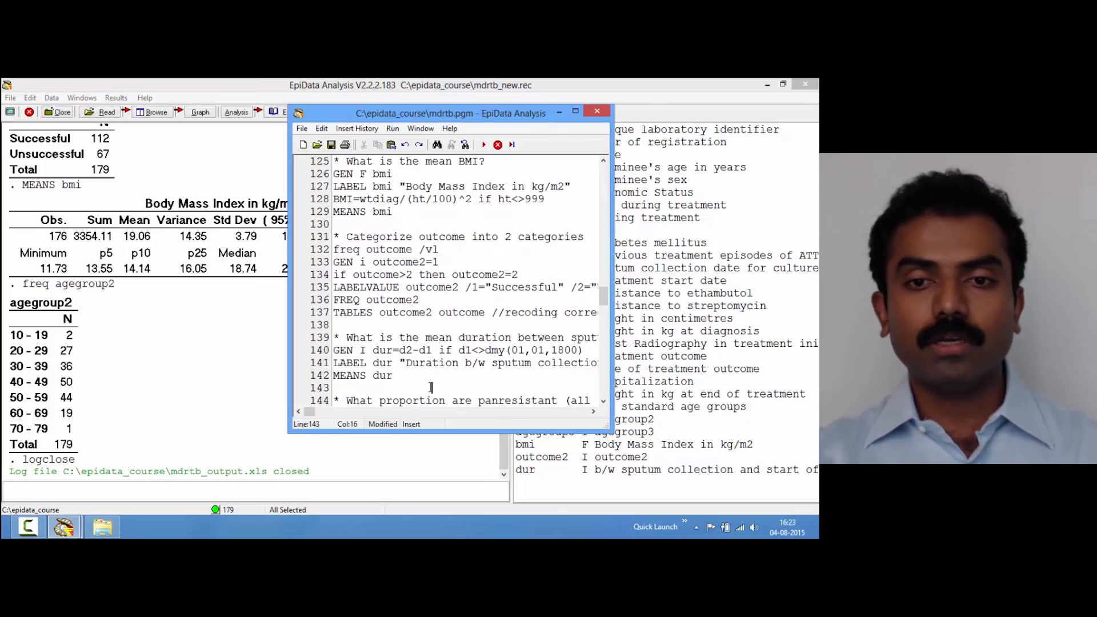
- Review the closing program sections that save the dataset as mdrtb_new.rec and log the selected output to mdrtb_output.xls
{"action": "key", "text": "Down"}
{"action": "key", "text": "Down"}
{"action": "key", "text": "Down"}
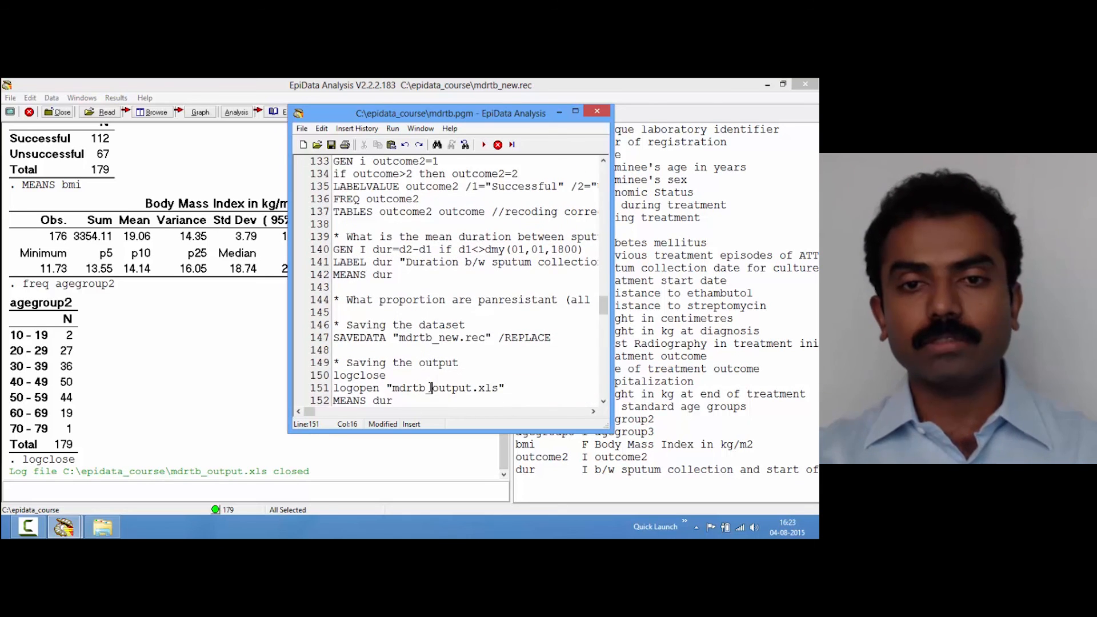
{"action": "key", "text": "Down"}
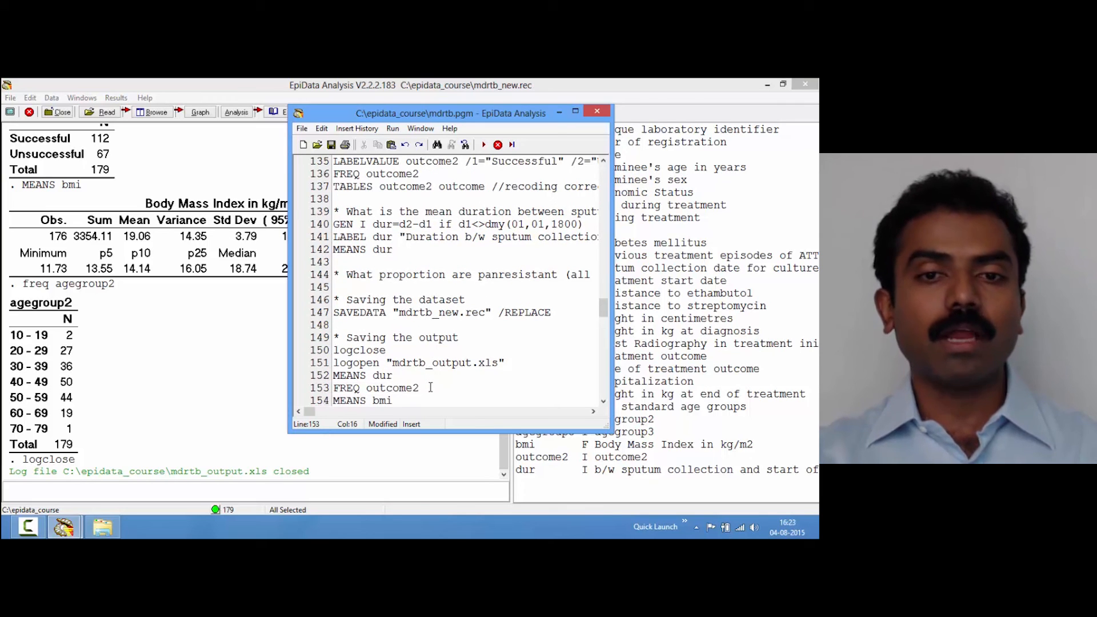
{"action": "key", "text": "Down"}
{"action": "key", "text": "Down"}
{"action": "key", "text": "Down"}
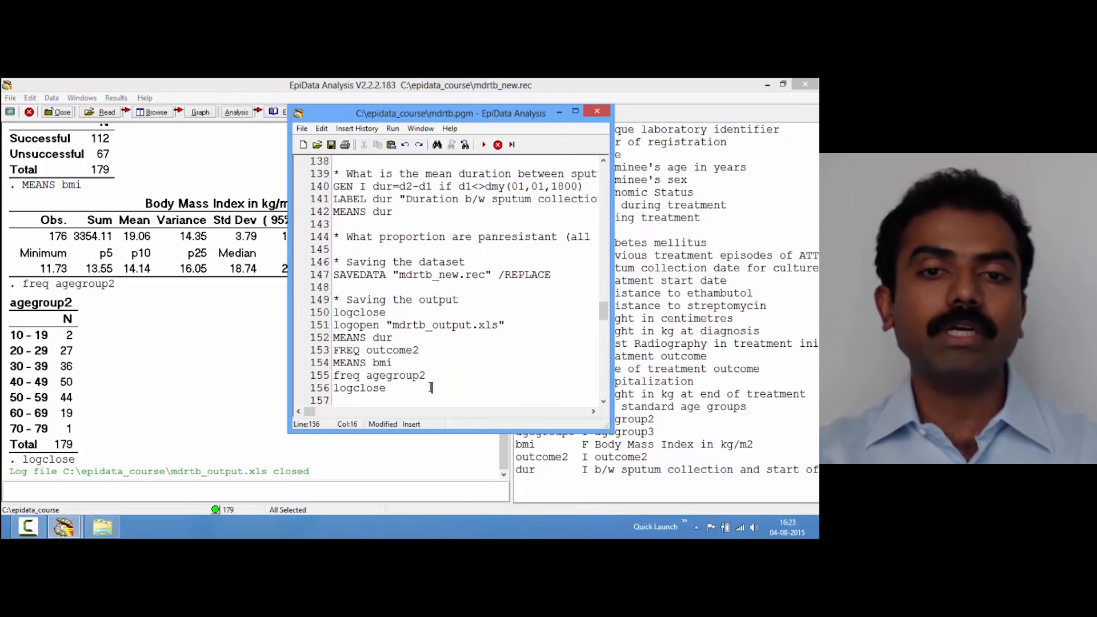